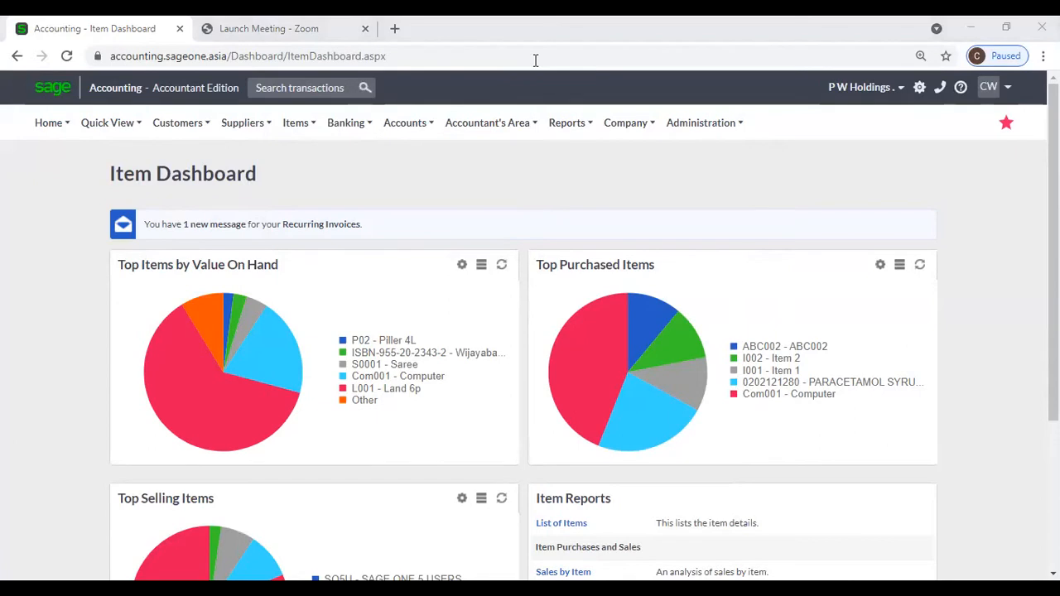
Close the Zoom meeting page and open the Item Categories list in the accounting system
mouse_move(492, 108)
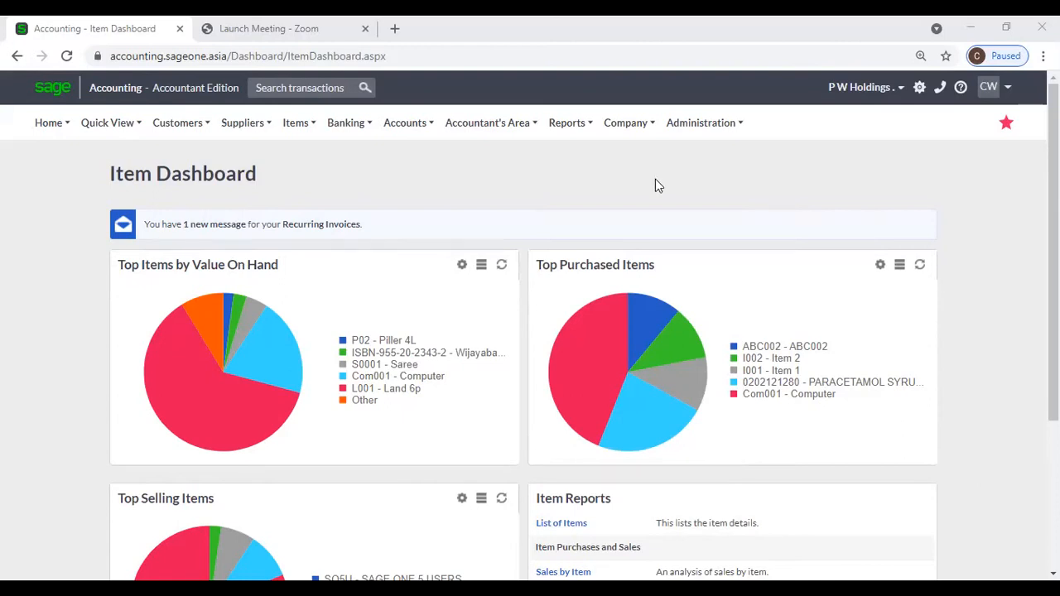
left_click(364, 28)
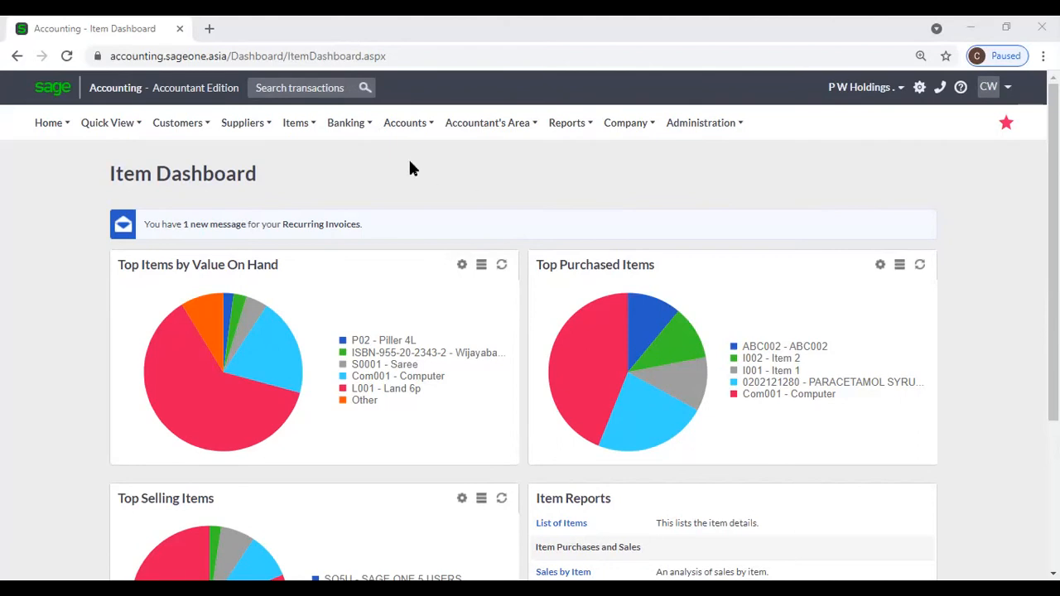
left_click(245, 124)
mouse_move(297, 133)
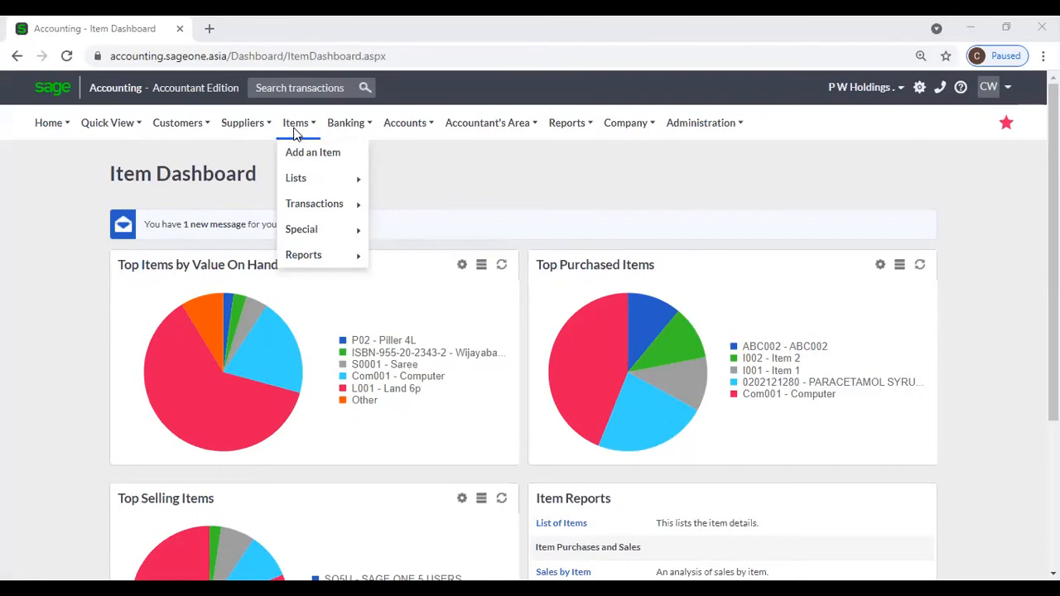
mouse_move(302, 180)
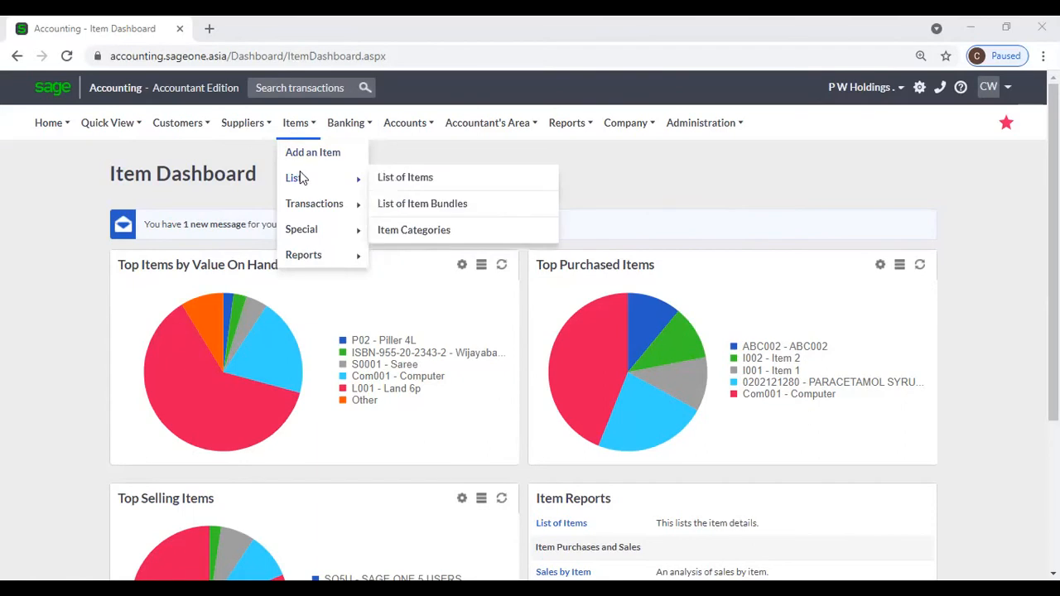
left_click(495, 228)
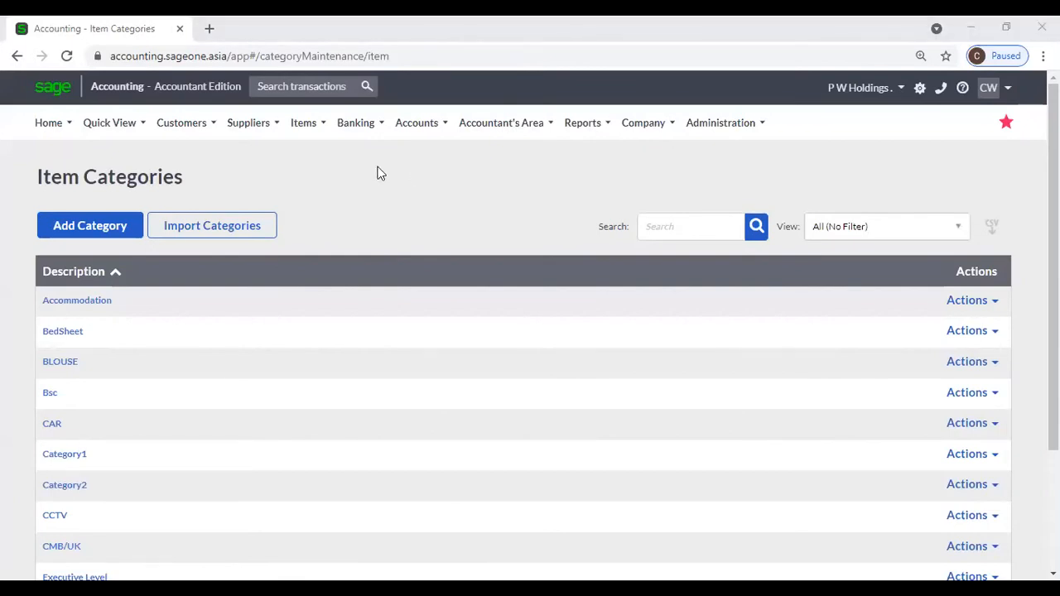
View the blank new item category form, then return to the Item Categories list without adding a category
left_click(116, 226)
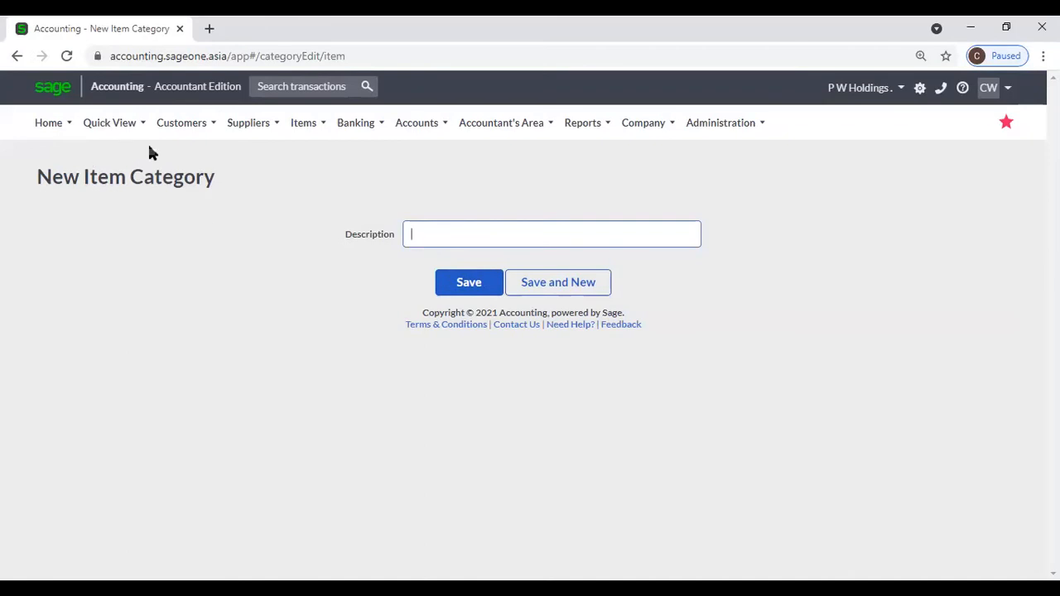
left_click(16, 56)
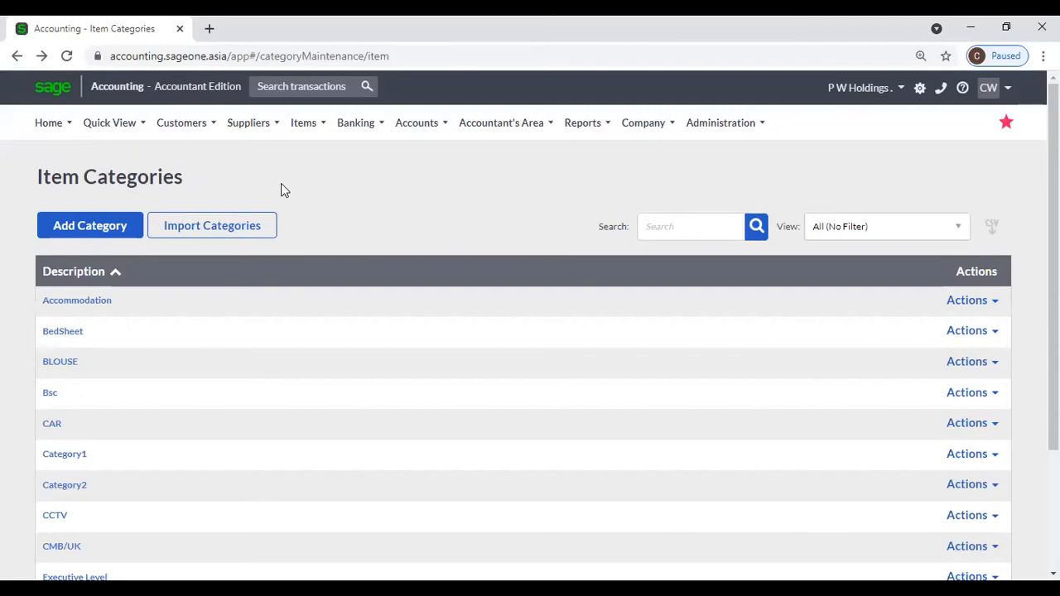
Duplicate the Item Categories page, open the Sales By Item report in the copy and view its starting item category choices
right_click(120, 28)
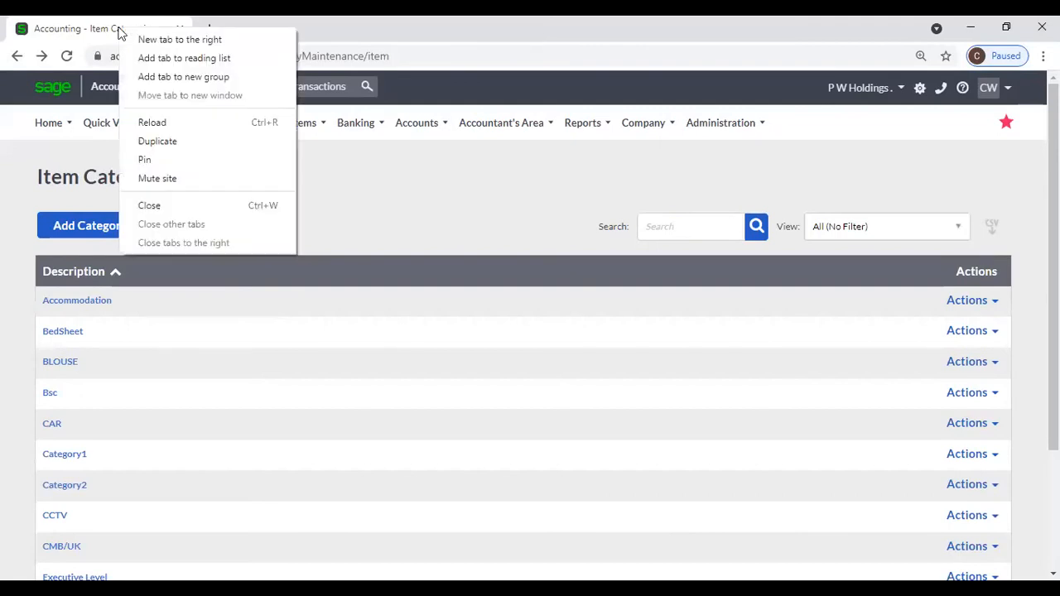
left_click(186, 141)
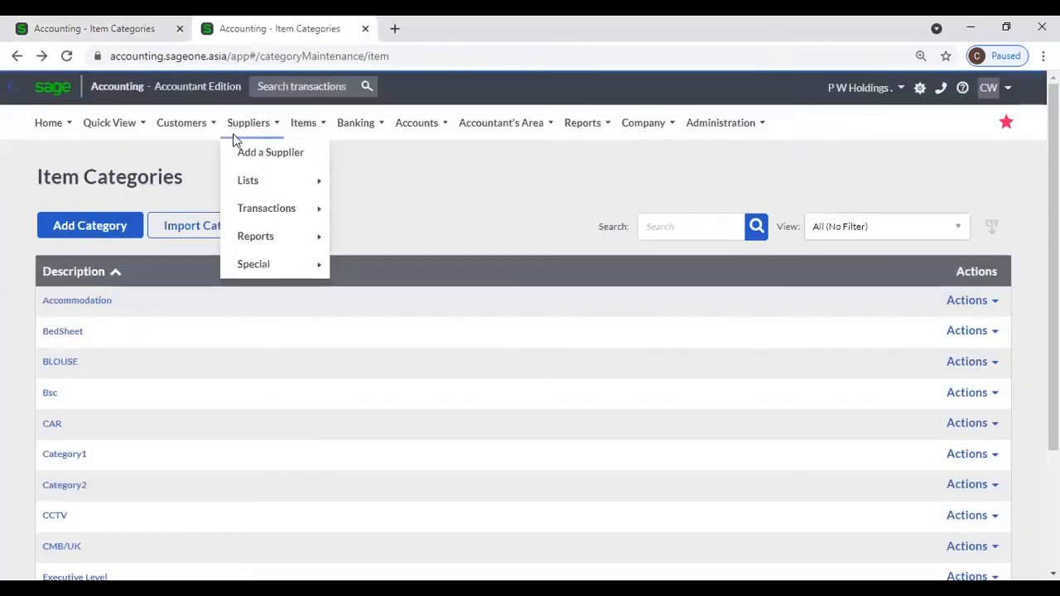
mouse_move(290, 130)
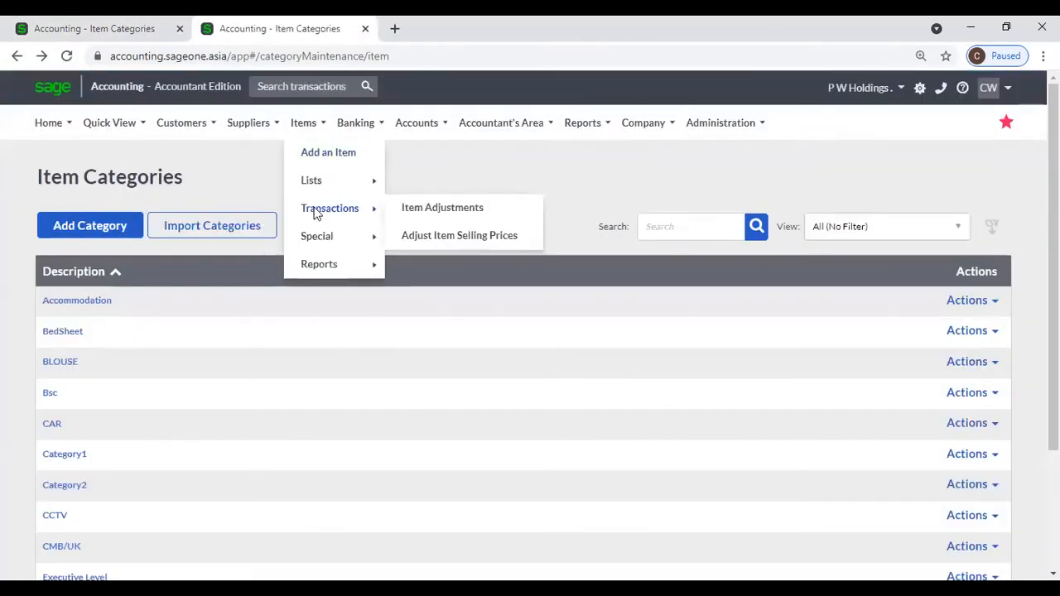
mouse_move(326, 266)
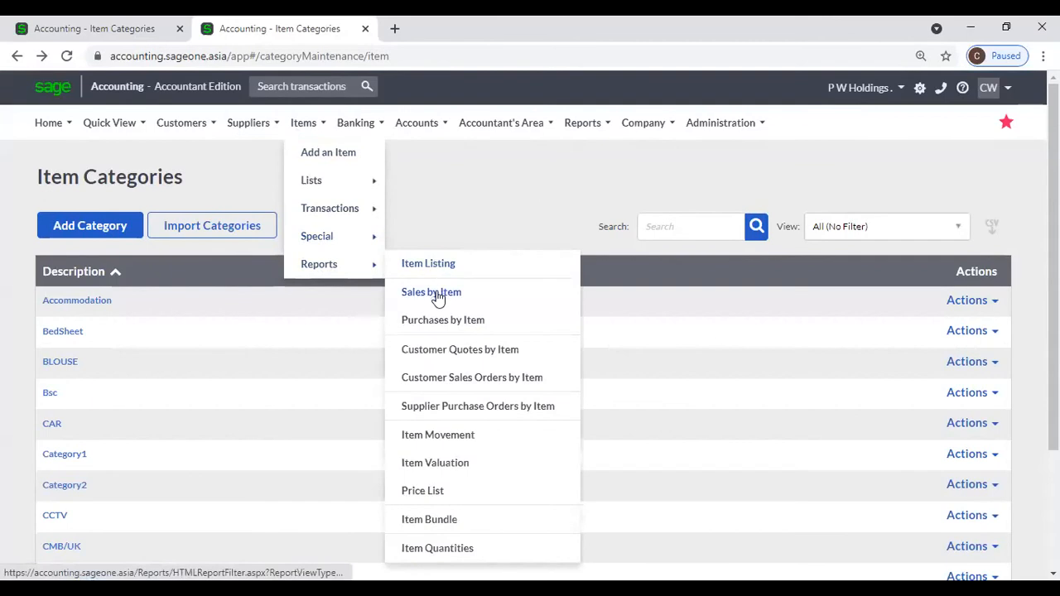
left_click(437, 291)
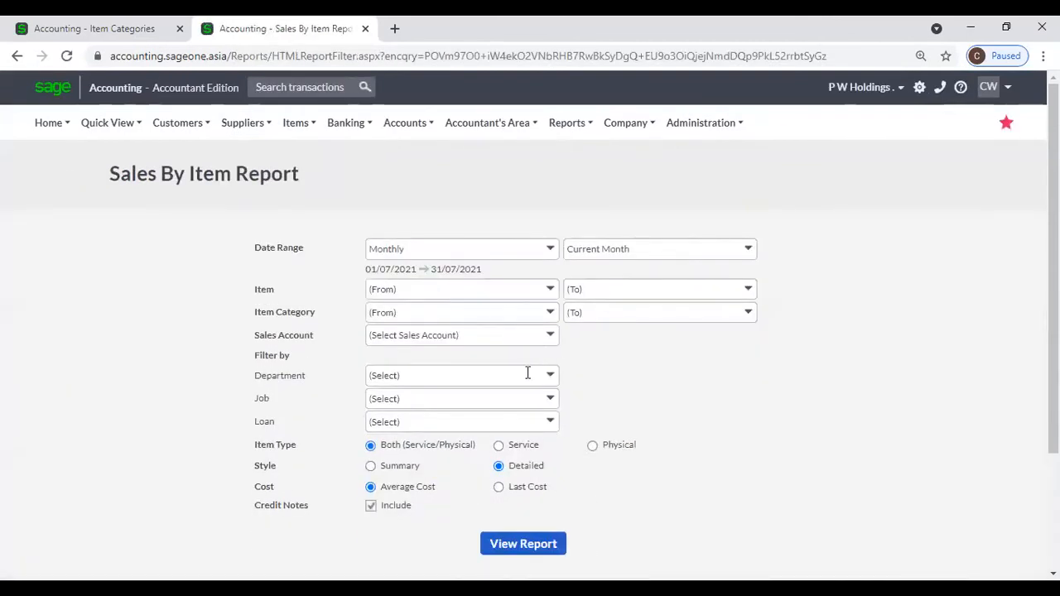
left_click(551, 313)
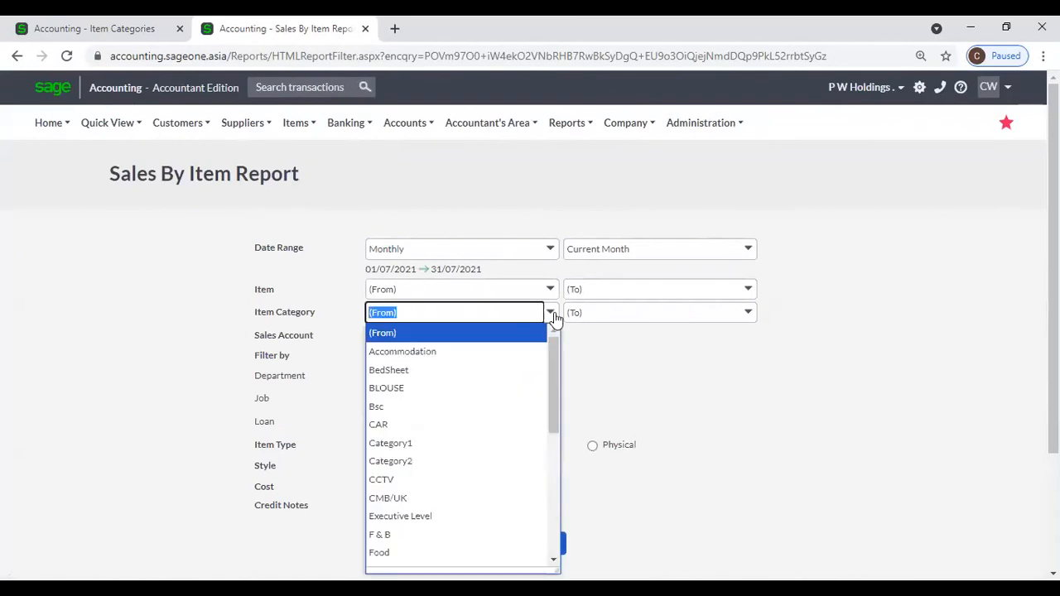
left_click(668, 358)
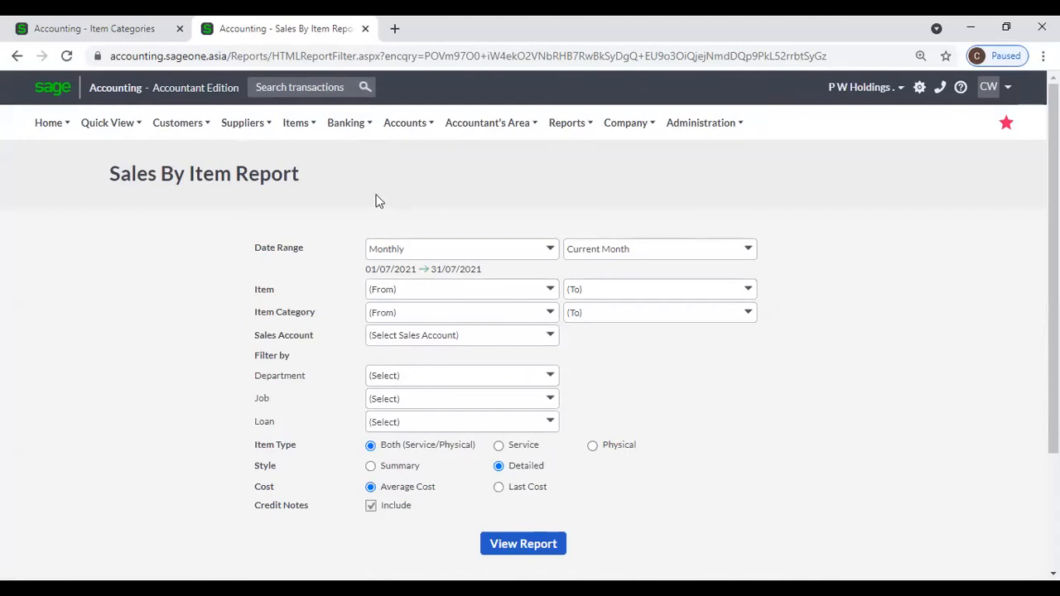
Open the List of Items to view the existing inventory items
mouse_move(299, 124)
mouse_move(317, 207)
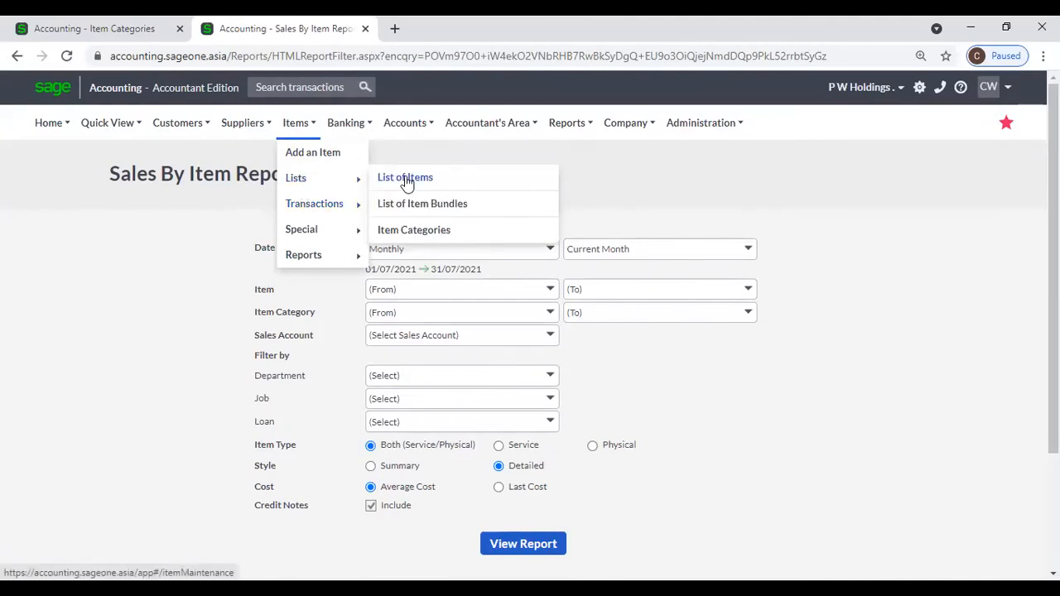
left_click(406, 182)
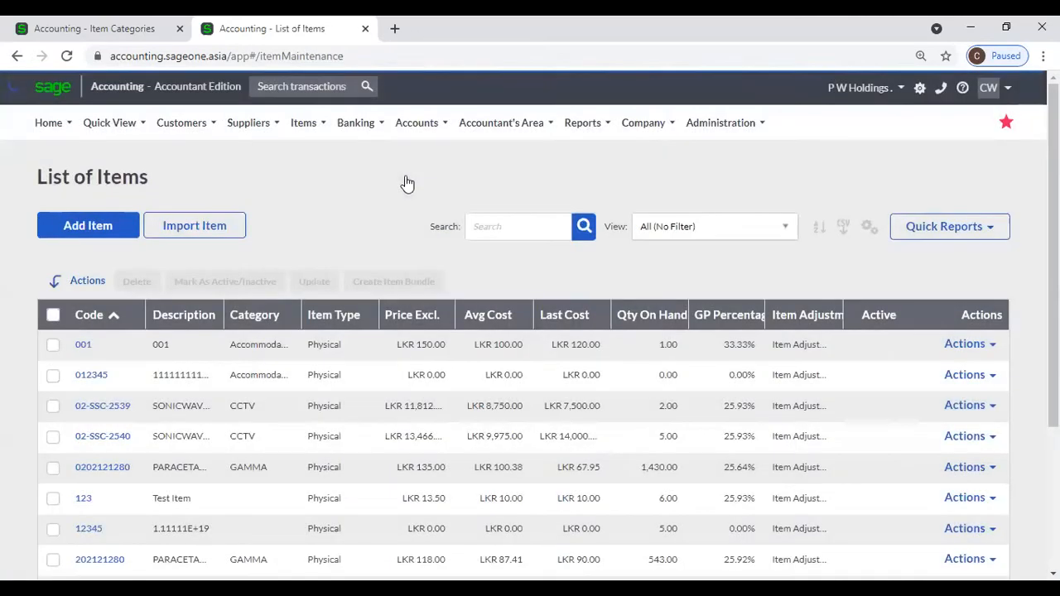
left_click(304, 123)
mouse_move(313, 178)
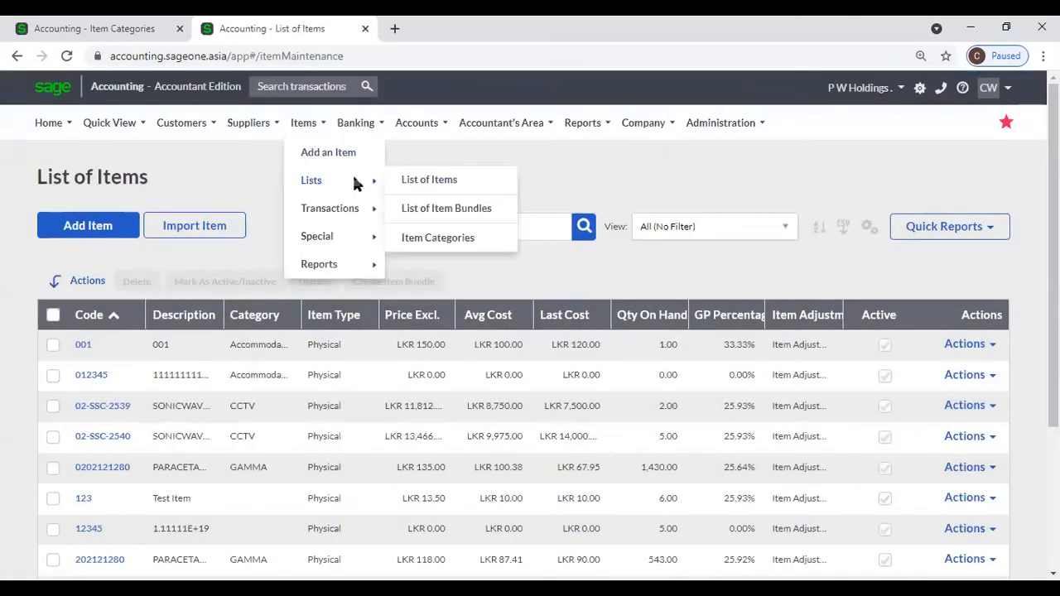
left_click(440, 181)
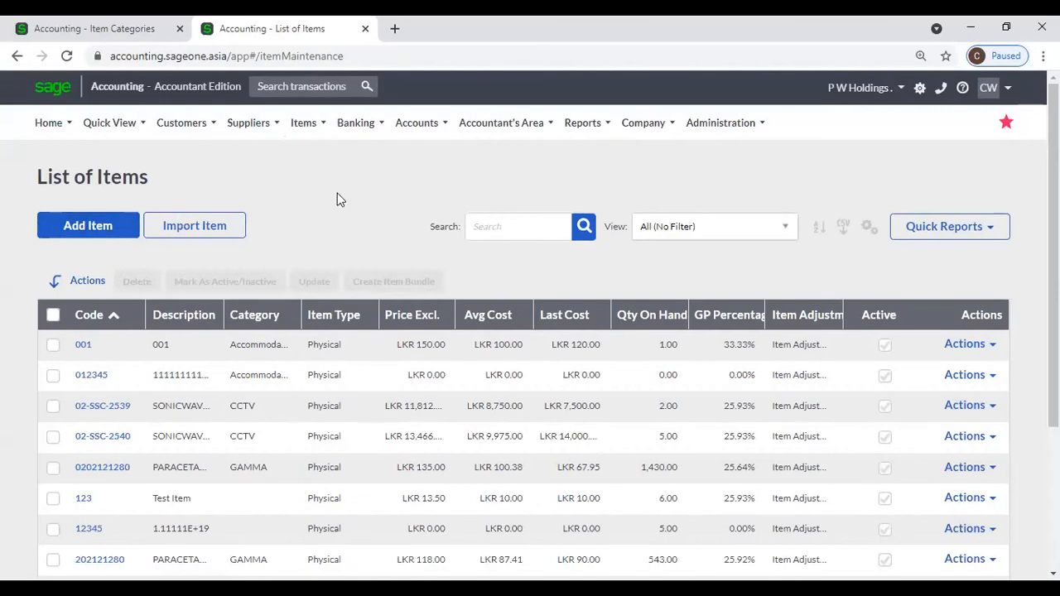
Start a new inventory item and enter UOP001 as its code
mouse_move(300, 126)
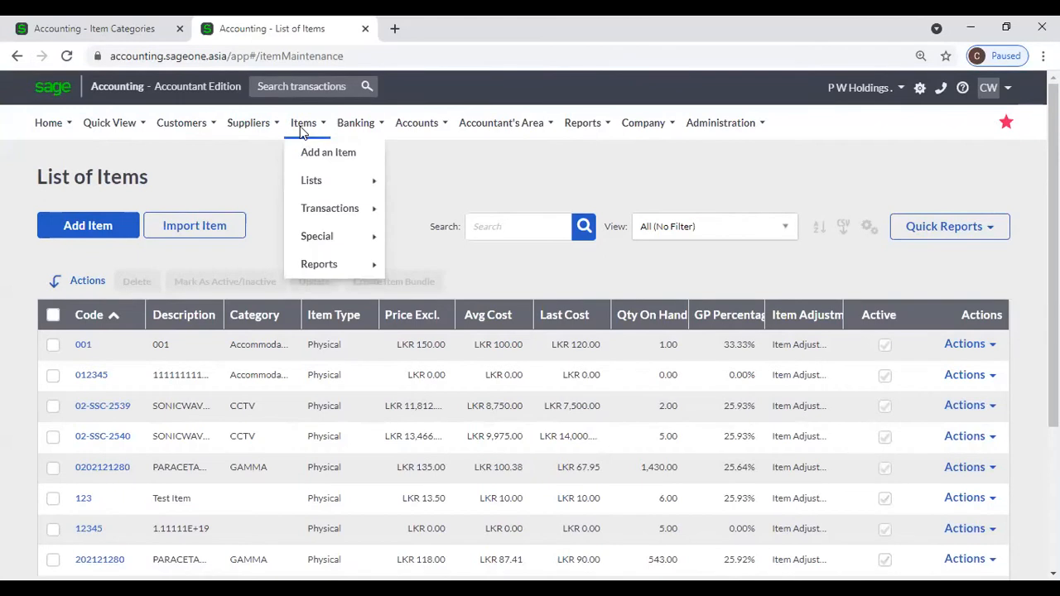
left_click(362, 156)
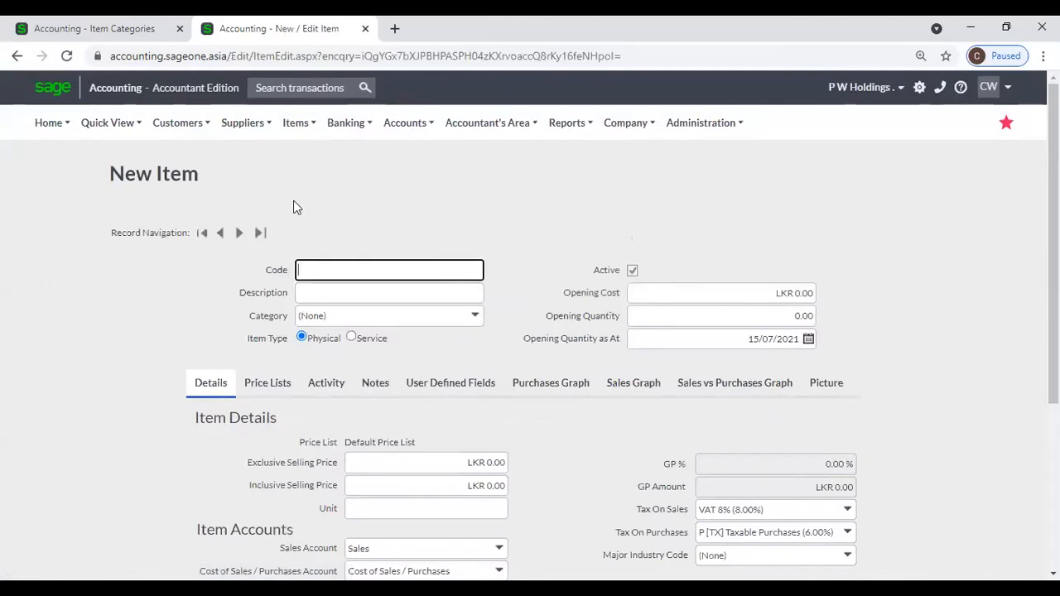
left_click(340, 269)
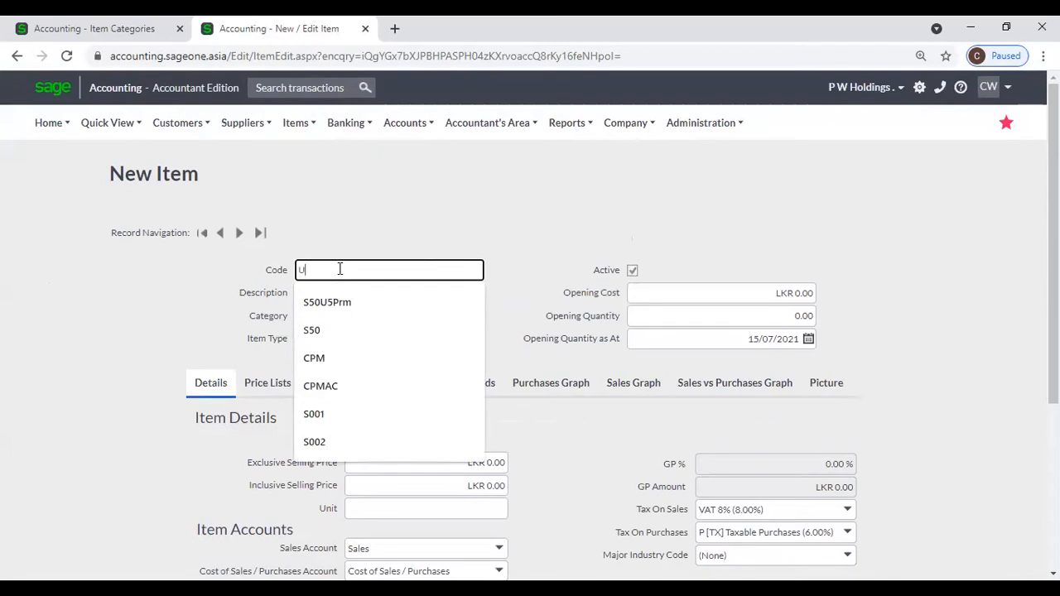
type("UOP001")
key("Tab")
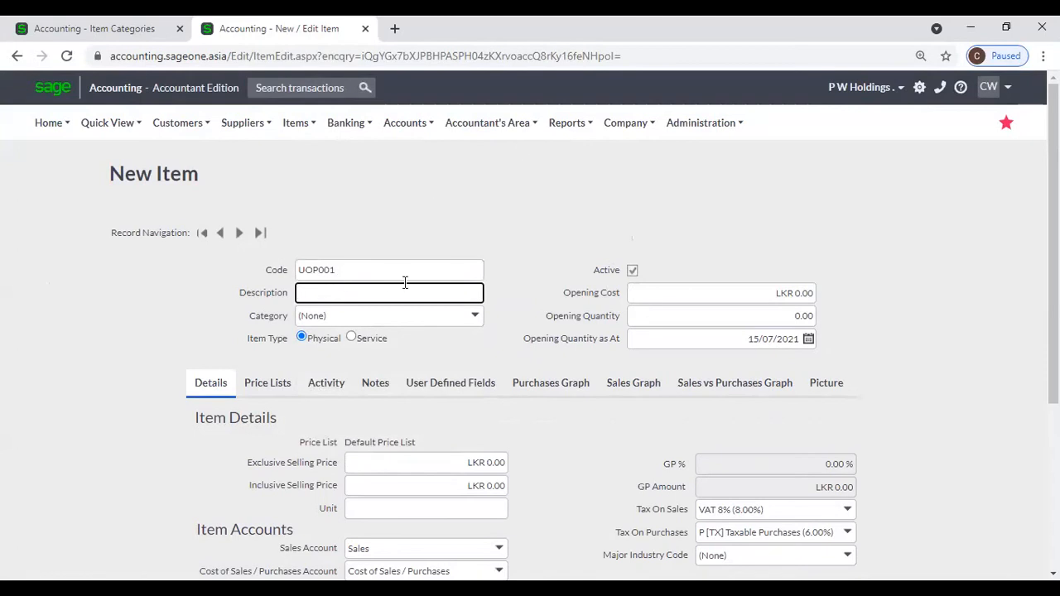
Assign the new item UOP001 to the category Category1
scroll(457, 230, "down", 1)
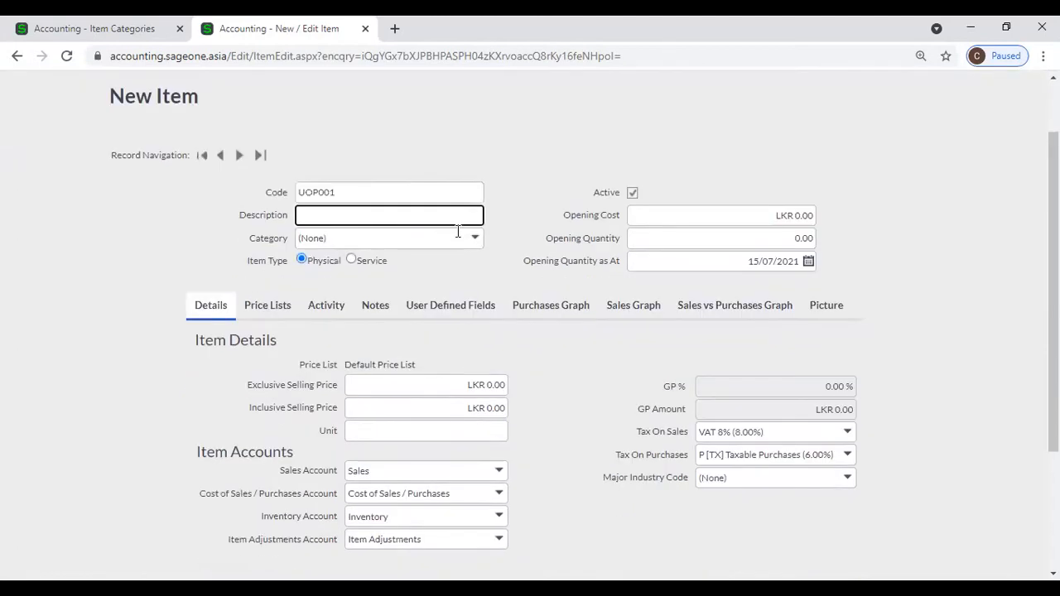
left_click(479, 241)
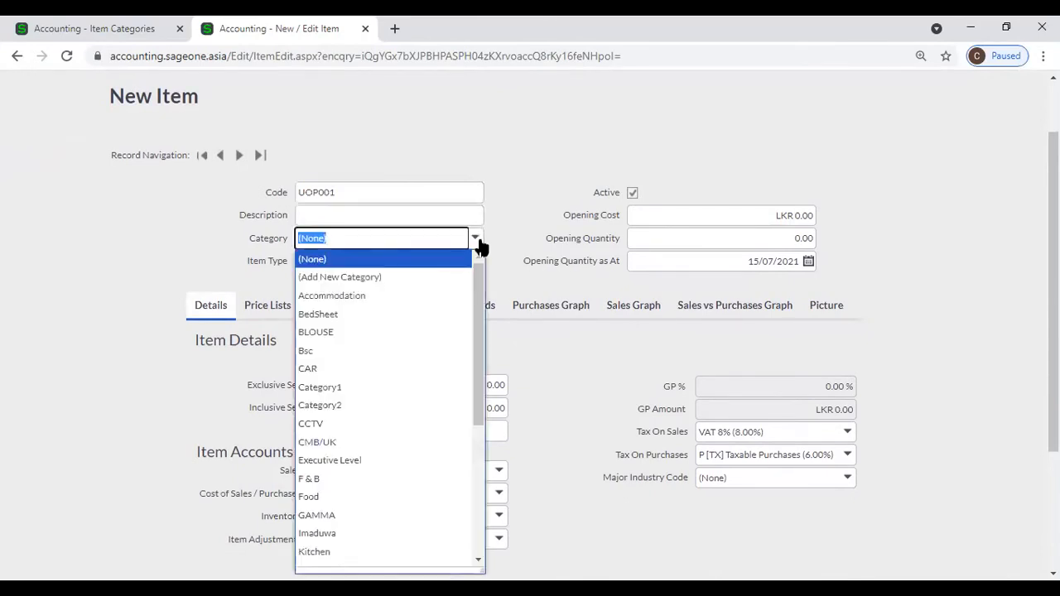
left_click(396, 387)
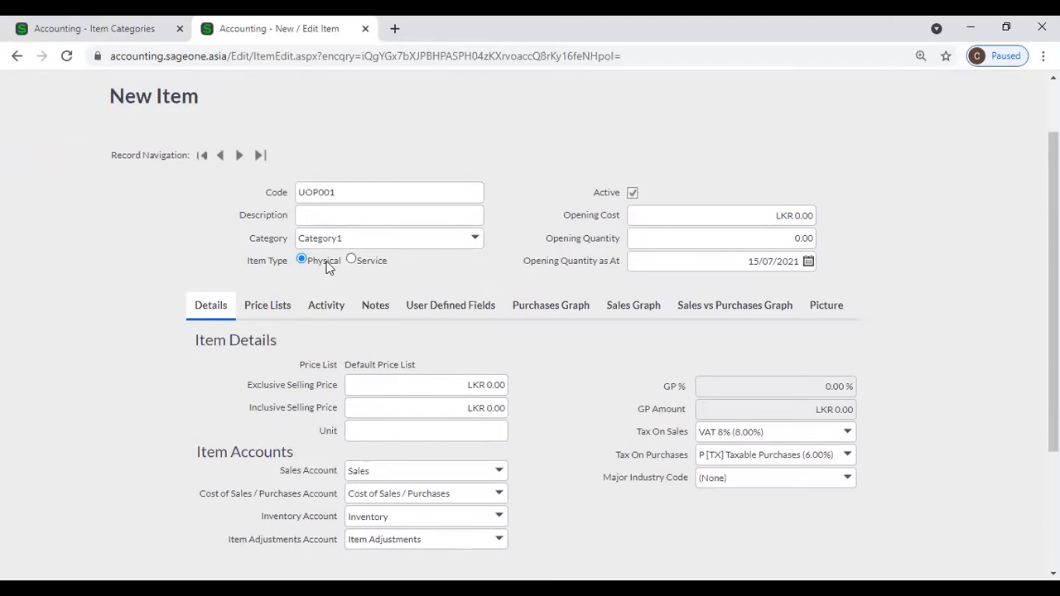
Compare the fields offered for the Service and Physical item types, leaving the new item set to Physical
left_click(380, 261)
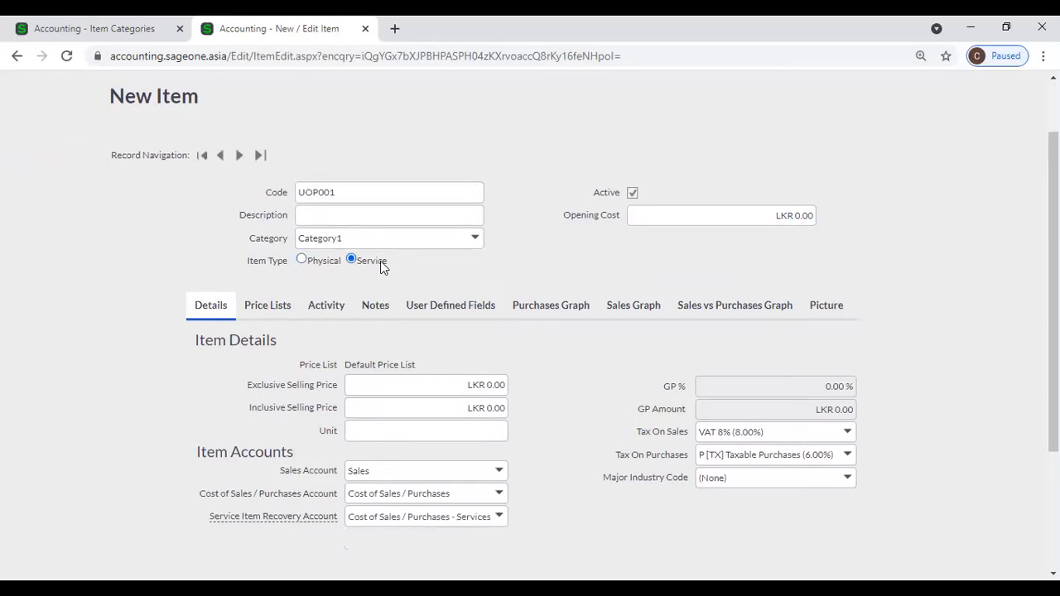
left_click(321, 271)
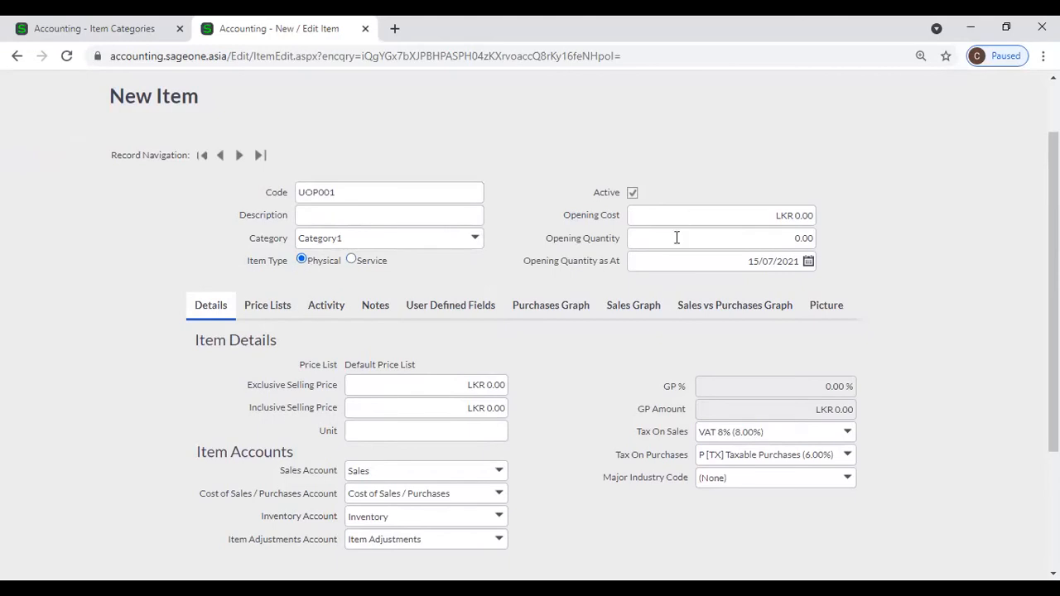
left_click(378, 266)
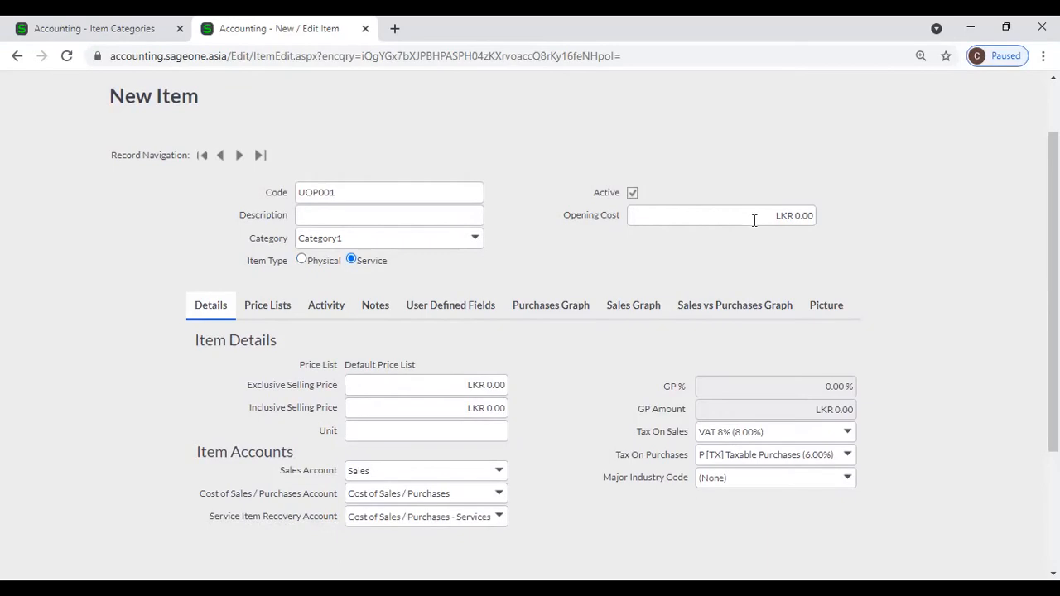
left_click(309, 259)
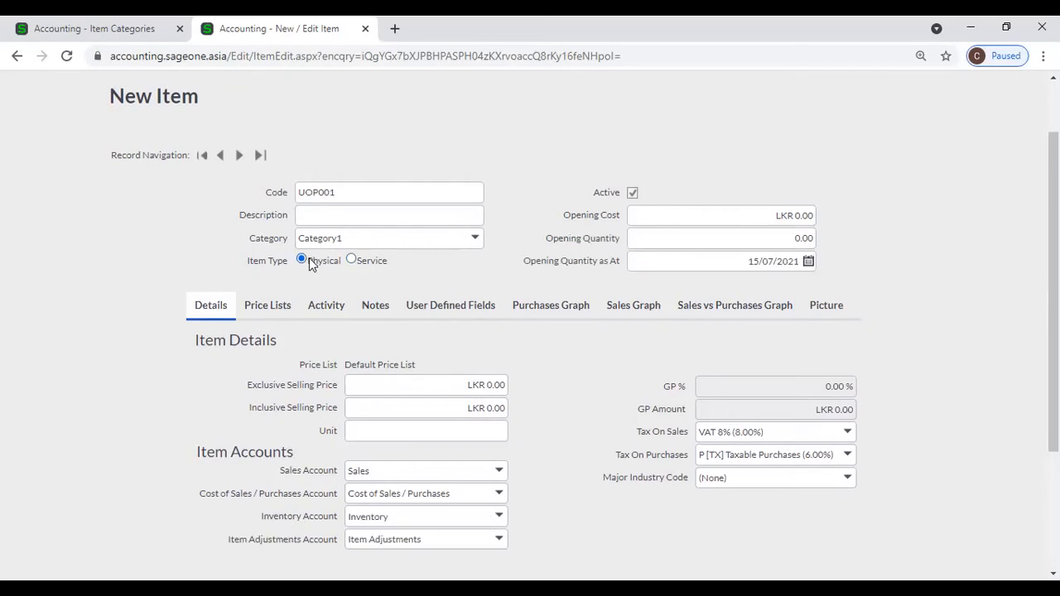
left_click(368, 263)
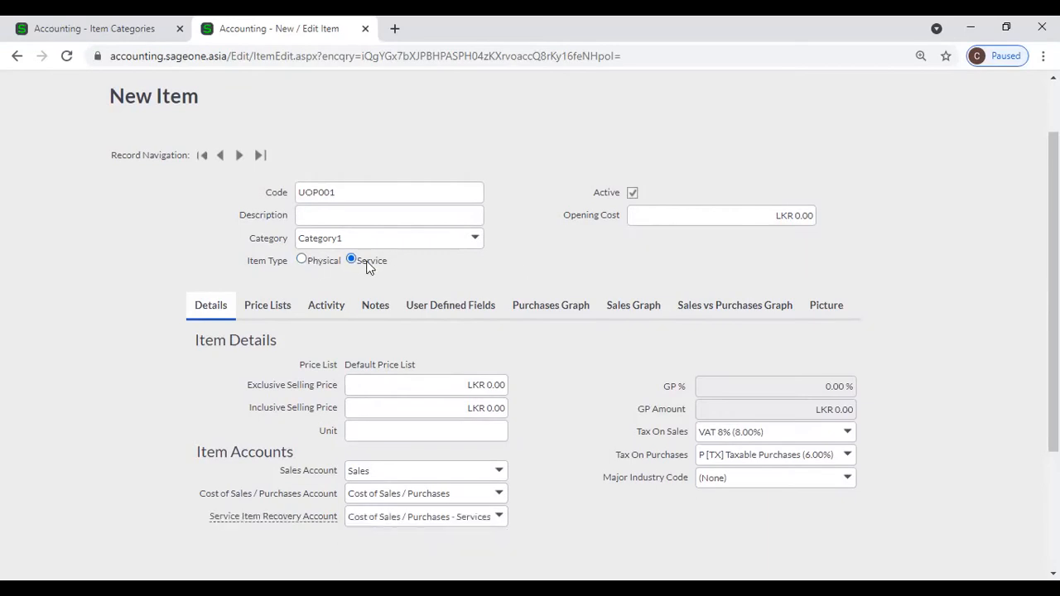
left_click(306, 260)
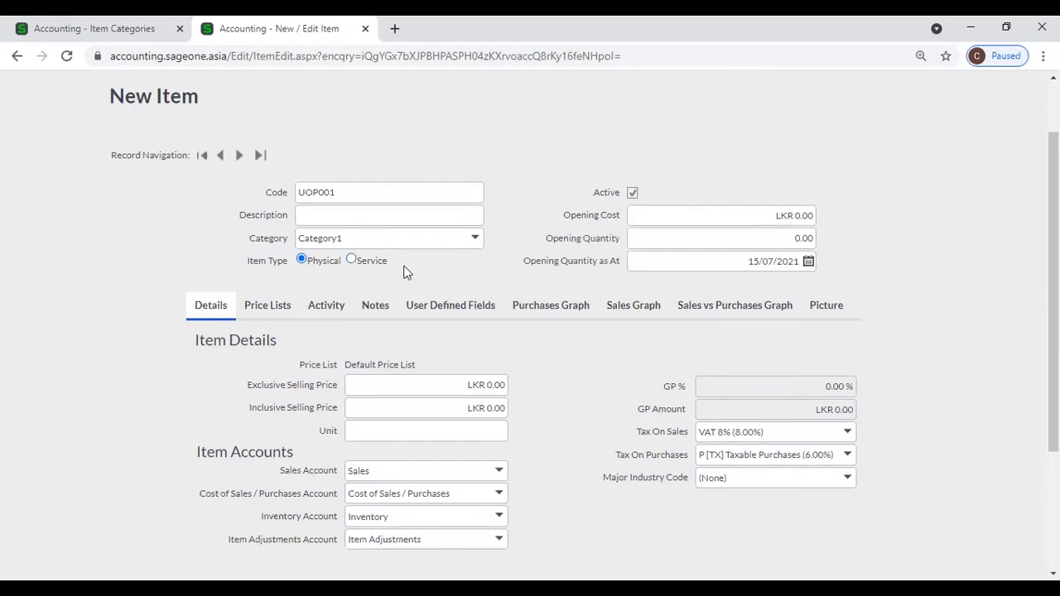
left_click(353, 260)
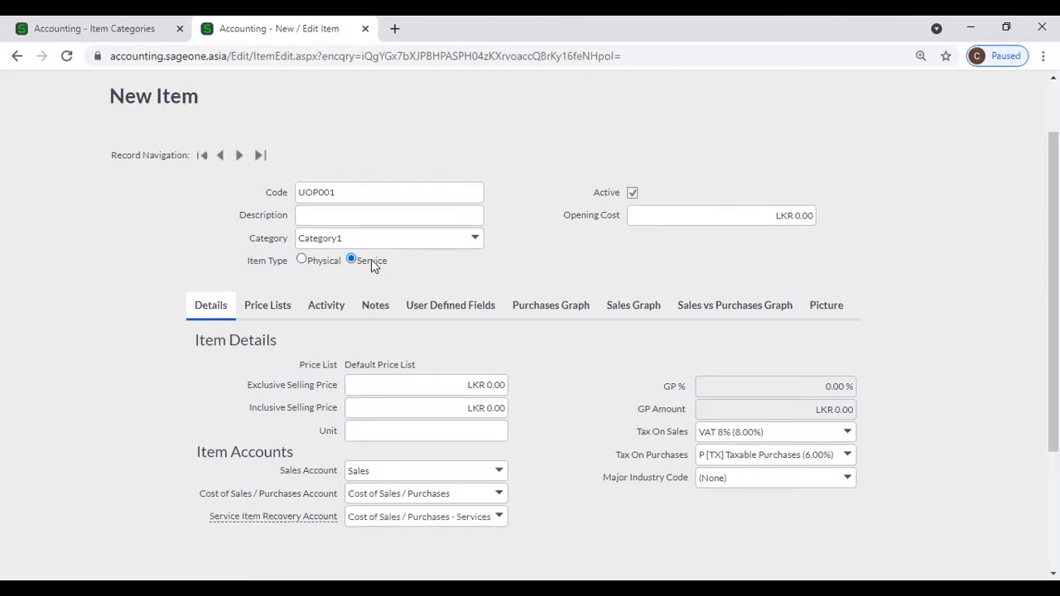
left_click(323, 260)
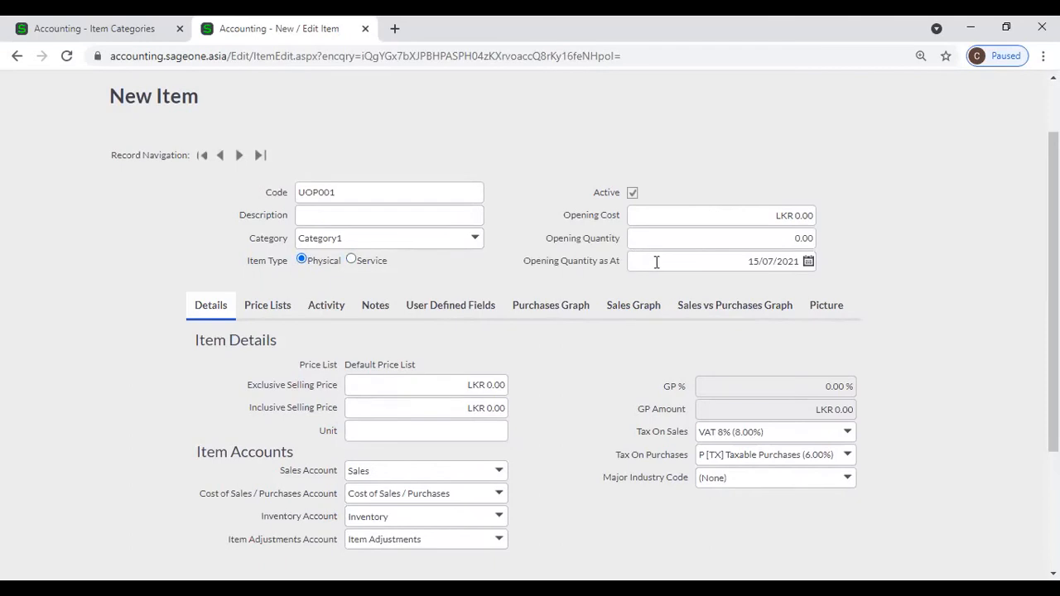
left_click(367, 269)
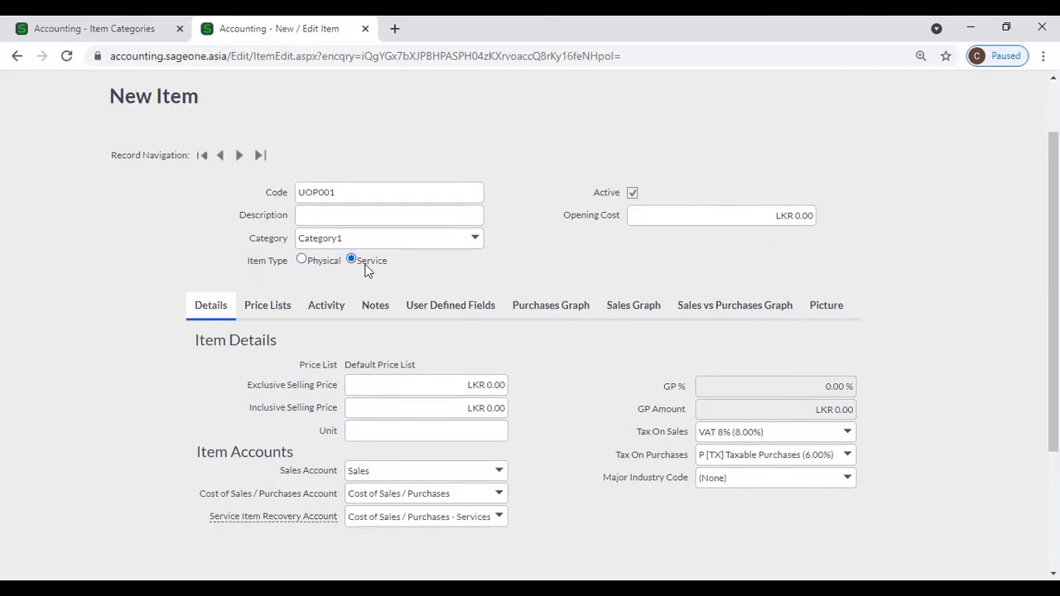
left_click(318, 259)
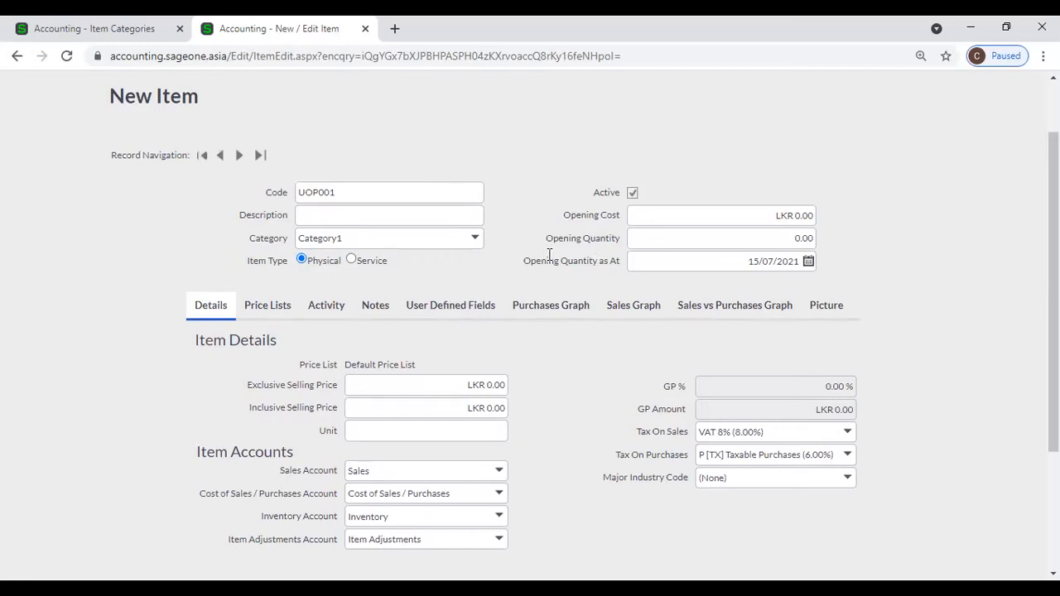
Set the new item UOP001's opening cost to LKR 125,000.00 and its opening quantity to 10
left_click(657, 217)
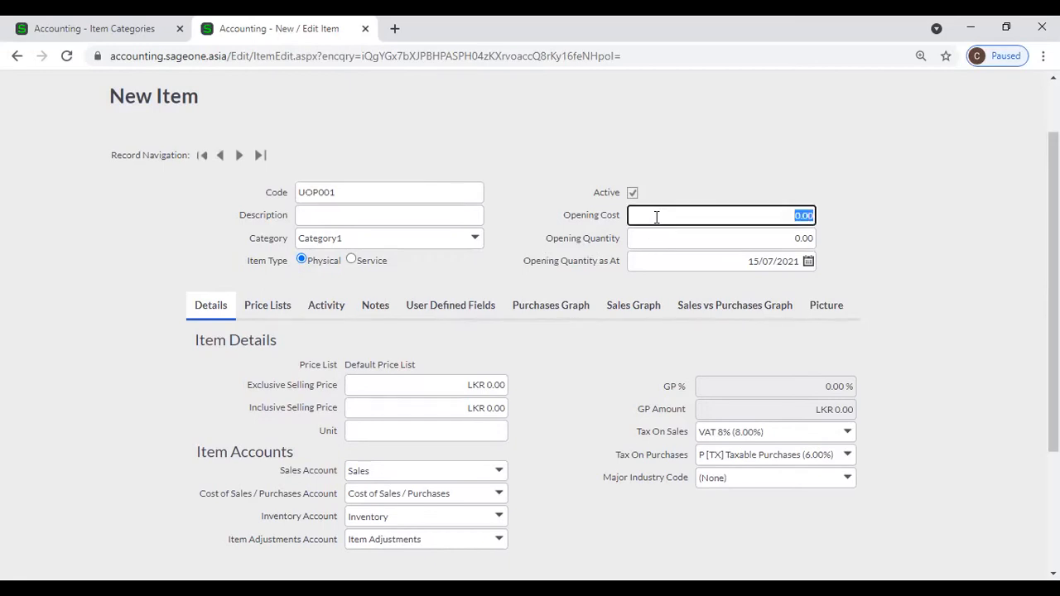
left_click(664, 244)
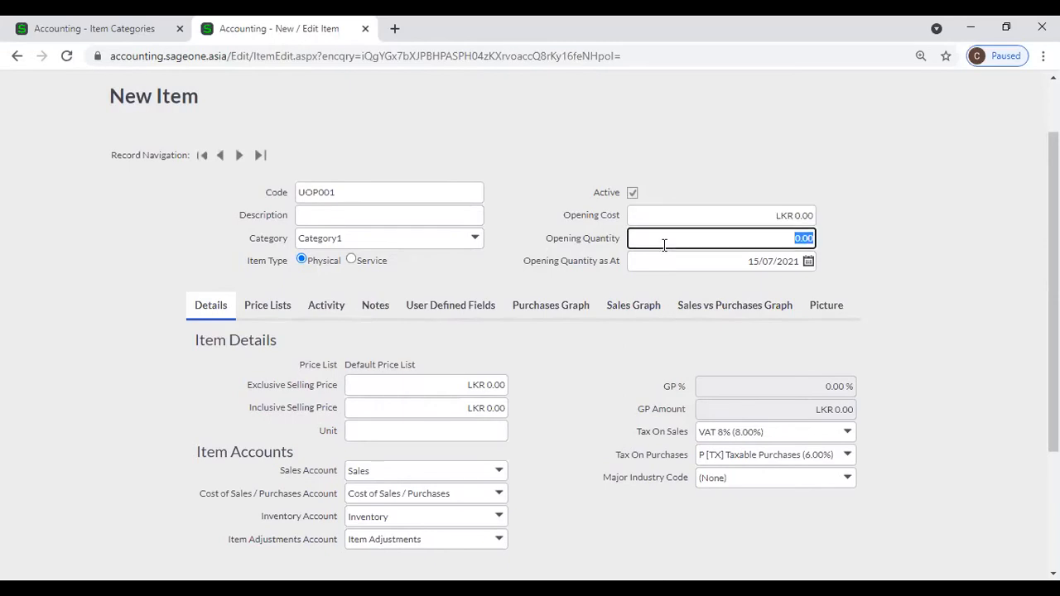
left_click(517, 172)
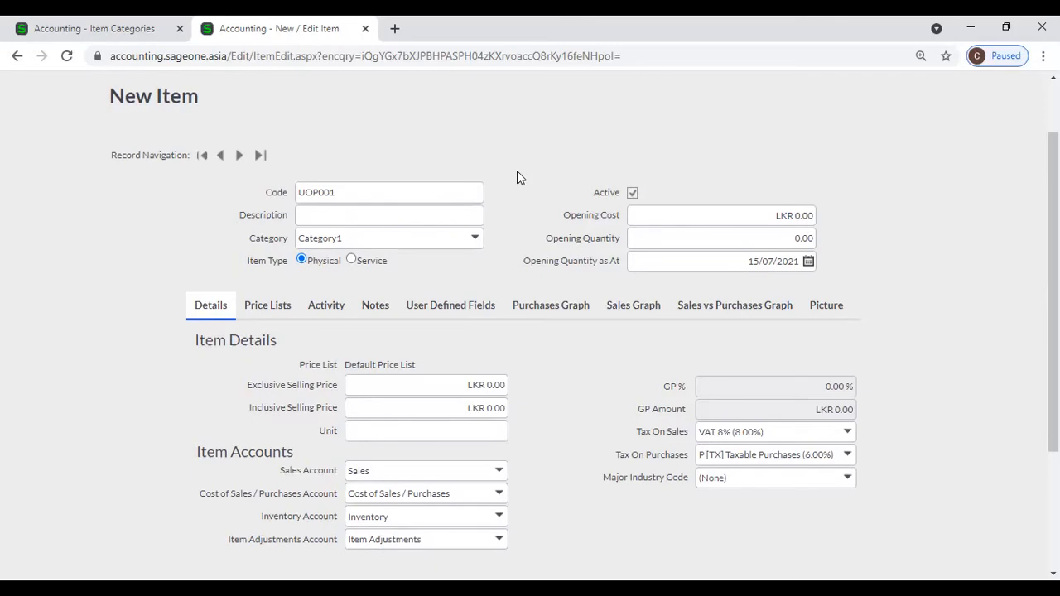
left_click(745, 208)
type("125")
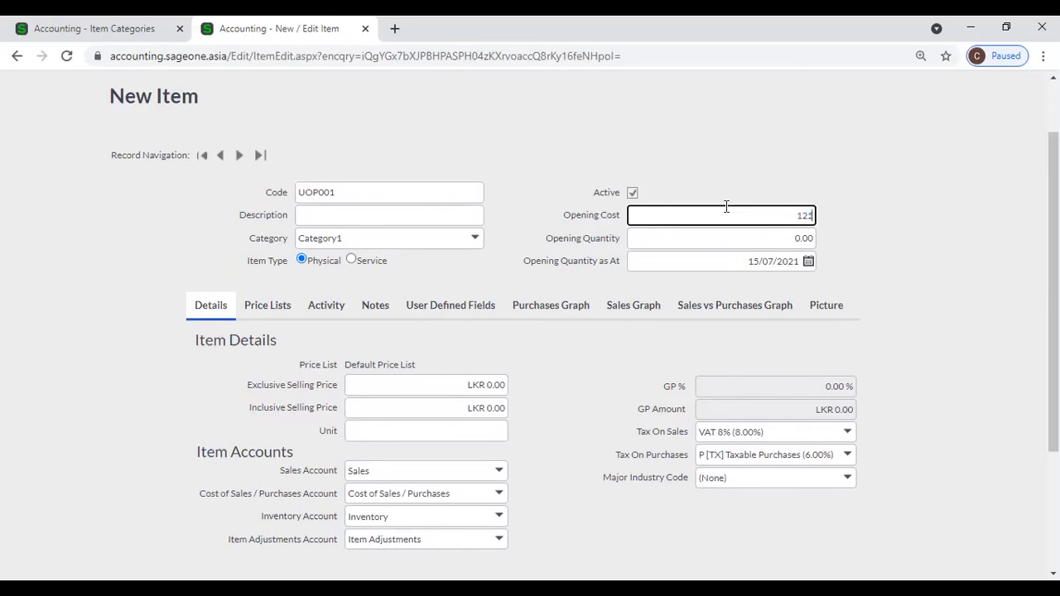
type("000")
left_click(752, 238)
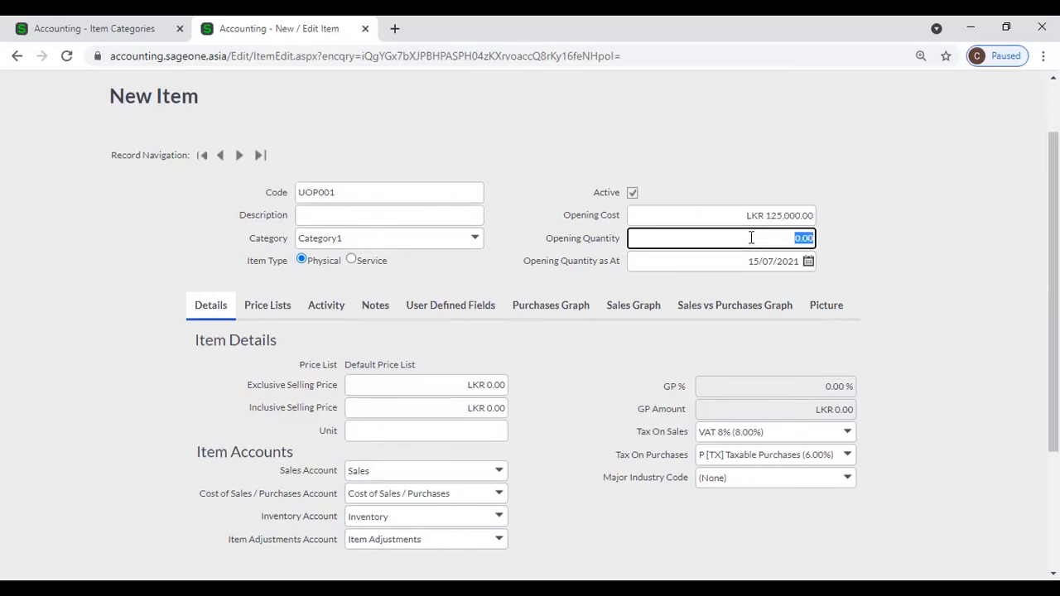
type("10")
left_click(898, 247)
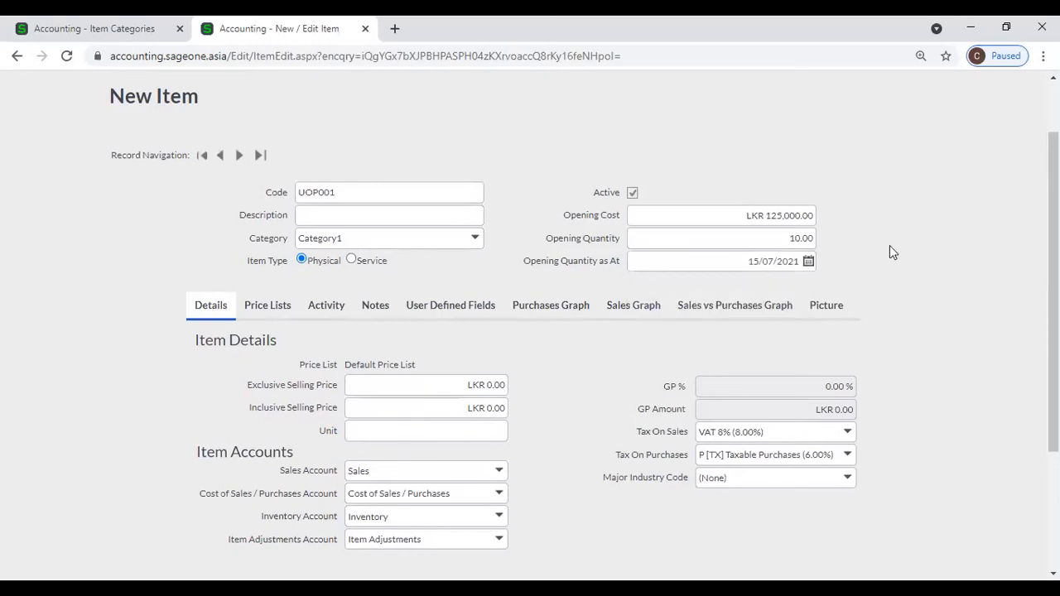
Set the opening quantity date of item UOP001 to 31/03/2021
left_click(807, 263)
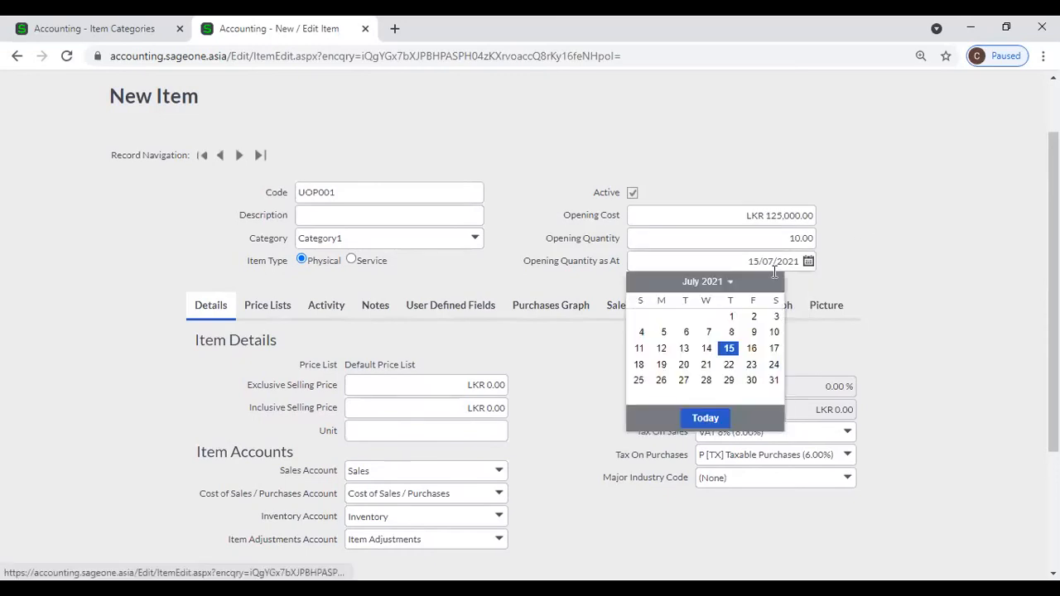
left_click(636, 285)
left_click(635, 285)
left_click(635, 285)
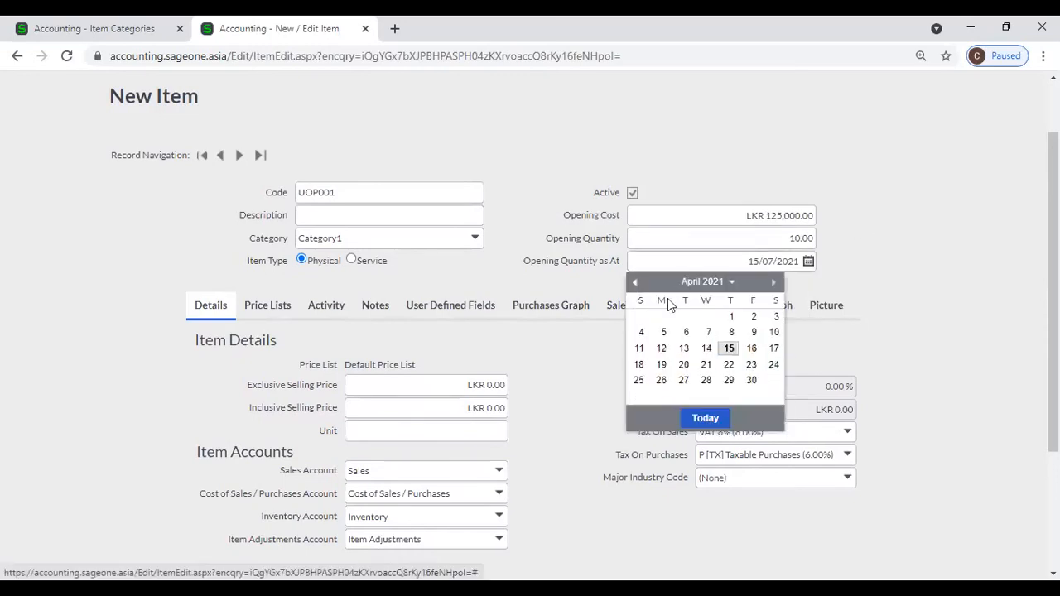
left_click(636, 284)
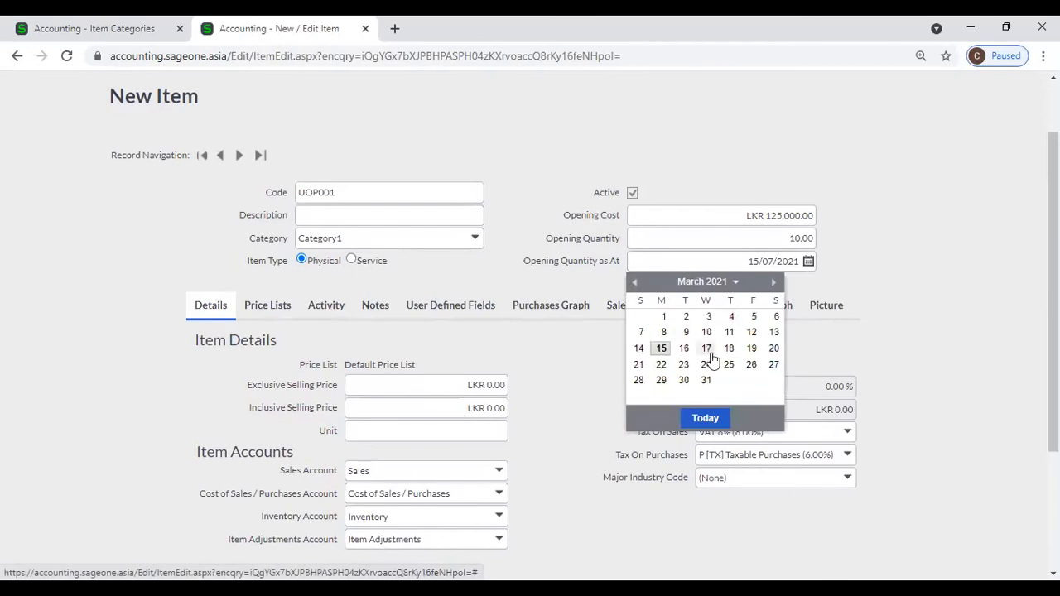
left_click(705, 382)
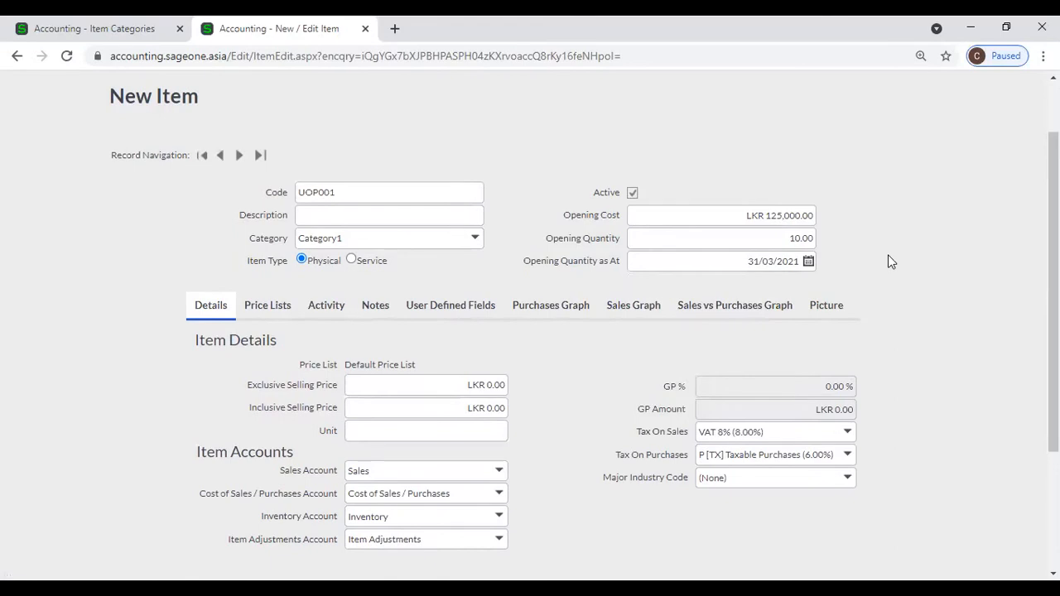
scroll(891, 262, "down", 2)
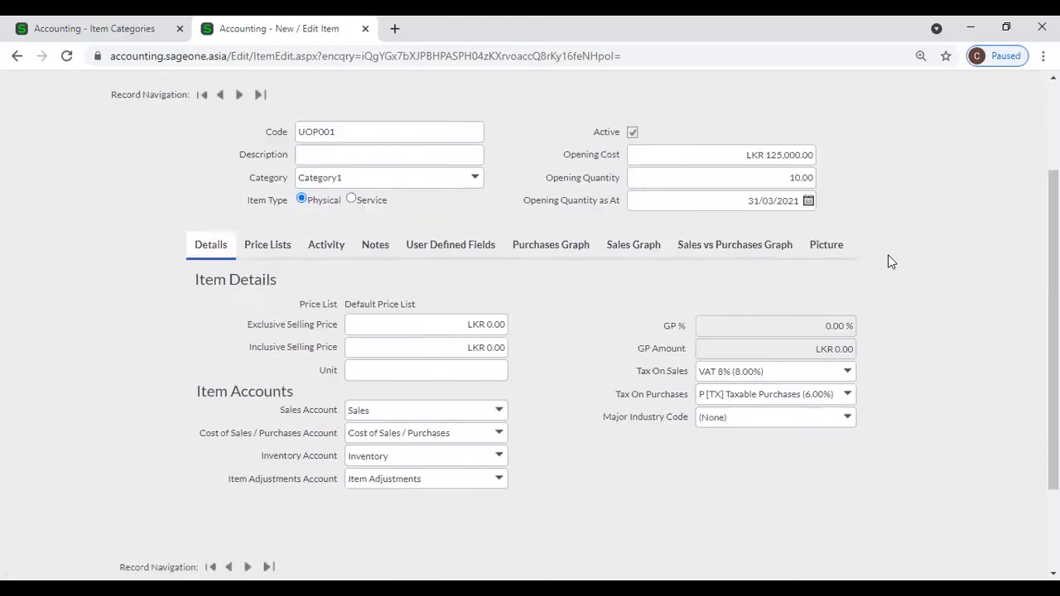
scroll(891, 262, "up", 1)
scroll(891, 261, "up", 1)
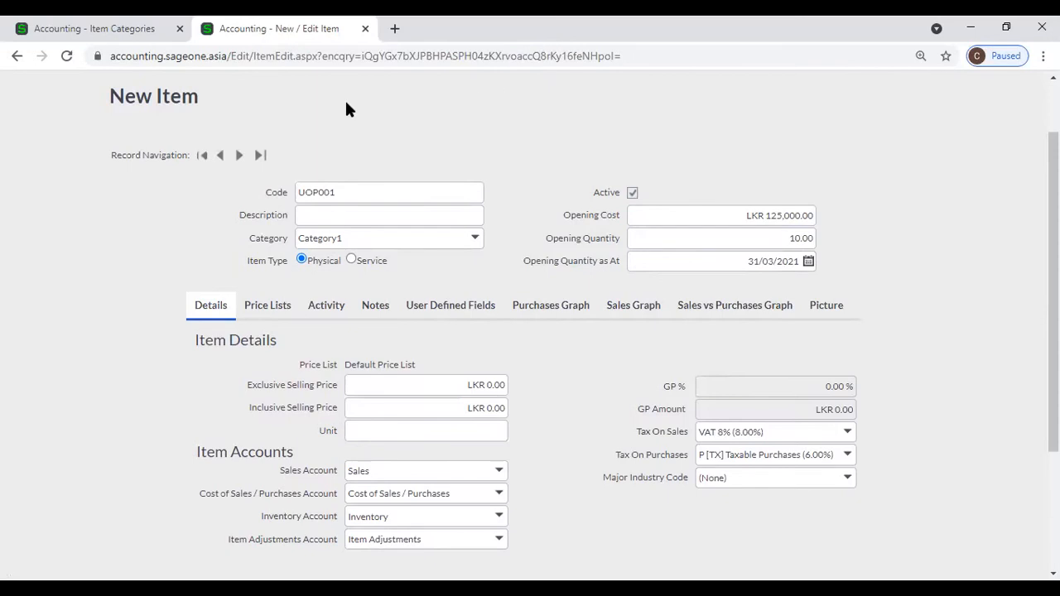
Switch the item type to Service to view its opening fields and accounts, and return it to Physical
left_click(352, 259)
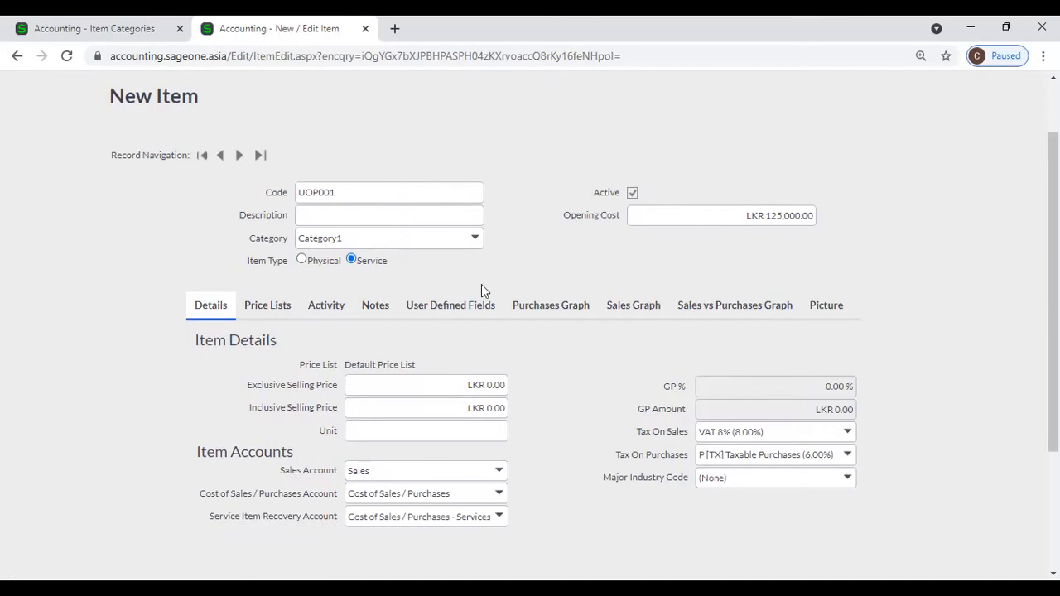
left_click(323, 262)
scroll(498, 266, "down", 1)
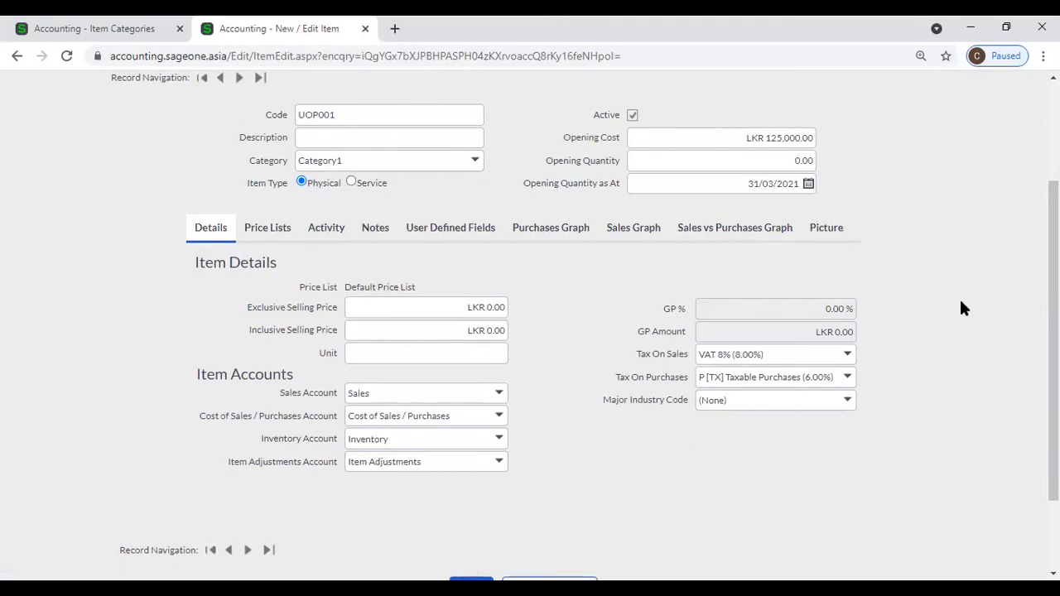
scroll(490, 305, "up", 2)
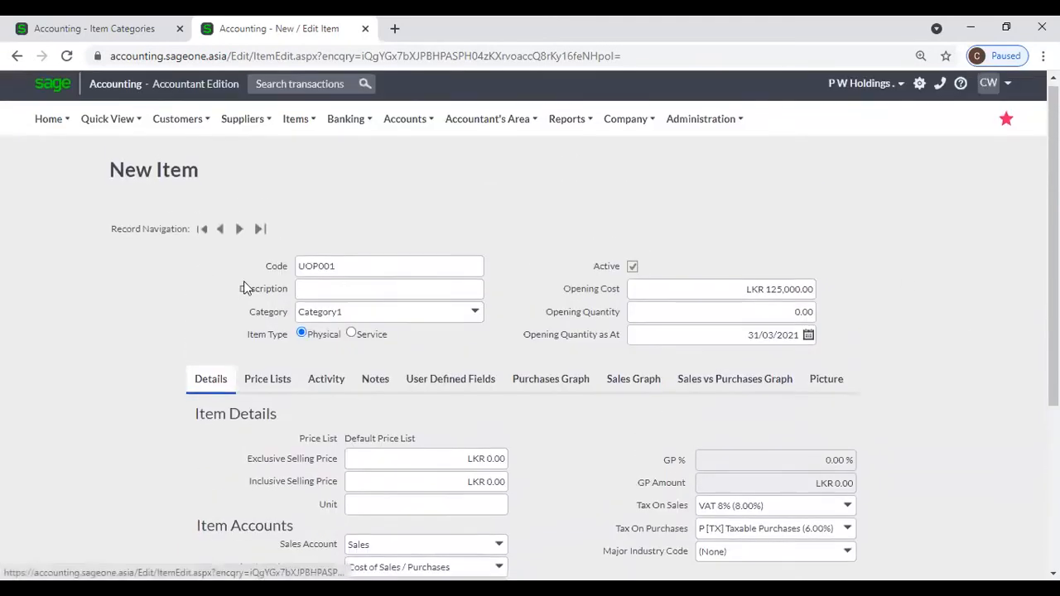
left_click(296, 122)
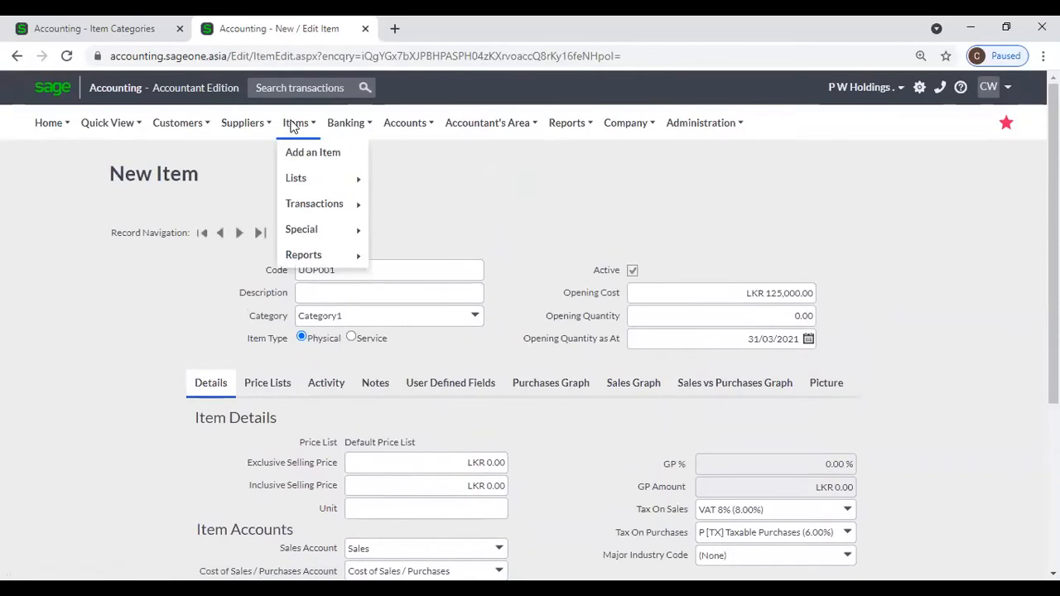
mouse_move(296, 178)
left_click(395, 181)
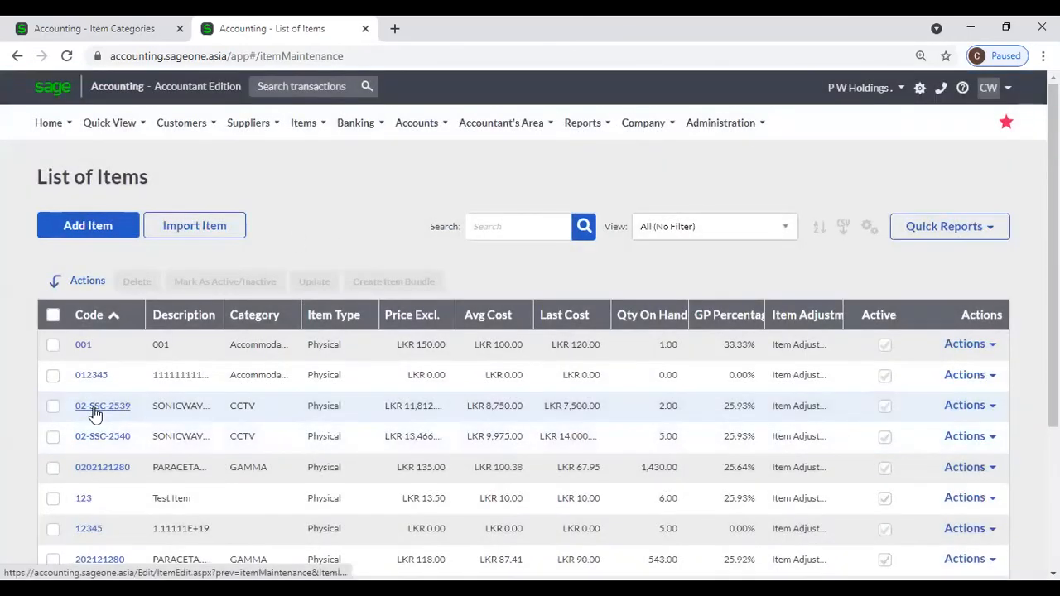
left_click(97, 469)
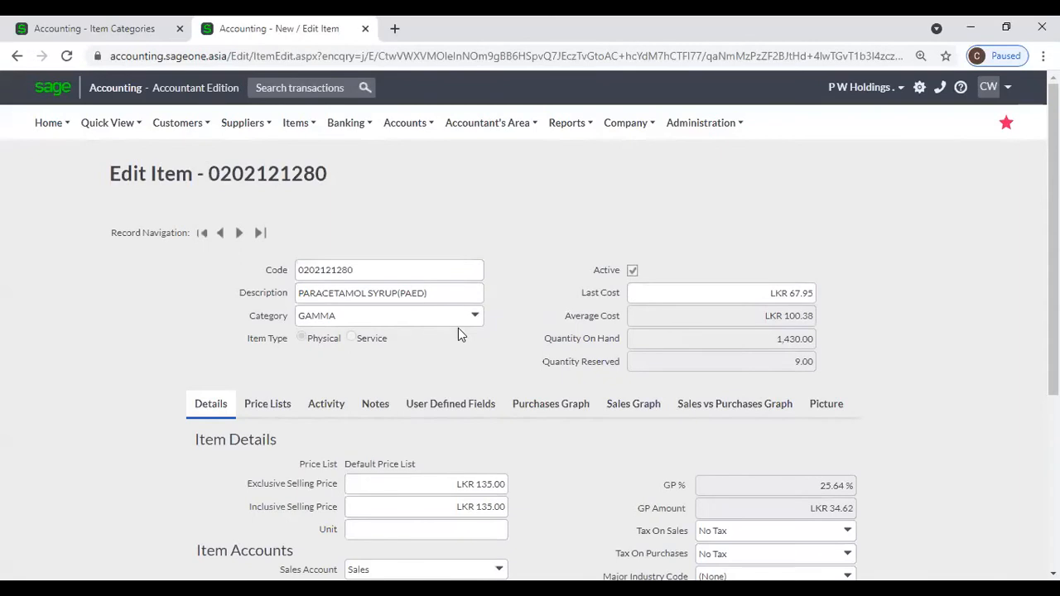
scroll(454, 325, "down", 2)
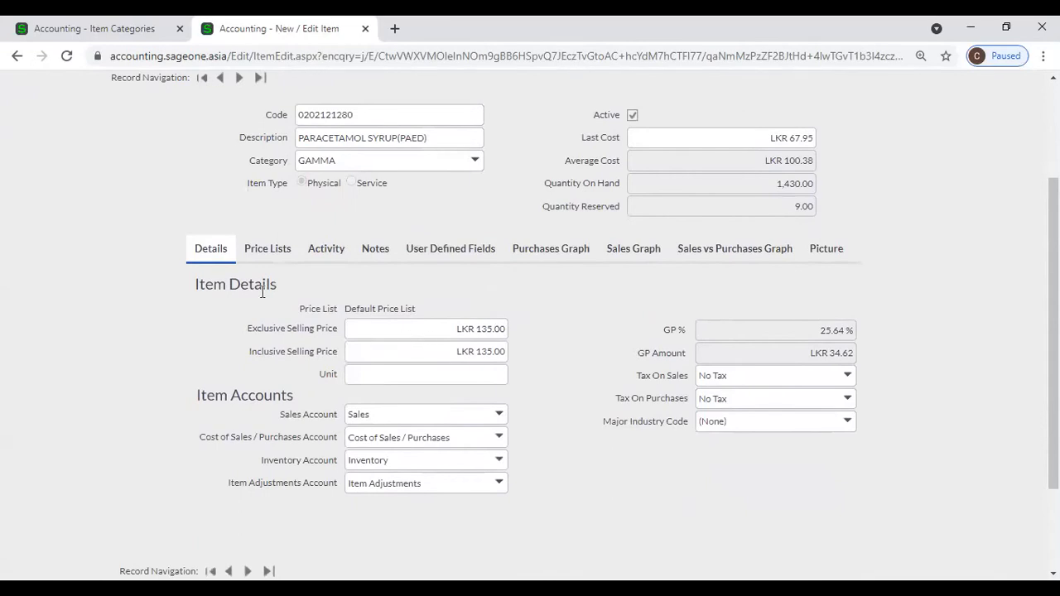
left_click(463, 330)
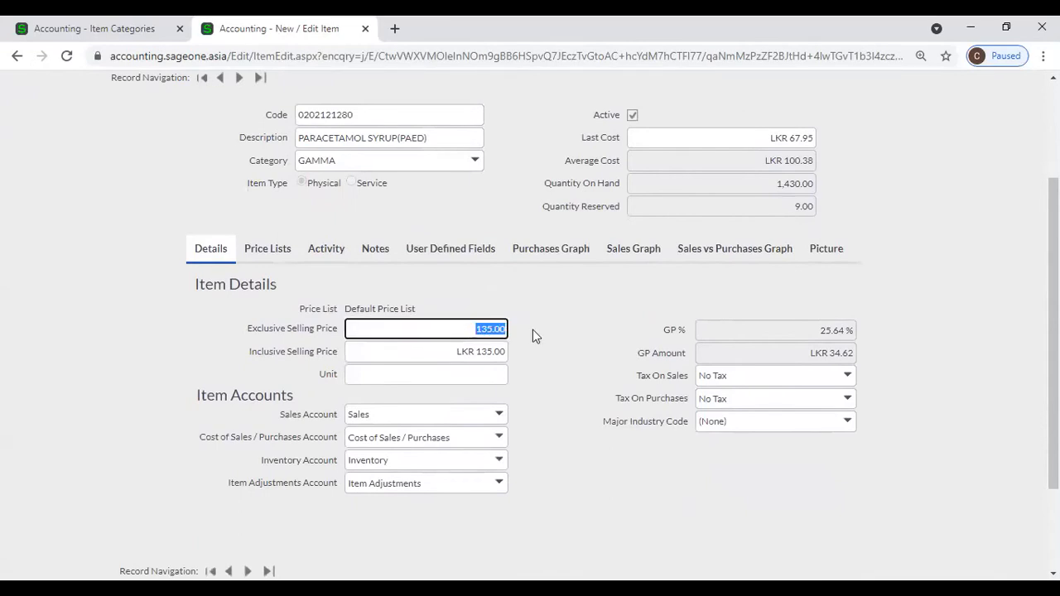
left_click(533, 330)
scroll(531, 332, "up", 3)
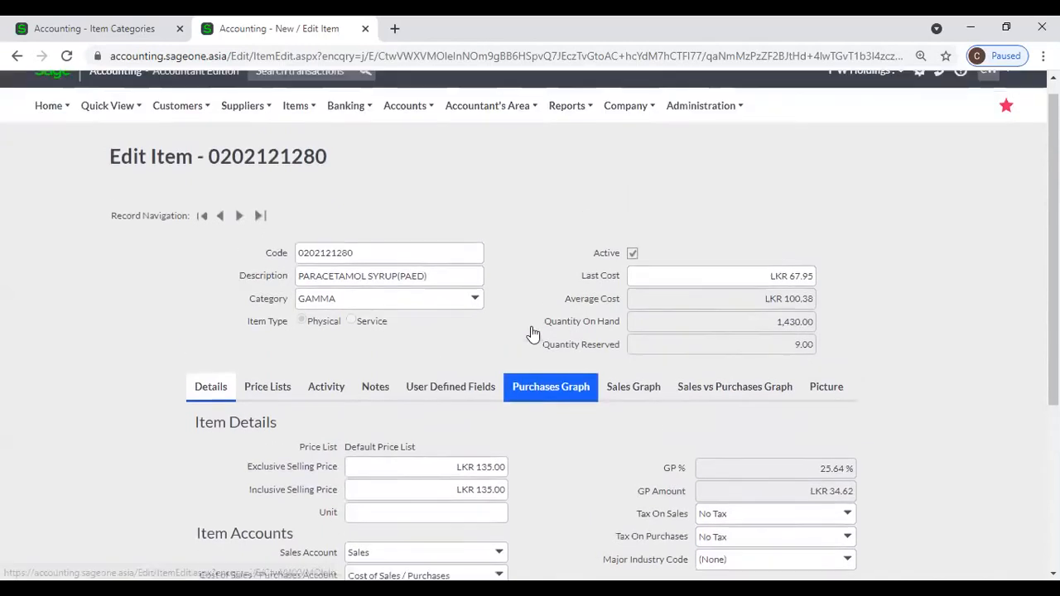
scroll(517, 361, "down", 3)
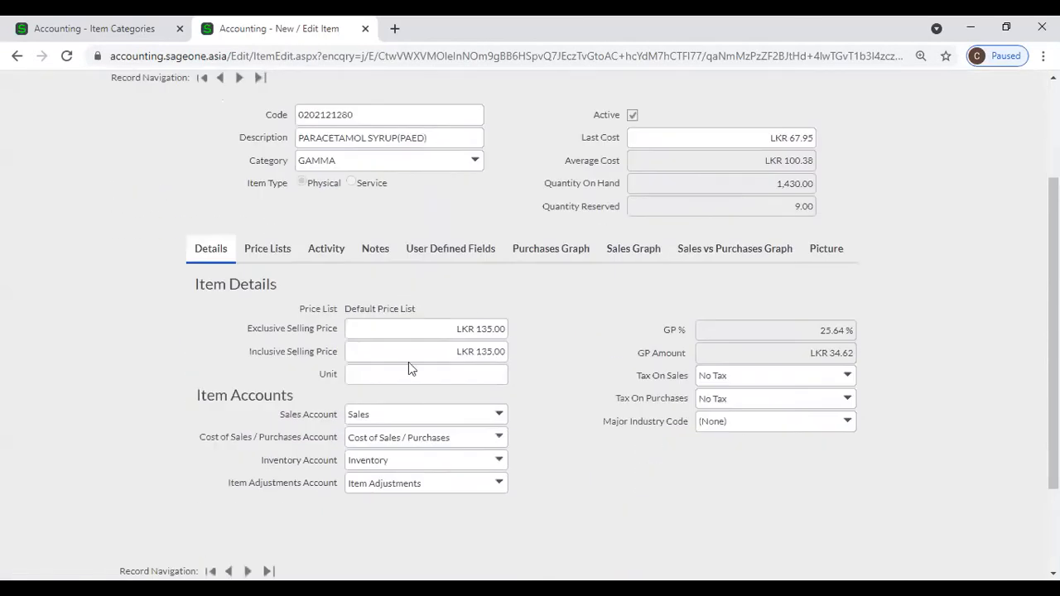
left_click(458, 329)
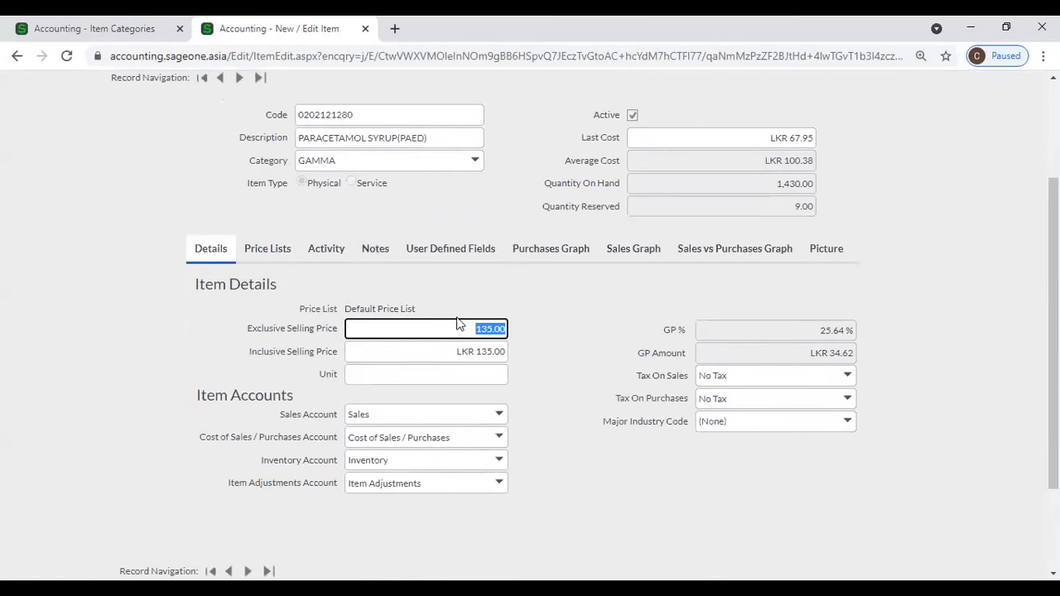
Set both Tax On Sales and Tax On Purchases of the paracetamol syrup item to VAT 8% (8.00%)
left_click(848, 377)
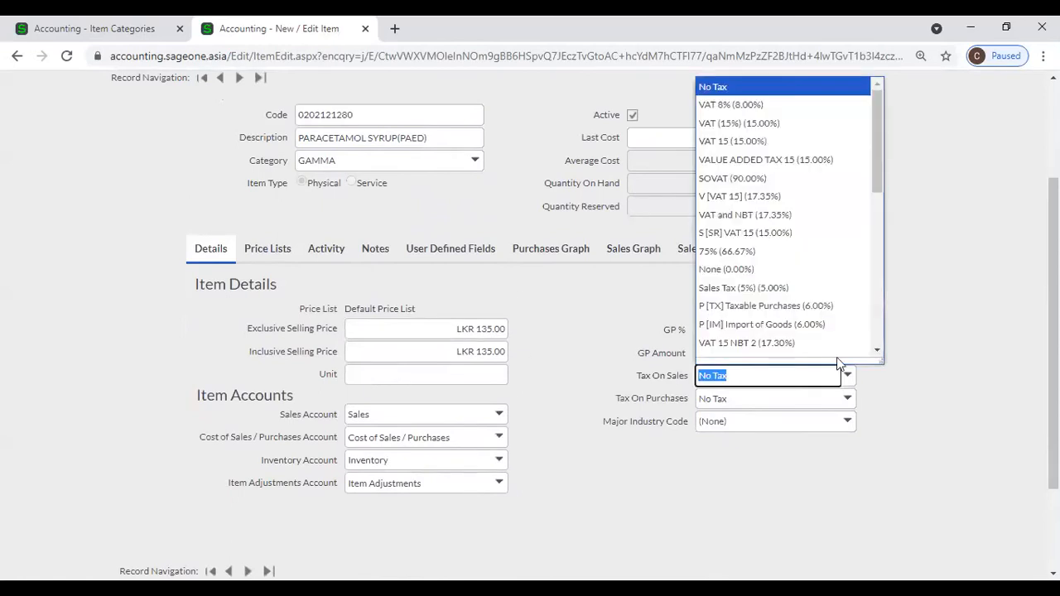
left_click(729, 106)
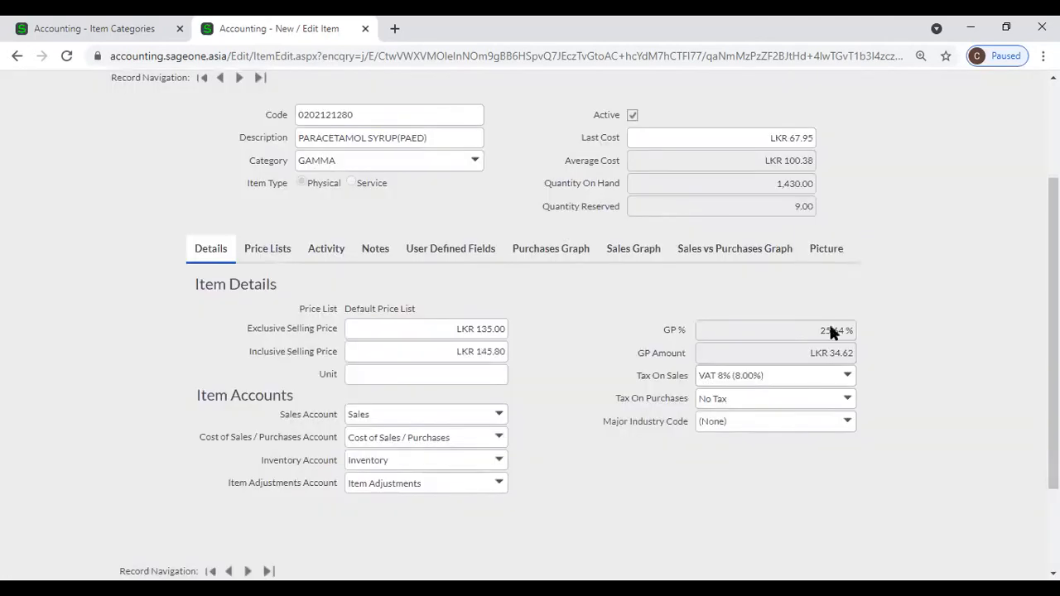
left_click(849, 401)
left_click(745, 105)
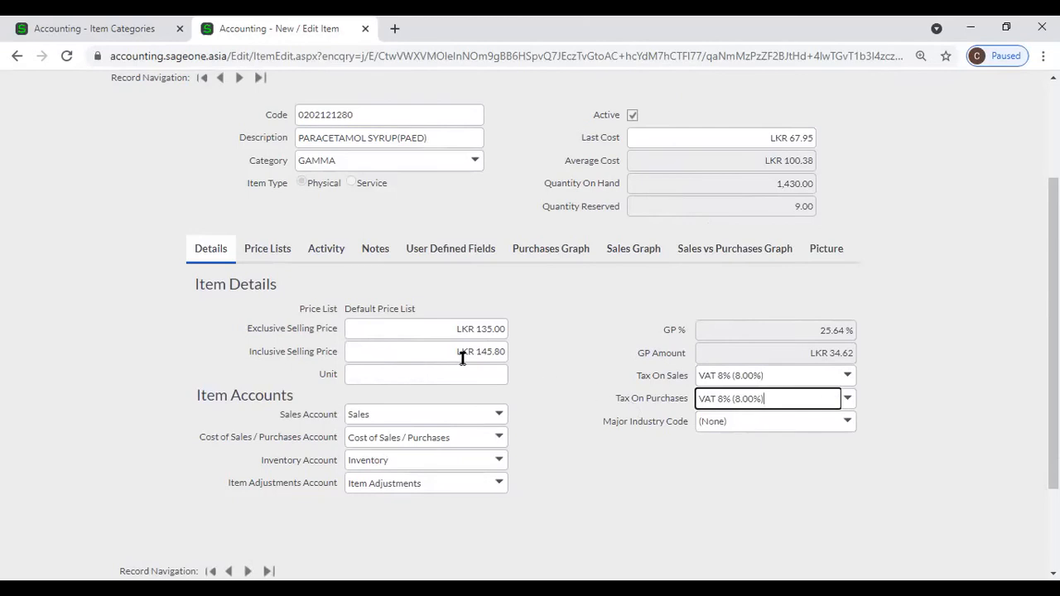
Enter Nos. as the unit of the paracetamol syrup item and review its item accounts
left_click(438, 375)
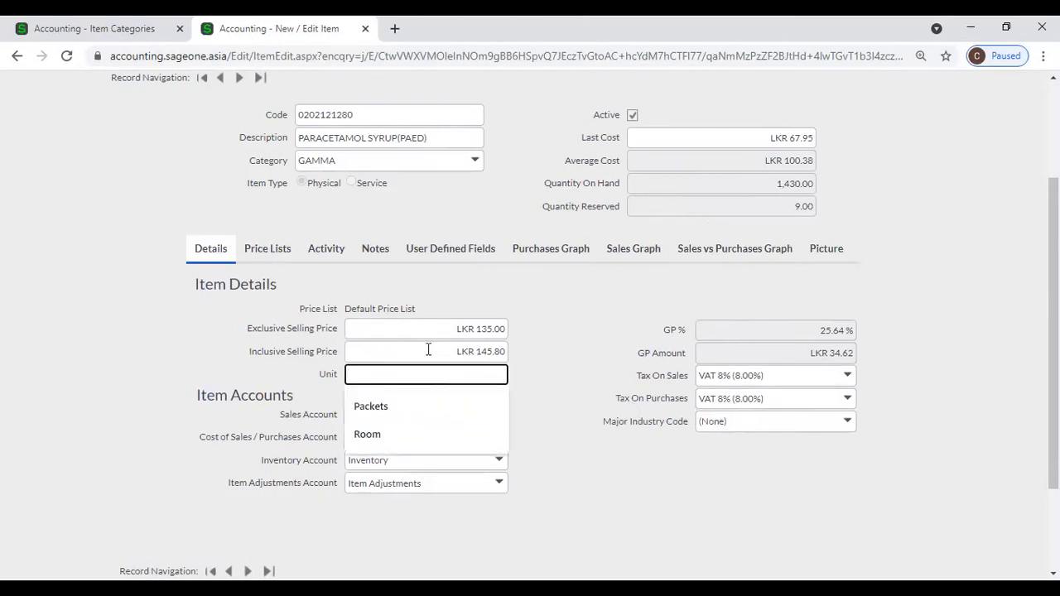
left_click(428, 349)
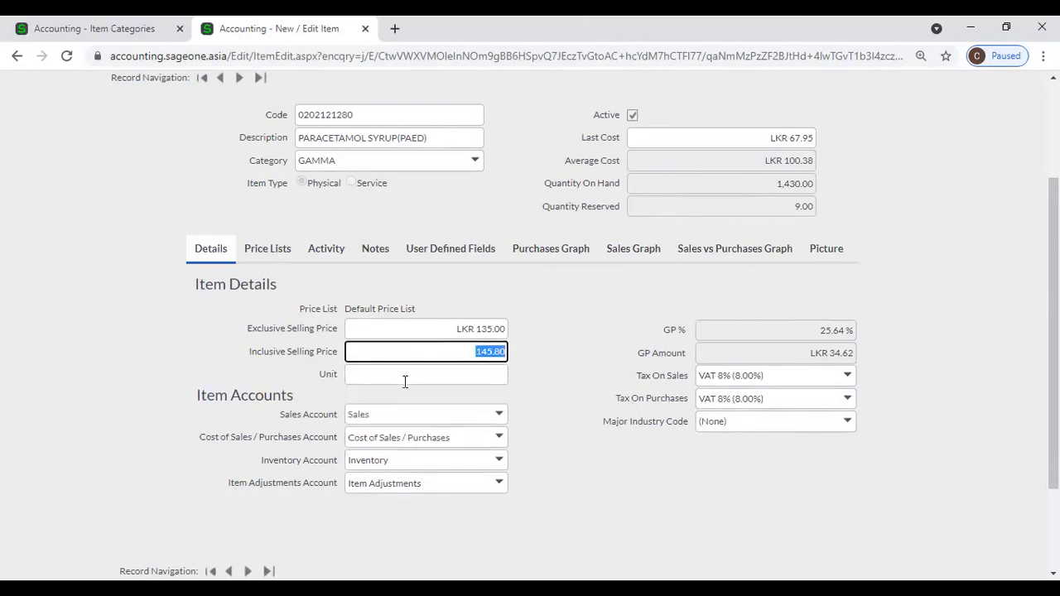
left_click(406, 377)
type("N")
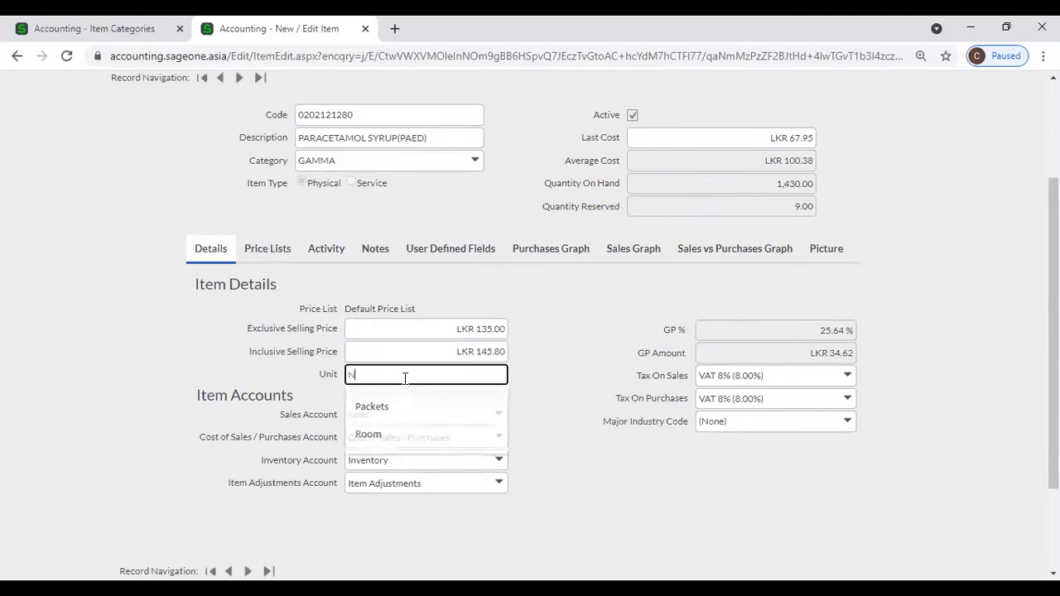
type("os.")
left_click(580, 361)
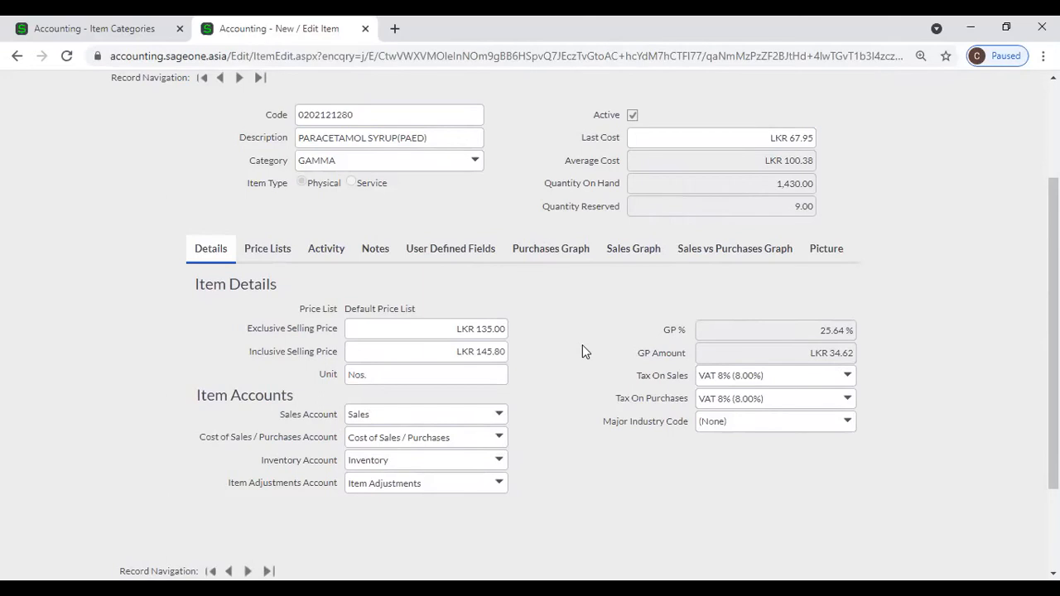
left_click(473, 374)
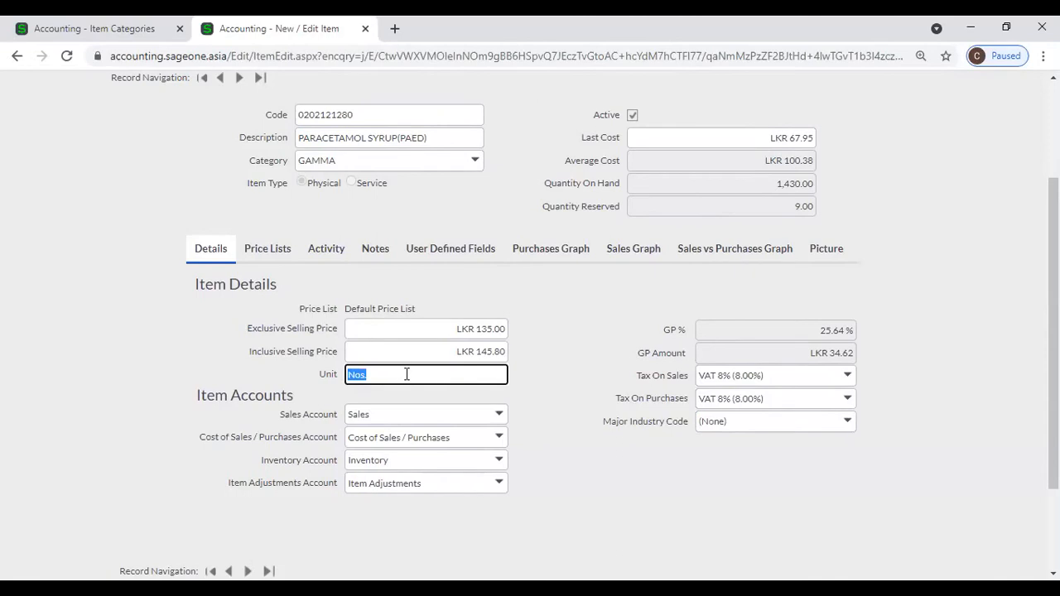
left_click(563, 380)
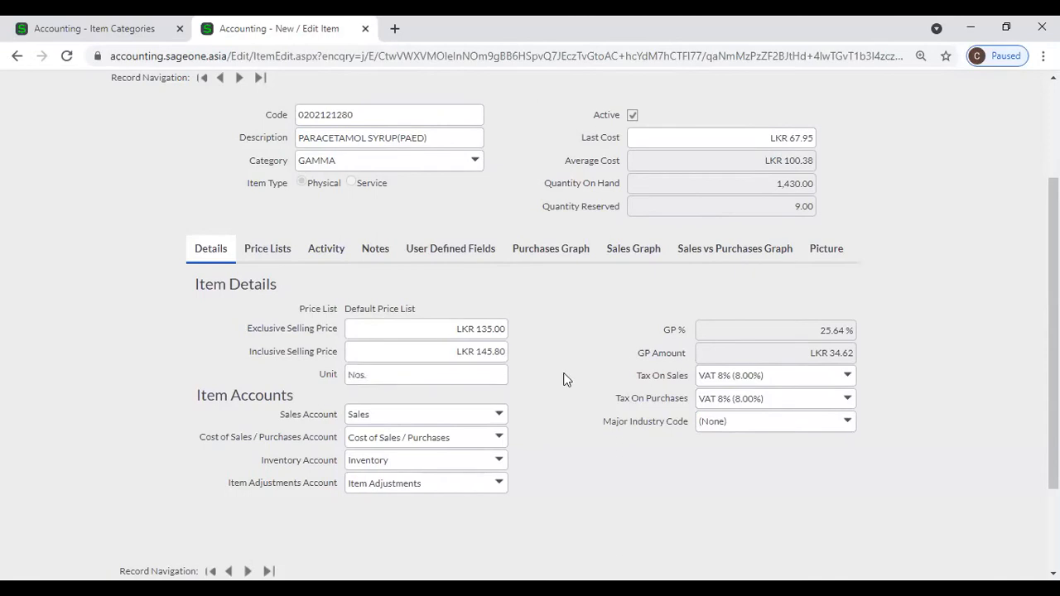
left_click(472, 383)
left_click(556, 394)
scroll(555, 391, "down", 2)
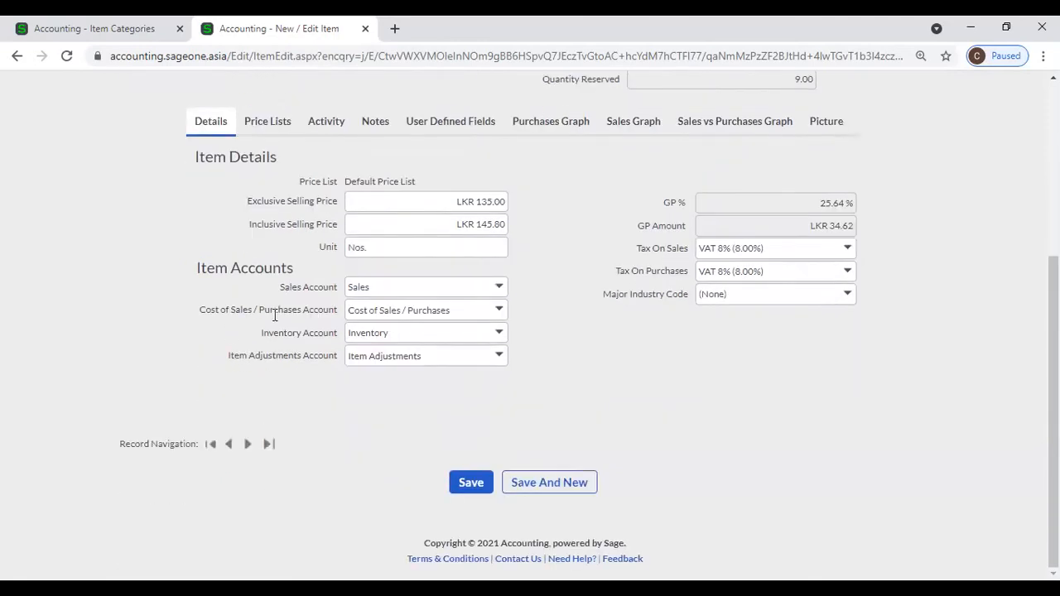
scroll(520, 331, "up", 1)
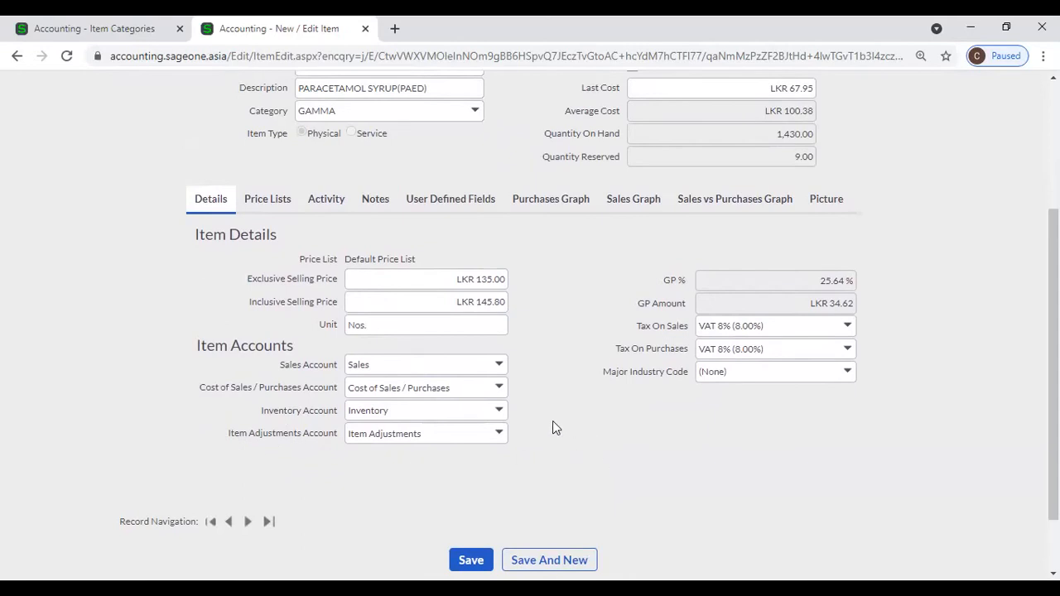
Run the Profit and Loss Report with the date range All and view its Sales section
left_click(98, 18)
left_click(320, 123)
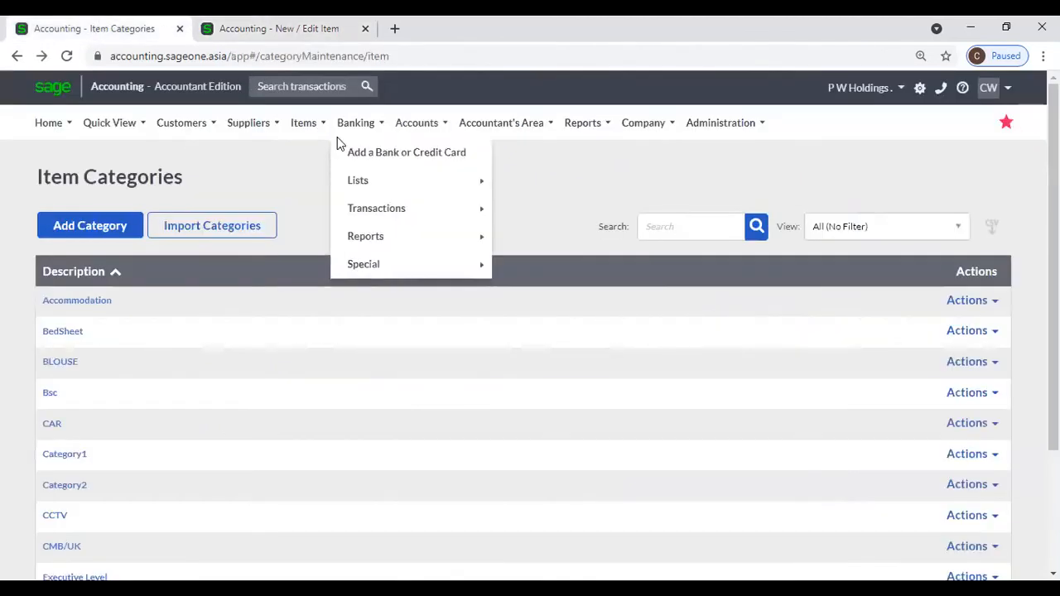
left_click(571, 126)
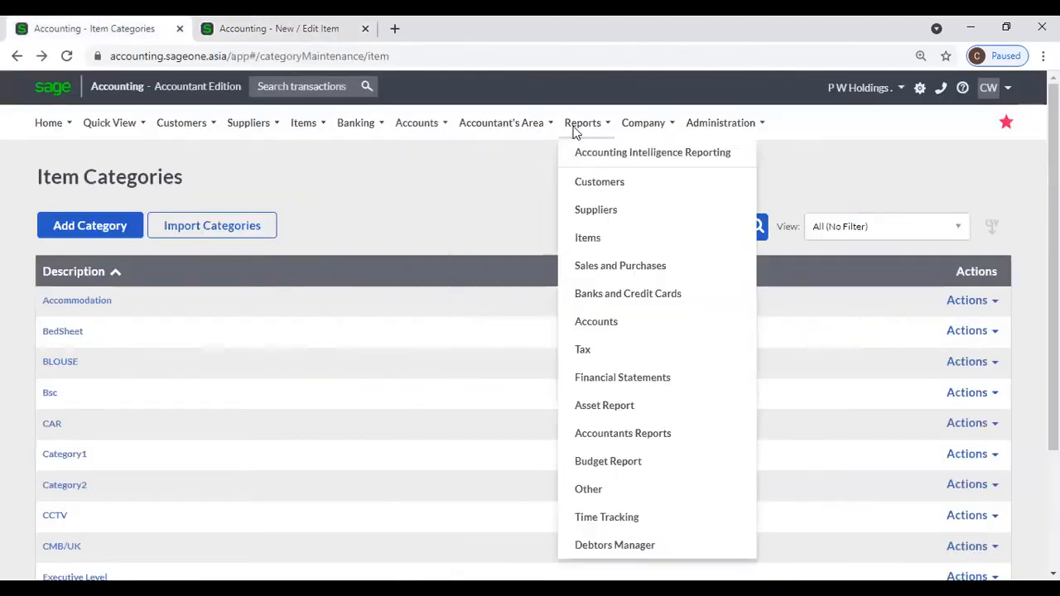
left_click(608, 379)
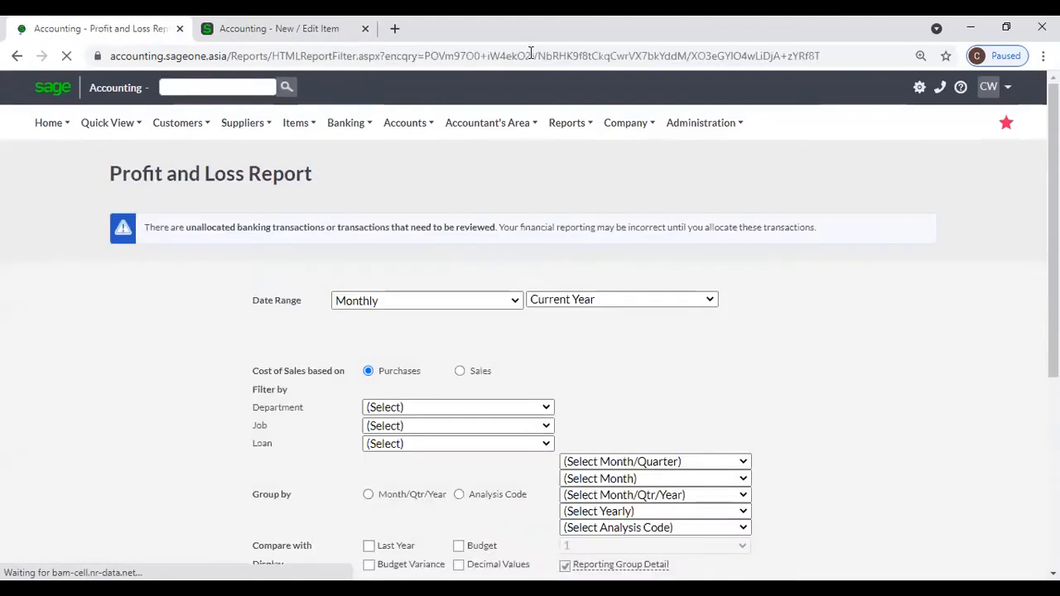
left_click(549, 303)
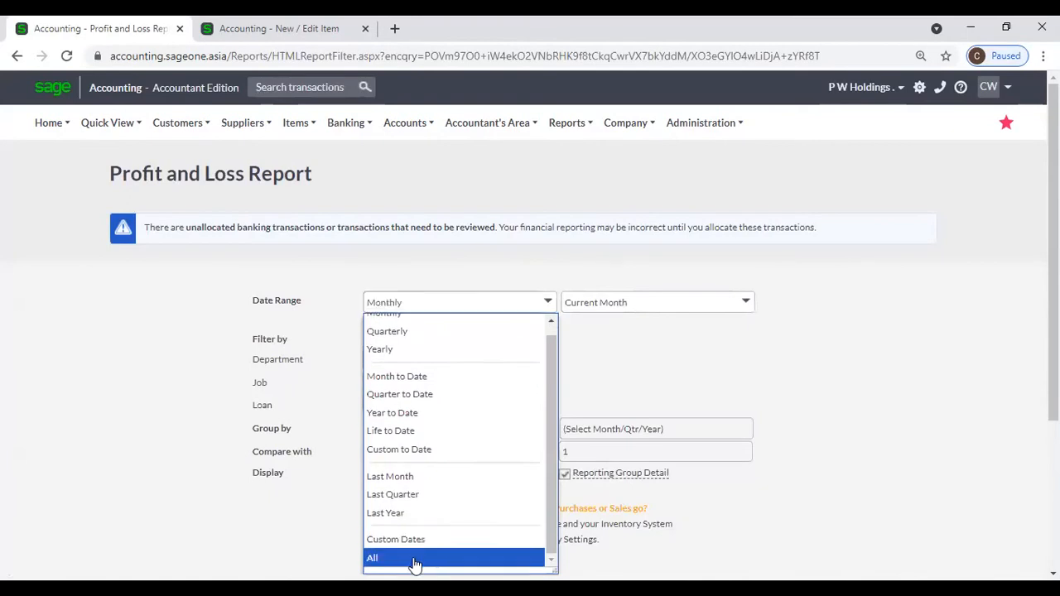
left_click(415, 557)
scroll(497, 389, "down", 3)
left_click(500, 386)
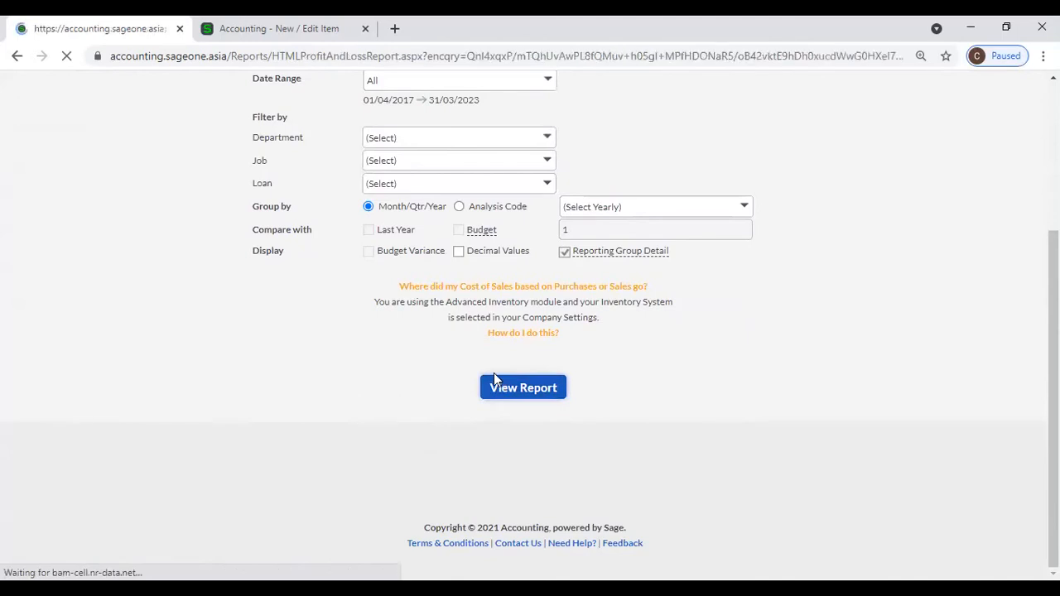
scroll(494, 373, "down", 4)
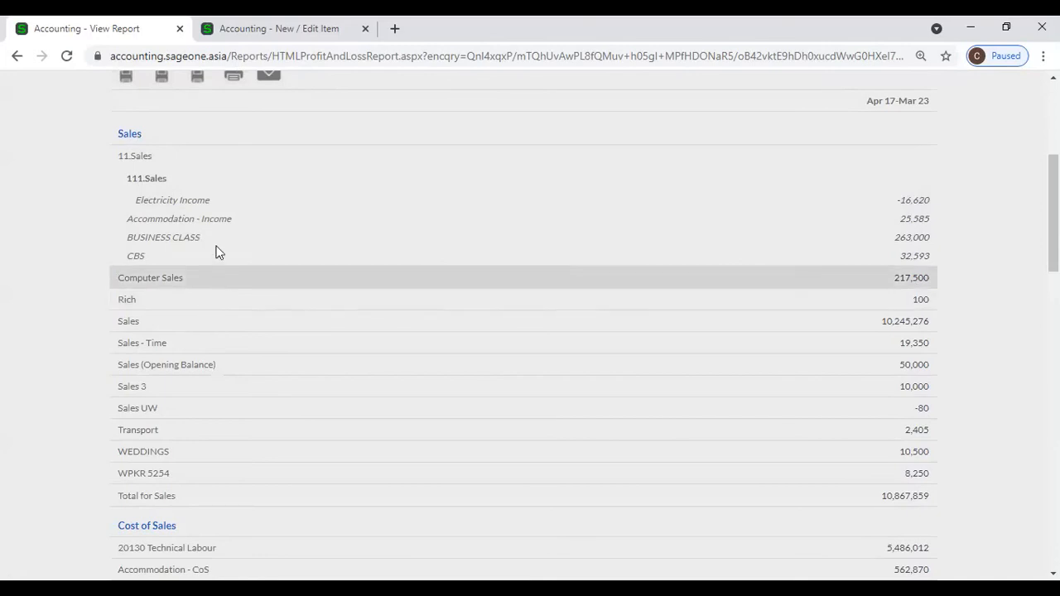
Compare the paracetamol syrup item's Sales Account choices with the sales lines of the Profit and Loss report
left_click(278, 29)
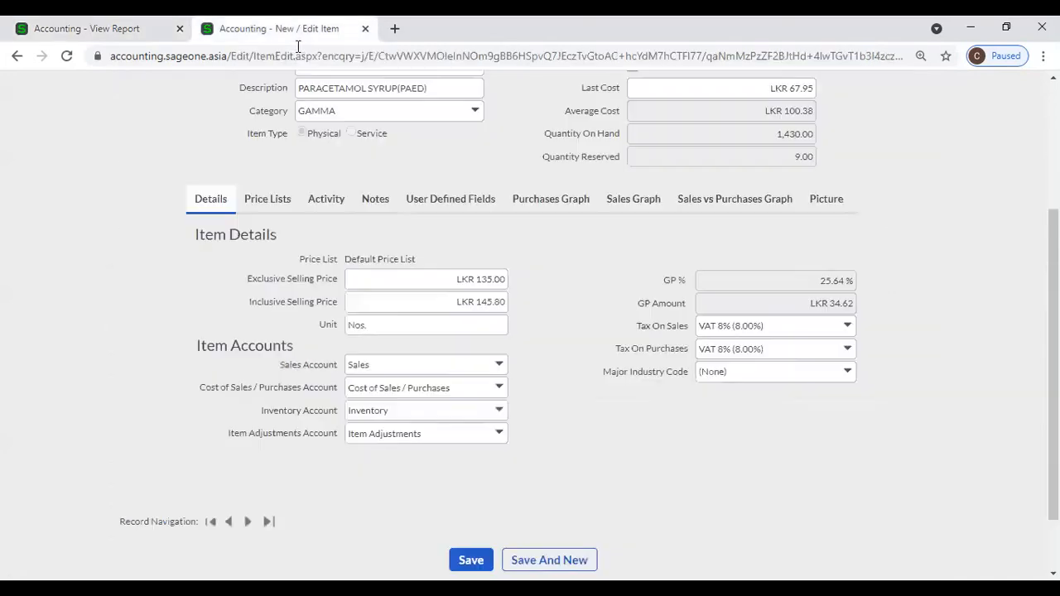
scroll(151, 253, "up", 1)
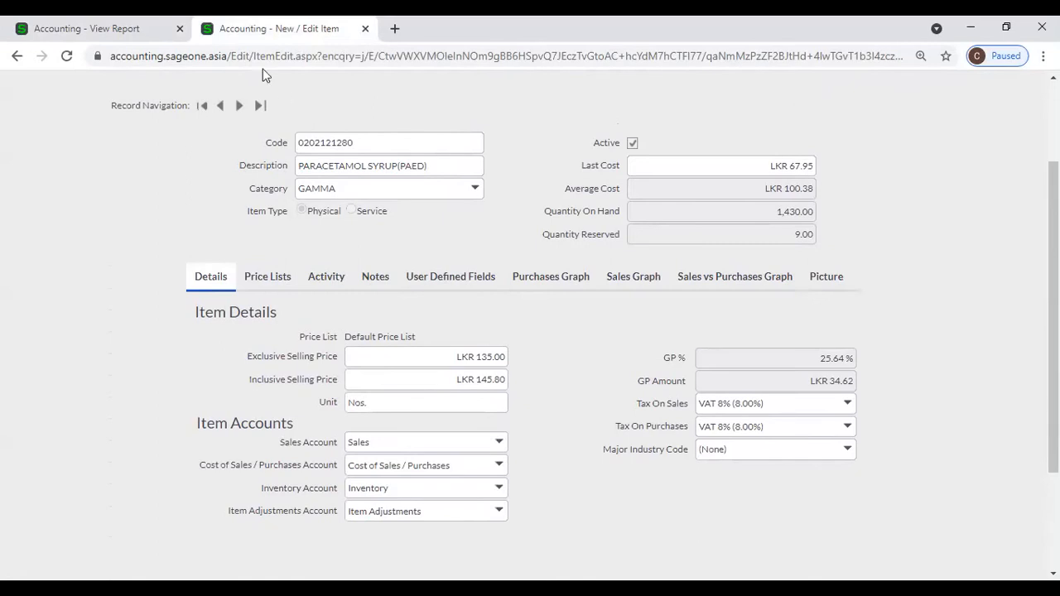
left_click(123, 25)
left_click(226, 35)
left_click(501, 444)
left_click(575, 362)
left_click(500, 444)
left_click(130, 27)
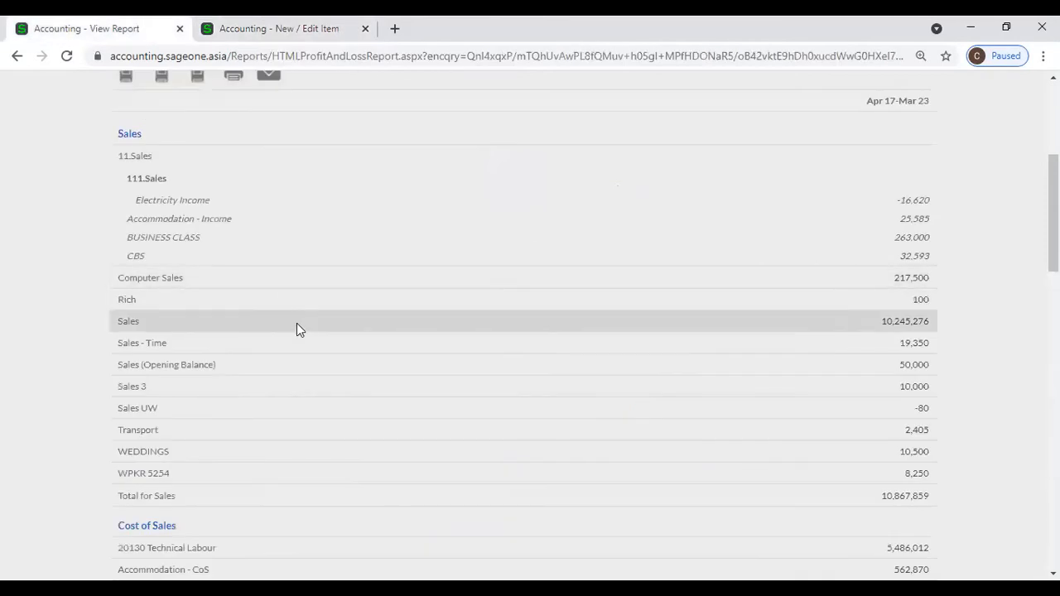
Return to the paracetamol syrup item and view the available Inventory Account and Item Adjustments Account options
left_click(232, 31)
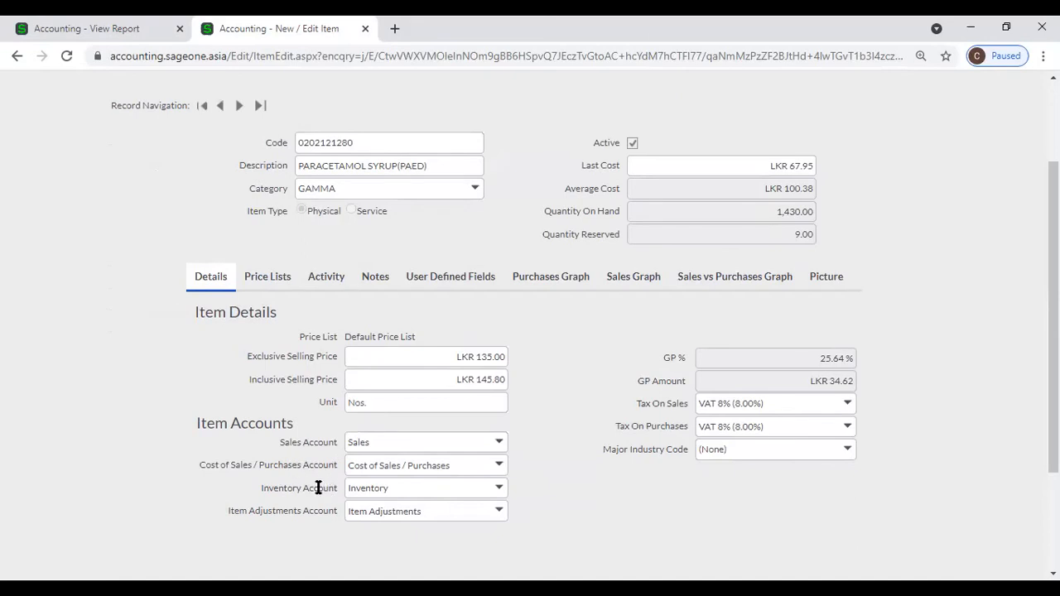
left_click(500, 491)
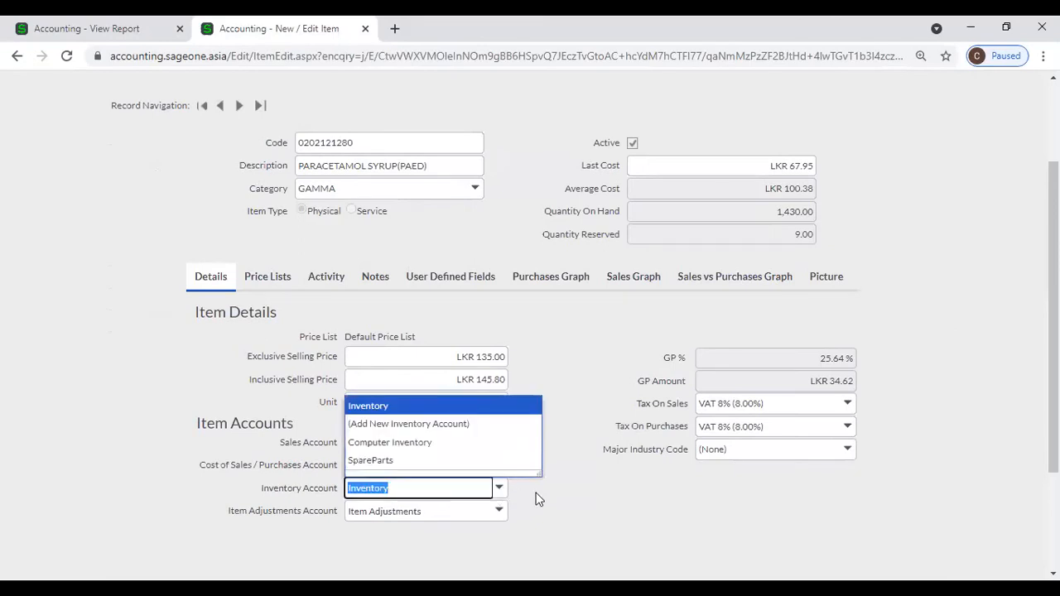
left_click(535, 498)
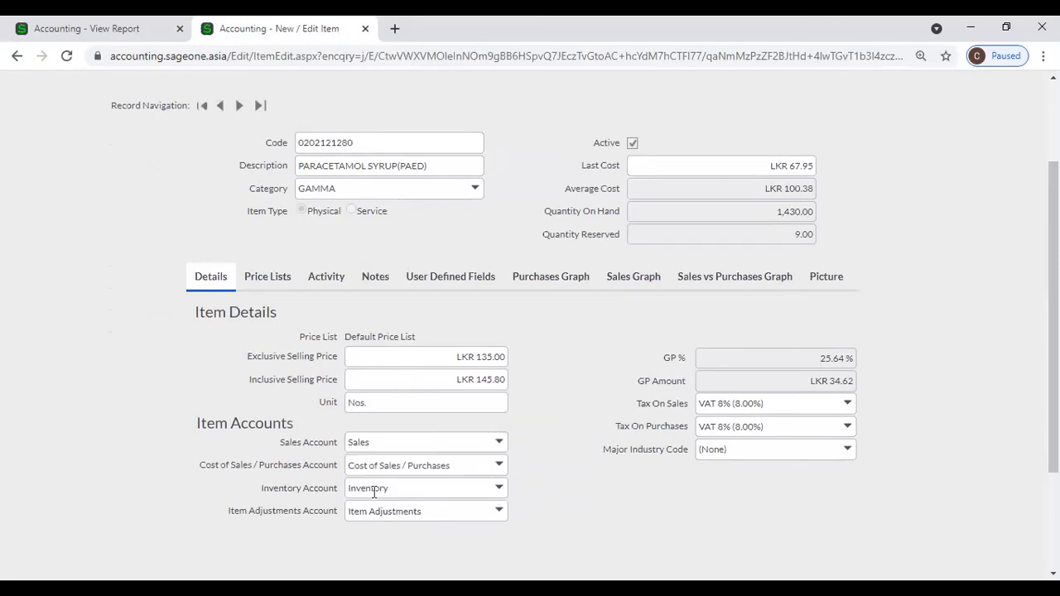
left_click(502, 513)
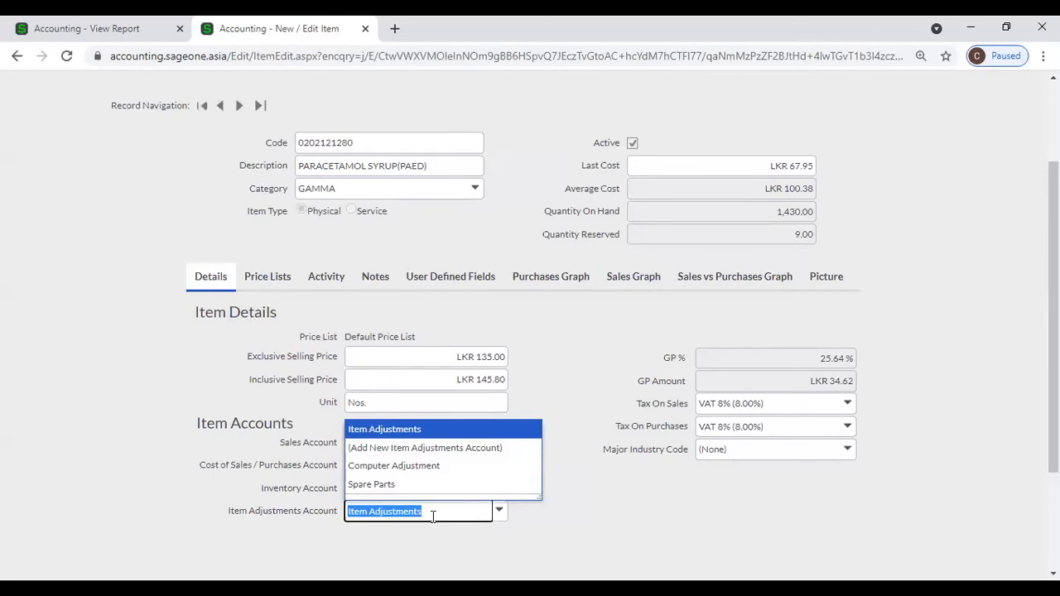
left_click(561, 528)
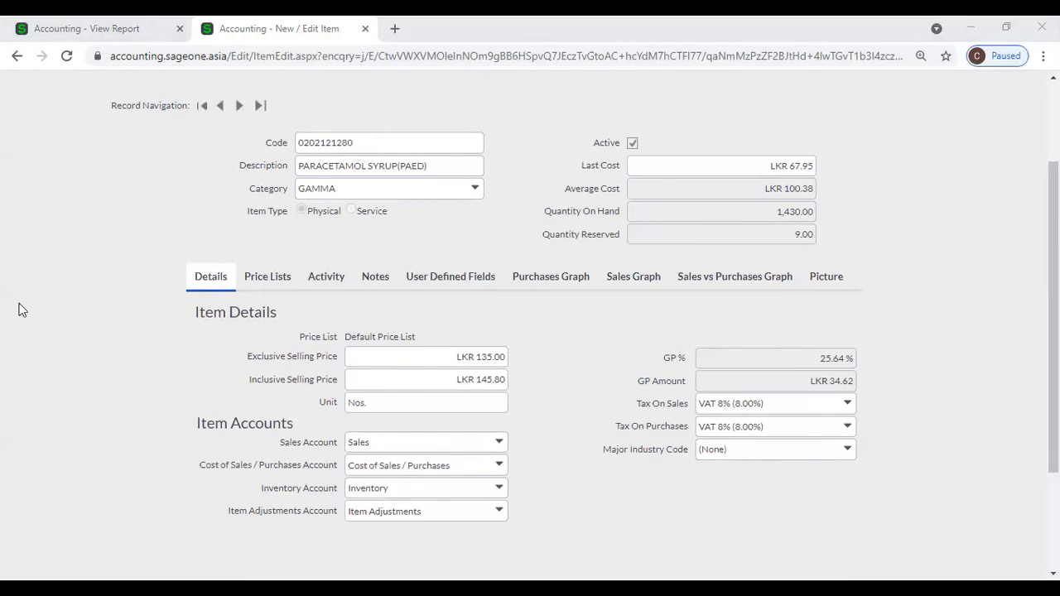
Review the paracetamol syrup item's header, details and list of available sales accounts
scroll(18, 254, "up", 2)
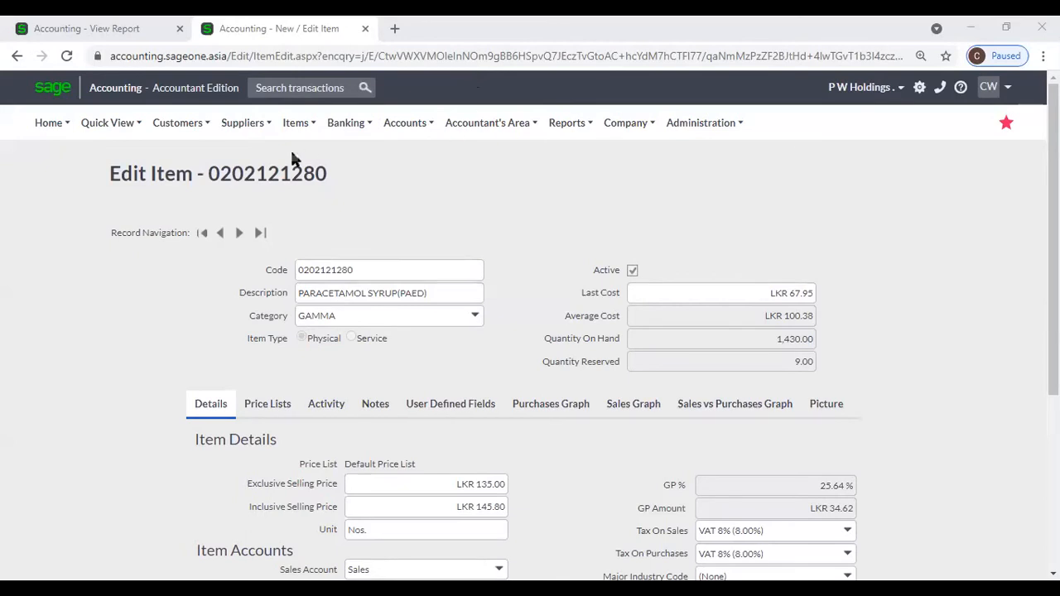
scroll(530, 215, "down", 3)
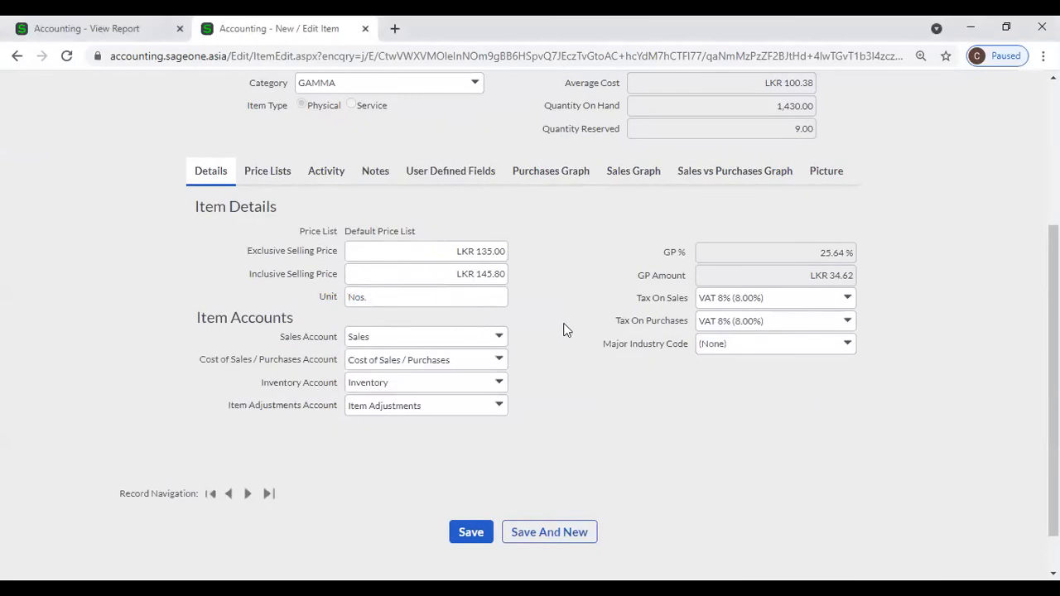
left_click(499, 339)
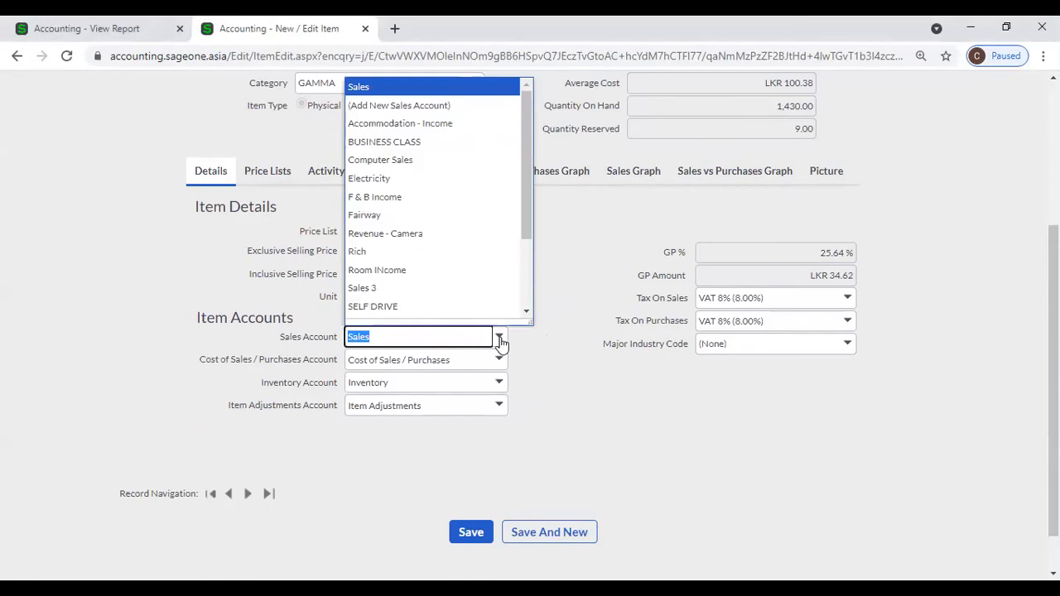
left_click(545, 337)
scroll(551, 337, "up", 1)
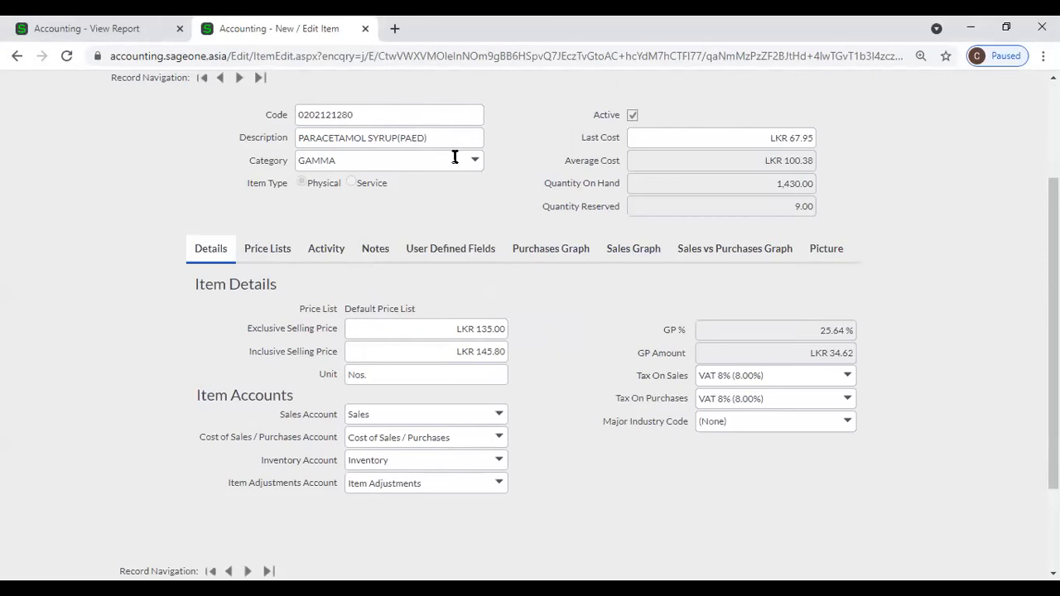
Set the Sales Account of the paracetamol syrup item to F & B Income
left_click(500, 414)
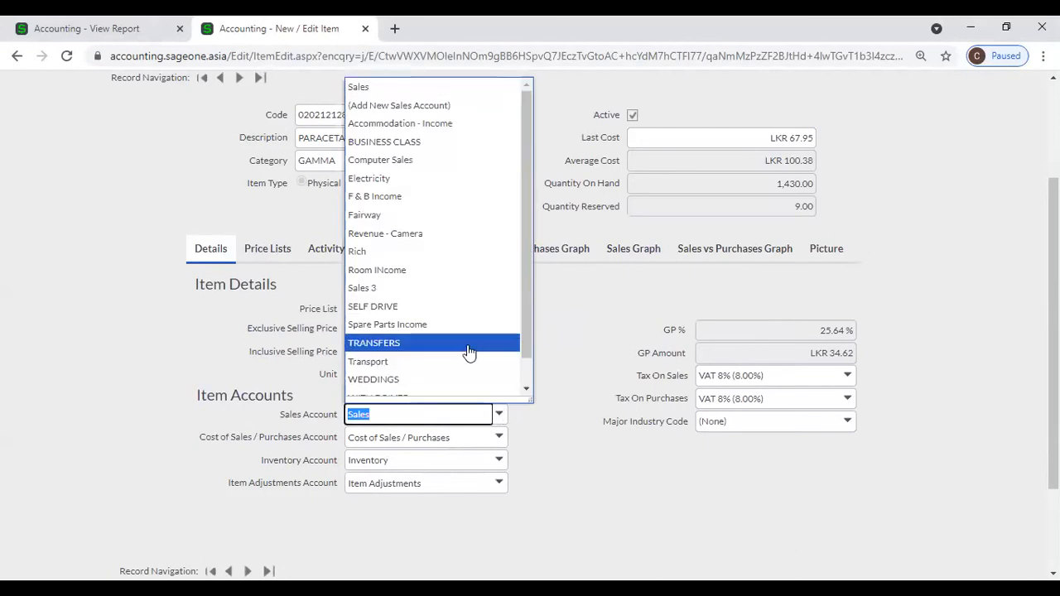
left_click(439, 197)
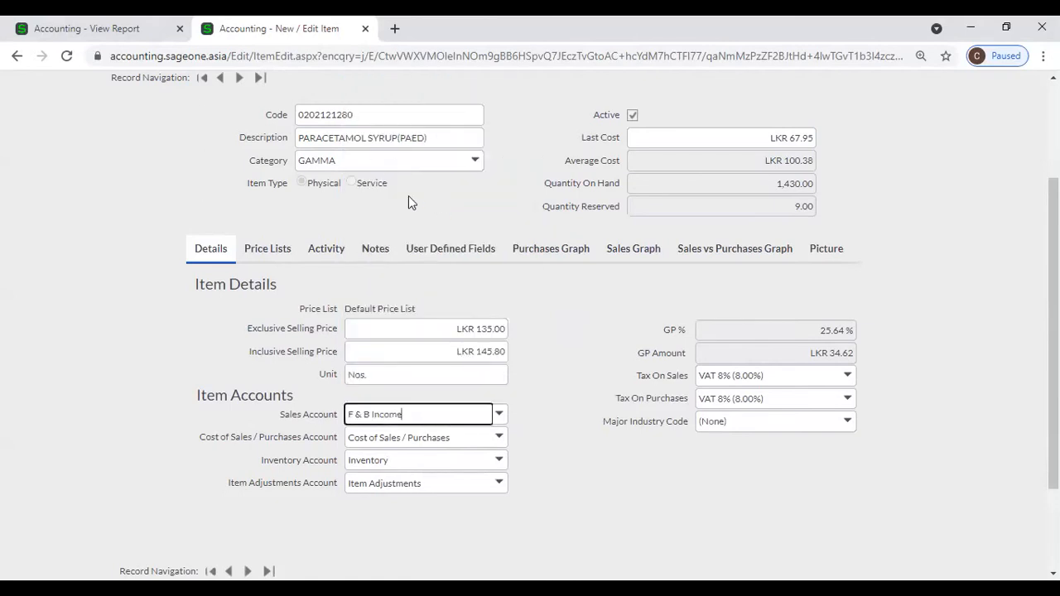
left_click(564, 315)
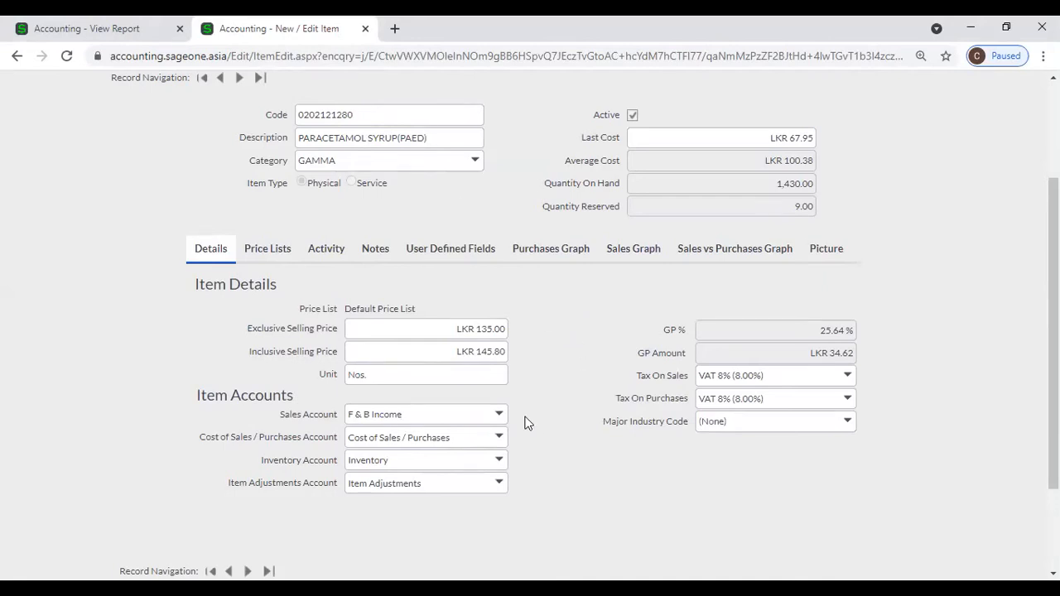
Set the paracetamol syrup item's Sales Account to Accommodation - Income and review the account choices
left_click(496, 414)
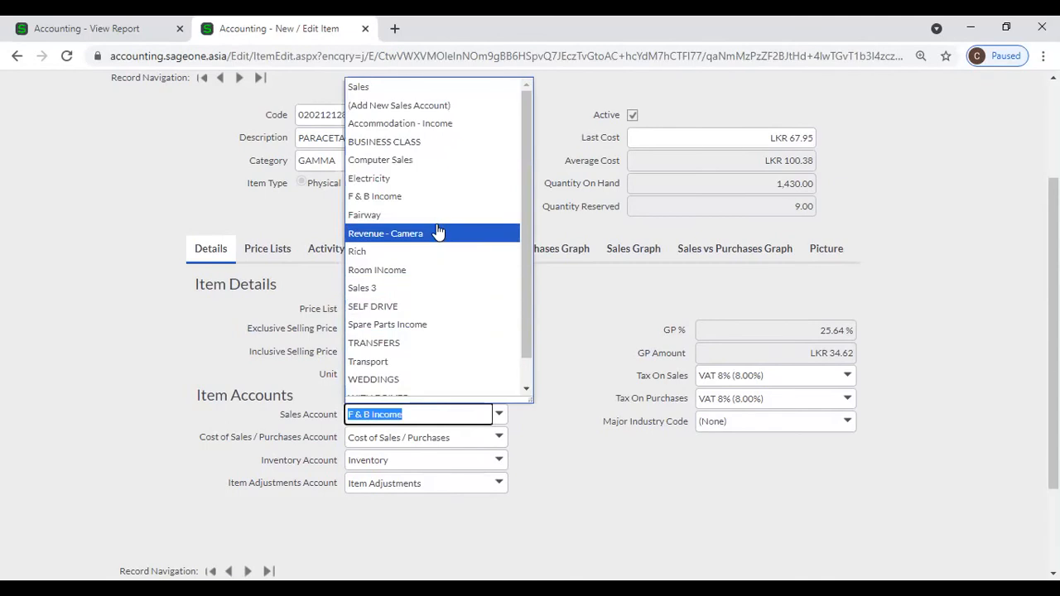
left_click(431, 125)
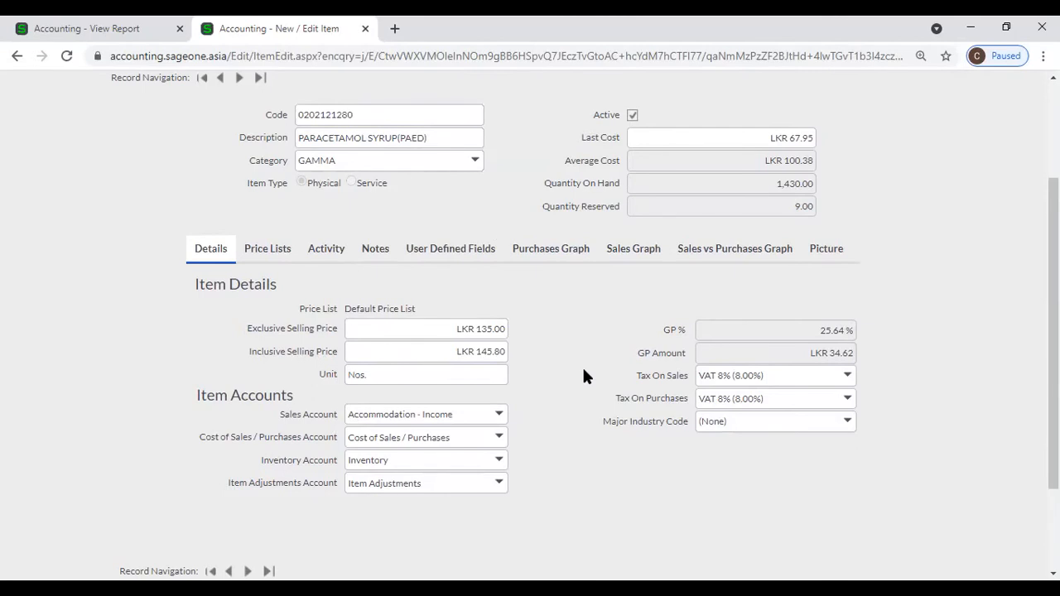
scroll(584, 369, "up", 2)
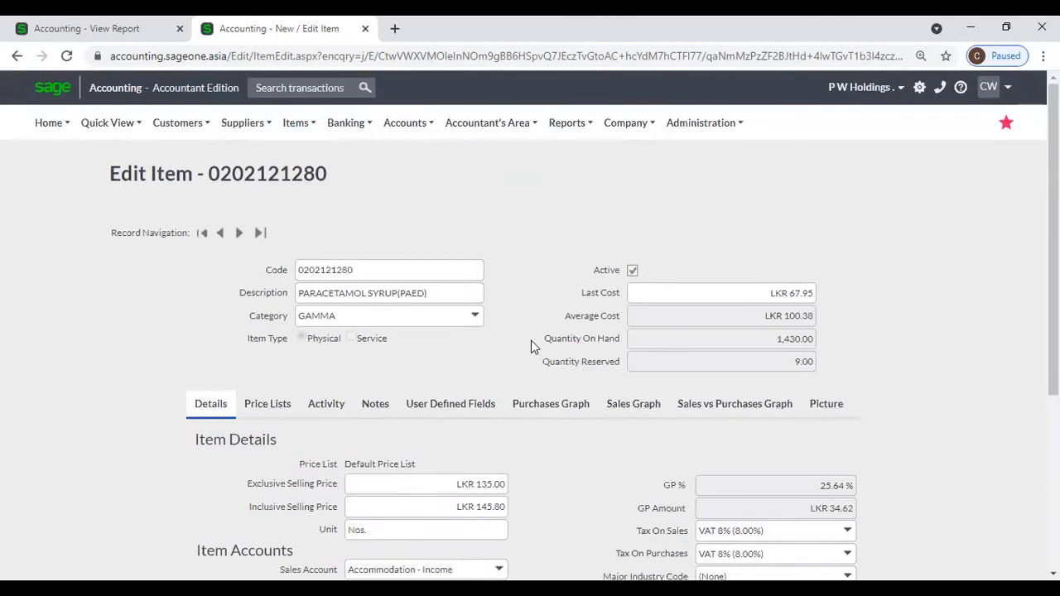
scroll(531, 347, "down", 1)
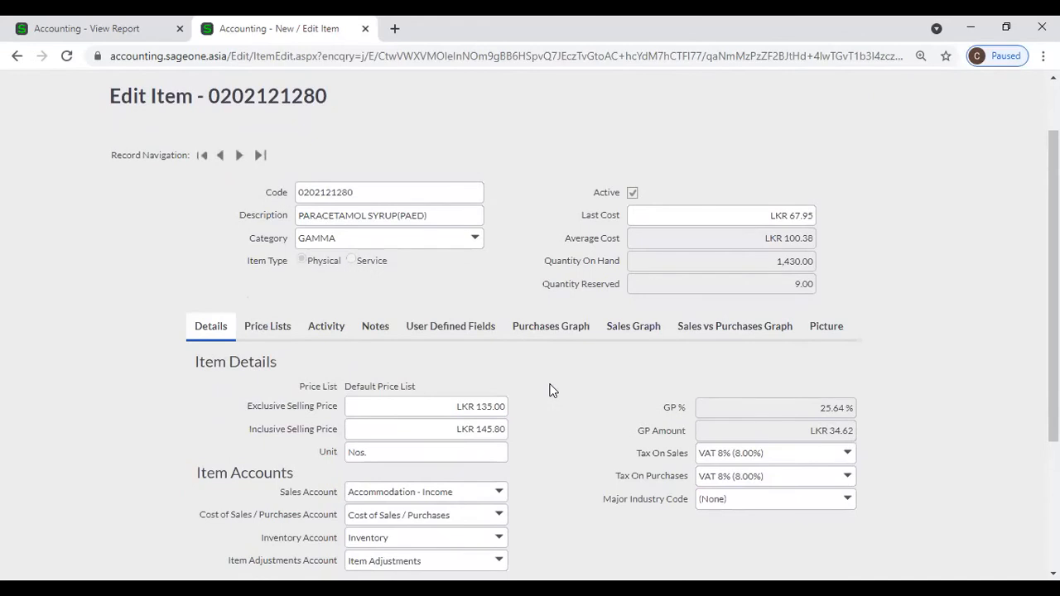
scroll(551, 390, "down", 2)
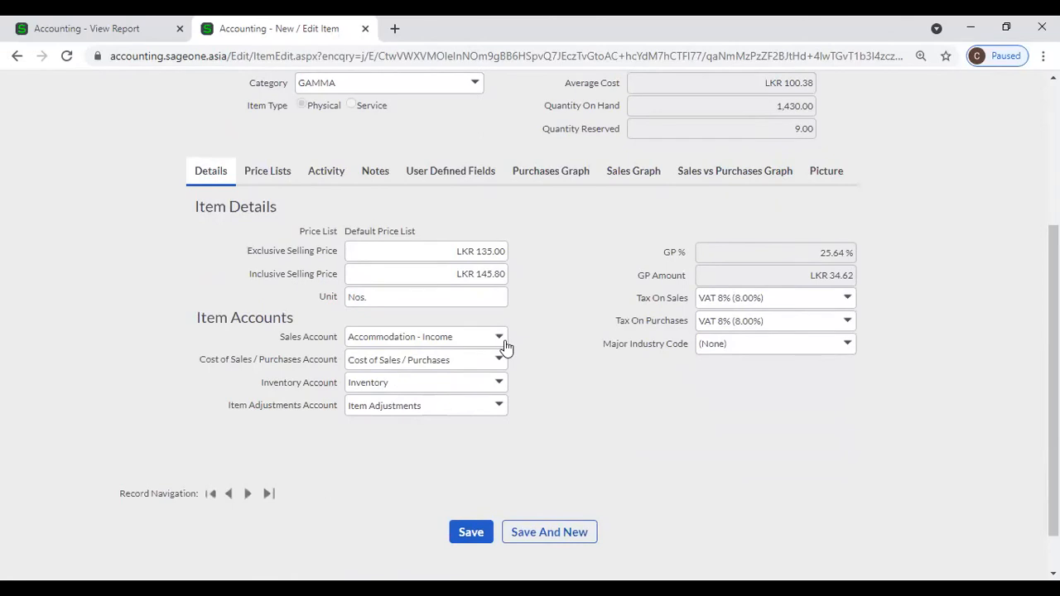
left_click(499, 338)
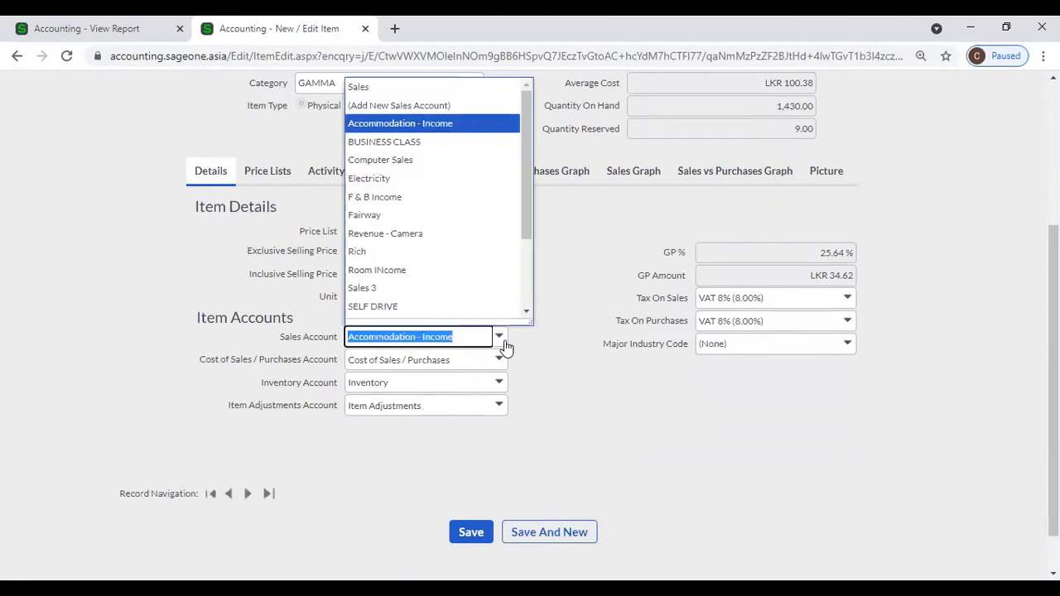
left_click(290, 333)
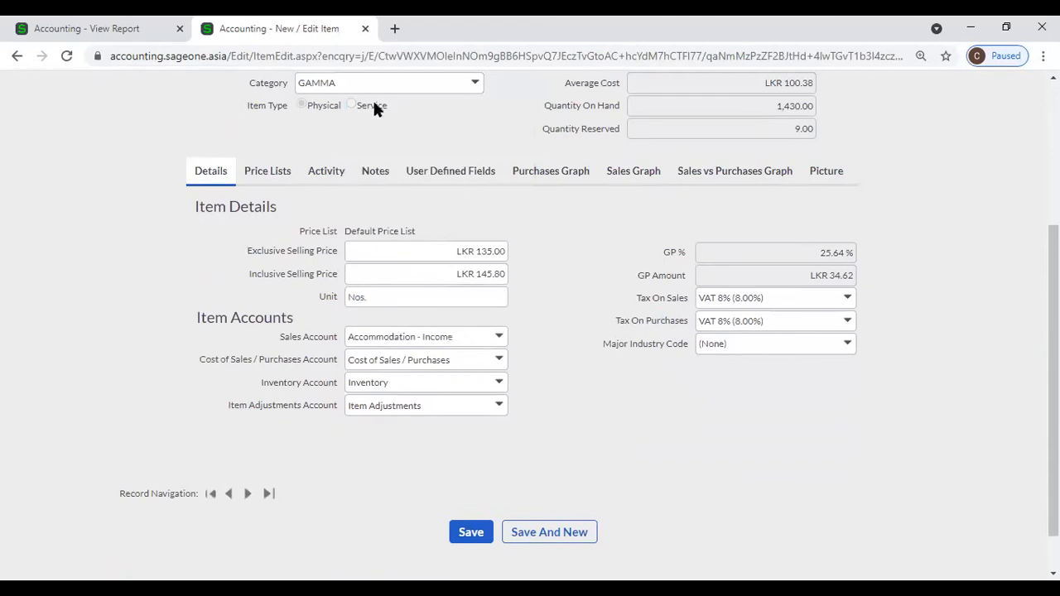
Compare the report's Cost of Sales lines with the options of the item's Cost of Sales / Purchases Account
left_click(124, 30)
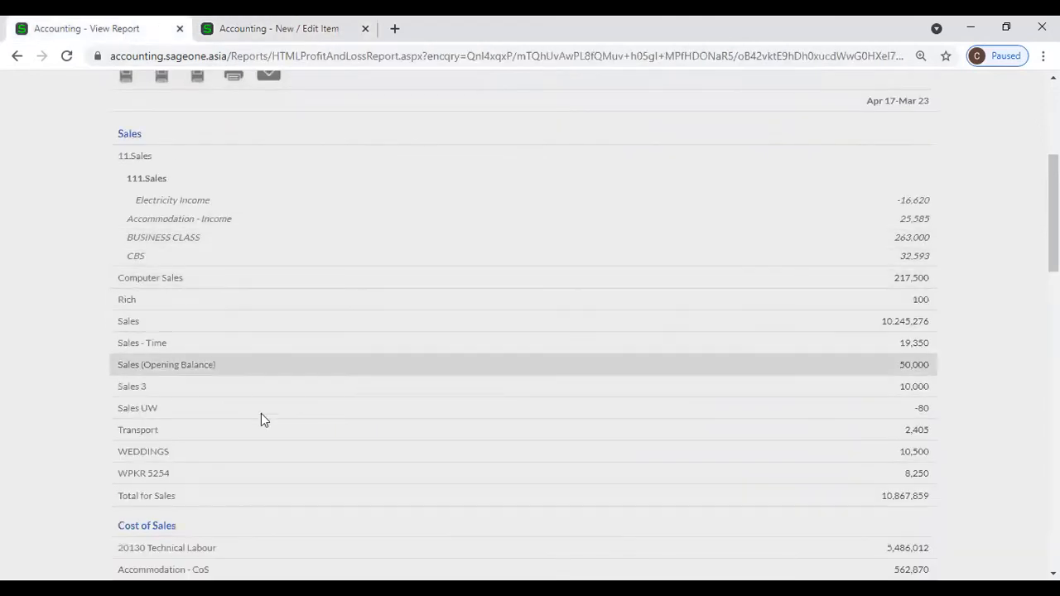
scroll(261, 408, "down", 2)
scroll(265, 457, "down", 1)
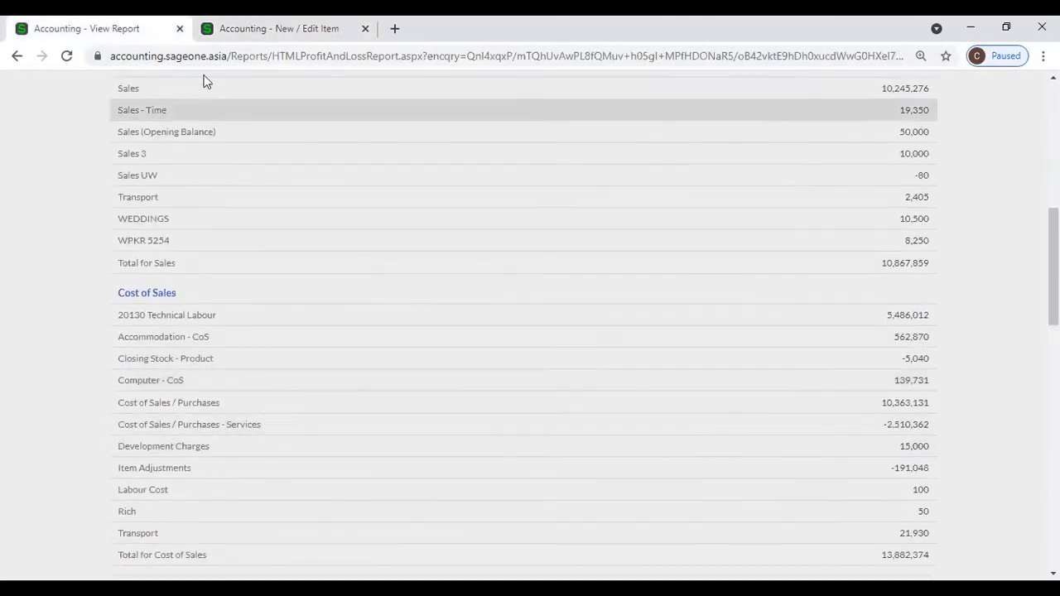
left_click(217, 30)
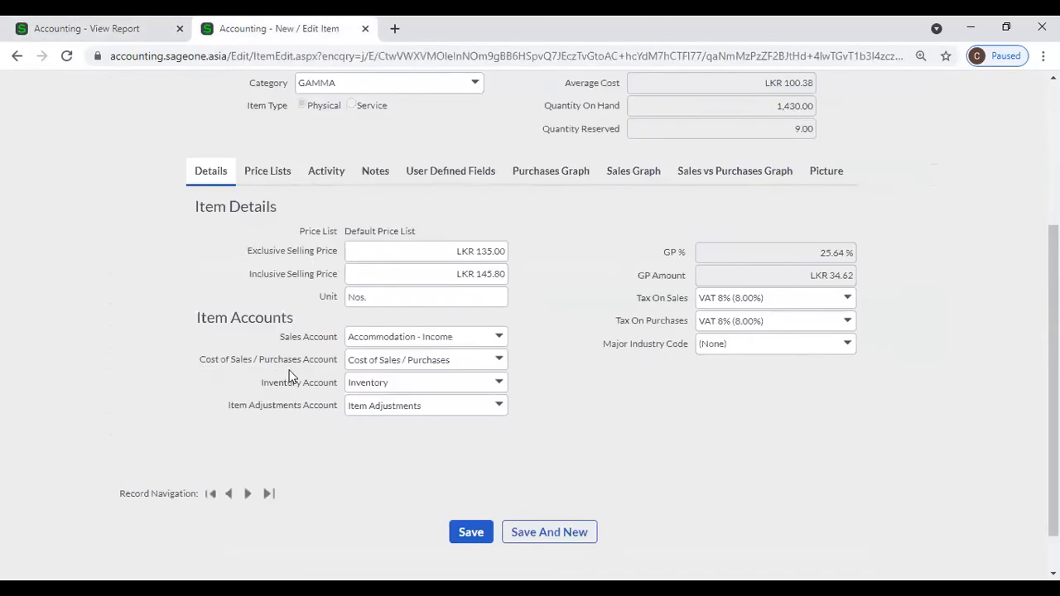
left_click(500, 361)
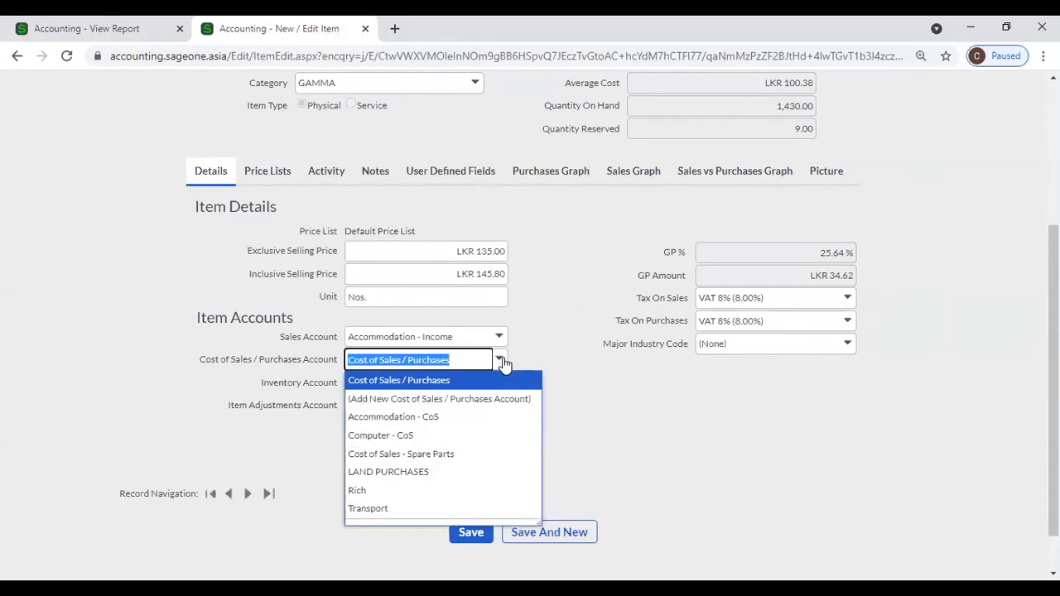
left_click(528, 343)
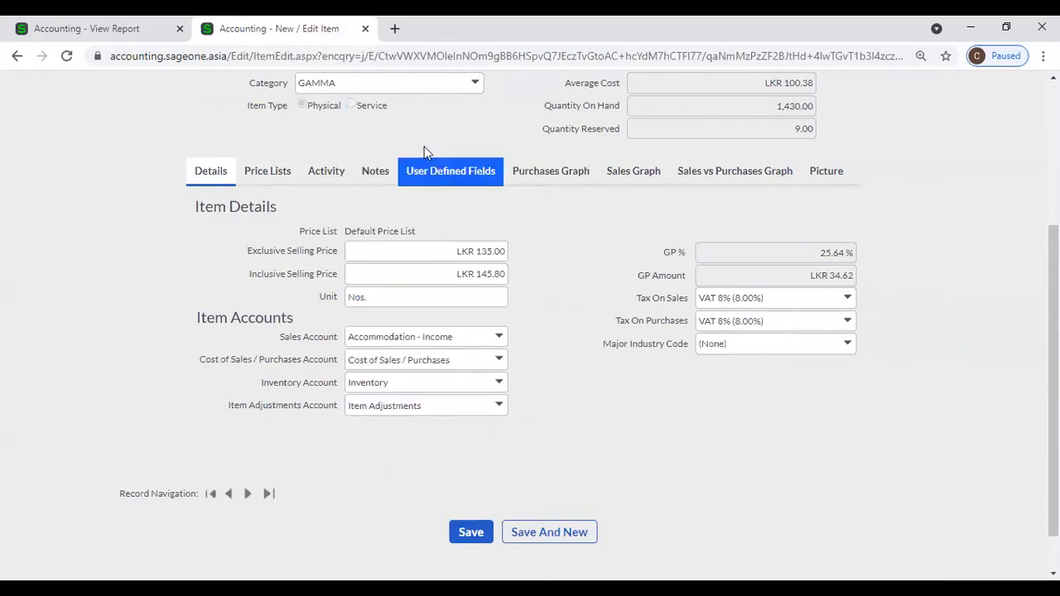
left_click(497, 364)
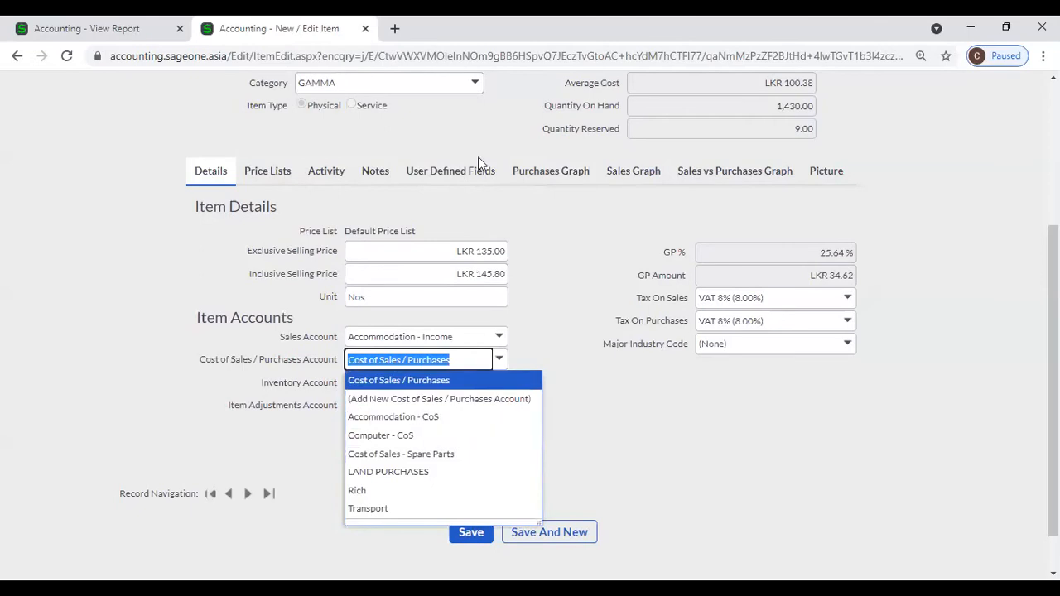
left_click(579, 426)
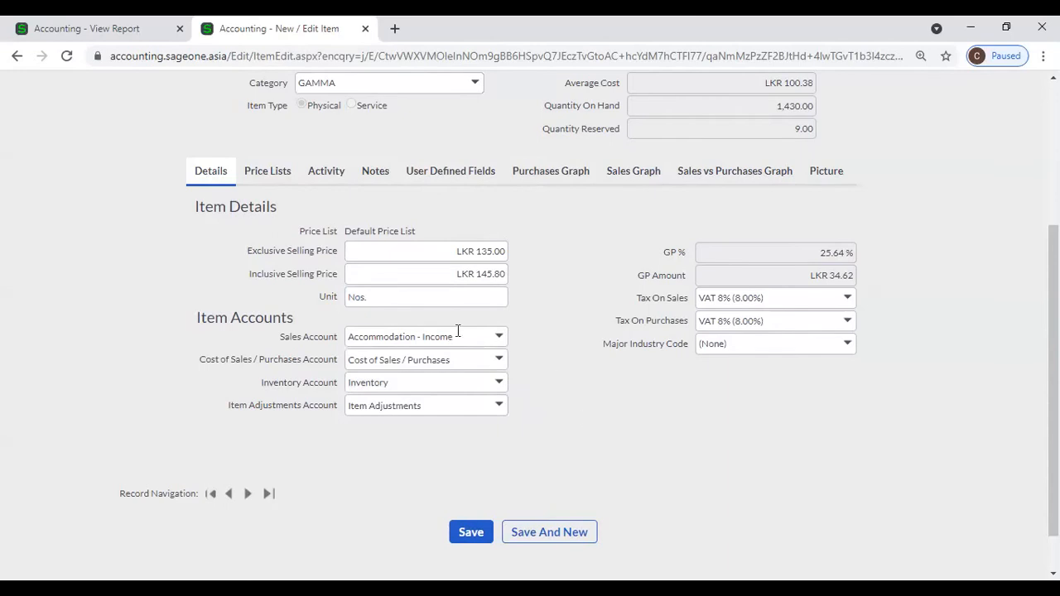
Review the paracetamol syrup item's header and account fields, including the options available for its Inventory Account
scroll(382, 208, "up", 2)
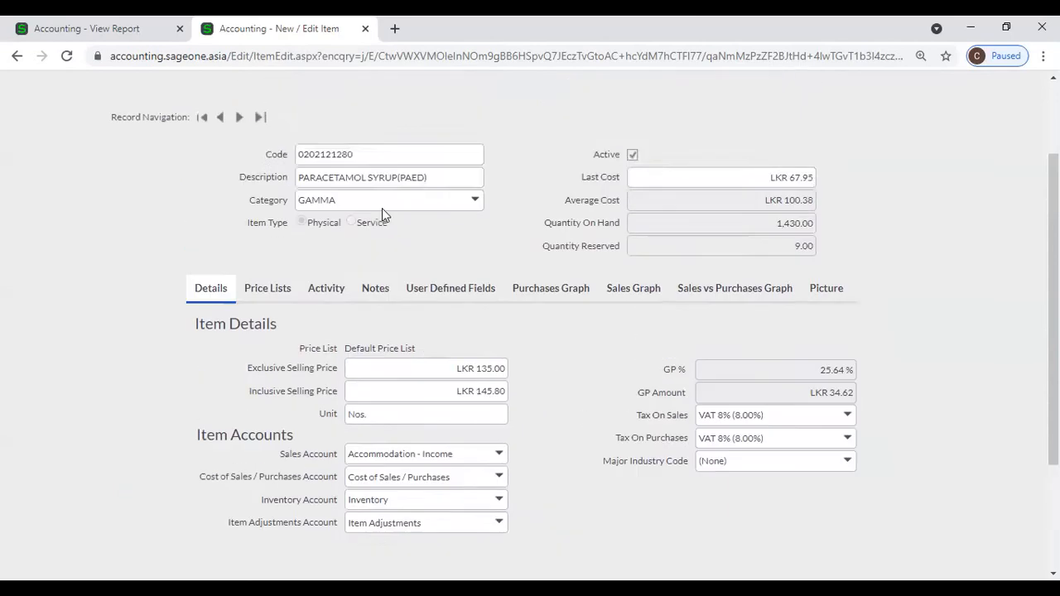
scroll(531, 415, "down", 1)
scroll(536, 420, "down", 1)
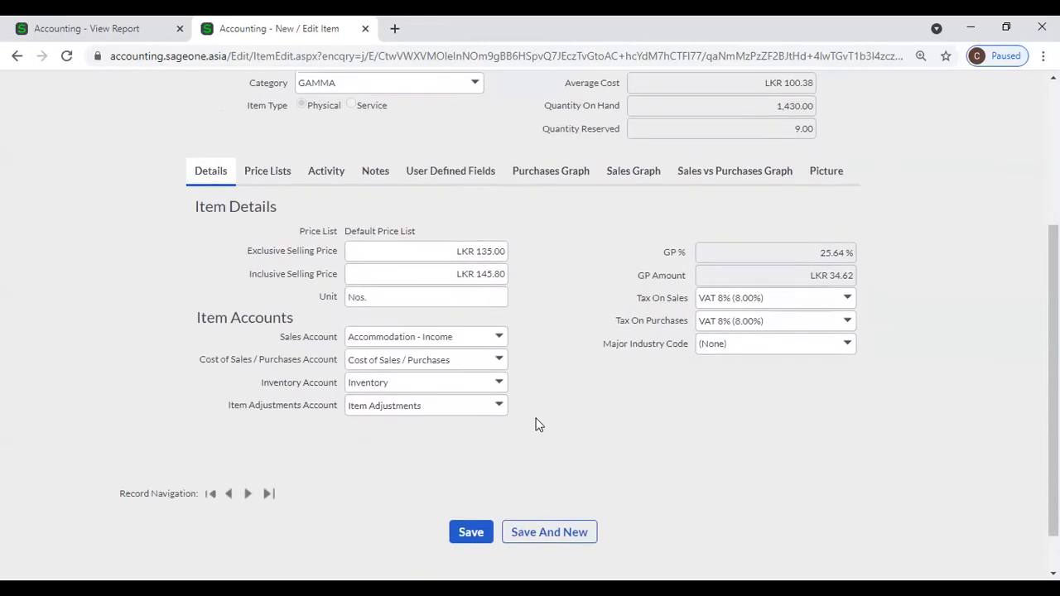
left_click(499, 383)
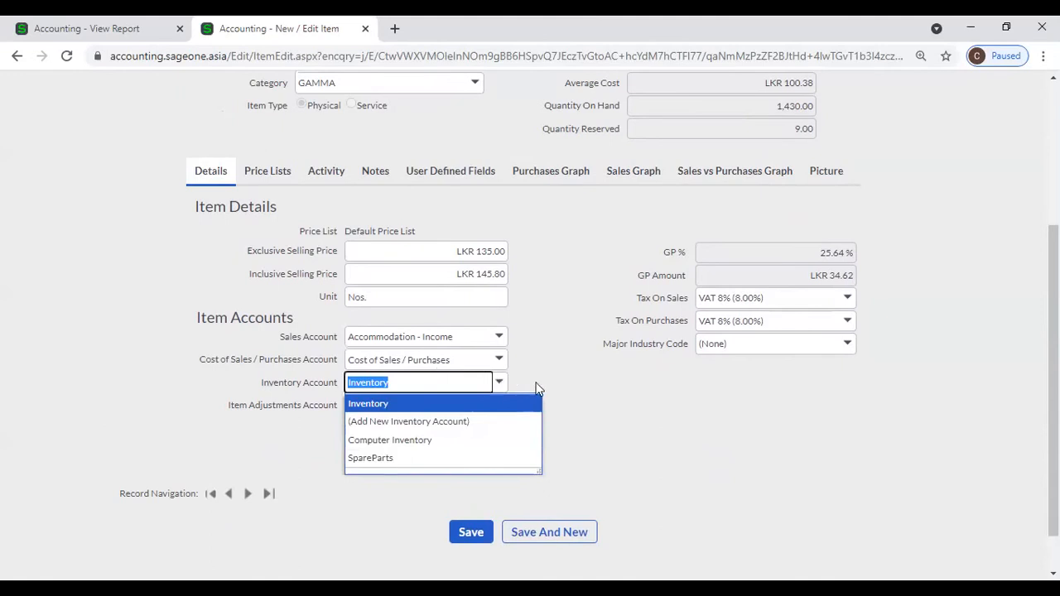
left_click(569, 385)
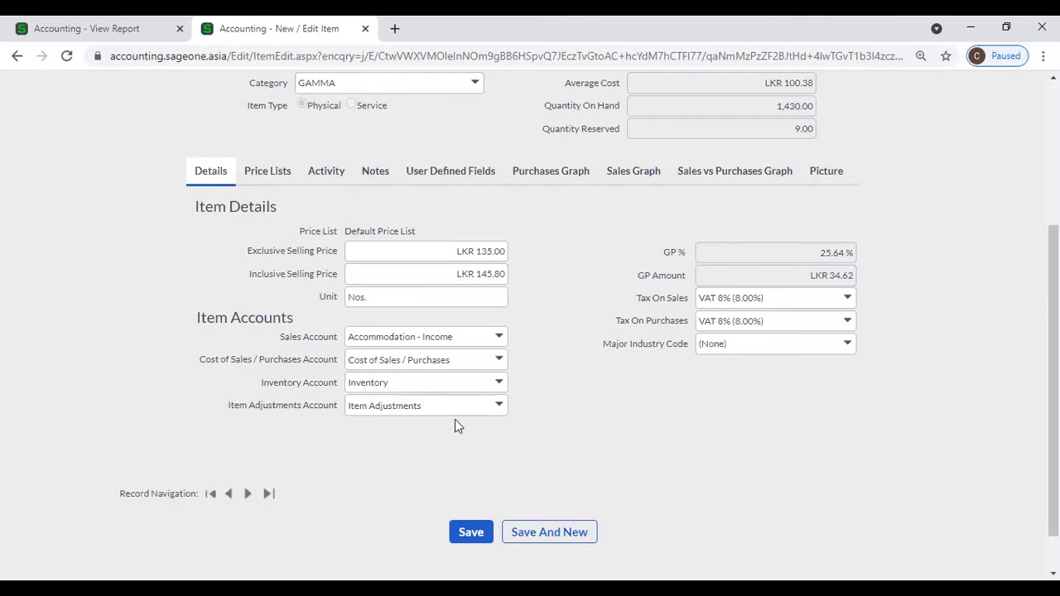
Open the Item Adjustments wizard for updating item quantities or average cost
scroll(455, 427, "up", 3)
mouse_move(300, 139)
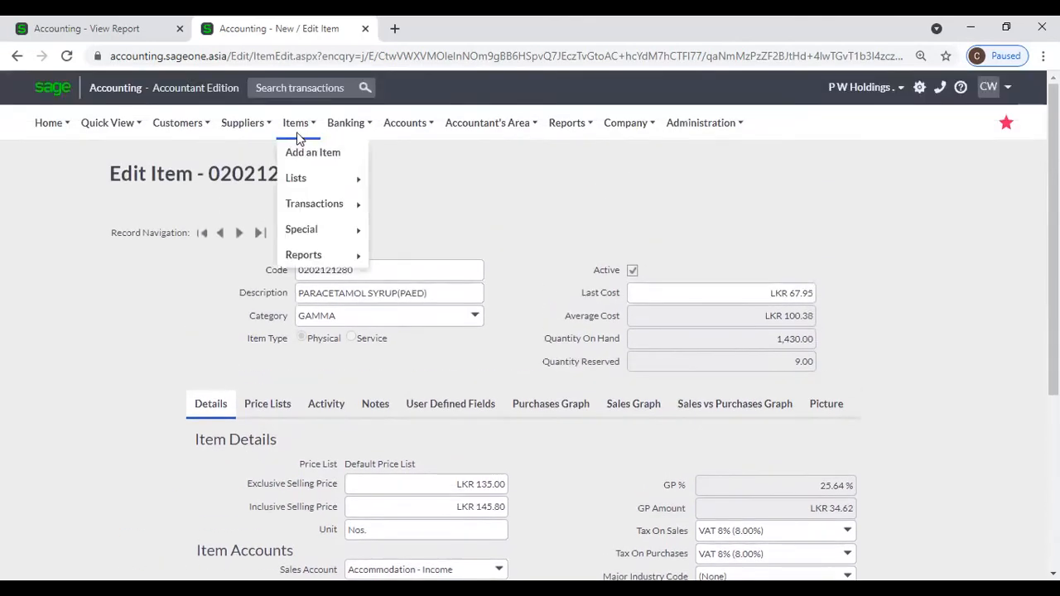
mouse_move(315, 206)
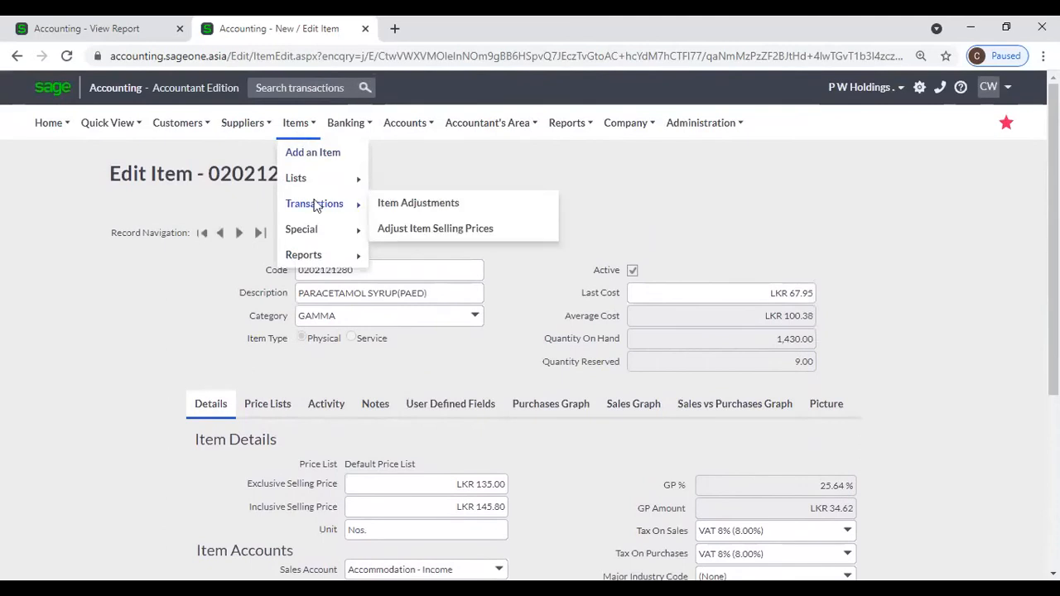
left_click(463, 207)
left_click(461, 205)
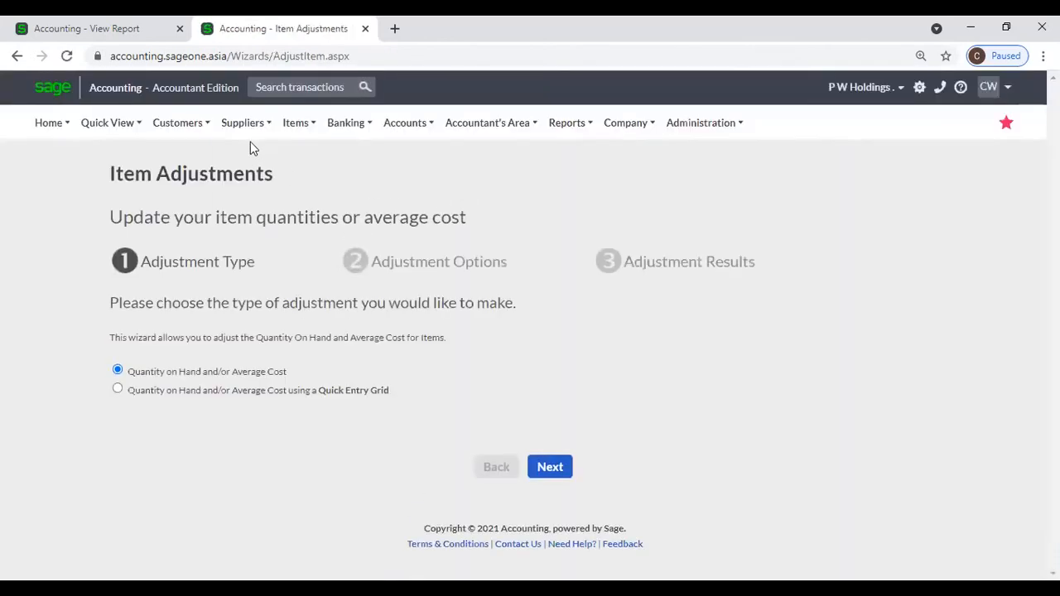
Open a blank new item form and review its default item accounts, including the Item Adjustments Account
mouse_move(296, 125)
mouse_move(303, 199)
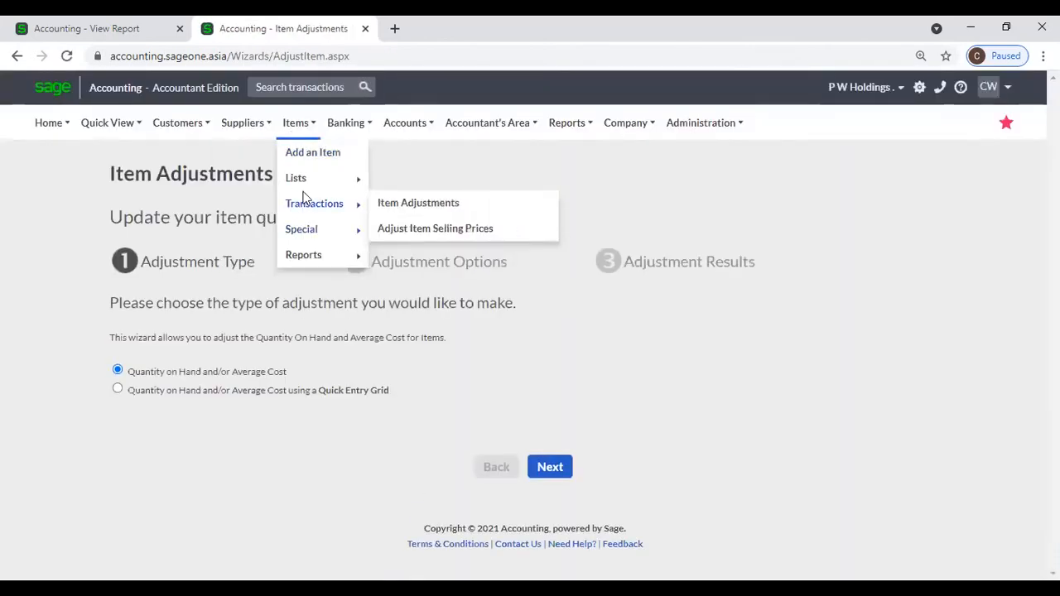
left_click(303, 157)
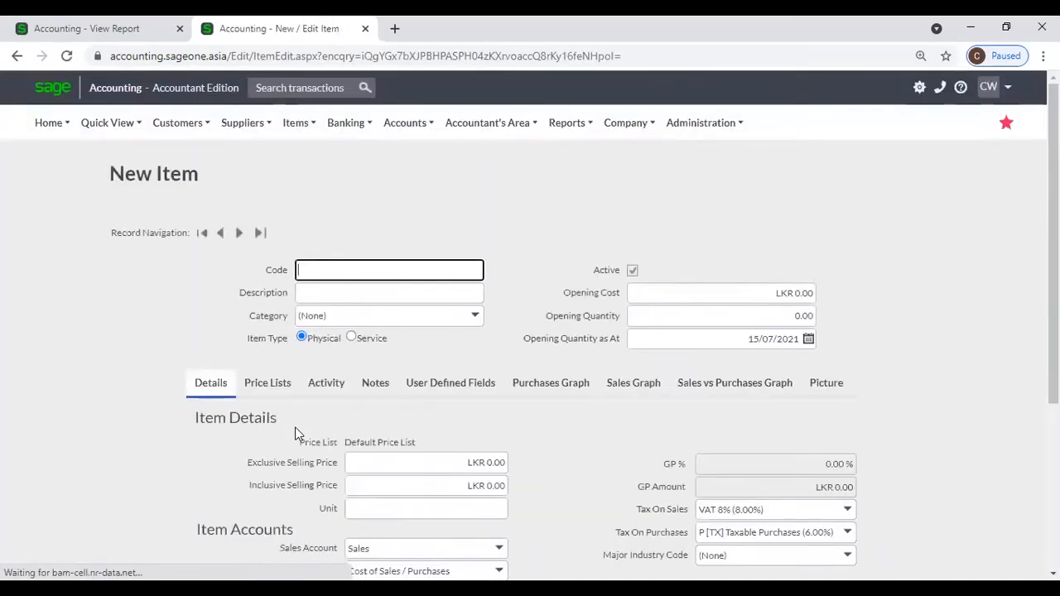
scroll(298, 434, "down", 3)
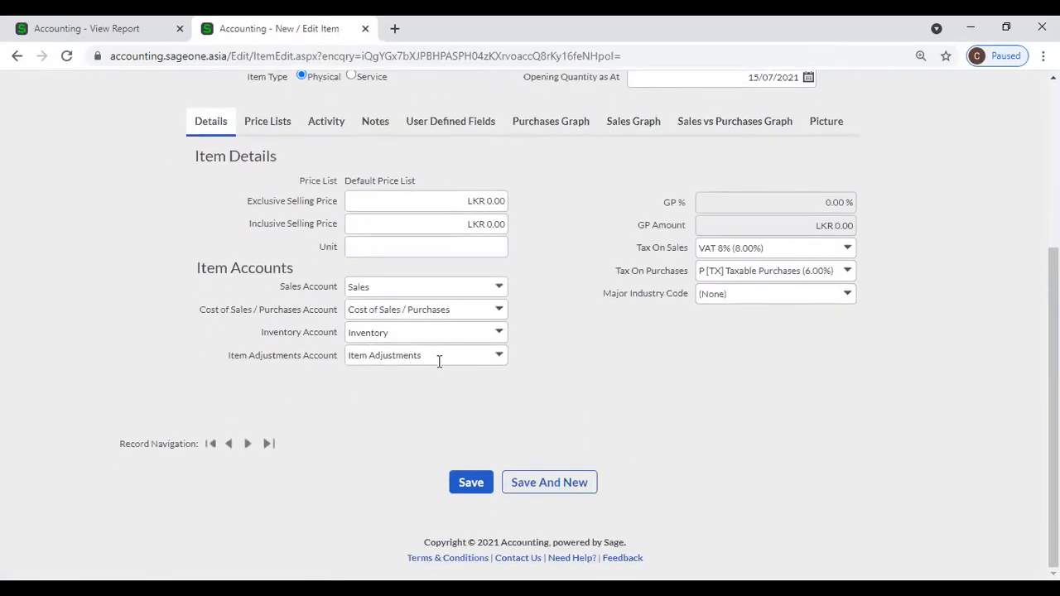
Examine the Item Adjustments line within the Cost of Sales section of the Profit and Loss report
left_click(124, 30)
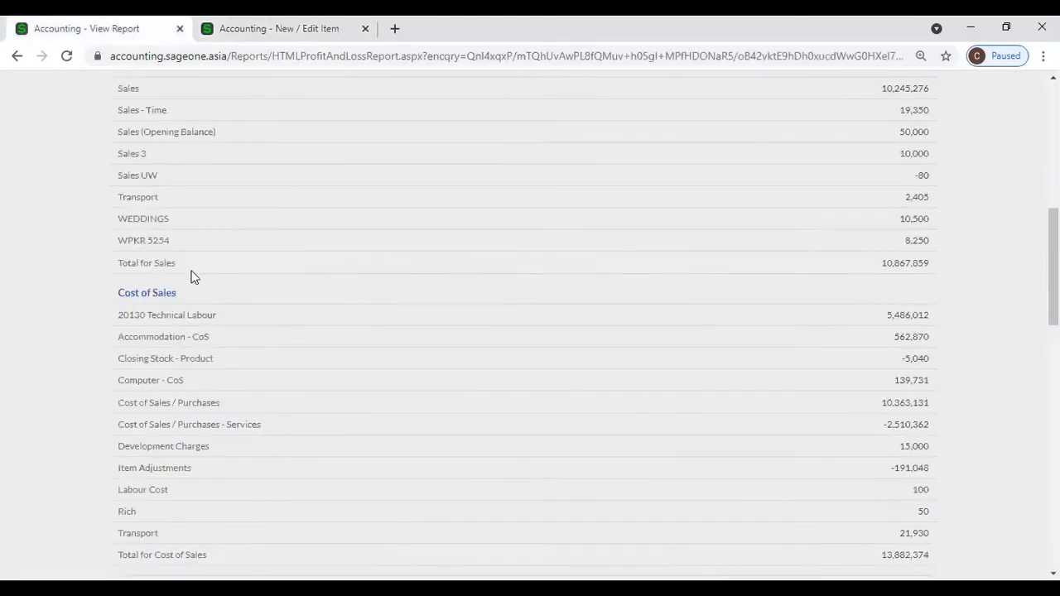
scroll(194, 312, "down", 1)
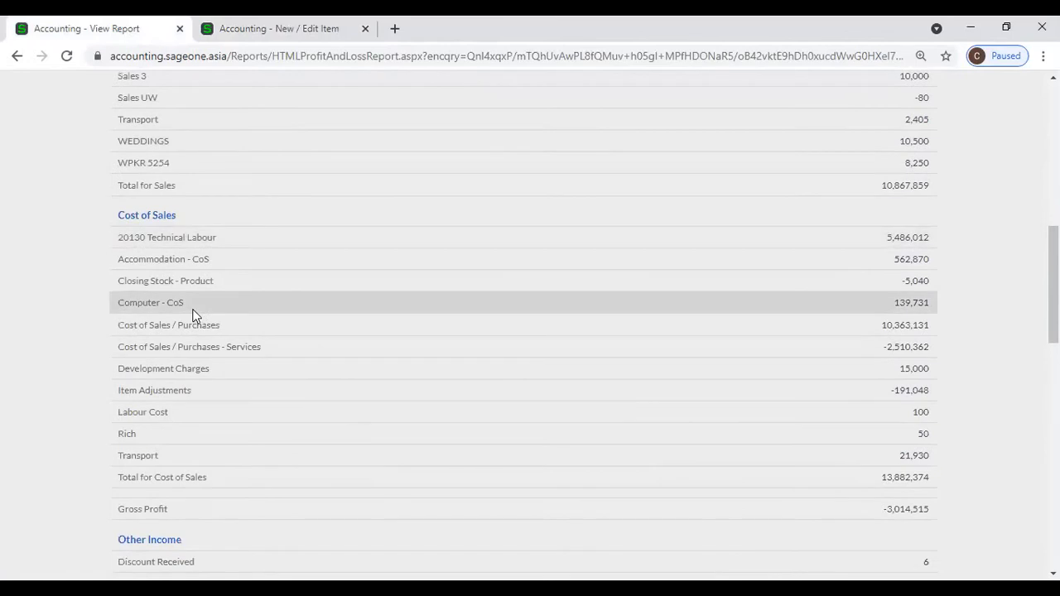
scroll(194, 313, "up", 6)
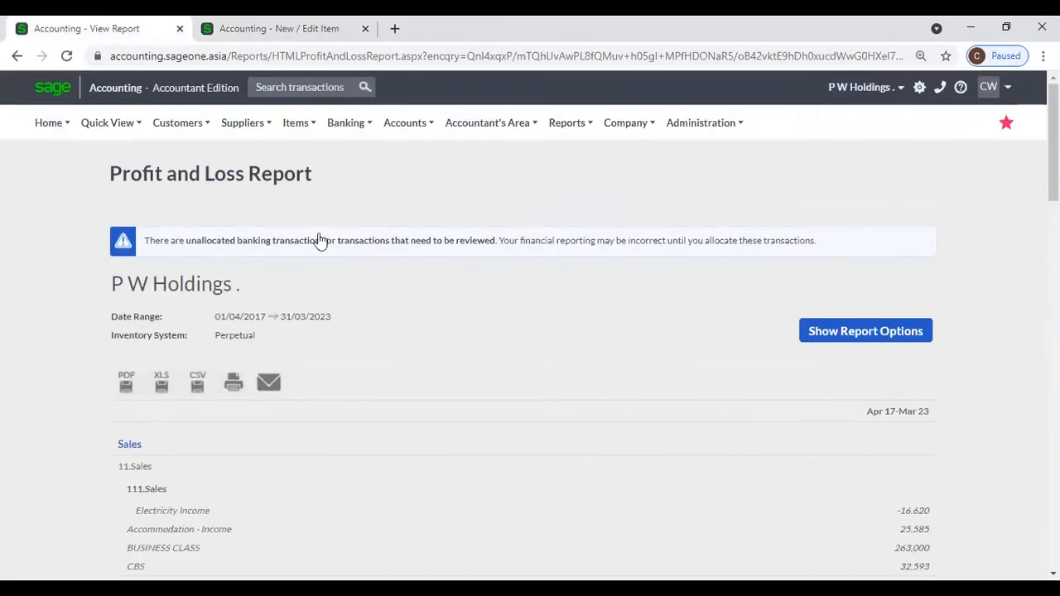
left_click(264, 29)
scroll(265, 152, "up", 3)
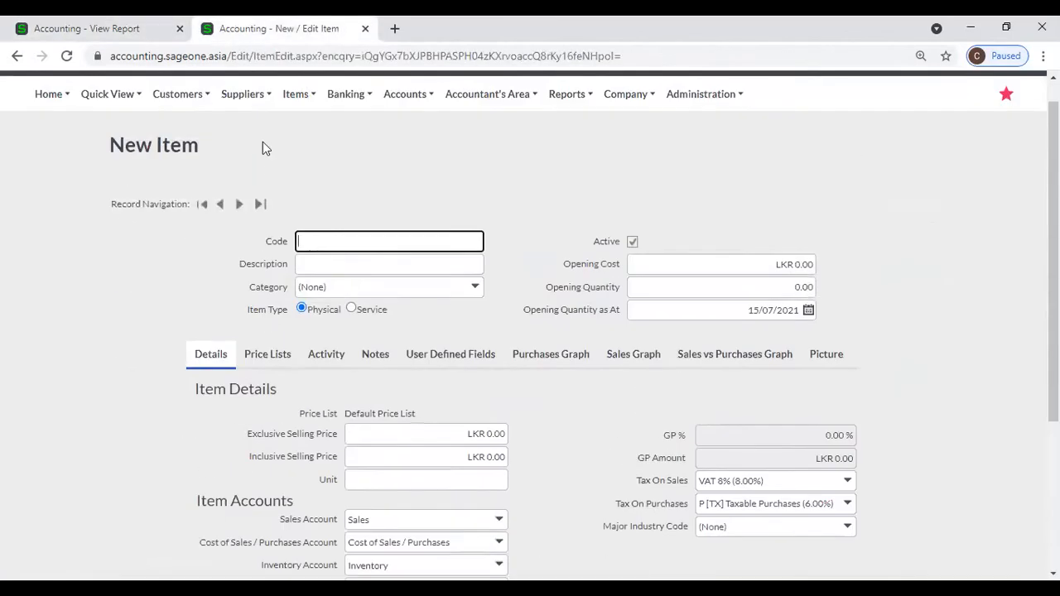
mouse_move(300, 98)
mouse_move(303, 154)
left_click(407, 158)
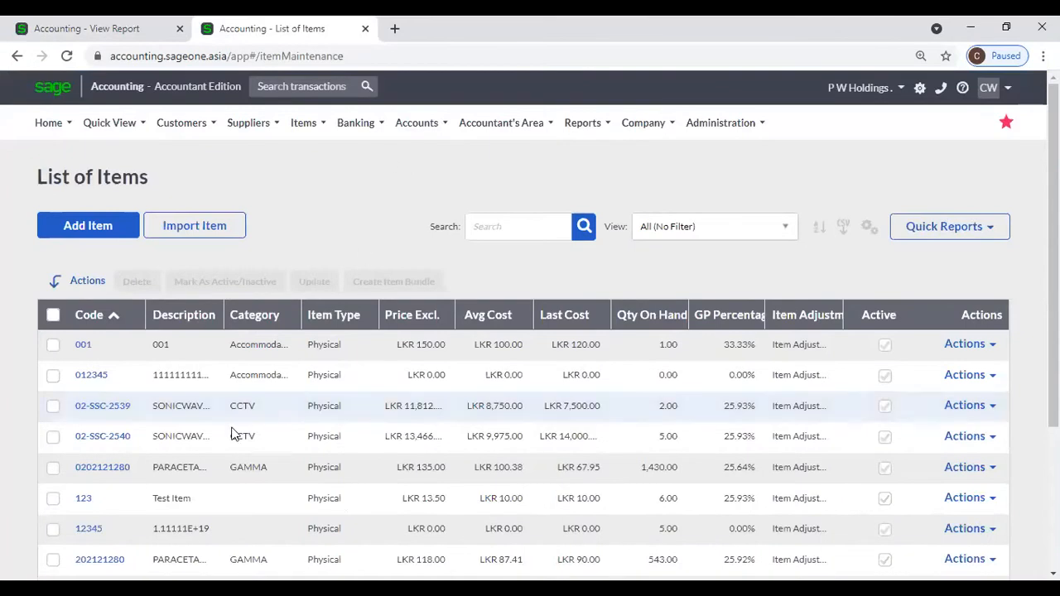
left_click(110, 469)
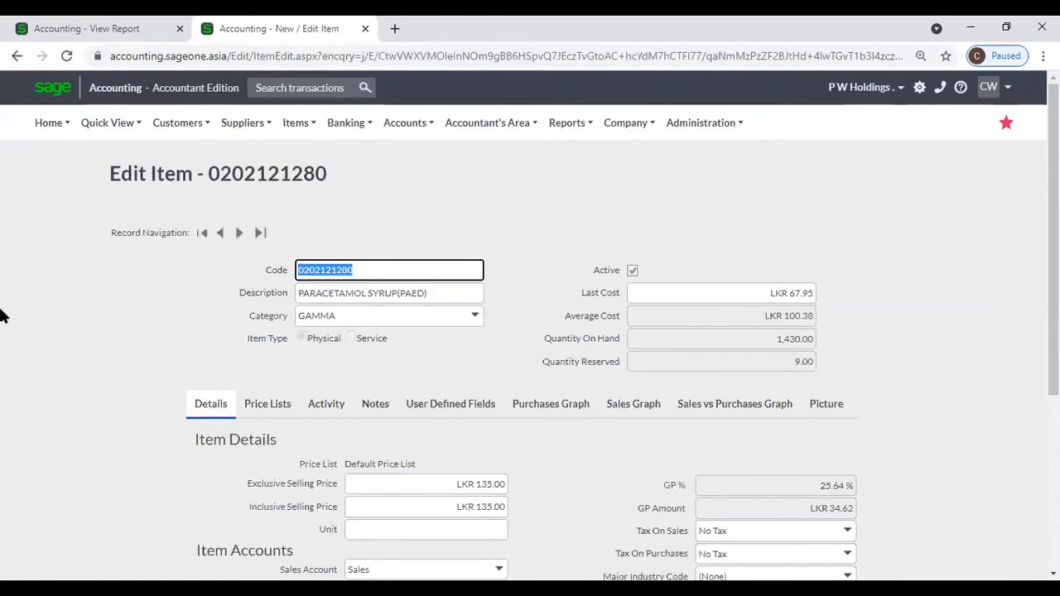
View the paracetamol syrup item's selling prices and gross profit for each price list
left_click(72, 297)
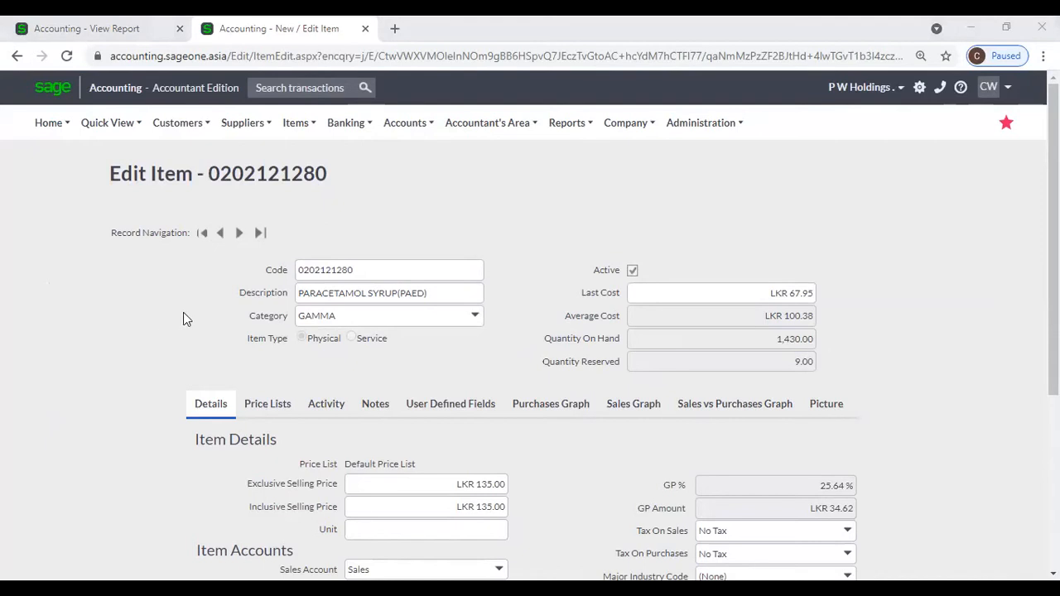
left_click(274, 415)
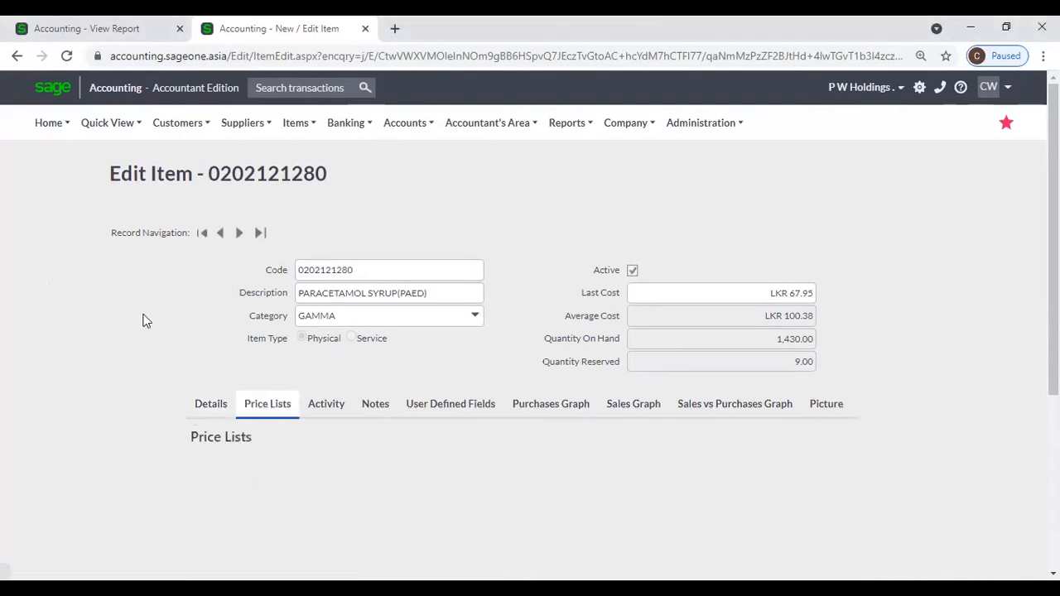
scroll(143, 321, "down", 2)
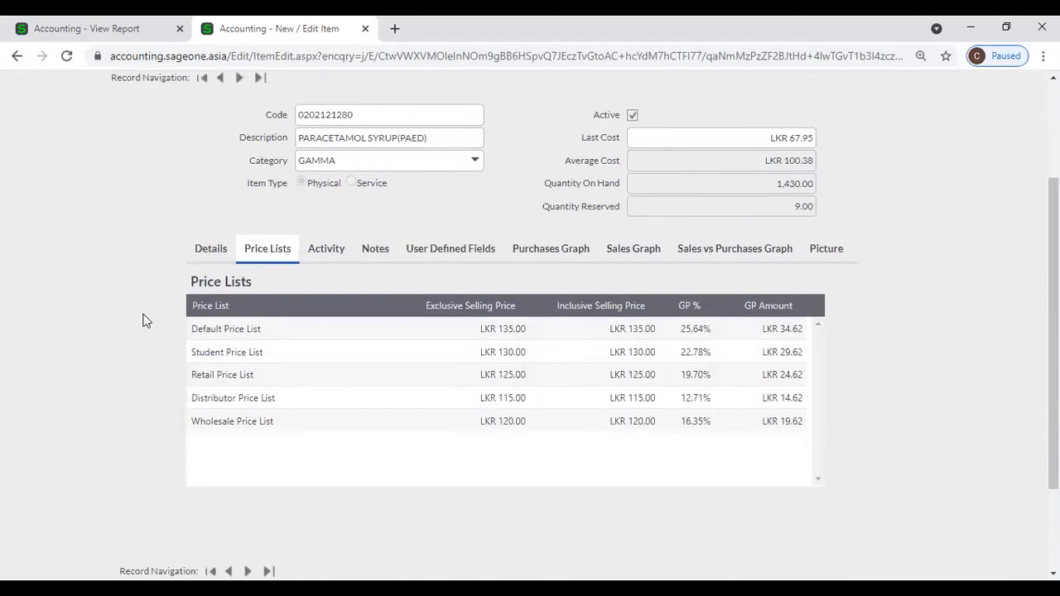
scroll(143, 321, "up", 2)
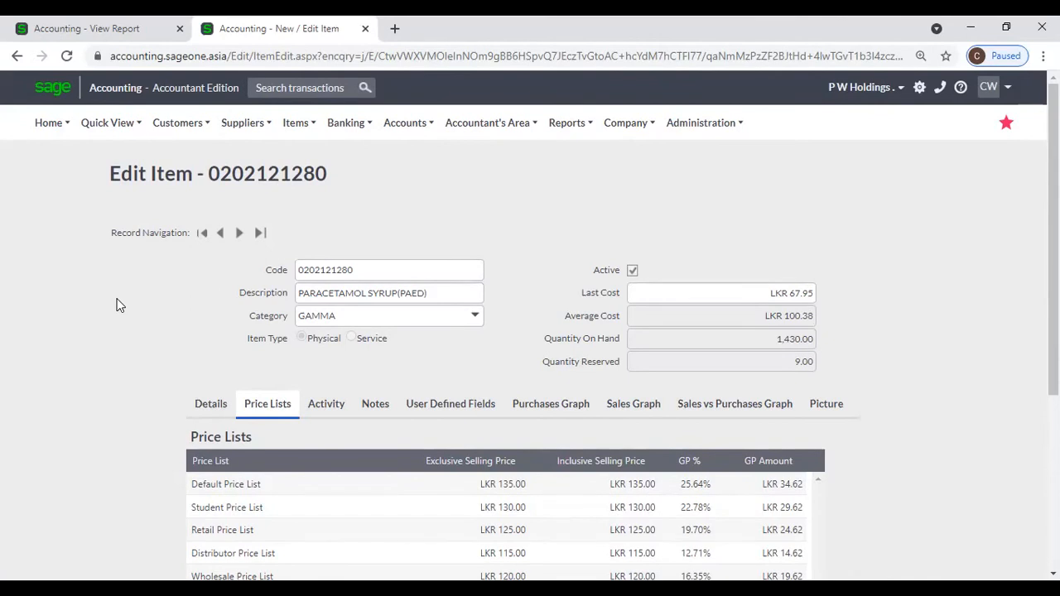
Switch to the Profit and Loss report's page and open the company's Item Settings to review the defined price lists
left_click(95, 32)
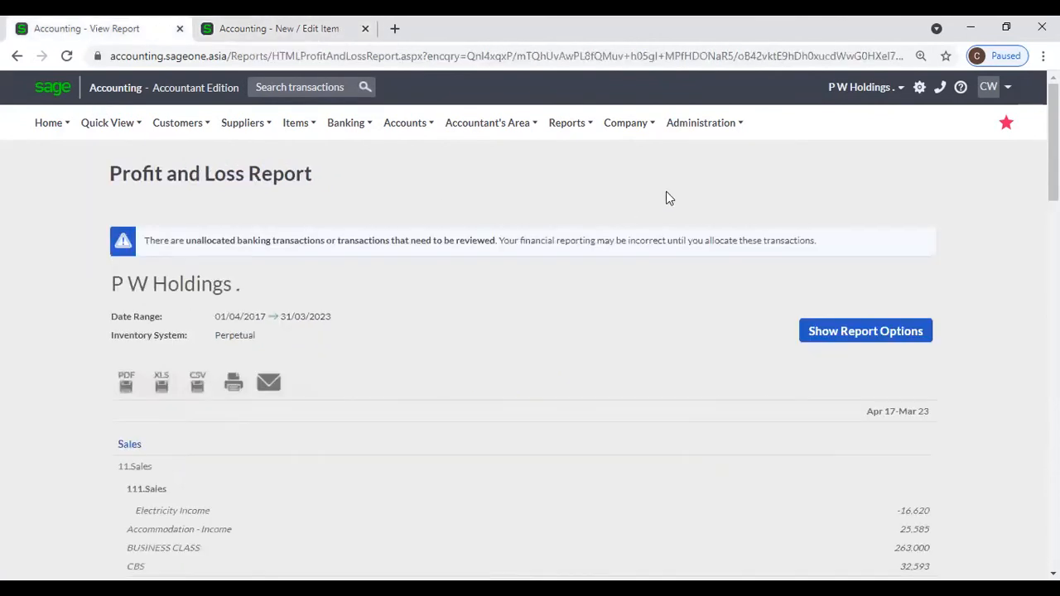
left_click(627, 131)
left_click(637, 180)
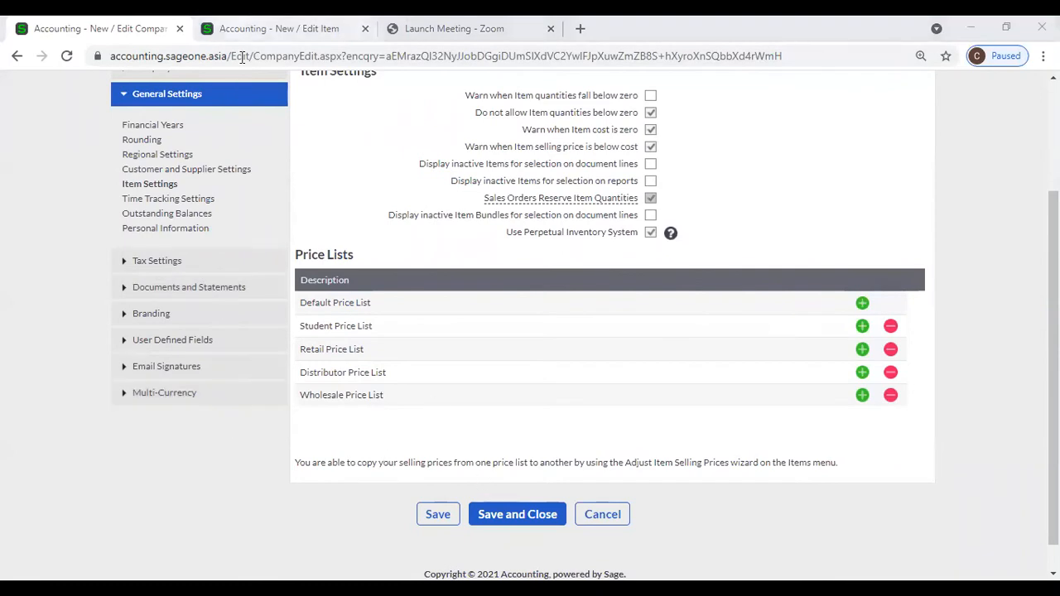
Compare the paracetamol syrup item's exclusive and inclusive selling prices across its price lists
left_click(242, 28)
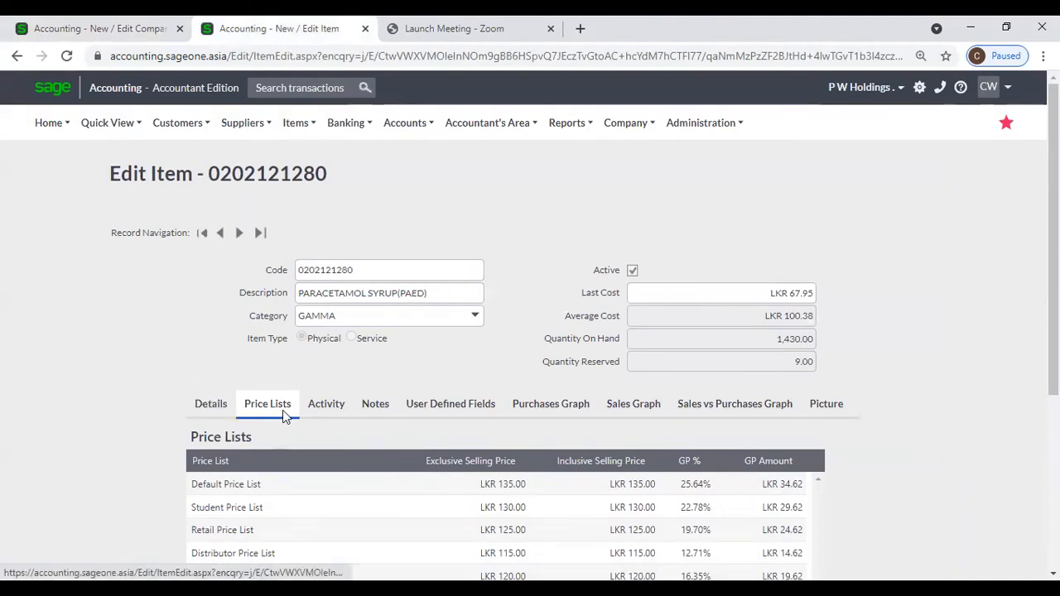
scroll(284, 419, "down", 1)
scroll(284, 413, "down", 1)
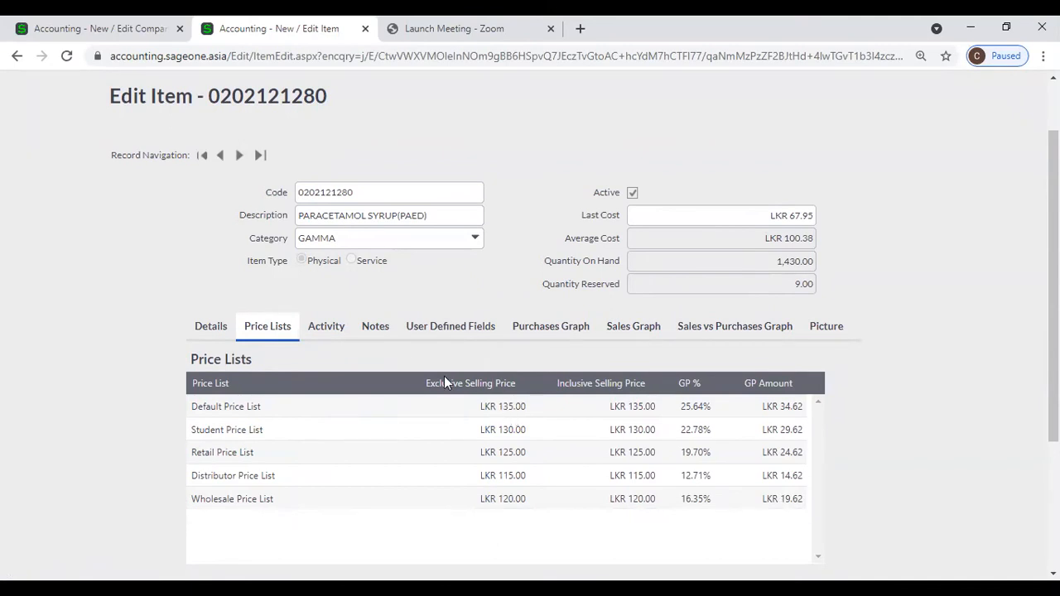
scroll(453, 295, "down", 1)
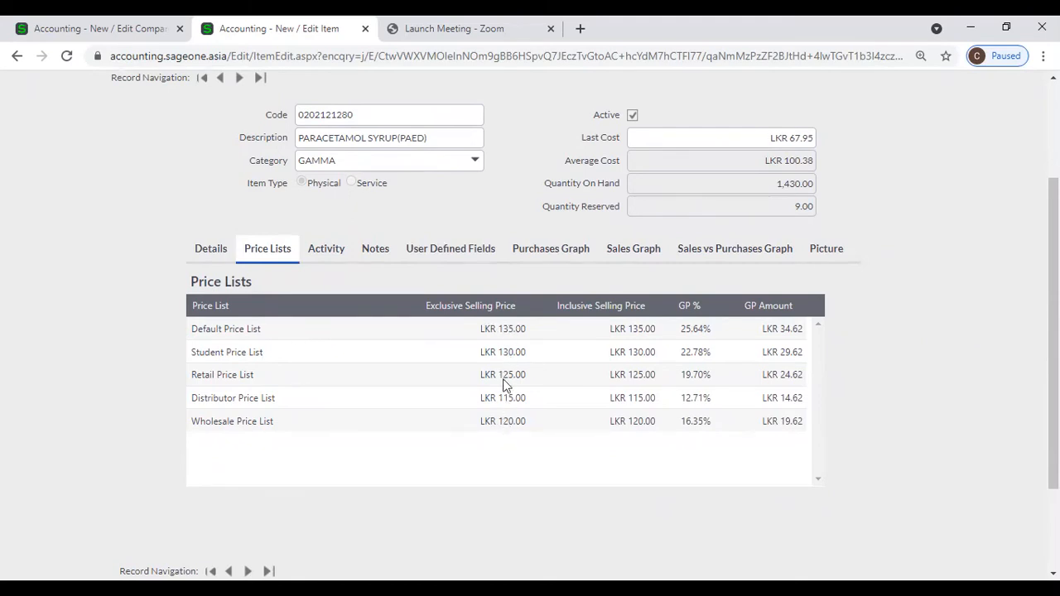
scroll(489, 373, "up", 1)
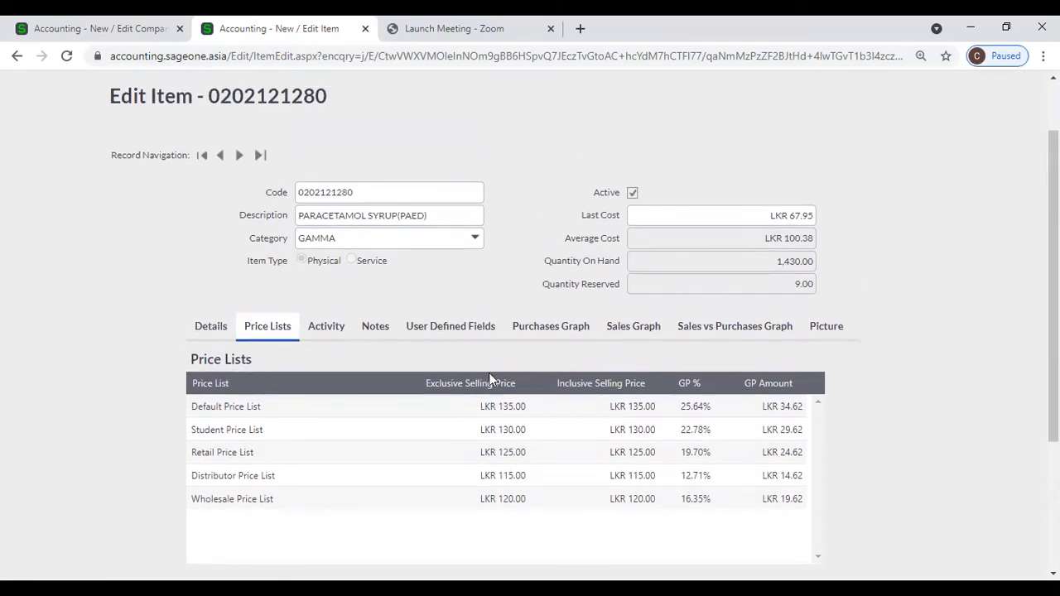
Open a new customer form from the company settings page and review the options of its Default Price List setting
left_click(87, 30)
scroll(189, 203, "up", 2)
left_click(177, 123)
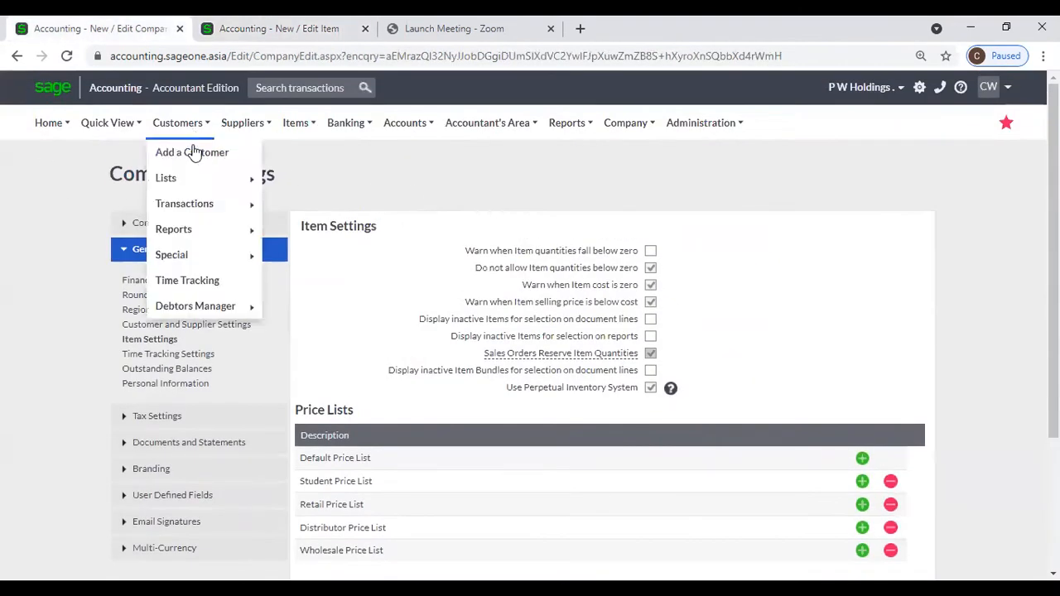
left_click(193, 158)
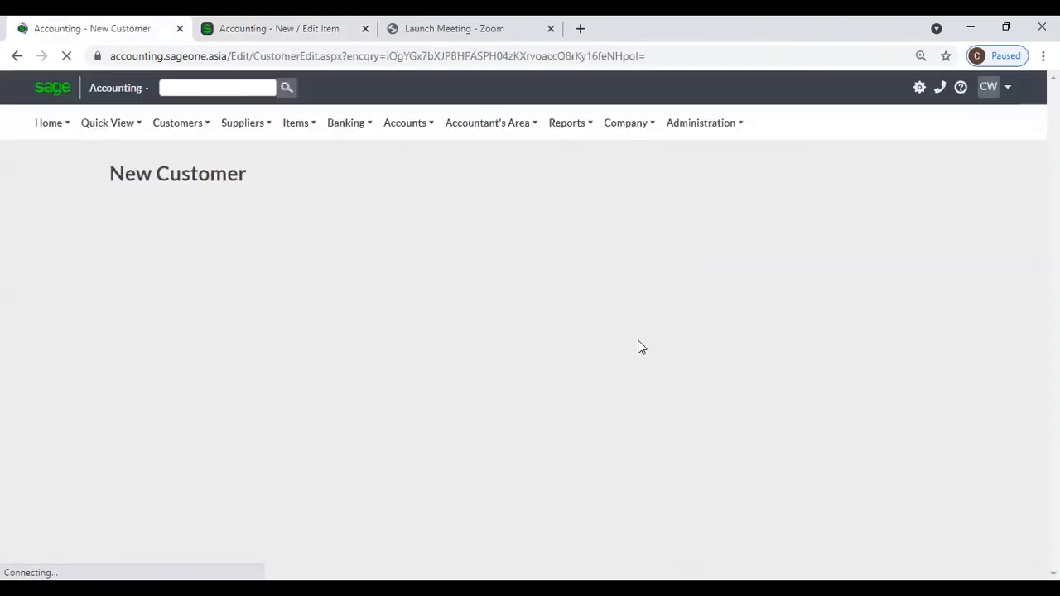
scroll(803, 378, "down", 5)
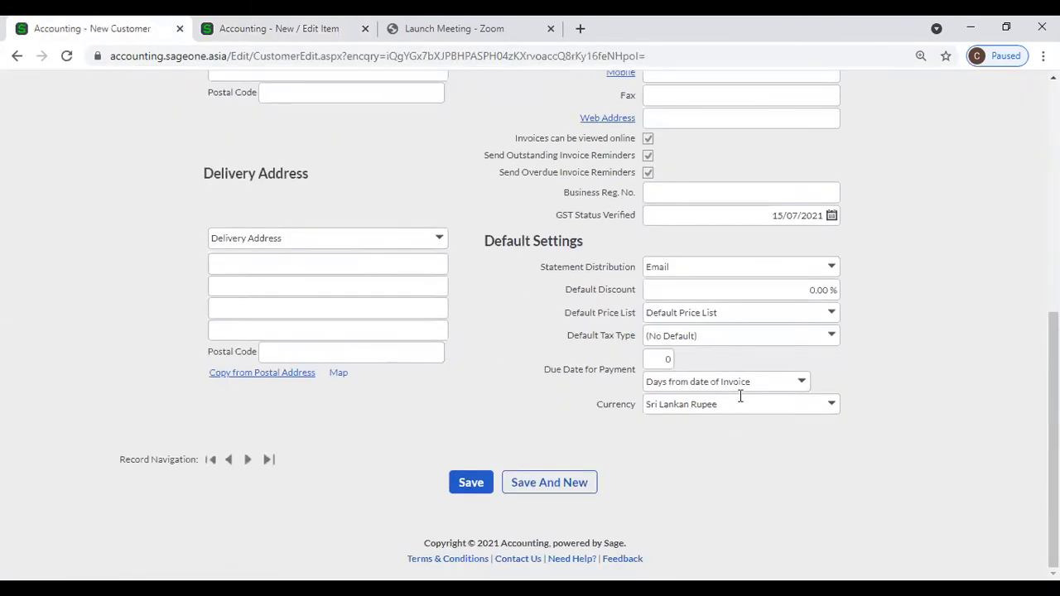
left_click(832, 314)
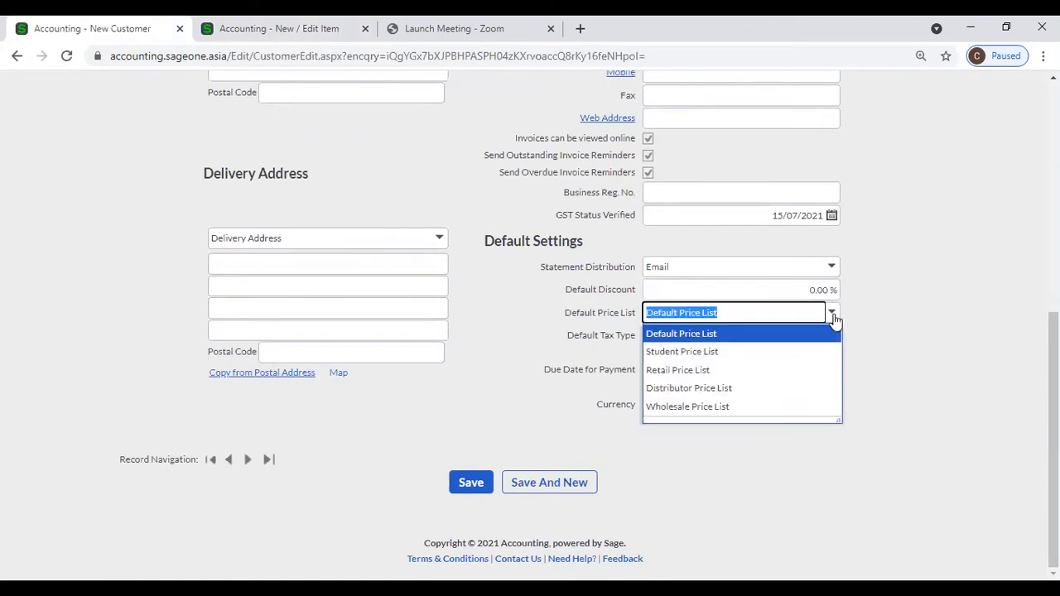
left_click(834, 319)
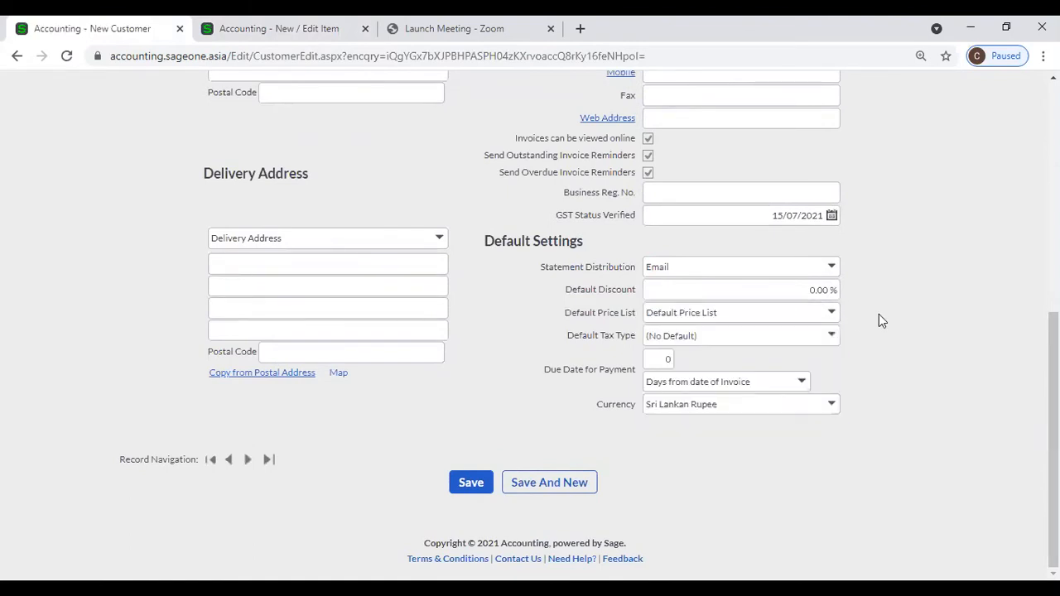
Leave the blank new customer form and open the list of customers
scroll(169, 250, "up", 3)
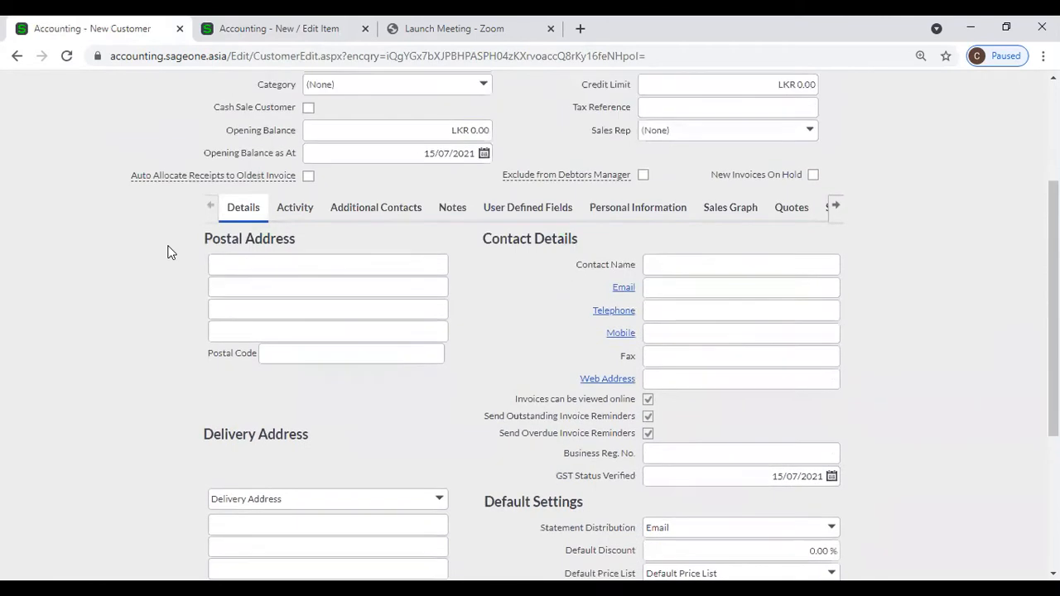
scroll(169, 252, "up", 3)
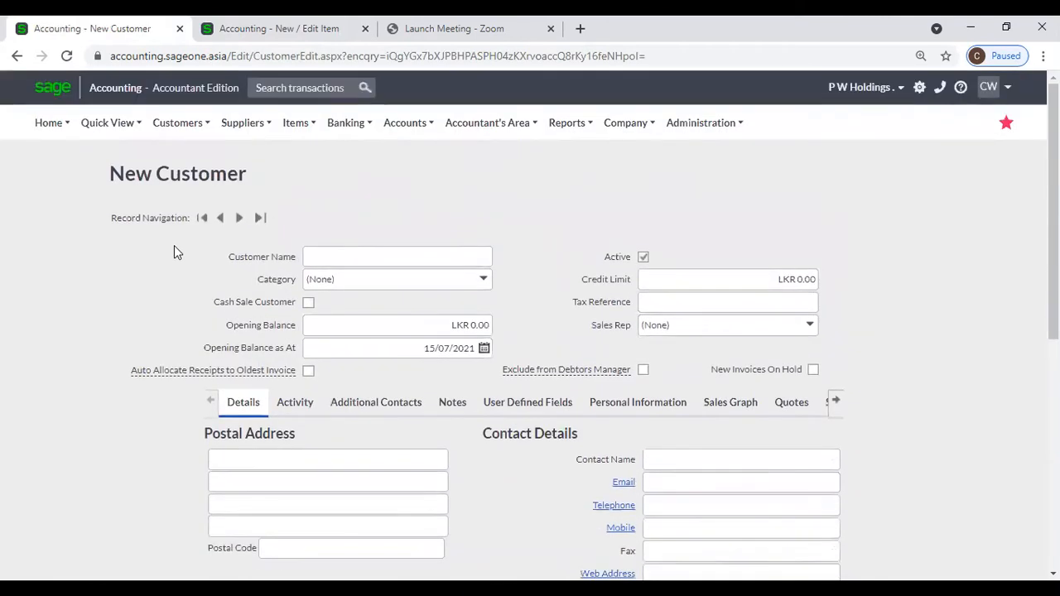
mouse_move(172, 133)
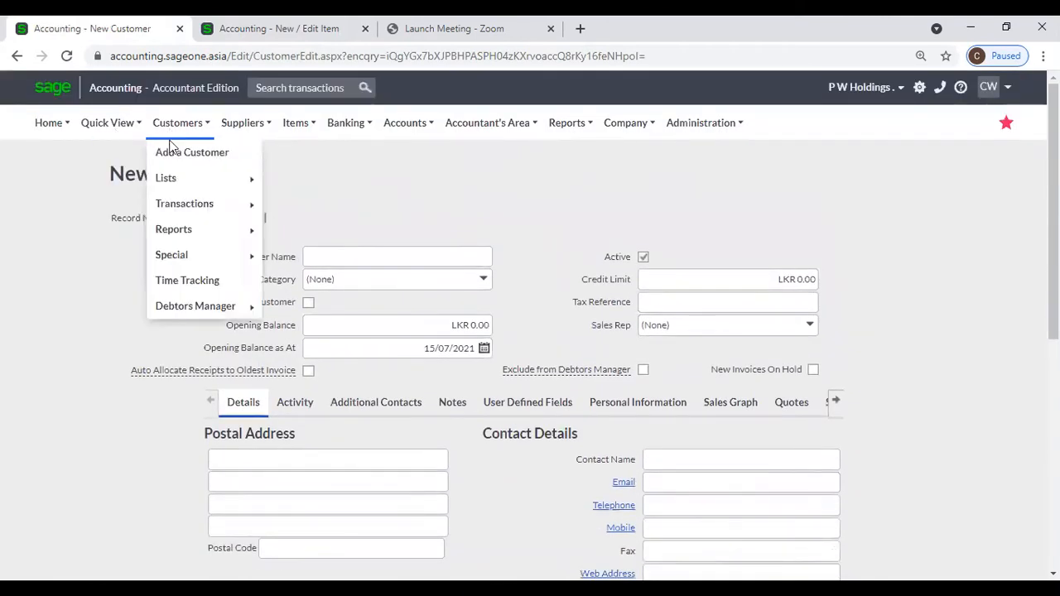
mouse_move(166, 179)
left_click(305, 183)
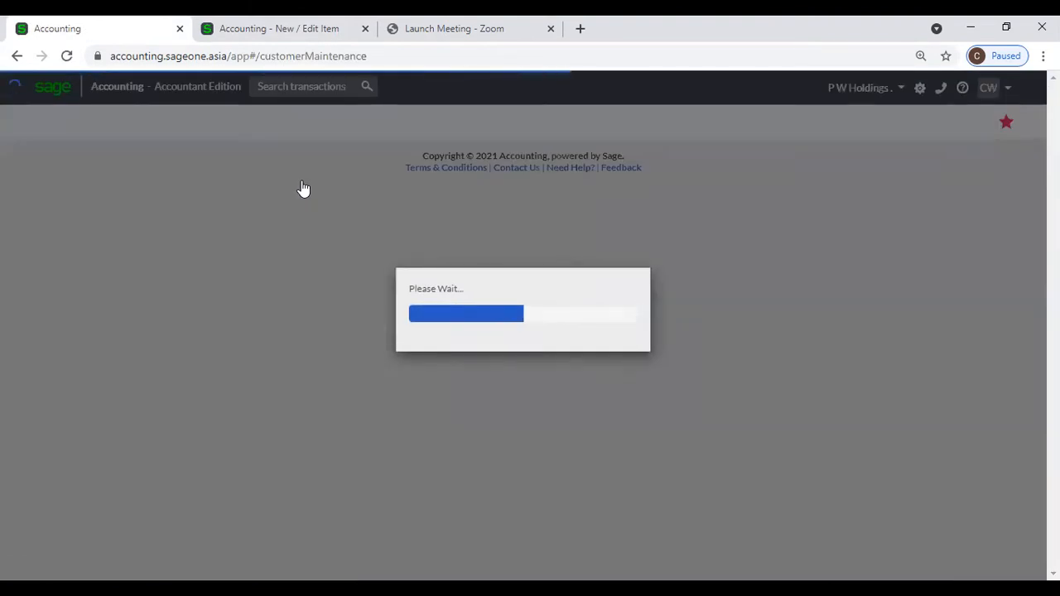
Duplicate the customer list in a second browser tab, and in the original list mark Accounting Software (Pvt) Ltd and Advance Audio (Pvt) Ltd
right_click(79, 33)
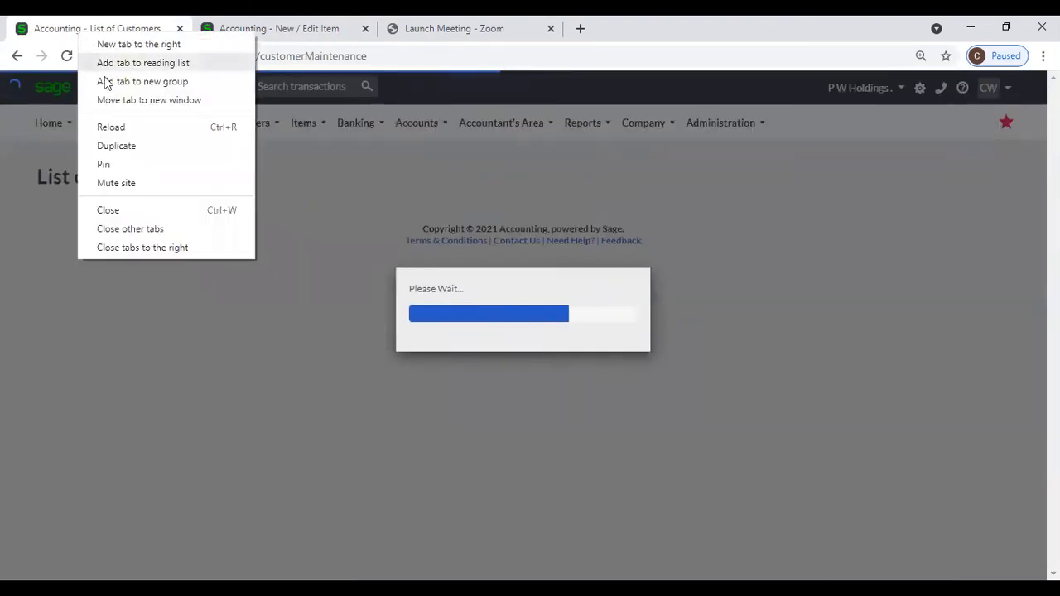
left_click(116, 145)
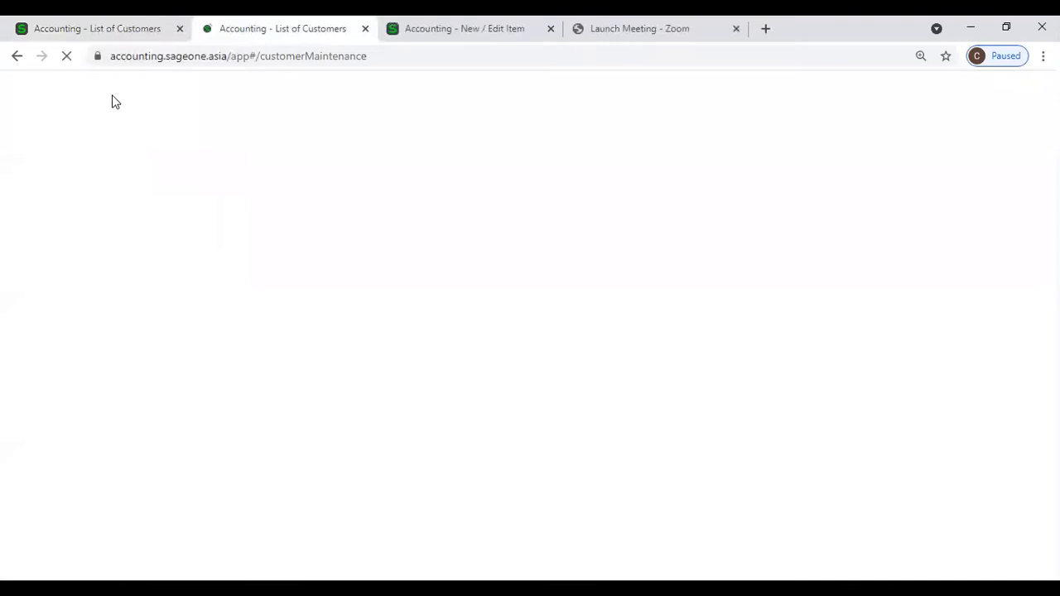
left_click(103, 31)
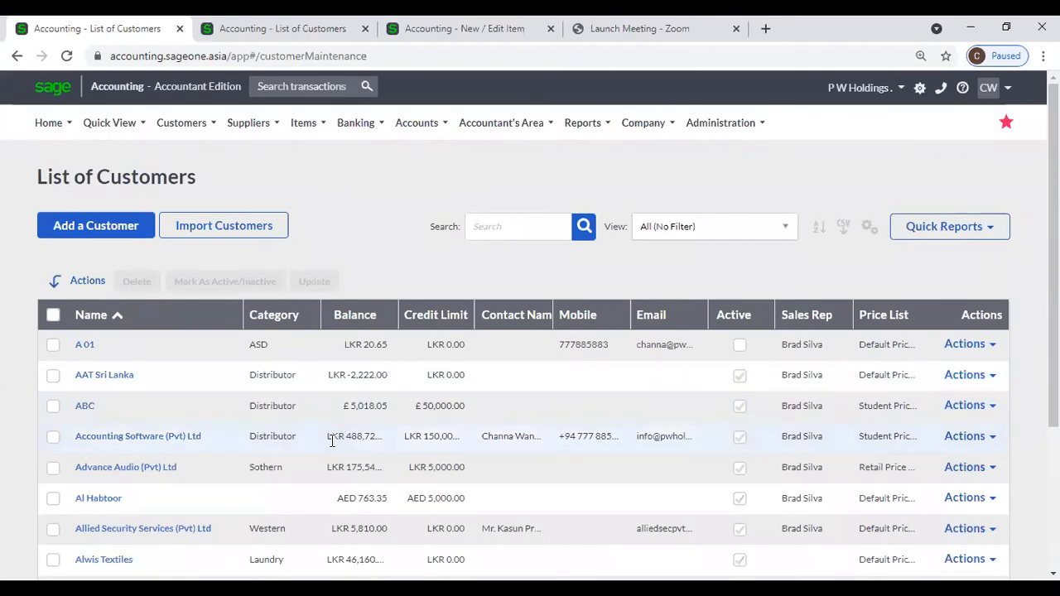
scroll(332, 440, "down", 1)
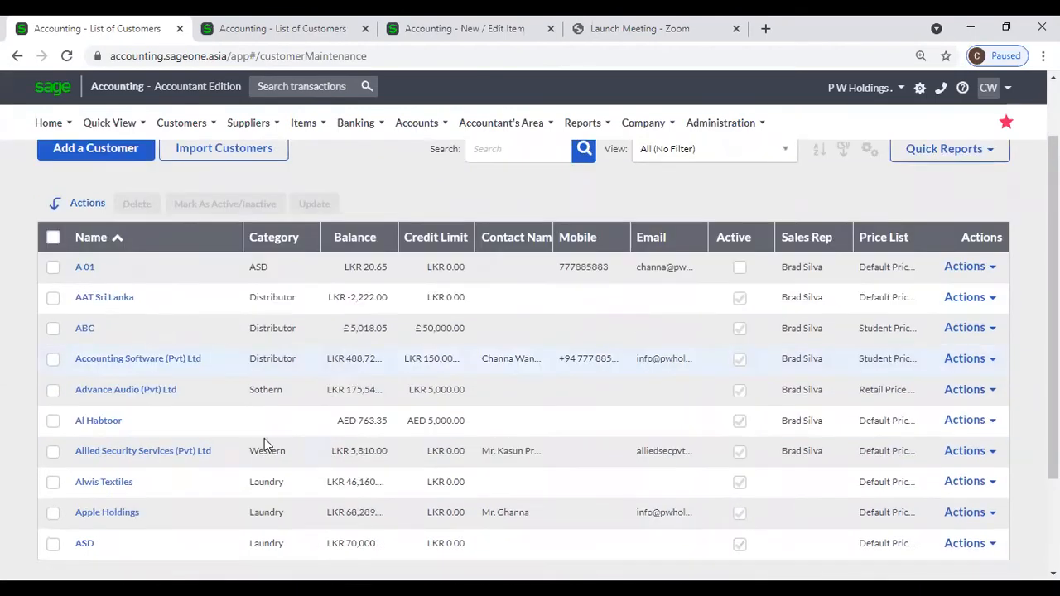
left_click(52, 359)
left_click(53, 390)
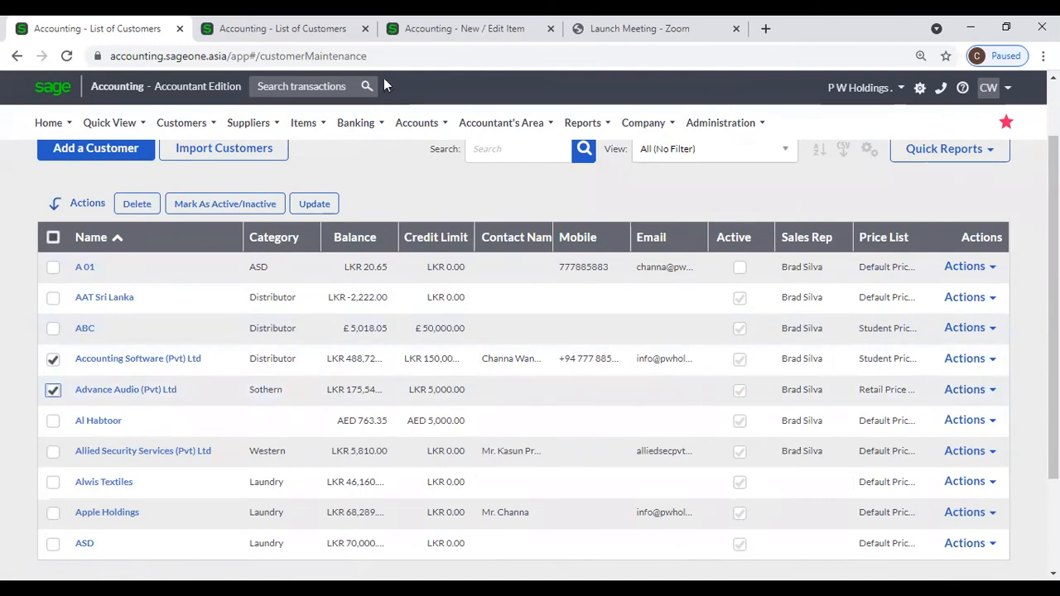
Start a new customer quote in the first customer list's browser tab and choose Accounting Software (Pvt) Ltd as the customer
key("ctrl+Tab")
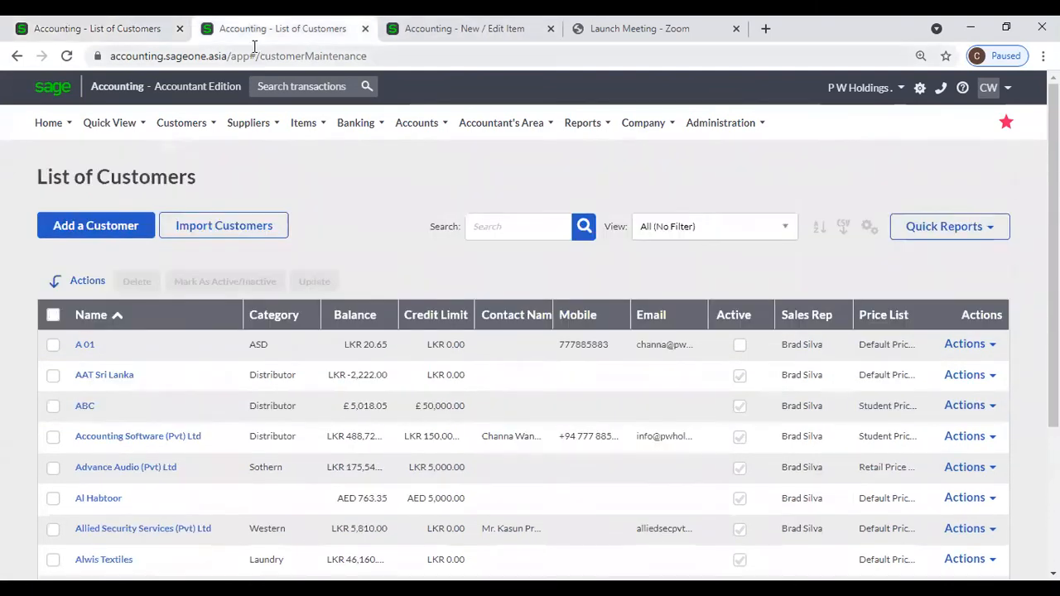
left_click(112, 33)
mouse_move(181, 122)
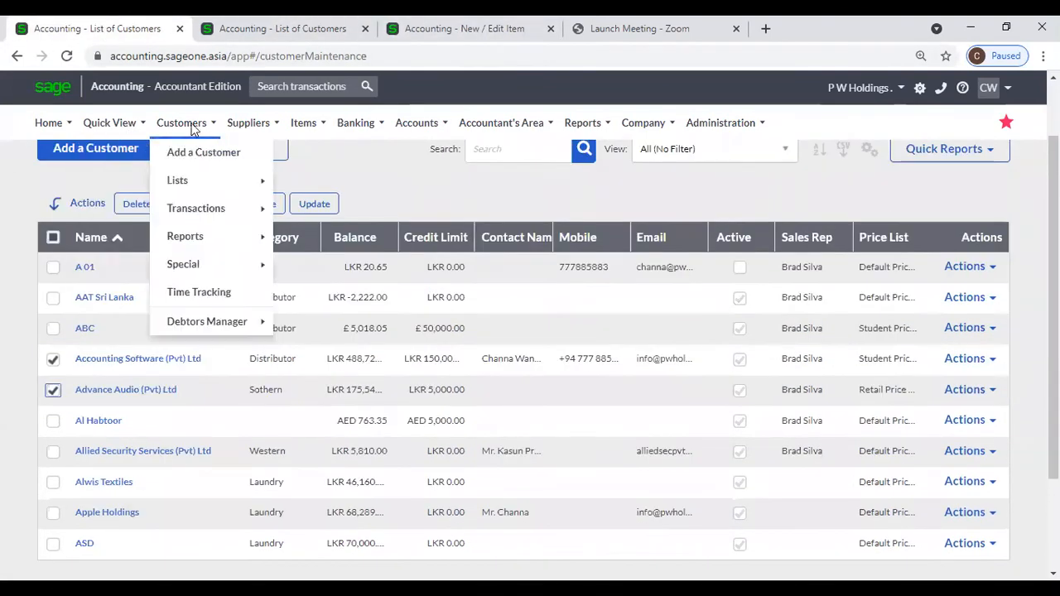
mouse_move(203, 213)
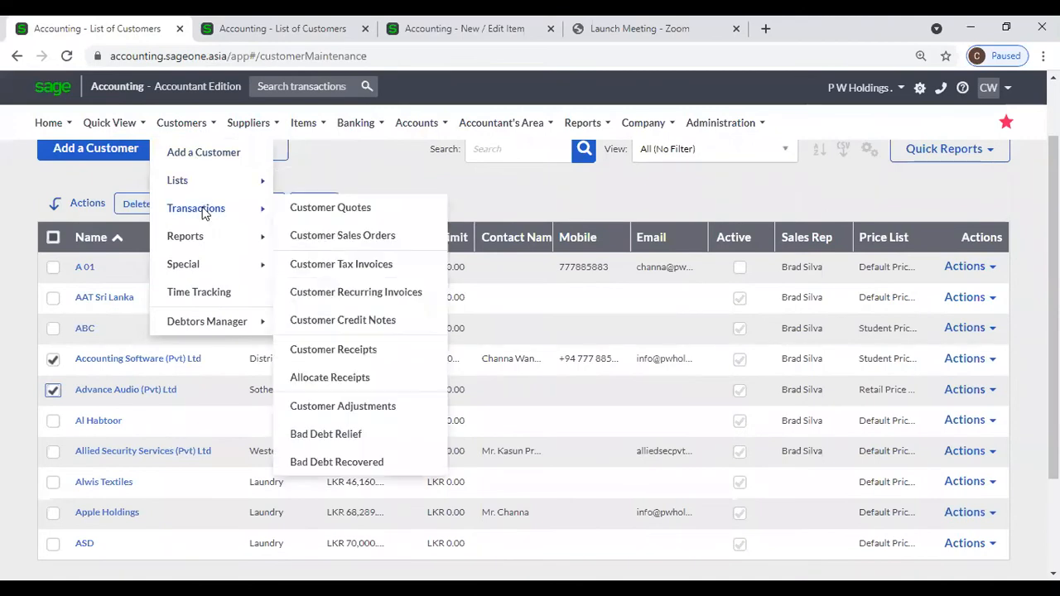
left_click(330, 209)
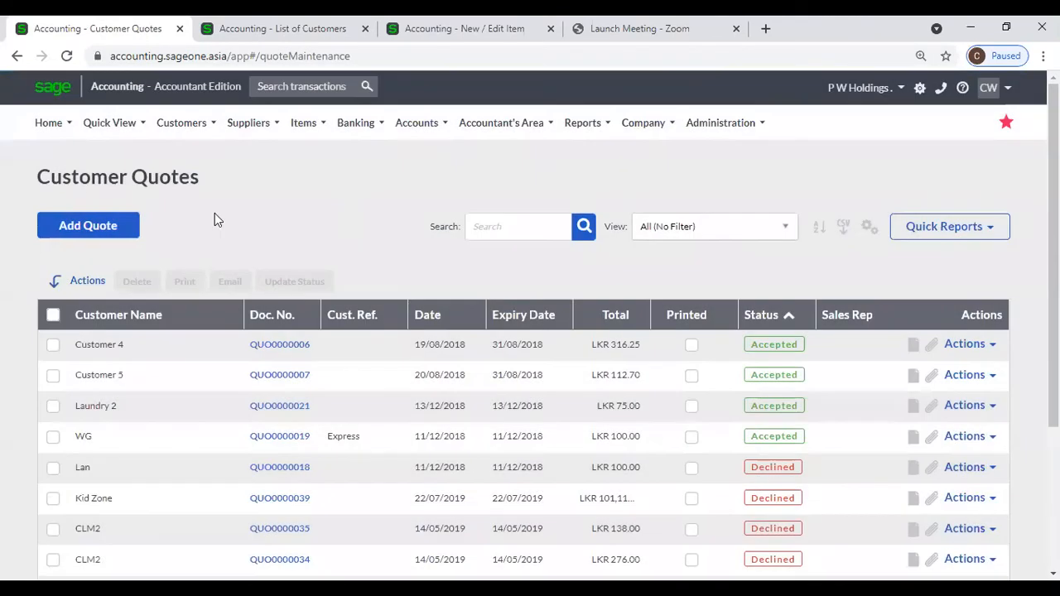
left_click(109, 236)
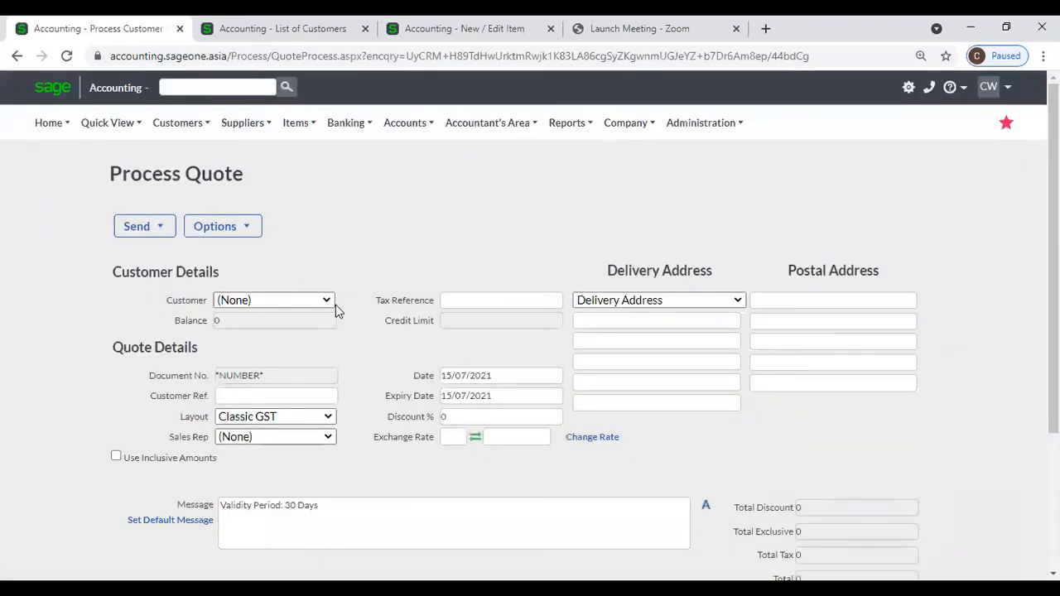
left_click(336, 304)
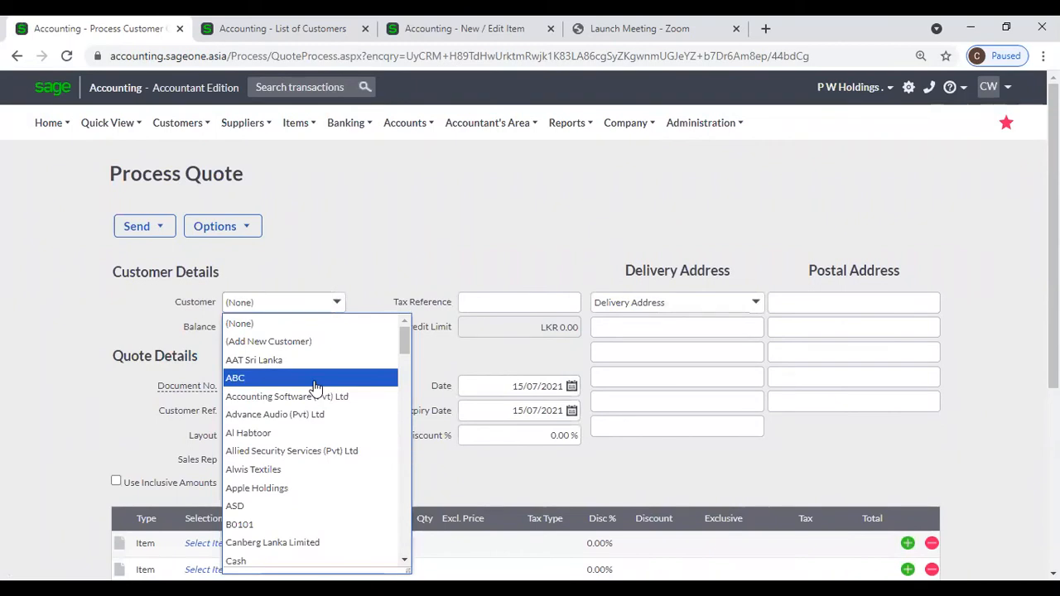
left_click(355, 401)
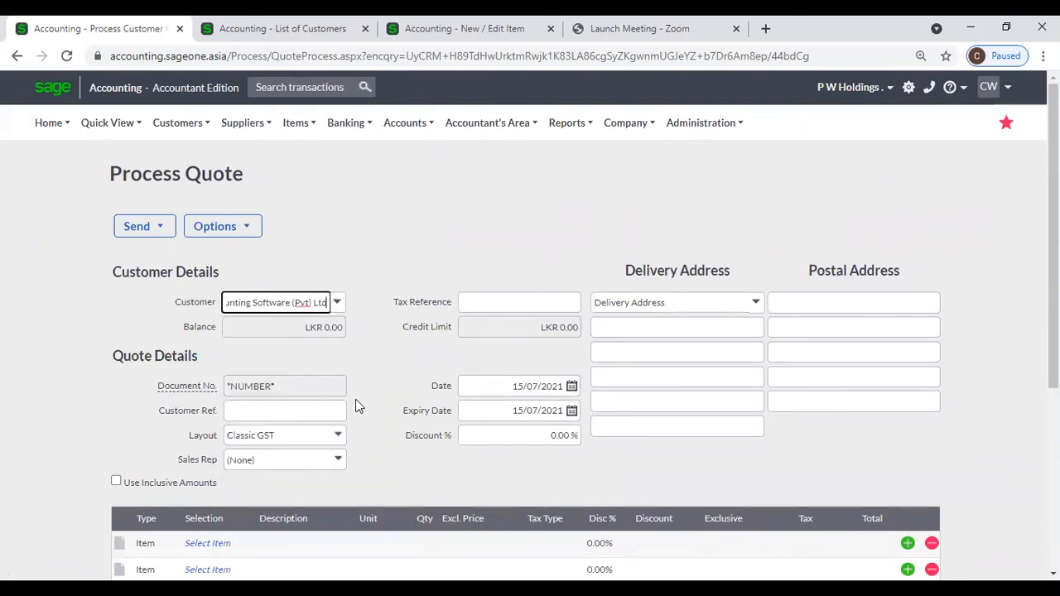
scroll(368, 379, "down", 2)
left_click(192, 389)
left_click(246, 387)
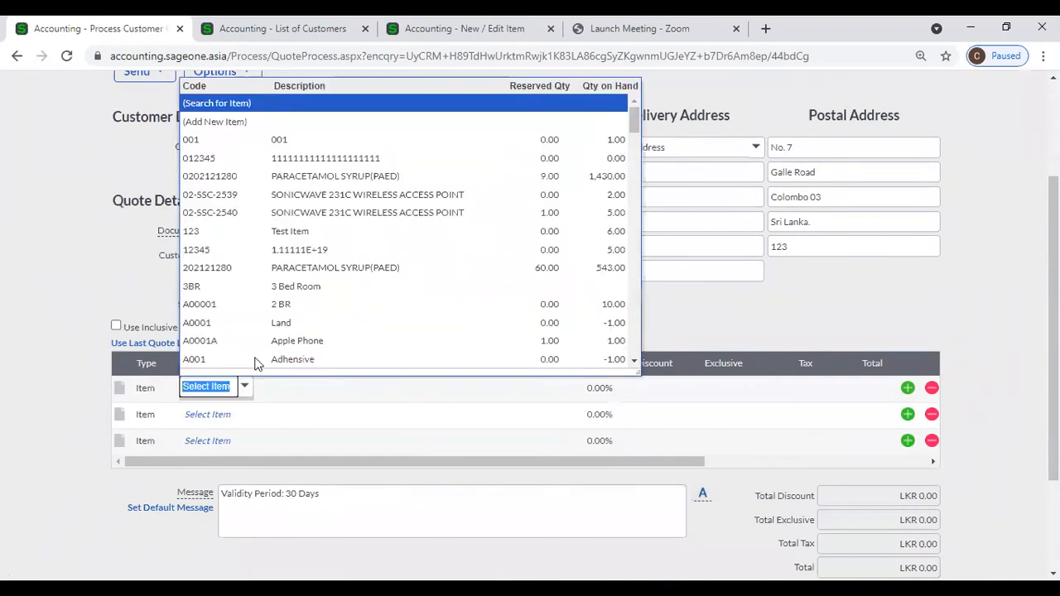
left_click(267, 177)
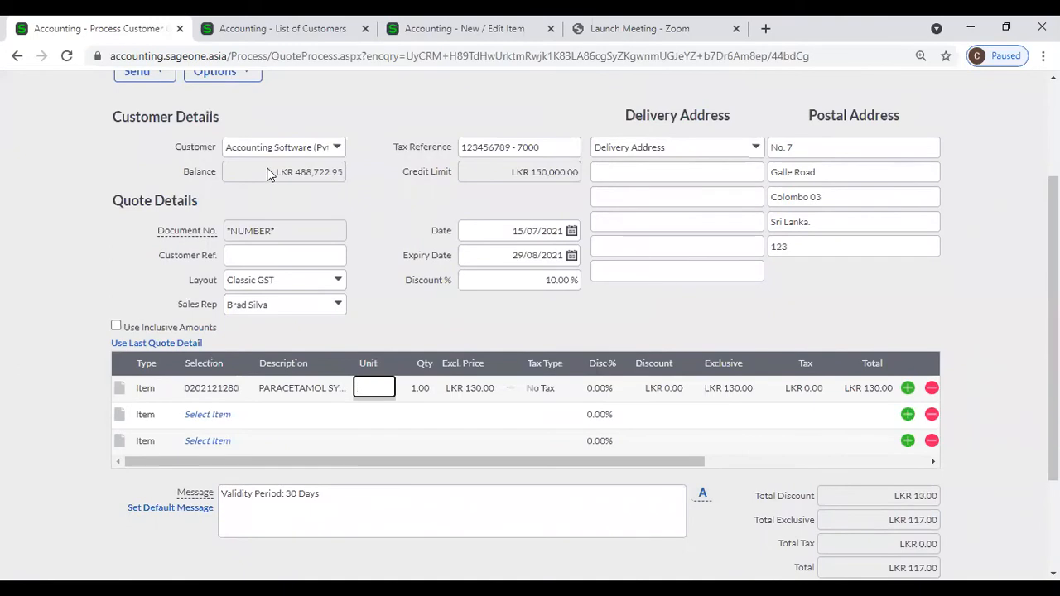
Start a new customer tax invoice in the duplicated browser tab and choose Advance Audio (Pvt) Ltd as the customer
left_click(257, 29)
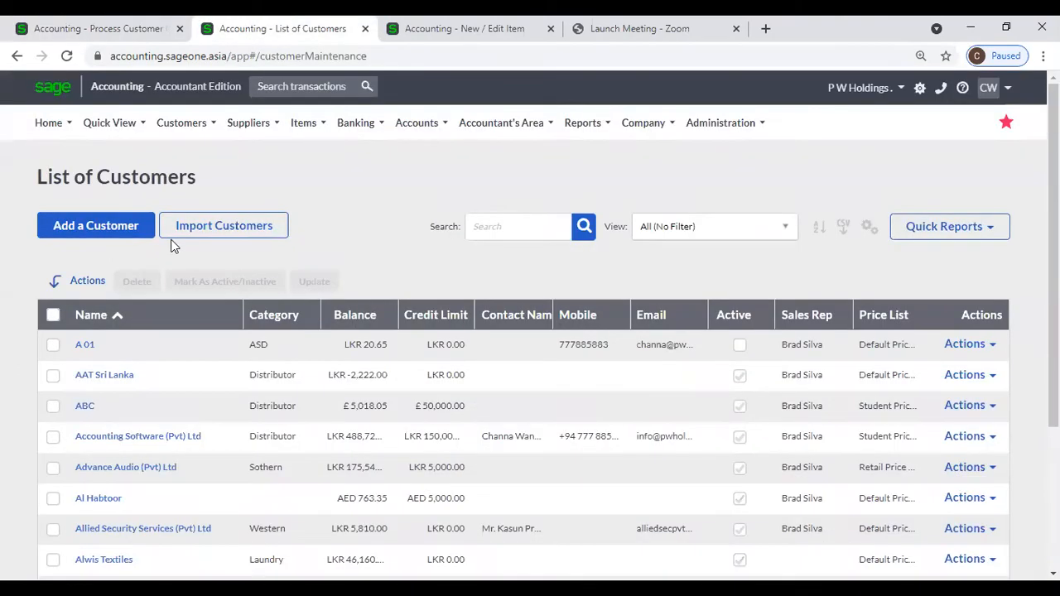
left_click(174, 123)
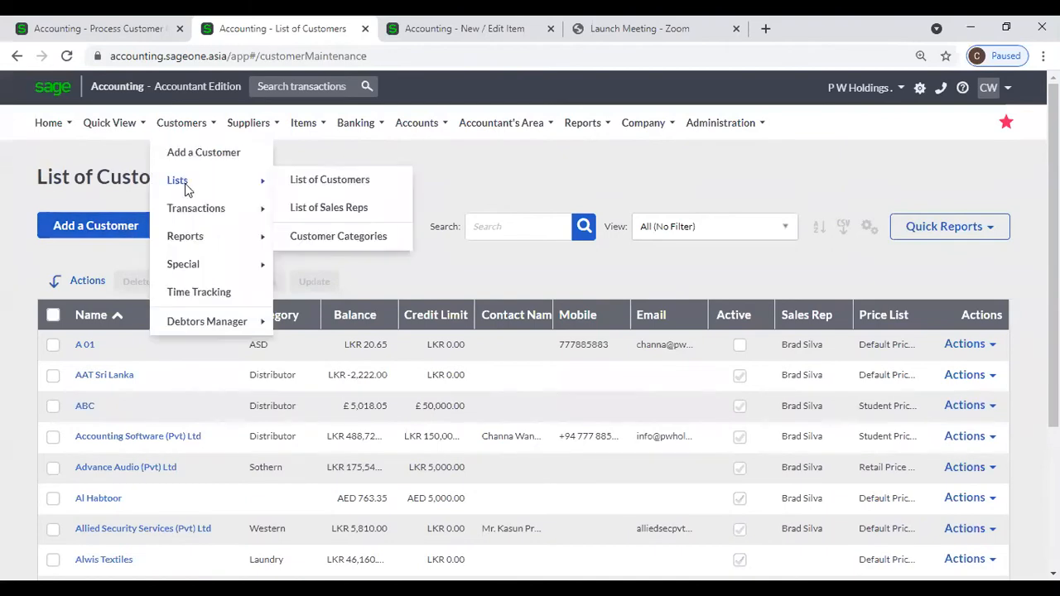
mouse_move(181, 122)
mouse_move(192, 214)
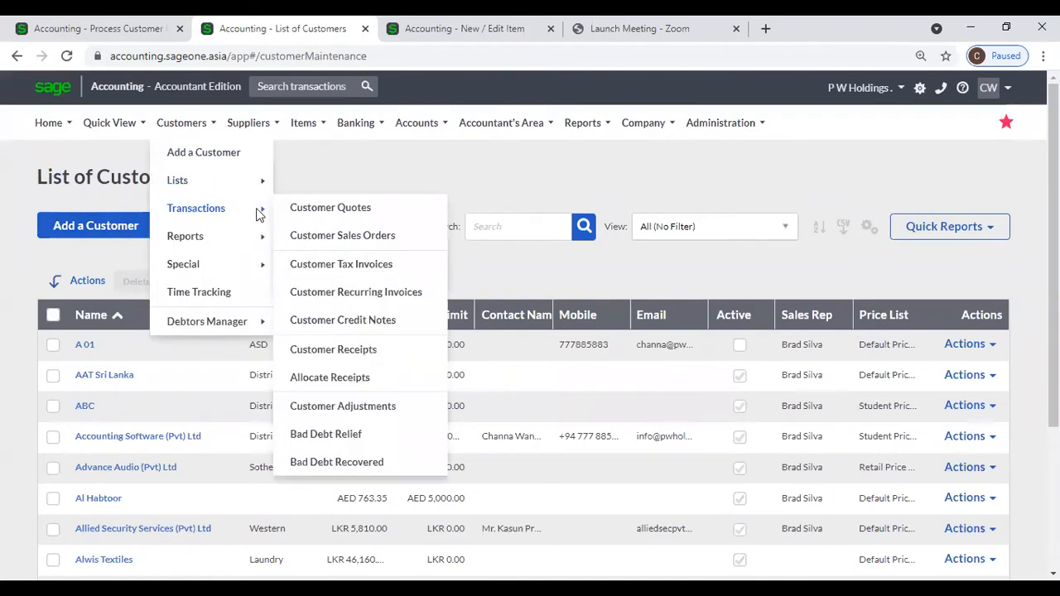
left_click(312, 264)
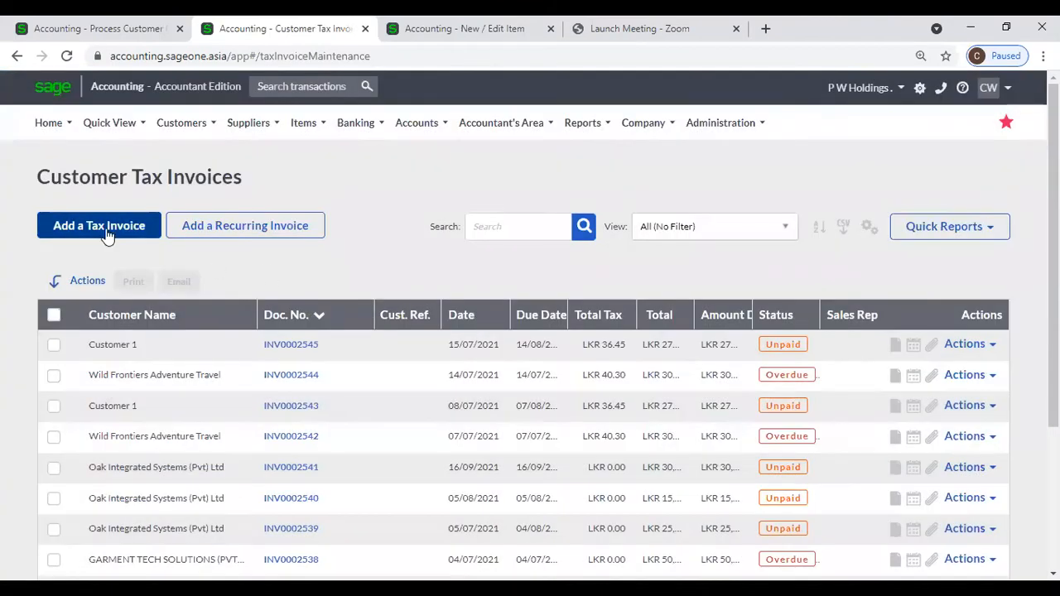
left_click(105, 232)
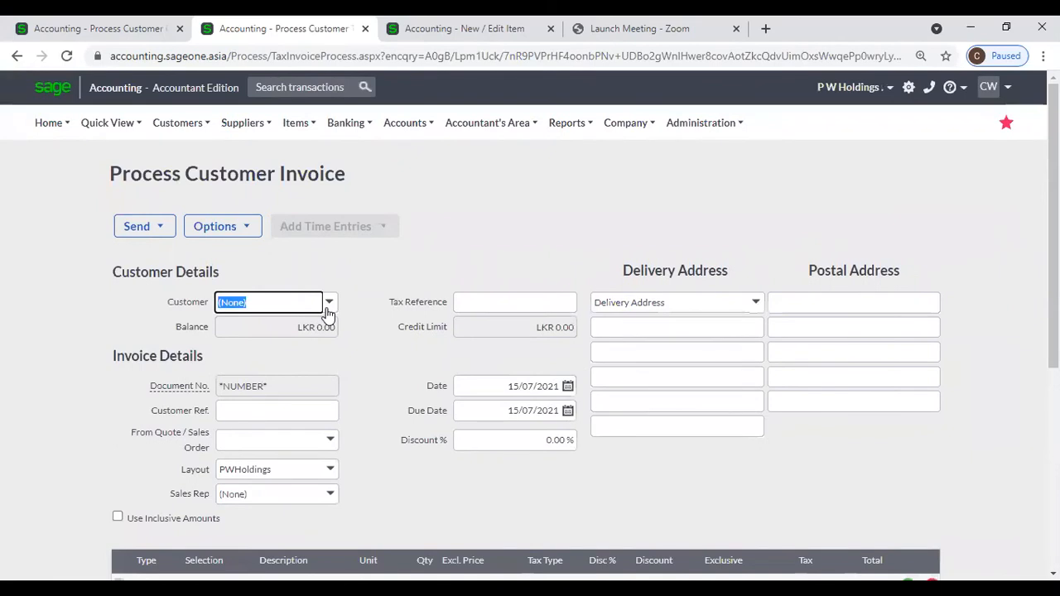
type("ance Audio (Pvt) Ltd")
left_click(322, 379)
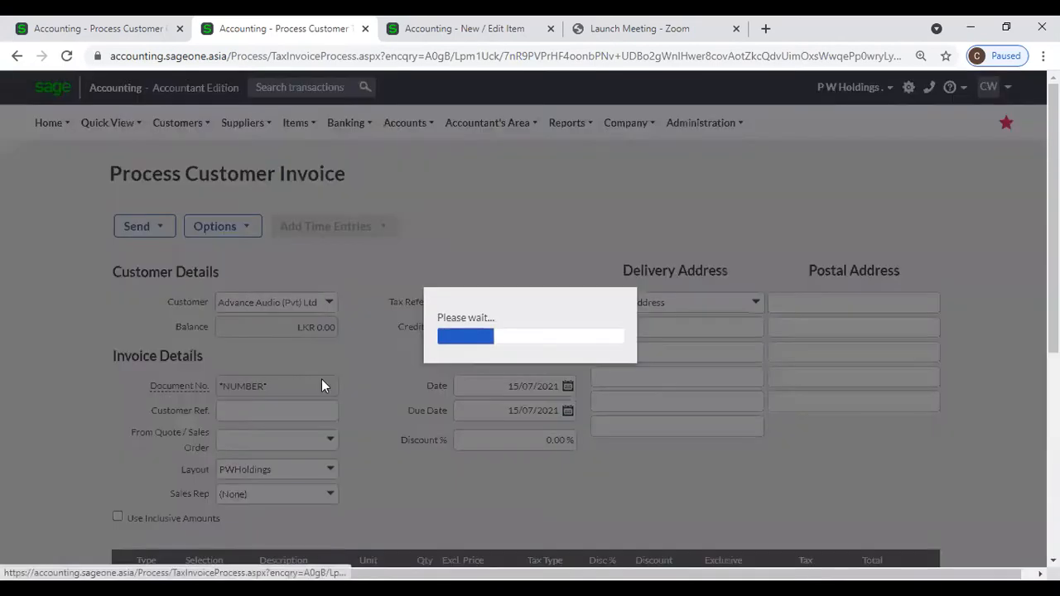
scroll(329, 442, "down", 3)
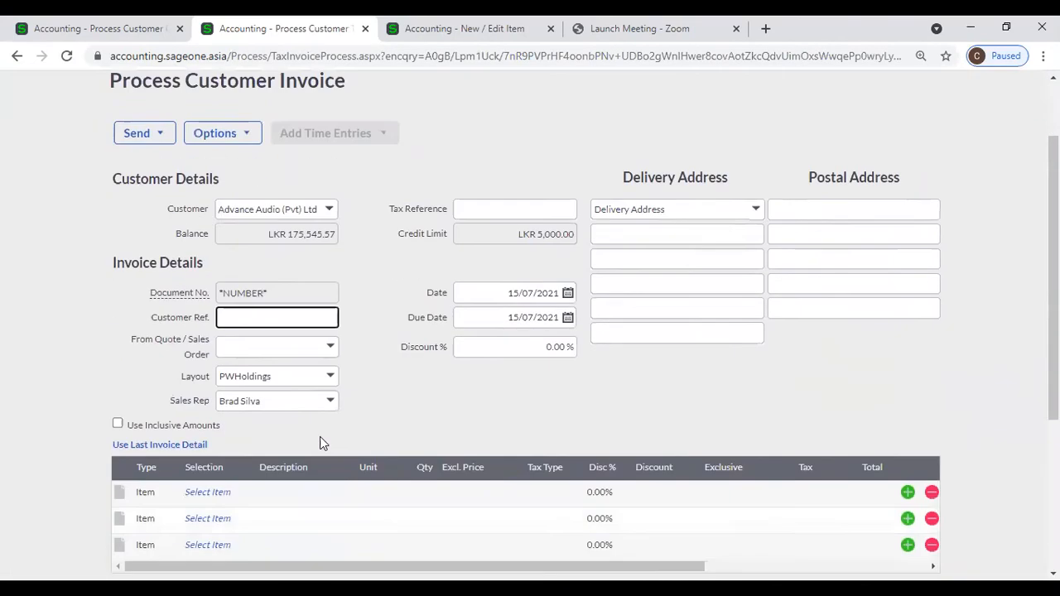
left_click(208, 353)
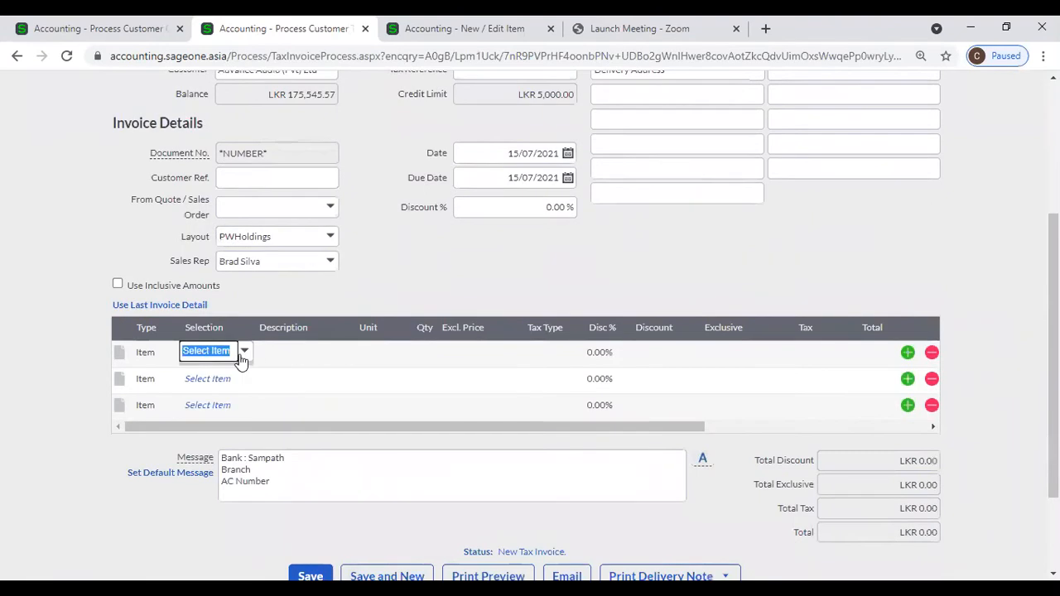
left_click(243, 355)
left_click(321, 176)
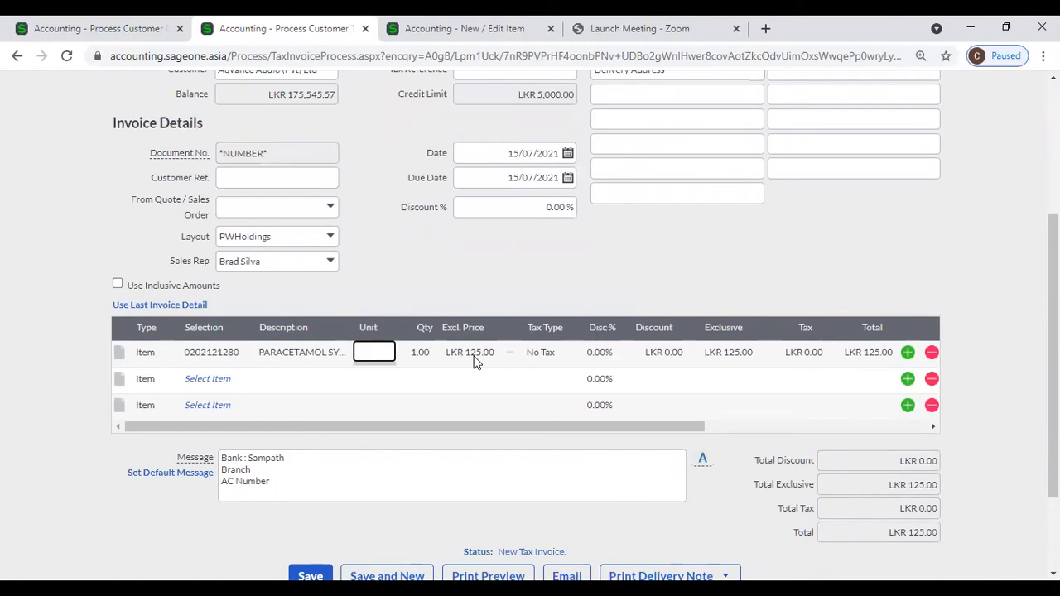
Compare the exclusive price on the quote with the paracetamol syrup item's price lists and their gross profit figures
left_click(71, 30)
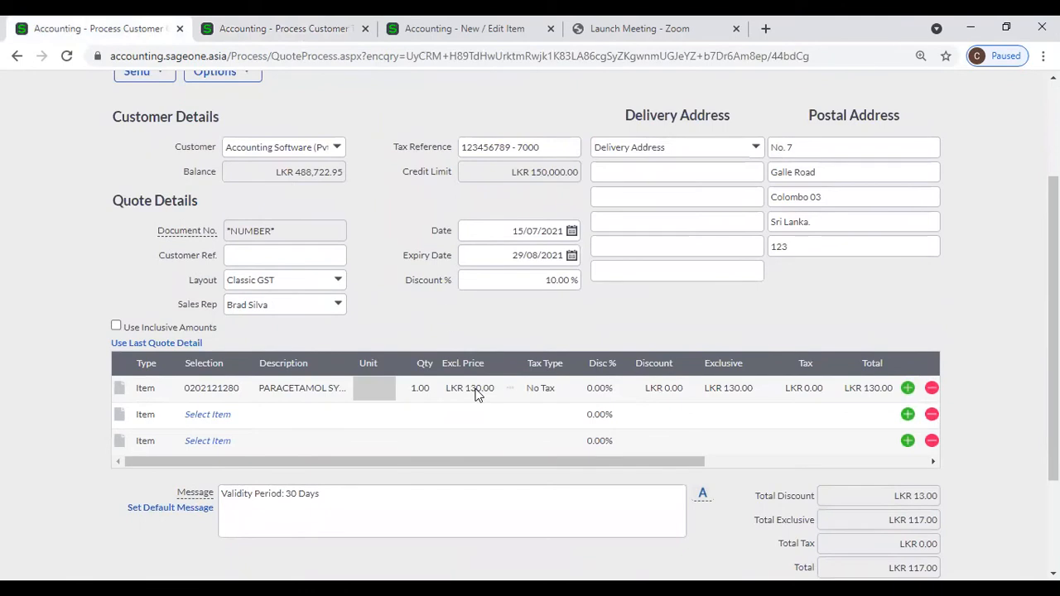
left_click(390, 29)
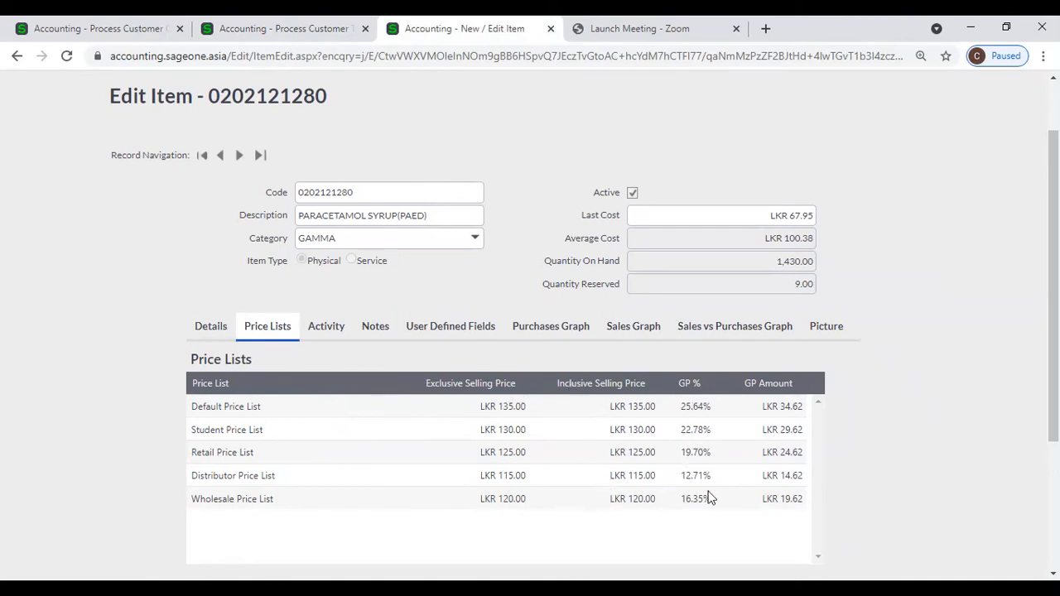
scroll(776, 412, "down", 3)
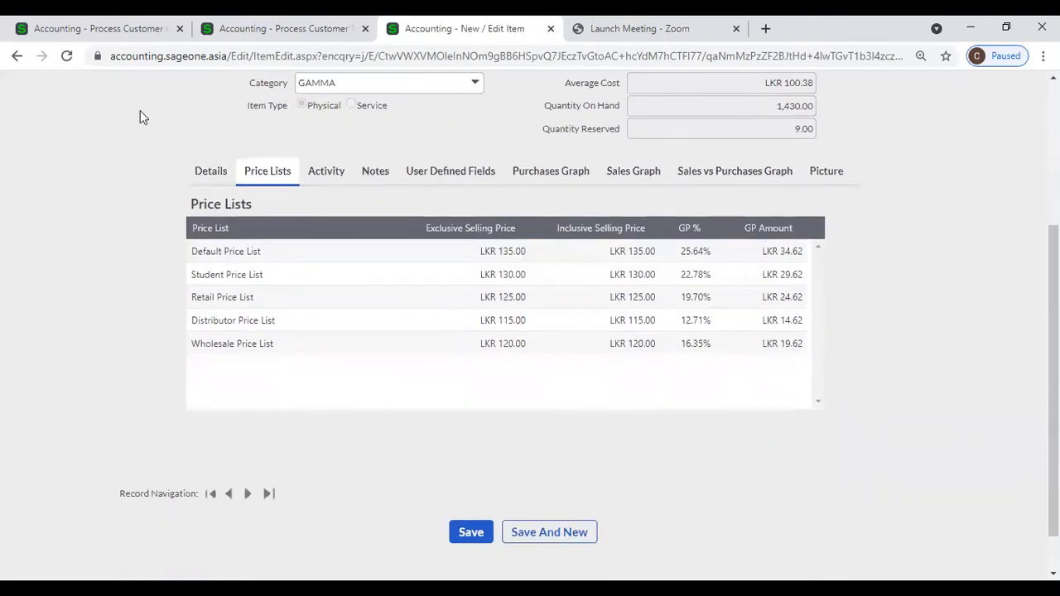
Review the paracetamol syrup item's activity summary and the detailed list of its tax invoices
left_click(314, 174)
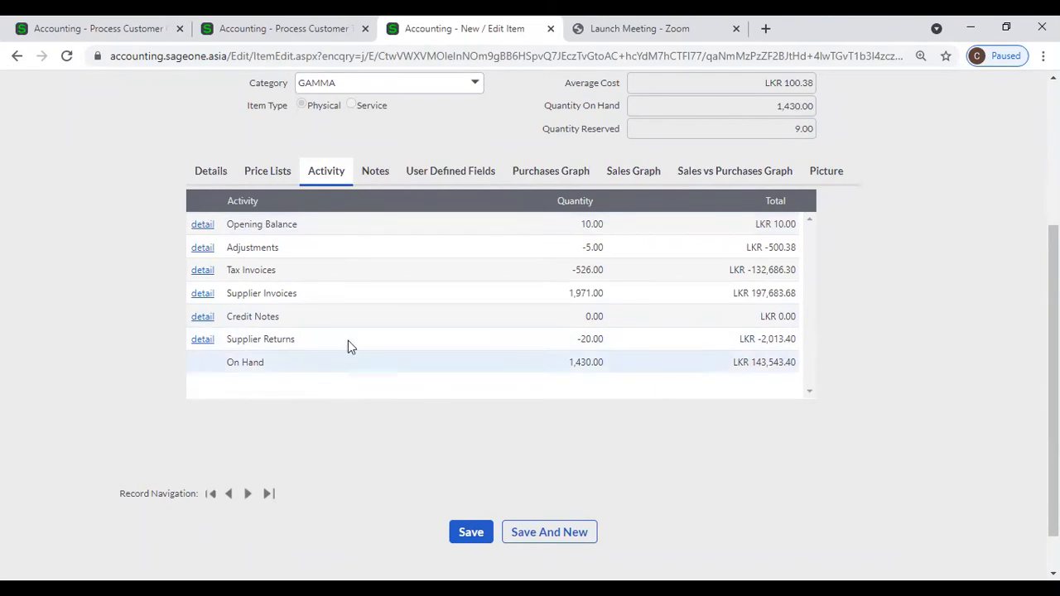
left_click(203, 271)
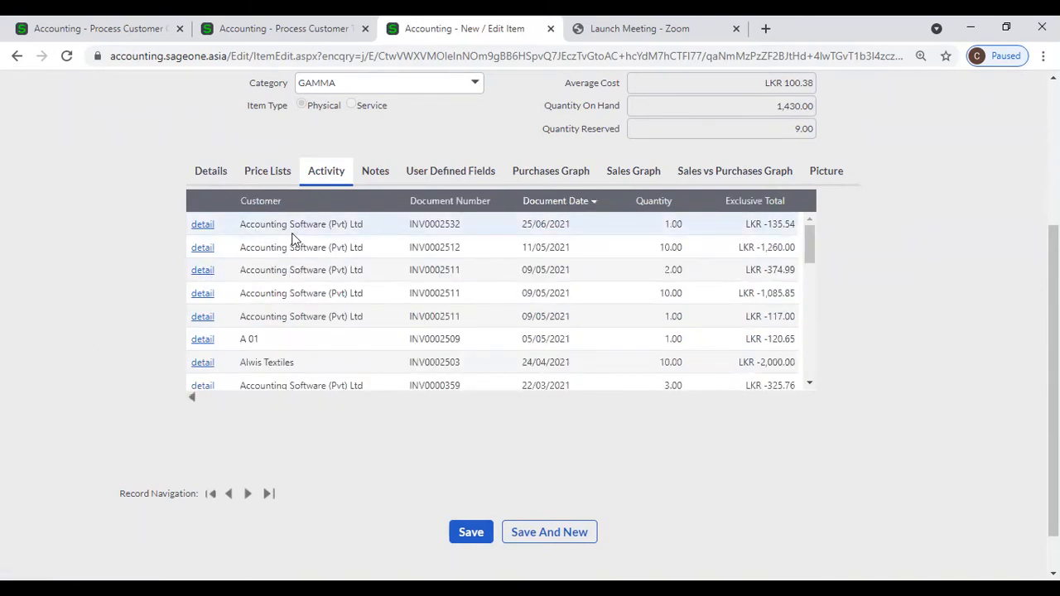
scroll(292, 240, "down", 10)
scroll(291, 240, "up", 7)
scroll(291, 240, "up", 5)
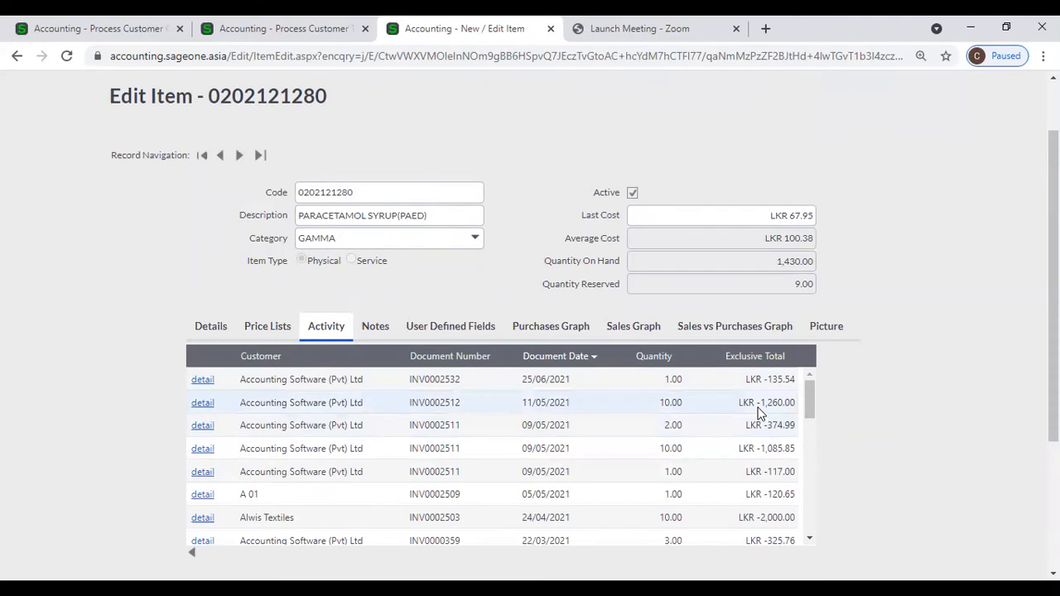
scroll(759, 414, "down", 2)
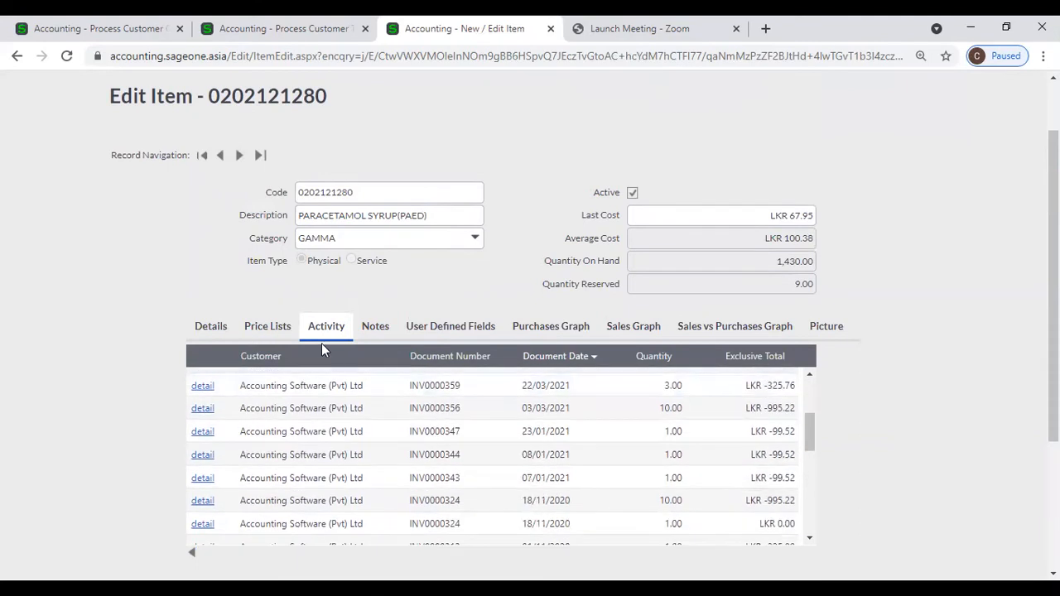
scroll(323, 348, "down", 2)
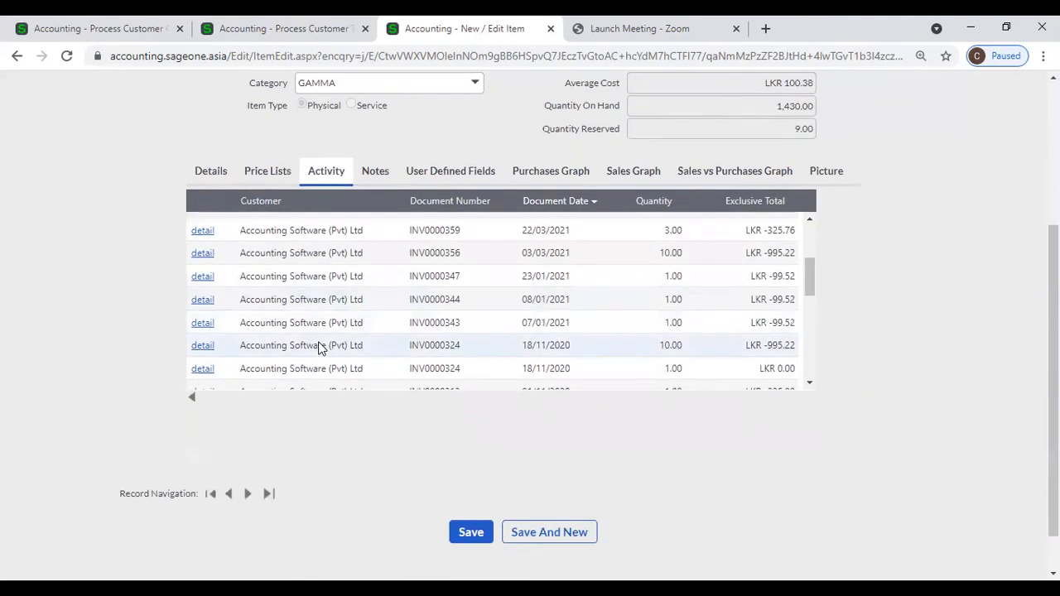
Examine the item lines of the 18/11/2020 tax invoice for 10 units, and return to the paracetamol syrup item's details
left_click(202, 348)
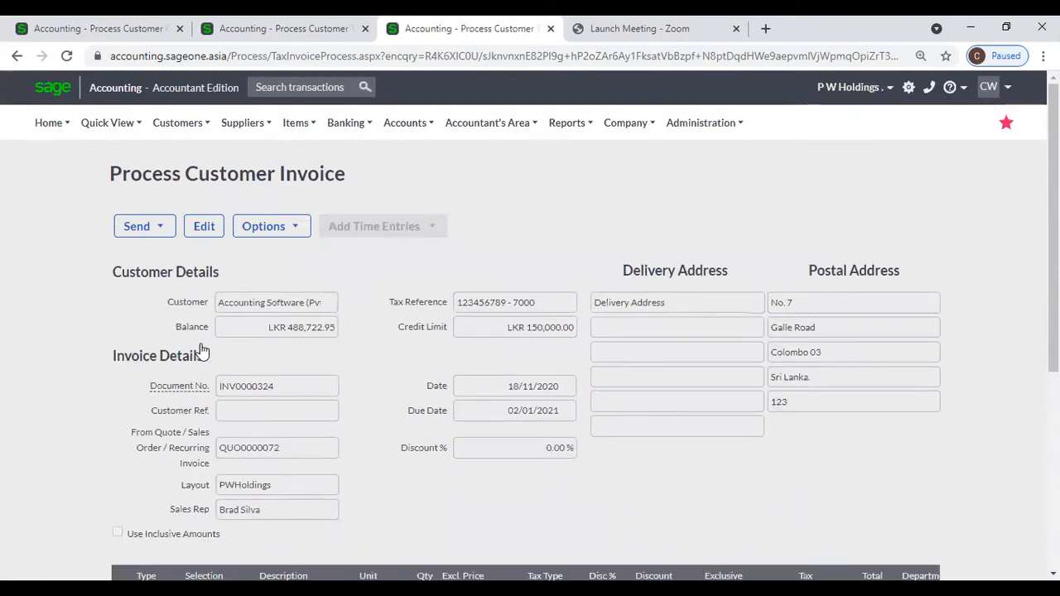
scroll(203, 352, "down", 4)
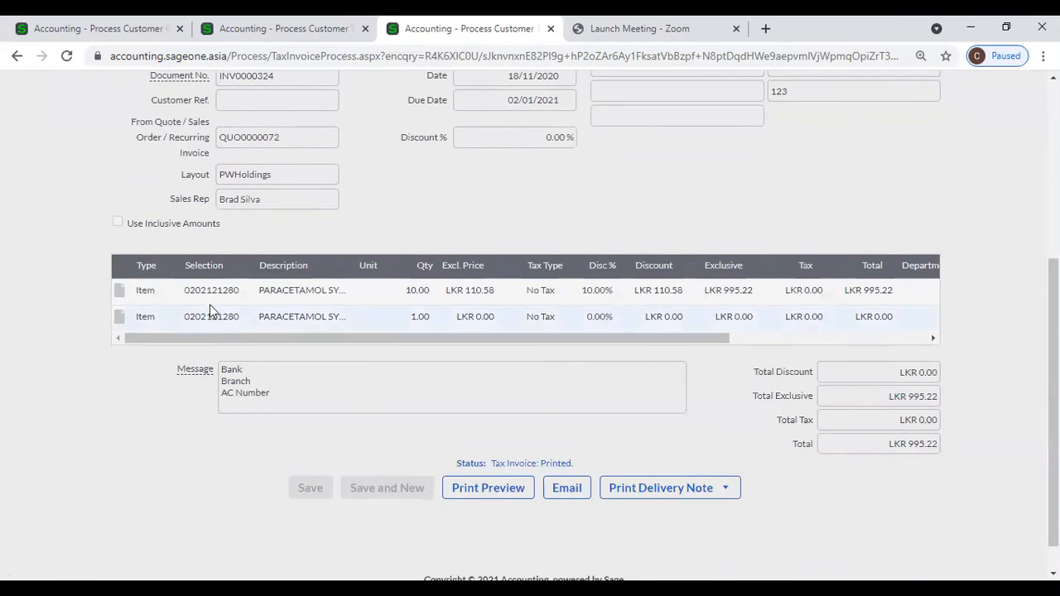
scroll(210, 294, "up", 3)
left_click(16, 55)
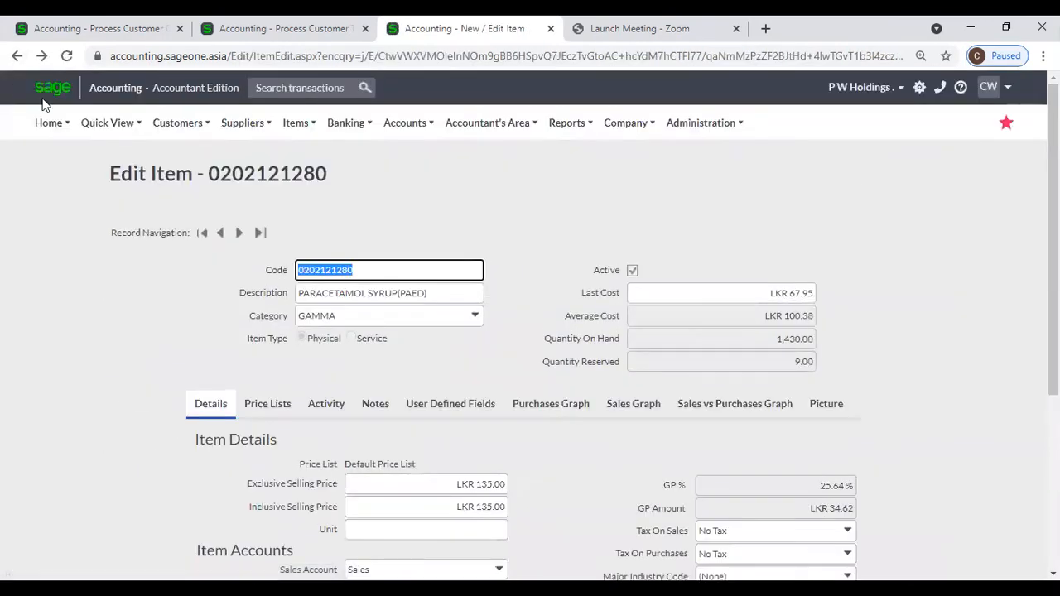
scroll(591, 436, "down", 2)
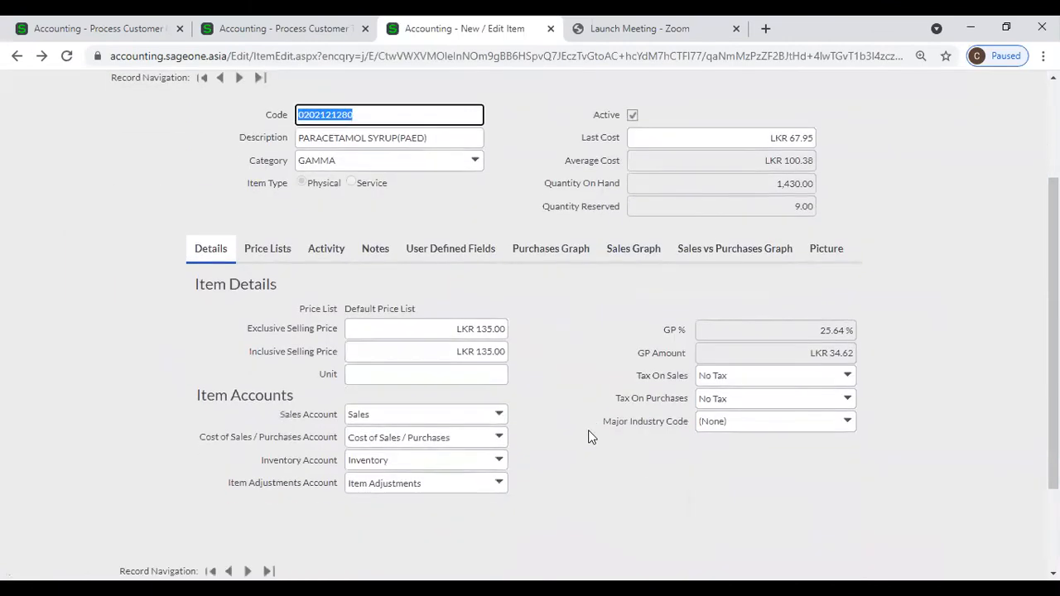
Check the paracetamol syrup item's activity, and add a blank note line to examine the notes' action date, subject, note and attachment fields
left_click(341, 255)
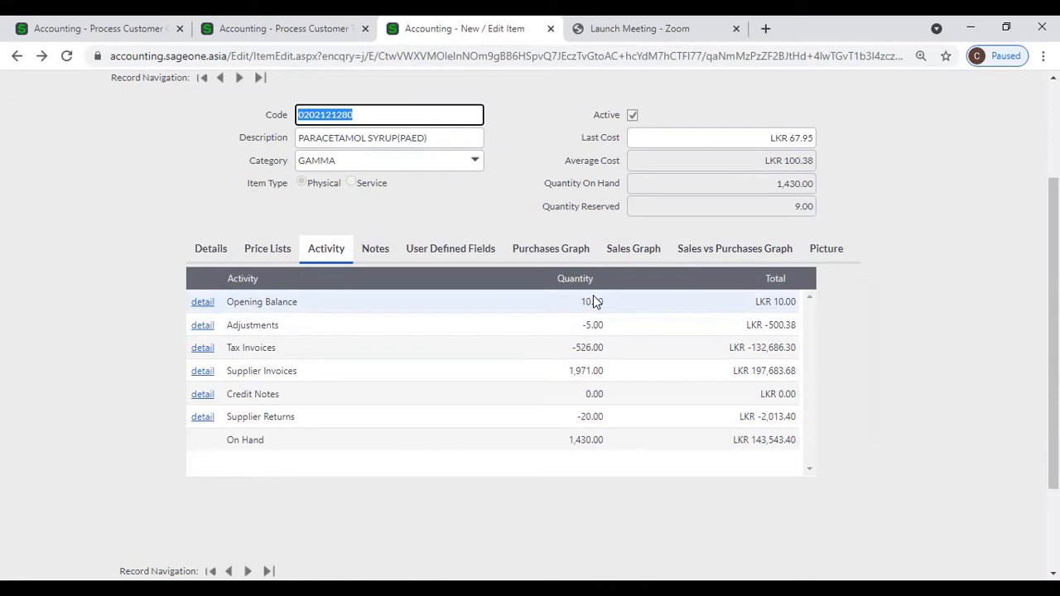
left_click(375, 249)
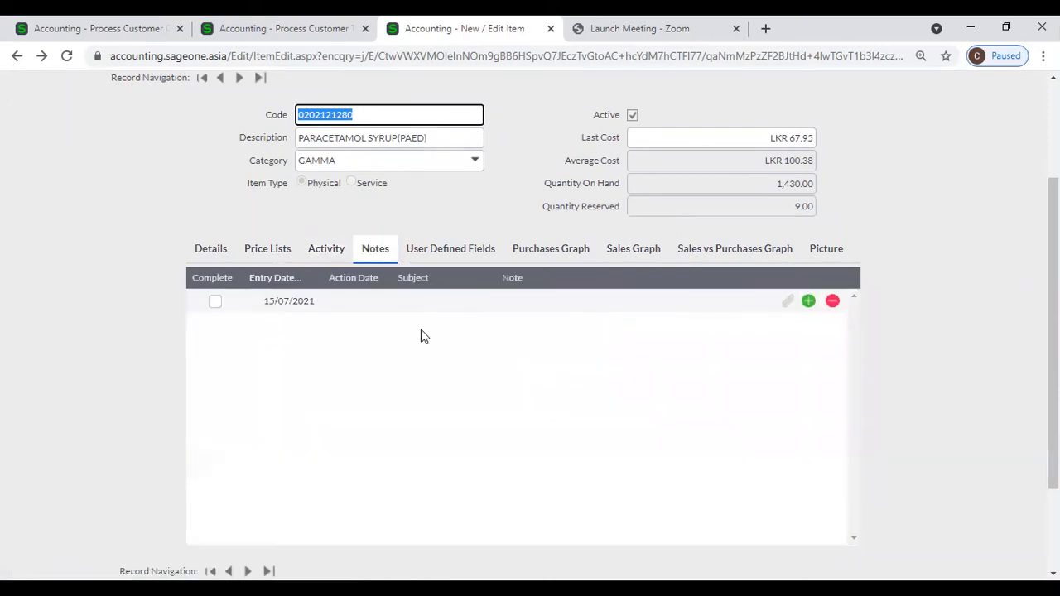
left_click(809, 303)
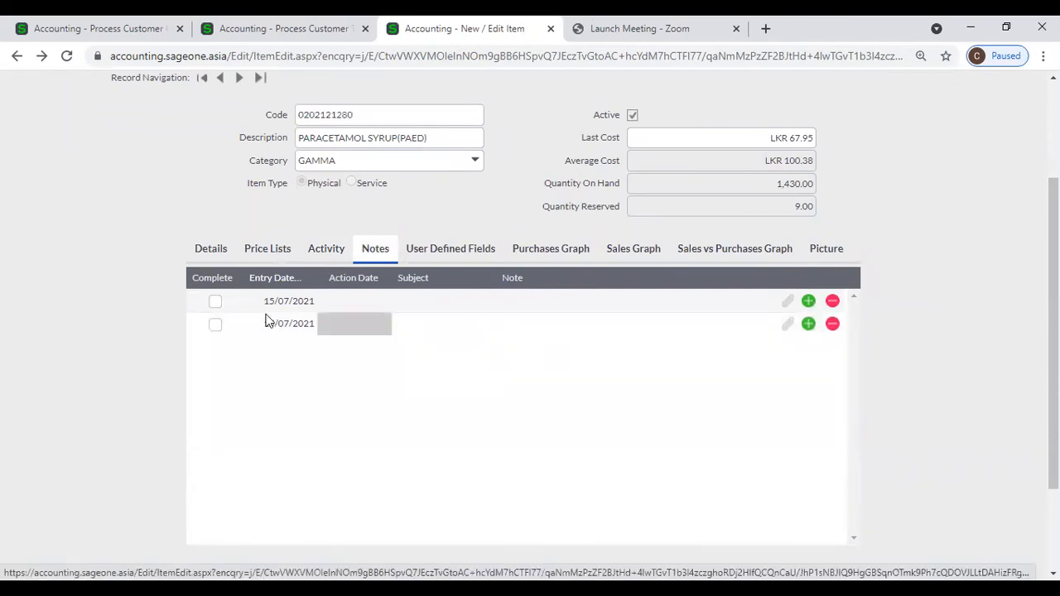
left_click(347, 303)
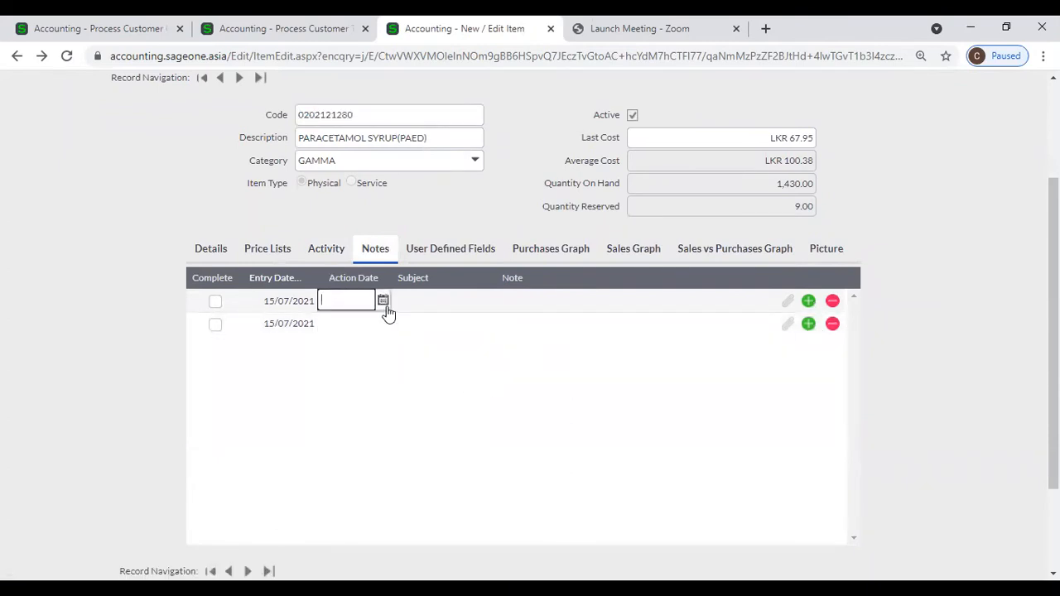
left_click(440, 306)
left_click(567, 299)
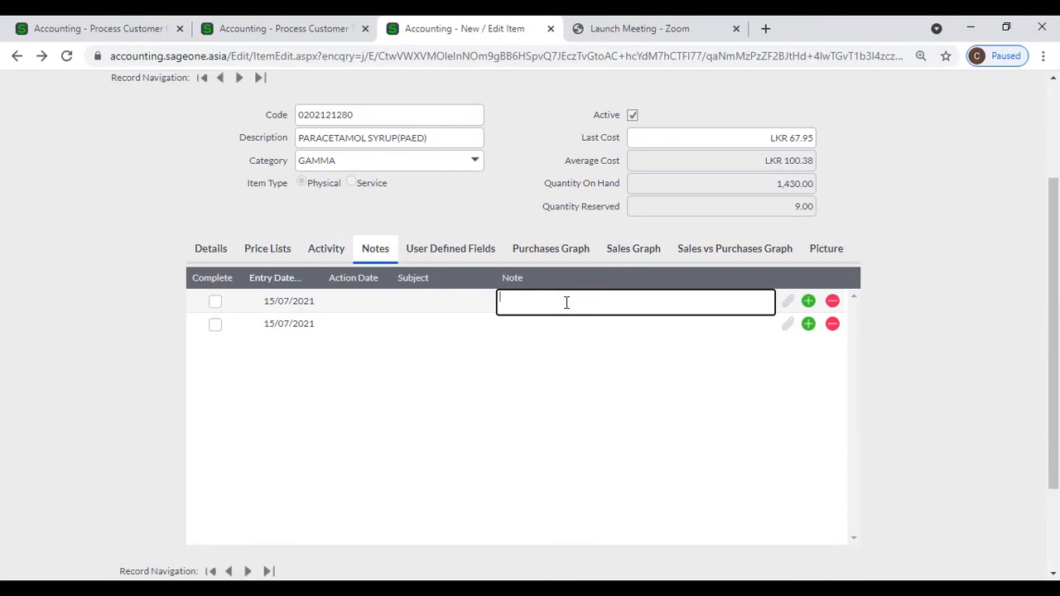
left_click(790, 305)
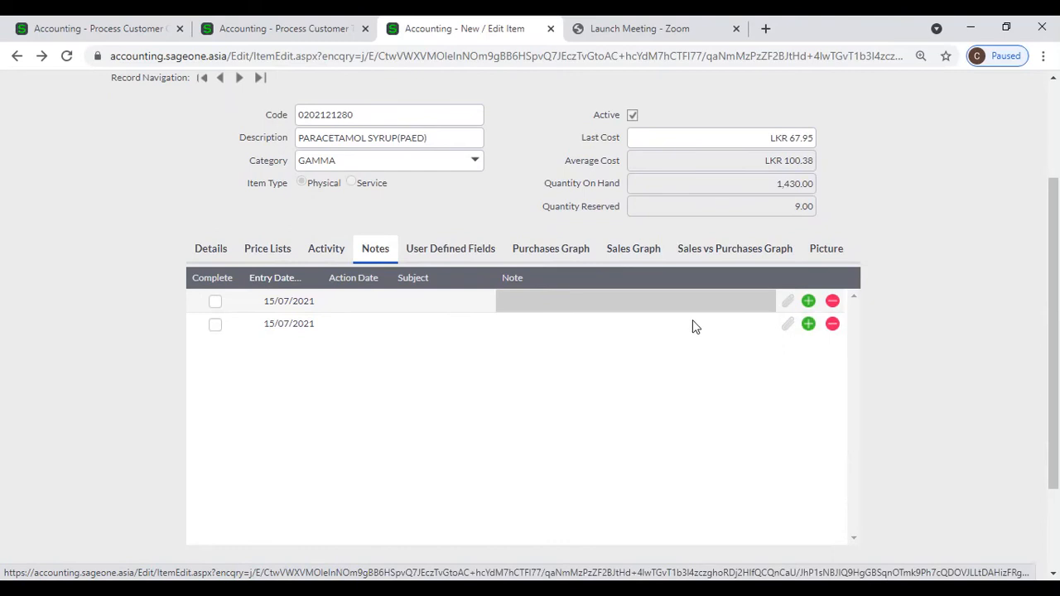
Review the paracetamol syrup item's user defined text, numeric, yes/no and date fields alongside its standard item details
scroll(575, 331, "up", 1)
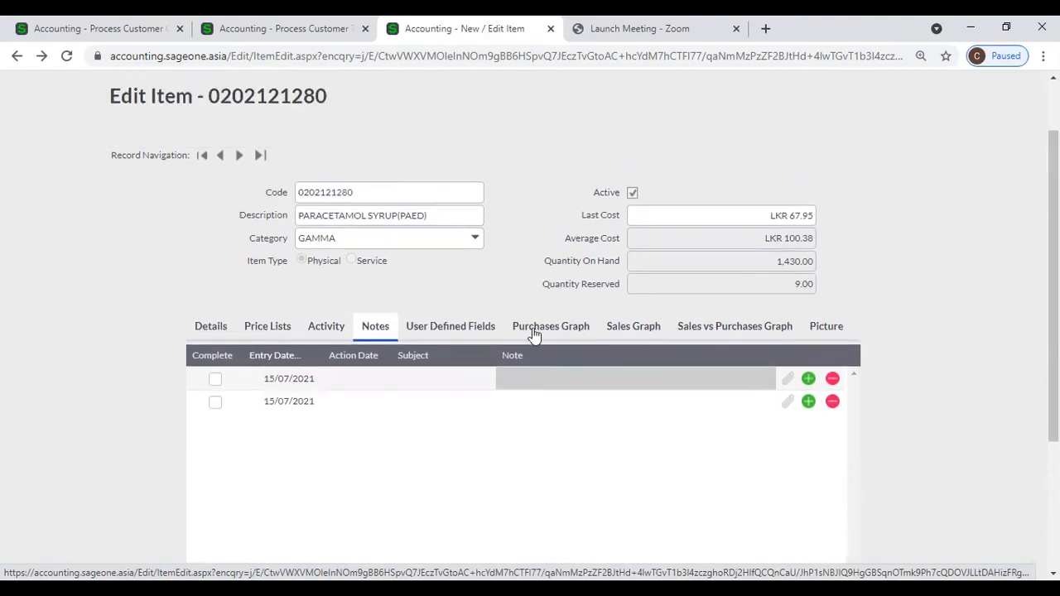
left_click(462, 331)
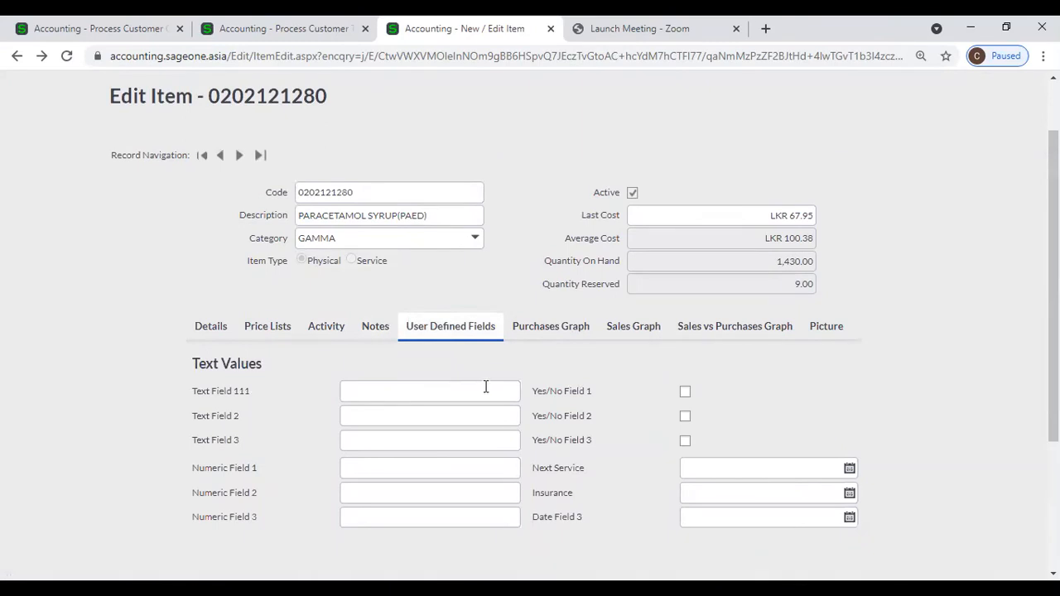
scroll(485, 387, "down", 1)
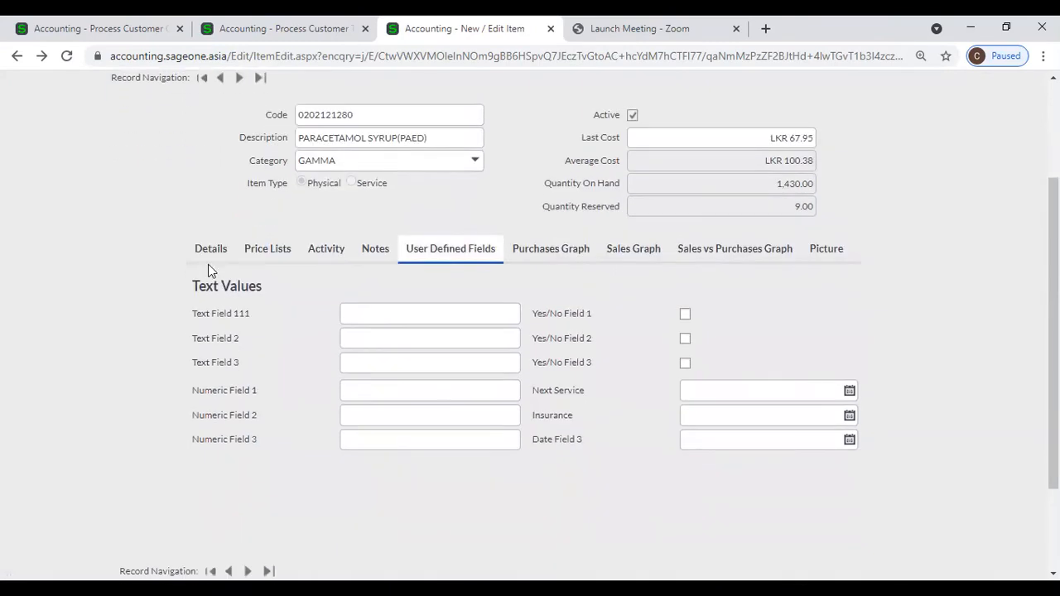
left_click(209, 255)
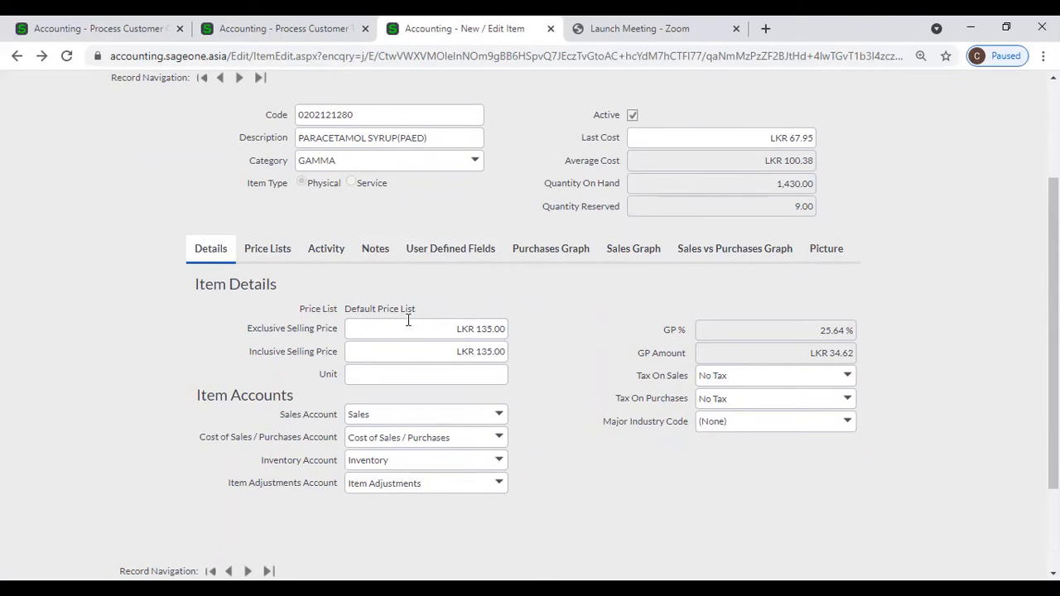
left_click(427, 258)
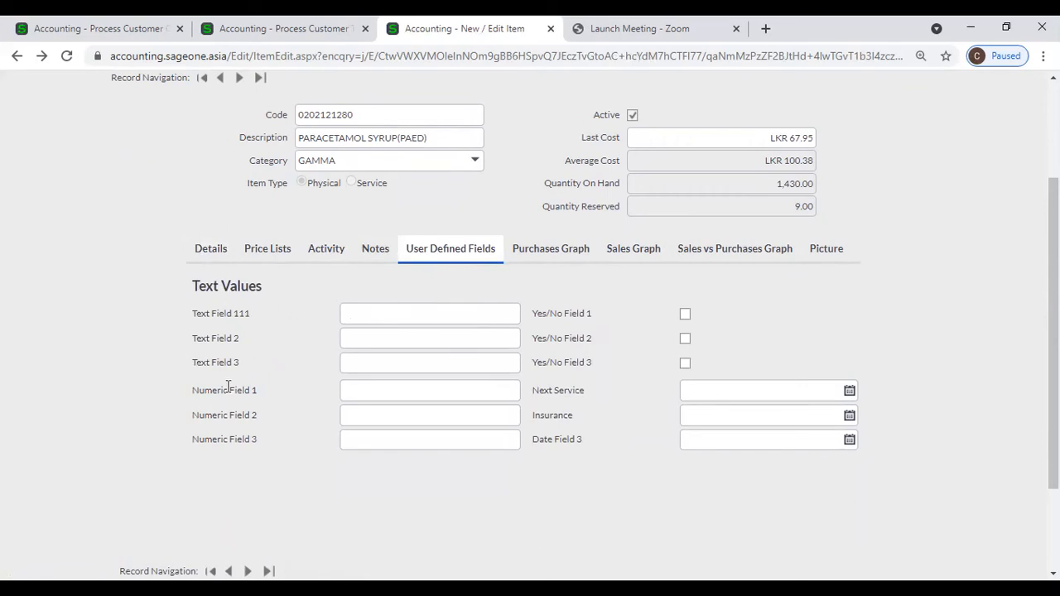
Open the company settings from the quote page and view the user defined field names set up for items
left_click(97, 30)
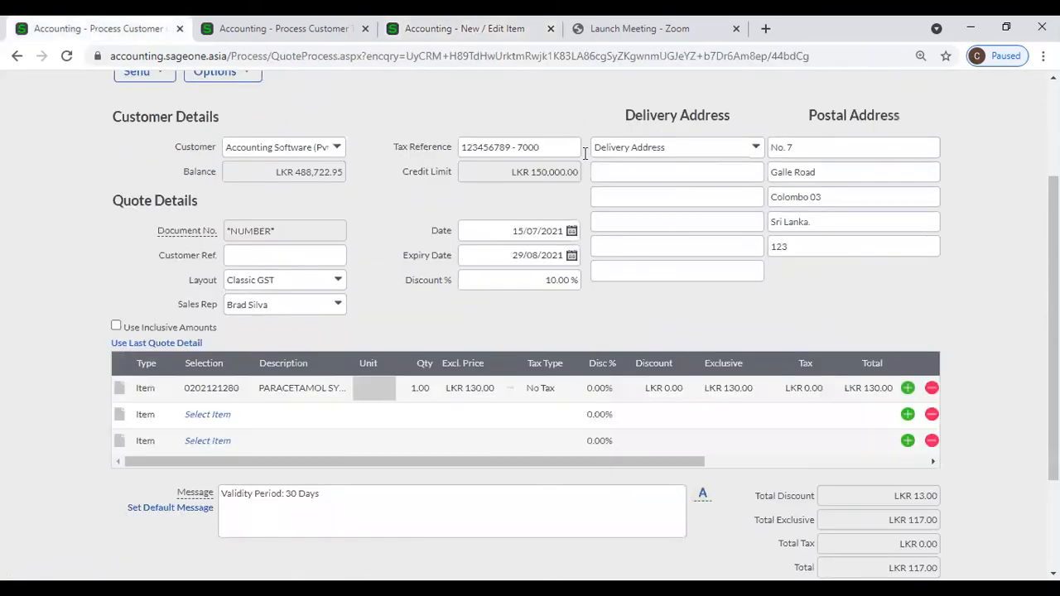
scroll(720, 157, "up", 3)
left_click(627, 125)
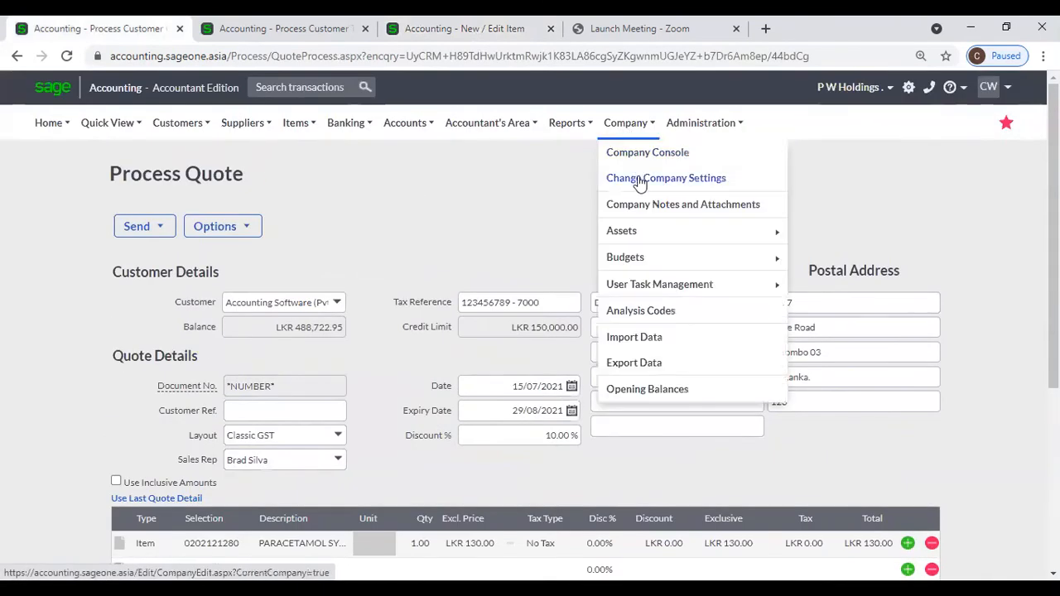
left_click(640, 178)
left_click(600, 143)
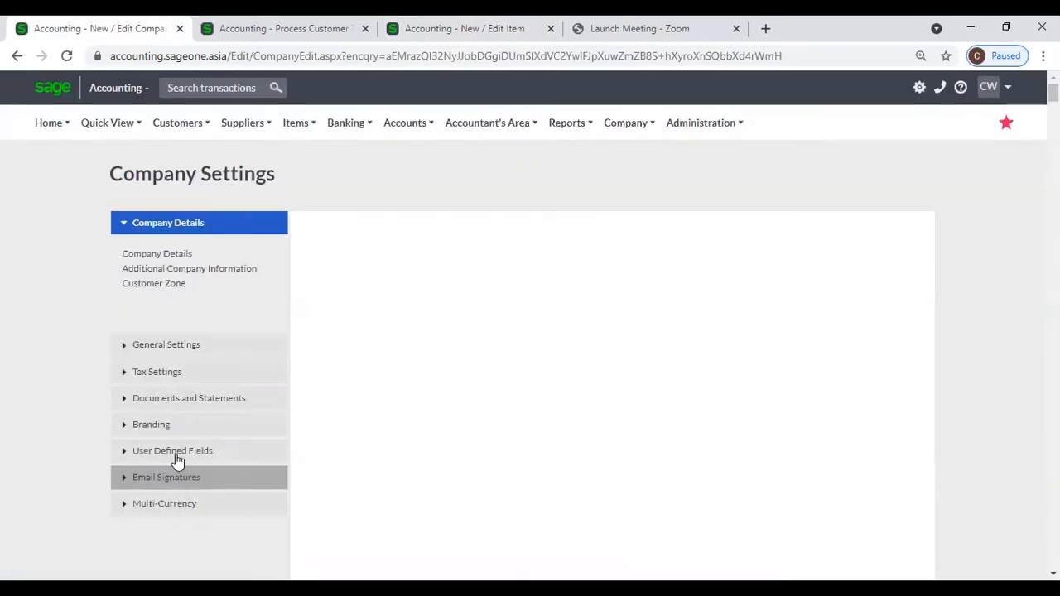
left_click(175, 456)
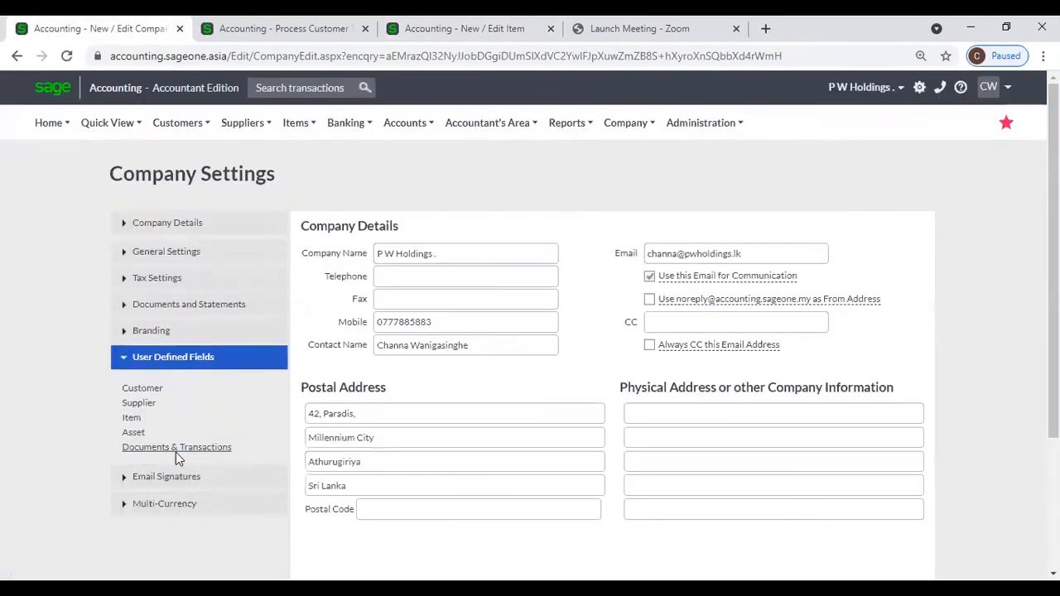
left_click(132, 418)
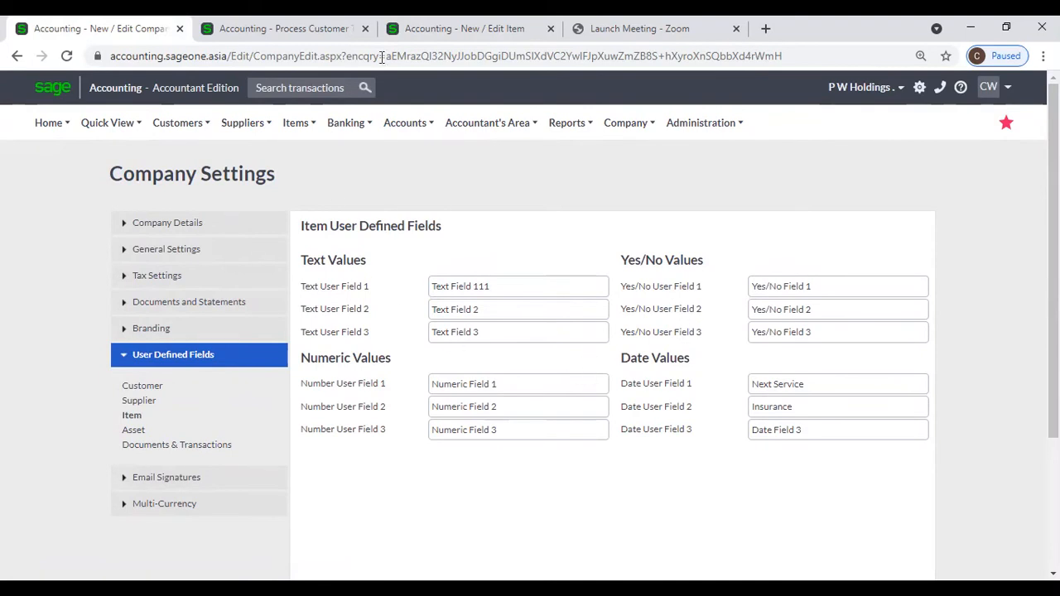
Return to the paracetamol syrup item and examine the monthly quantities in its purchases graph
left_click(390, 29)
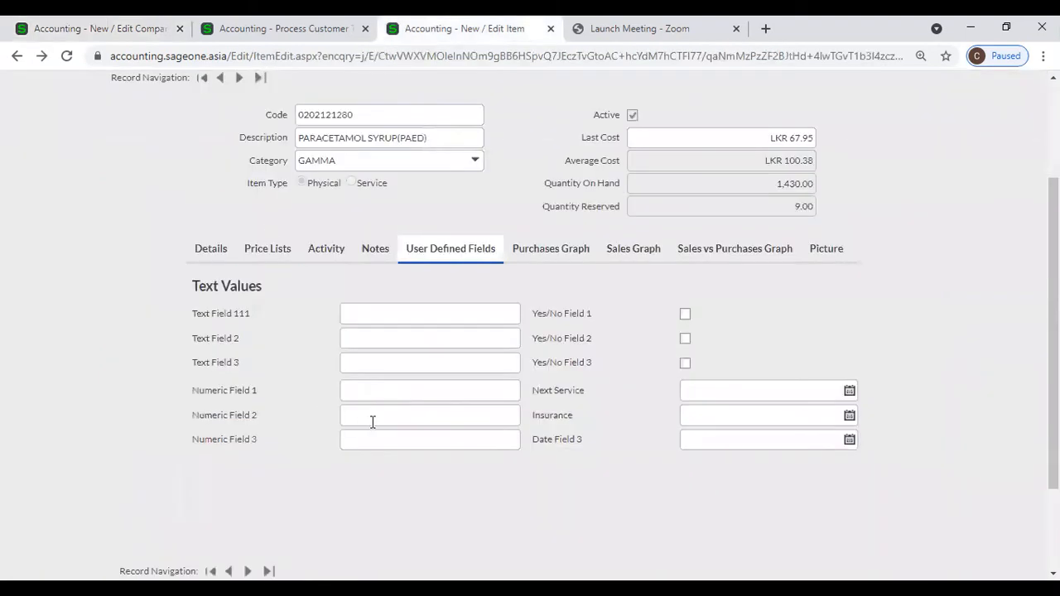
left_click(529, 256)
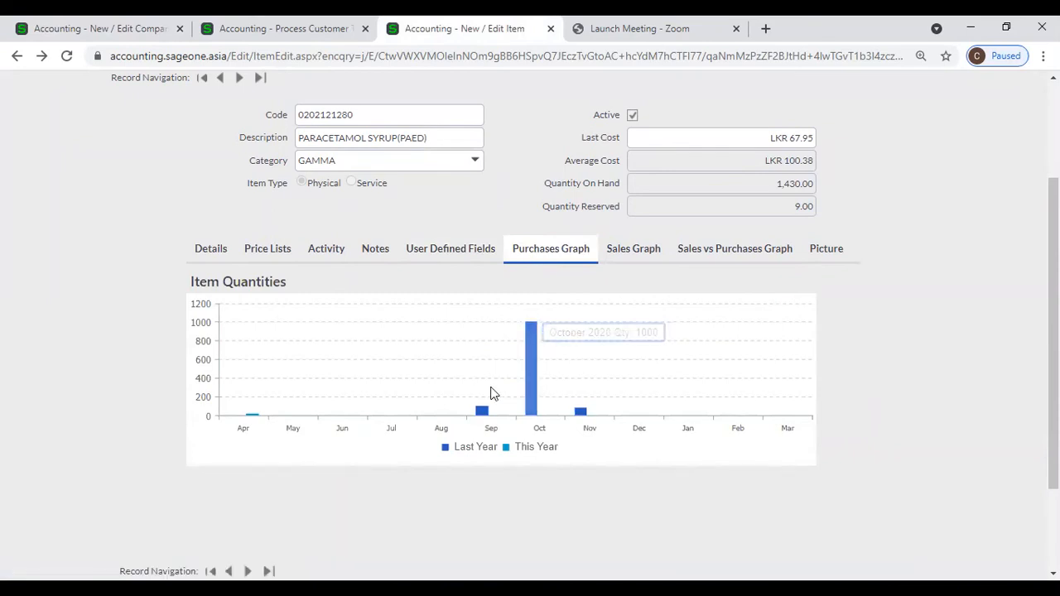
mouse_move(512, 400)
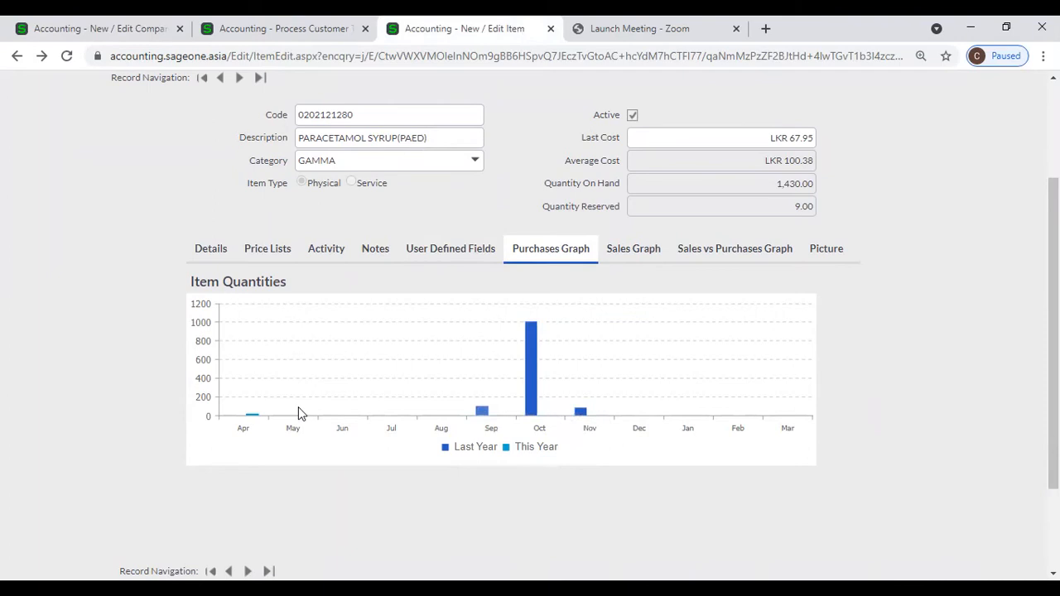
Drill down the item's sales graph to November 2020 and the invoices of day 18, and go back up a level
left_click(615, 251)
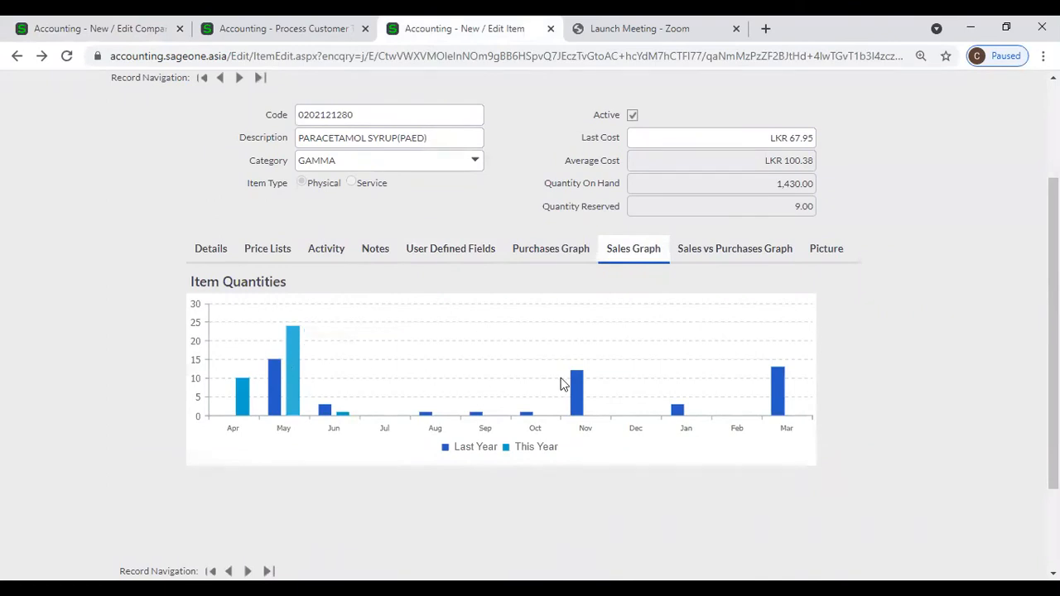
mouse_move(577, 404)
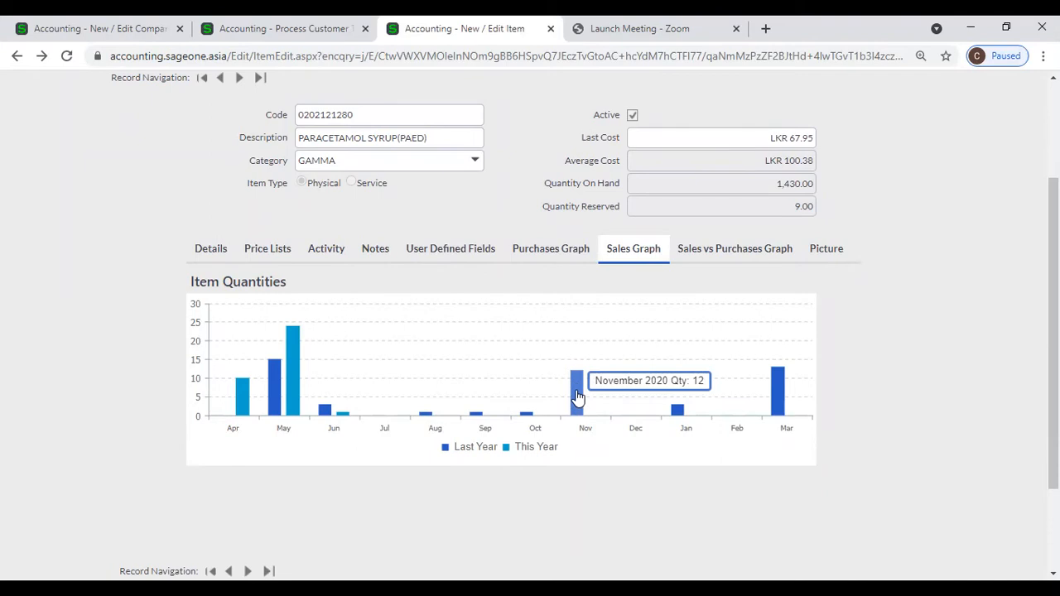
left_click(578, 398)
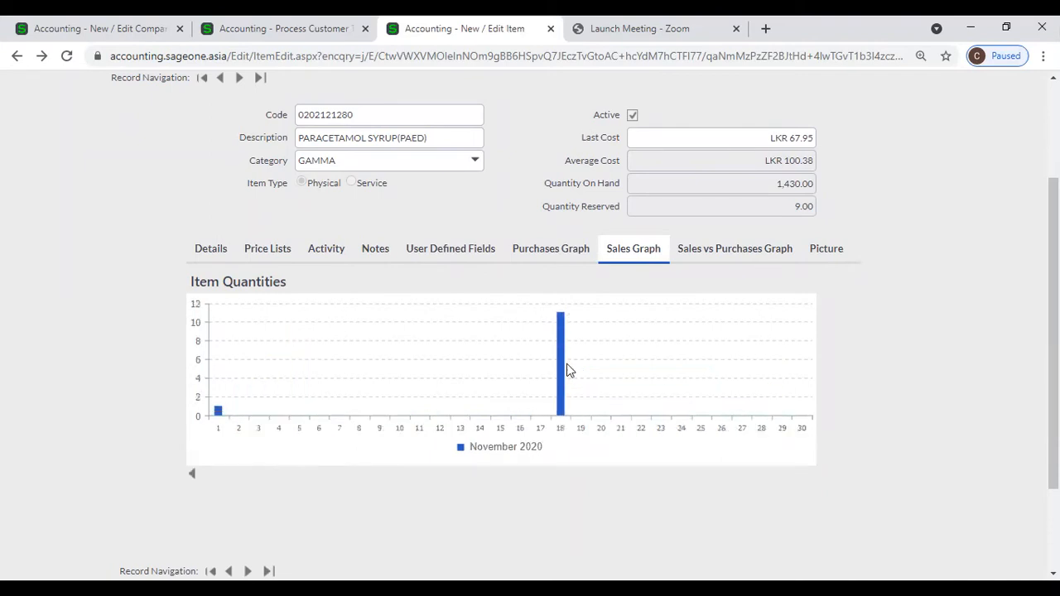
mouse_move(563, 364)
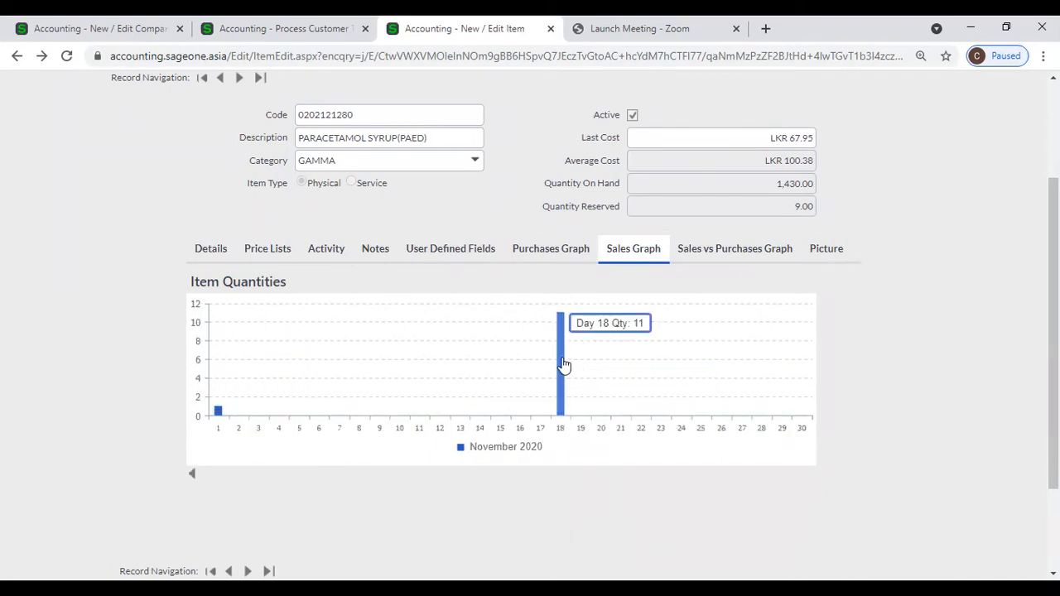
left_click(563, 364)
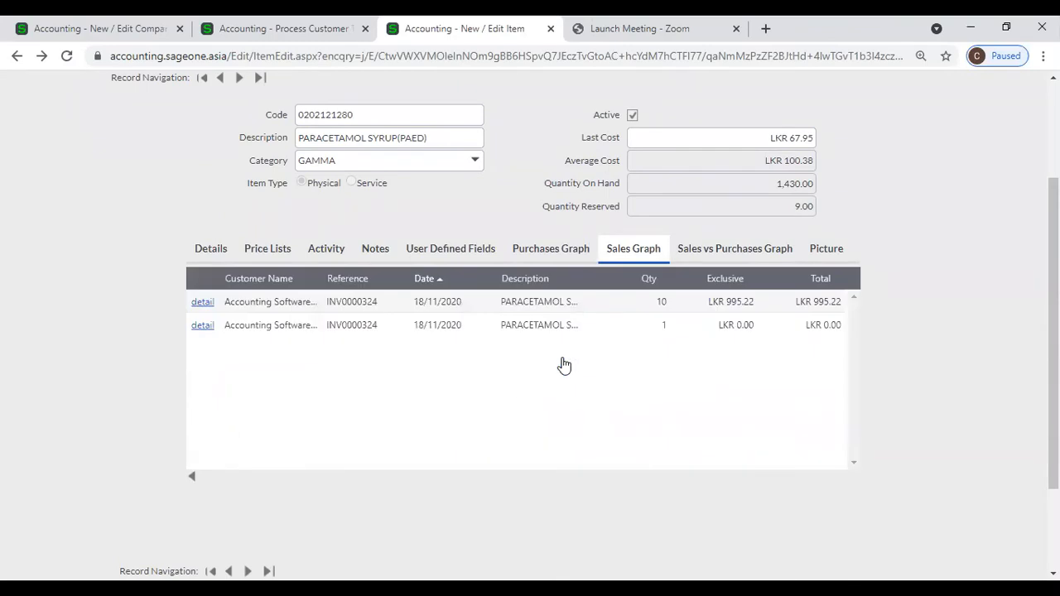
left_click(196, 479)
Compare the item's sales and purchases quantities in the combined graph, and view its item picture
left_click(704, 247)
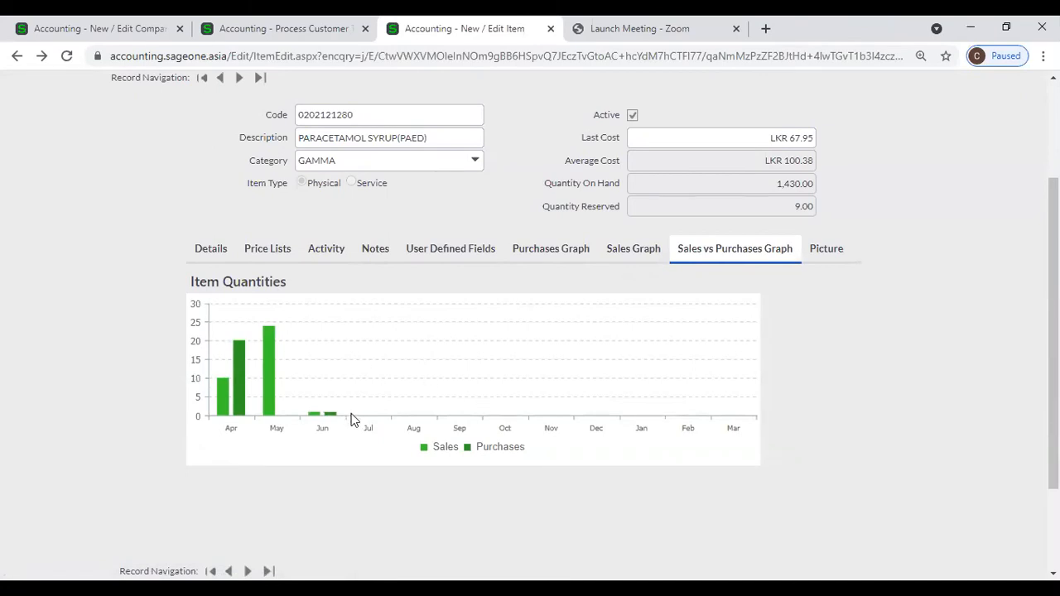
left_click(808, 261)
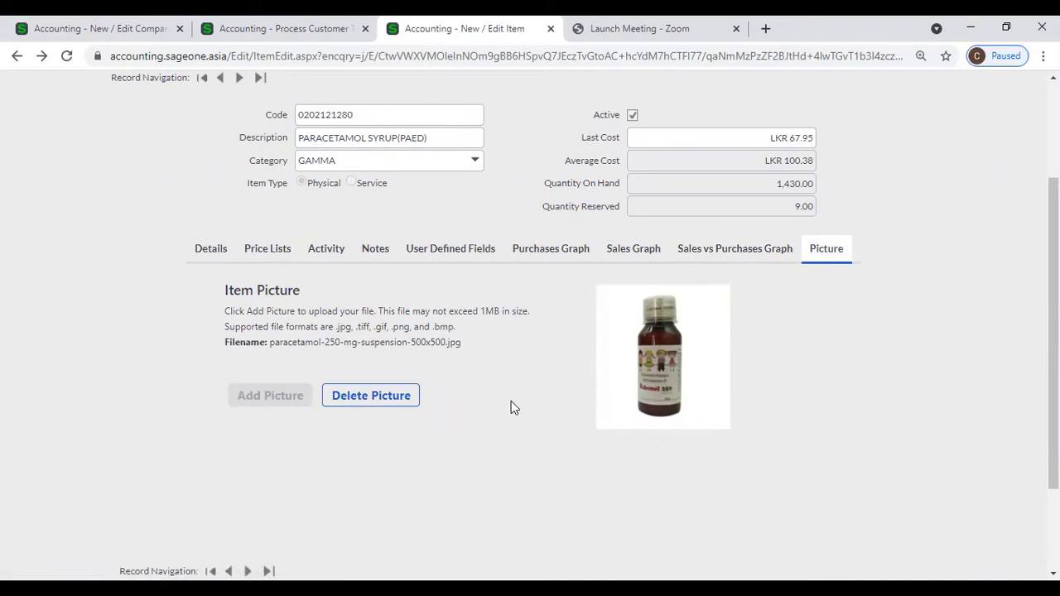
scroll(508, 402, "up", 2)
scroll(508, 405, "down", 4)
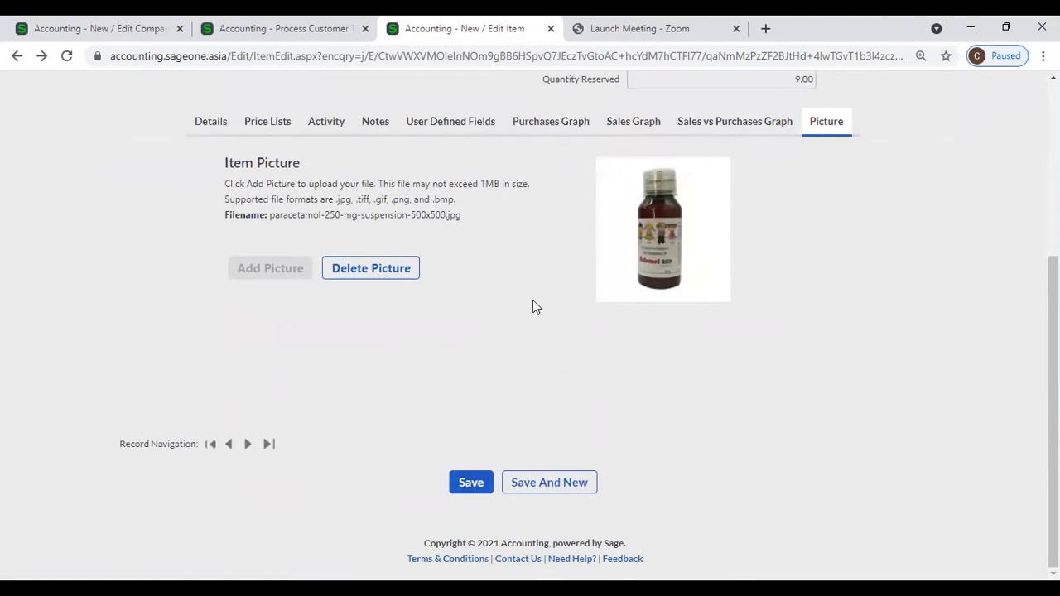
scroll(532, 305, "up", 4)
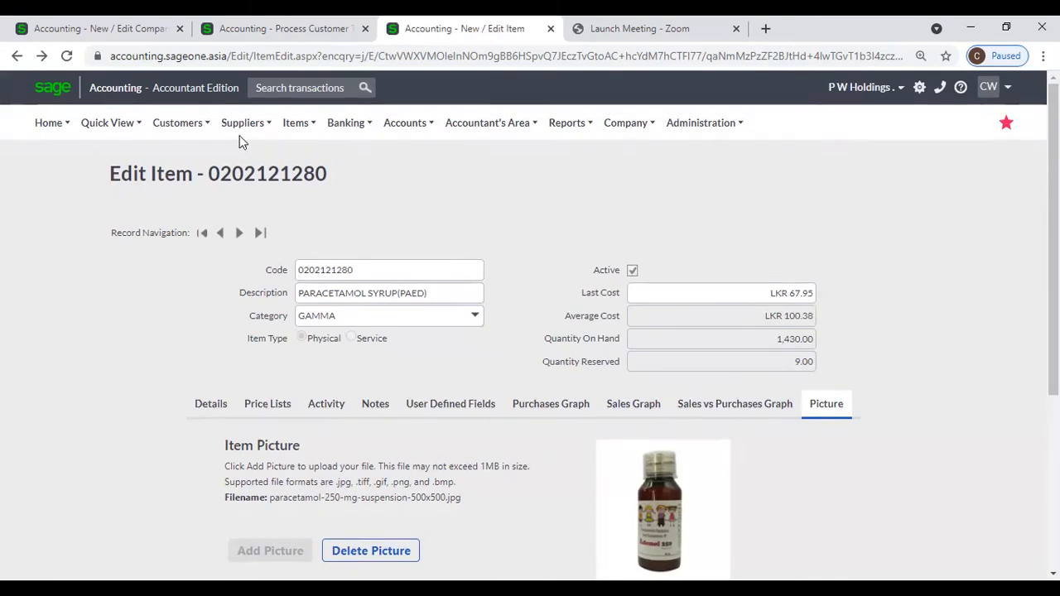
Leave the paracetamol syrup item and open the list of items
mouse_move(296, 125)
mouse_move(319, 184)
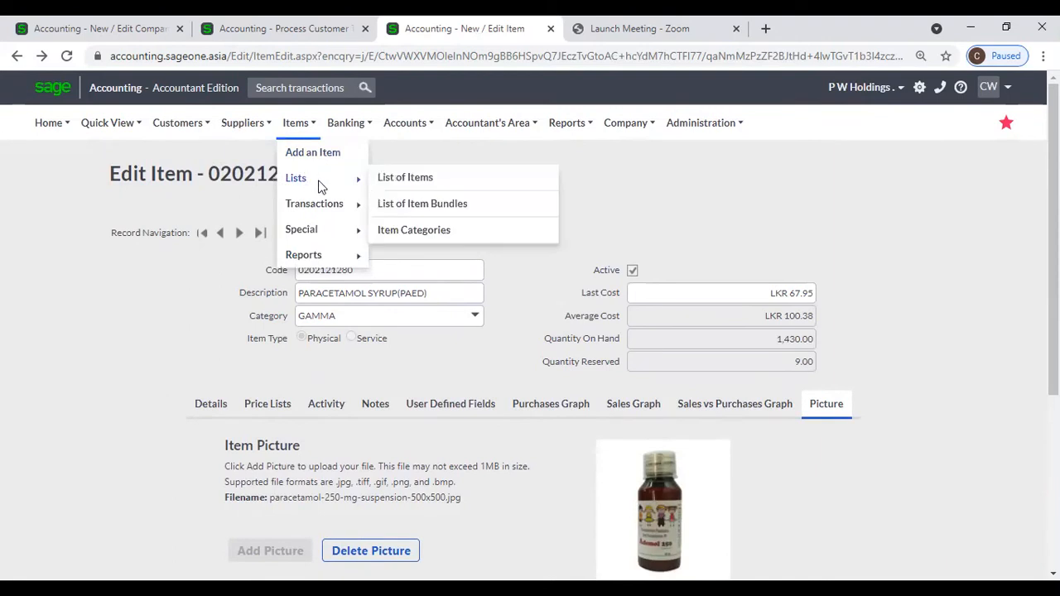
left_click(372, 181)
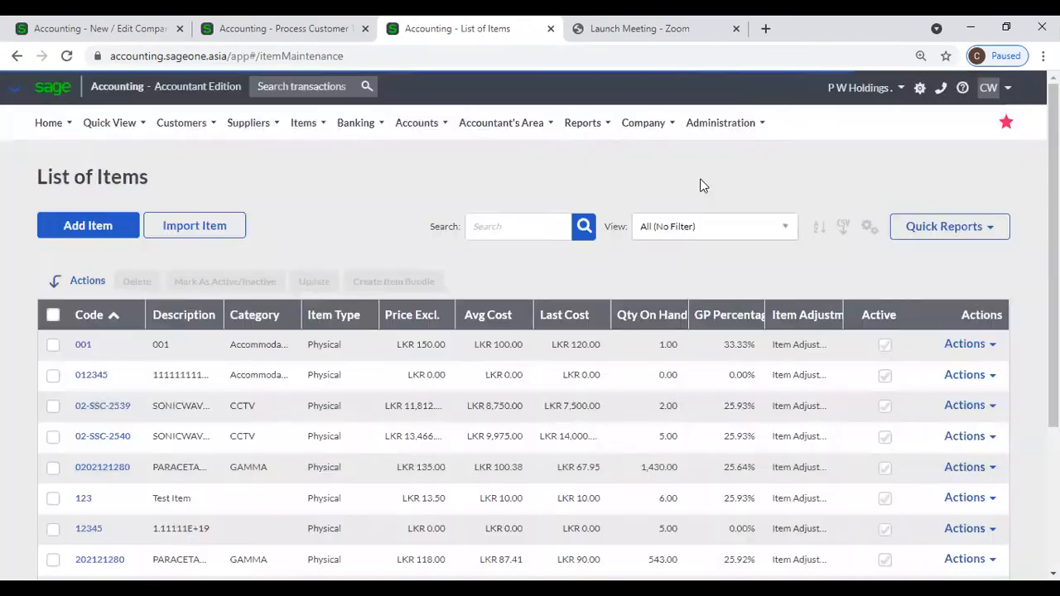
Close the company settings, unsaved tax invoice and Zoom pages, discarding the invoice and keeping only the list of items open
left_click(179, 28)
left_click(179, 28)
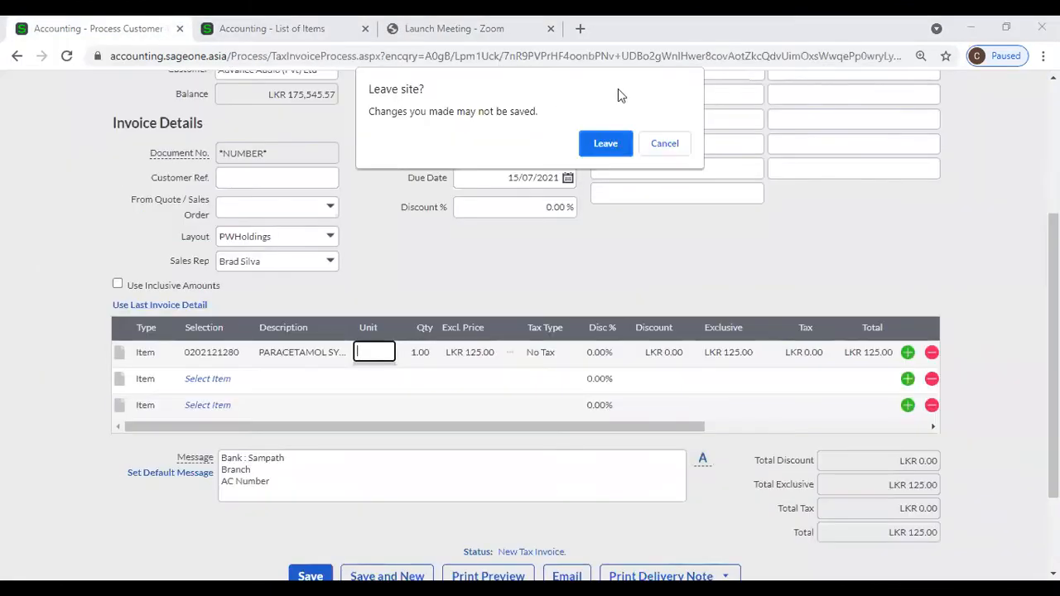
left_click(663, 146)
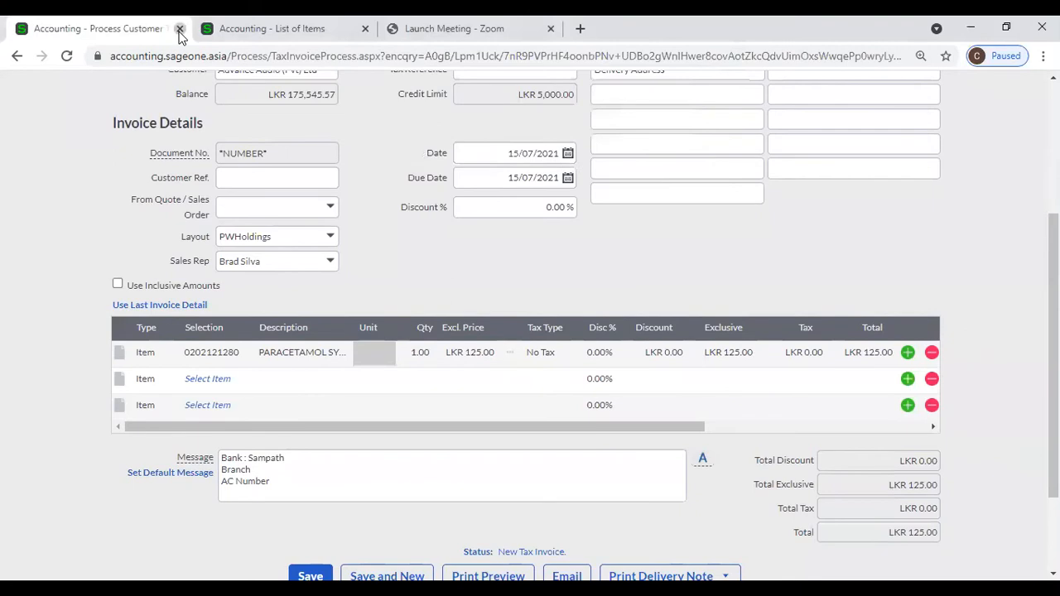
left_click(179, 28)
left_click(605, 170)
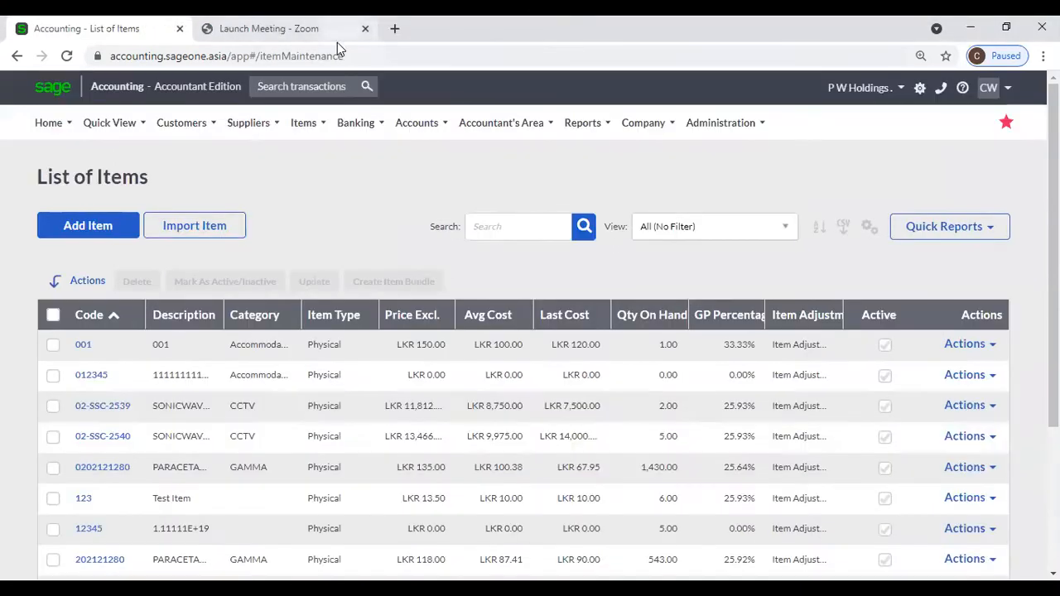
left_click(364, 29)
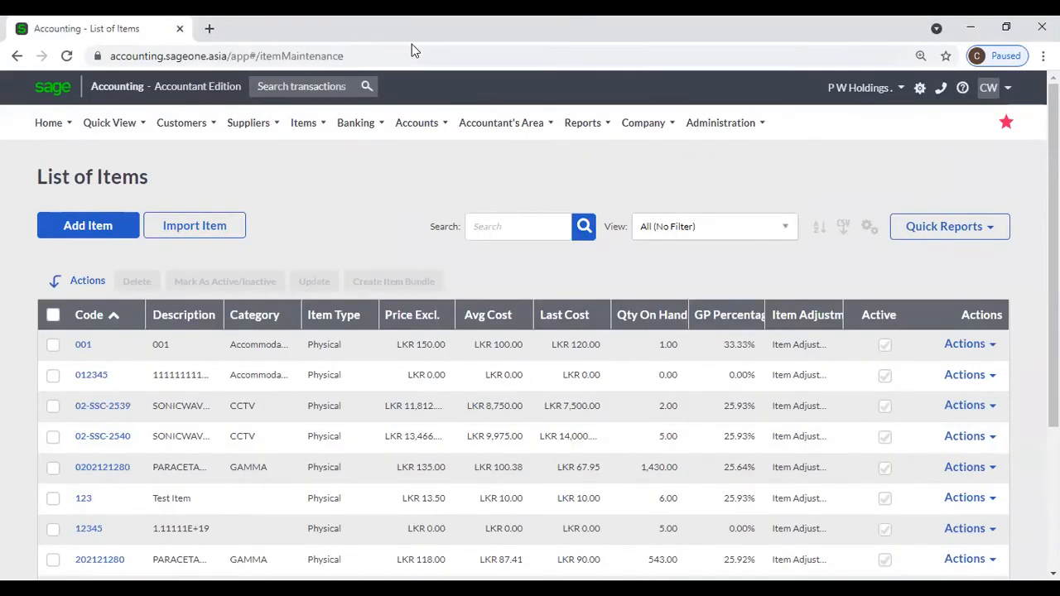
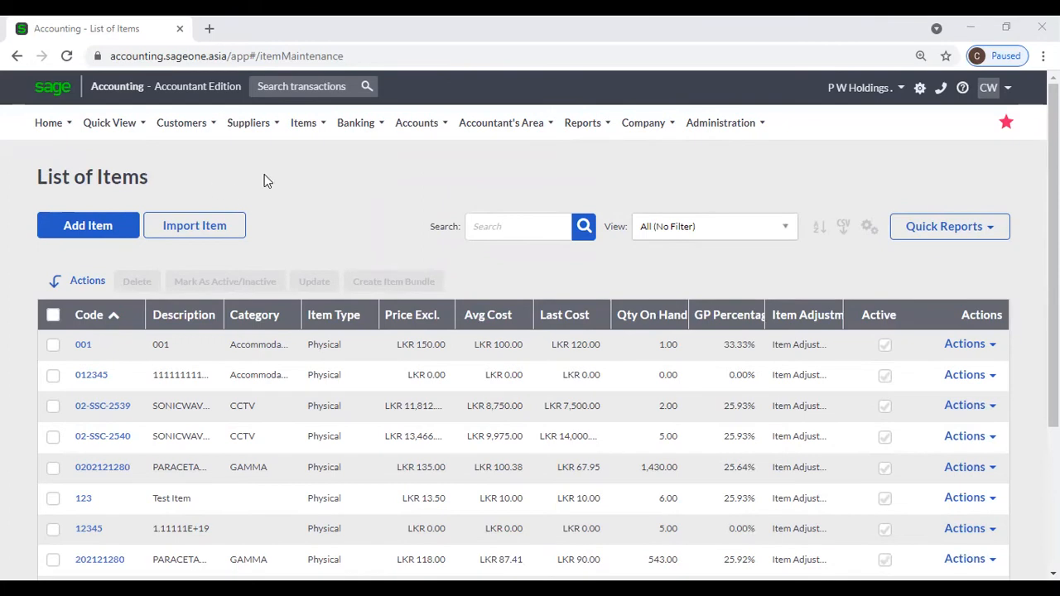
Customise the item list's grid to show the Sales Account column and hide the Item Adjustments Account column
mouse_move(315, 136)
mouse_move(310, 180)
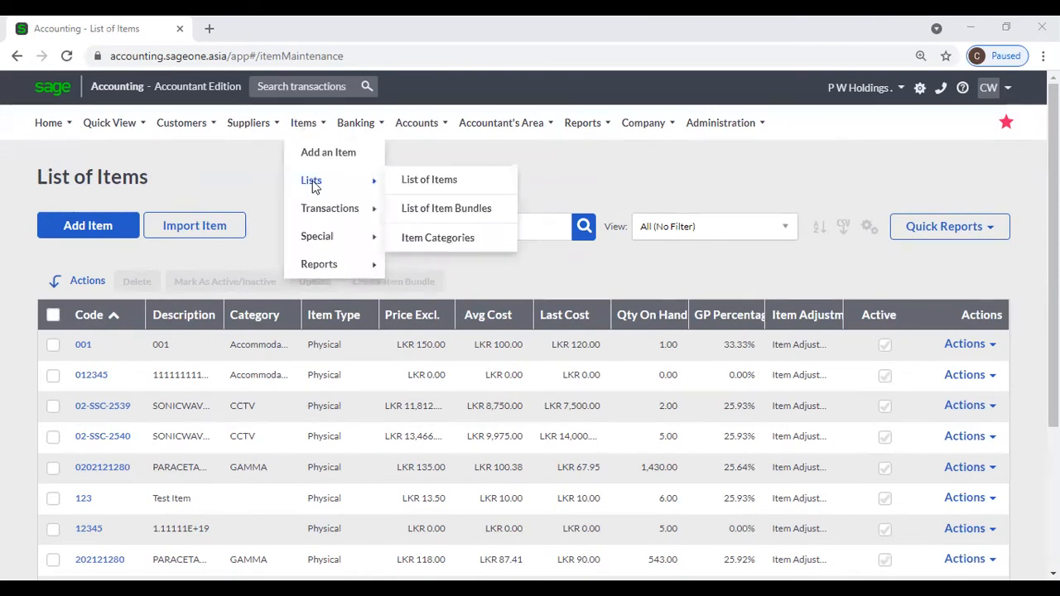
left_click(429, 179)
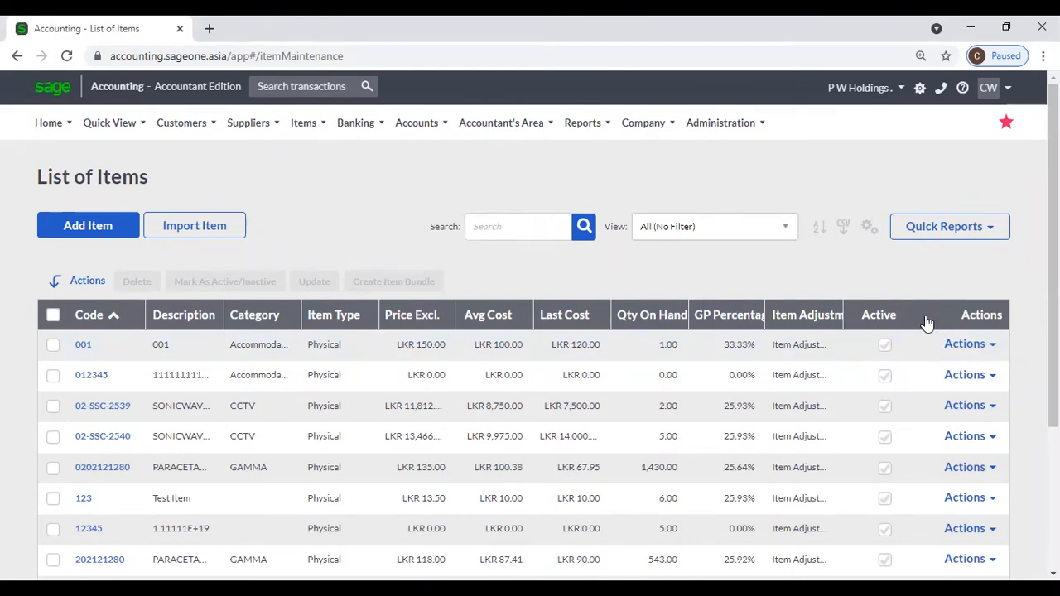
left_click(869, 230)
left_click(861, 252)
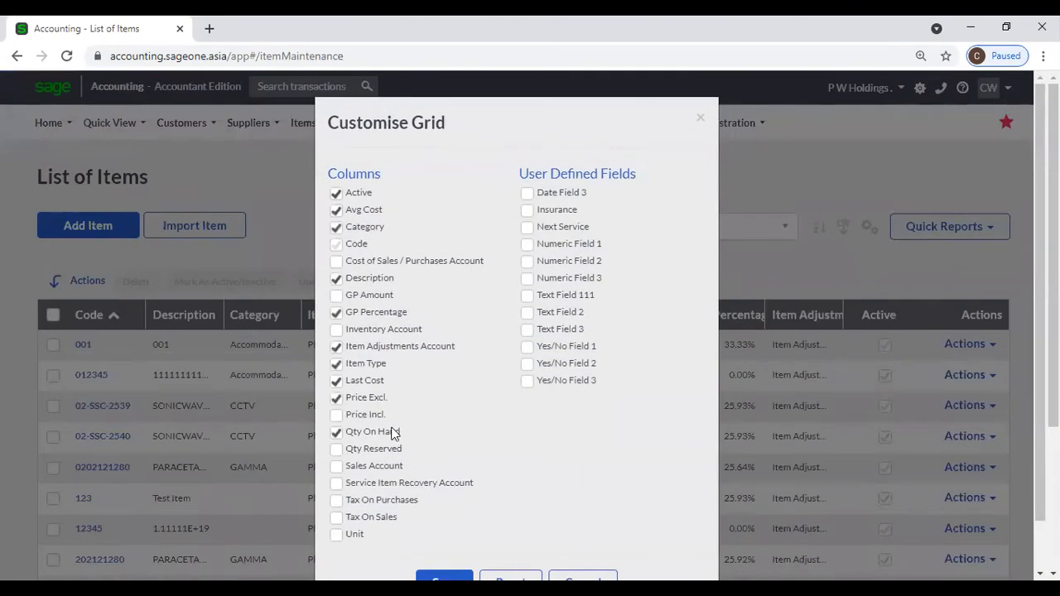
left_click(336, 467)
left_click(335, 347)
scroll(501, 457, "down", 1)
left_click(447, 529)
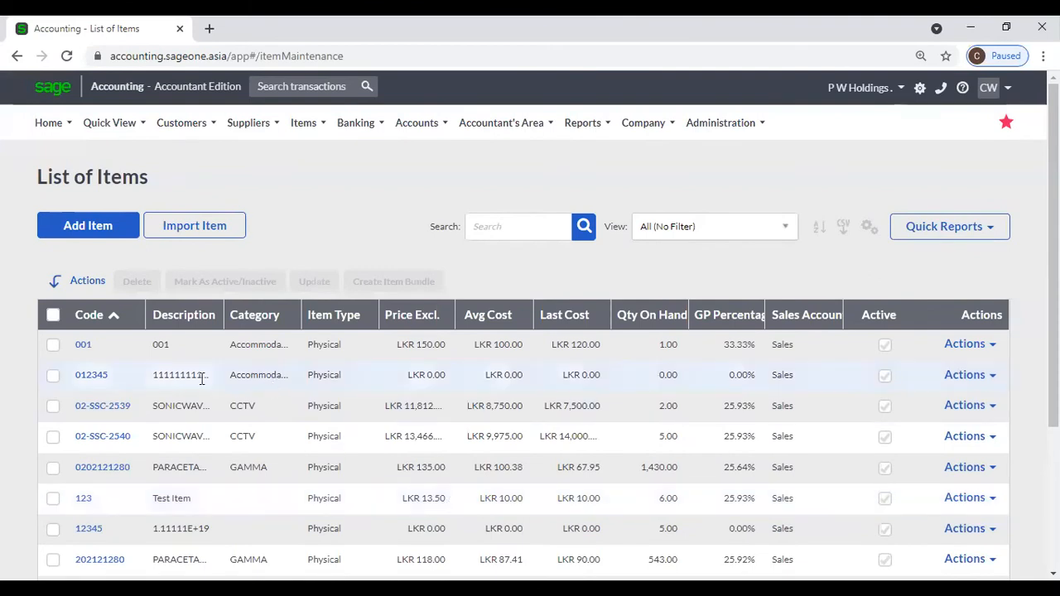
Sort the items by code and by exclusive price in both directions, and return to ascending code order
left_click(126, 313)
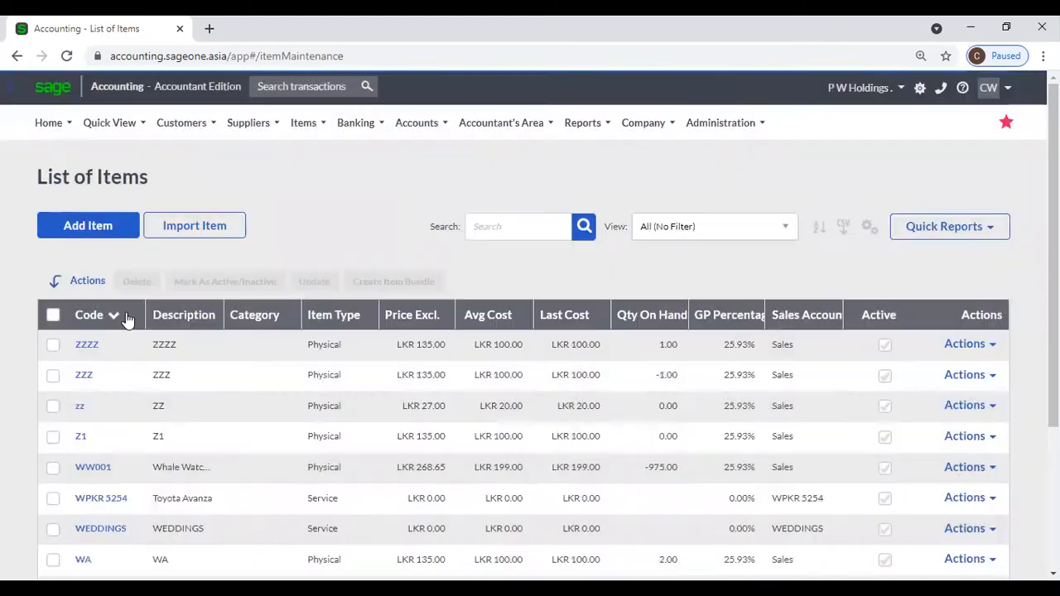
left_click(126, 314)
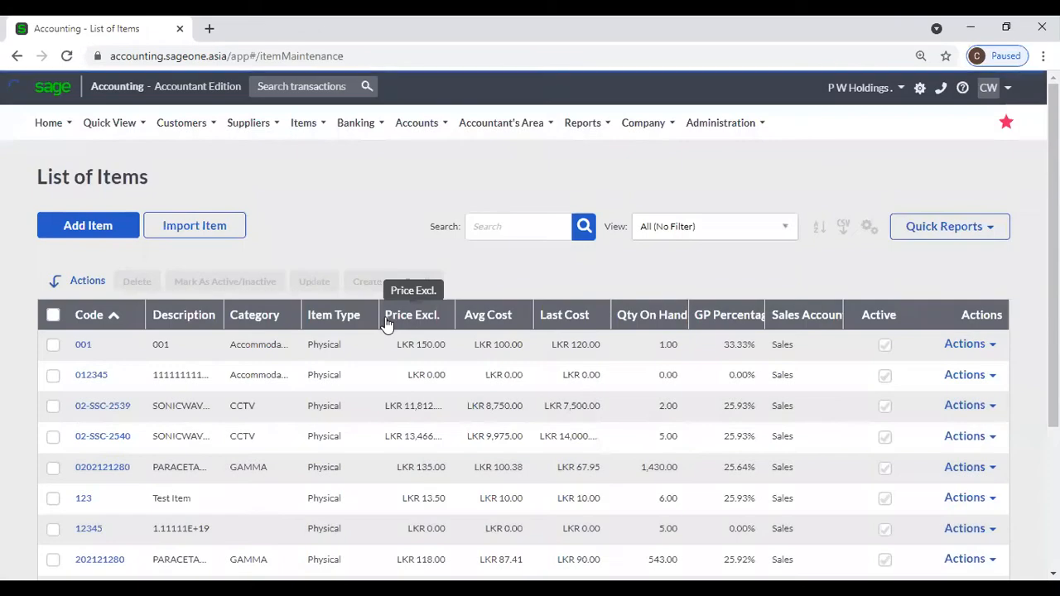
left_click(386, 317)
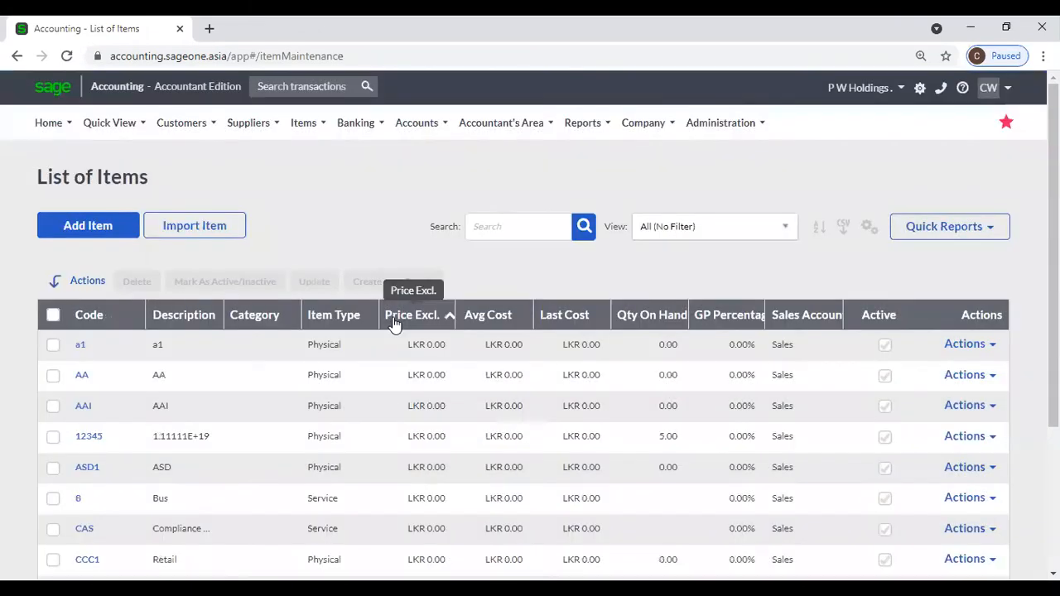
left_click(394, 322)
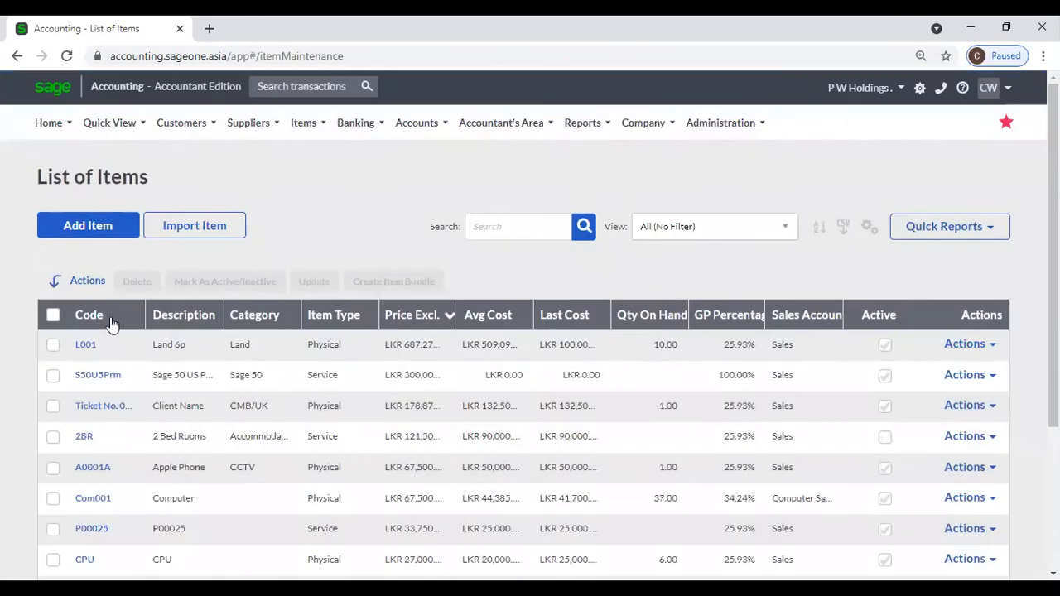
left_click(112, 322)
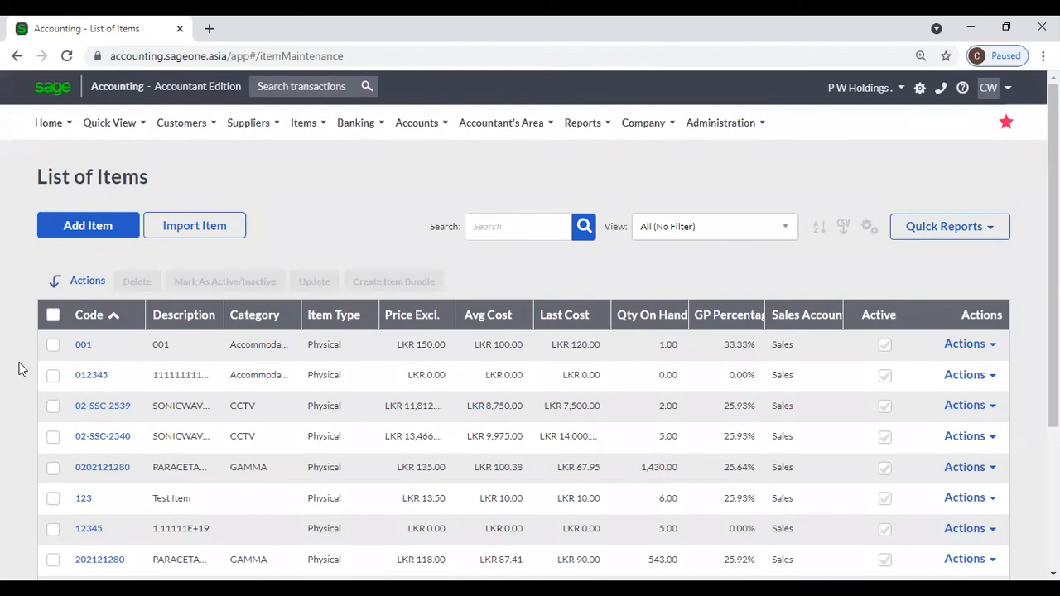
Select item 001 and try clearing Active in its active/inactive update, cancelling without saving
left_click(53, 348)
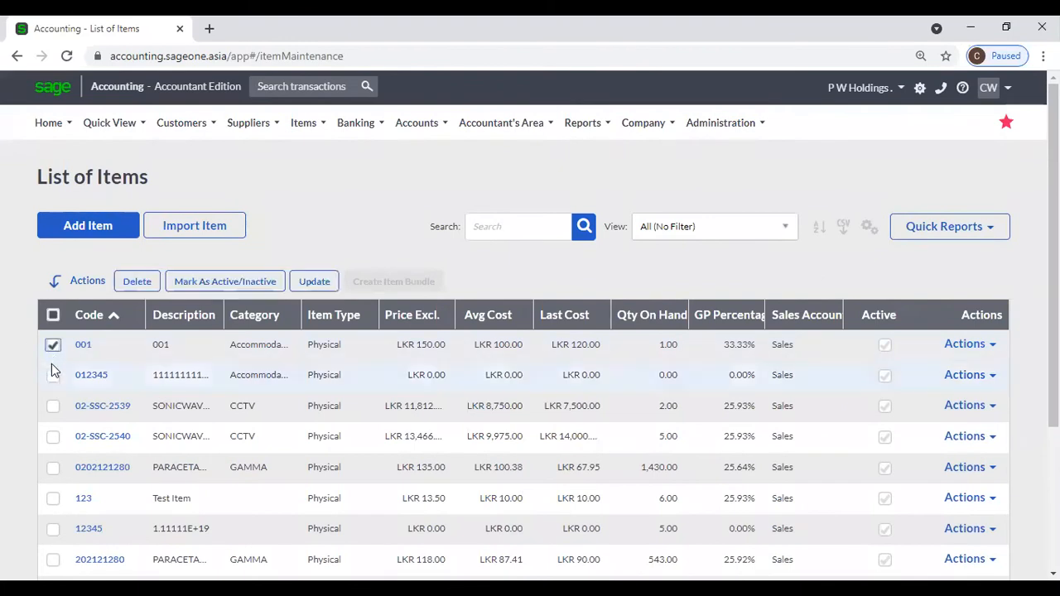
left_click(53, 377)
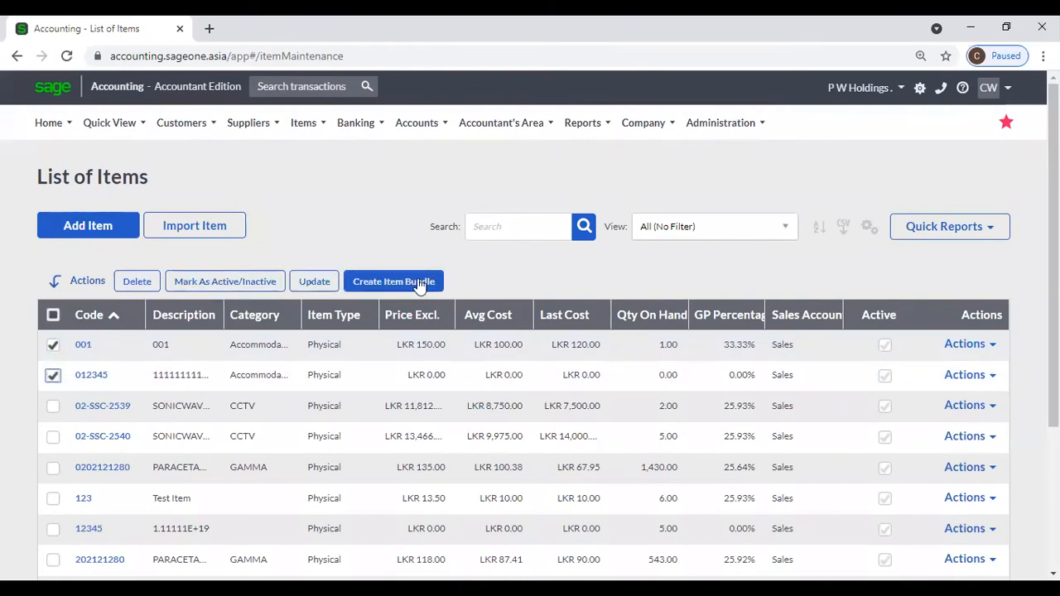
left_click(53, 378)
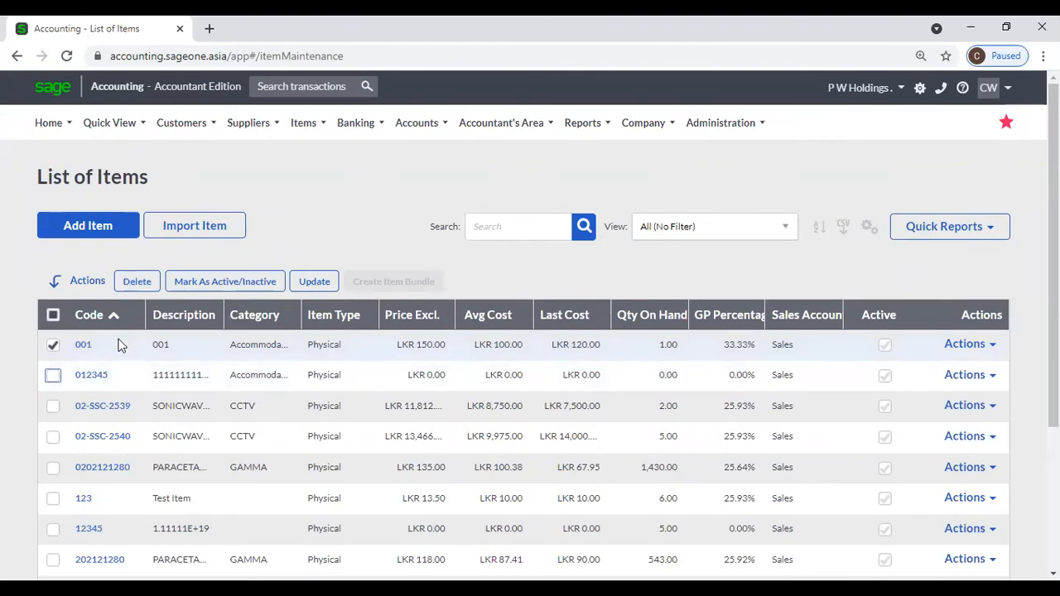
left_click(189, 282)
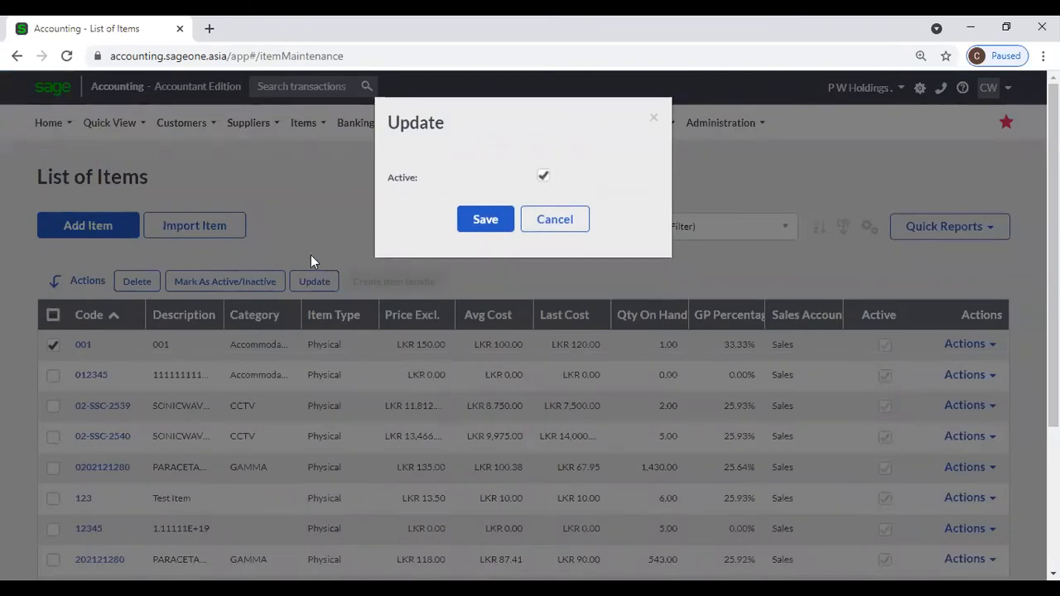
left_click(543, 178)
left_click(553, 221)
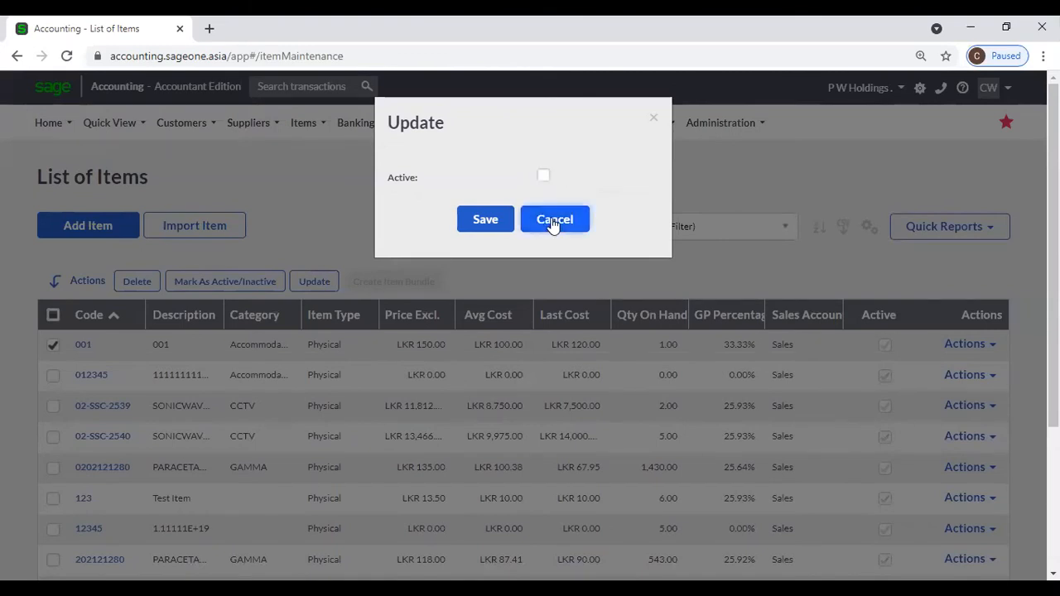
Open the bulk category update for item 001 only and close it without saving
left_click(53, 377)
left_click(53, 377)
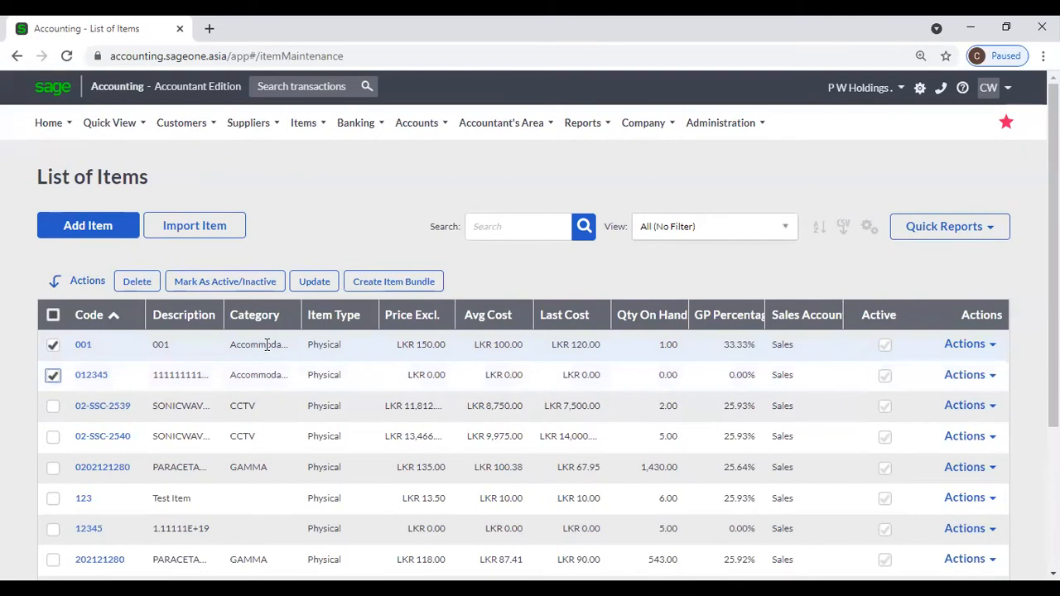
left_click(53, 375)
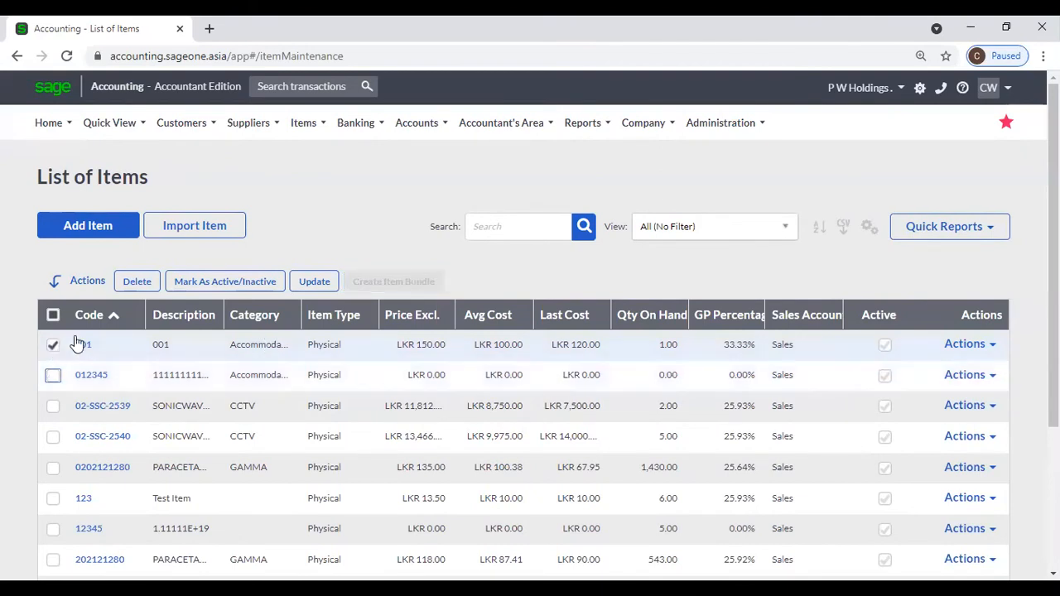
left_click(306, 283)
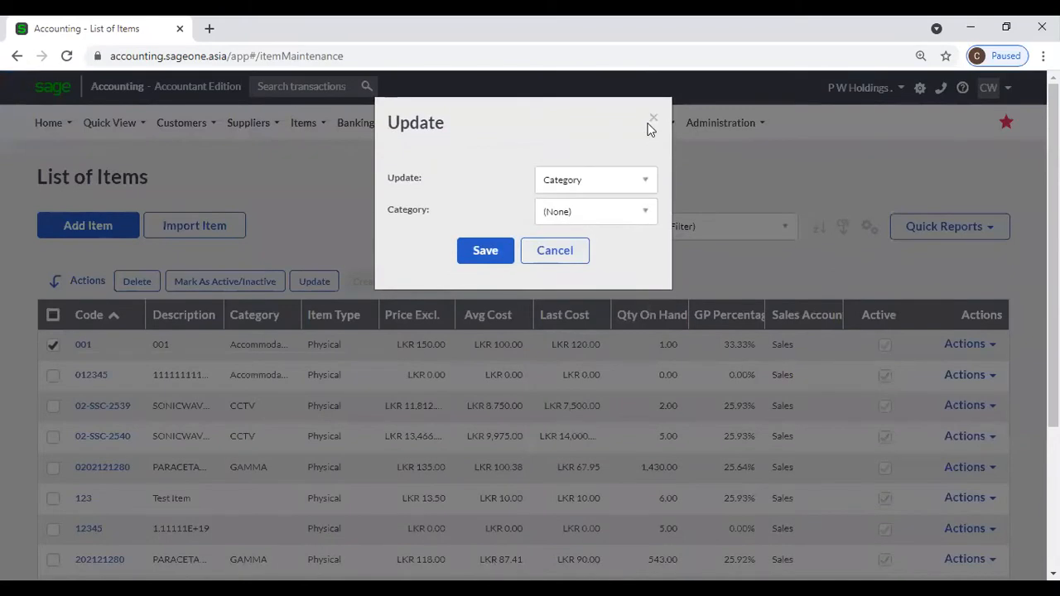
left_click(653, 121)
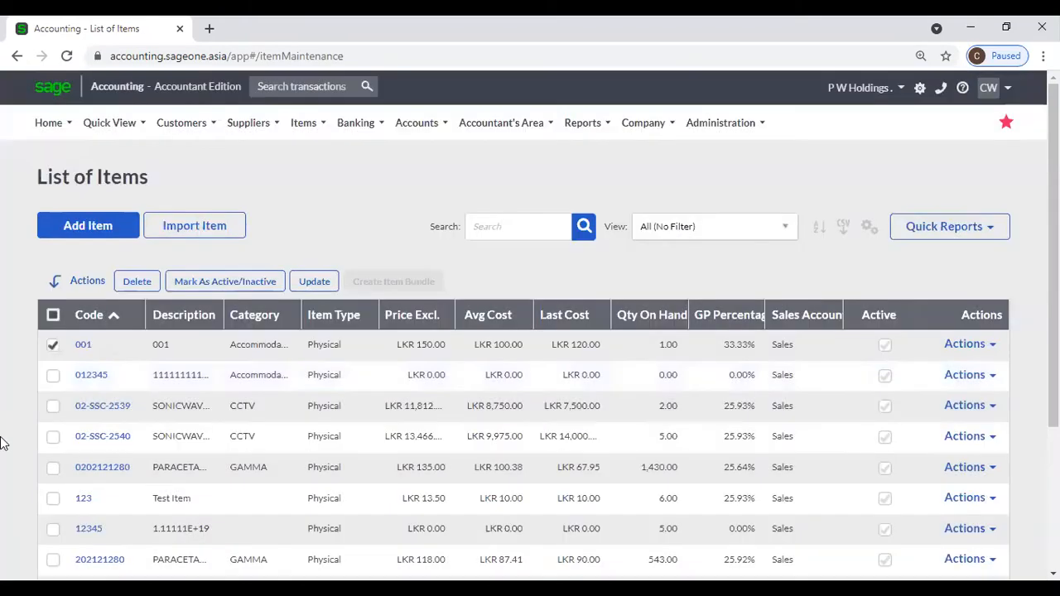
Update the category of items 001 and 012345 together to Category1 and return to the list of items
left_click(53, 377)
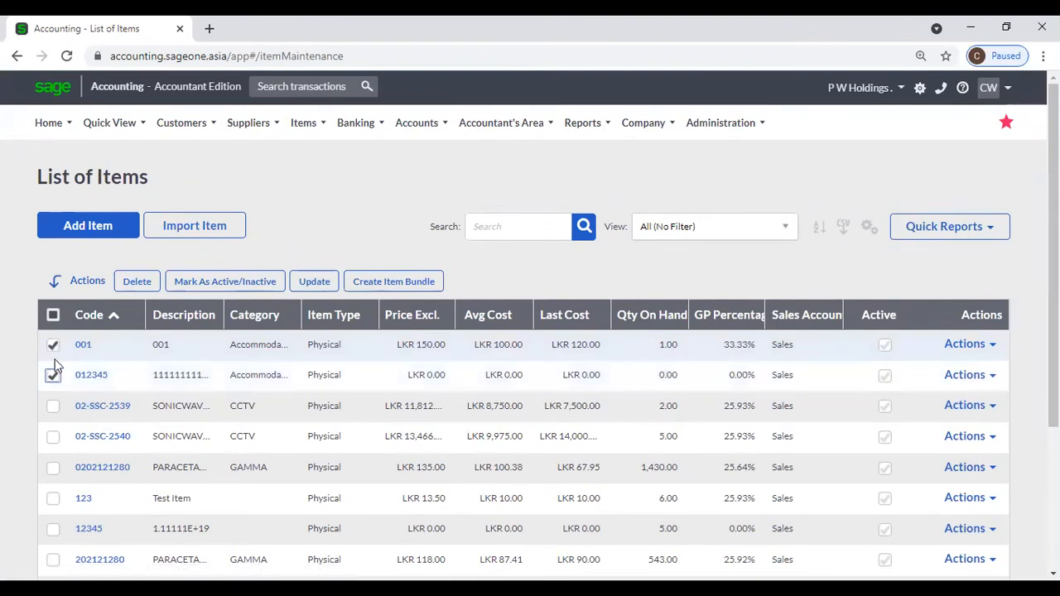
left_click(314, 281)
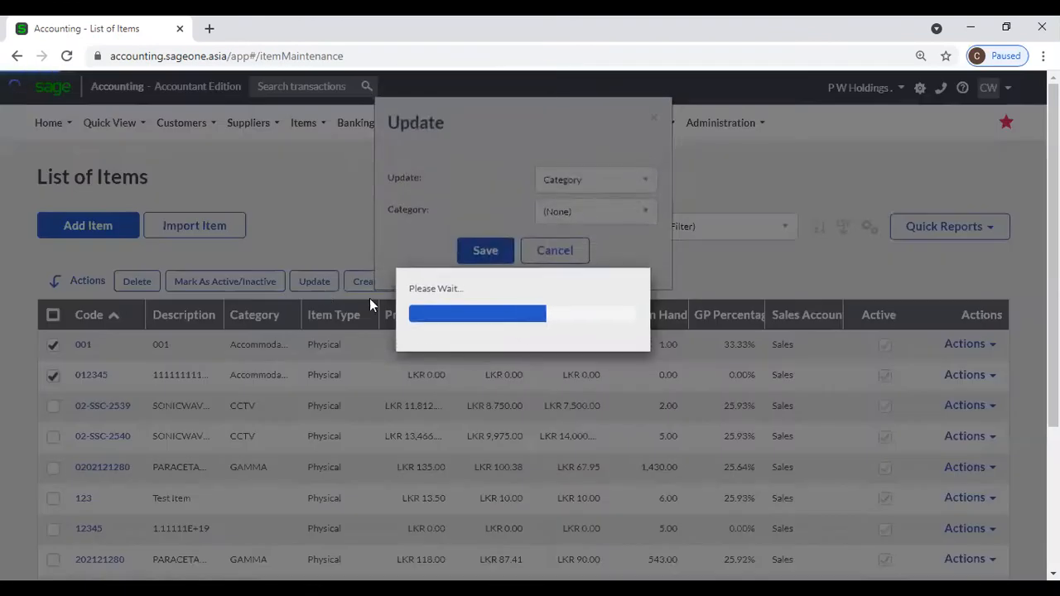
left_click(602, 190)
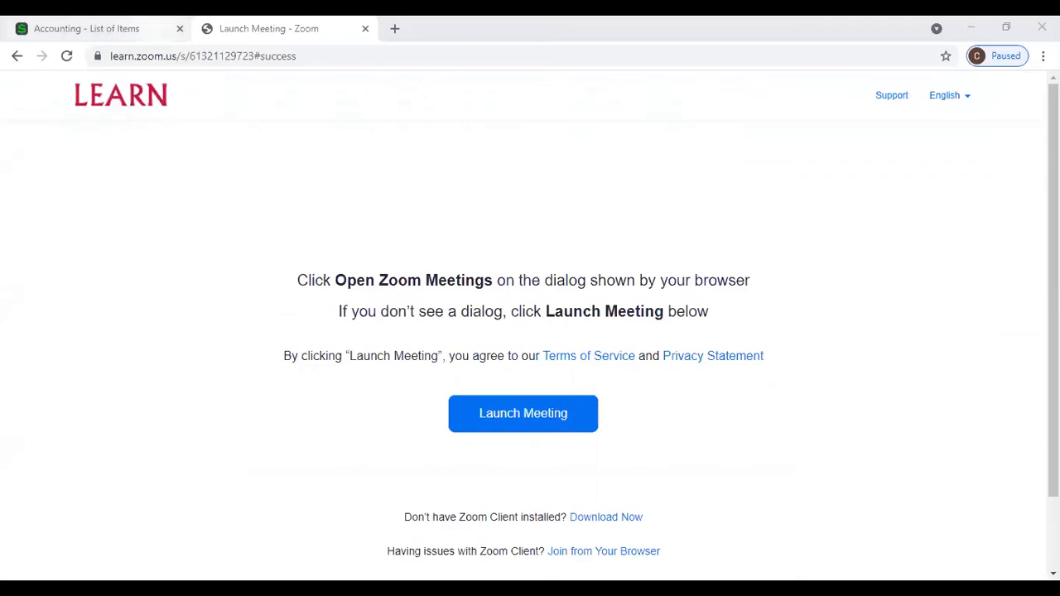
key("ctrl+1")
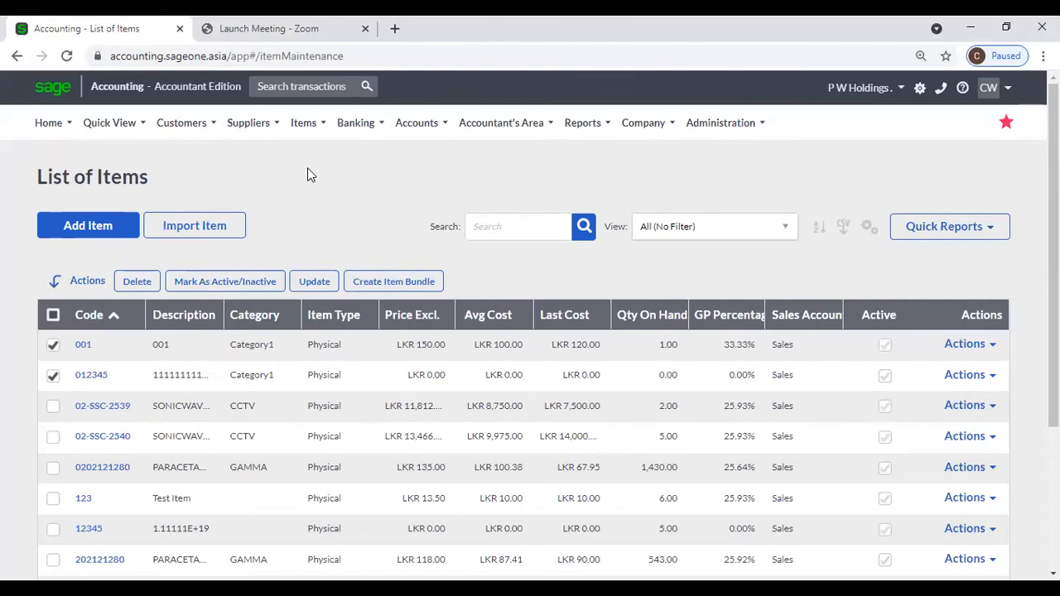
Open the list of item bundles and duplicate it in a second browser tab
mouse_move(303, 135)
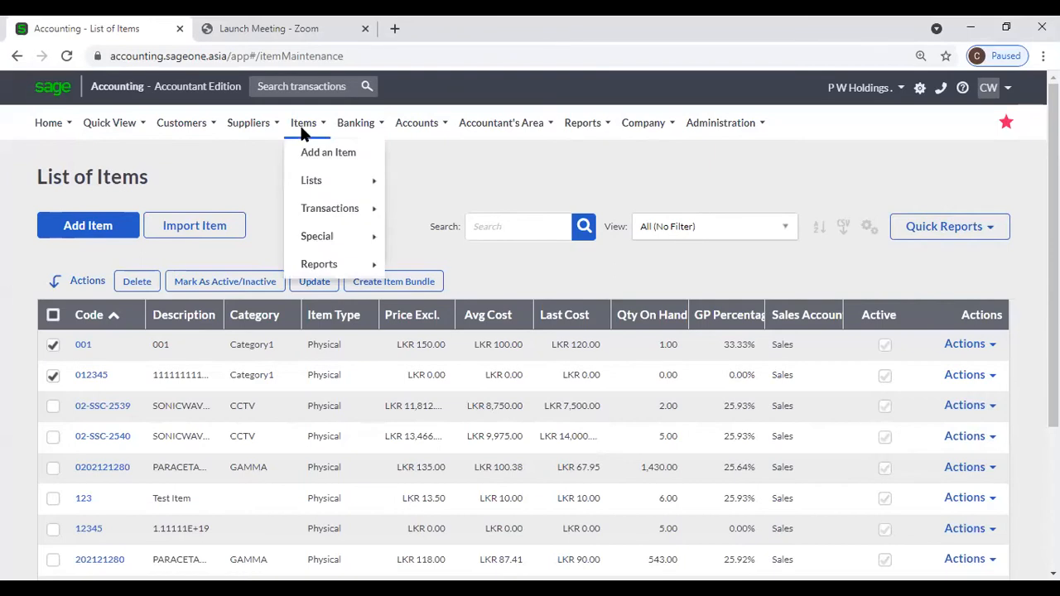
mouse_move(329, 189)
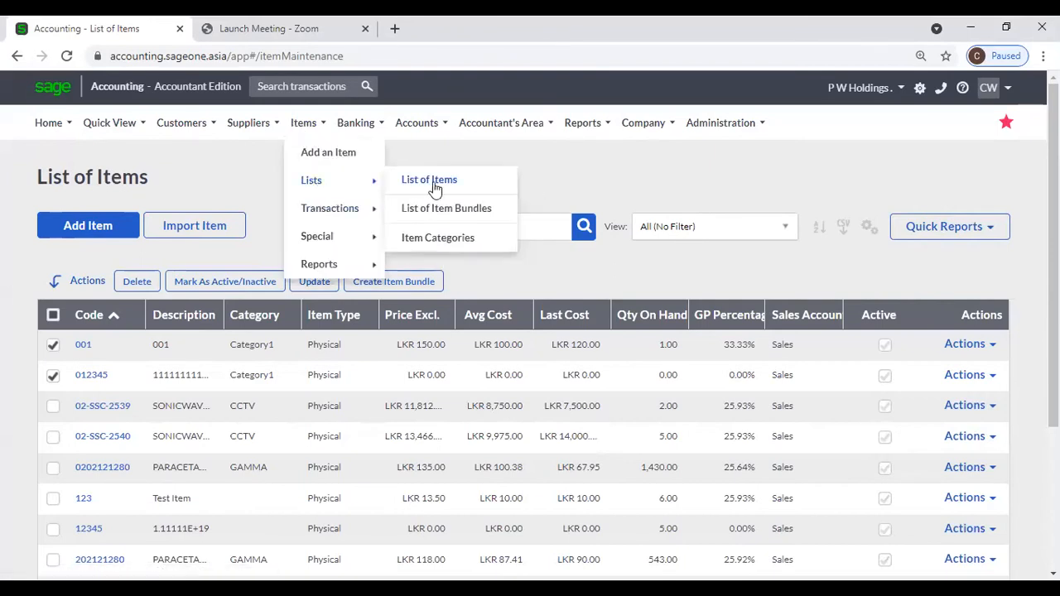
left_click(440, 211)
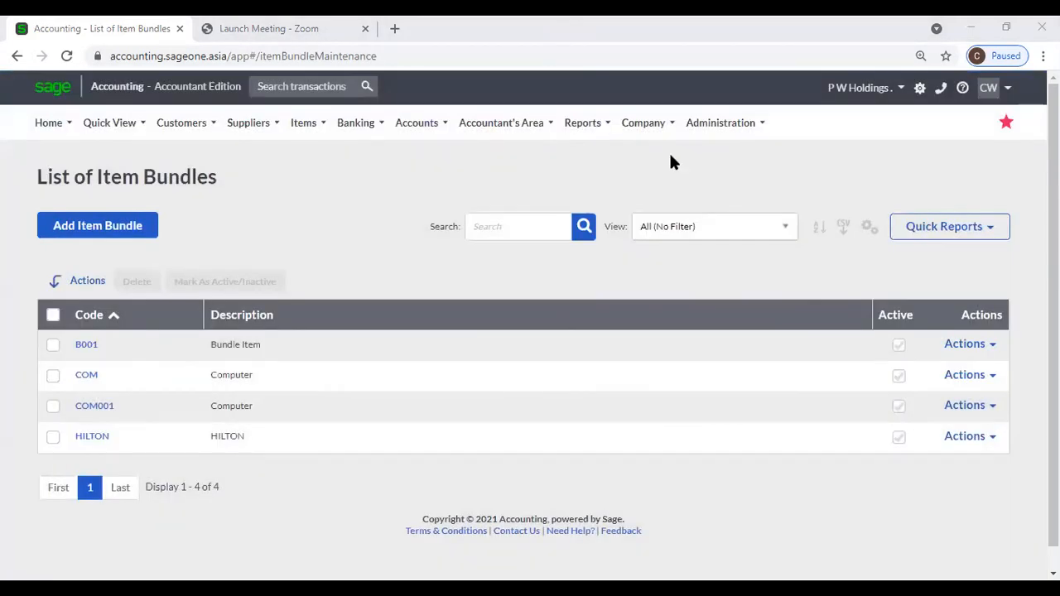
left_click(256, 193)
right_click(64, 25)
left_click(101, 137)
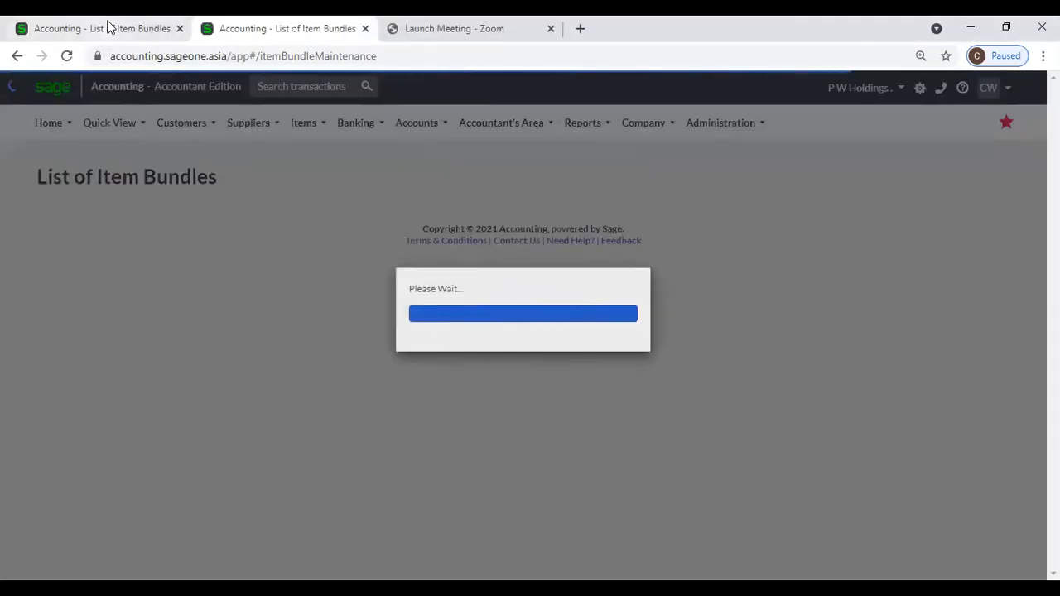
Open the customer quotes in the original browser tab and start a new quote
left_click(110, 30)
left_click(168, 122)
mouse_move(190, 187)
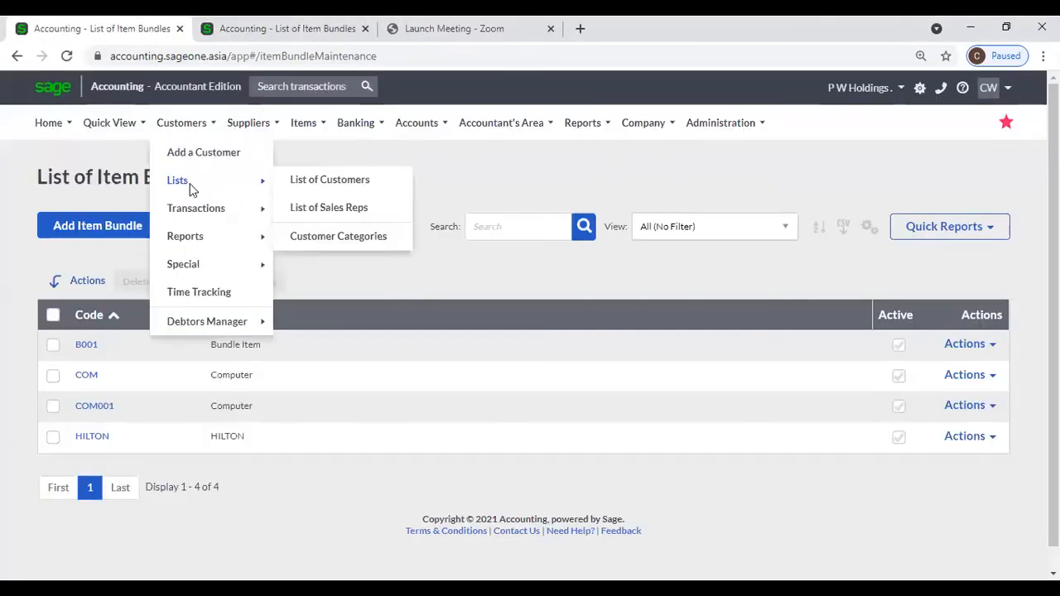
mouse_move(199, 212)
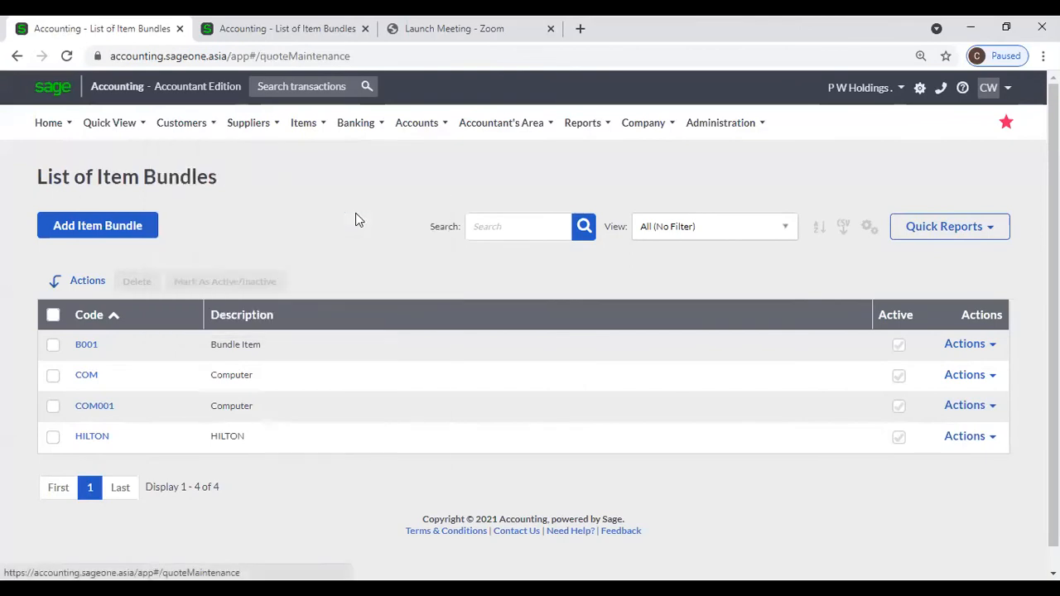
left_click(355, 217)
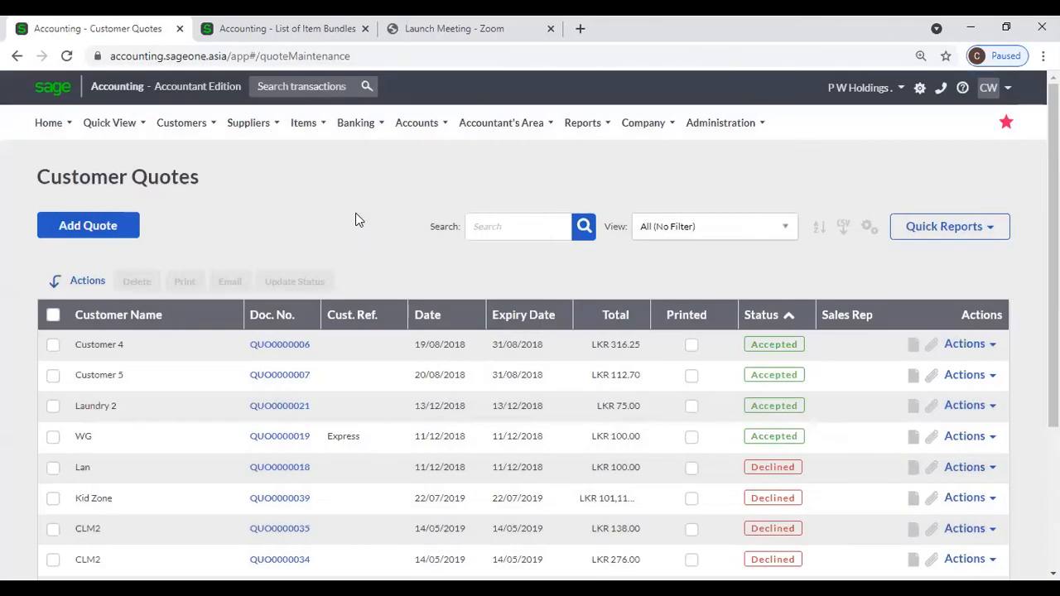
left_click(88, 225)
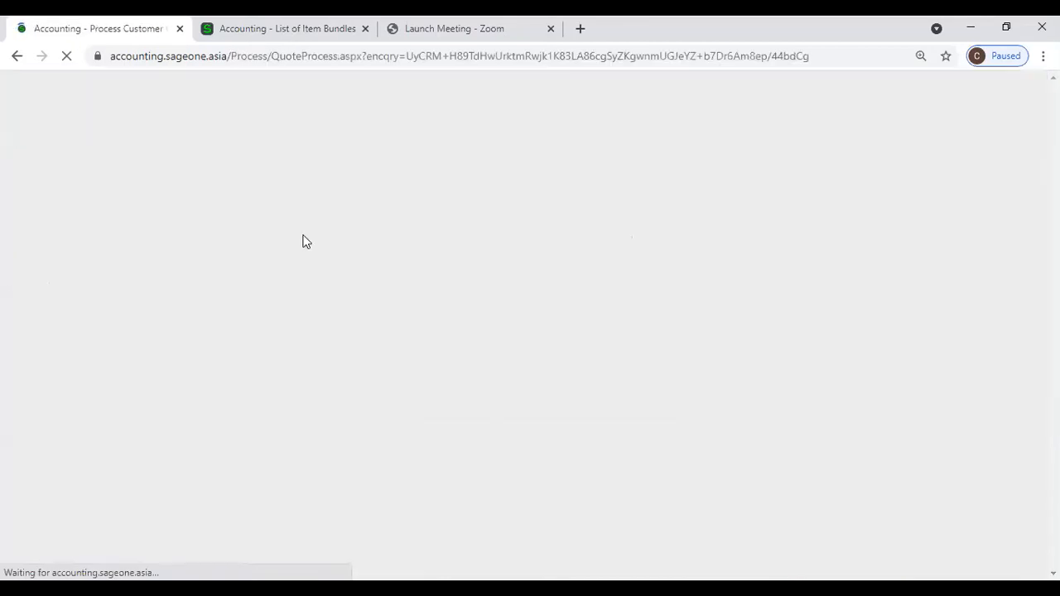
Set the quote's first line to type Bundle and select the bundle COM - Computer
scroll(294, 331, "down", 1)
scroll(294, 337, "down", 2)
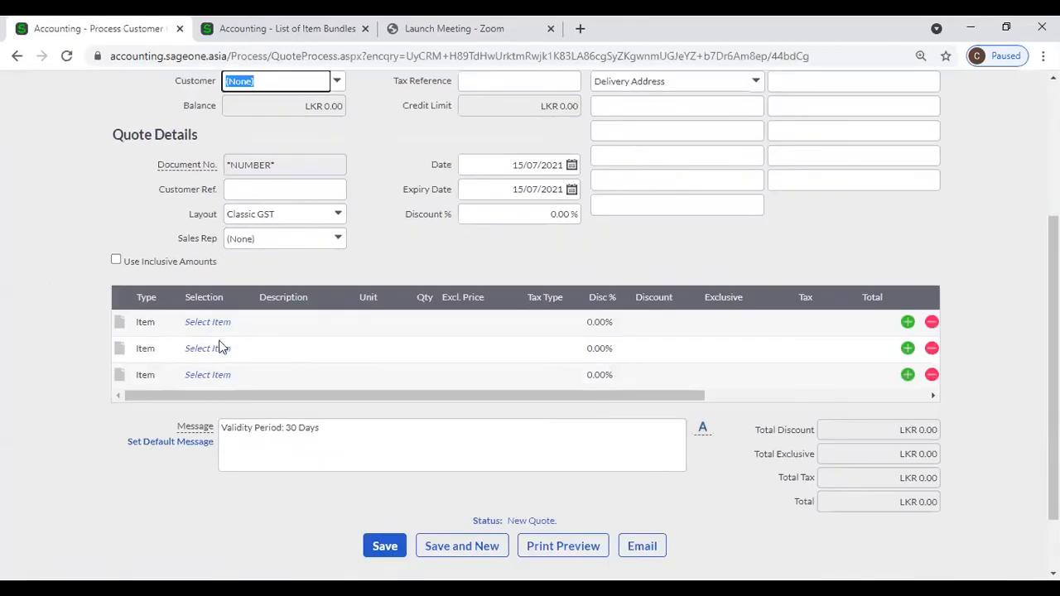
left_click(159, 331)
left_click(170, 328)
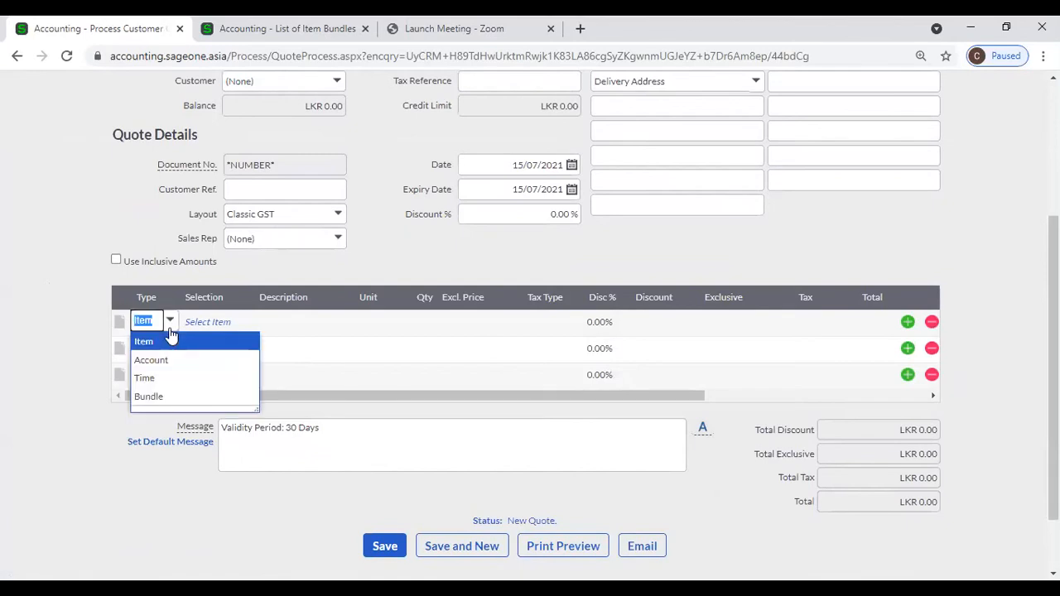
left_click(149, 397)
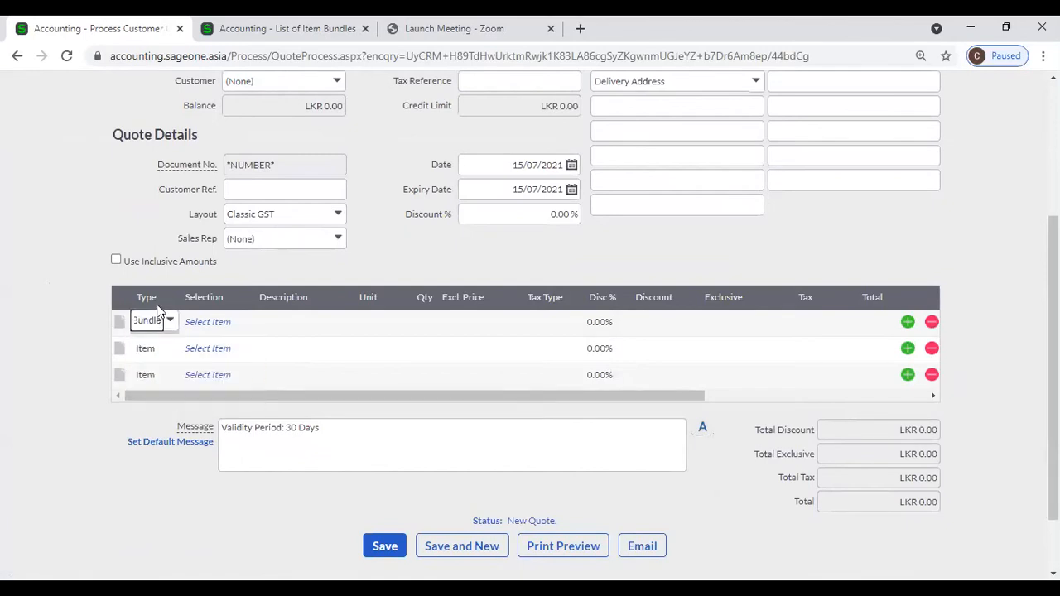
left_click(238, 321)
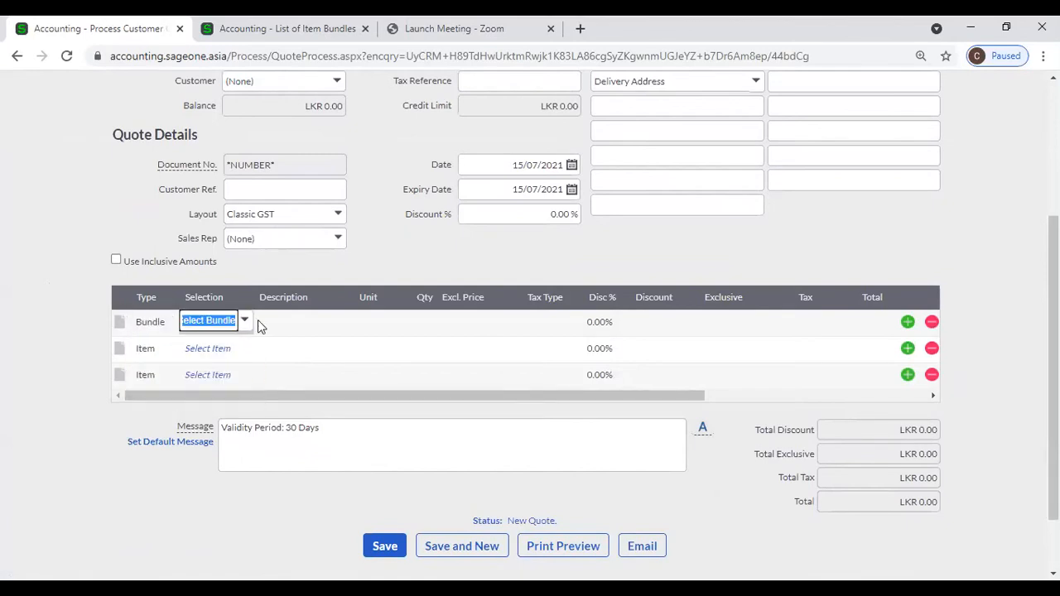
left_click(247, 322)
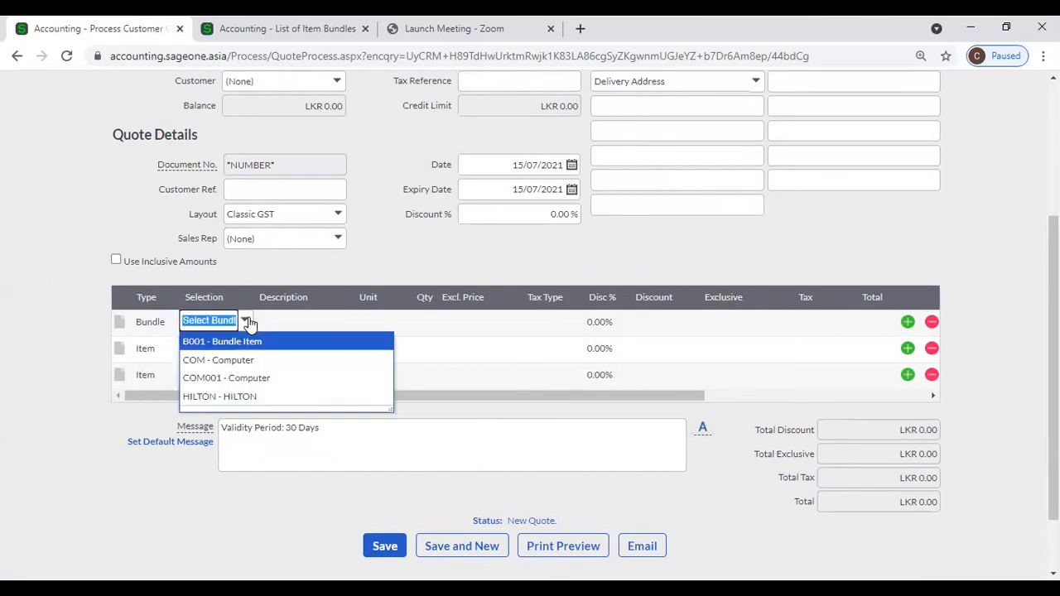
left_click(256, 362)
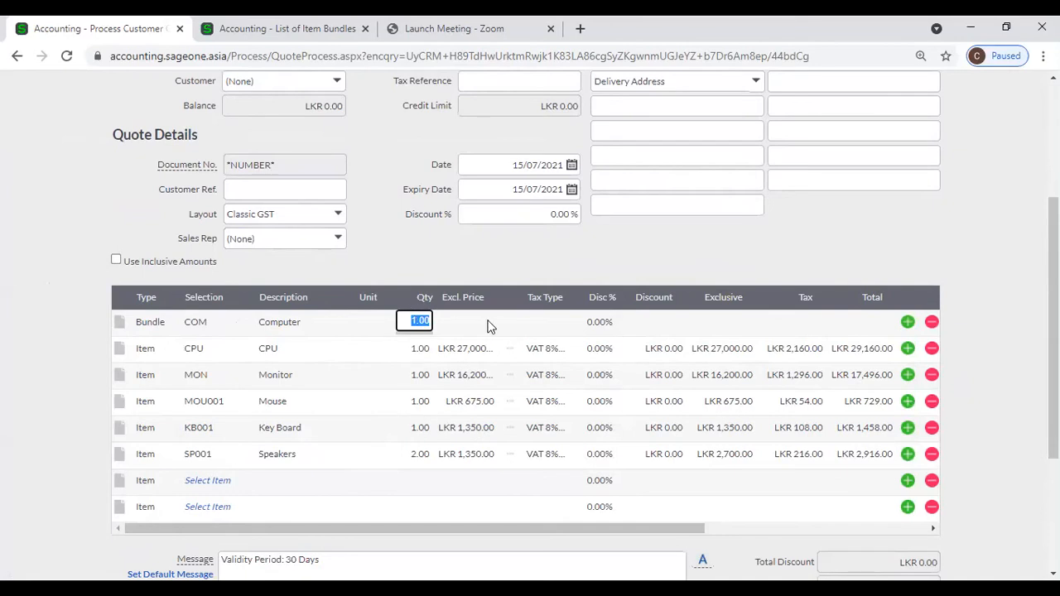
Set the COM bundle line's quantity to 2 and change it again to 10
type("2")
key("Return")
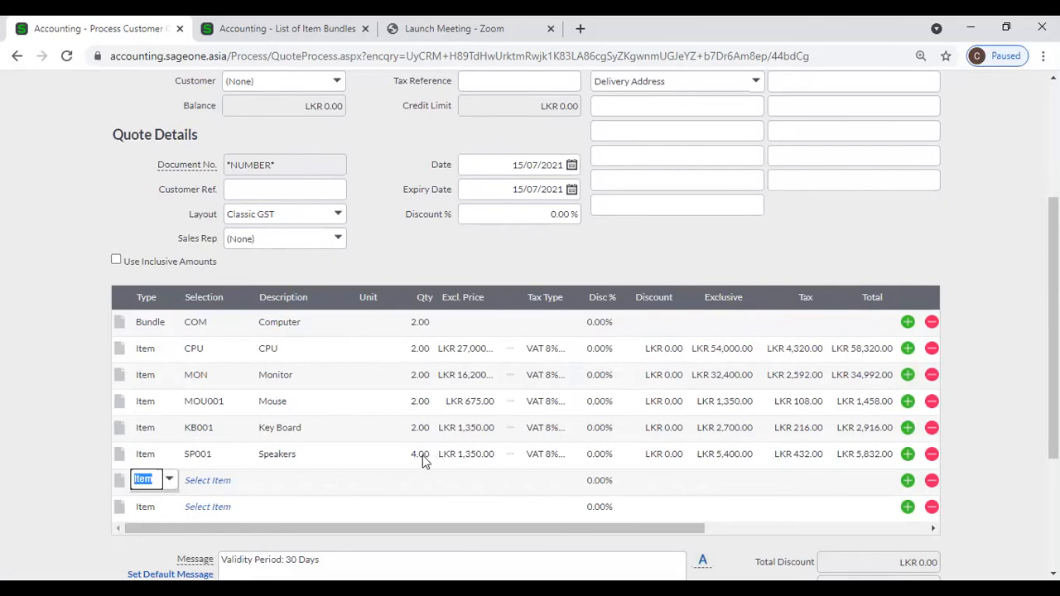
left_click(420, 324)
type("10")
key("Return")
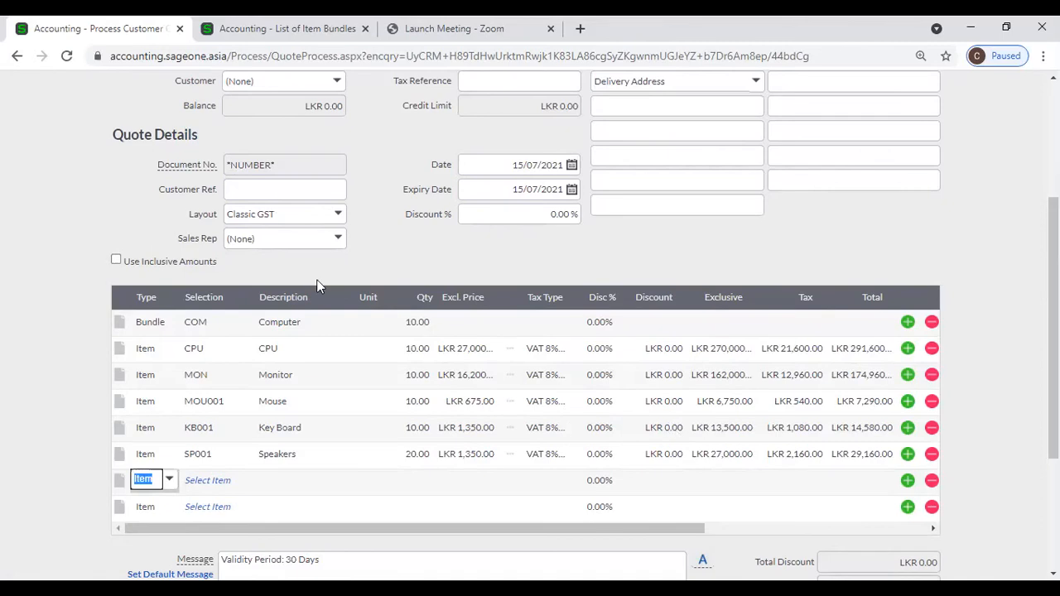
Start a new item bundle in the second browser tab with code B0011 and description Bundle Item
scroll(335, 283, "up", 5)
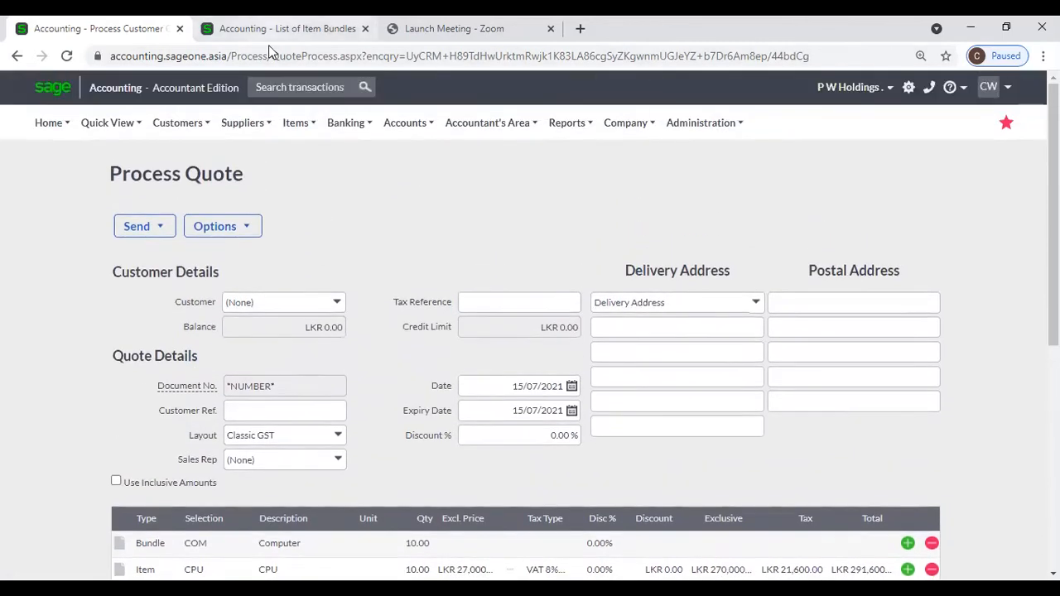
left_click(269, 44)
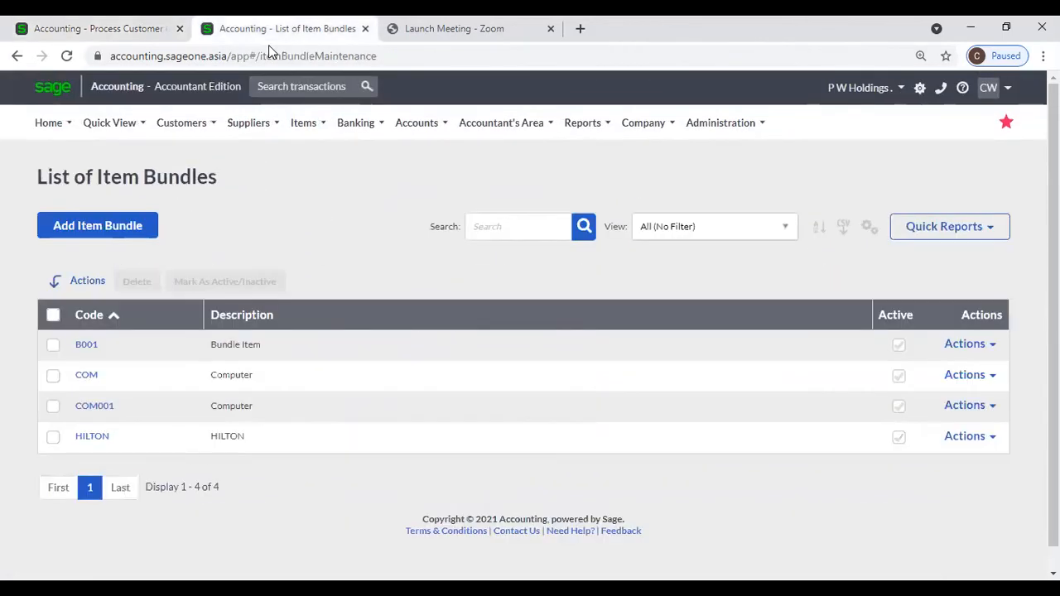
left_click(321, 127)
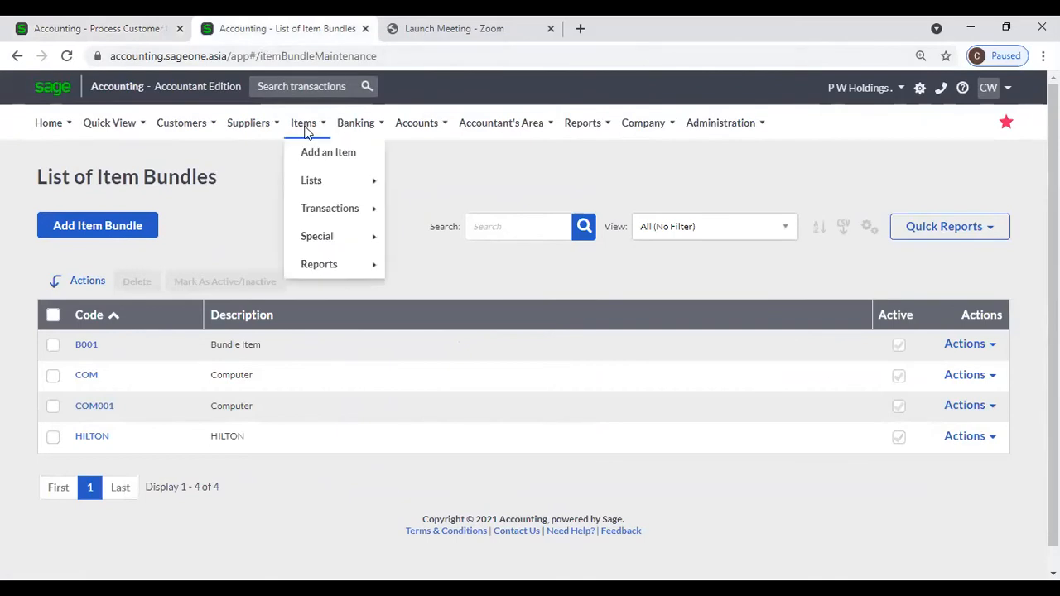
mouse_move(319, 183)
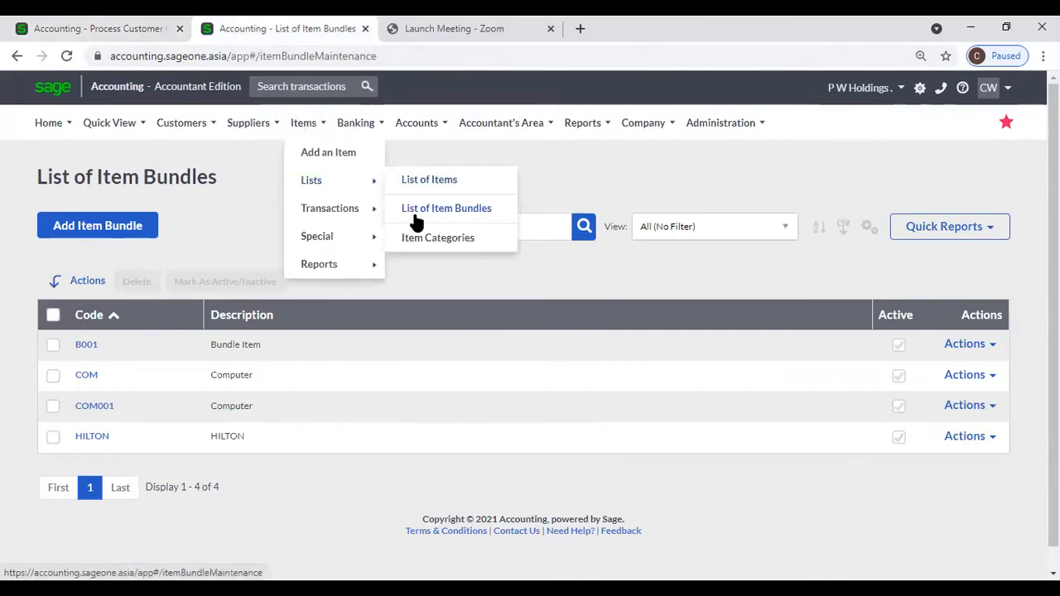
left_click(134, 236)
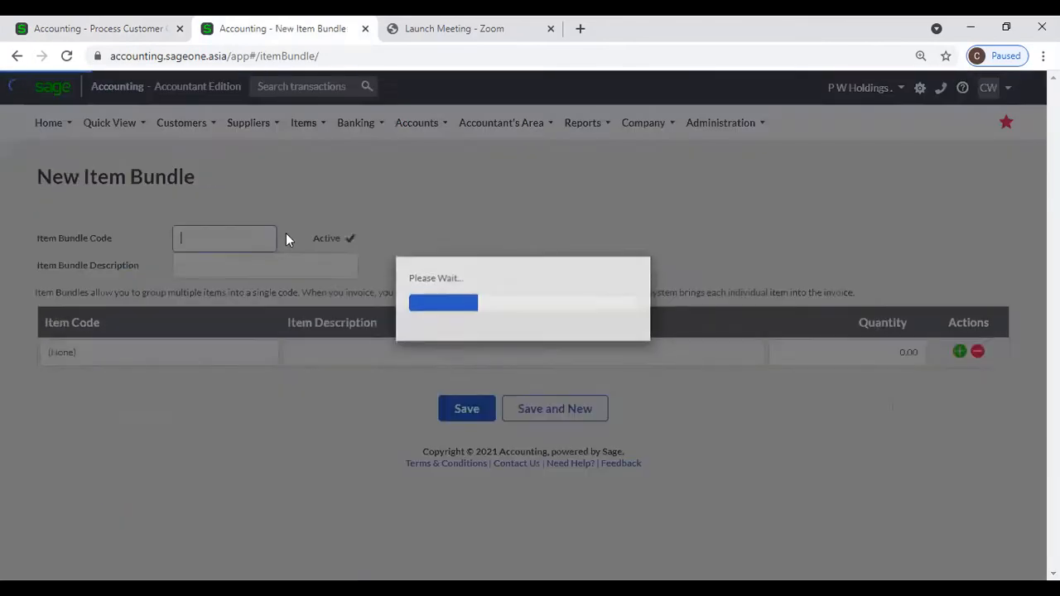
left_click(213, 234)
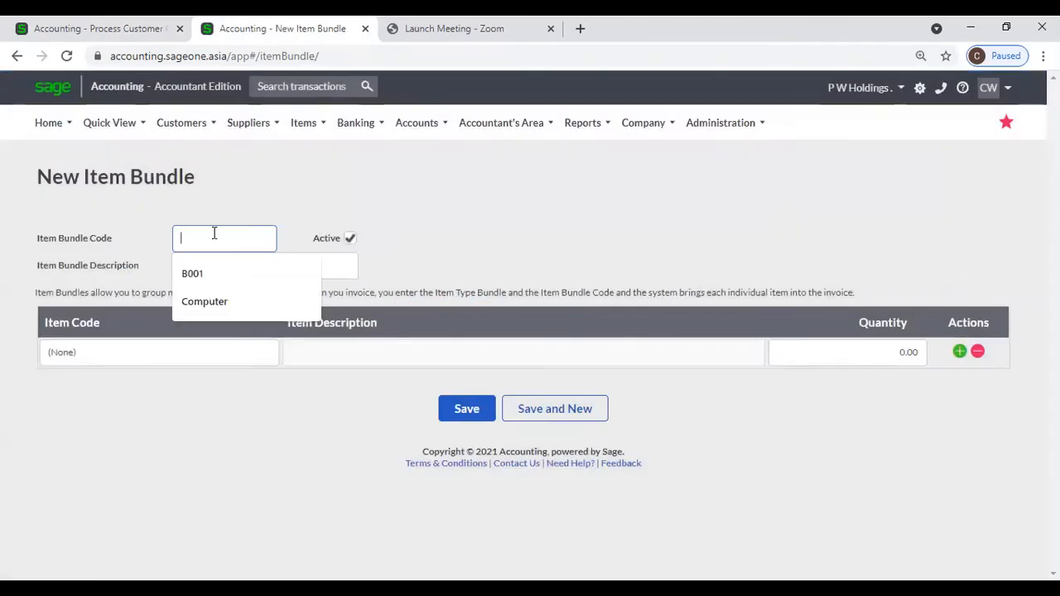
left_click(215, 277)
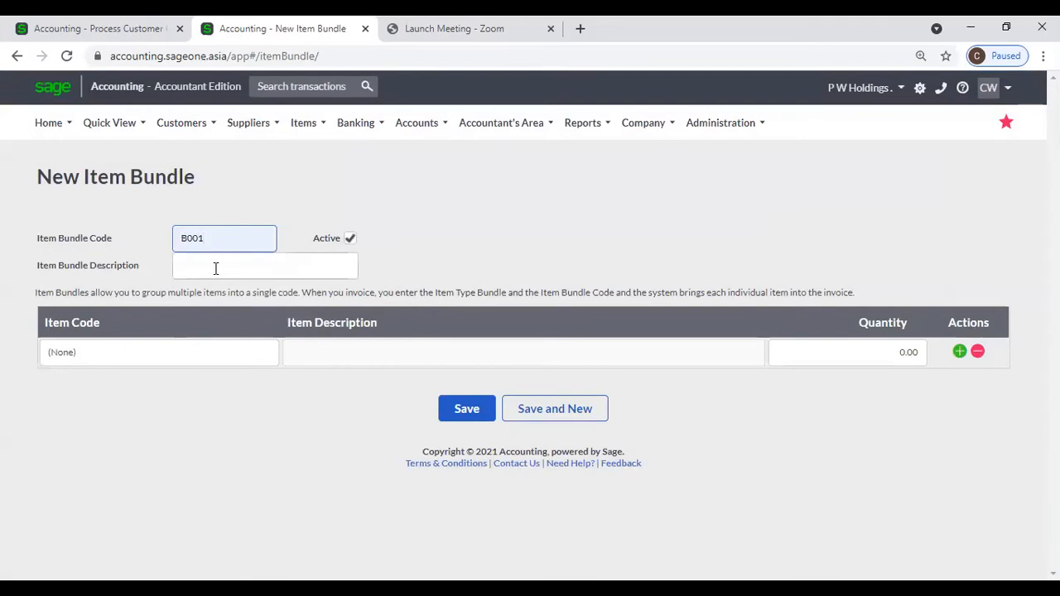
left_click(216, 269)
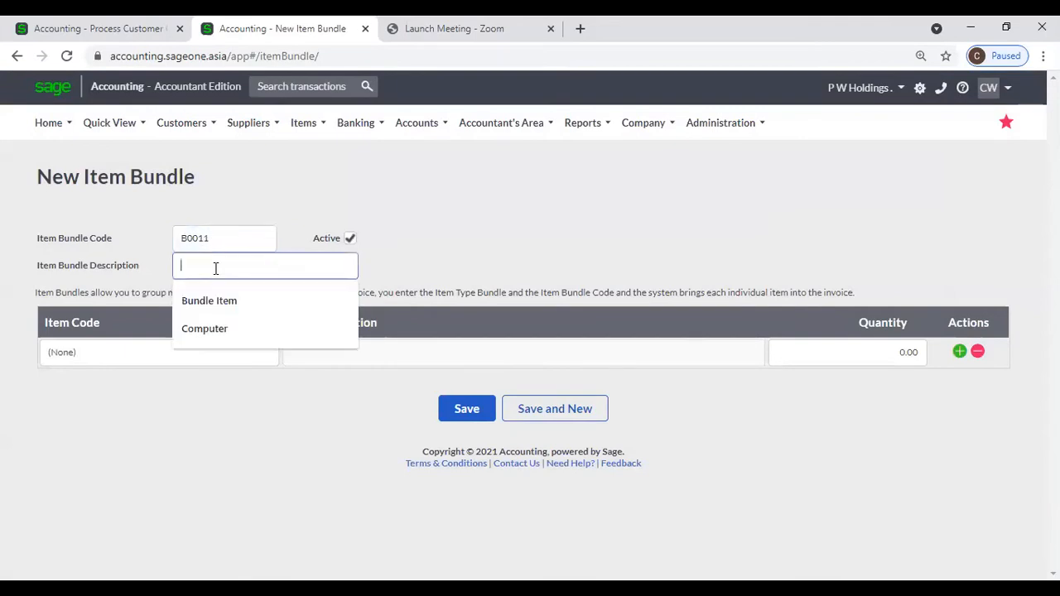
left_click(217, 300)
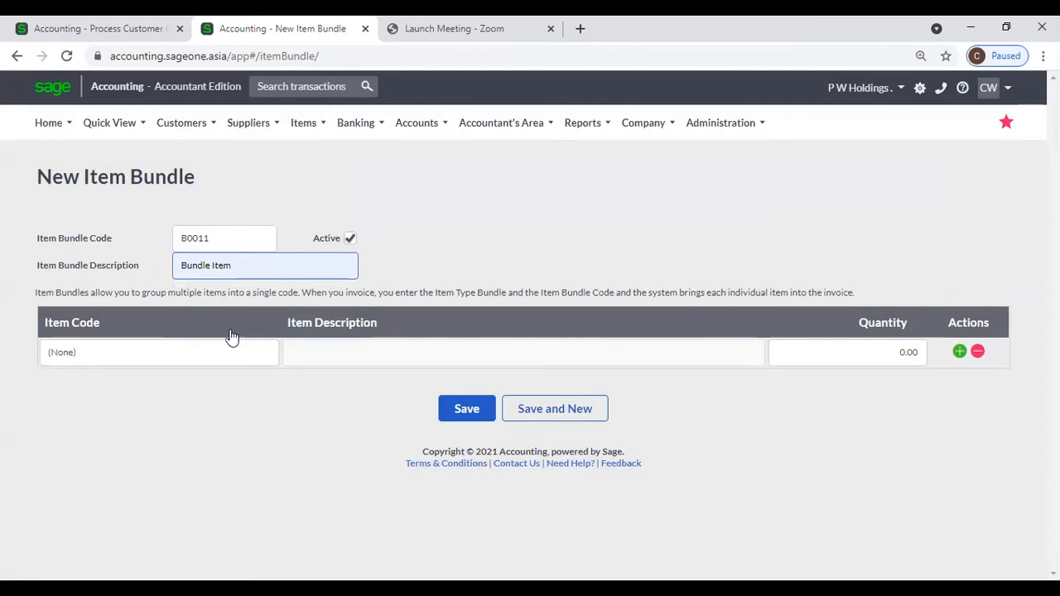
Add item 02-SSC-2539 with quantity 2 and item 02-SSC-2540 with quantity 1 to the bundle, and insert an extra blank line
left_click(261, 354)
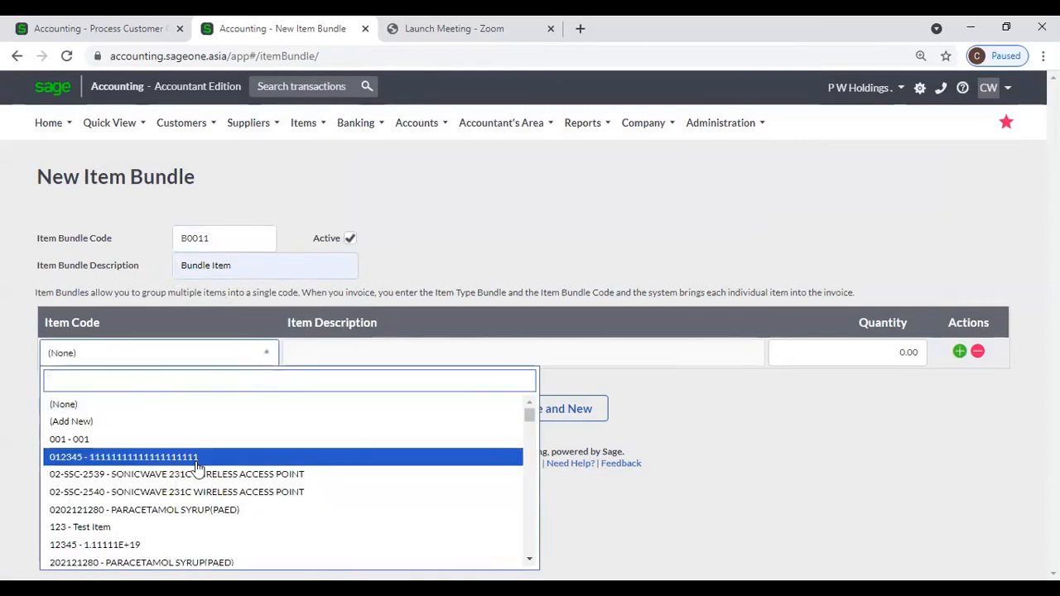
left_click(198, 475)
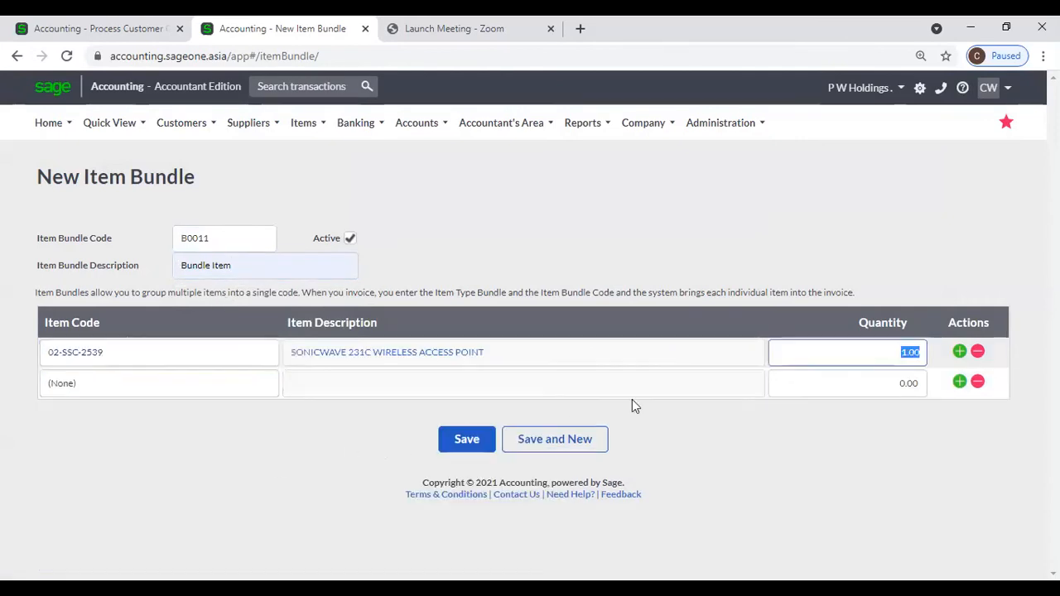
type("2")
key("Tab")
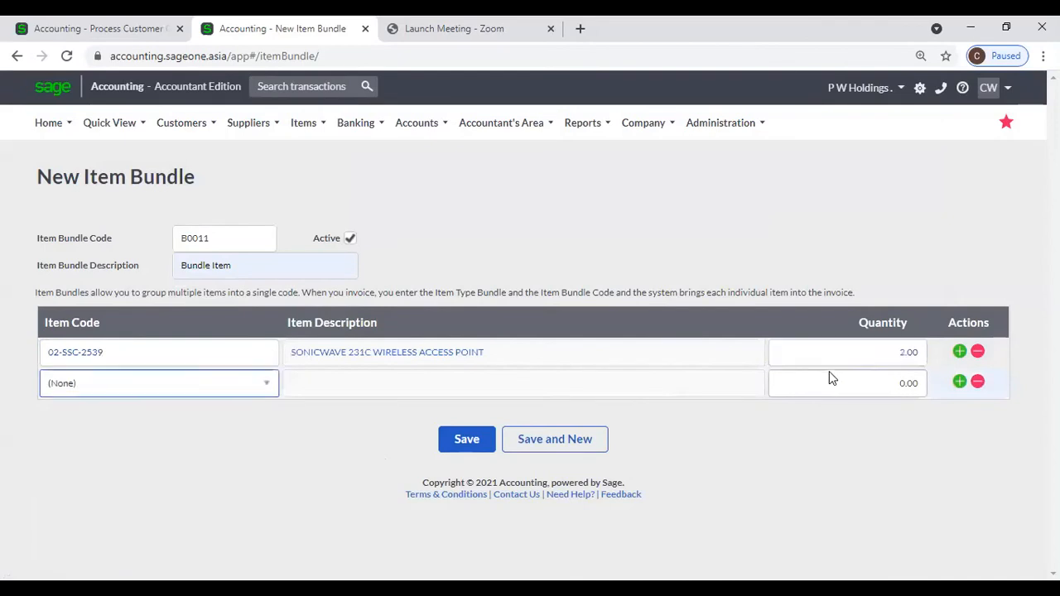
left_click(184, 394)
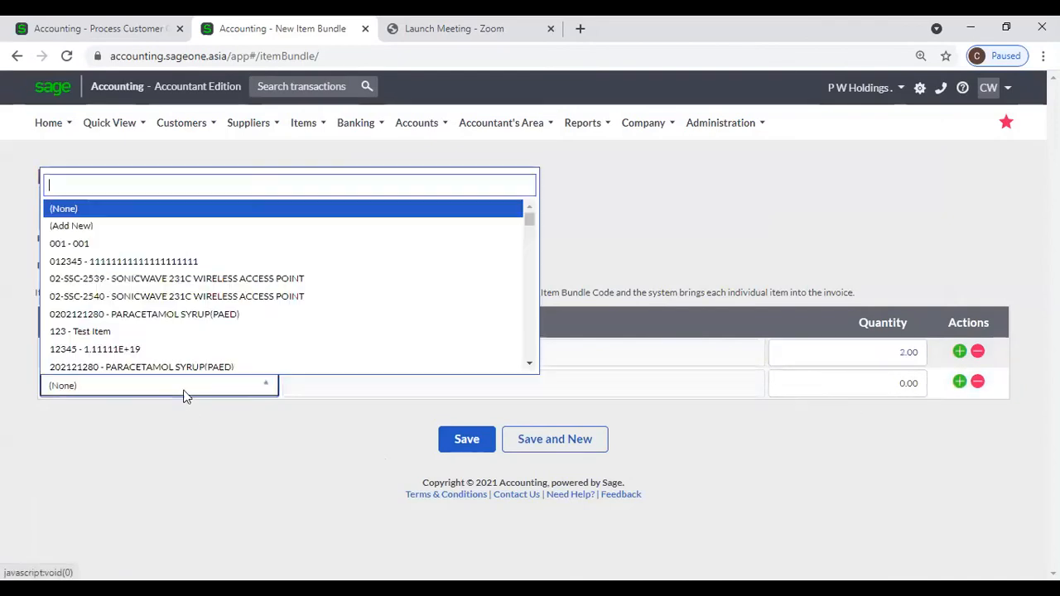
left_click(185, 300)
left_click(928, 483)
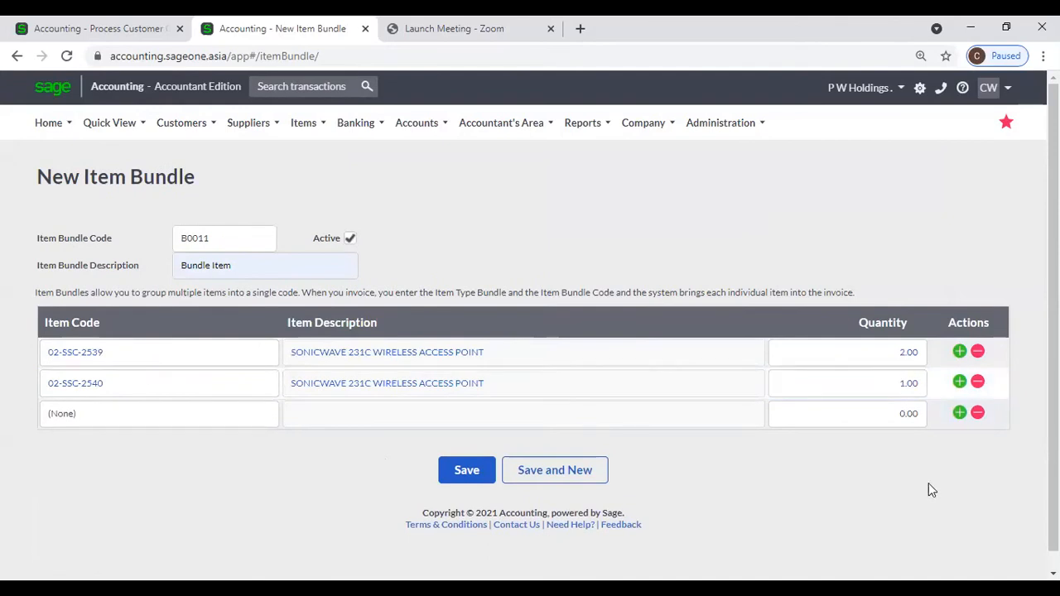
left_click(959, 412)
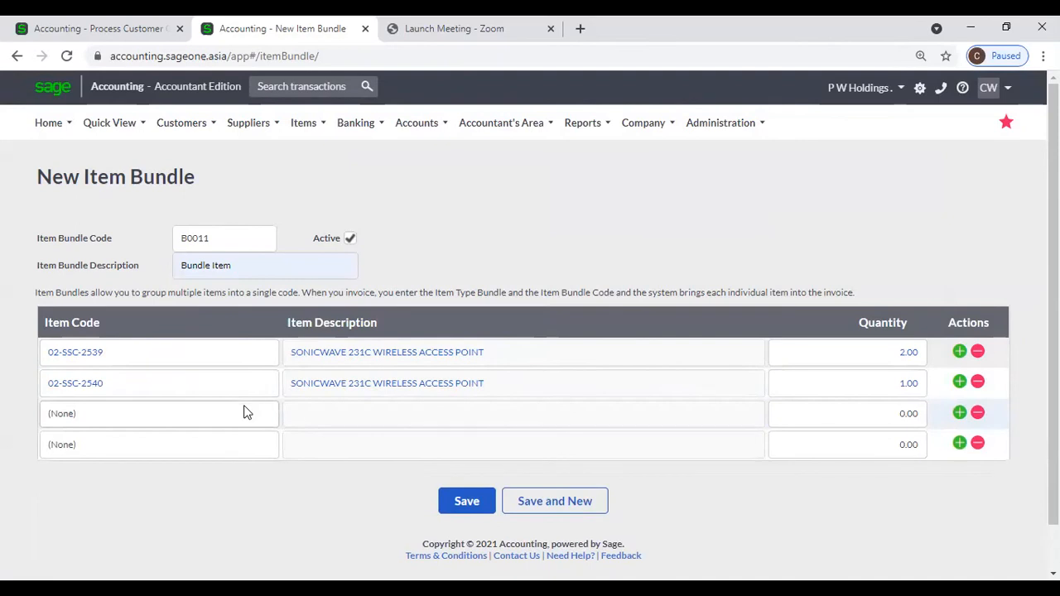
left_click(979, 383)
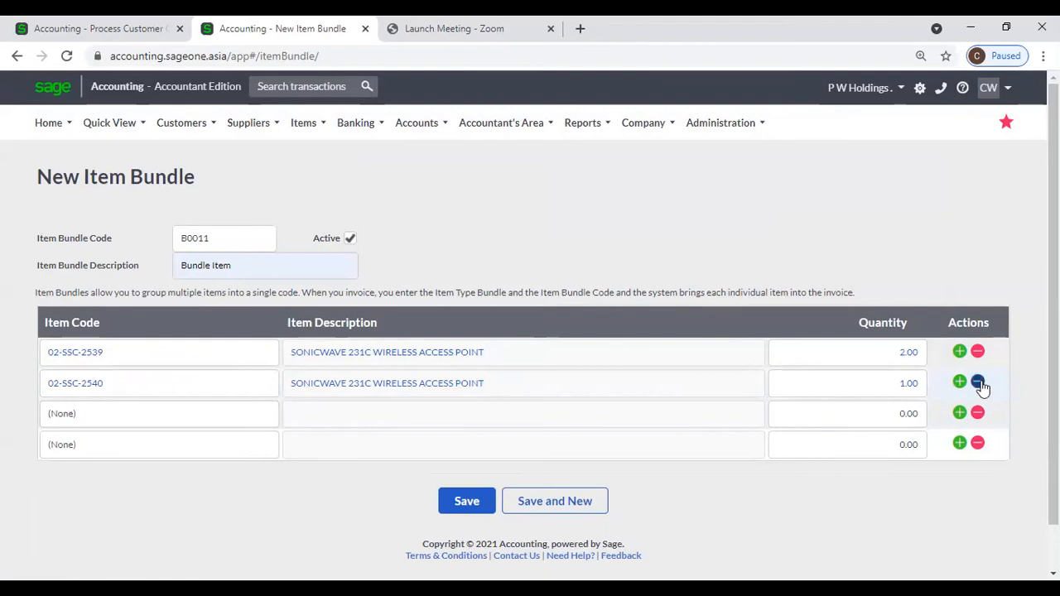
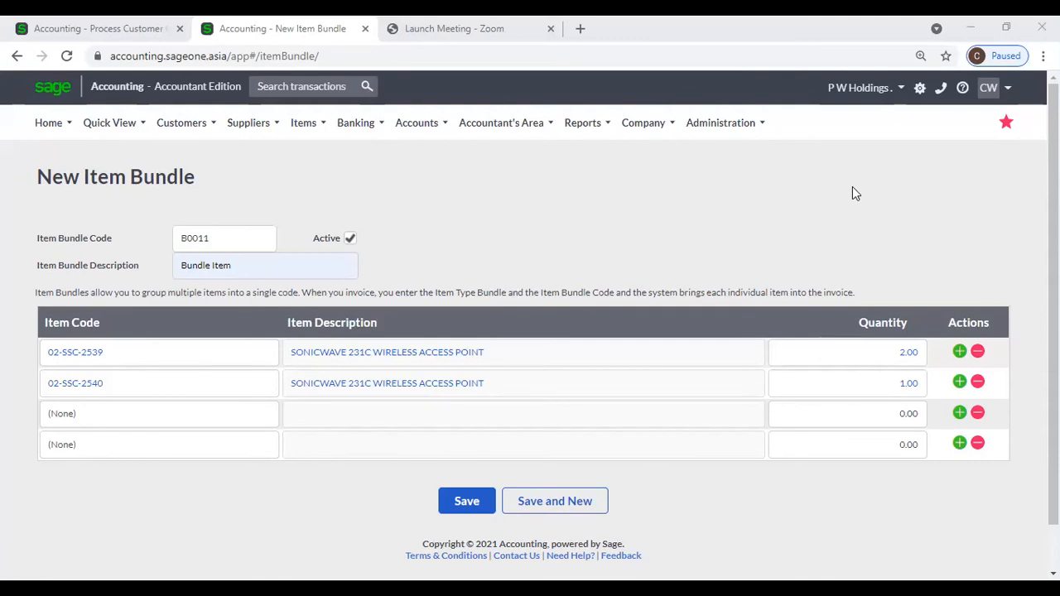
Leave the item bundle unsaved and open the form for adding a bank or credit card
mouse_move(303, 127)
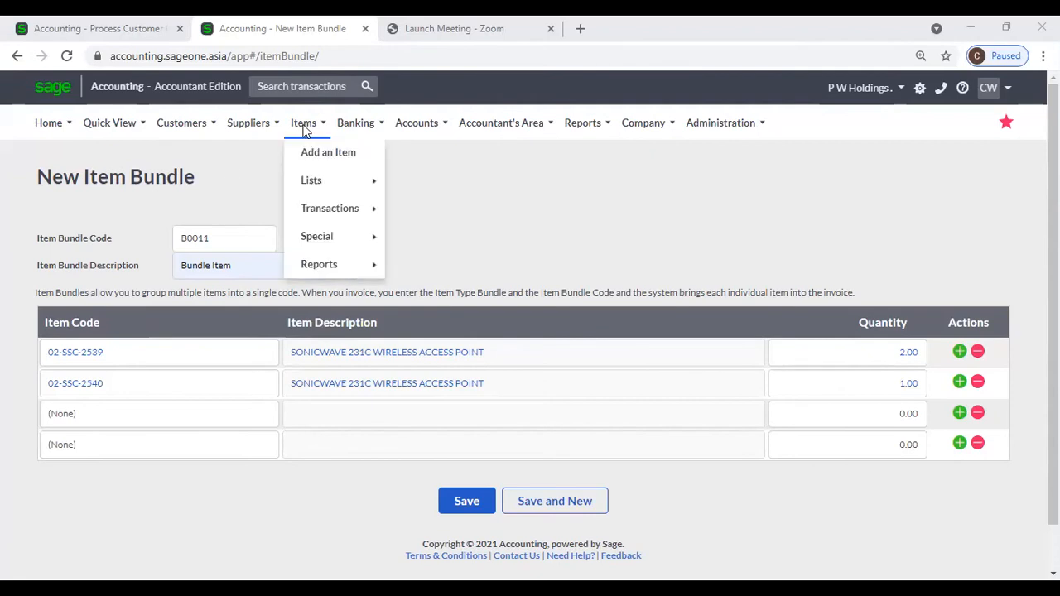
mouse_move(320, 172)
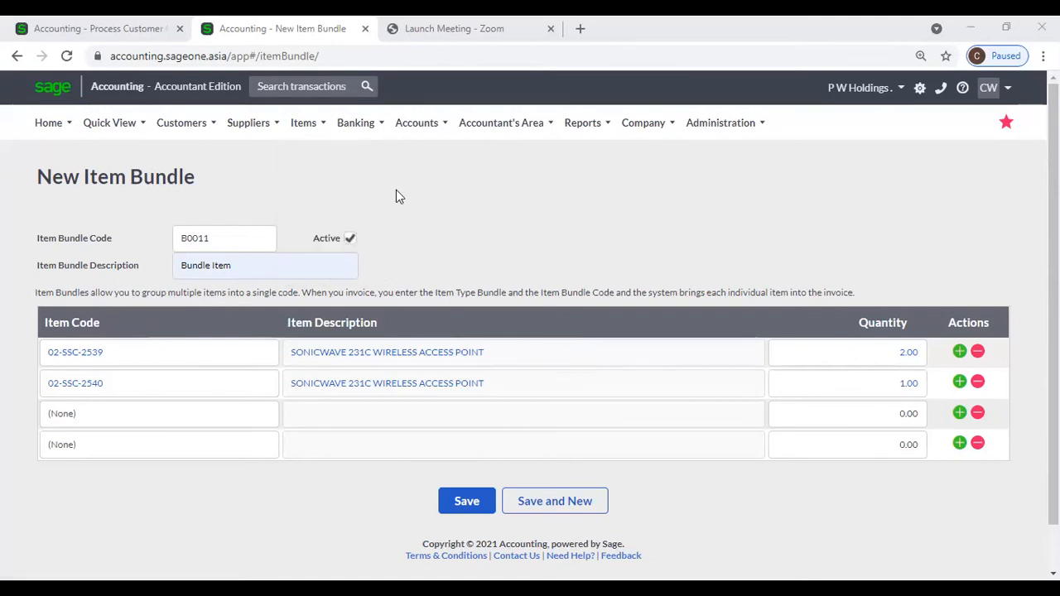
mouse_move(364, 133)
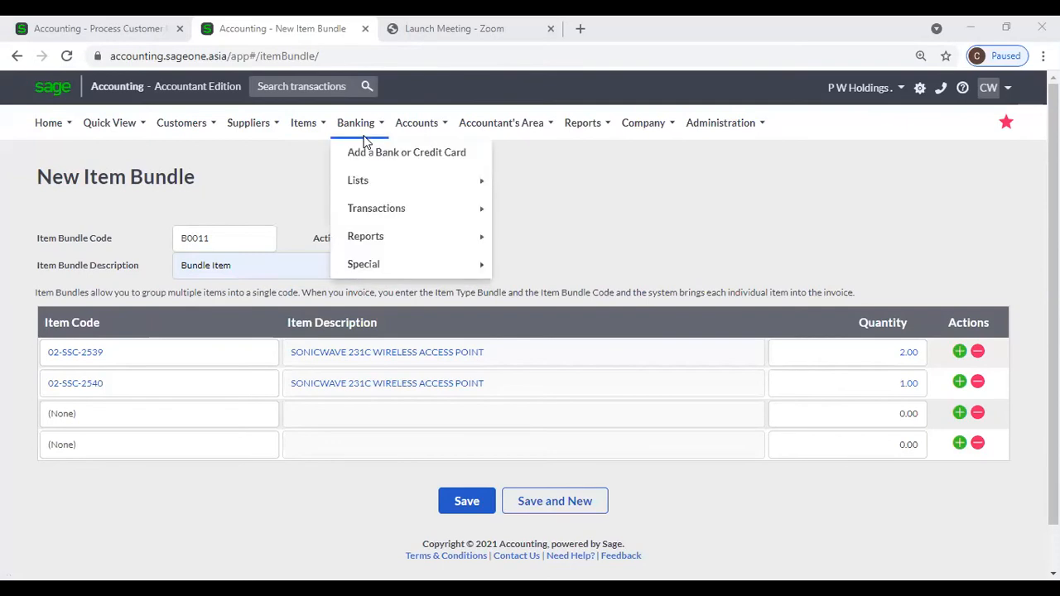
left_click(370, 154)
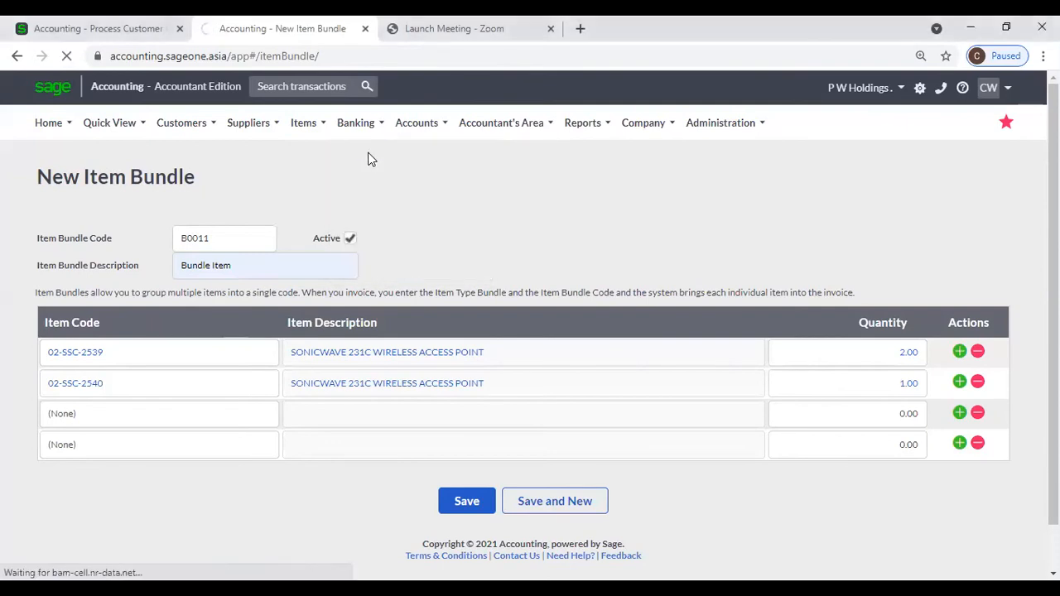
Open the list of banks and credit cards
mouse_move(359, 121)
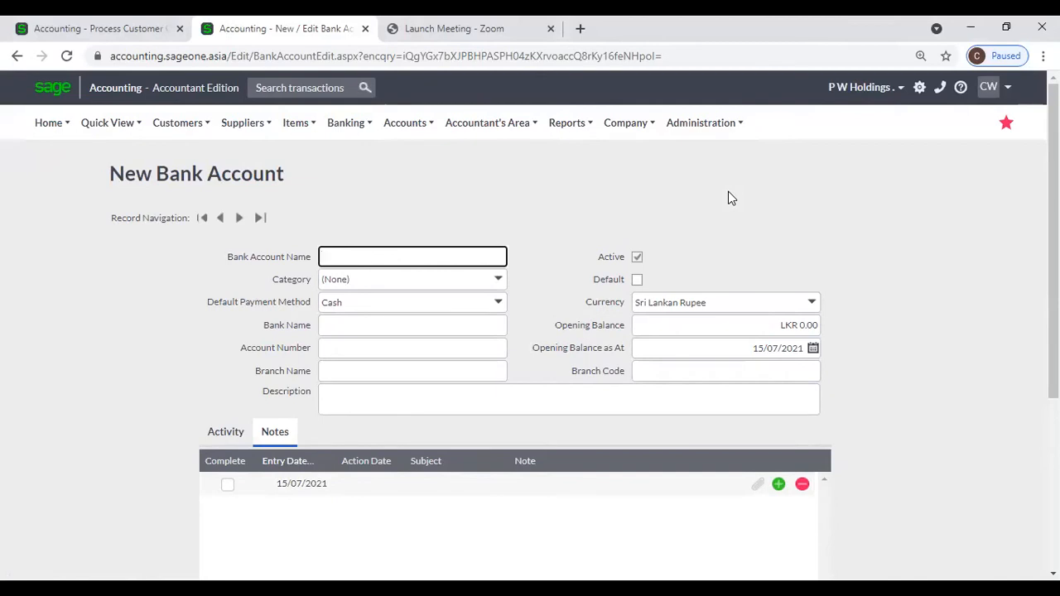
left_click(348, 123)
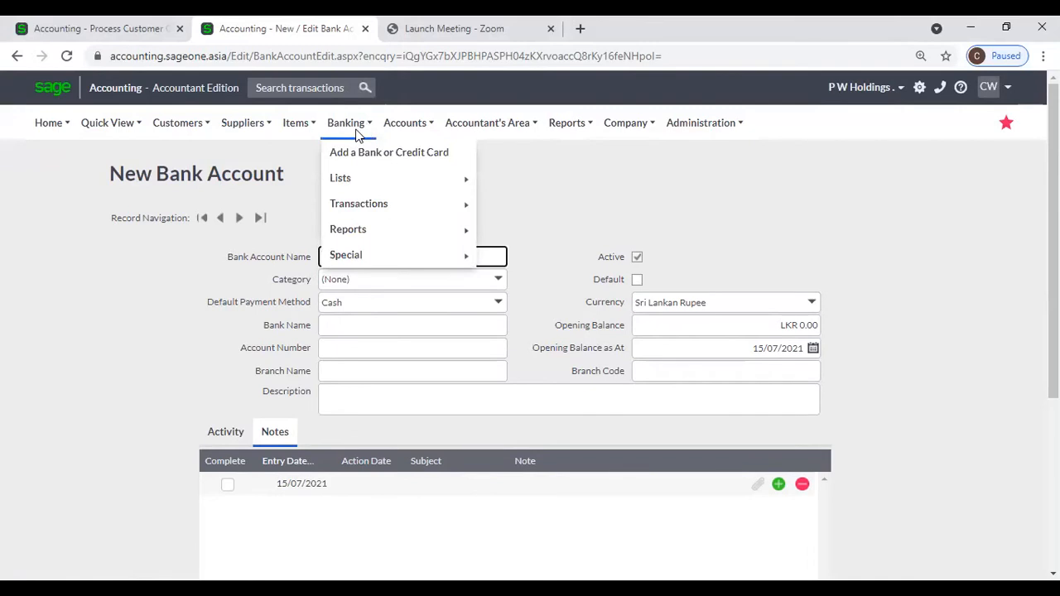
mouse_move(357, 178)
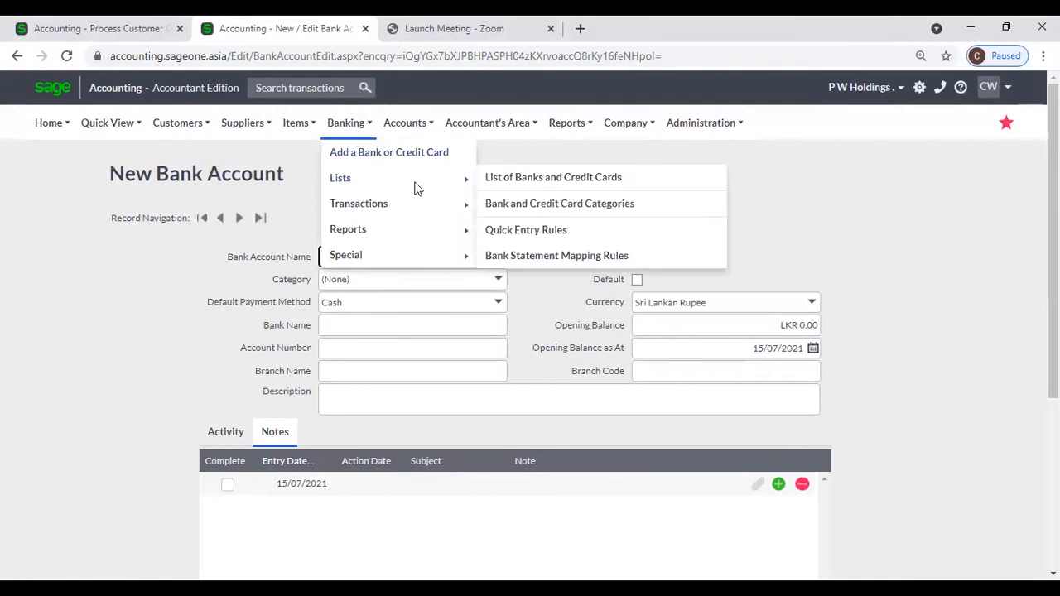
left_click(547, 184)
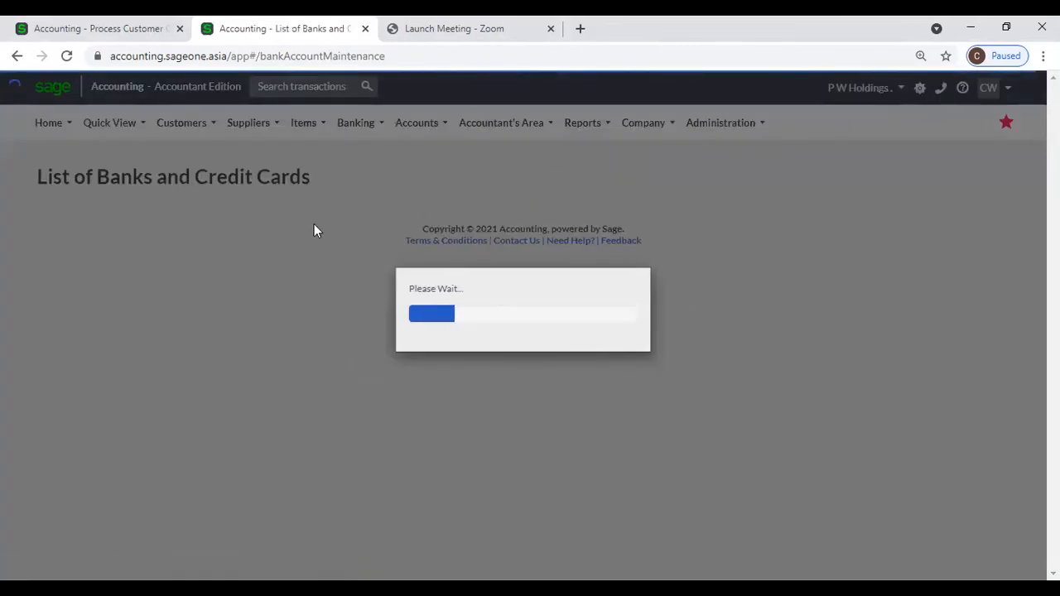
Close the browser tab with the unsaved quote, discarding its changes, and start a new bank account from the list
left_click(179, 29)
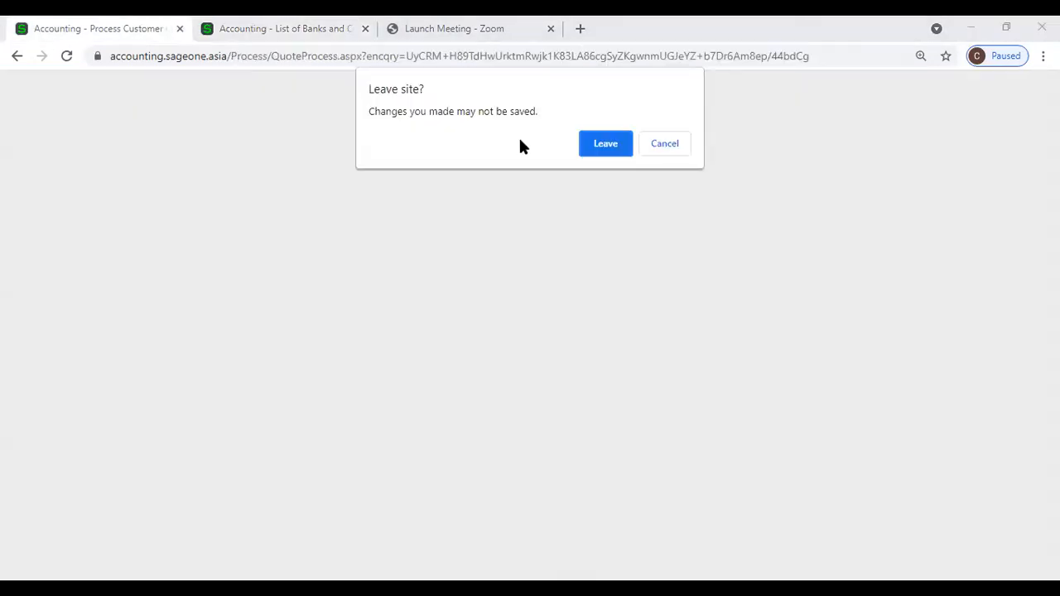
left_click(597, 146)
left_click(172, 232)
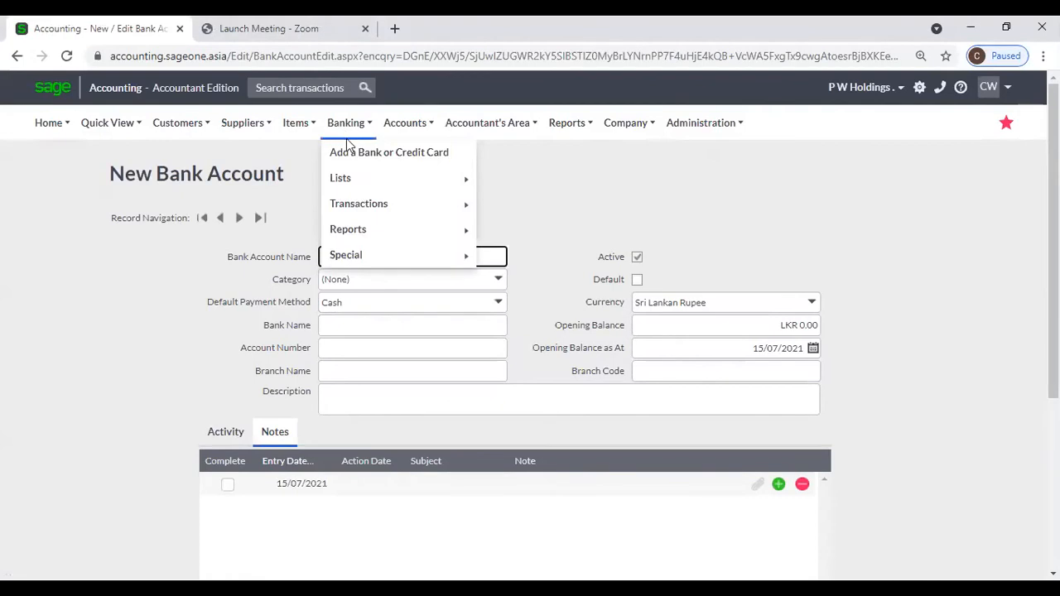
Open a blank form for adding a bank or credit card and view the suggestions for the bank account name
left_click(352, 154)
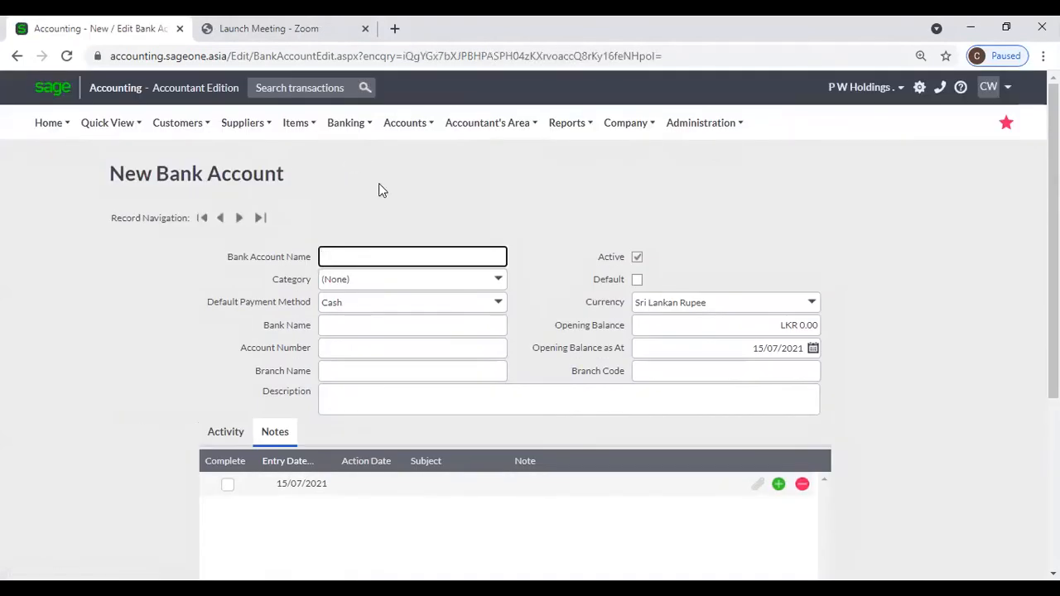
left_click(370, 262)
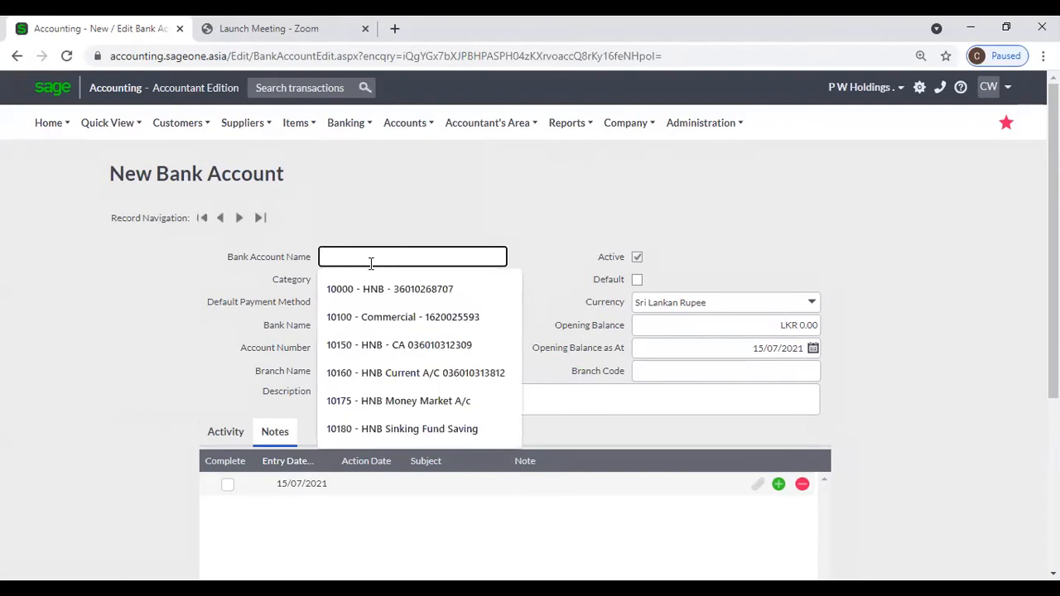
left_click(378, 235)
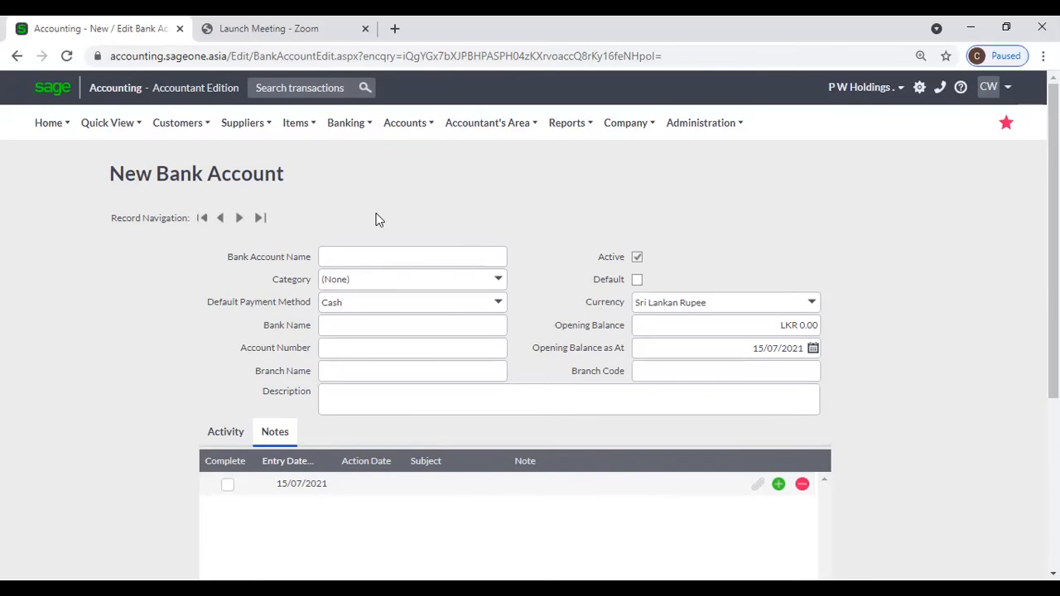
Review the bank account category choices, the form for adding a new category, and the default payment method options without changing them
left_click(498, 280)
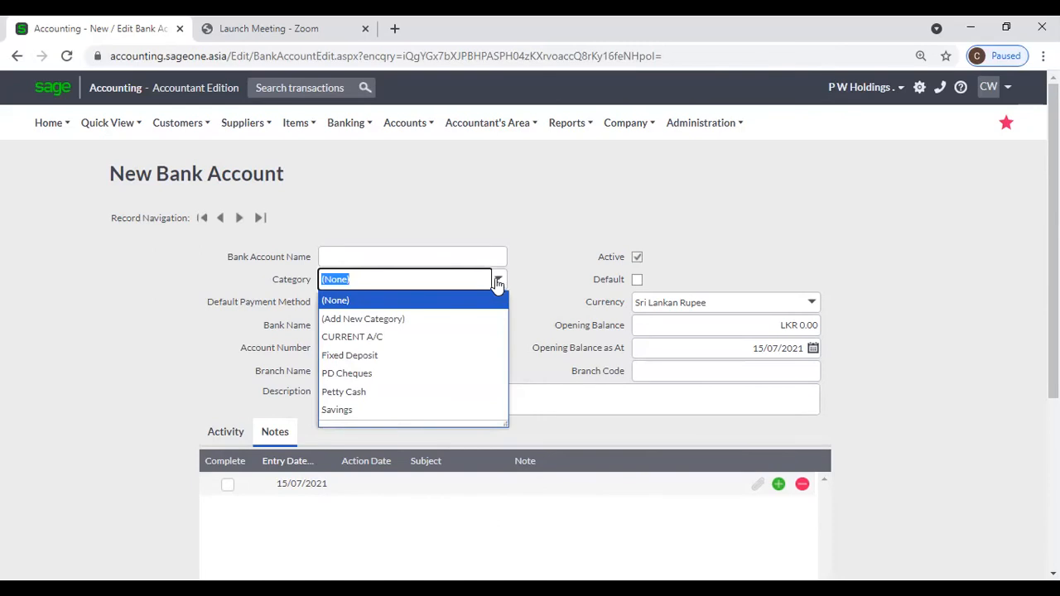
left_click(444, 323)
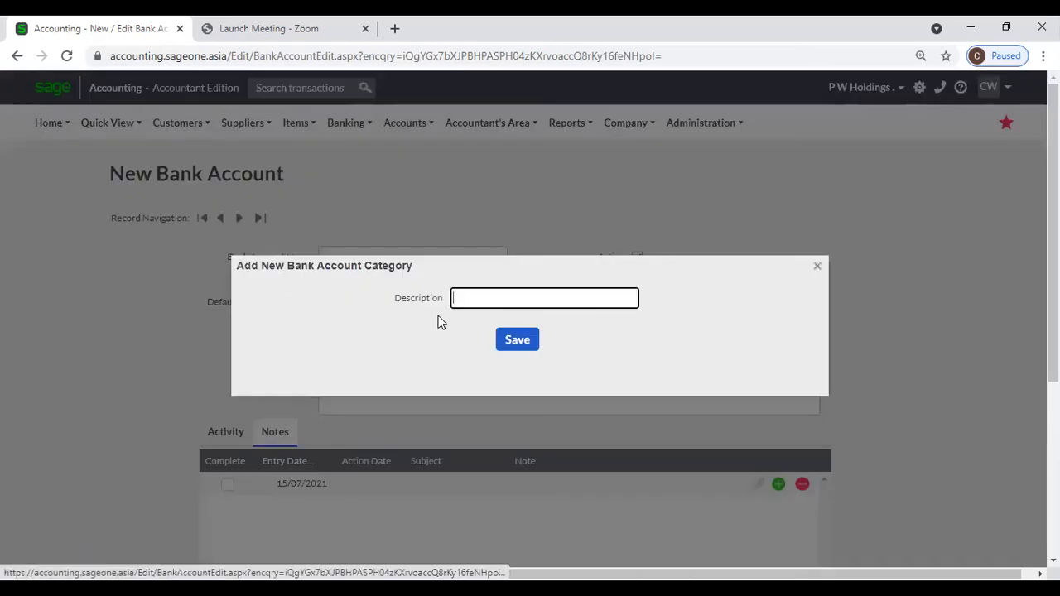
left_click(817, 270)
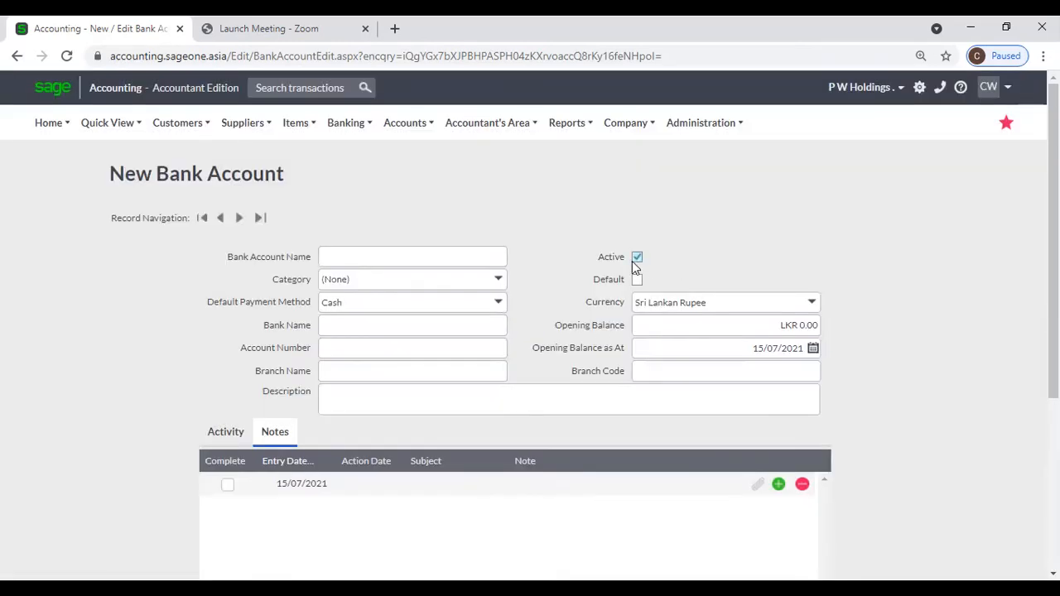
left_click(495, 305)
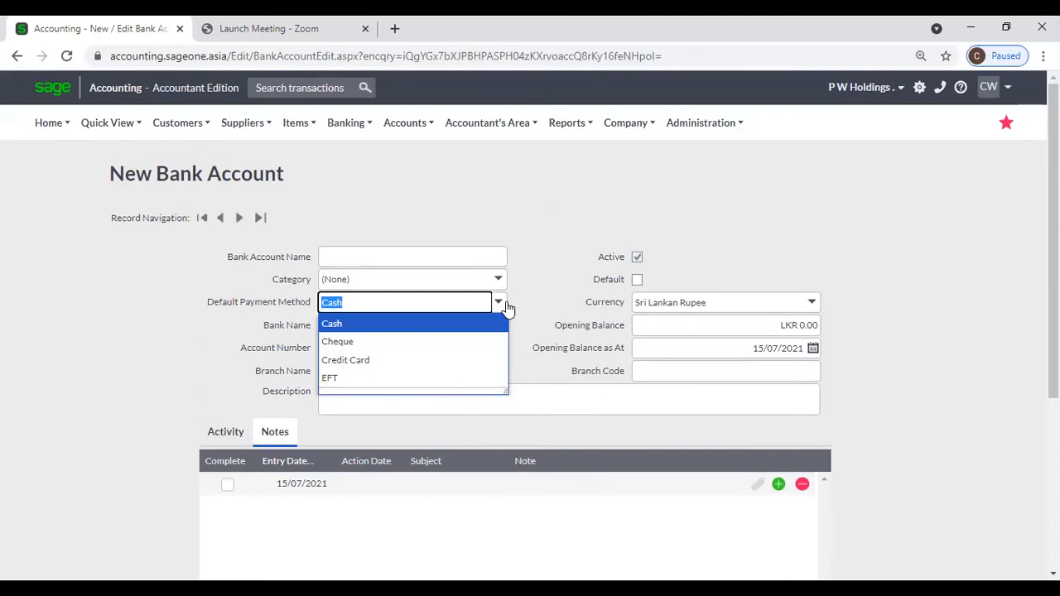
left_click(404, 207)
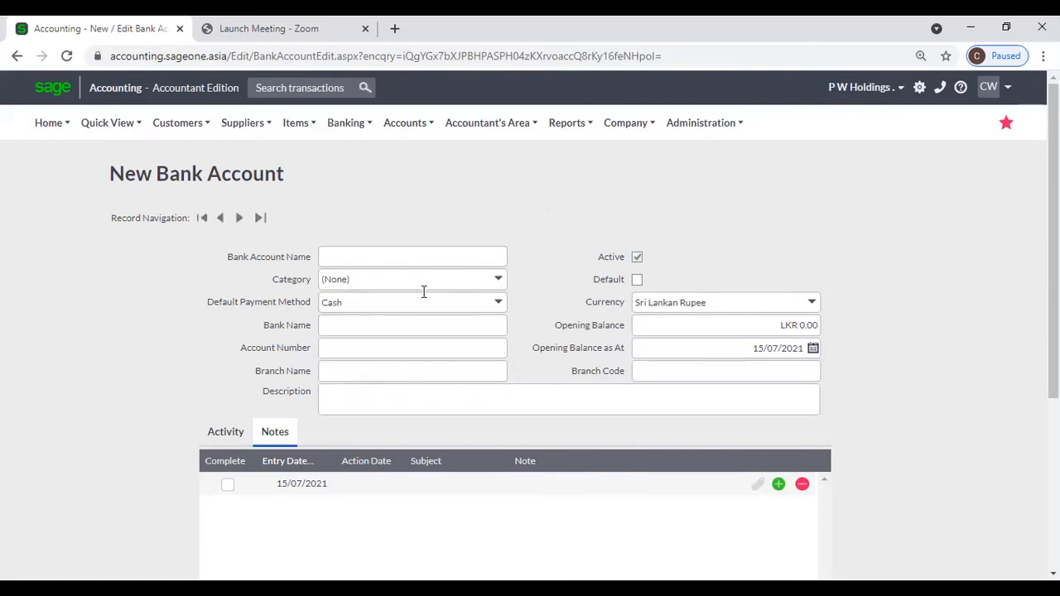
Duplicate the new bank account browser tab twice and switch to the first duplicate
right_click(80, 34)
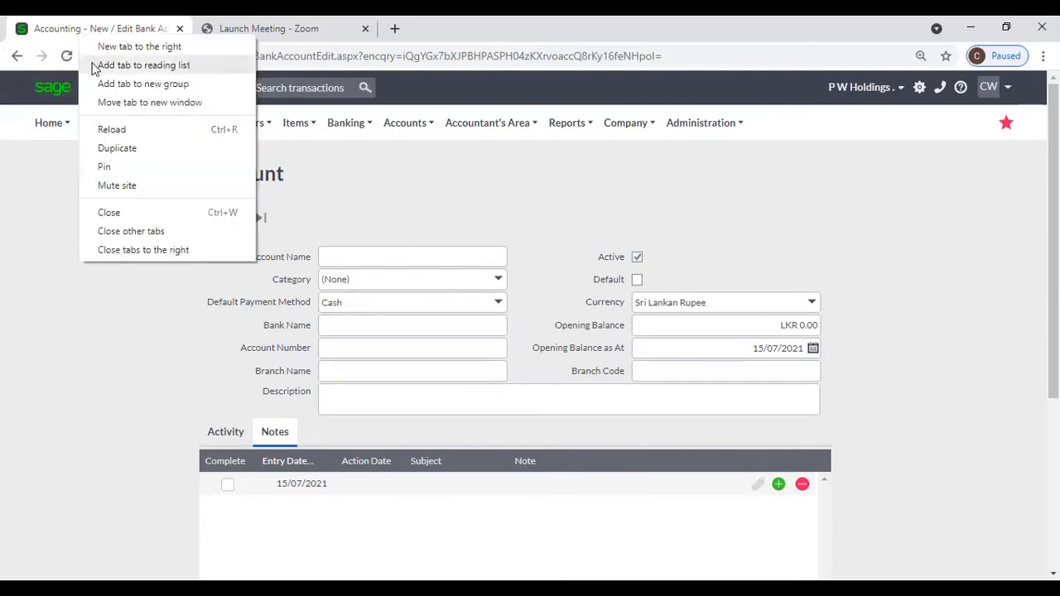
left_click(112, 147)
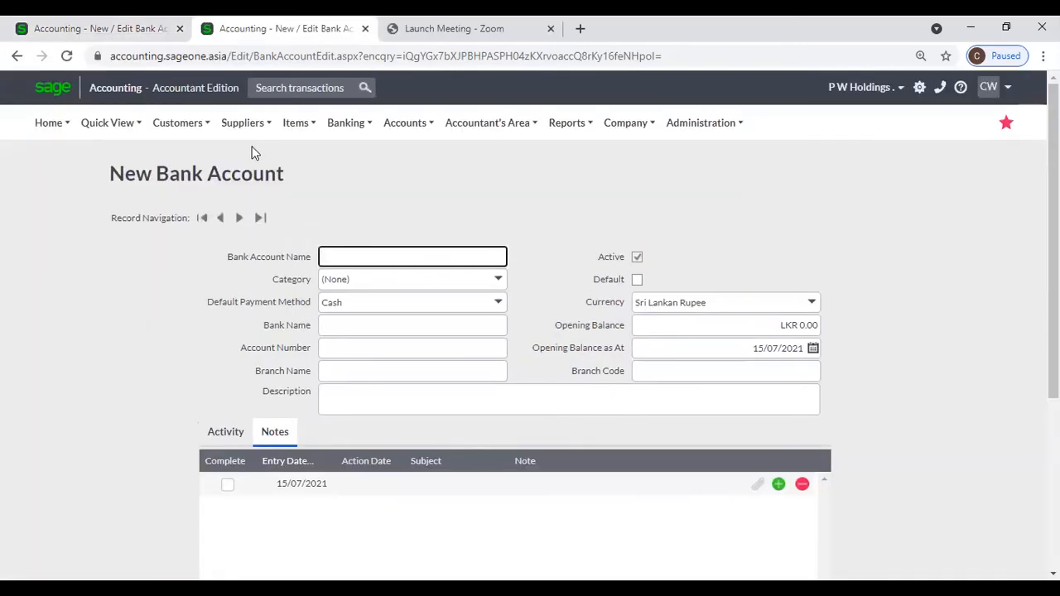
right_click(258, 43)
left_click(309, 141)
left_click(243, 41)
Open the SAMPATH (RS) account for editing from the list of banks and credit cards
mouse_move(356, 137)
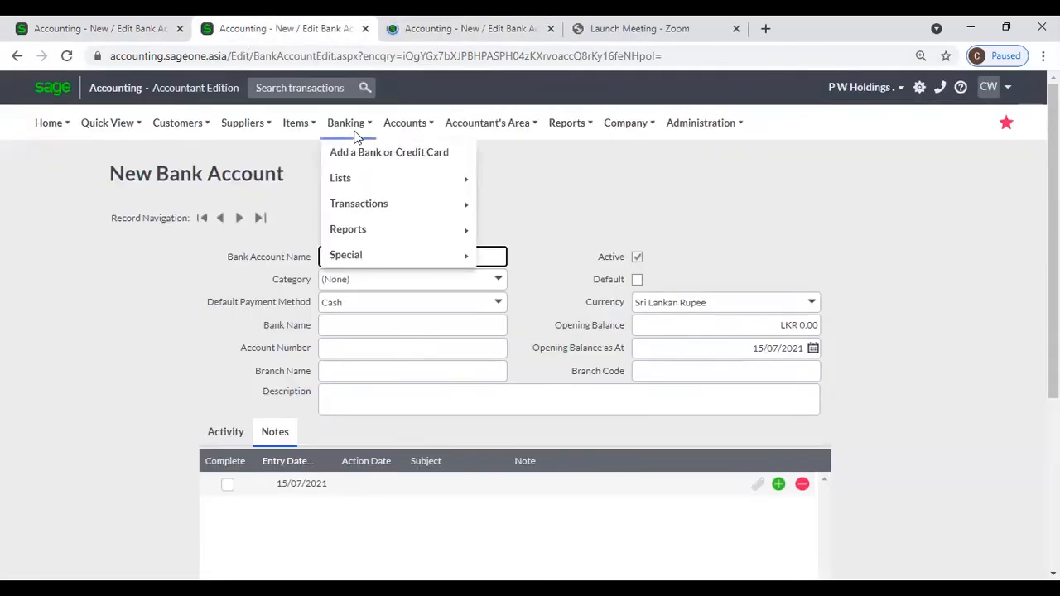
mouse_move(357, 178)
left_click(561, 180)
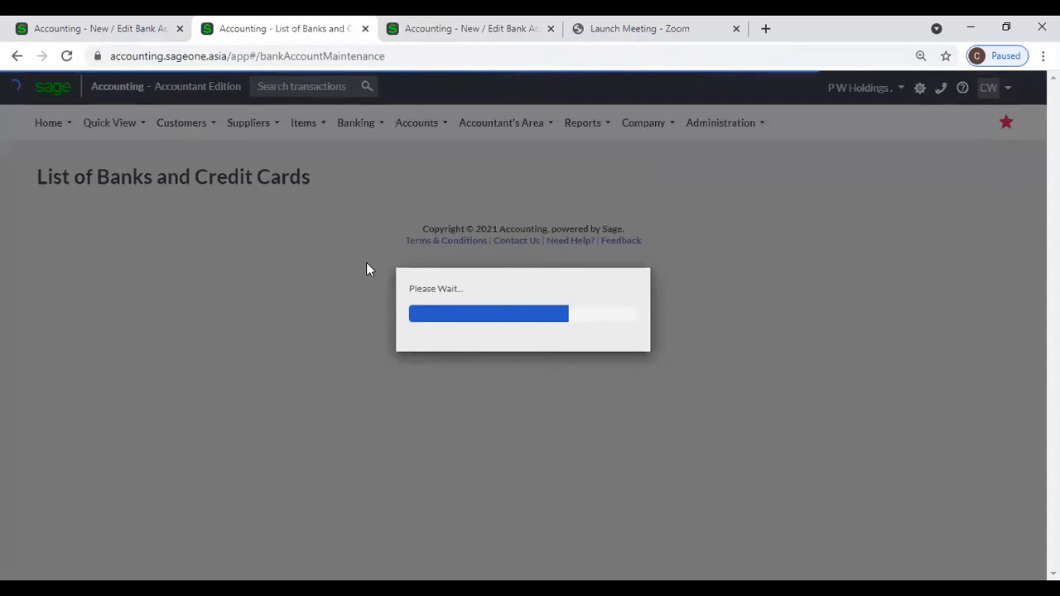
scroll(262, 420, "down", 2)
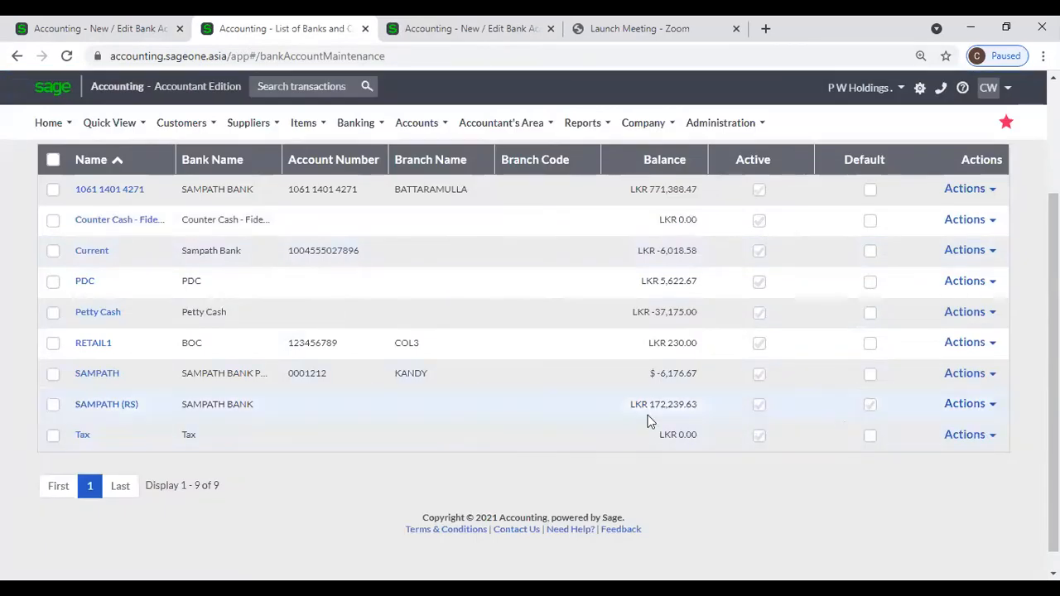
left_click(115, 405)
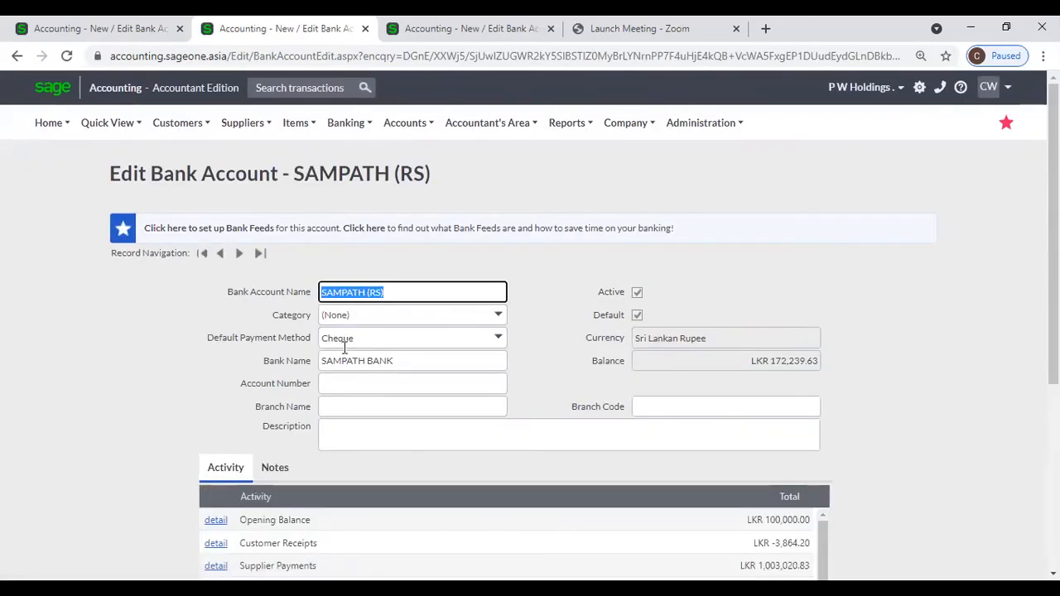
Start a new customer receipt from the customer receipts list in the other duplicated browser tab
left_click(376, 44)
mouse_move(165, 129)
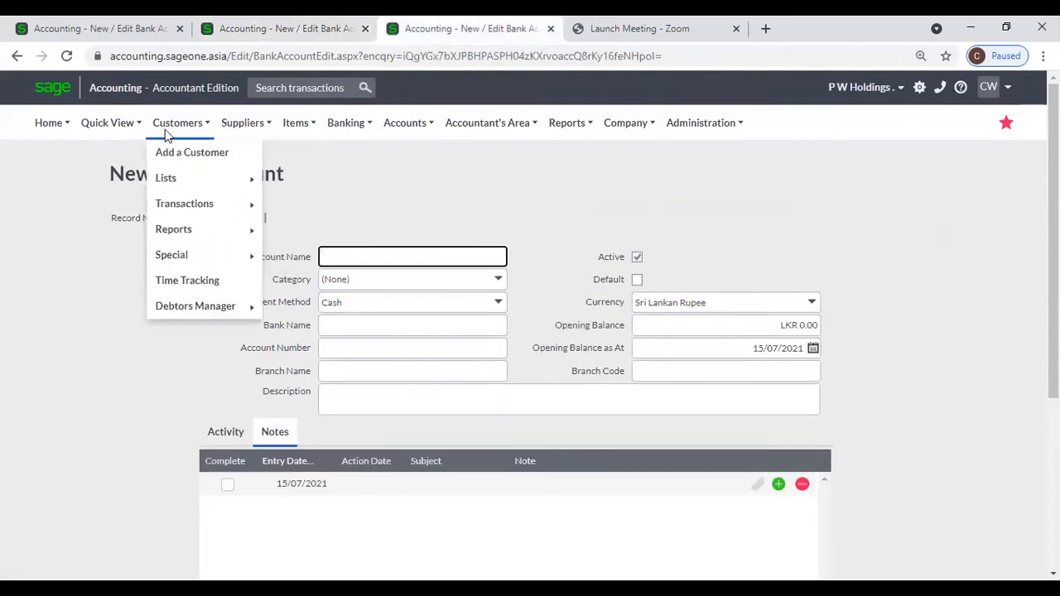
mouse_move(184, 207)
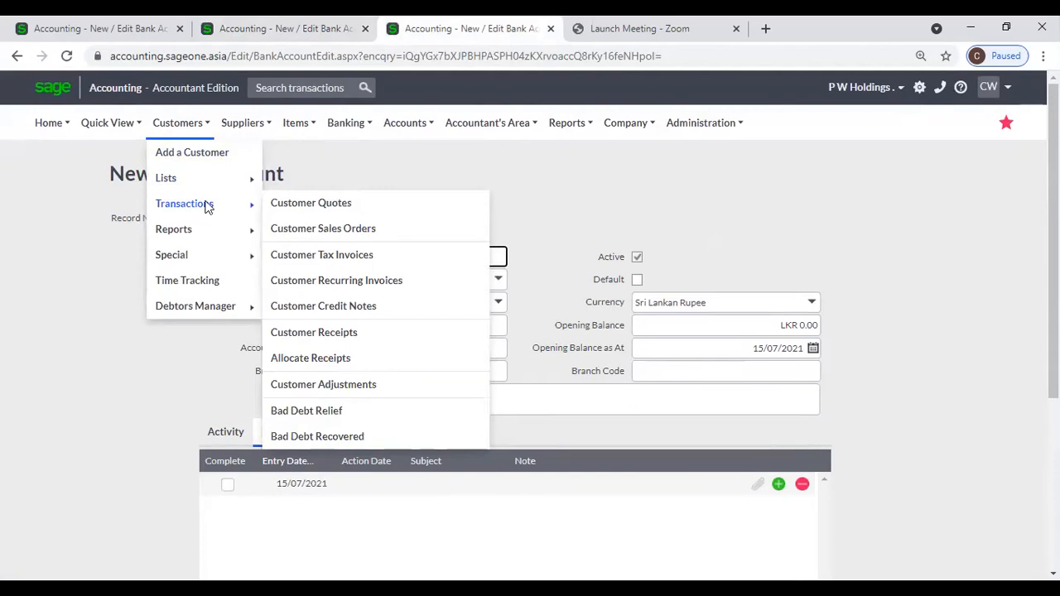
left_click(328, 331)
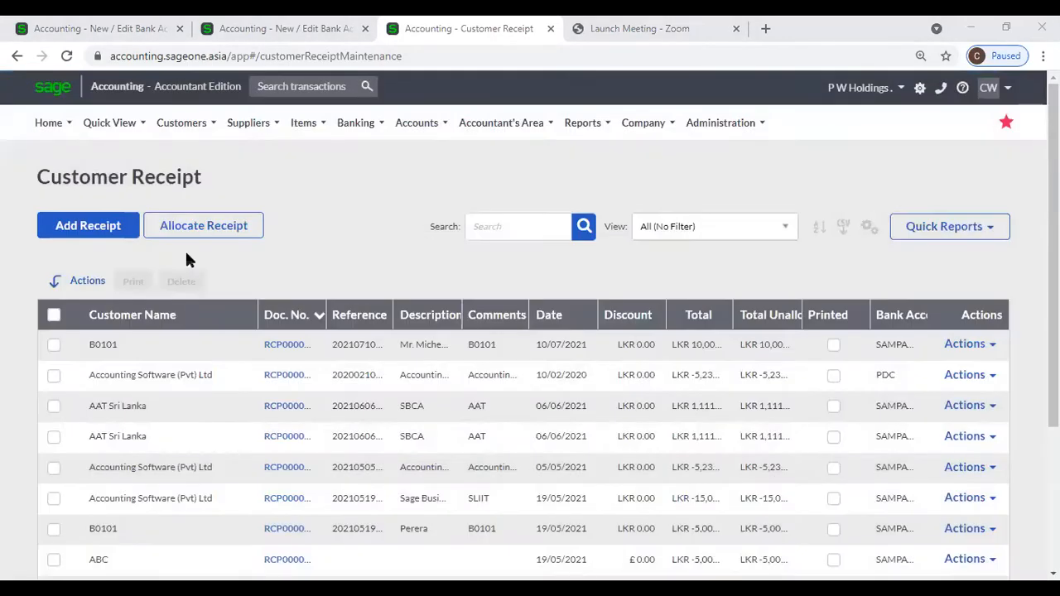
left_click(87, 227)
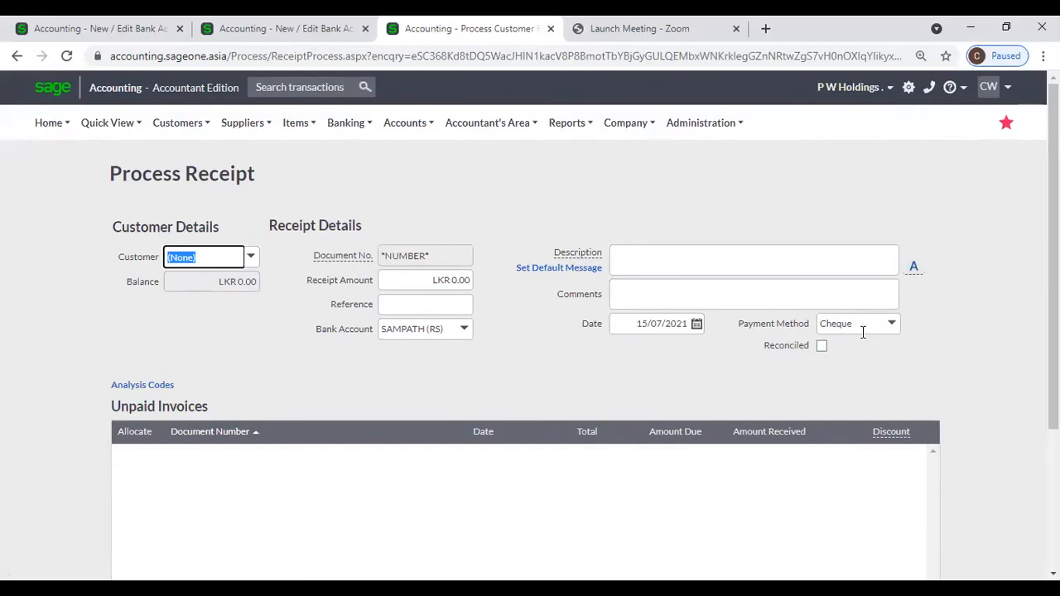
Compare the default payment method of the SAMPATH (RS) account with the payment method on the new receipt
left_click(253, 35)
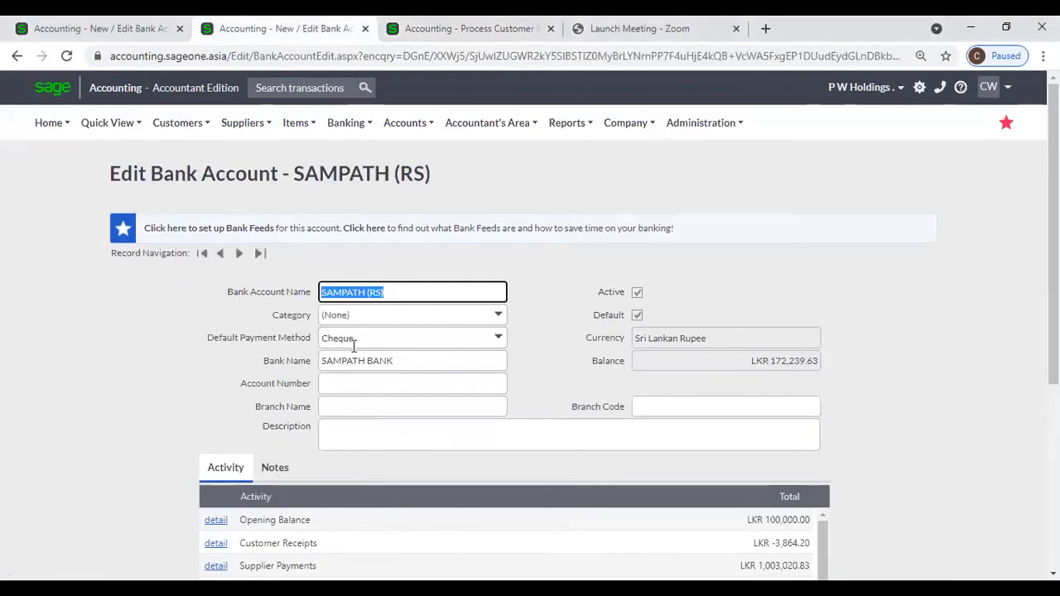
left_click(391, 33)
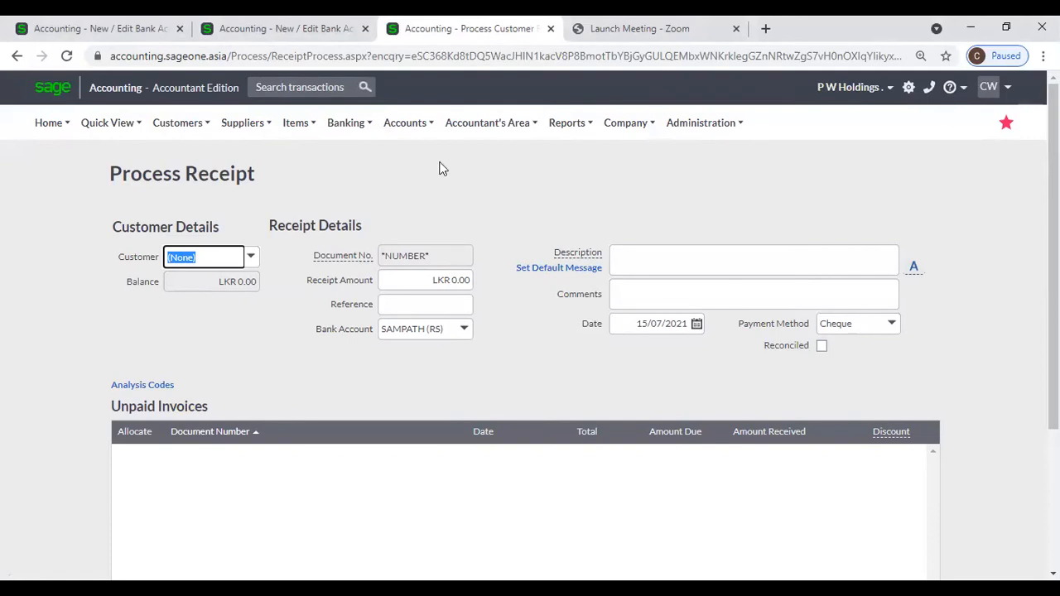
key("ctrl+shift+Tab")
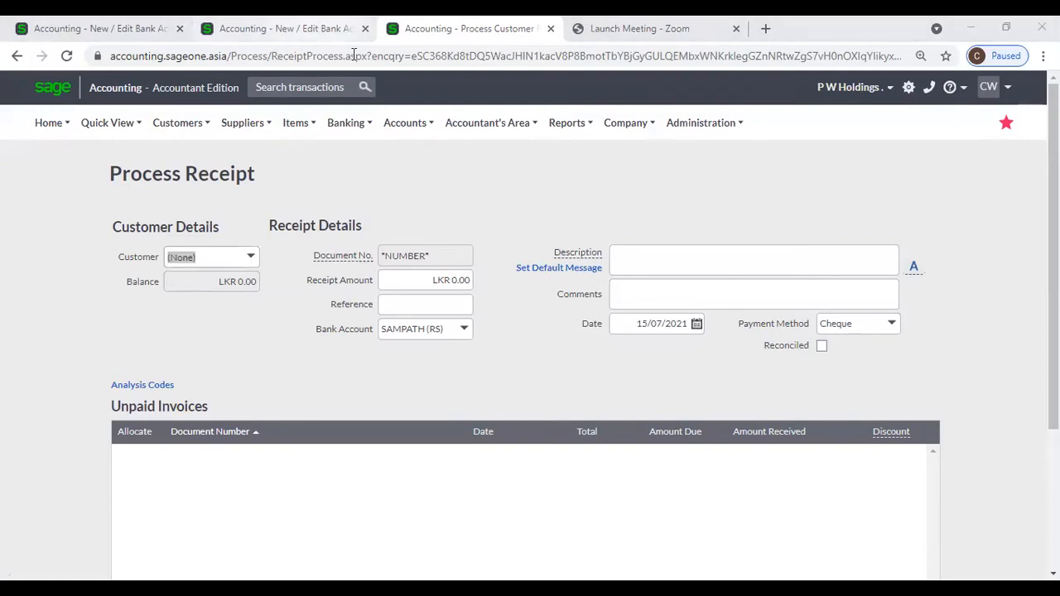
In the new bank account form, set the bank name to Sampath Bank and fill in the account number
left_click(65, 33)
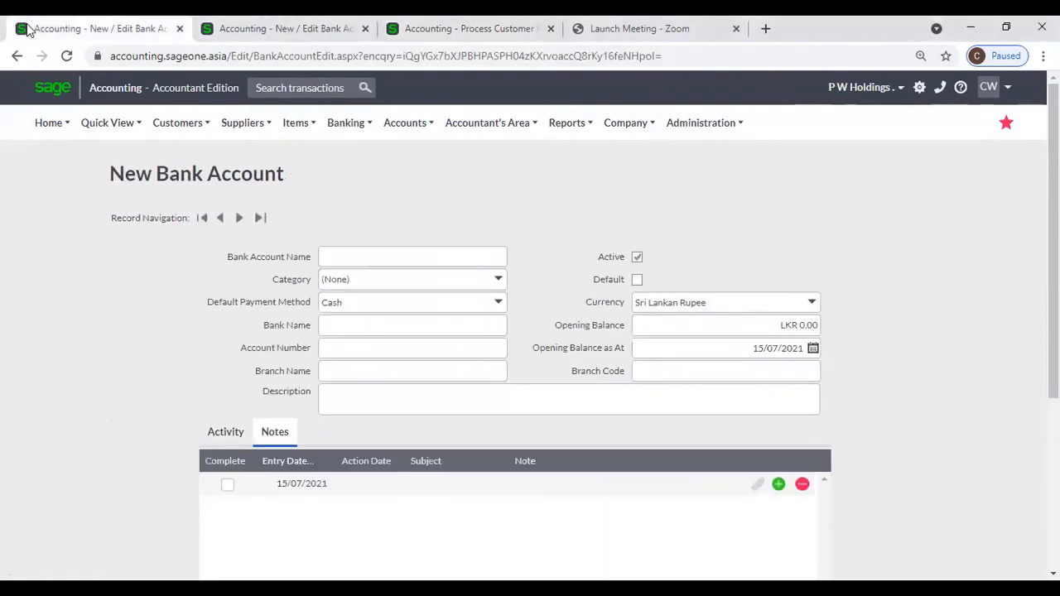
left_click(337, 325)
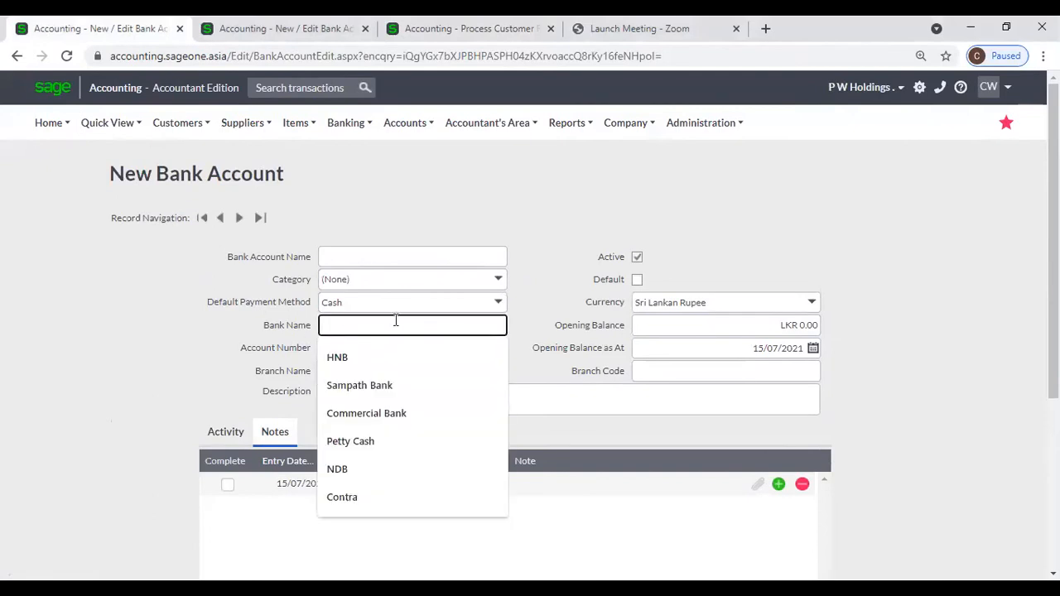
left_click(539, 346)
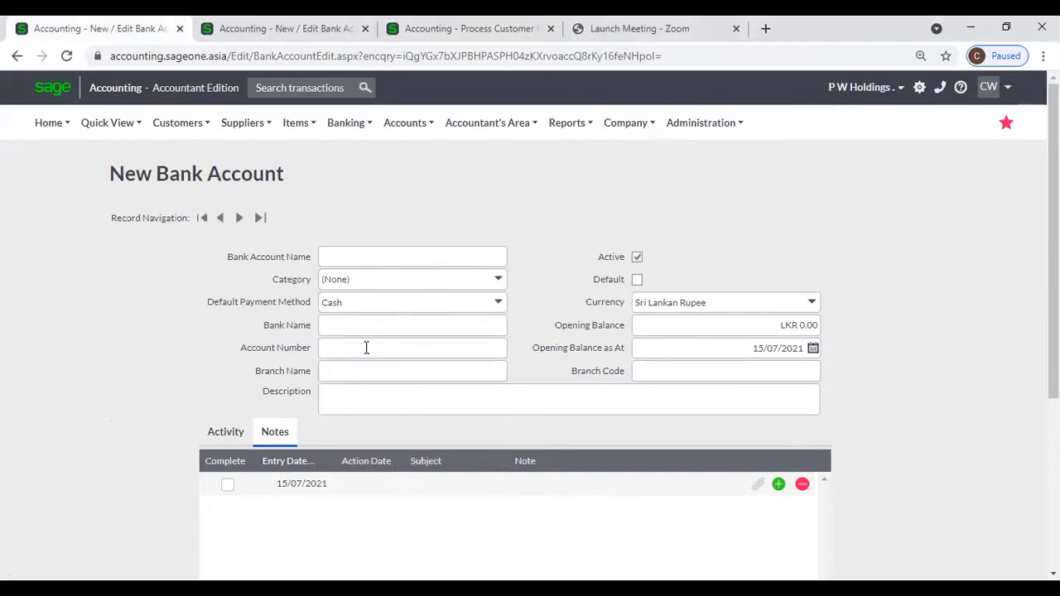
left_click(366, 348)
left_click(373, 378)
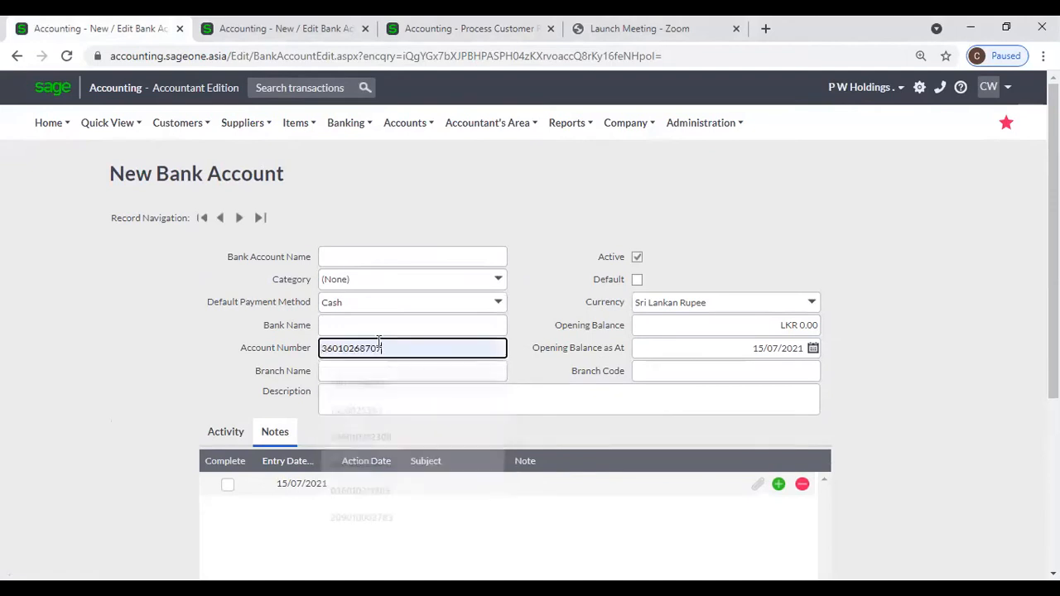
left_click(374, 330)
left_click(377, 383)
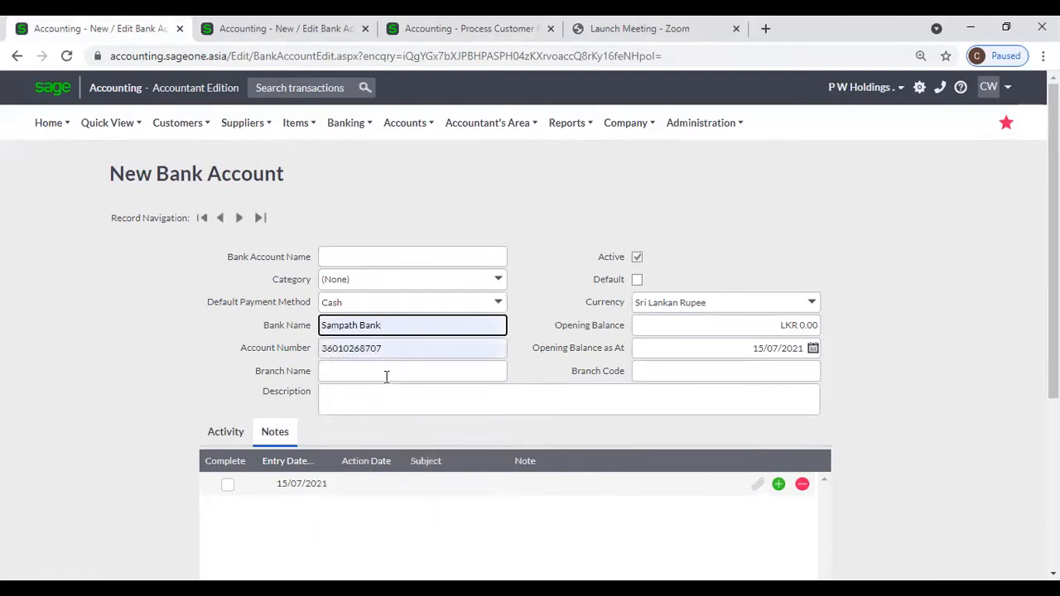
Set the new bank account's branch name to Negombo and leave the branch code empty
left_click(386, 376)
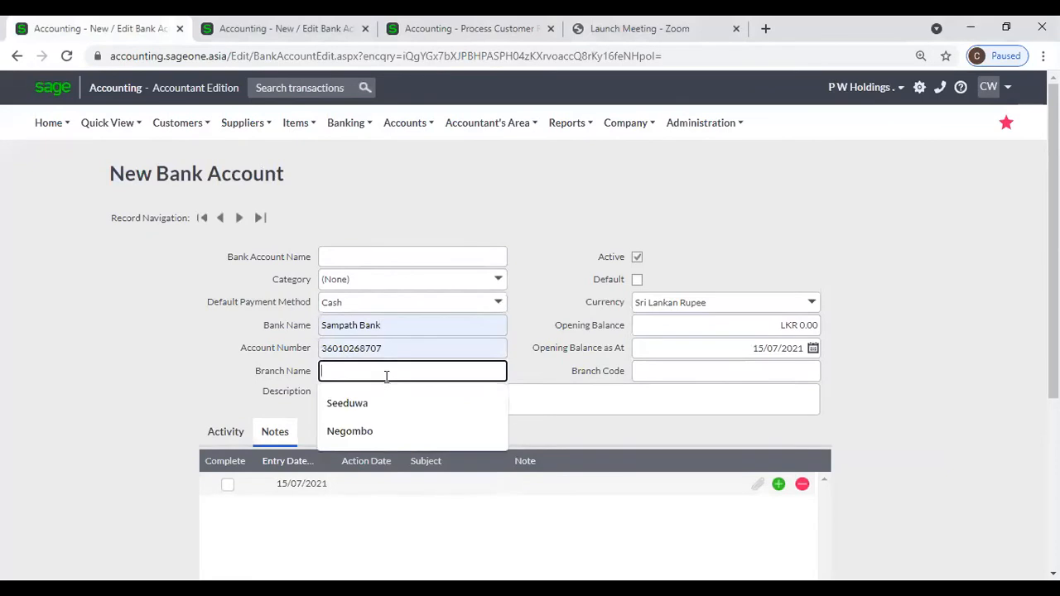
left_click(392, 430)
left_click(682, 371)
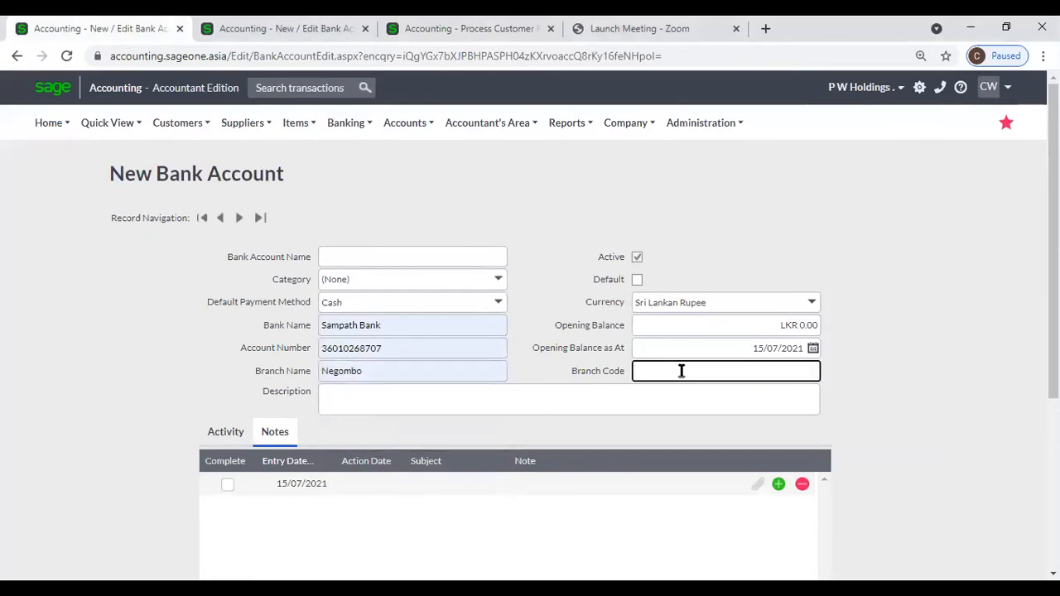
left_click(571, 243)
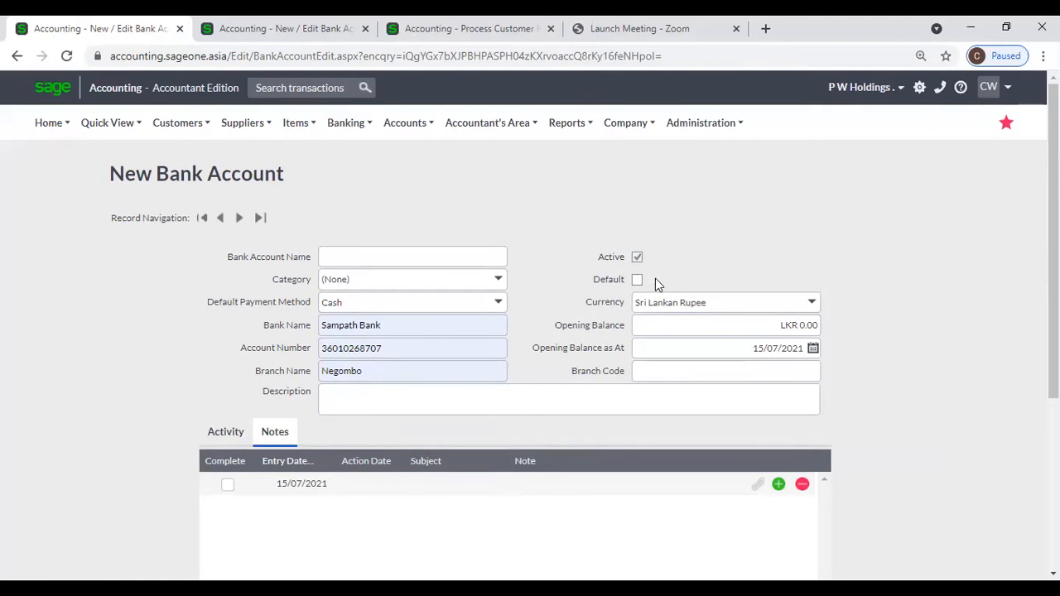
Check the Default setting in the SAMPATH (RS) bank account record, and return to the customer receipt form
left_click(358, 36)
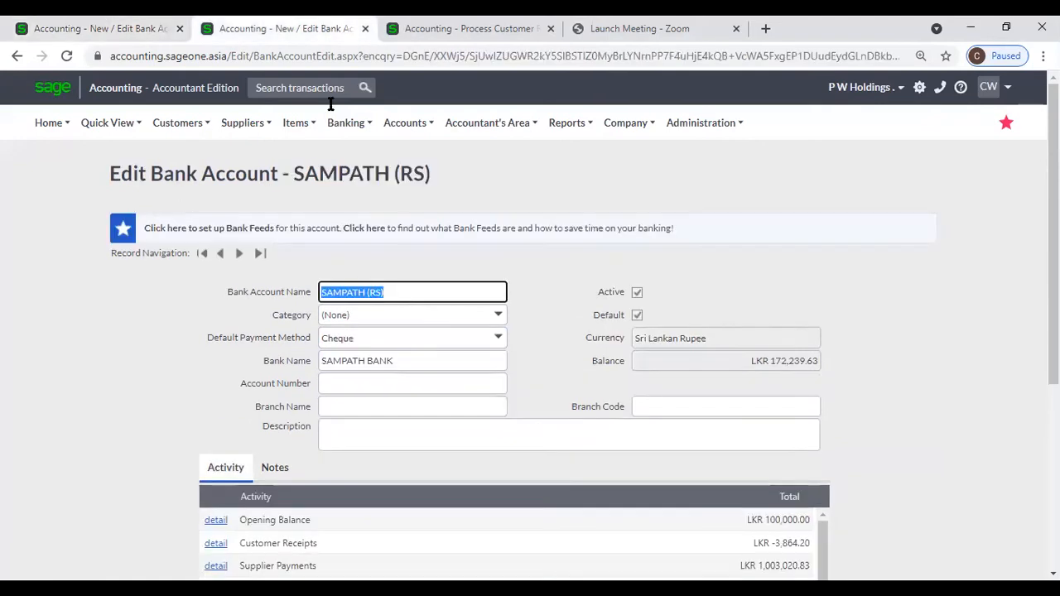
left_click(546, 309)
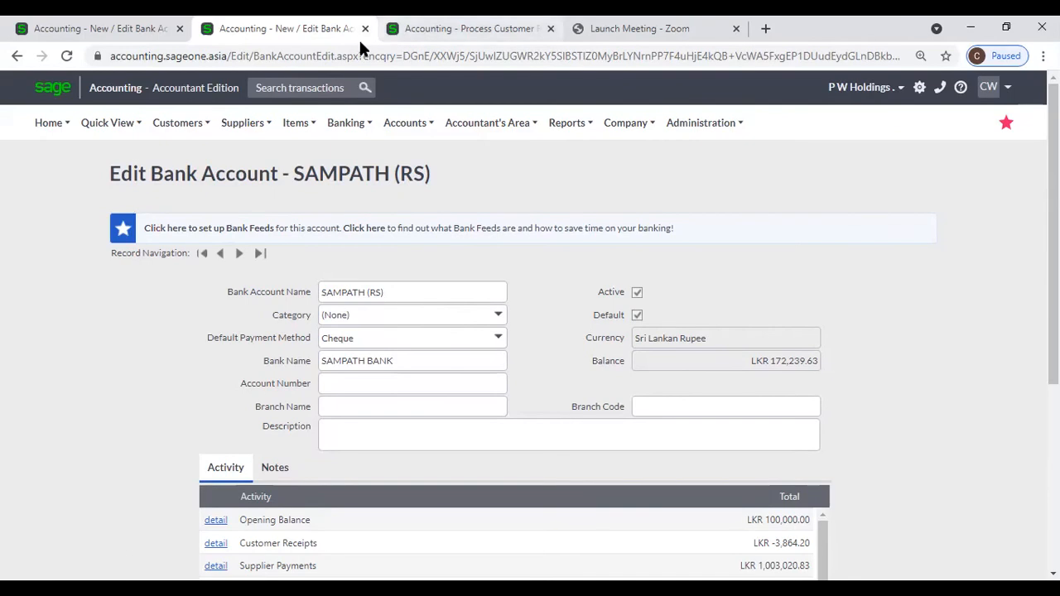
left_click(385, 33)
Open a new supplier payment and compare its preselected bank account and payment method with the SAMPATH (RS) account record
mouse_move(235, 120)
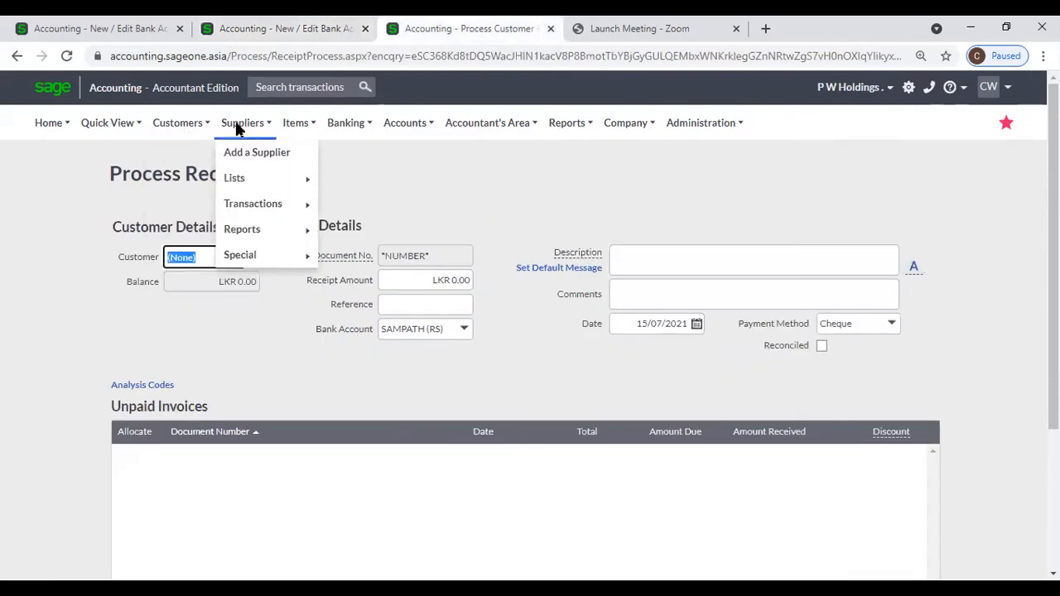
mouse_move(256, 187)
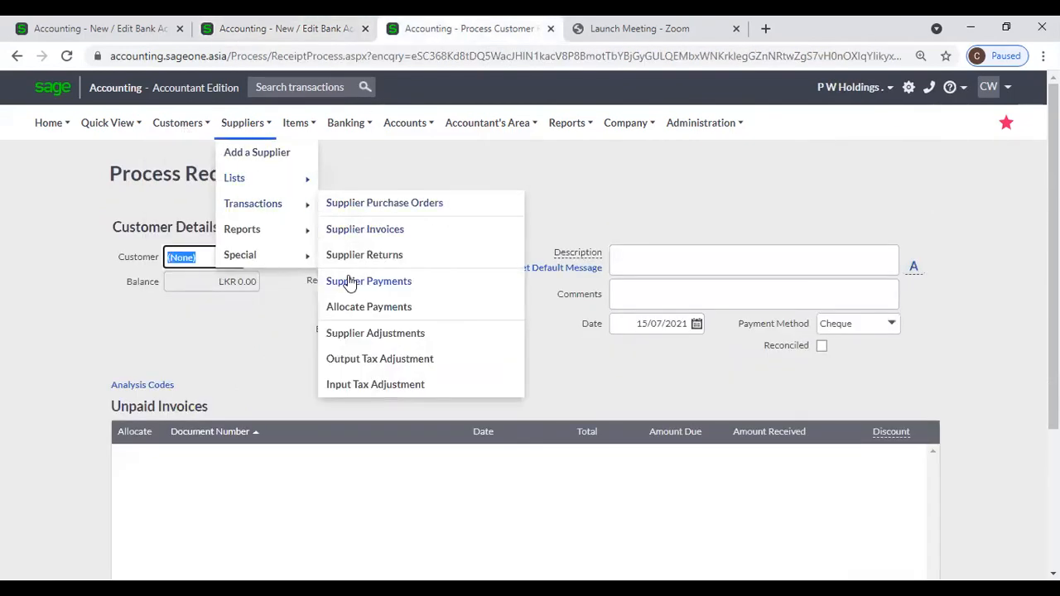
left_click(350, 287)
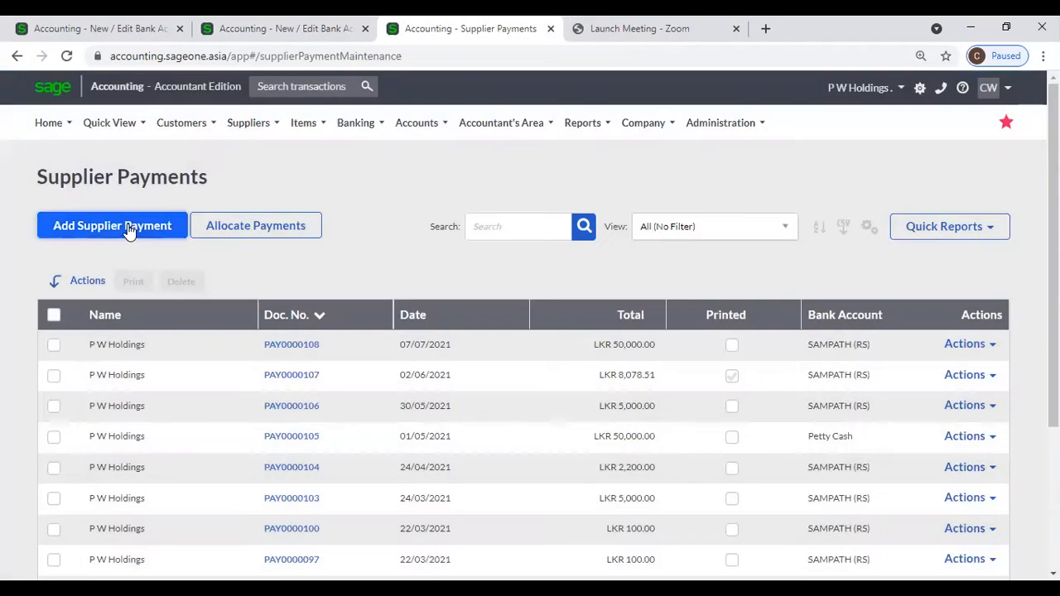
left_click(128, 233)
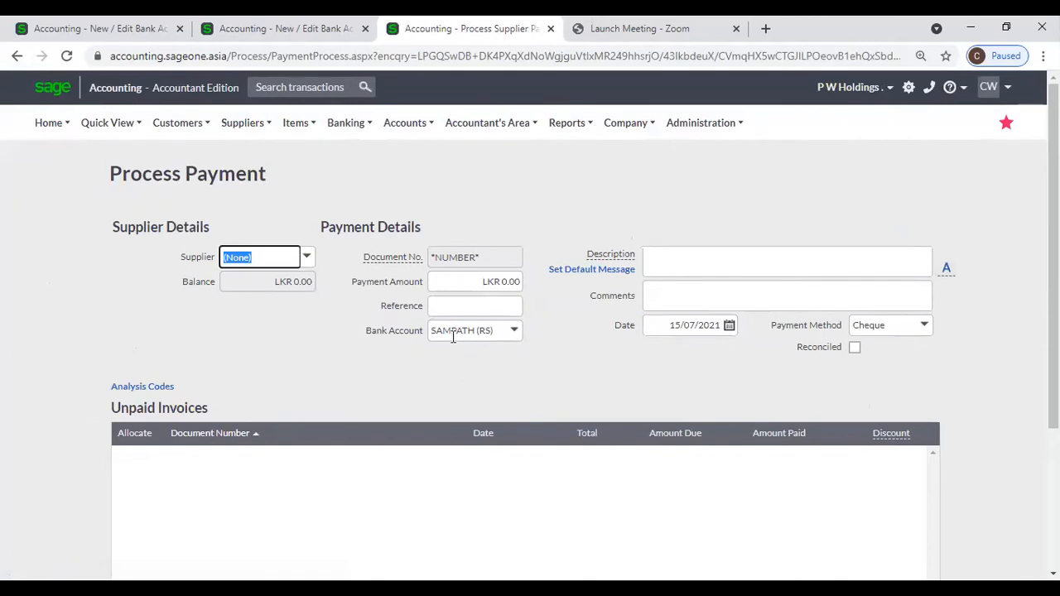
left_click(240, 31)
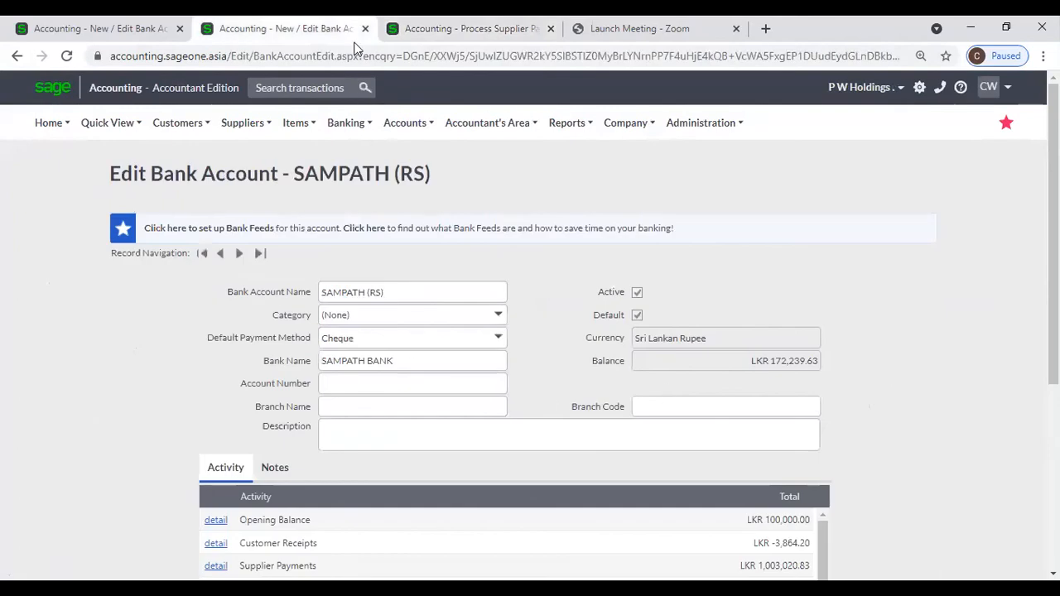
left_click(418, 28)
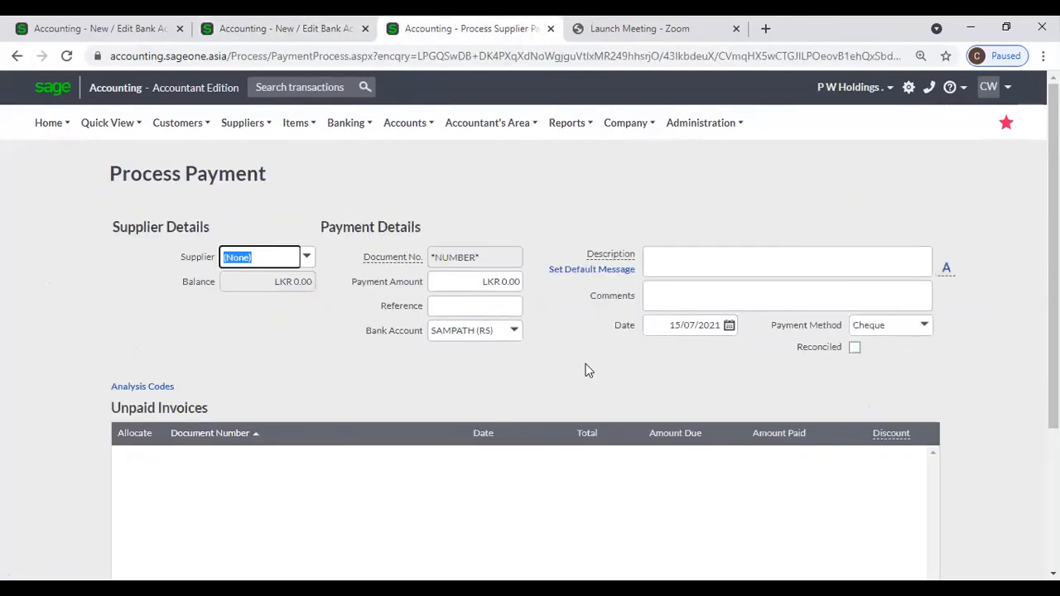
Switch the supplier payment to the numbered bank account and set its payment method to Credit Card
left_click(513, 335)
left_click(513, 389)
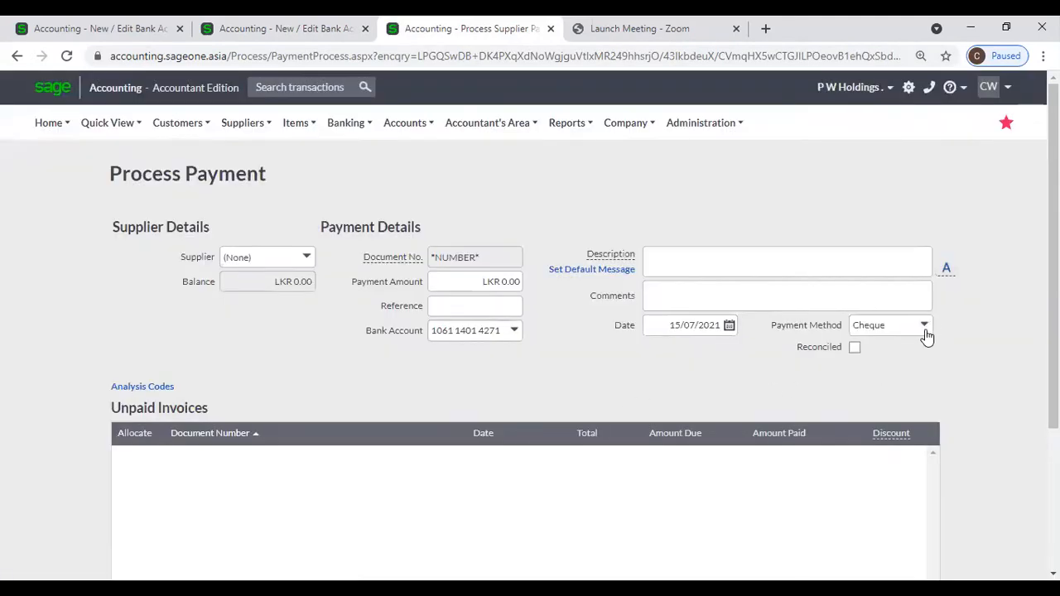
left_click(925, 327)
left_click(908, 386)
left_click(593, 403)
Examine the currencies offered for the new bank account, keeping Sri Lankan Rupee
left_click(133, 28)
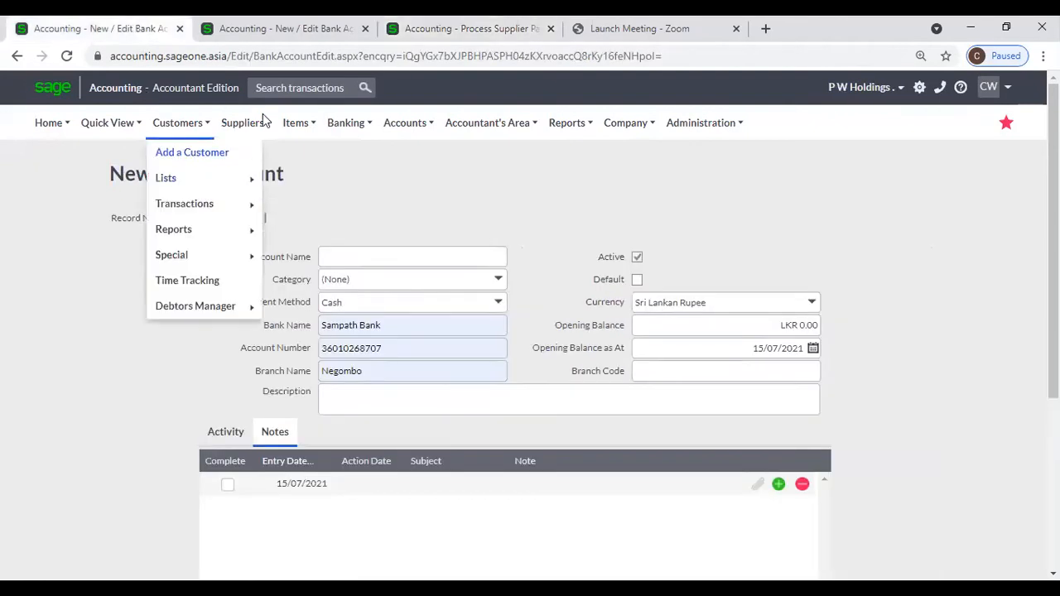
mouse_move(408, 123)
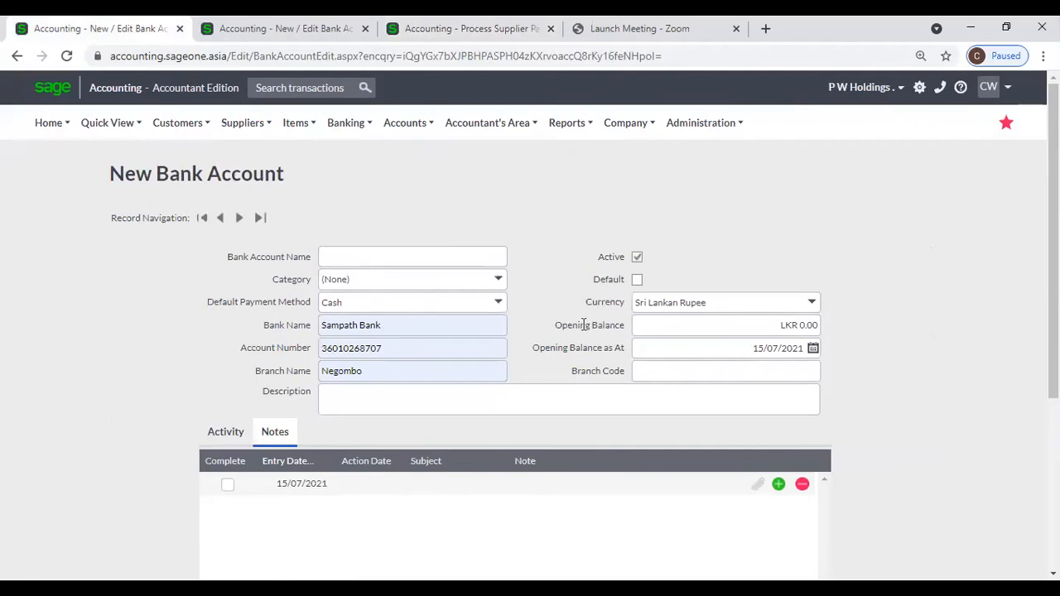
left_click(814, 304)
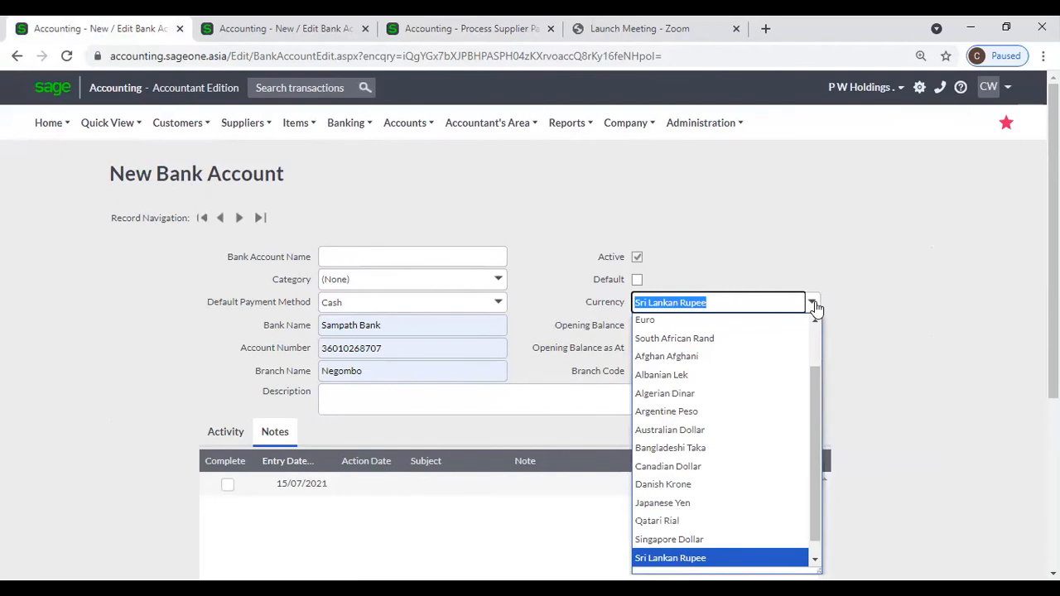
left_click(865, 298)
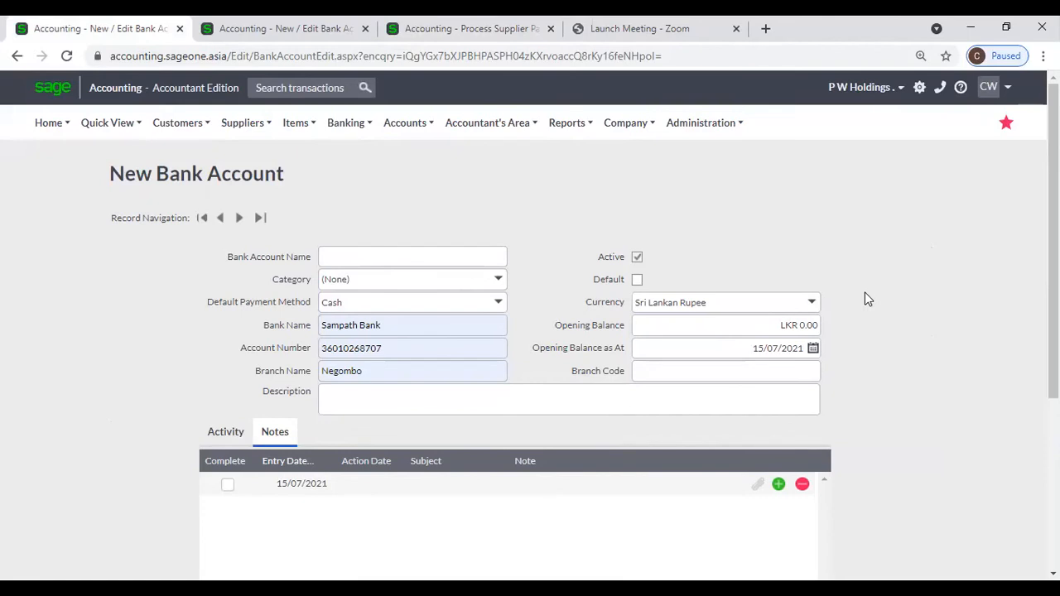
left_click(814, 304)
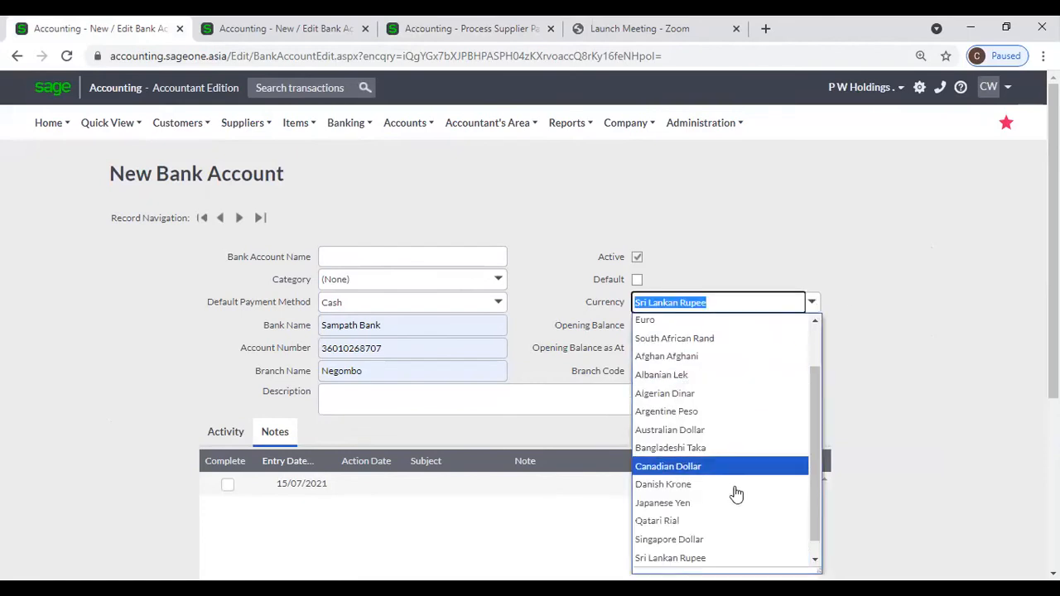
left_click(862, 368)
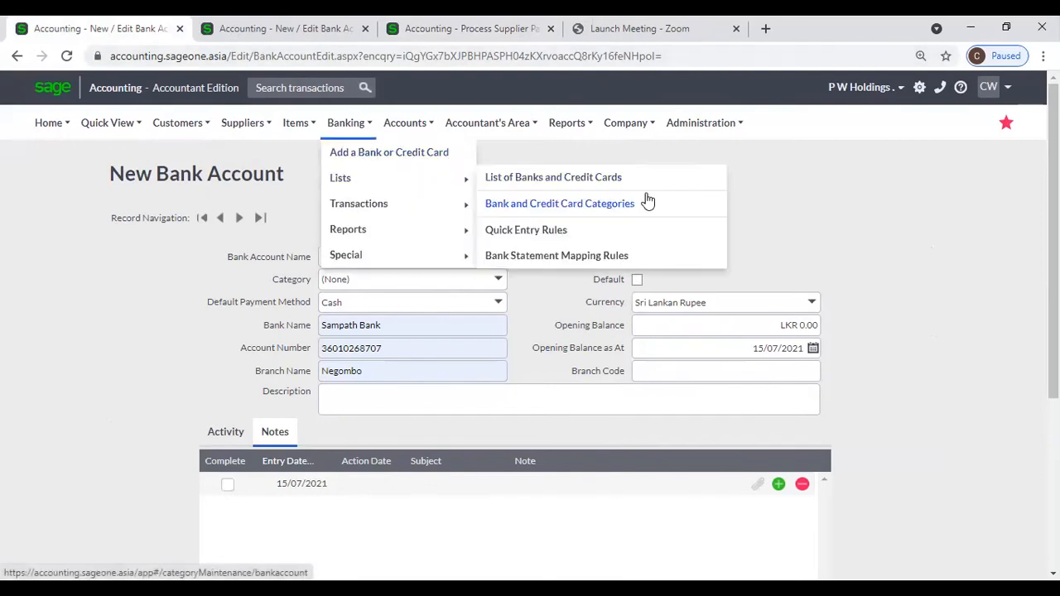
Open the Multi-Currency company settings, discarding the unsaved supplier payment, and view the Add Currency dialog without adding anything
left_click(373, 37)
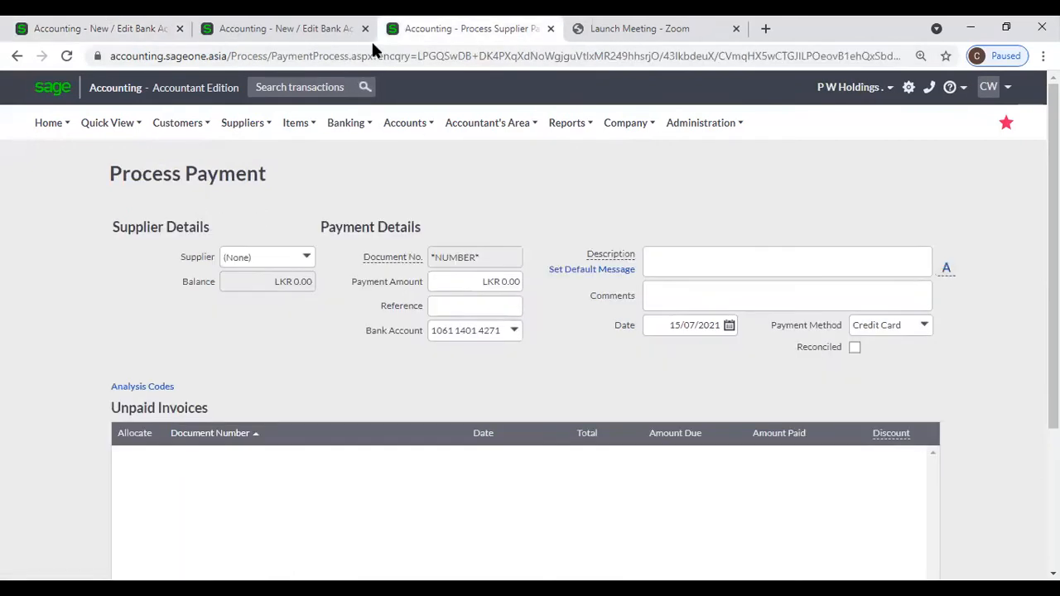
mouse_move(628, 133)
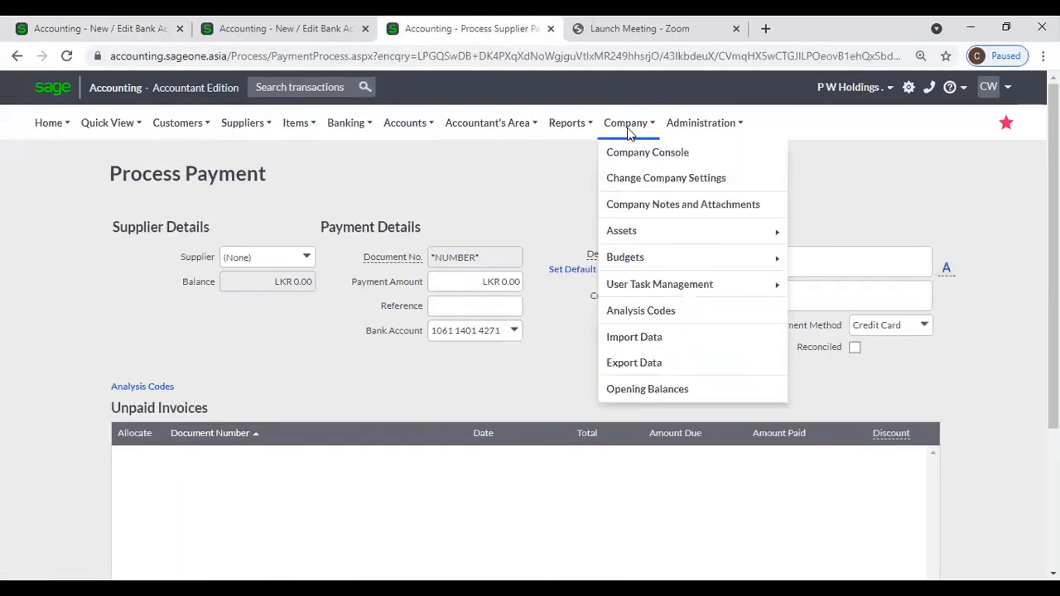
left_click(636, 176)
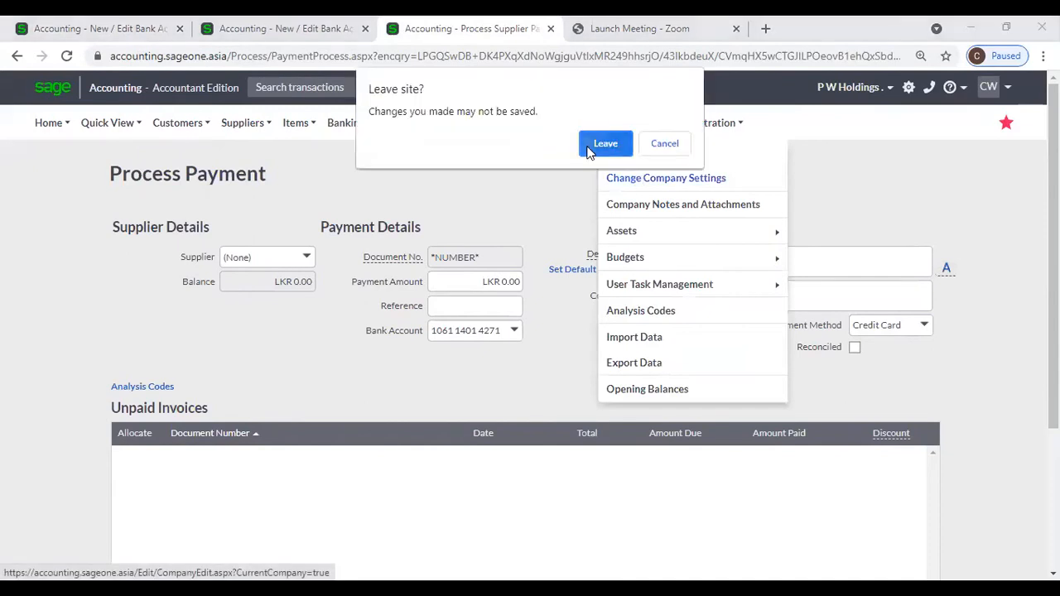
left_click(602, 144)
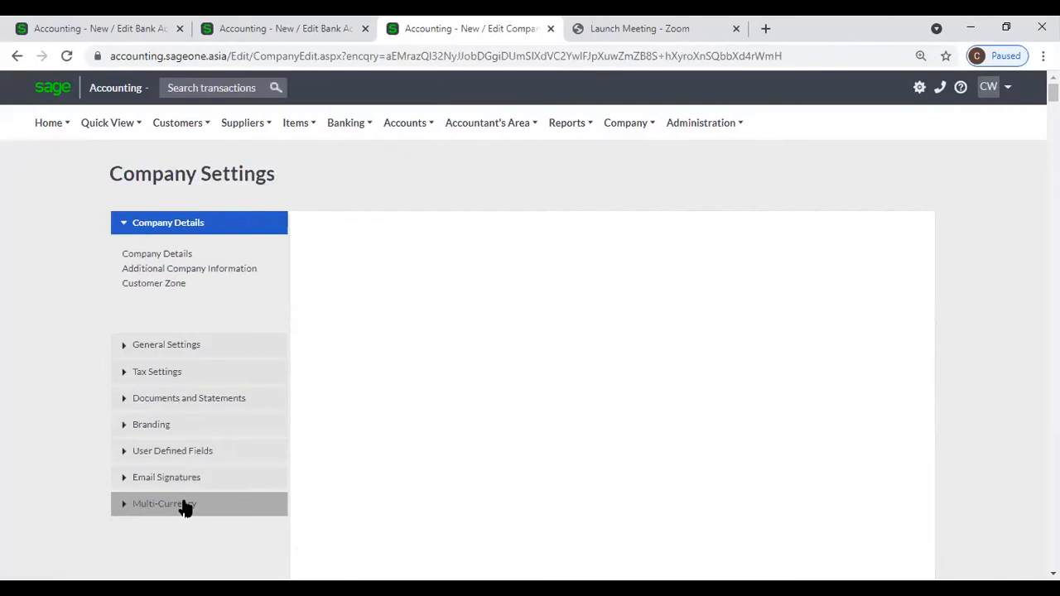
left_click(183, 503)
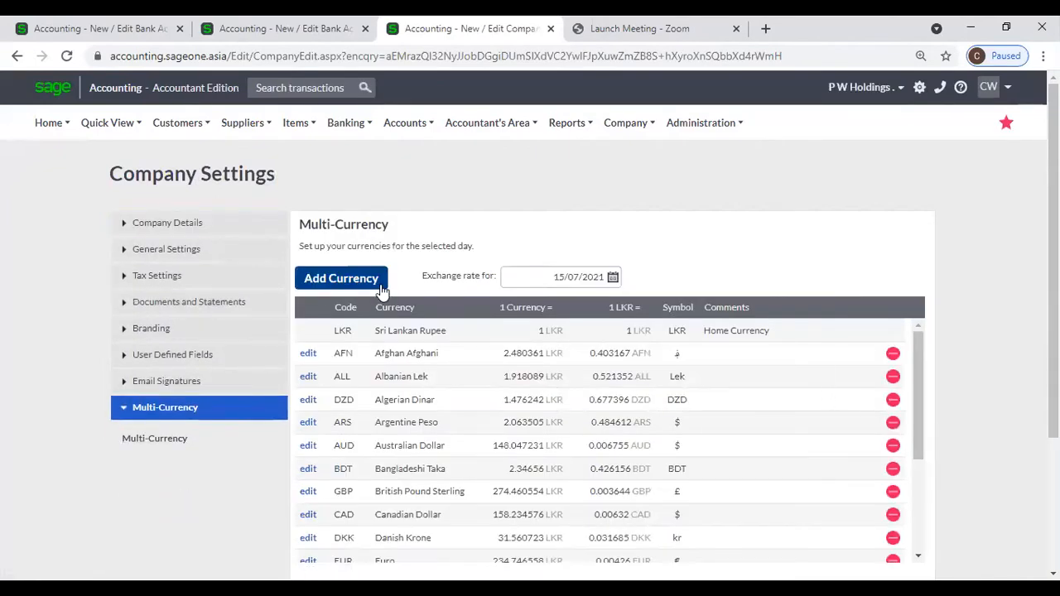
left_click(349, 282)
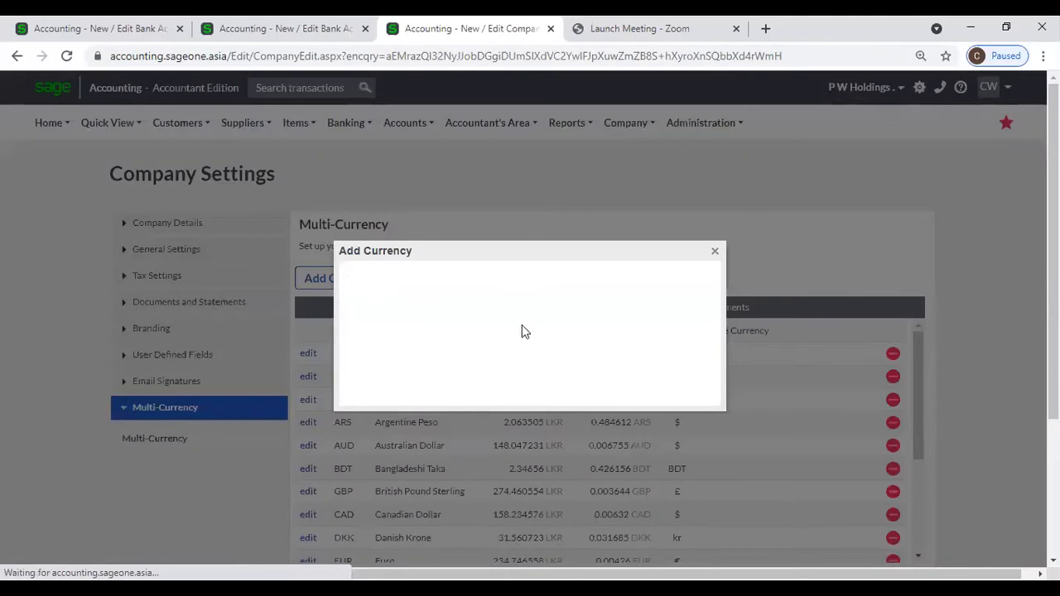
left_click(712, 252)
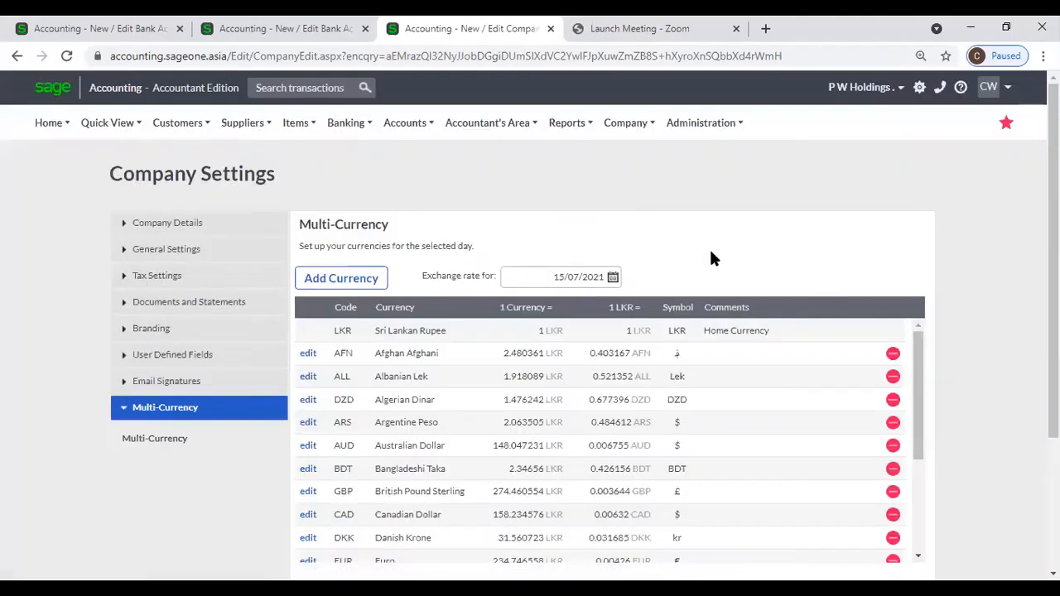
Examine the opening balance and opening balance date fields and the notes section of the new bank account form
left_click(100, 30)
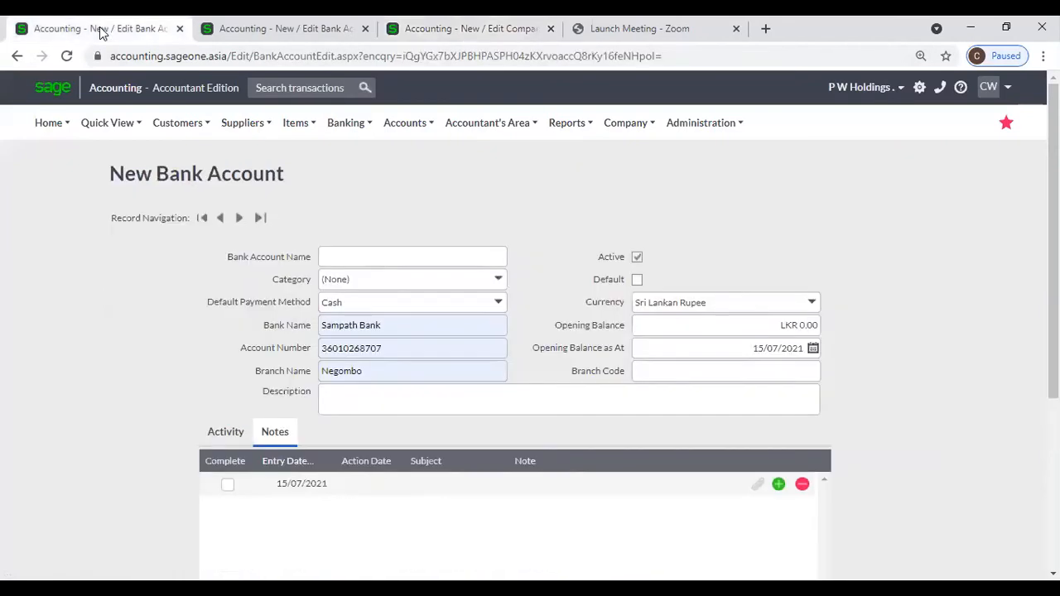
left_click(703, 323)
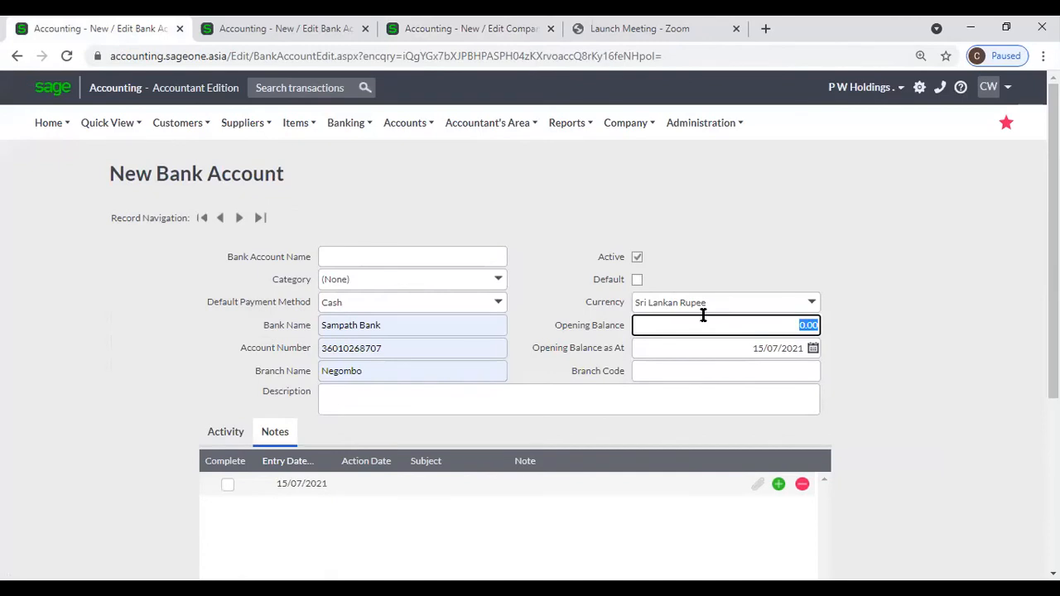
left_click(717, 325)
left_click(719, 354)
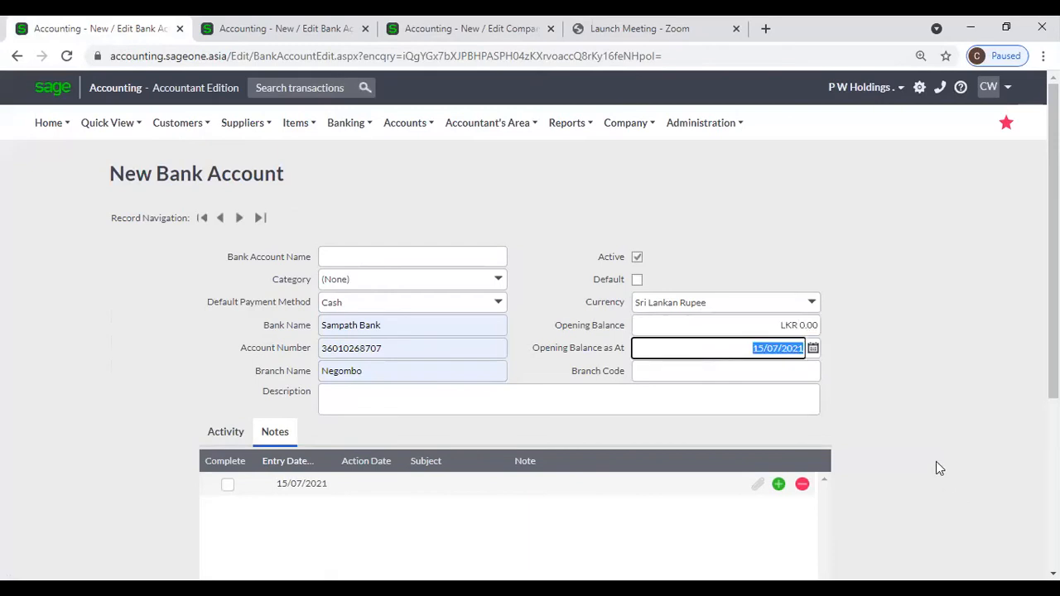
scroll(937, 464, "down", 2)
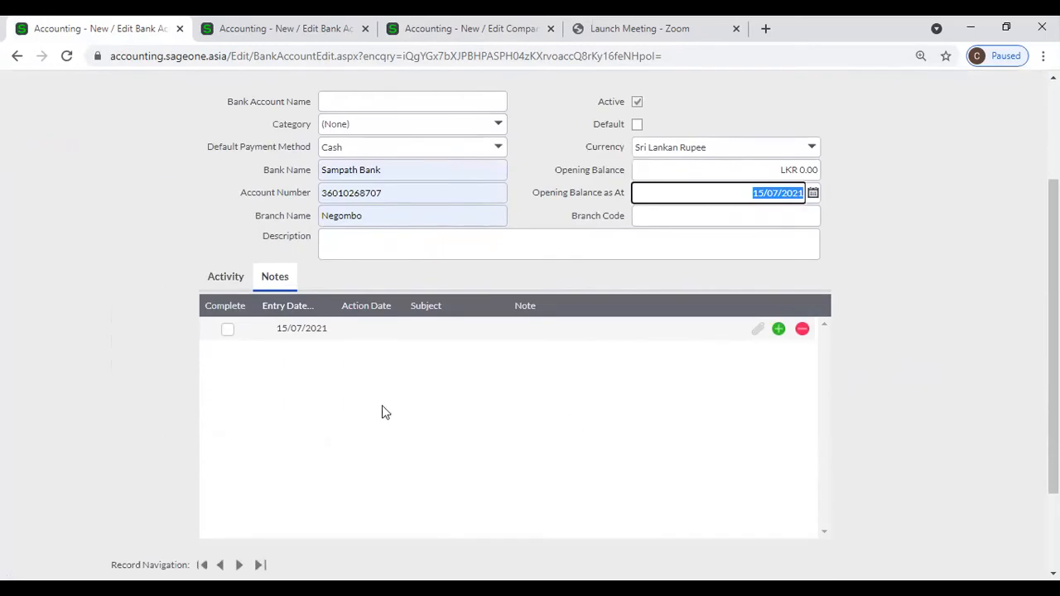
Examine the activity breakdown of the existing SAMPATH (RS) bank account
left_click(280, 31)
scroll(111, 352, "down", 2)
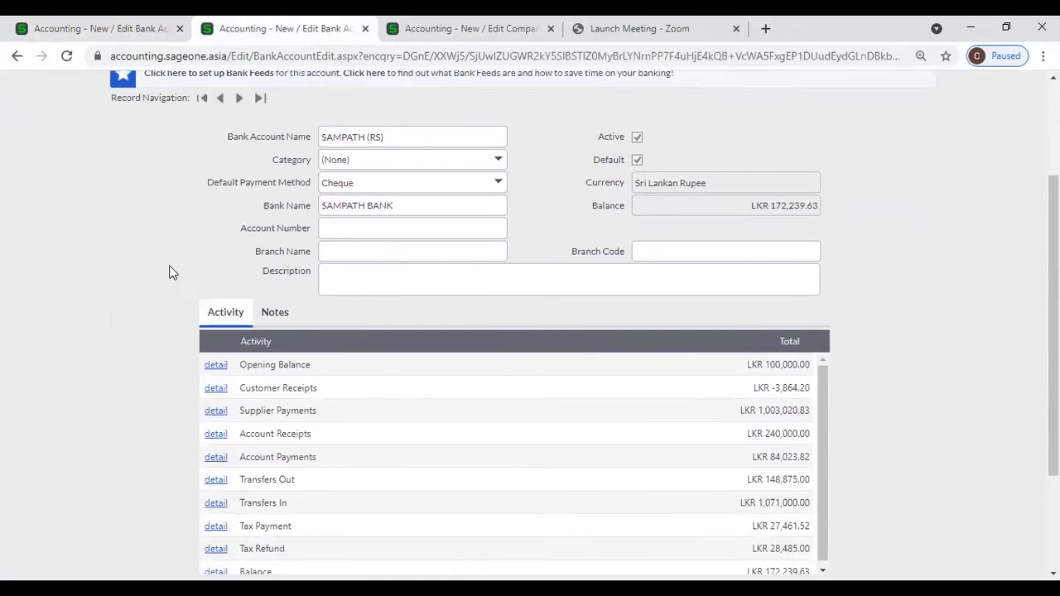
Inspect the customer receipts detail in the SAMPATH (RS) account's activity, then return to the activity breakdown
scroll(287, 255, "up", 2)
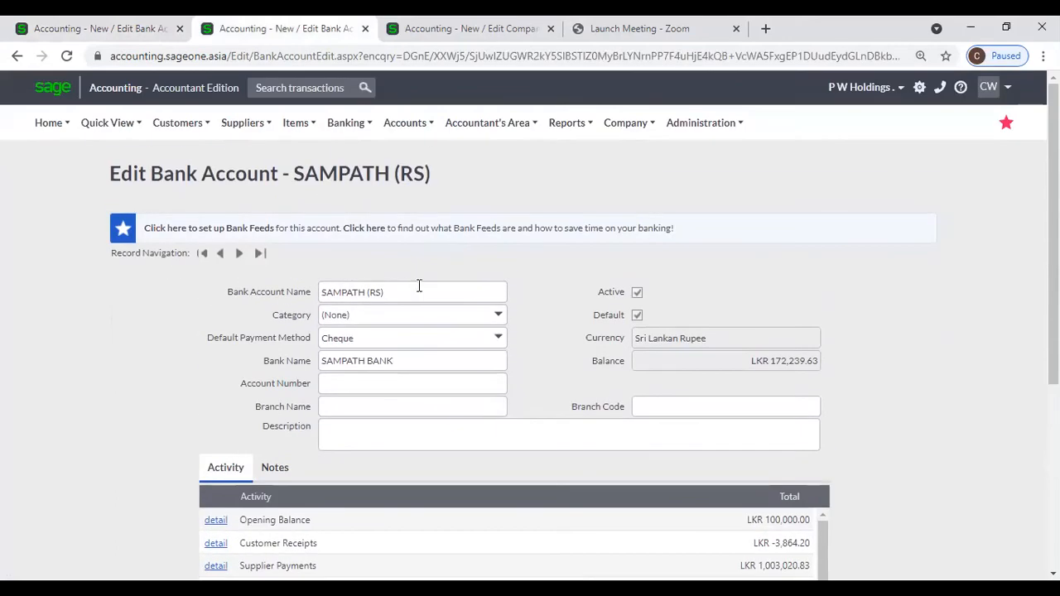
scroll(474, 326, "down", 1)
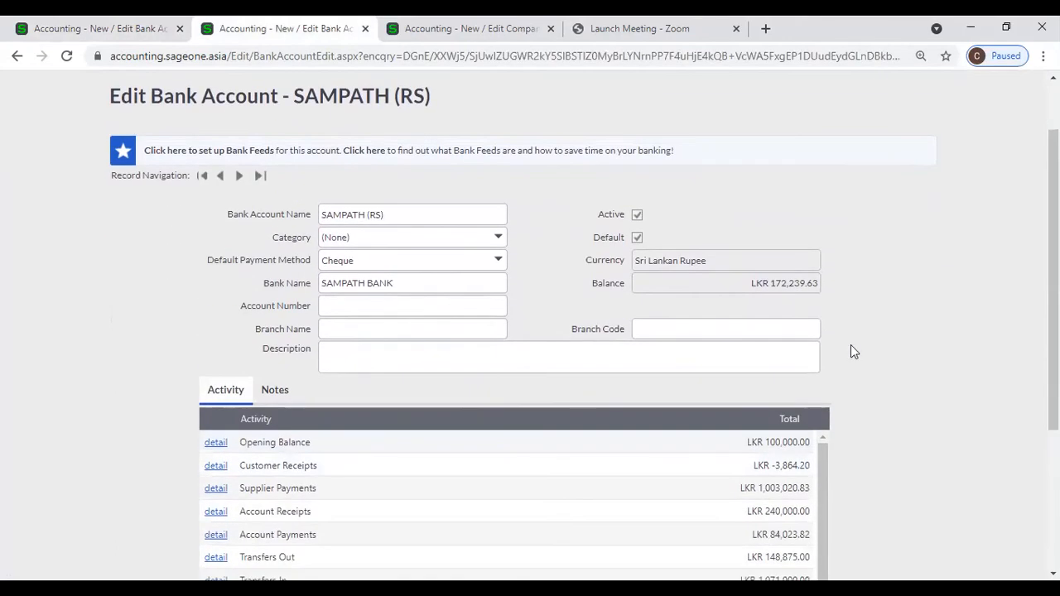
scroll(376, 393, "down", 2)
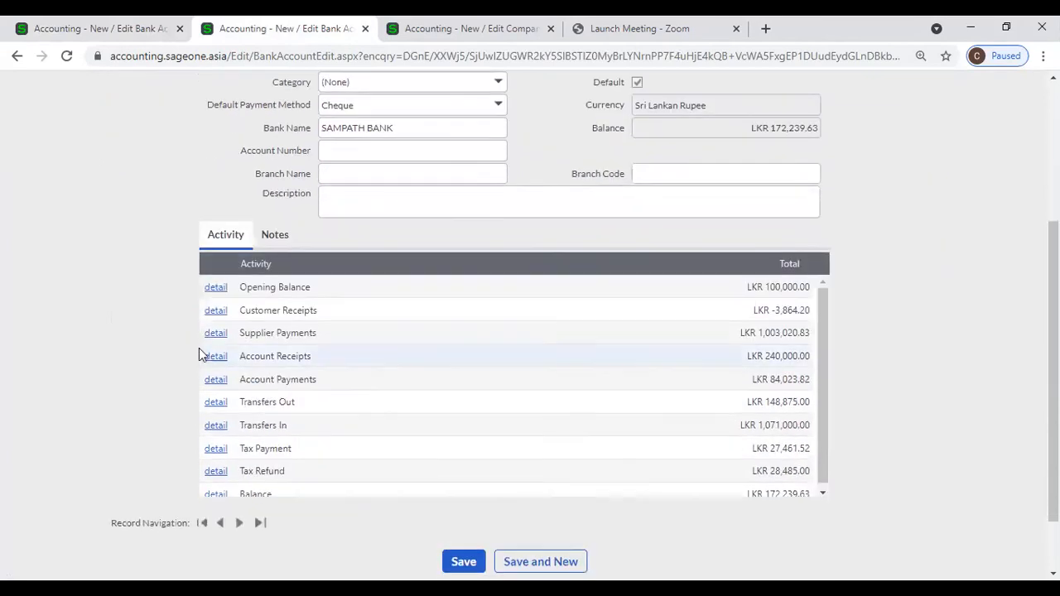
left_click(281, 234)
left_click(225, 235)
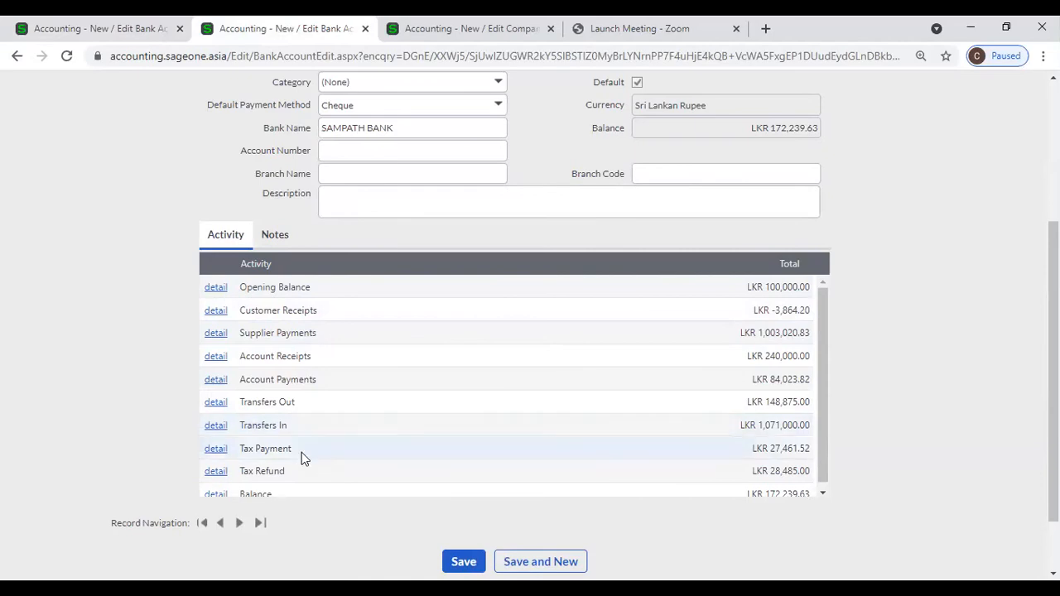
scroll(310, 465, "down", 1)
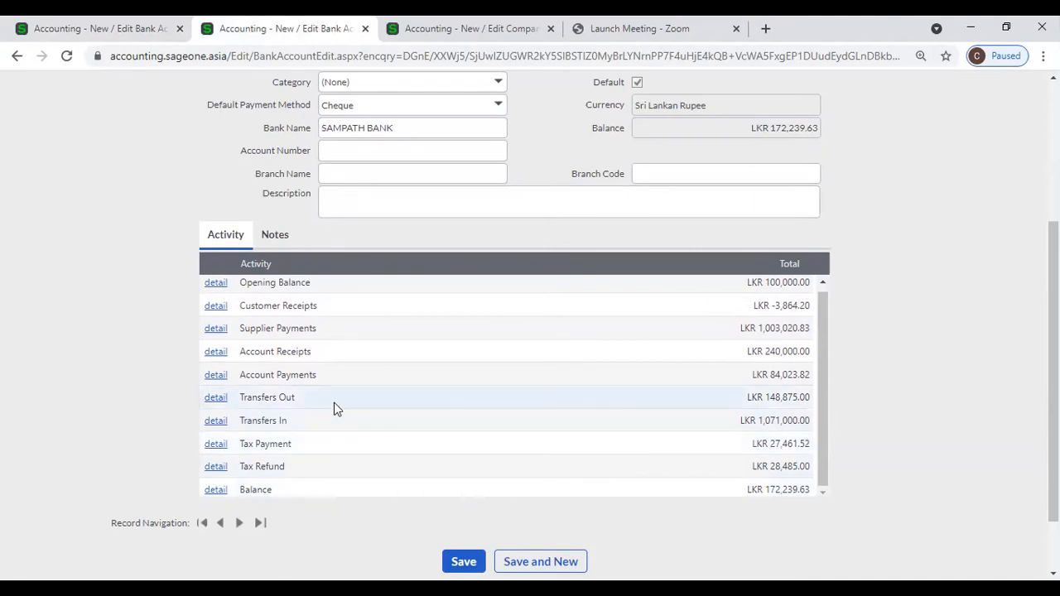
left_click(215, 307)
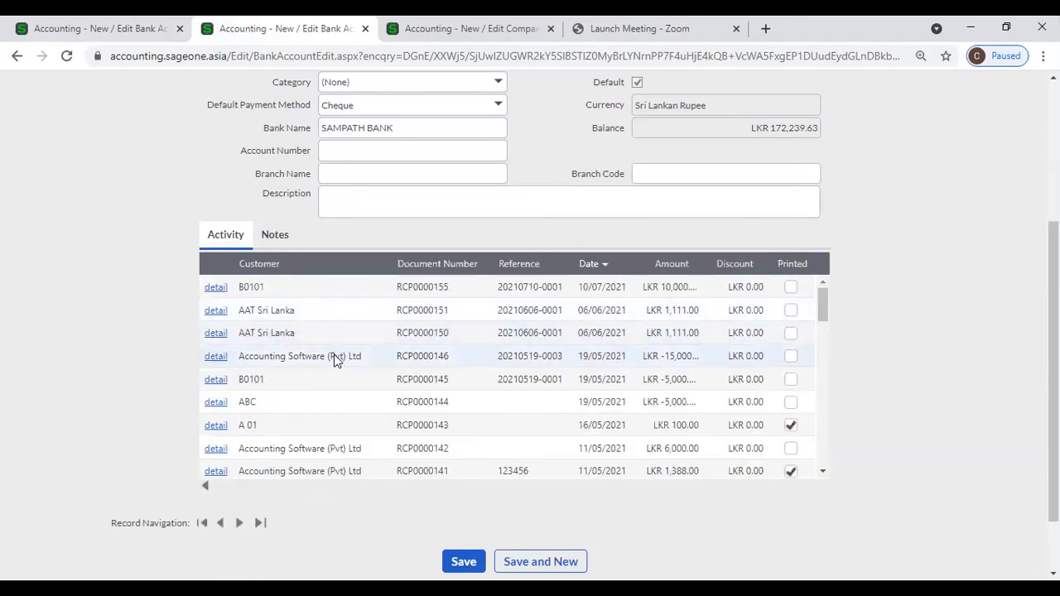
left_click(206, 488)
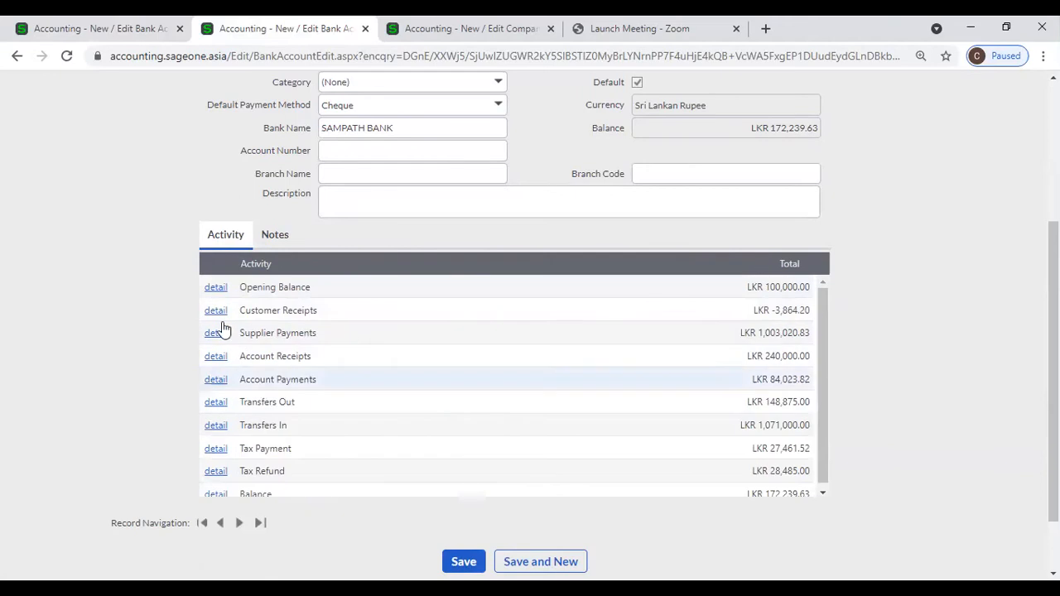
View the SAMPATH (RS) account's notes and the attachments dialog of the Bank Loan meeting note without adding a file
left_click(276, 235)
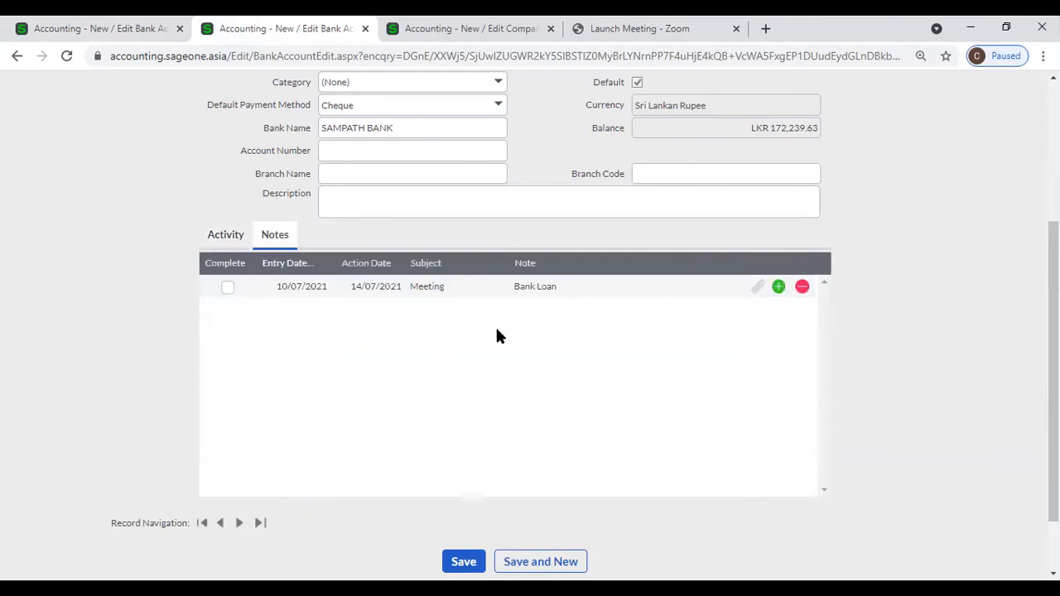
scroll(497, 336, "up", 3)
scroll(503, 403, "down", 2)
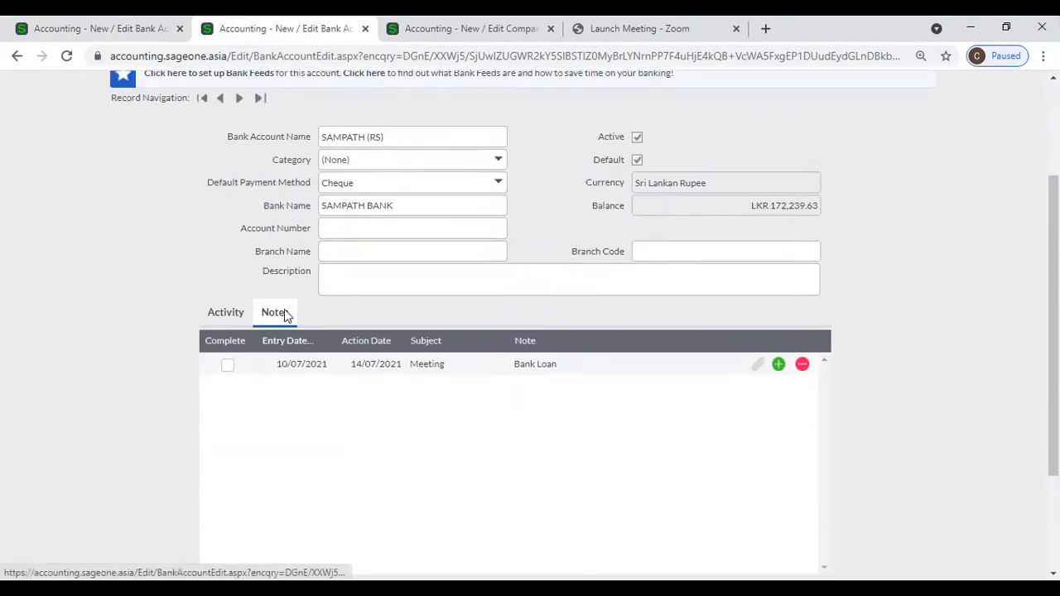
left_click(753, 367)
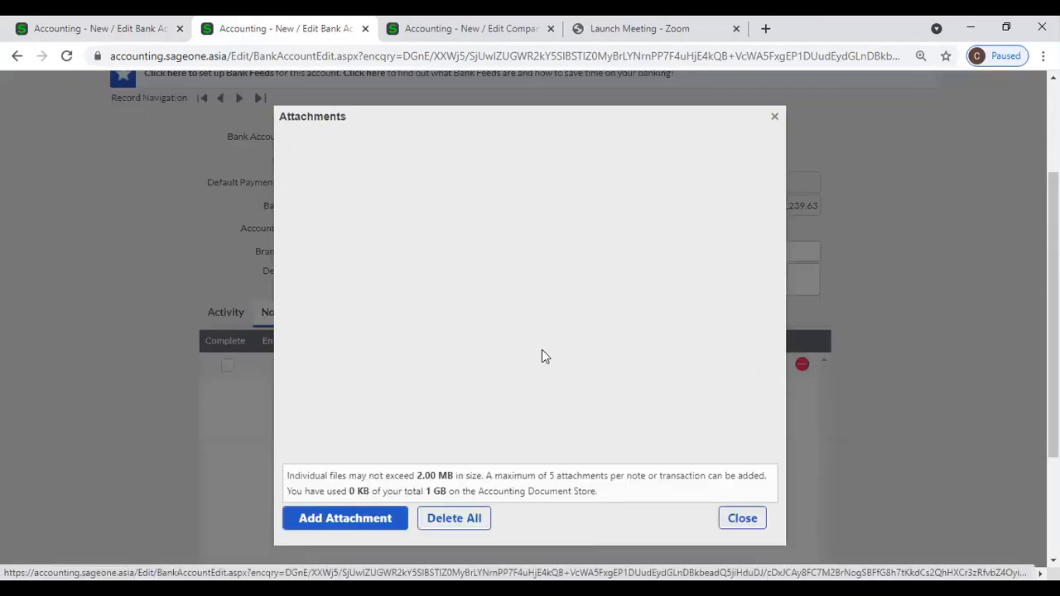
left_click(774, 116)
left_click(755, 365)
left_click(740, 520)
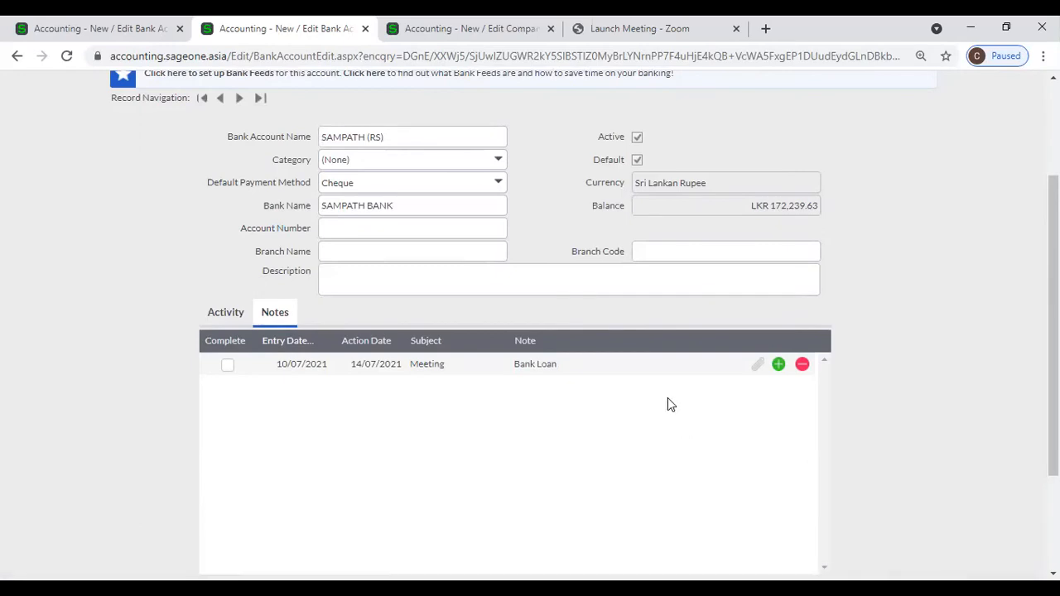
scroll(668, 403, "down", 2)
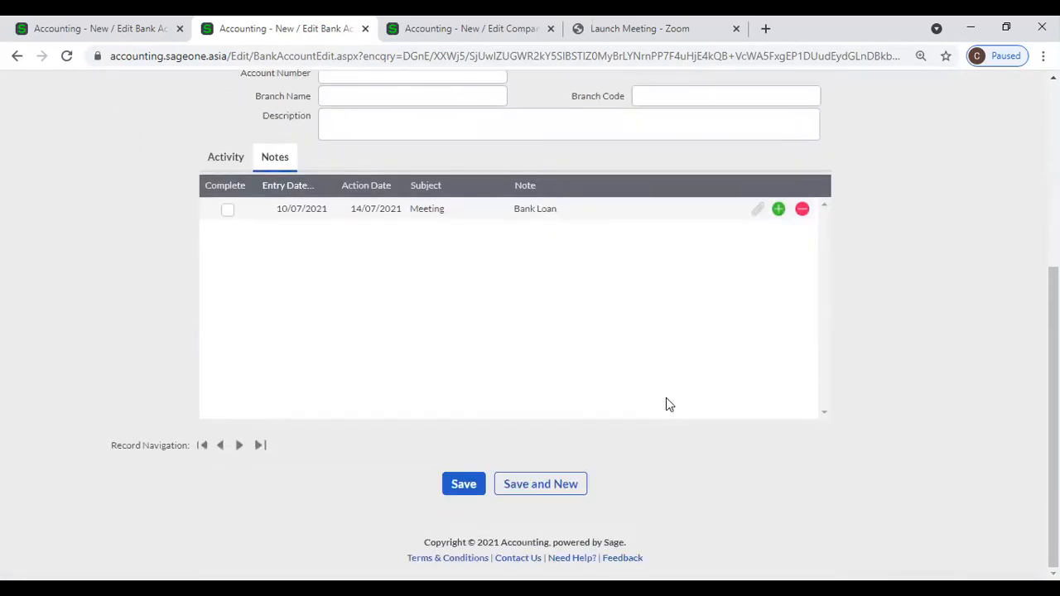
scroll(660, 402, "up", 2)
scroll(478, 222, "down", 2)
scroll(443, 461, "up", 4)
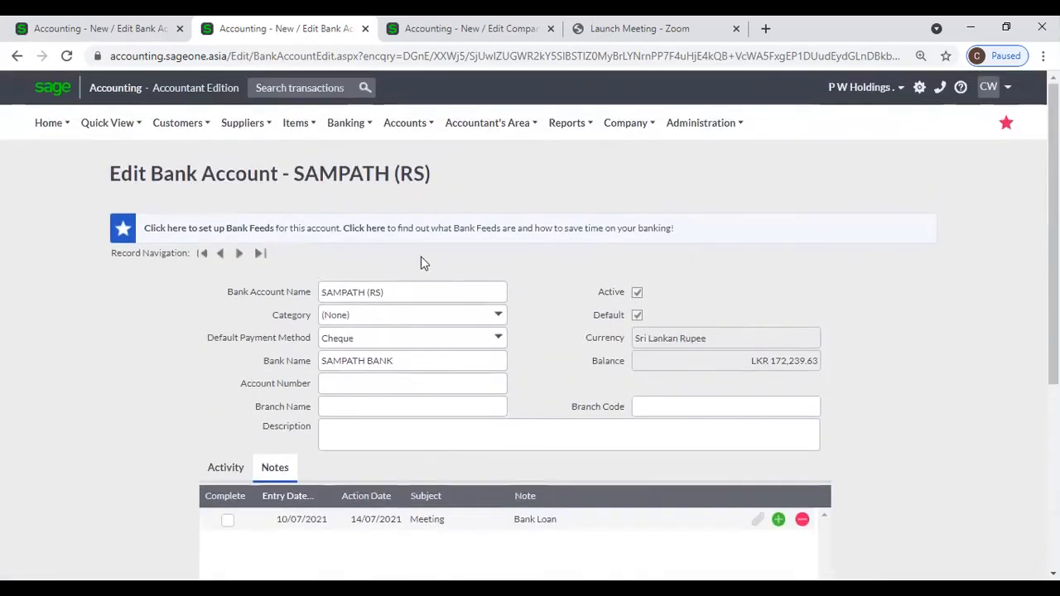
Return to the new bank account form and view the suggested bank account names, leaving the name blank
mouse_move(364, 141)
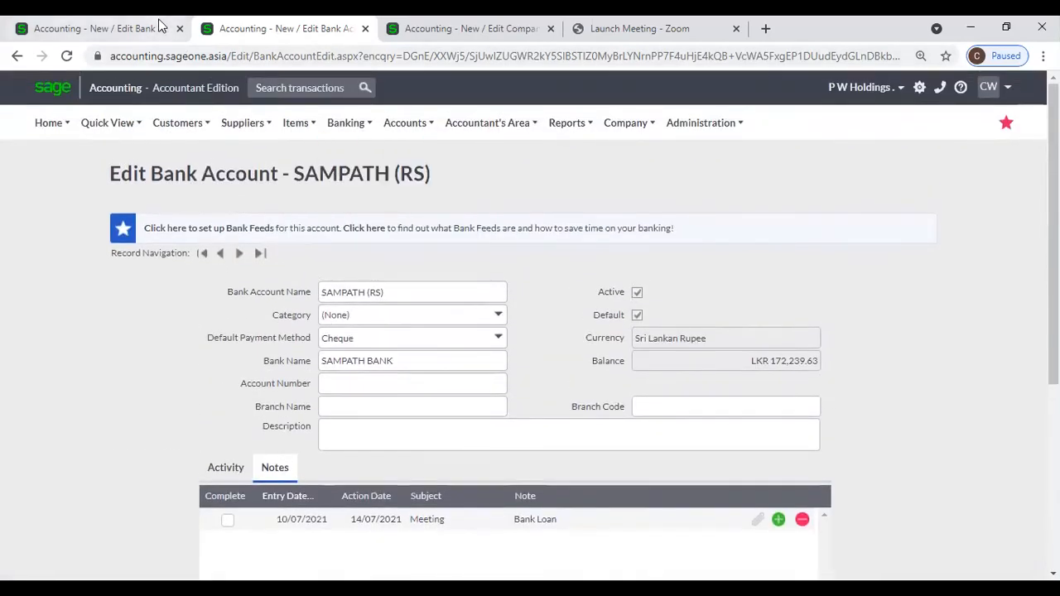
left_click(162, 28)
scroll(418, 261, "up", 2)
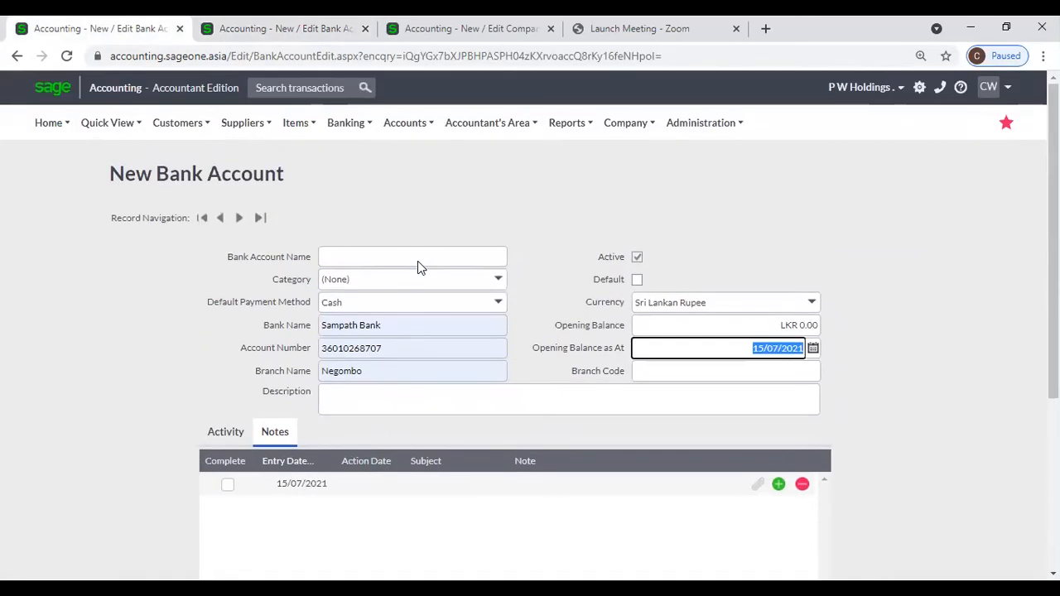
left_click(332, 259)
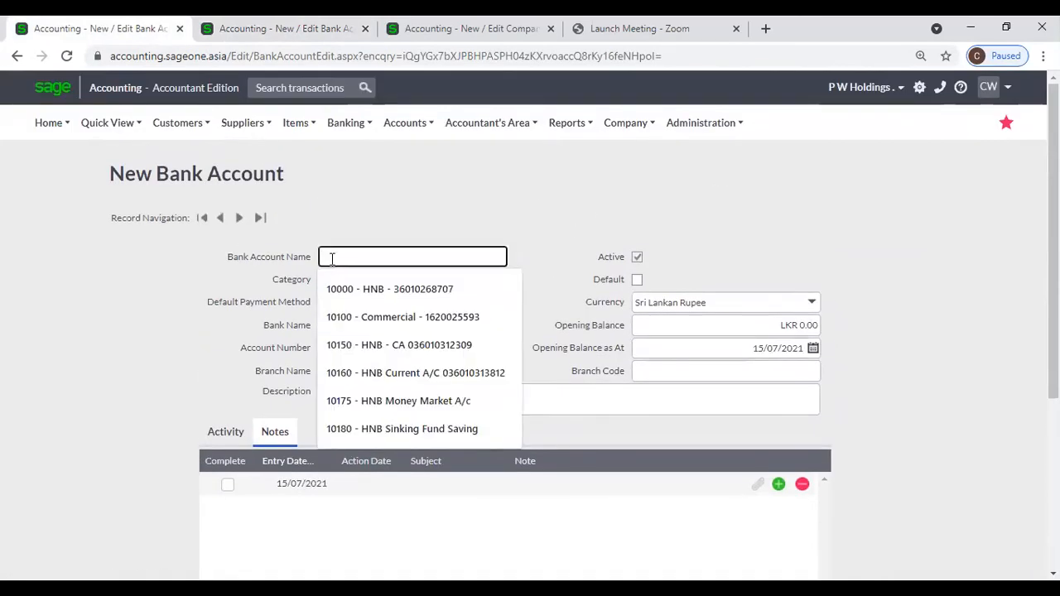
left_click(339, 290)
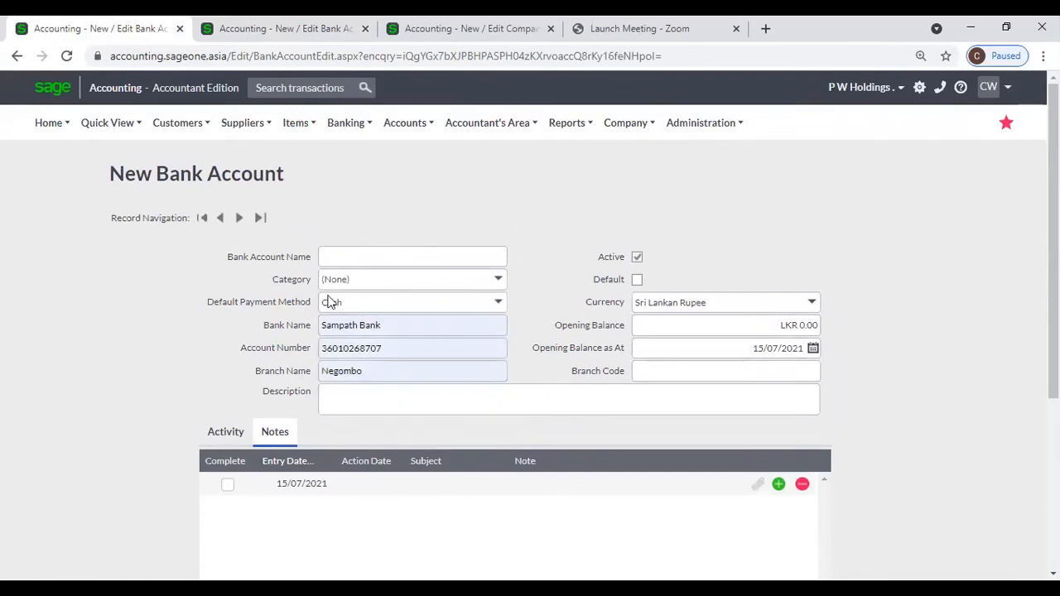
triple_click(342, 332)
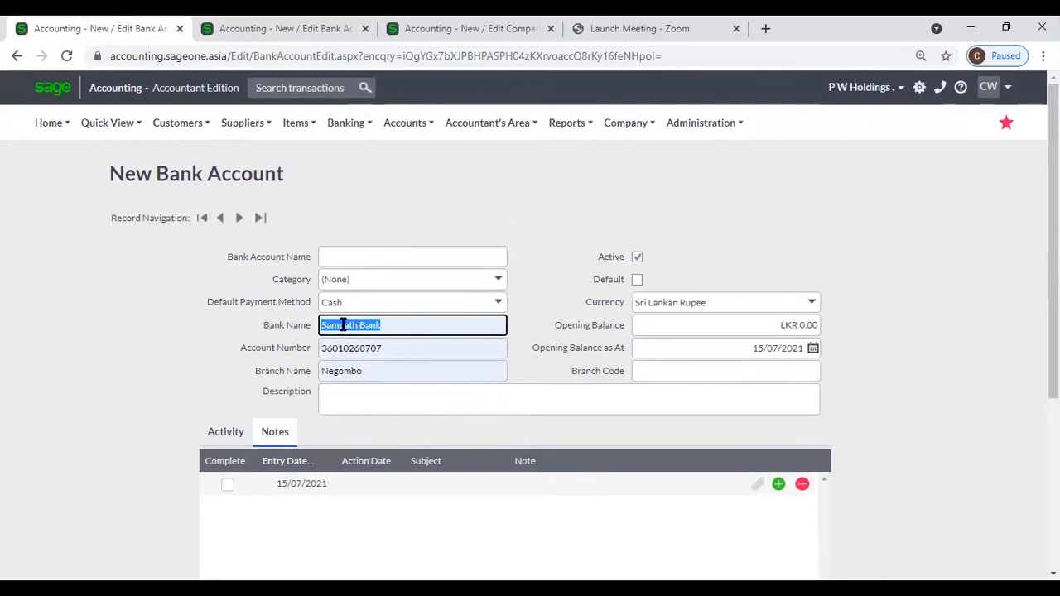
left_click(327, 257)
left_click(300, 257)
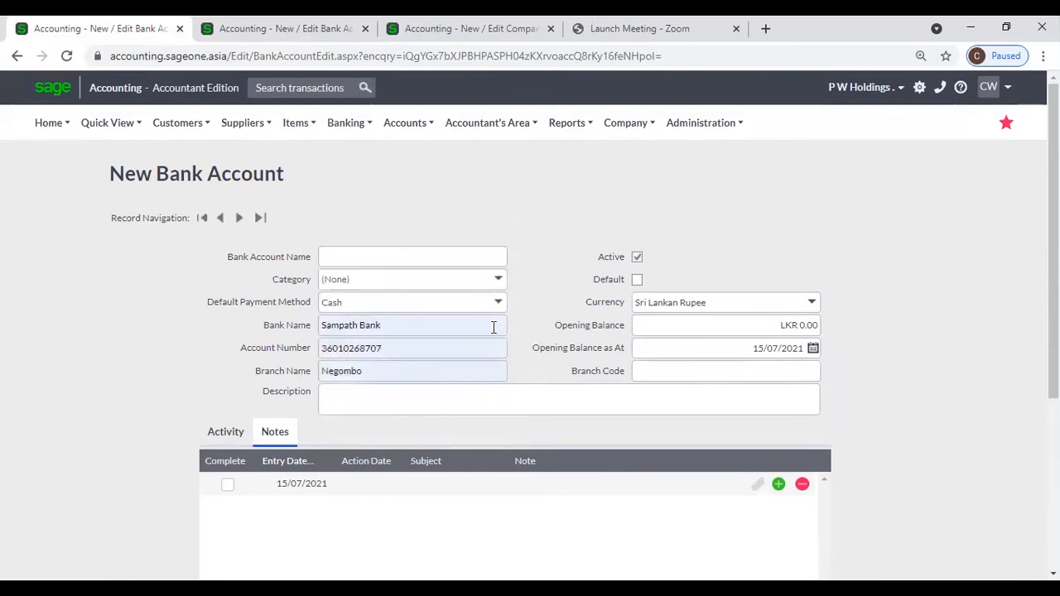
Review the new bank account's name, bank details, default option and notes down to the save options, without saving
scroll(568, 329, "down", 1)
scroll(569, 329, "down", 1)
scroll(566, 329, "up", 3)
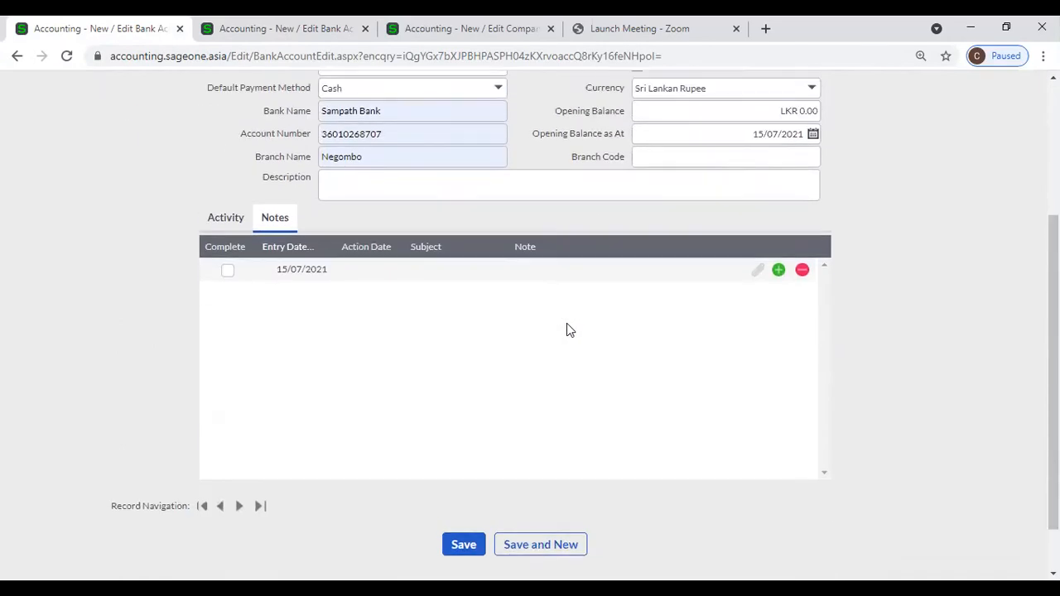
double_click(556, 277)
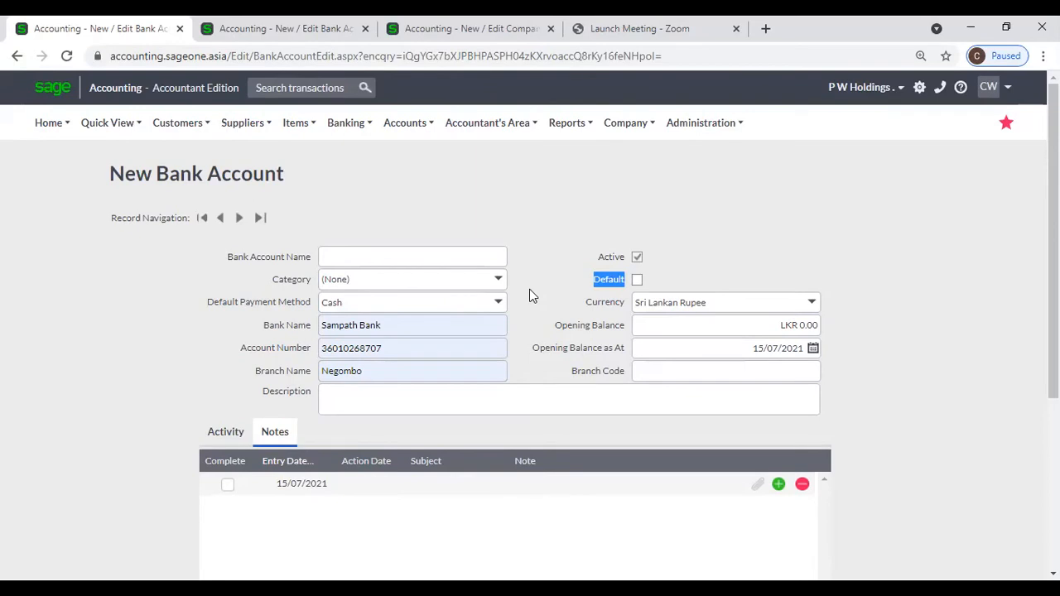
left_click(391, 256)
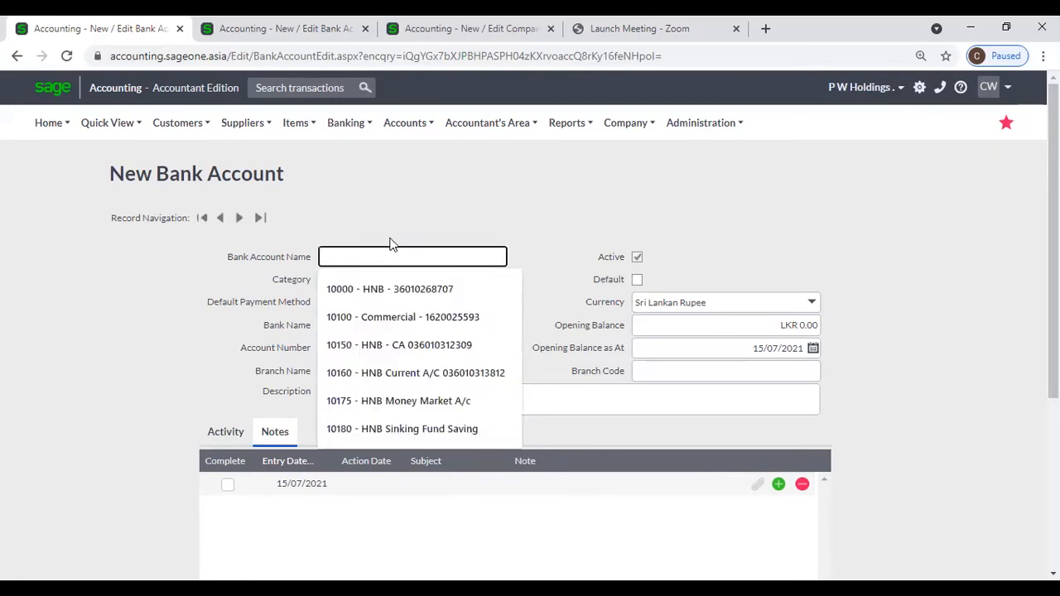
left_click(410, 202)
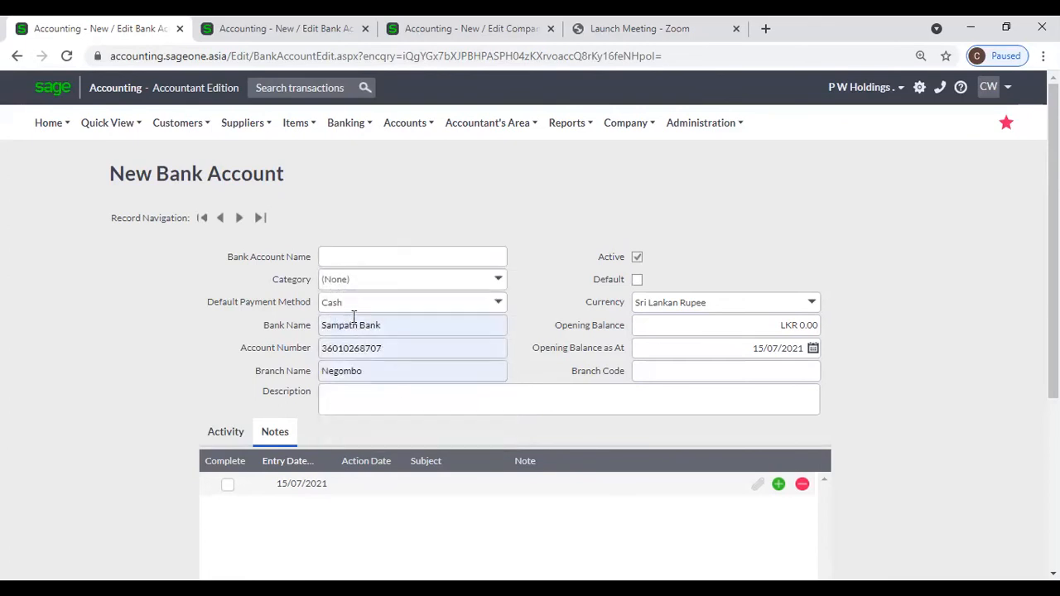
left_click(376, 326)
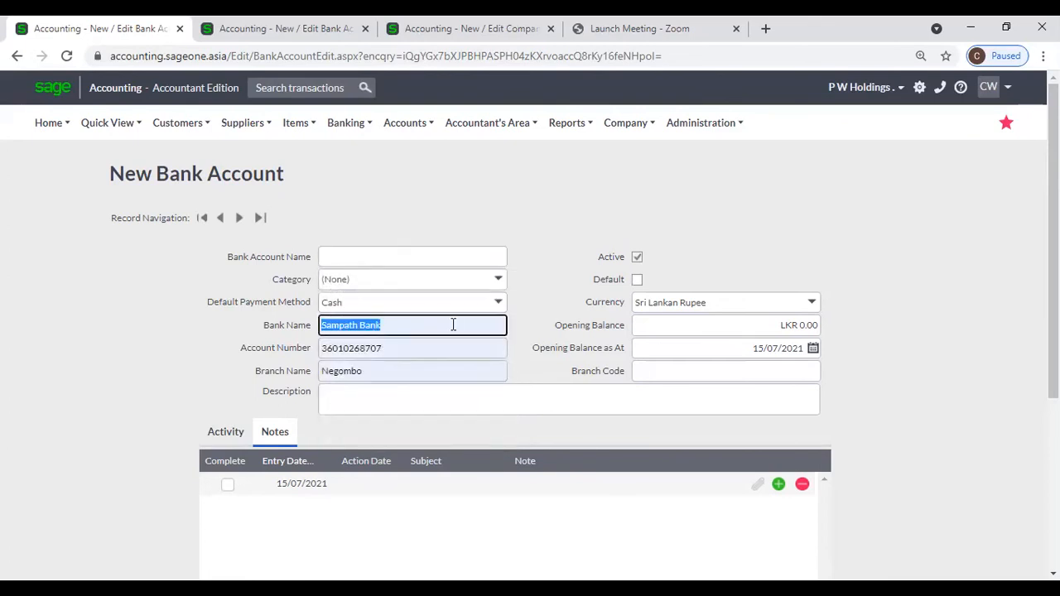
scroll(453, 326, "down", 4)
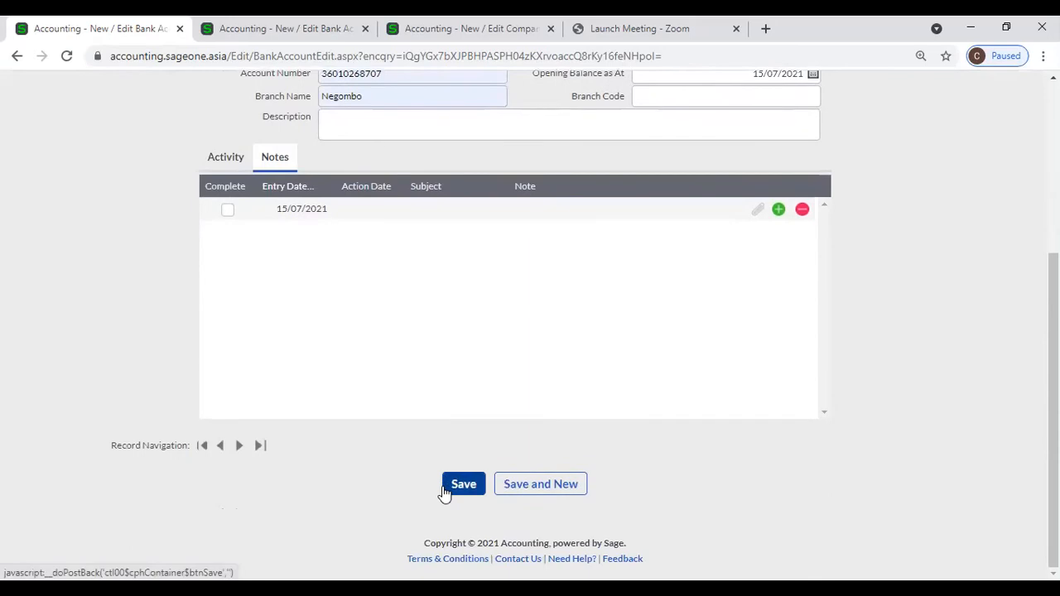
scroll(393, 488, "up", 4)
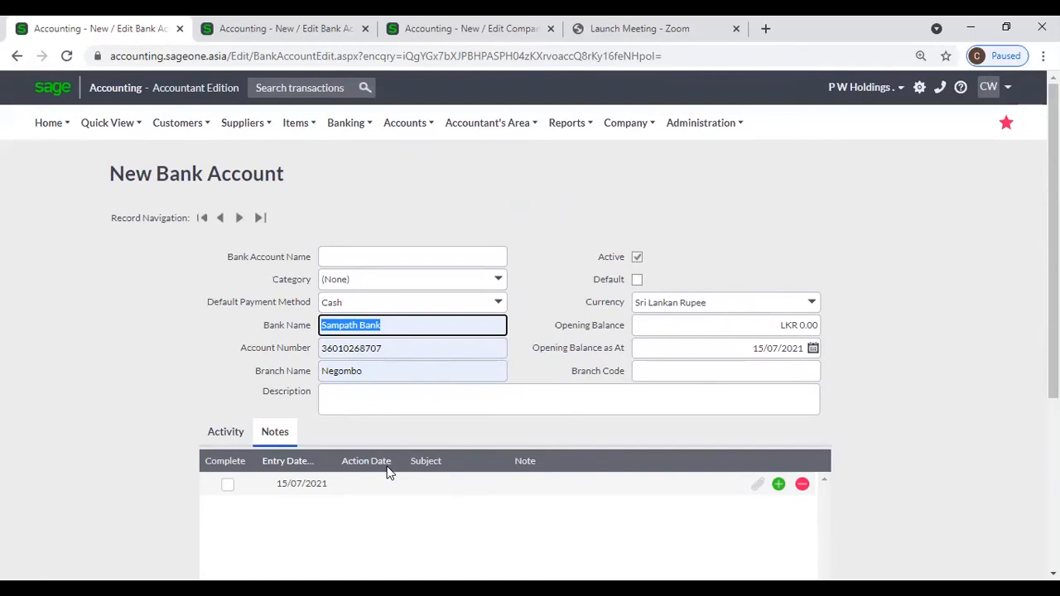
Open the list of bank and credit card categories and view the blank form for a new category
left_click(352, 141)
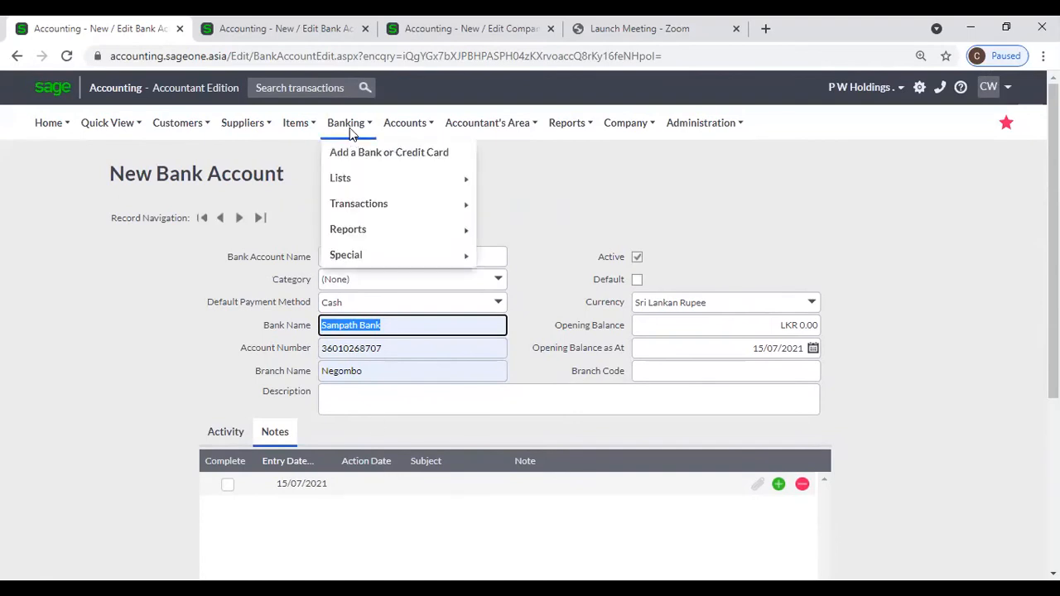
mouse_move(360, 180)
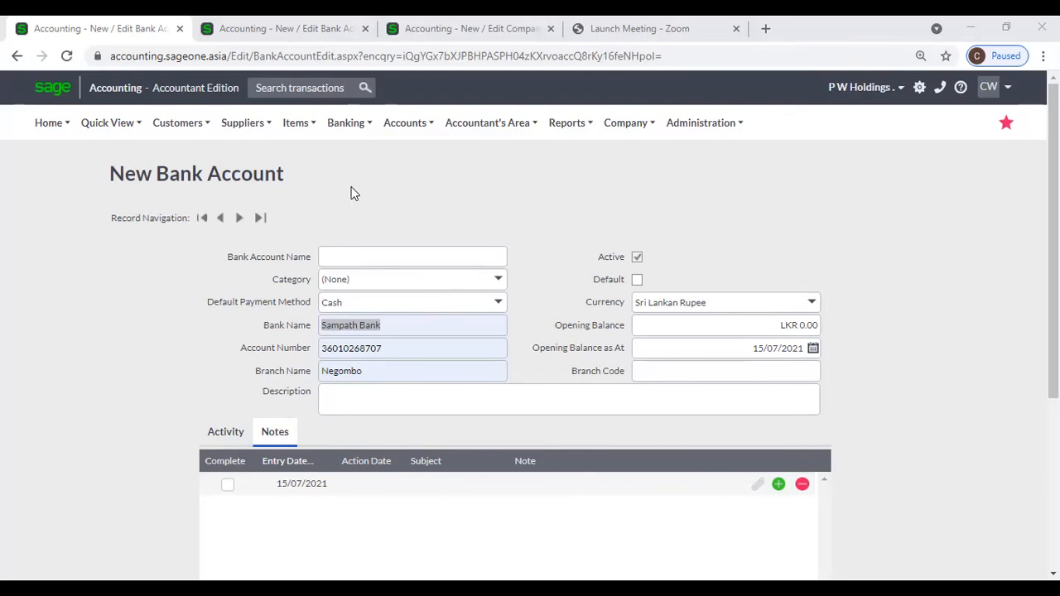
mouse_move(345, 126)
mouse_move(358, 184)
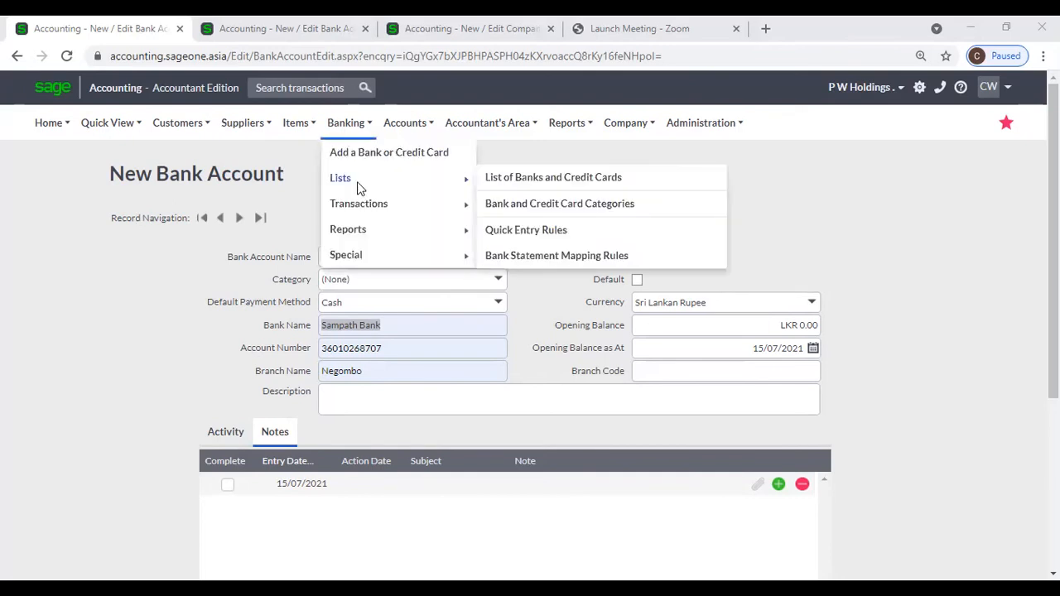
left_click(625, 212)
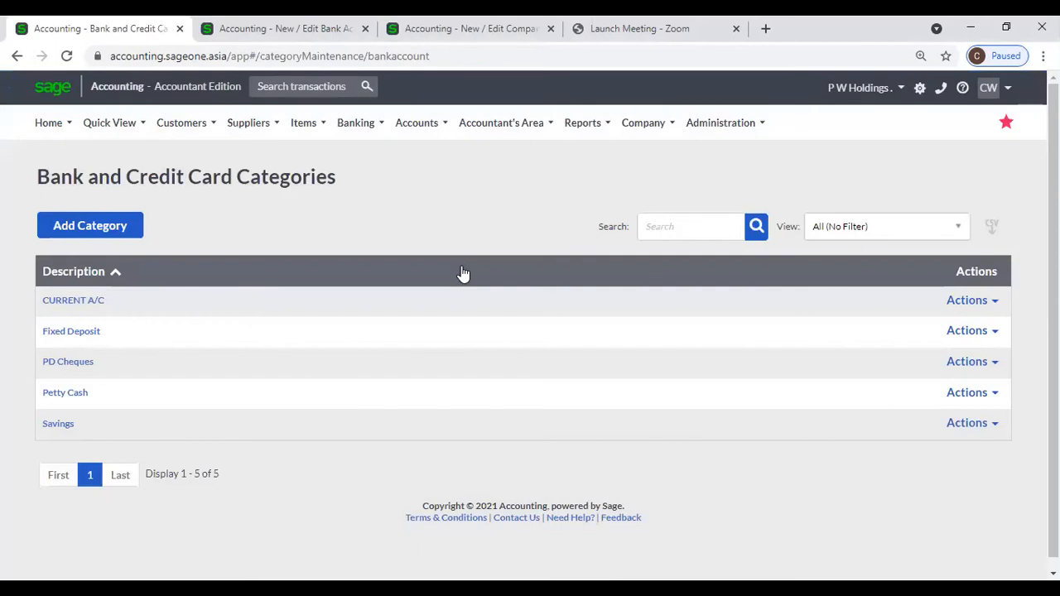
left_click(109, 235)
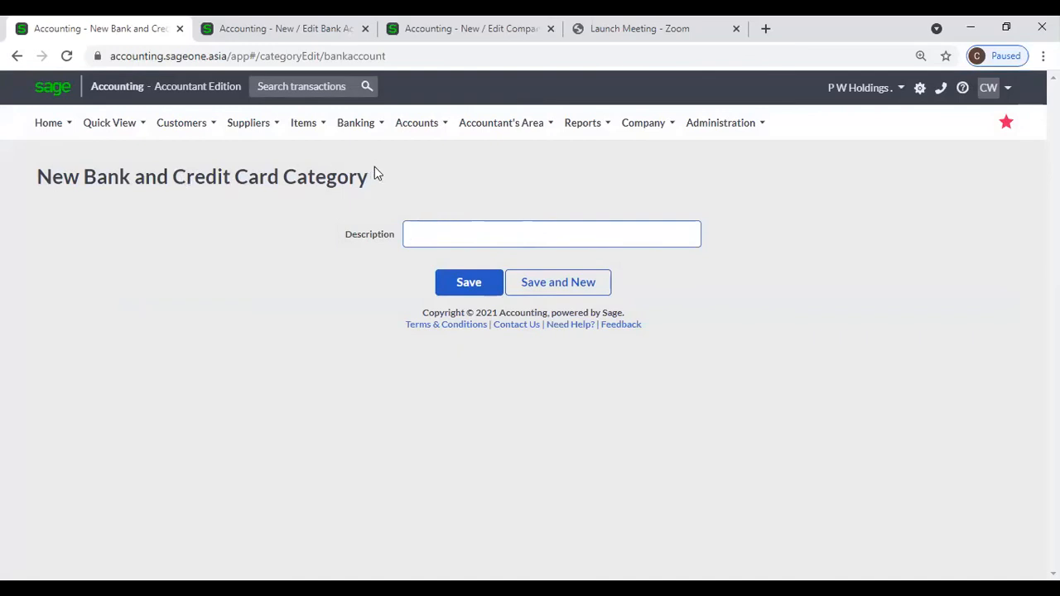
Open the Quick Entry Rules list for banking, leaving the new category form unsaved
mouse_move(406, 135)
mouse_move(369, 126)
mouse_move(368, 179)
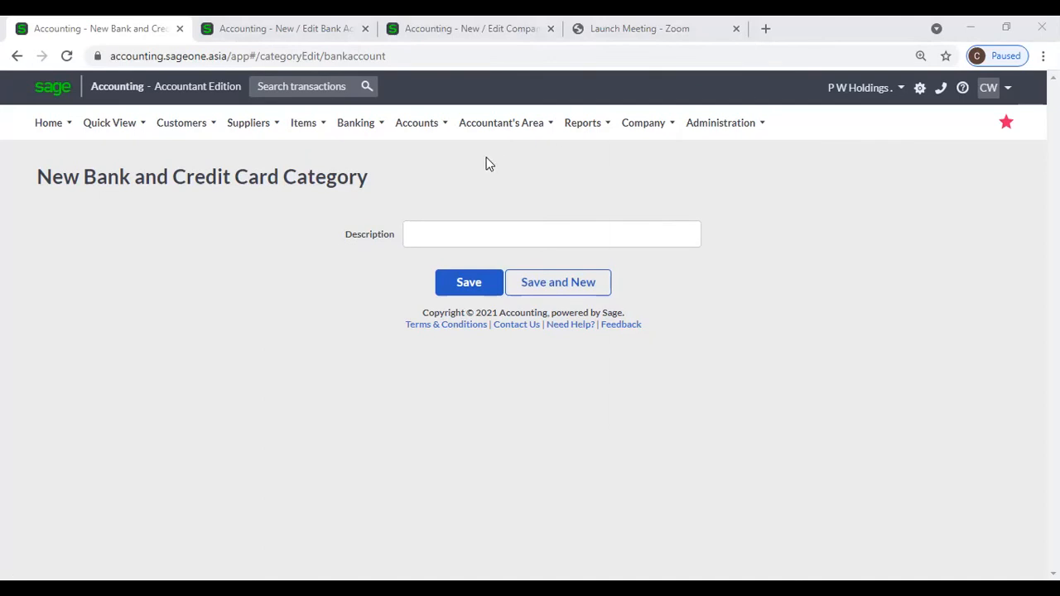
mouse_move(371, 138)
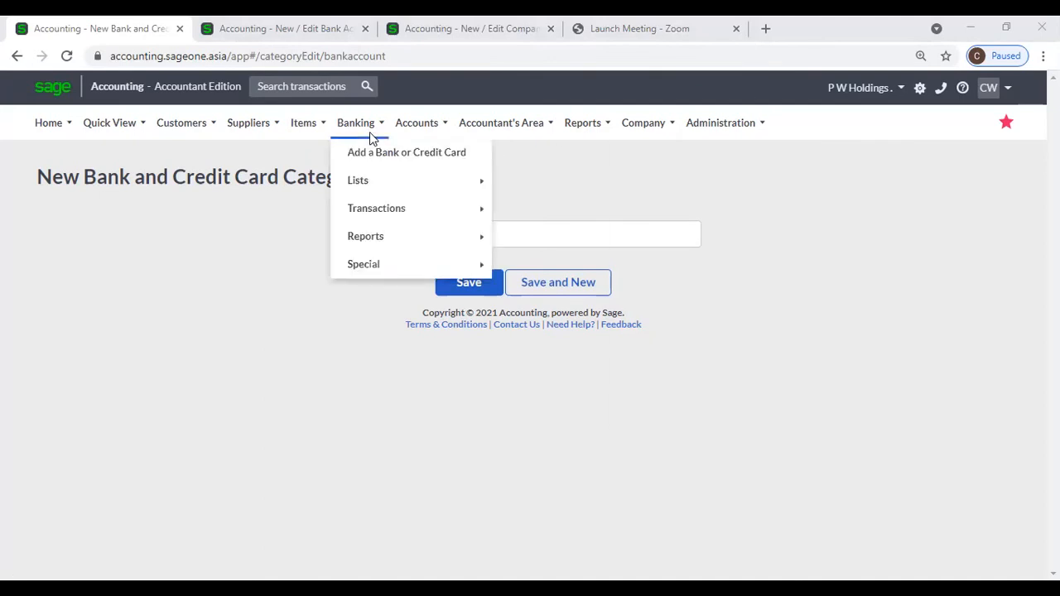
mouse_move(372, 175)
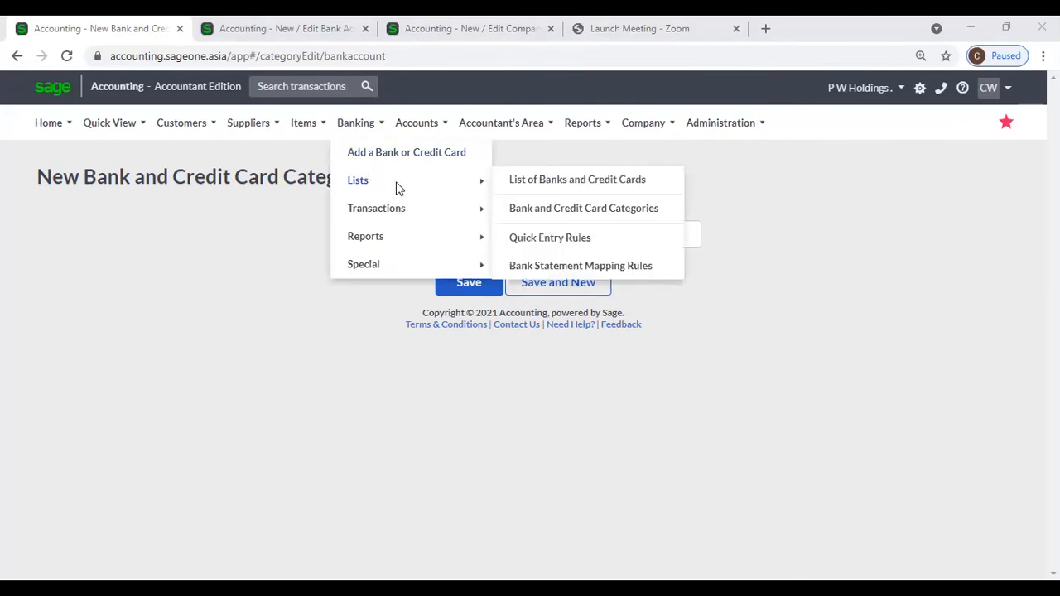
left_click(577, 238)
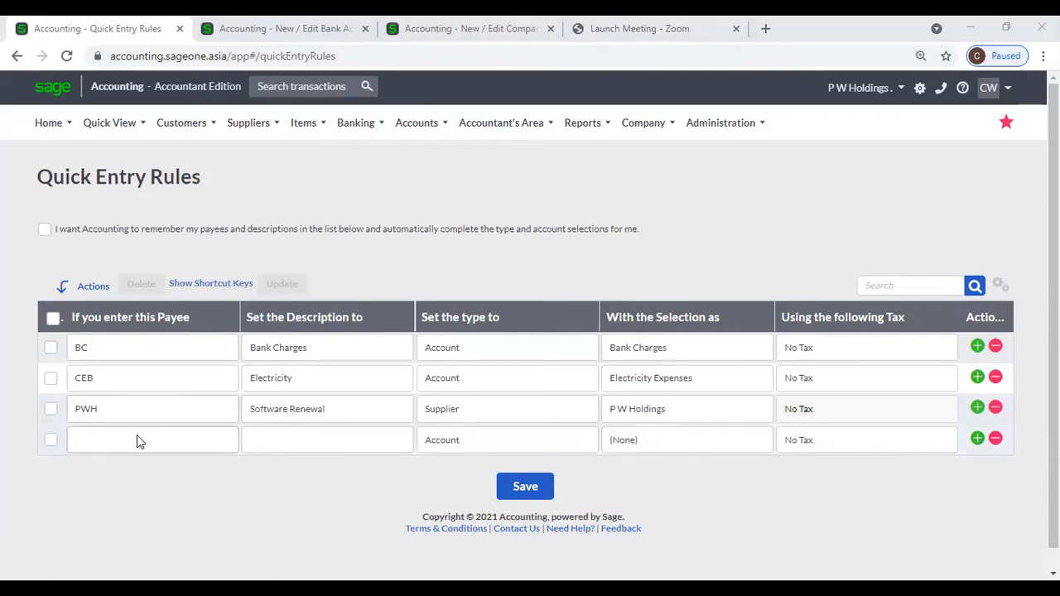
Open the banking transactions page in the other browser tab and go to its blank transaction line
left_click(166, 436)
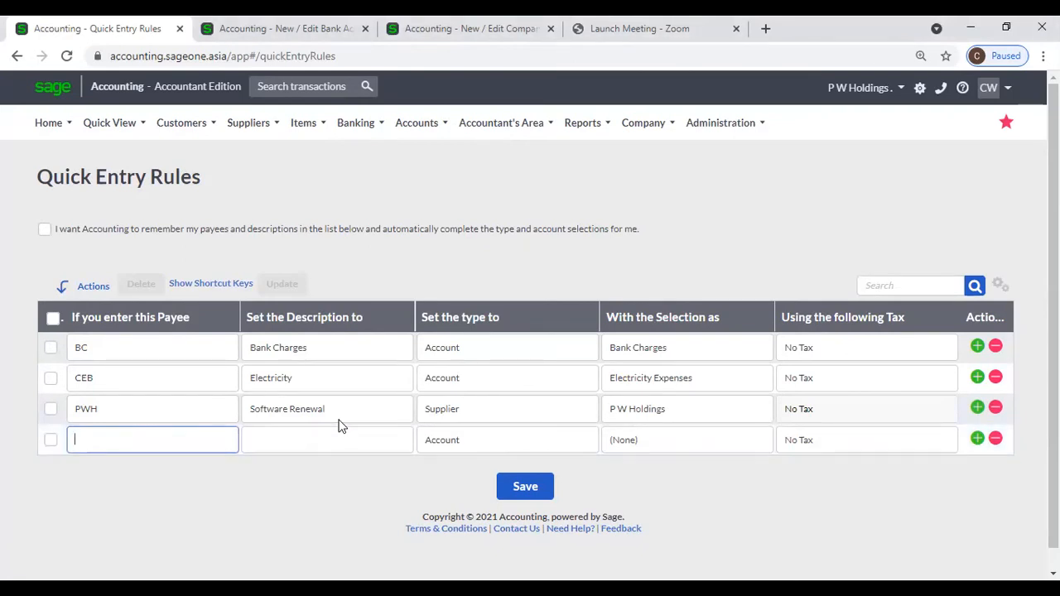
left_click(127, 349)
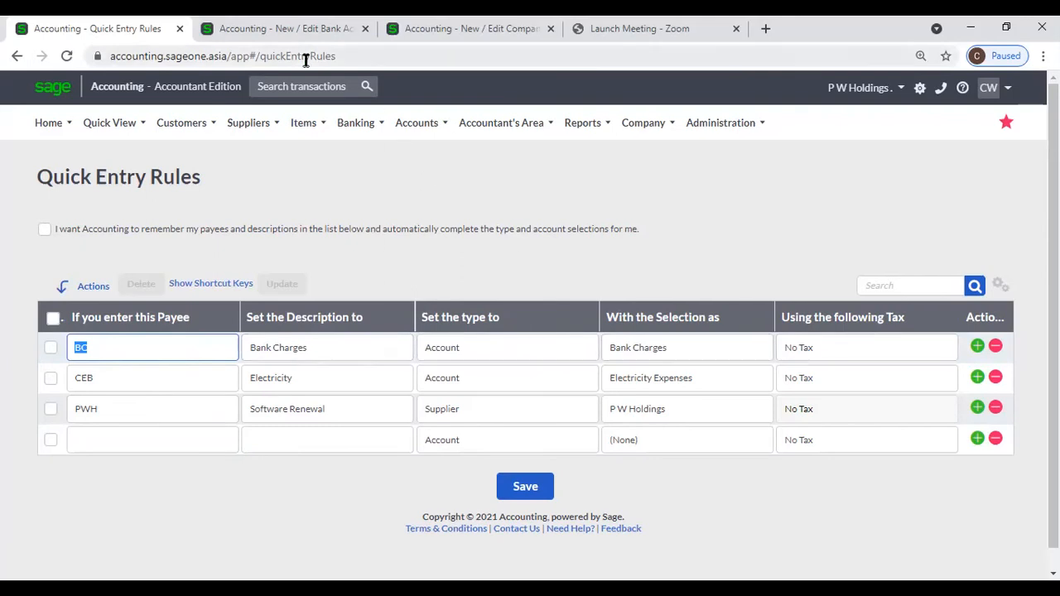
left_click(278, 28)
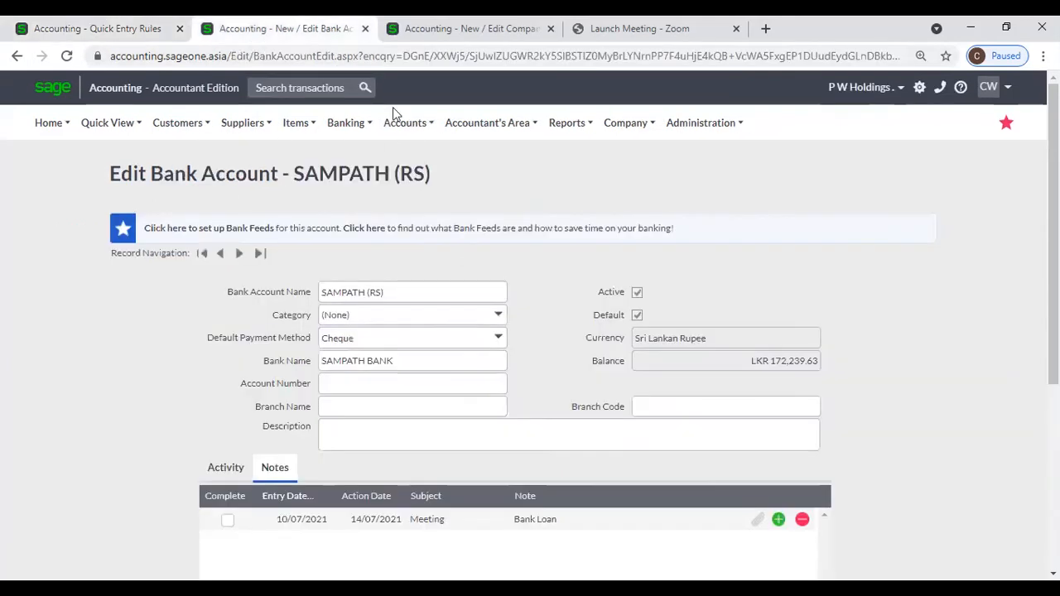
mouse_move(342, 126)
mouse_move(367, 203)
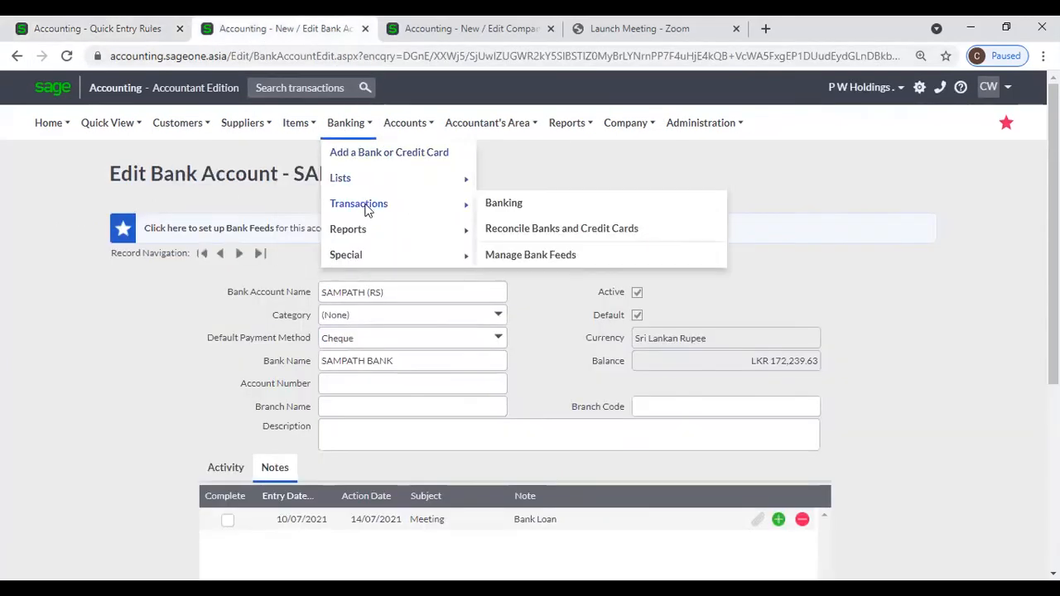
left_click(512, 203)
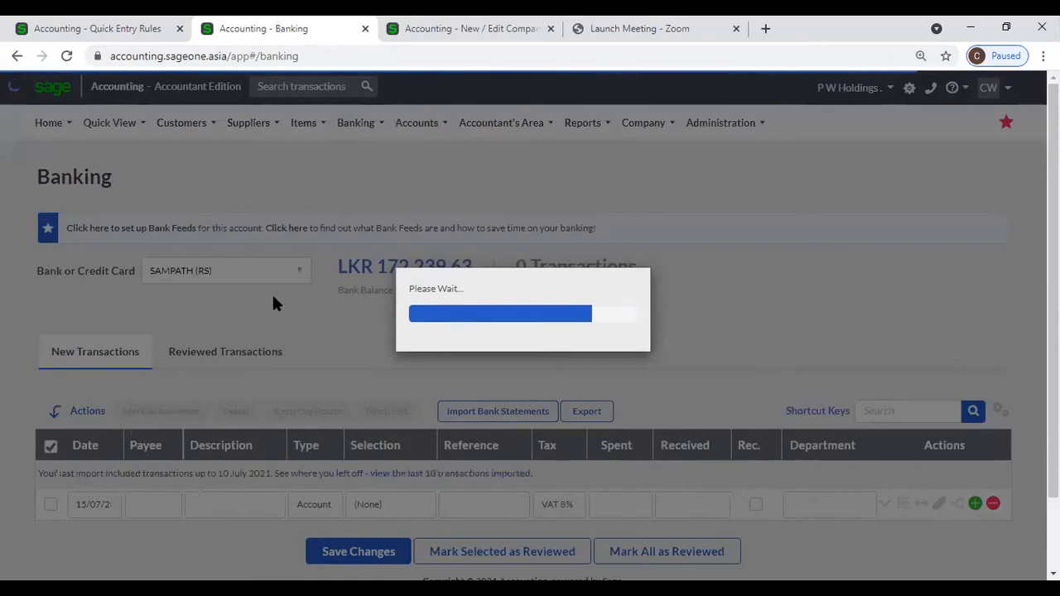
scroll(273, 300, "down", 1)
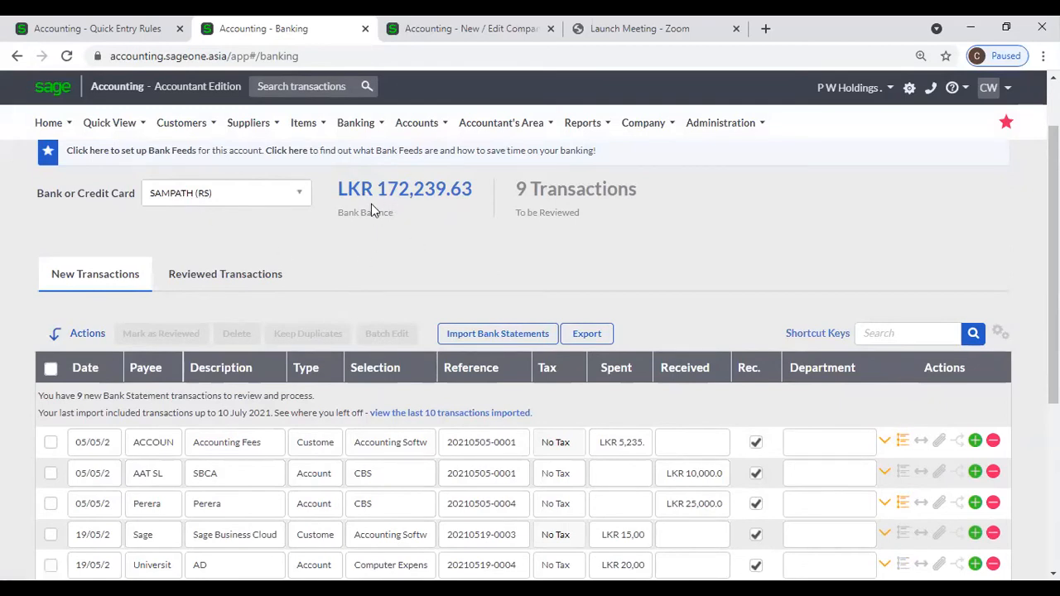
scroll(372, 214, "down", 3)
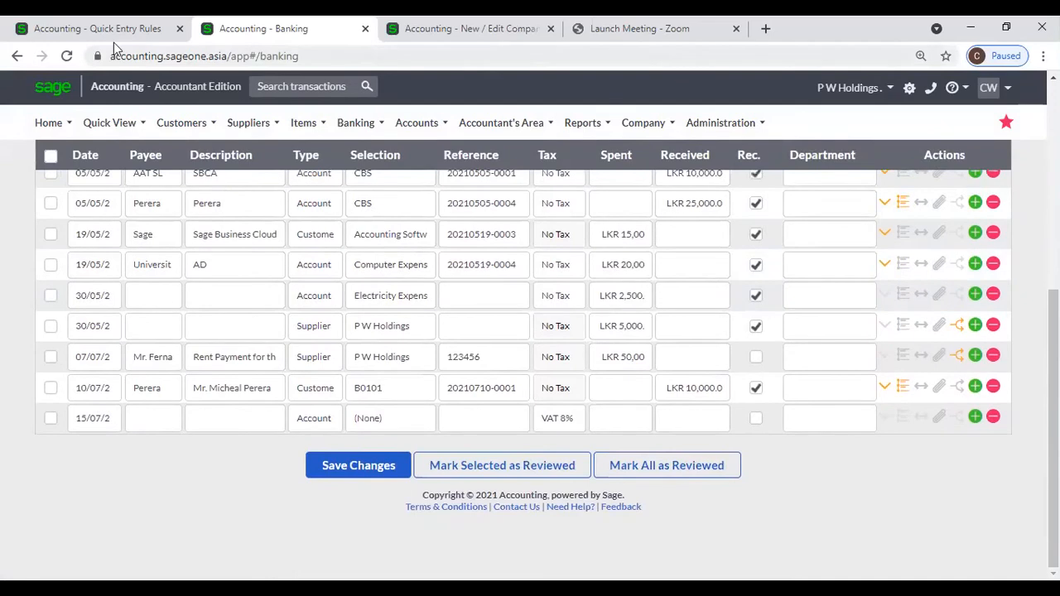
Enter BC as the payee on the blank bank transaction line so its quick entry rule completes the details
left_click(90, 27)
left_click(204, 37)
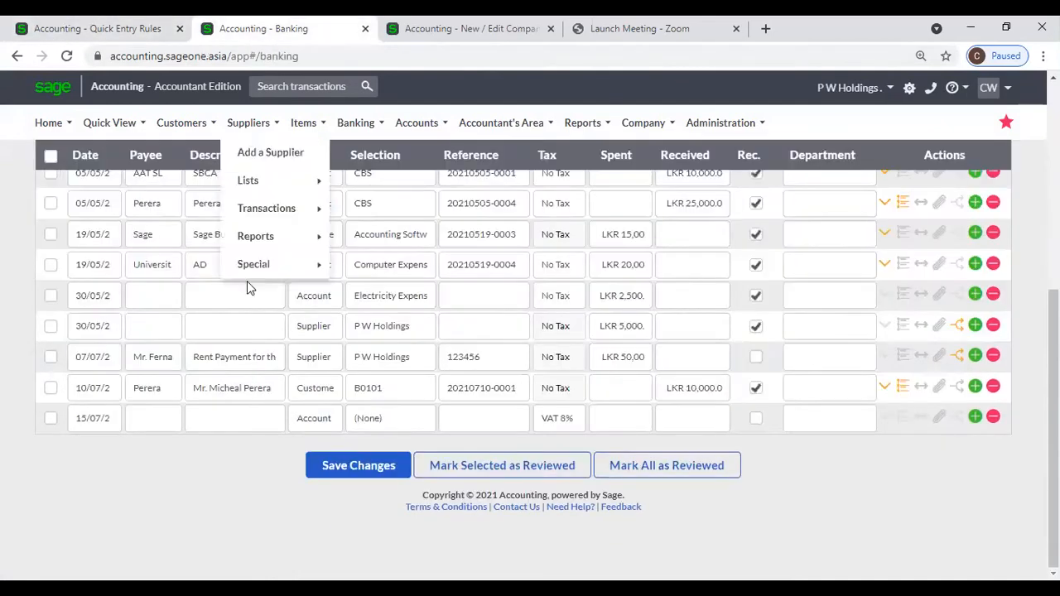
scroll(203, 324, "up", 1)
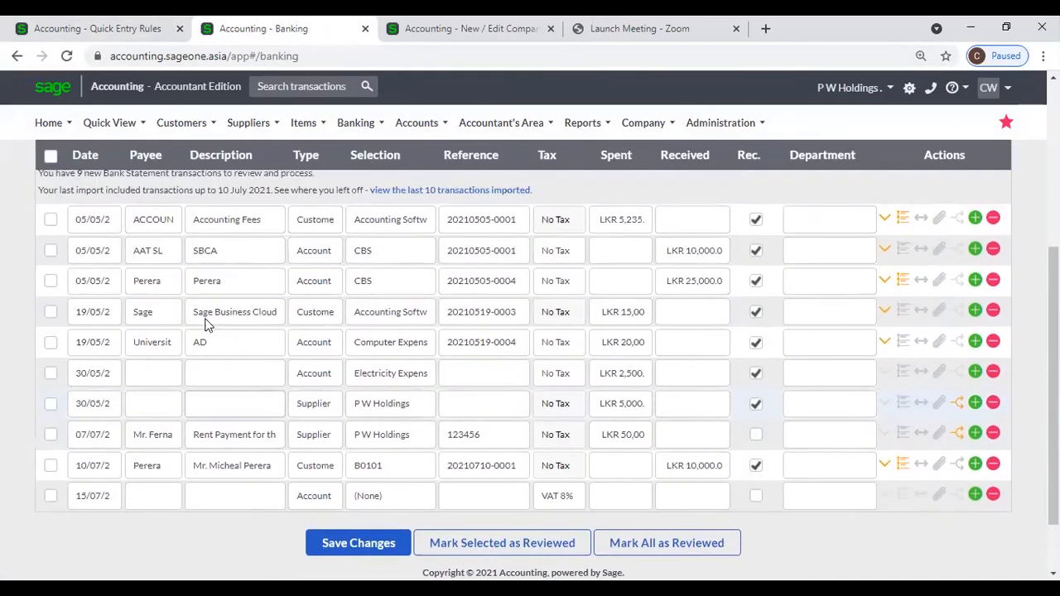
left_click(158, 497)
left_click(51, 29)
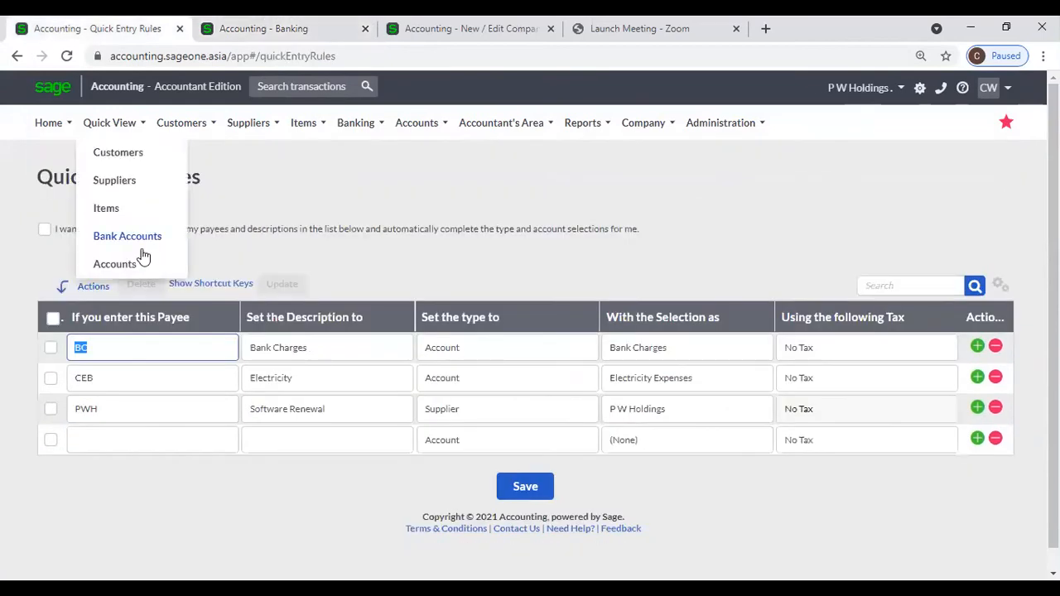
left_click(209, 31)
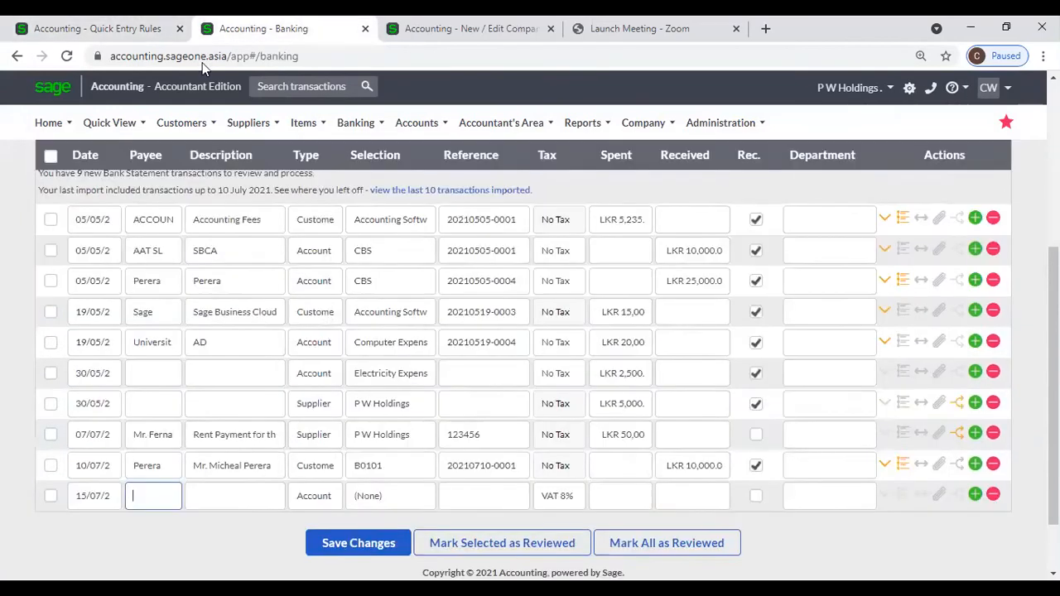
type("BC")
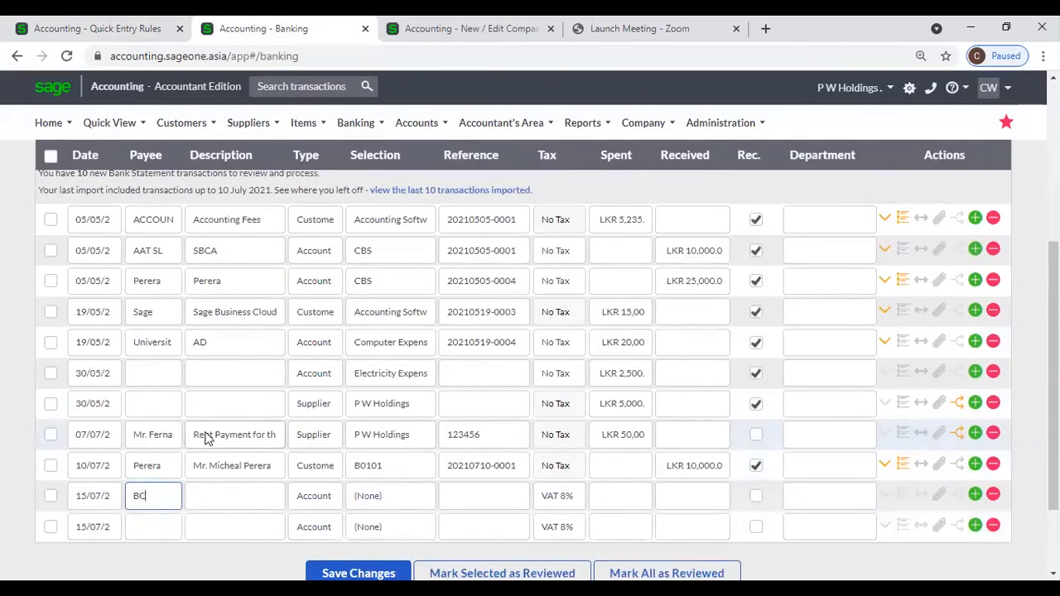
key("Tab")
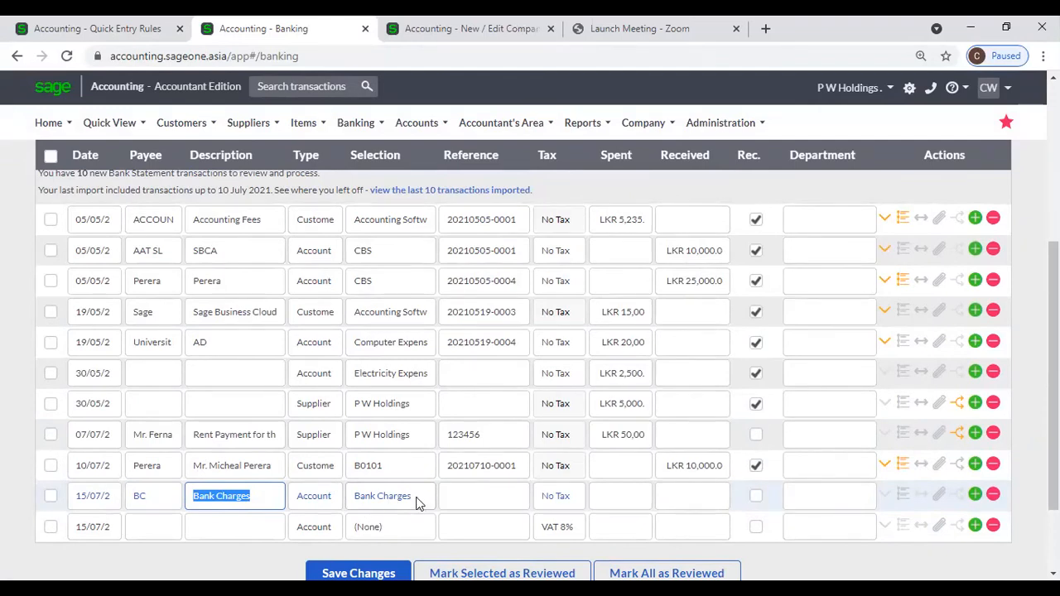
Compare with the quick entry rules, and enter PWH as the payee on the next blank bank transaction line
left_click(77, 31)
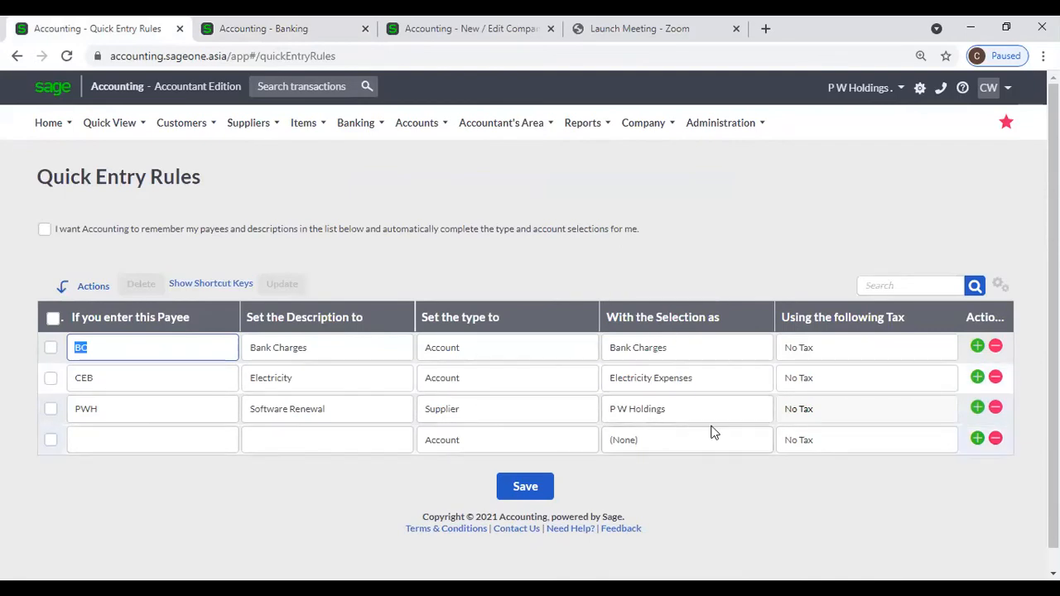
left_click(236, 37)
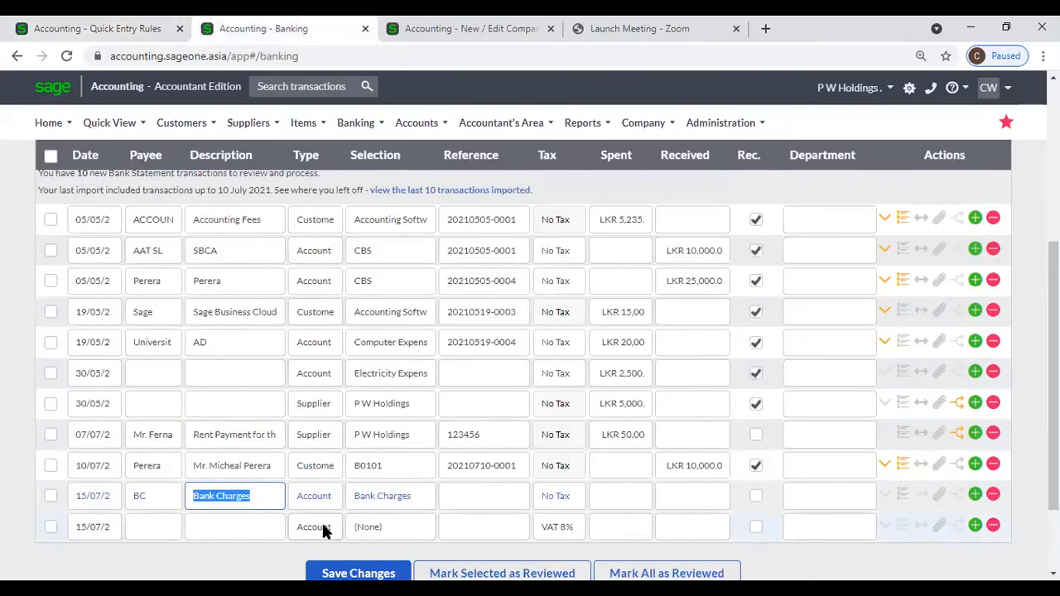
left_click(171, 528)
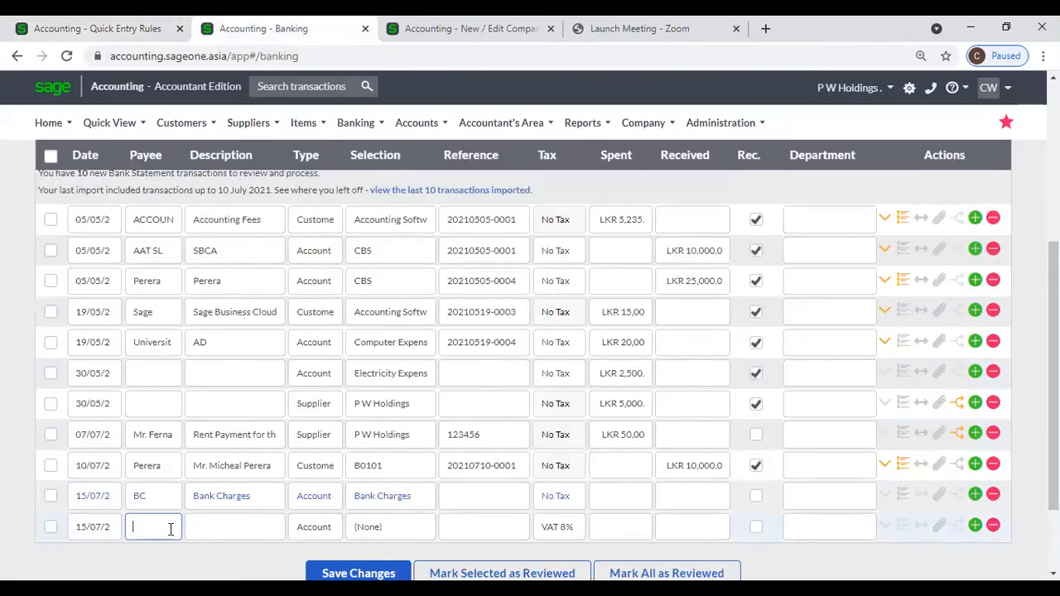
type("PWH")
key("Tab")
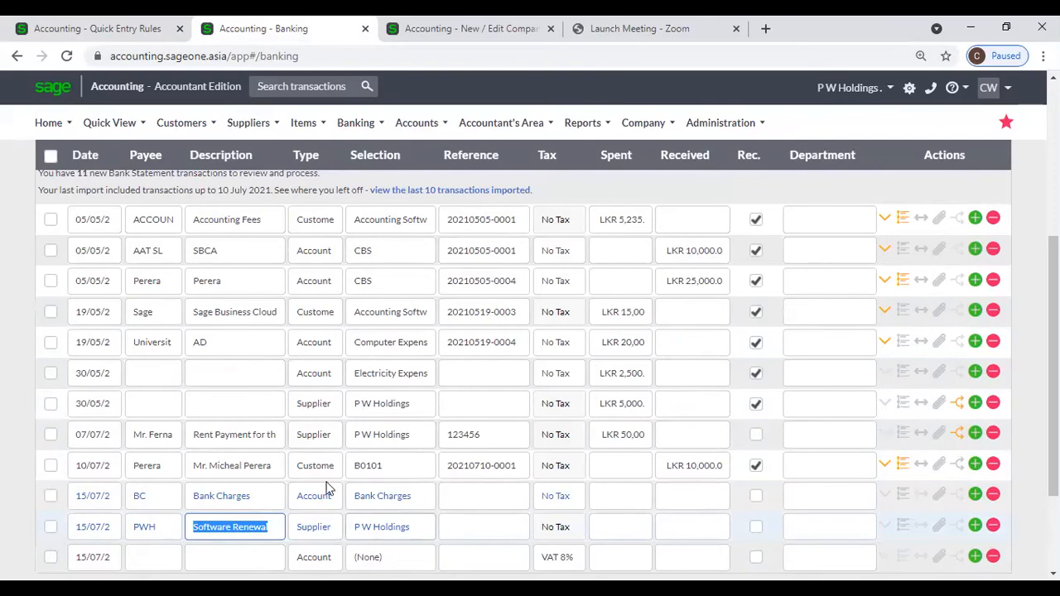
Add a quick entry rule for payee UOP with the description University of Peradeniya, keeping the type as Account
left_click(58, 25)
mouse_move(123, 210)
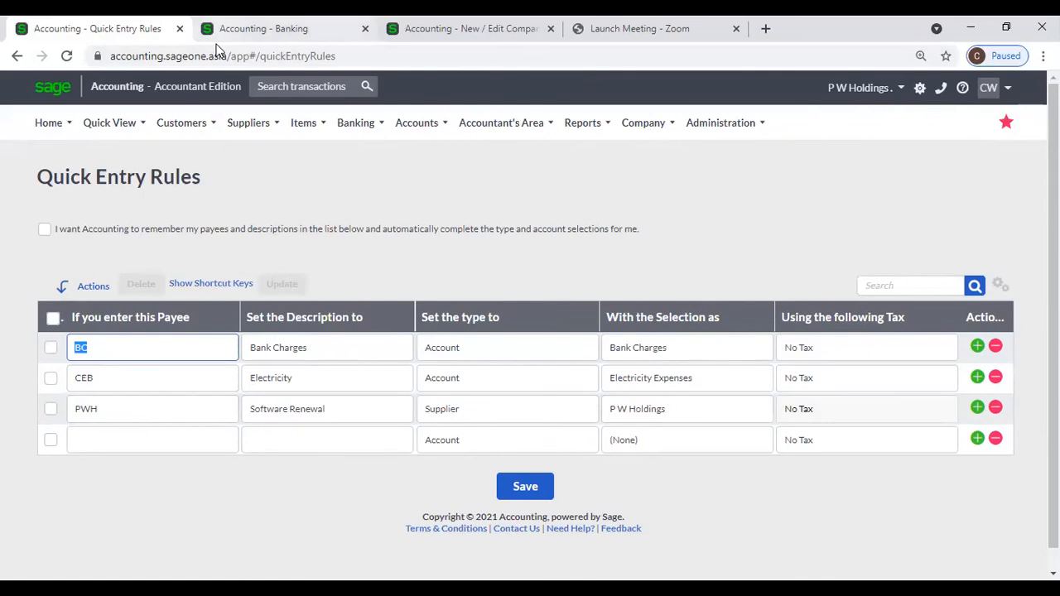
left_click(120, 434)
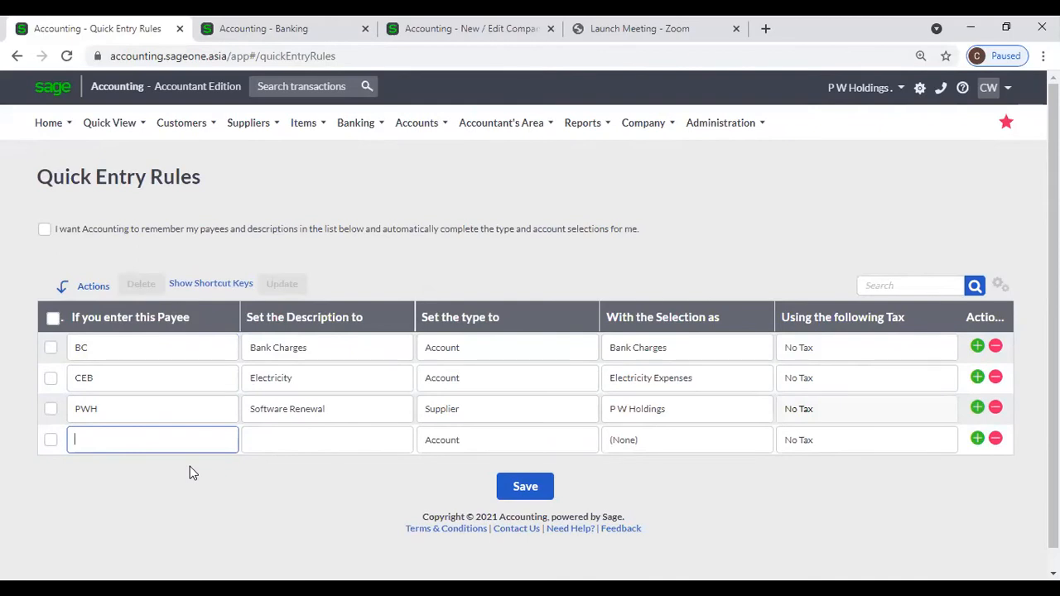
type("UOP")
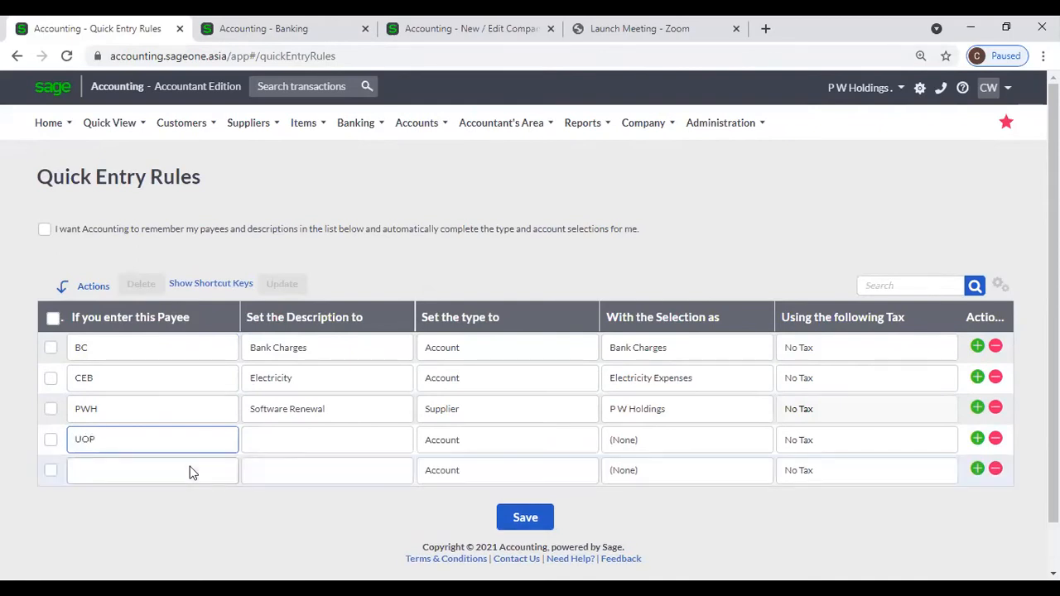
key("Tab")
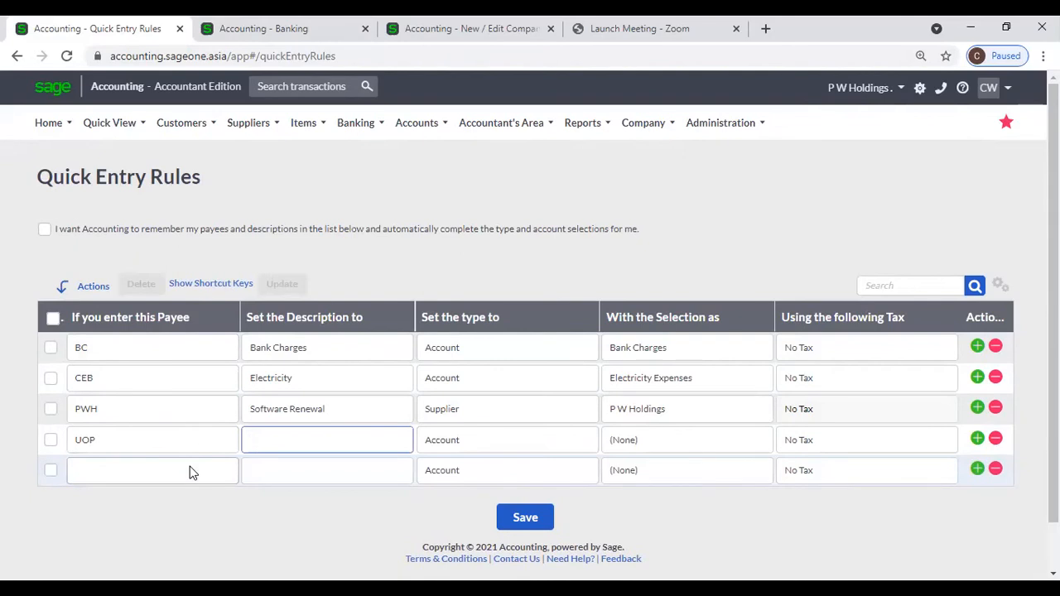
type("University of Peradeniya")
key("Tab")
key("Tab")
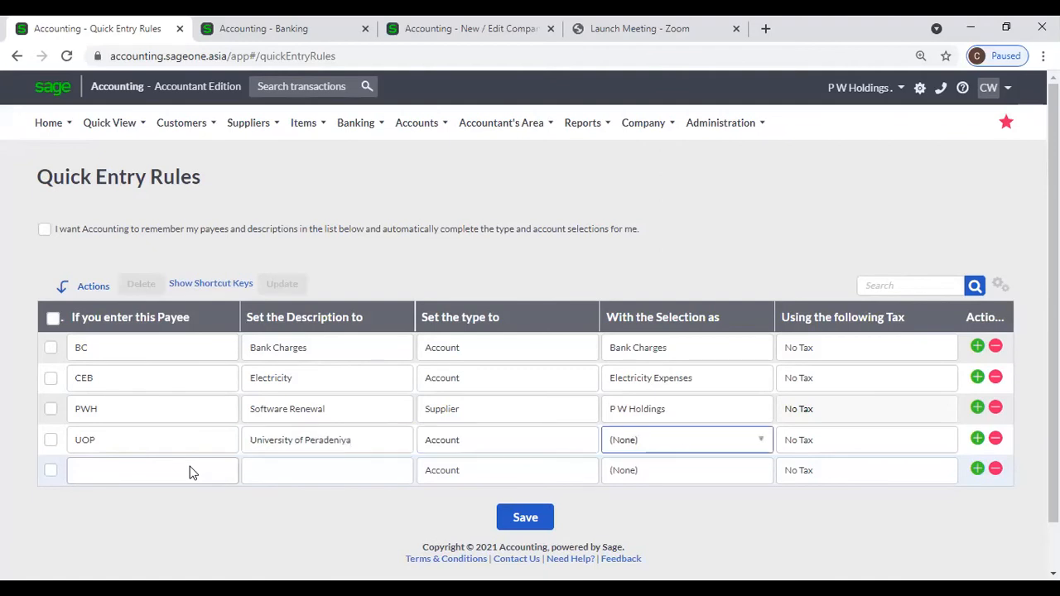
Set the UOP rule's selection to Advertising with No Tax, and save the quick entry rules
type("a")
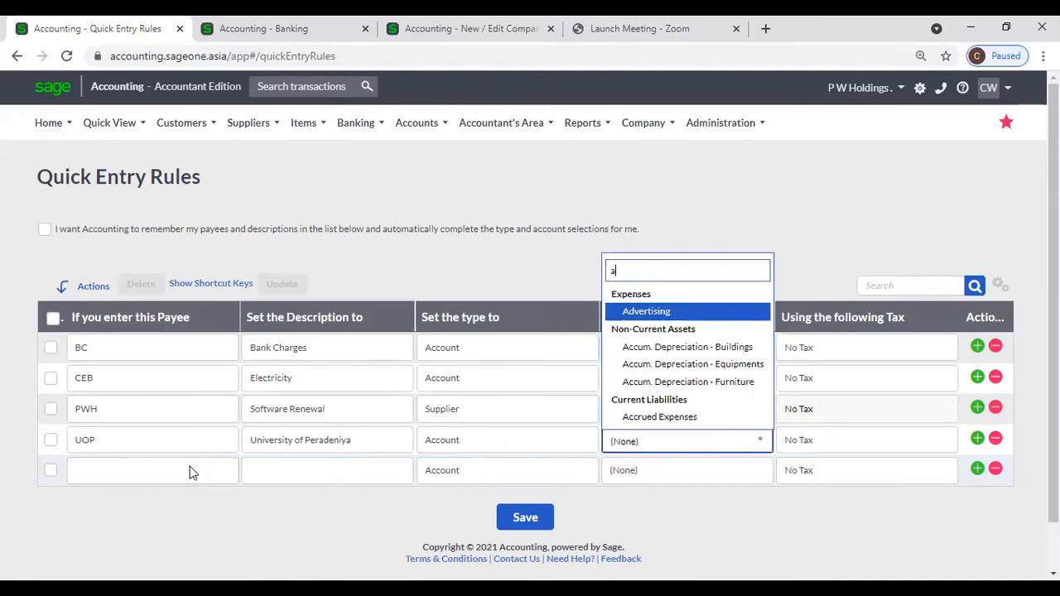
left_click(705, 313)
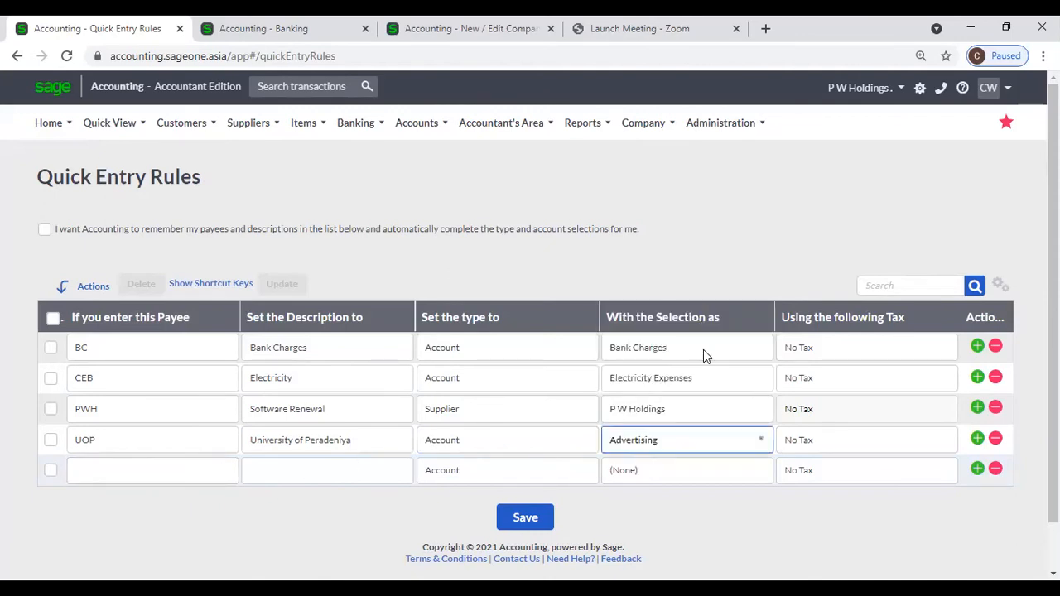
key("Tab")
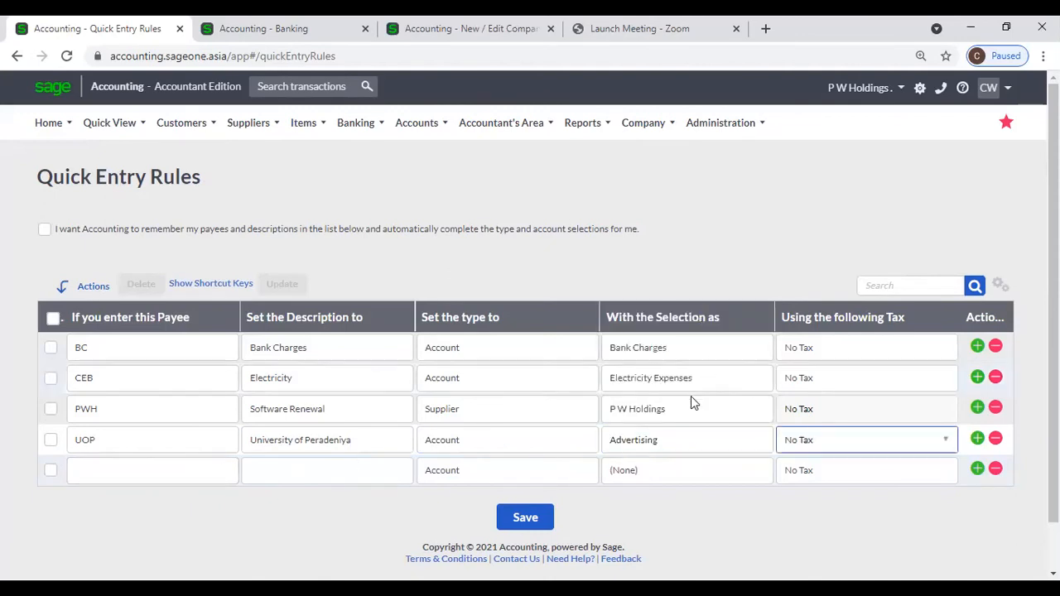
left_click(543, 524)
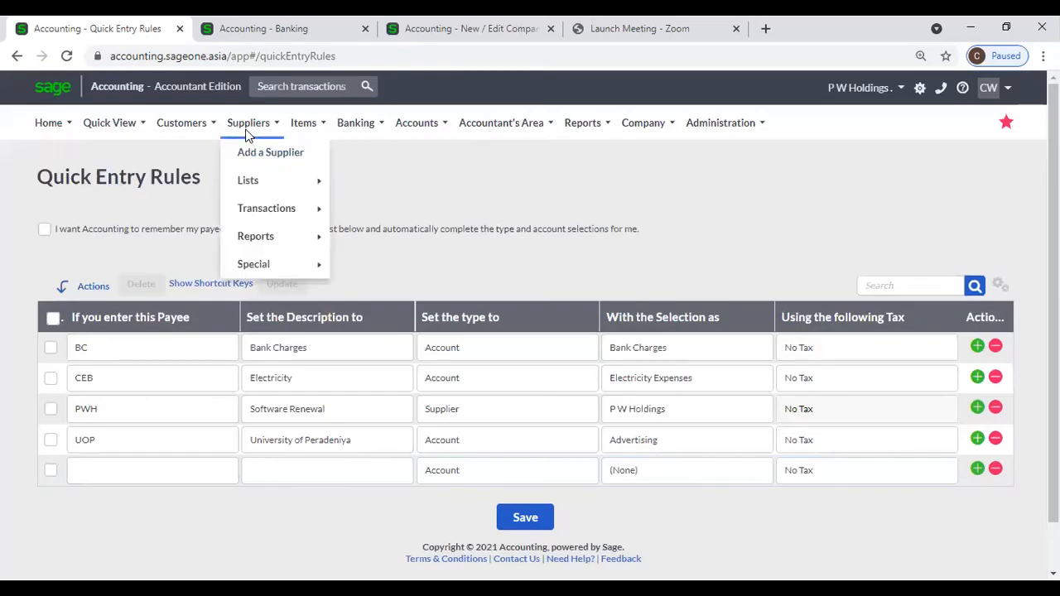
Open the banking transactions page and enter UOP as the payee on the blank line to apply the new rule
mouse_move(357, 124)
mouse_move(367, 208)
left_click(522, 214)
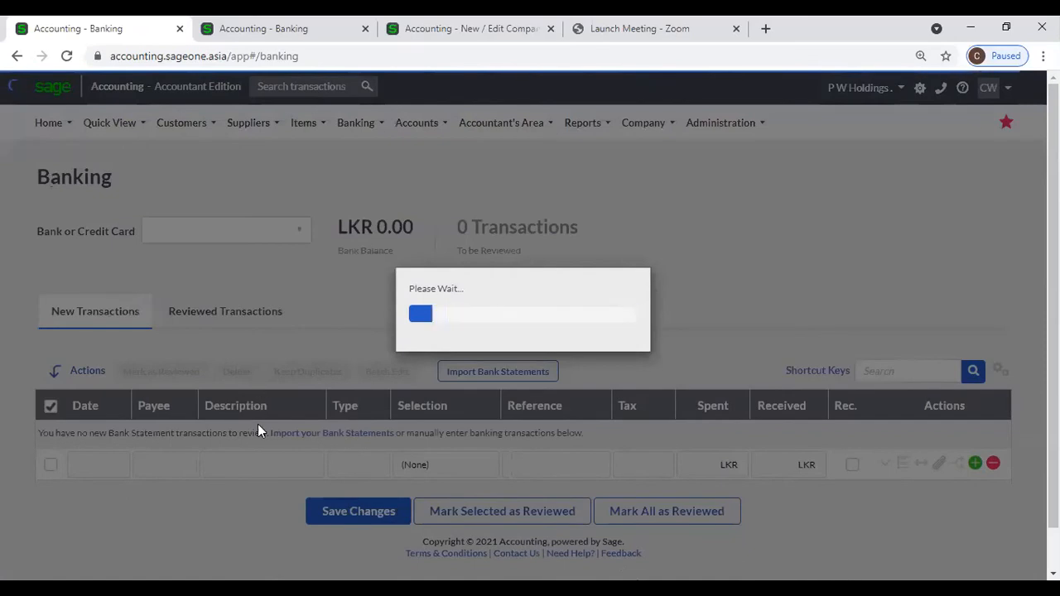
scroll(236, 405, "down", 2)
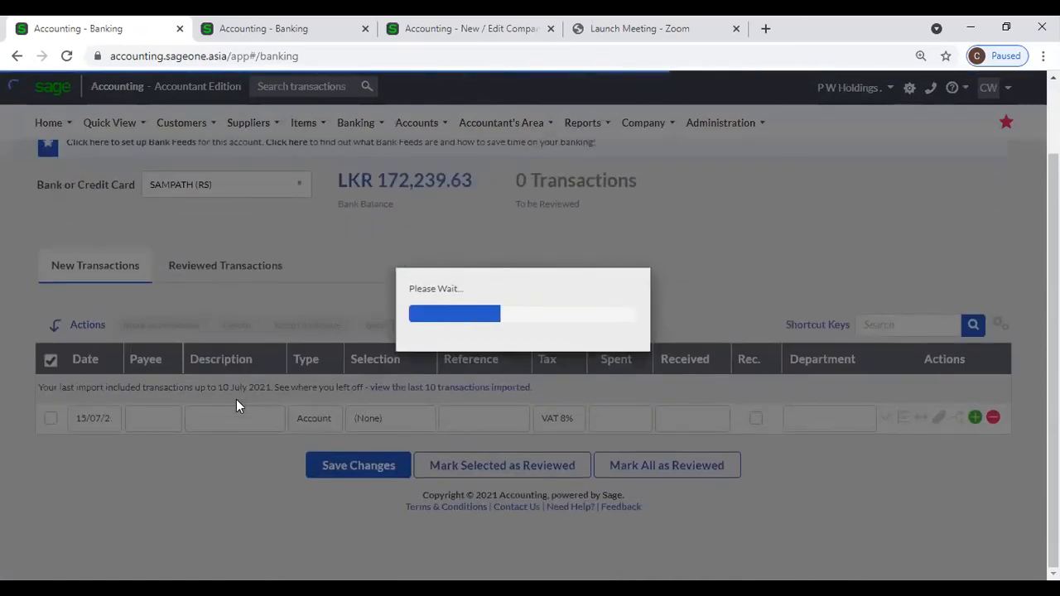
scroll(236, 400, "down", 4)
left_click(165, 422)
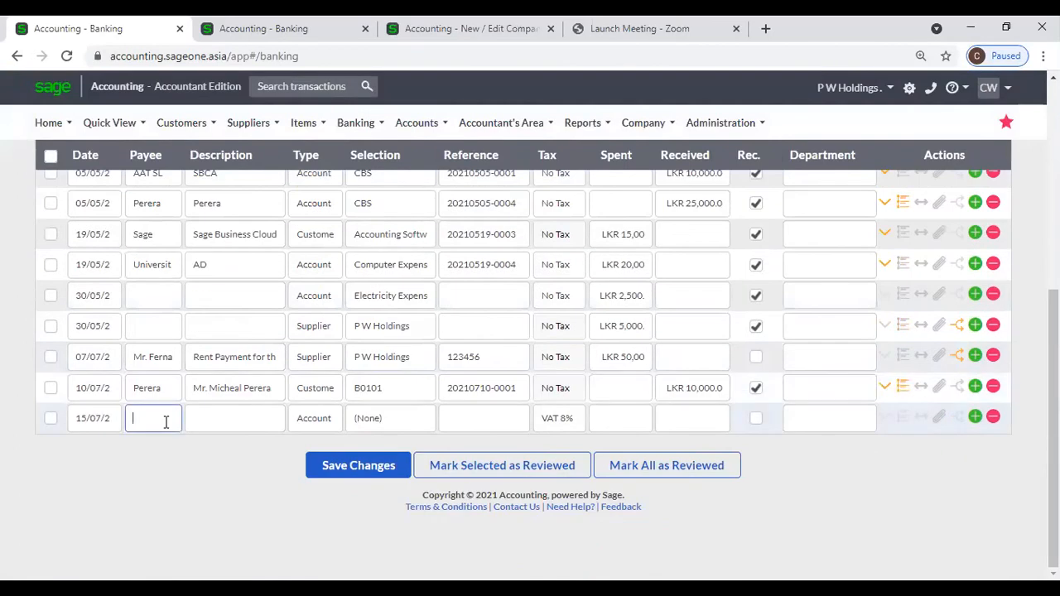
type("UOP")
key("Tab")
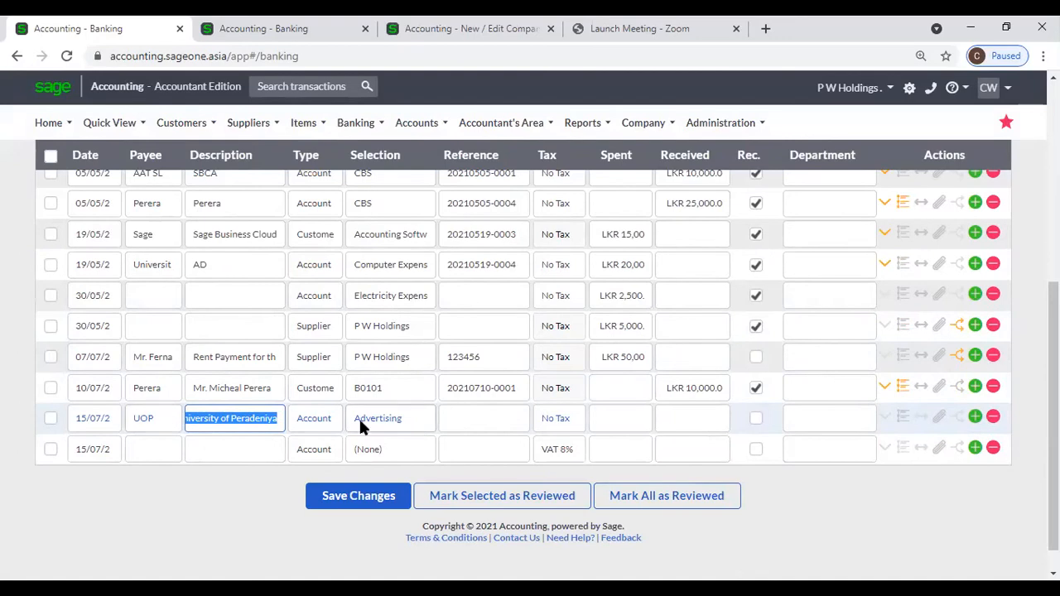
Close the duplicate banking tab without saving its entries, and close the Company Settings tab
left_click(210, 40)
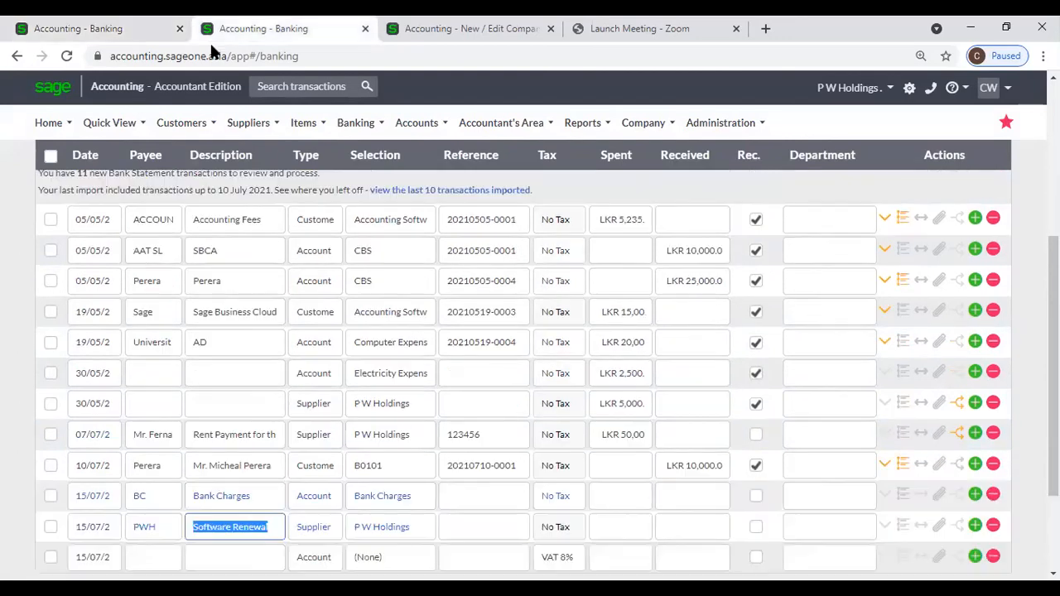
left_click(365, 29)
left_click(598, 143)
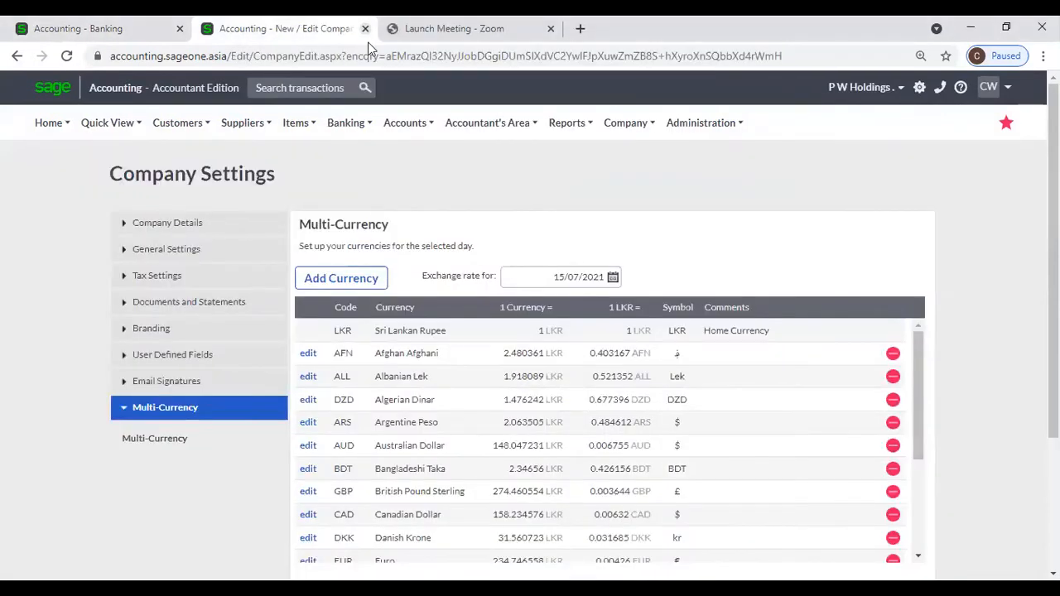
left_click(365, 28)
left_click(121, 29)
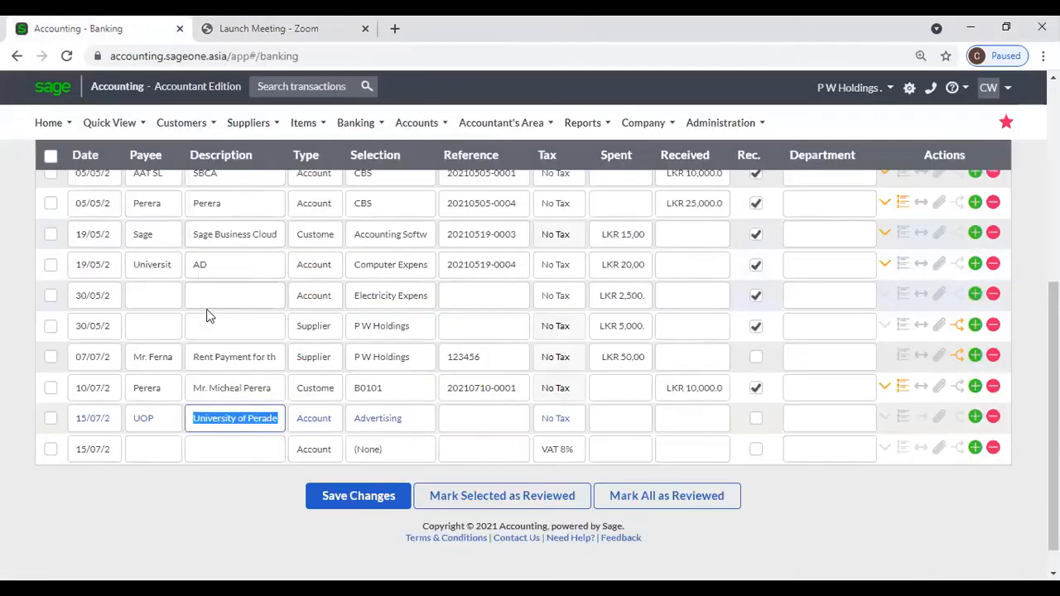
Open the Quick Entry Rules list from the banking lists, leaving the UOP transaction line unsaved
scroll(210, 315, "up", 5)
mouse_move(358, 133)
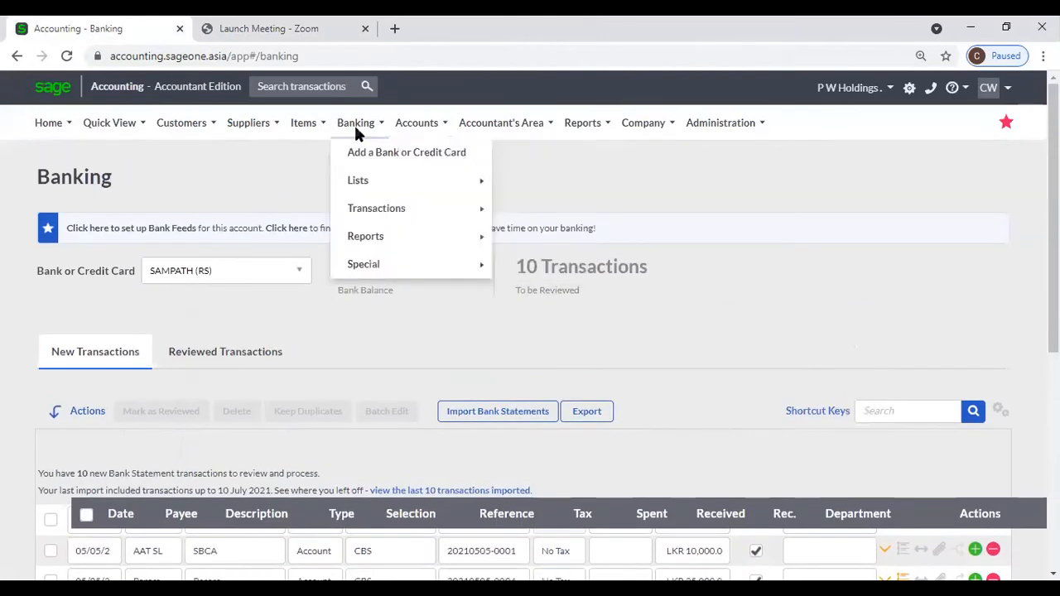
mouse_move(372, 184)
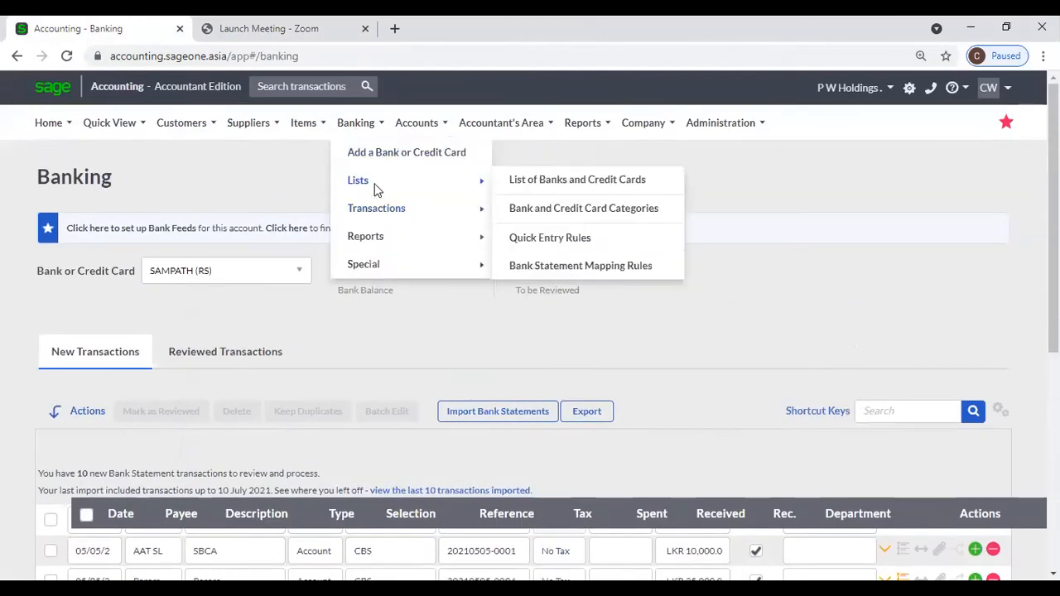
left_click(565, 237)
left_click(601, 158)
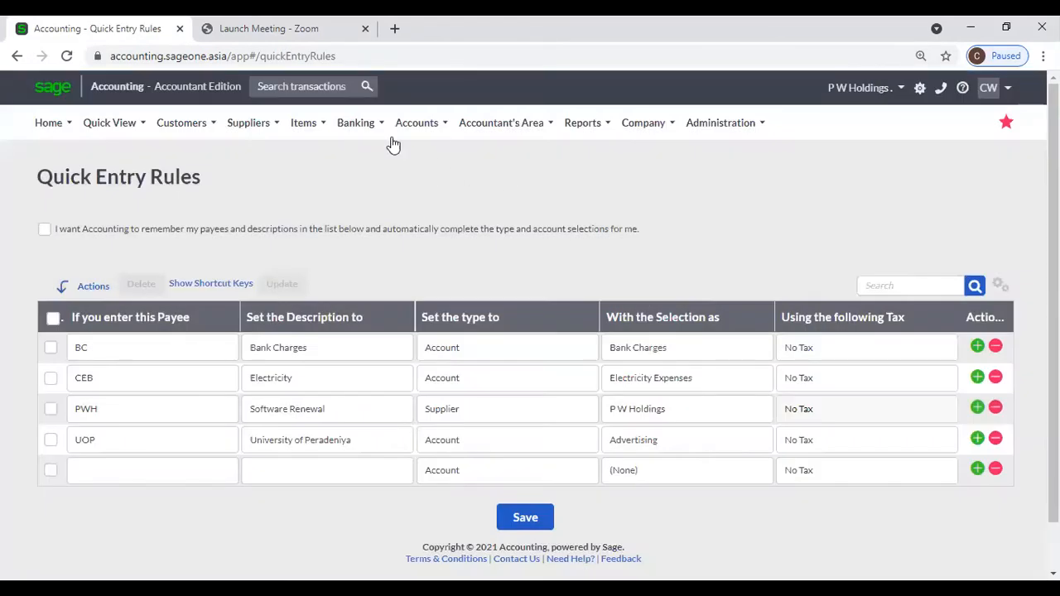
left_click(362, 124)
mouse_move(372, 208)
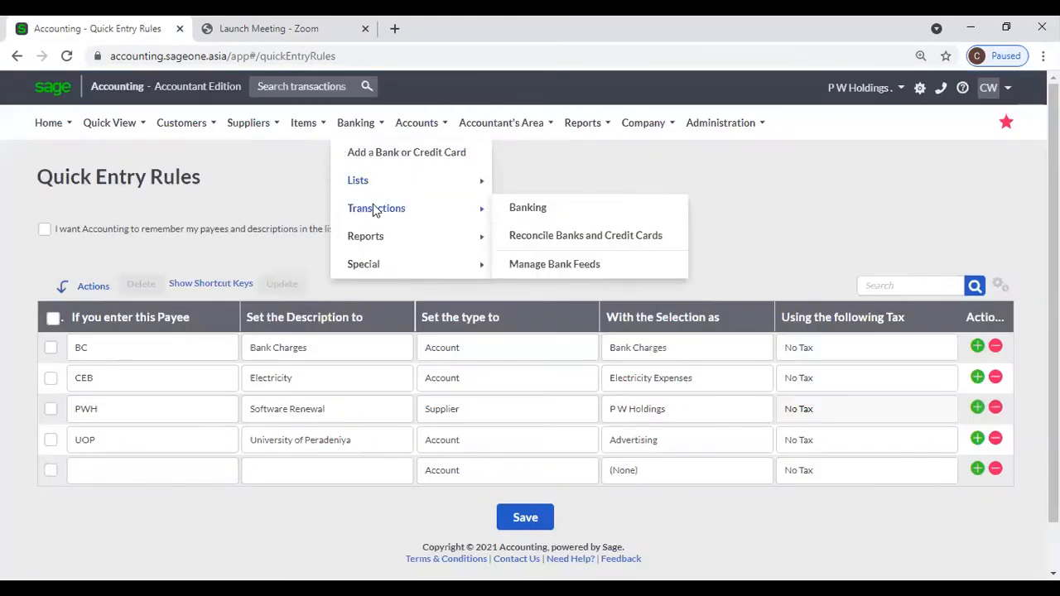
mouse_move(429, 190)
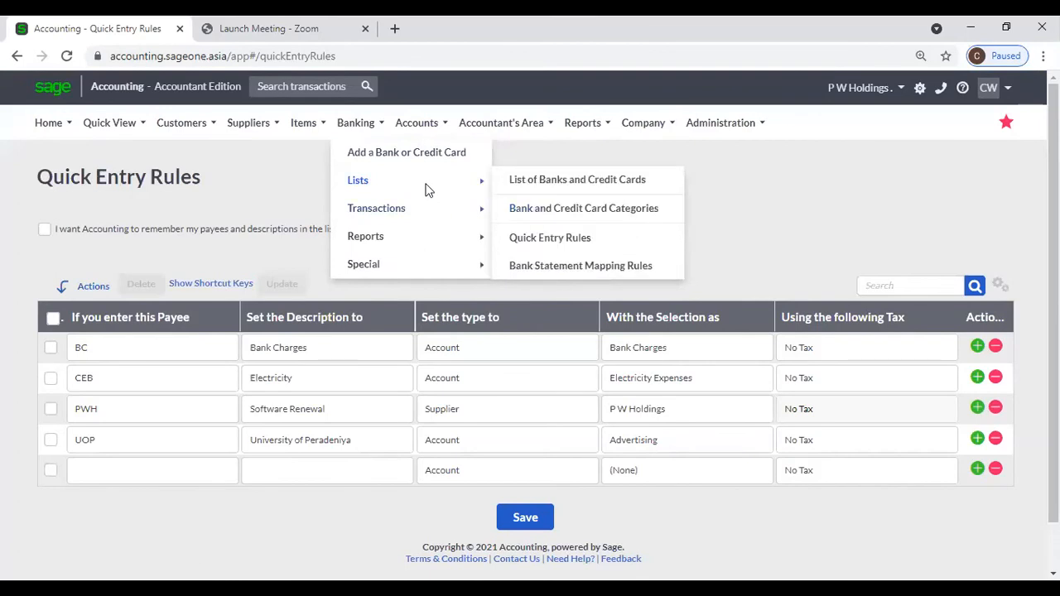
left_click(577, 237)
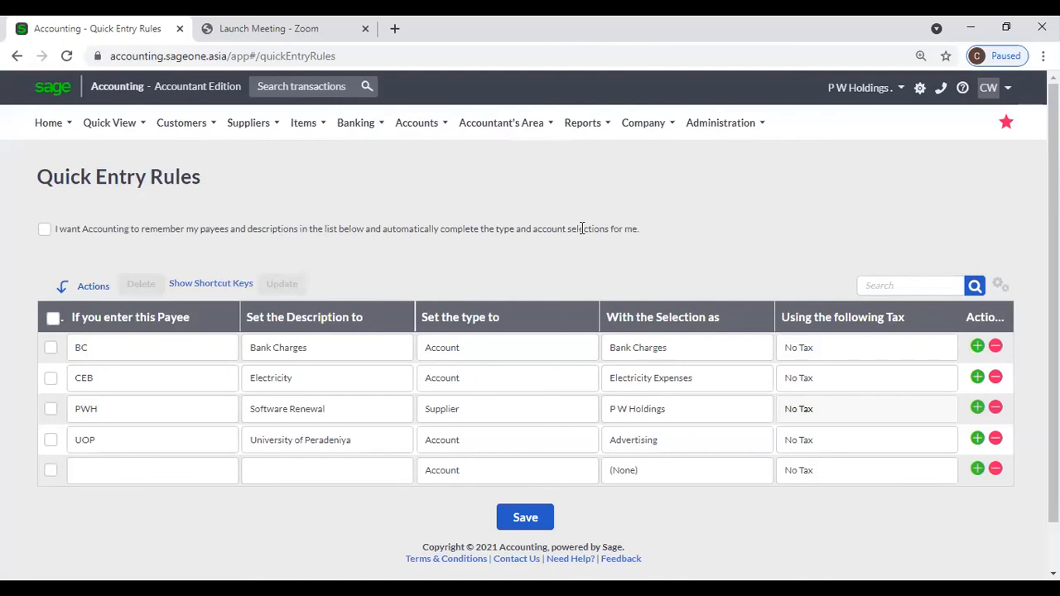
left_click(549, 123)
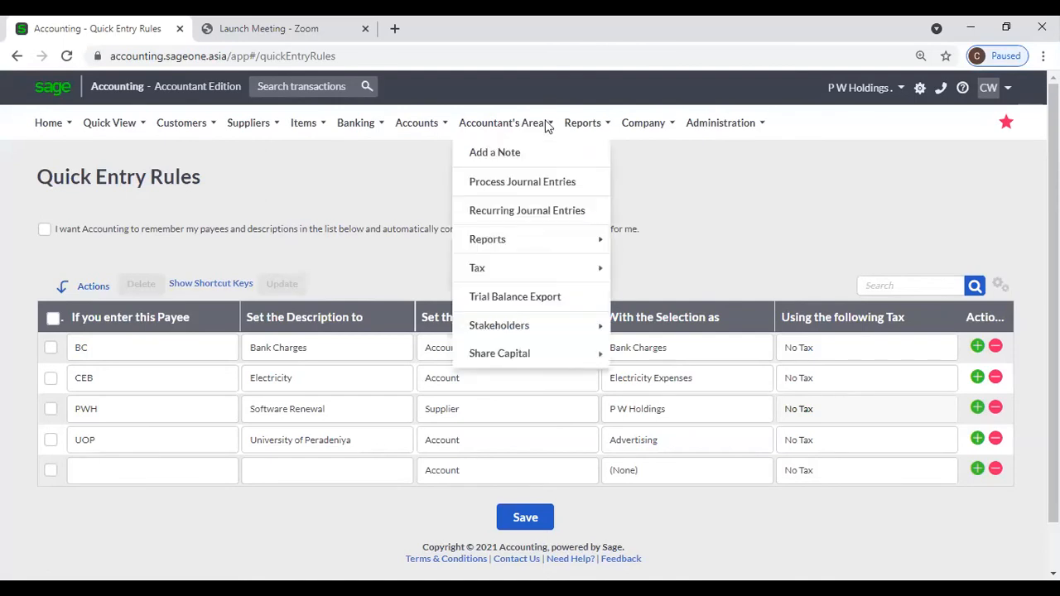
left_click(139, 16)
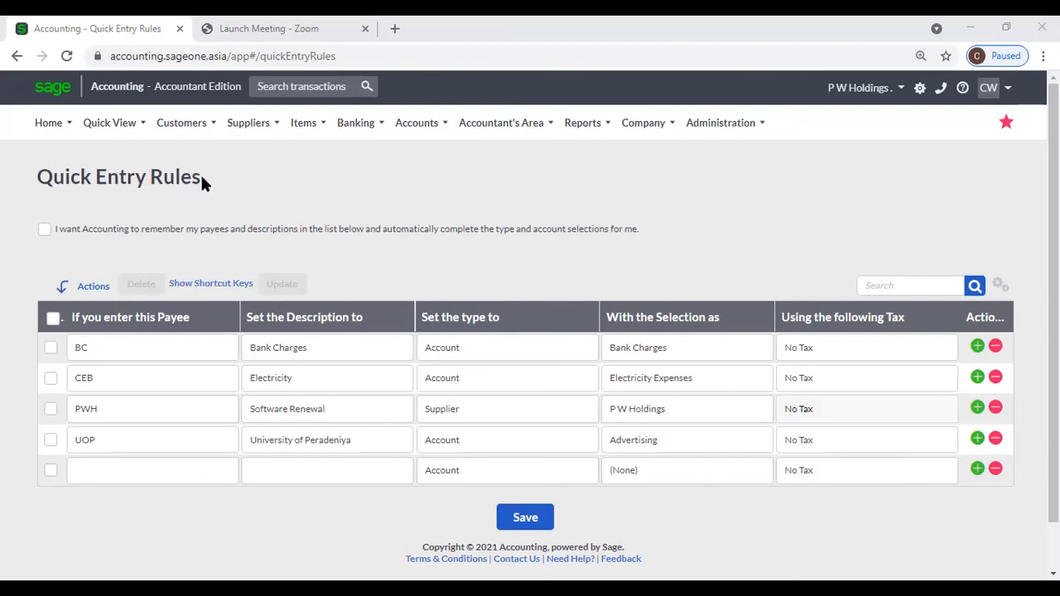
Open the banking transactions page and look through the new transactions of the SAMPATH (RS) account
left_click(356, 125)
mouse_move(370, 207)
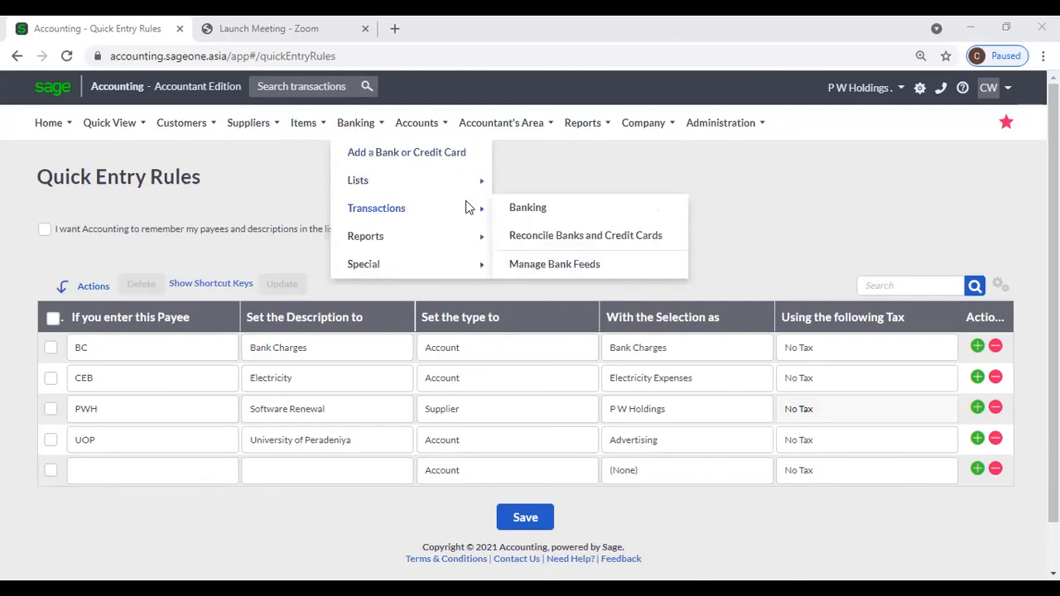
left_click(528, 208)
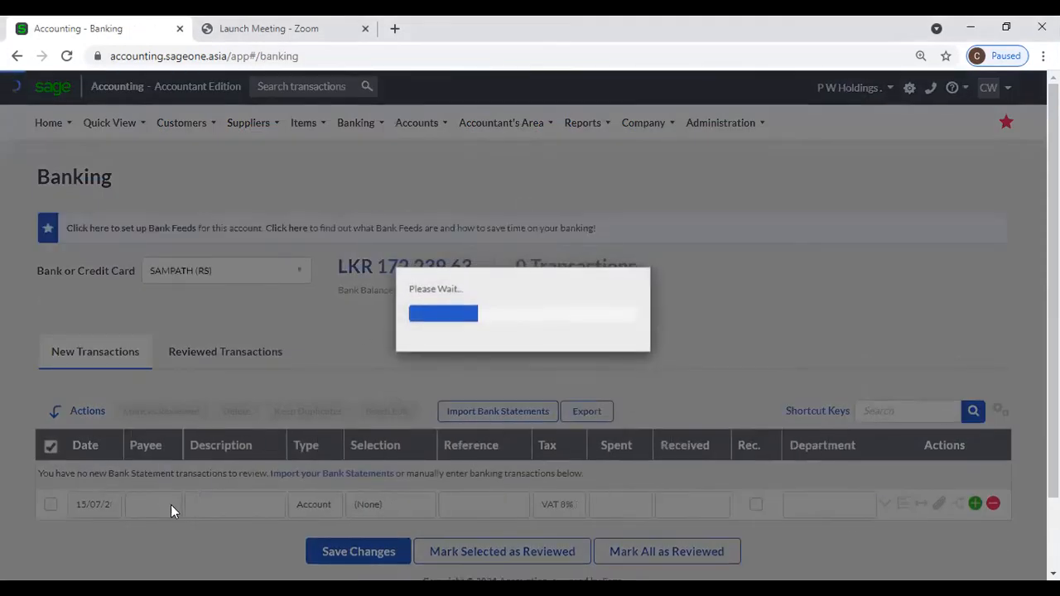
scroll(170, 512, "down", 3)
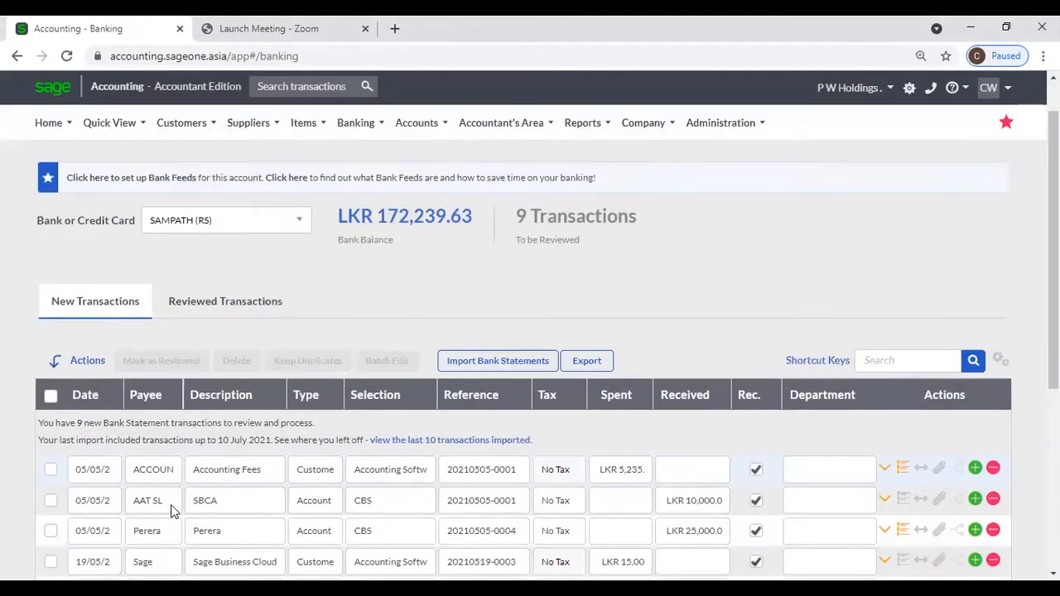
scroll(171, 511, "down", 1)
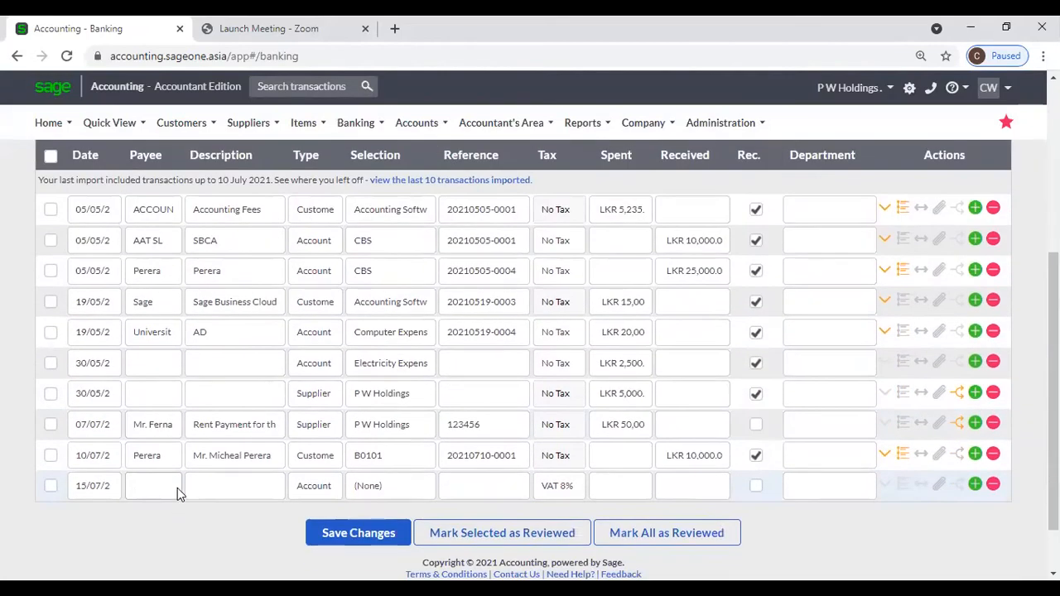
scroll(178, 487, "up", 1)
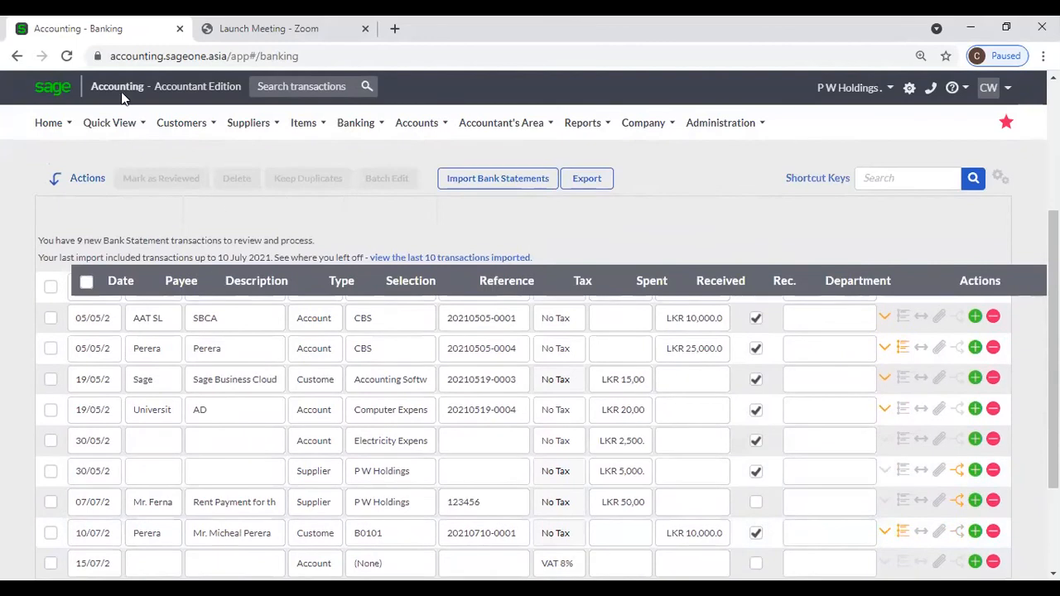
Duplicate the banking page in a second browser tab and return to the original tab
left_click(240, 29)
left_click(123, 36)
right_click(123, 35)
left_click(173, 145)
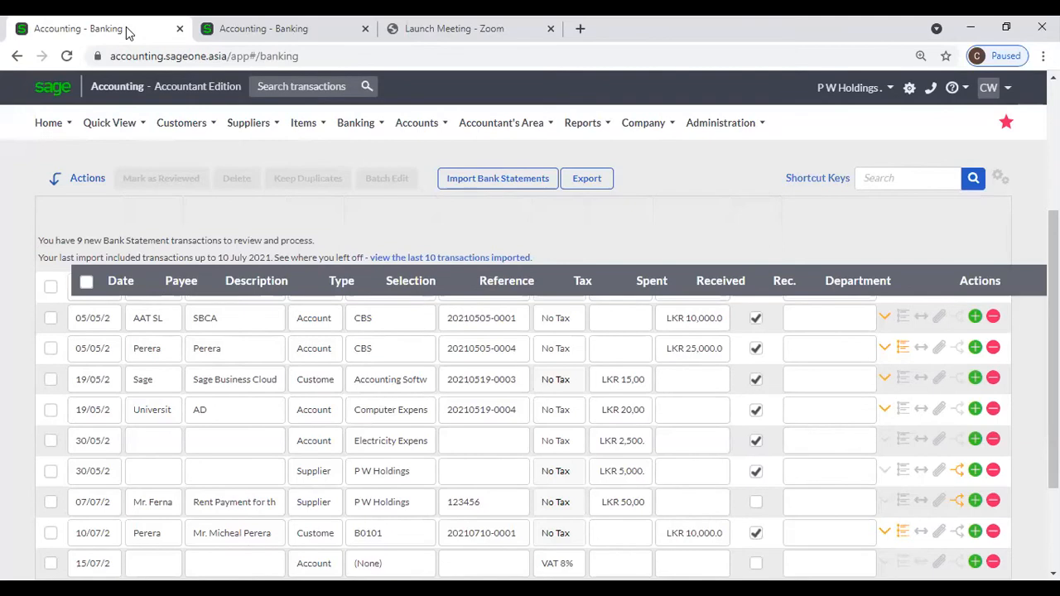
Open the Quick Entry Rules list in the first browser tab, keeping the banking page in the duplicate tab
left_click(377, 122)
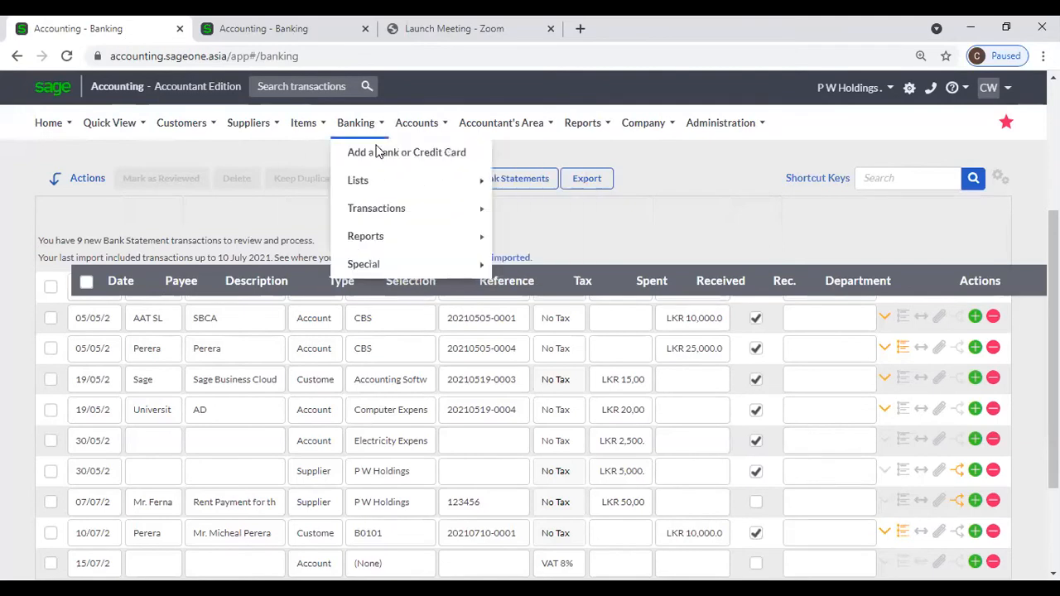
mouse_move(402, 207)
mouse_move(447, 182)
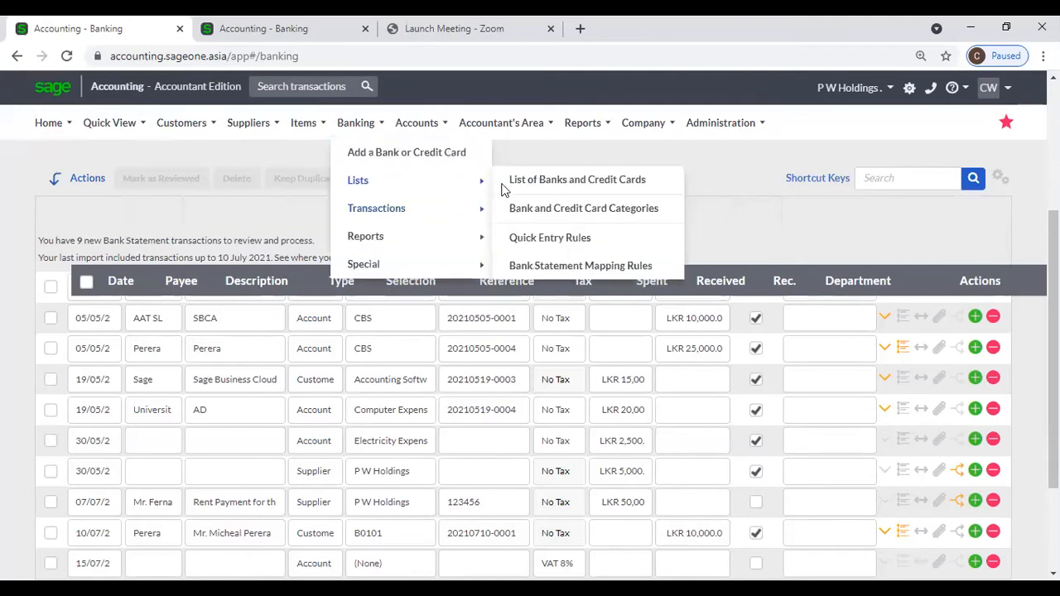
left_click(526, 239)
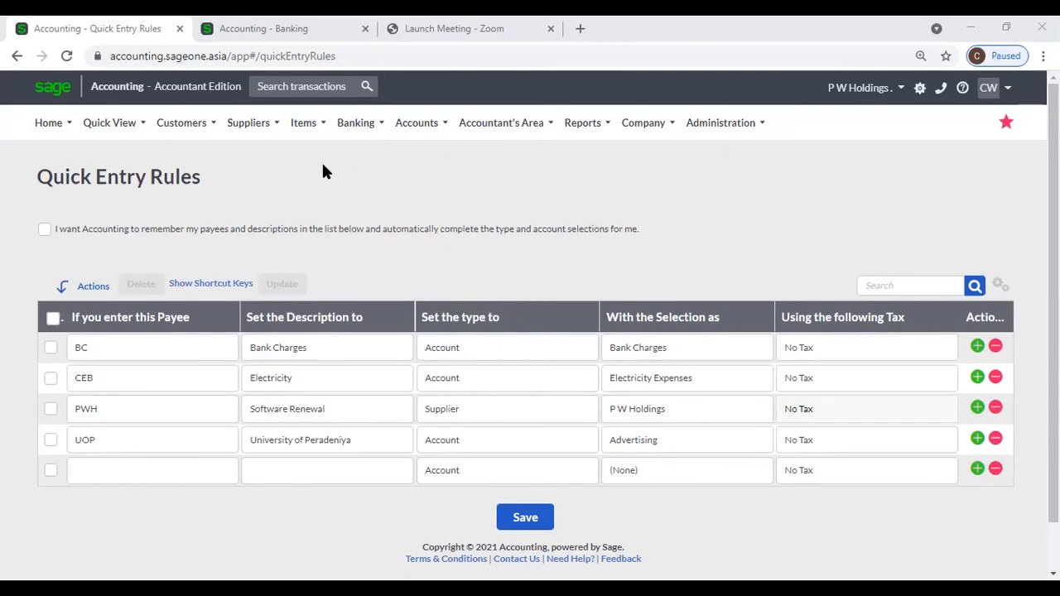
Open the Bank Statement Mapping Rules in the first tab and check the new transactions in the banking tab
mouse_move(358, 184)
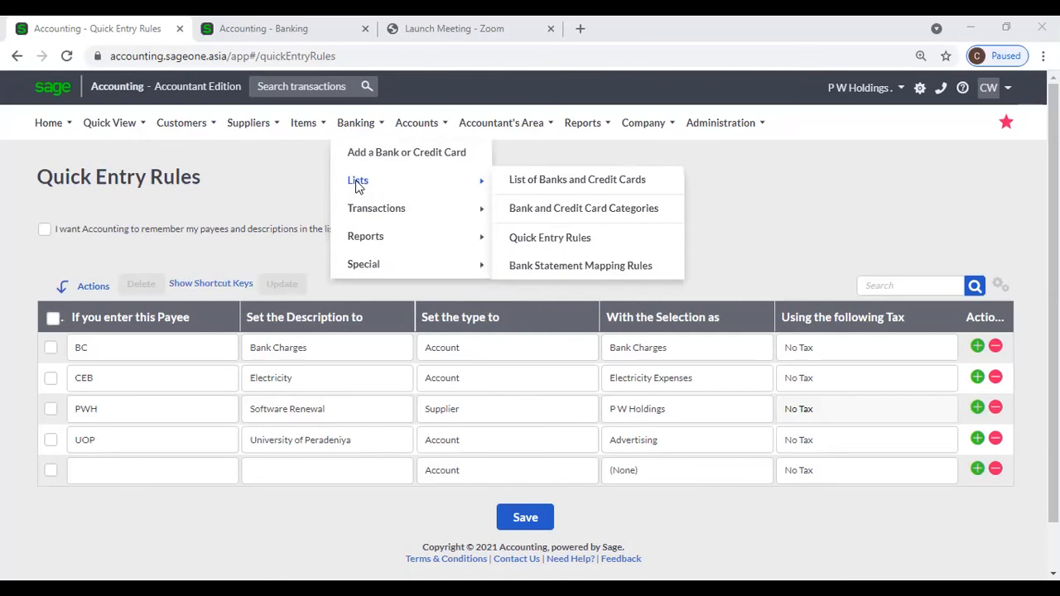
left_click(593, 266)
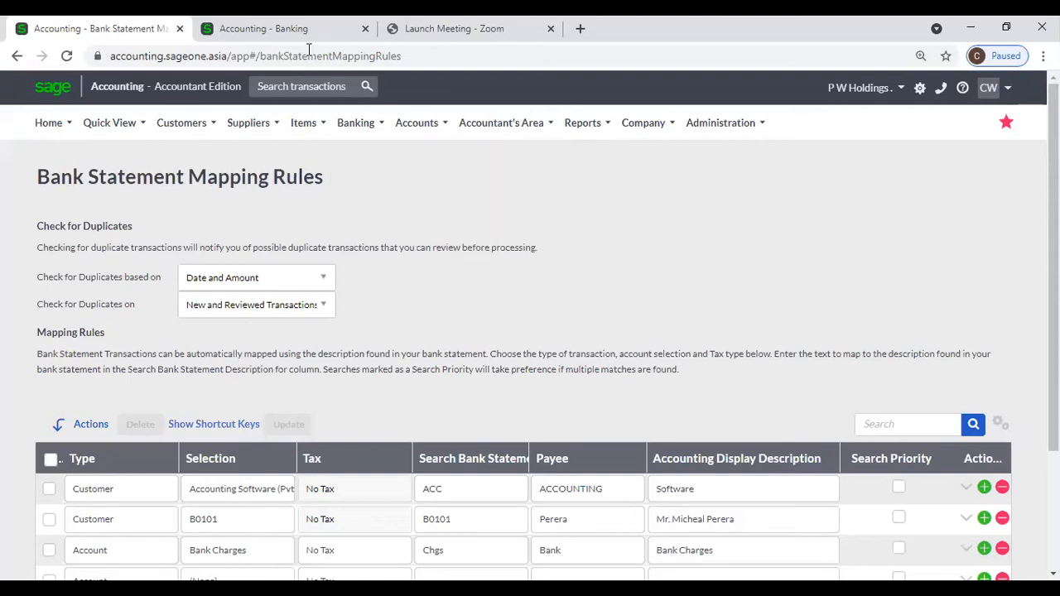
left_click(274, 28)
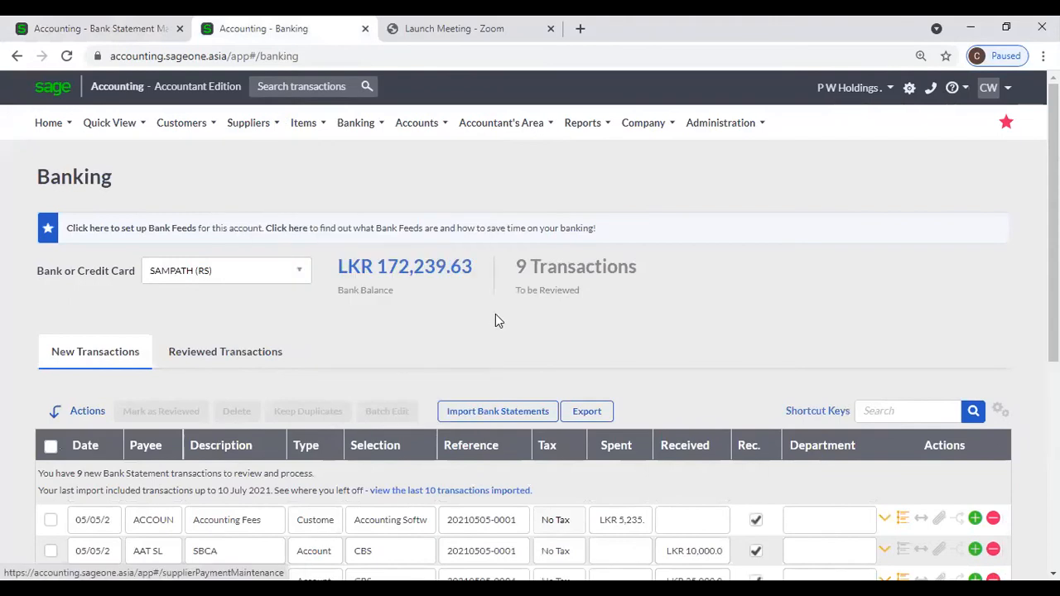
scroll(553, 348, "down", 2)
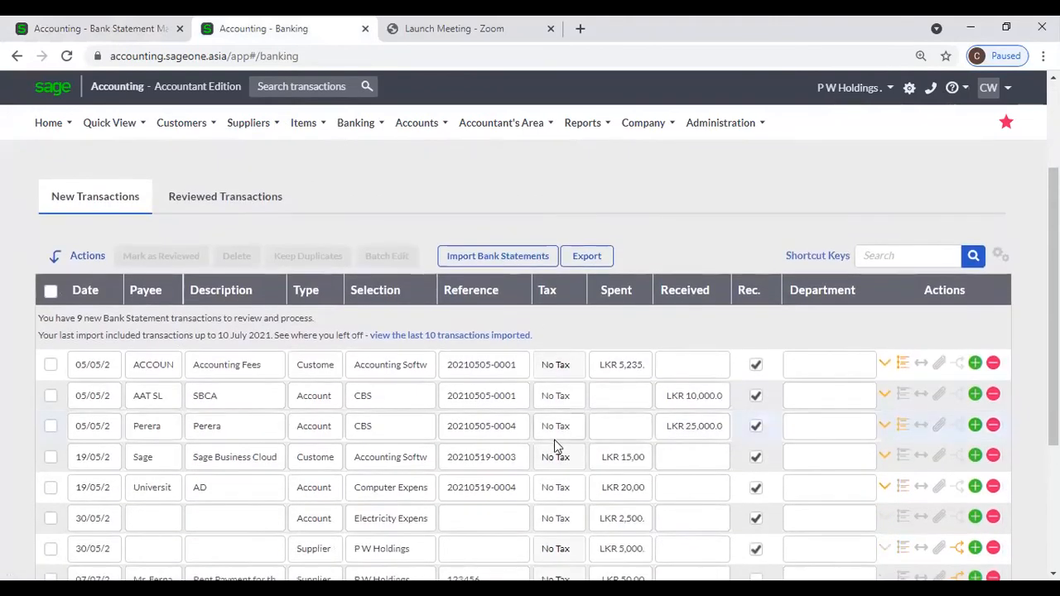
Widen the Search Bank Statement for column in the mapping rules and compare the Chgs rule with the banking transactions
left_click(116, 28)
scroll(270, 360, "down", 2)
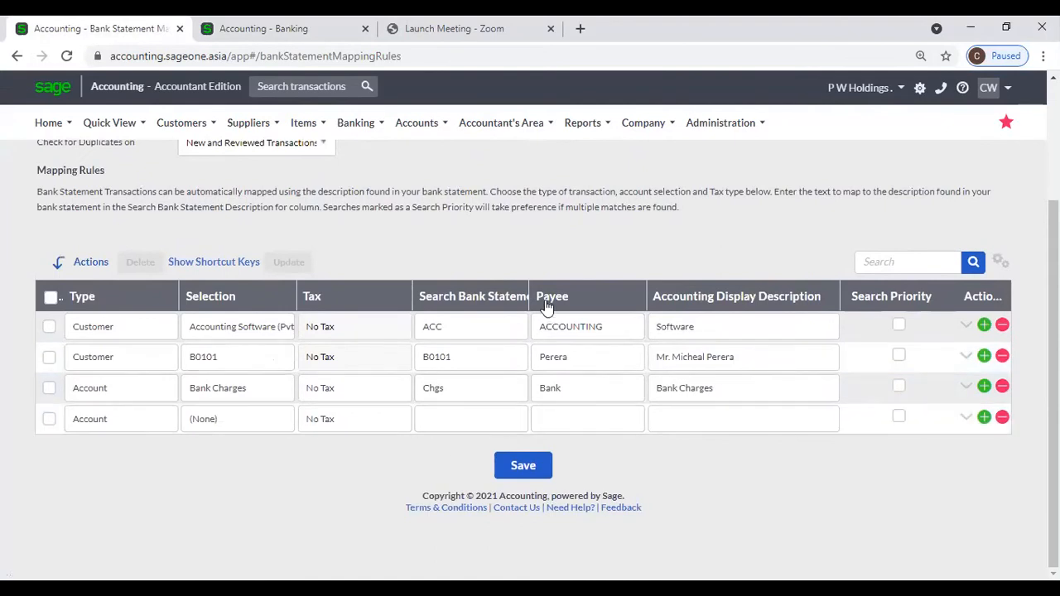
left_click_drag(521, 297, 573, 296)
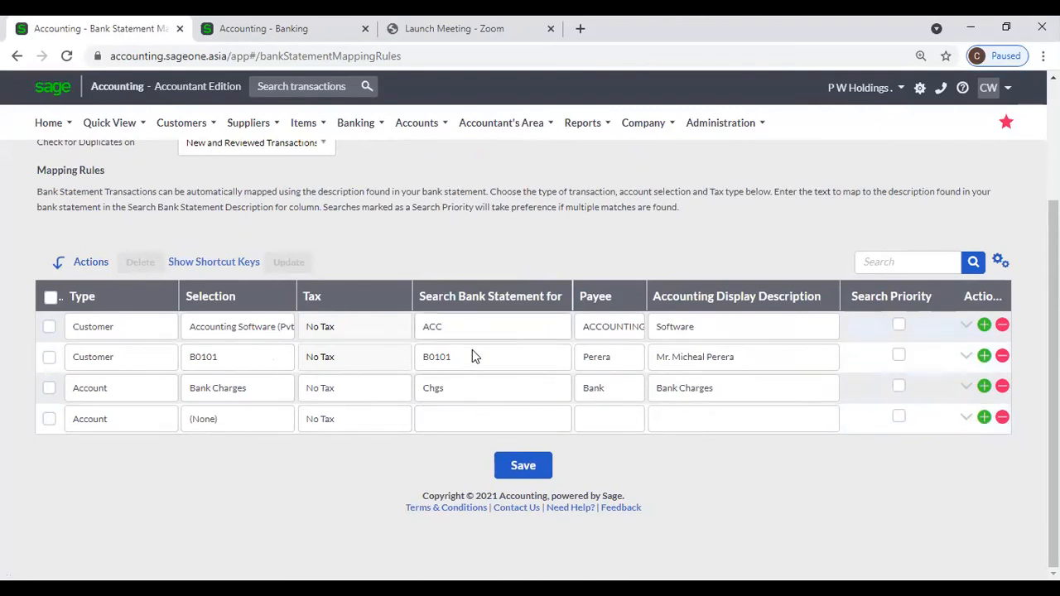
left_click(474, 389)
left_click(236, 32)
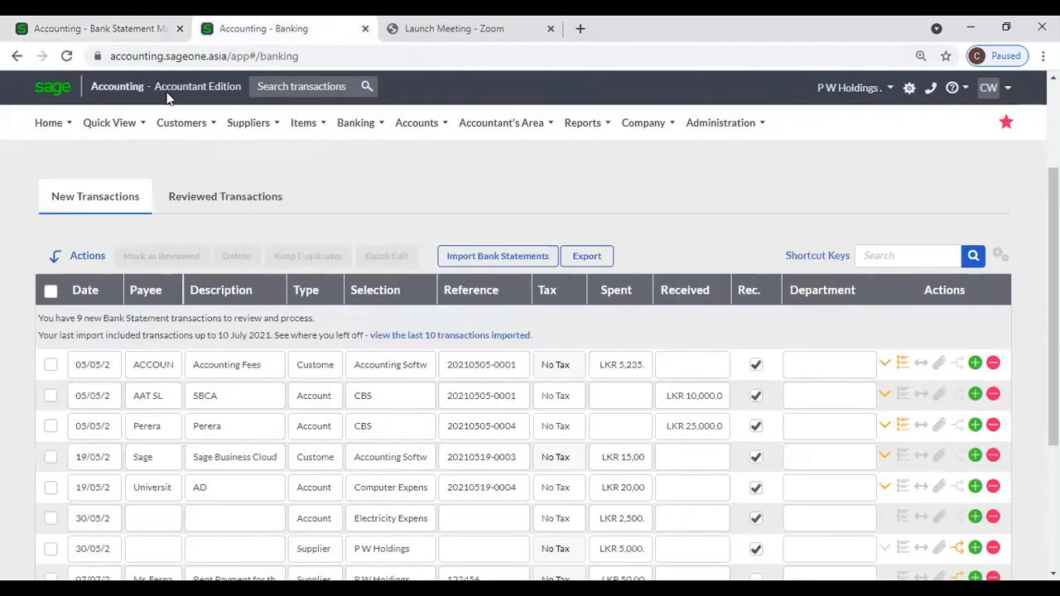
left_click(87, 27)
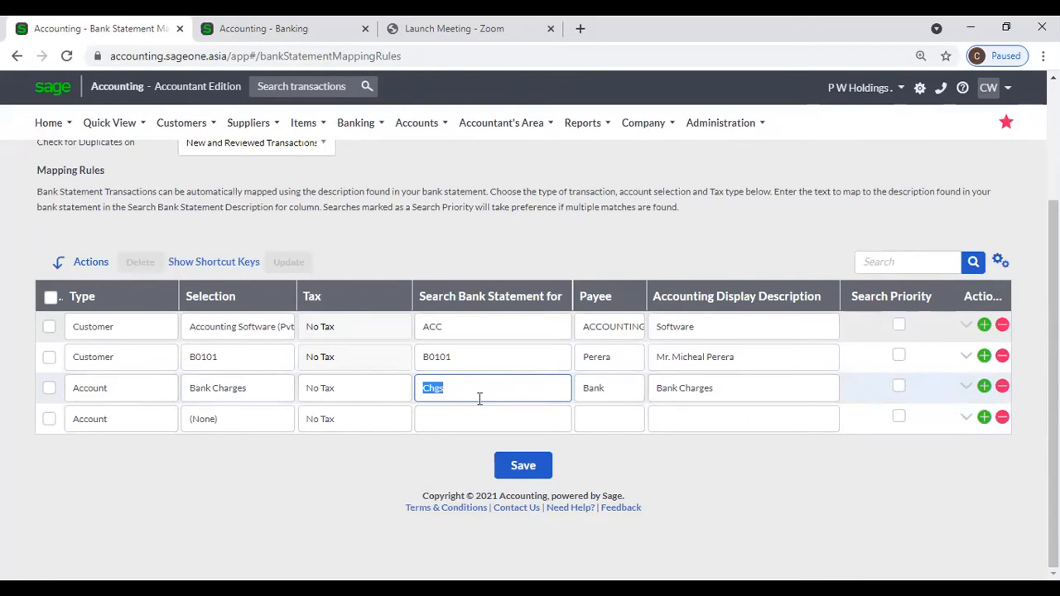
Export the new bank transactions of the SAMPATH (RS) account from the banking tab
left_click(241, 40)
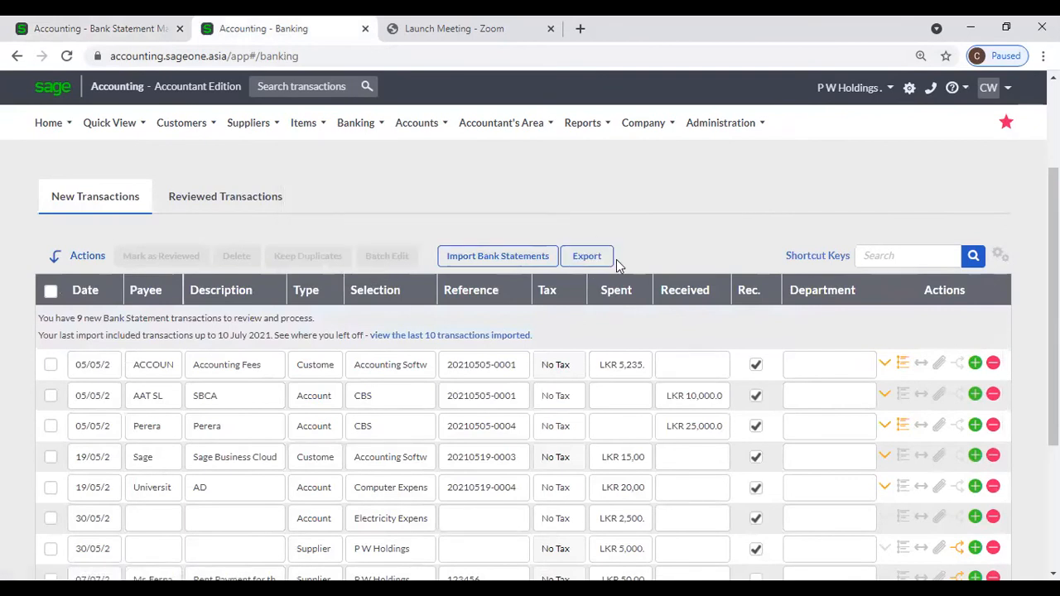
scroll(620, 266, "down", 5)
scroll(596, 221, "up", 4)
scroll(588, 240, "up", 1)
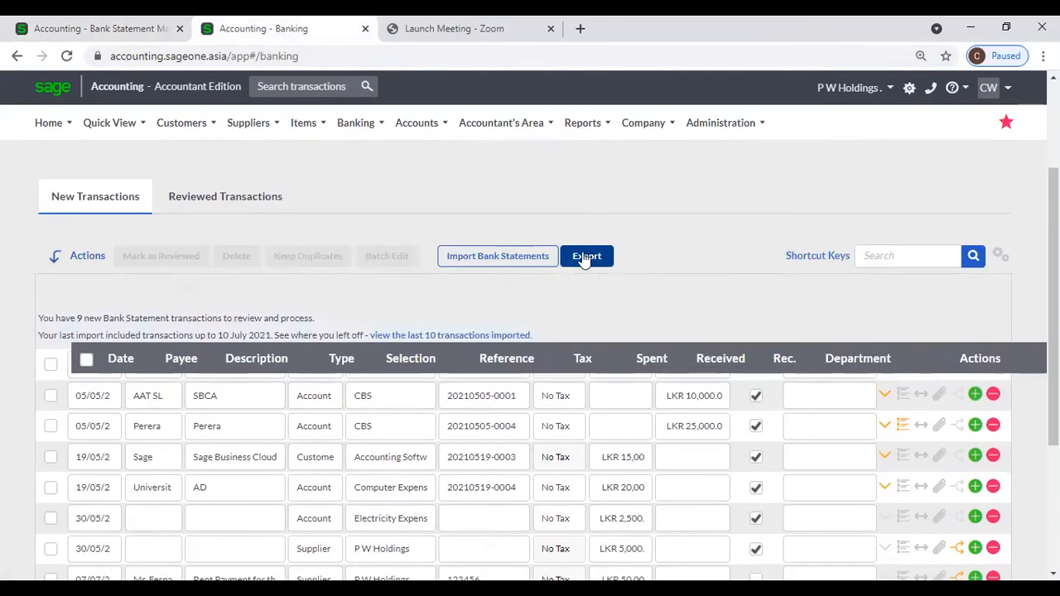
left_click(583, 256)
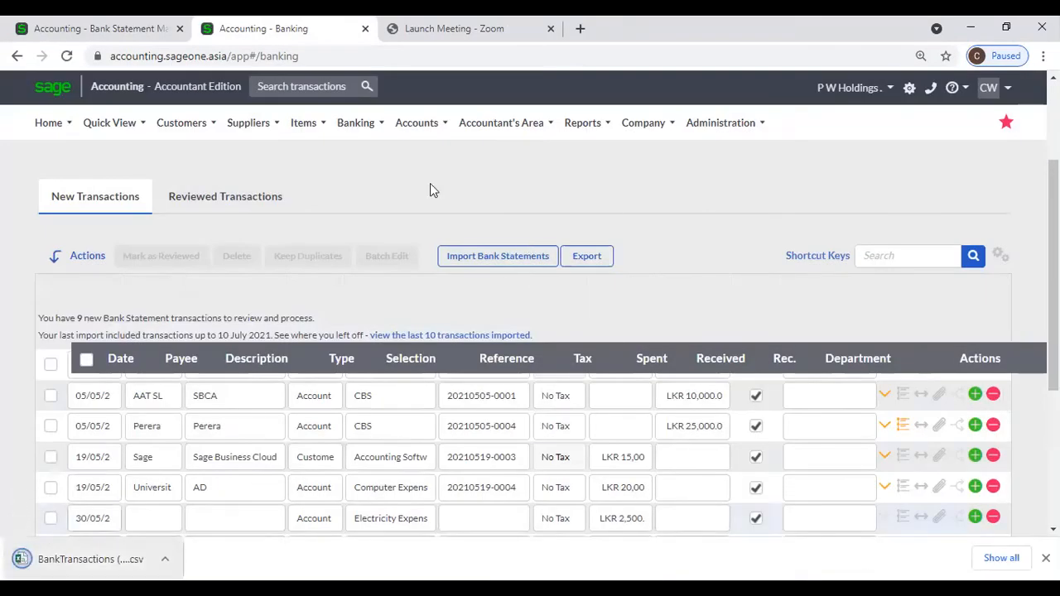
Open the exported BankTransactions CSV in Excel, review its columns, and switch back to the banking page in Chrome
left_click(79, 563)
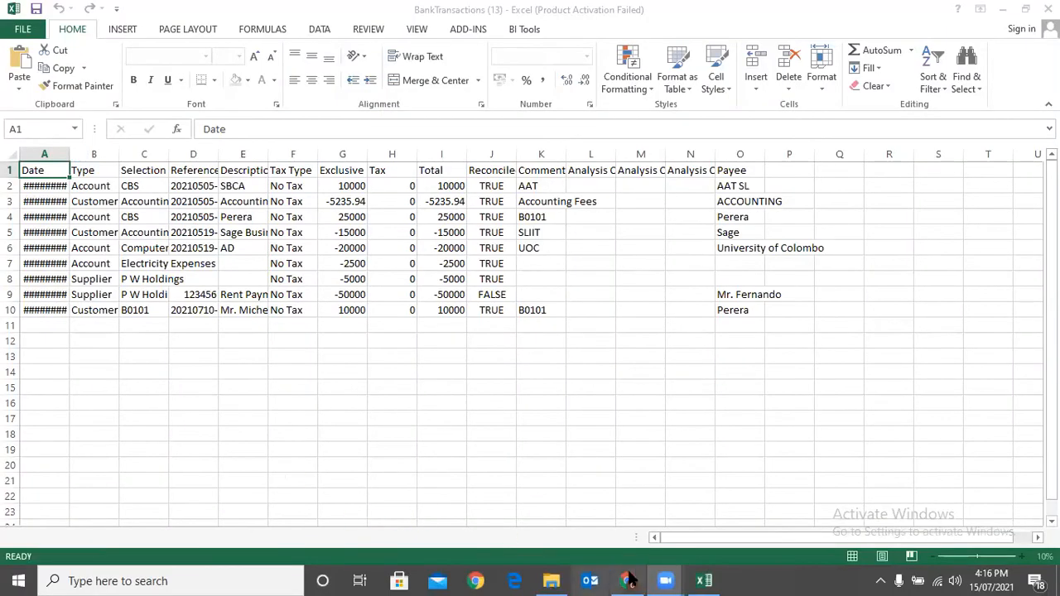
left_click(639, 580)
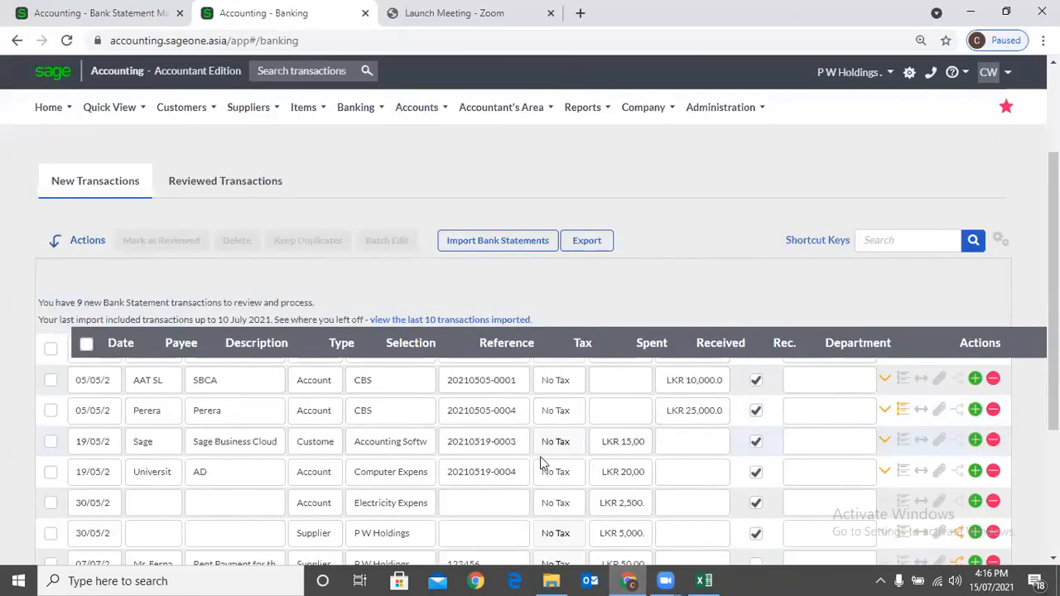
left_click(704, 581)
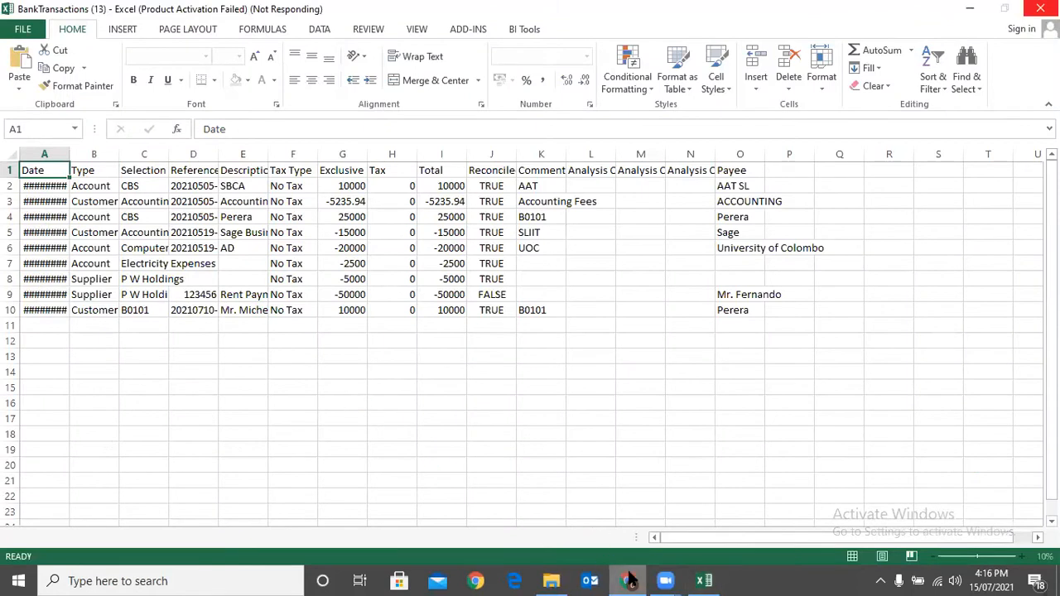
mouse_move(630, 580)
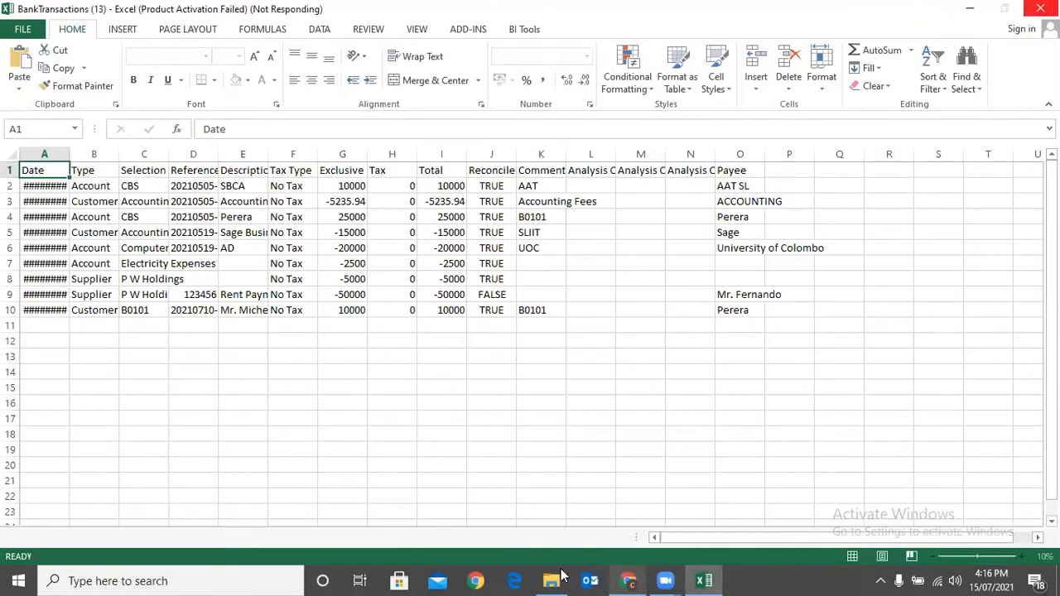
left_click(630, 580)
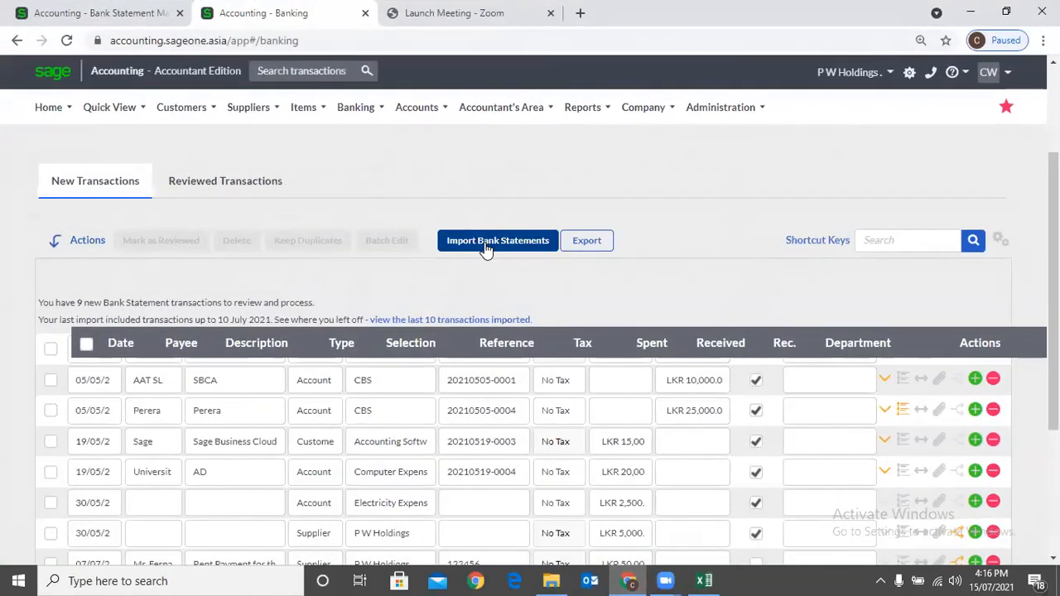
Open the bank statement import details and set the import file type to CSV
left_click(486, 246)
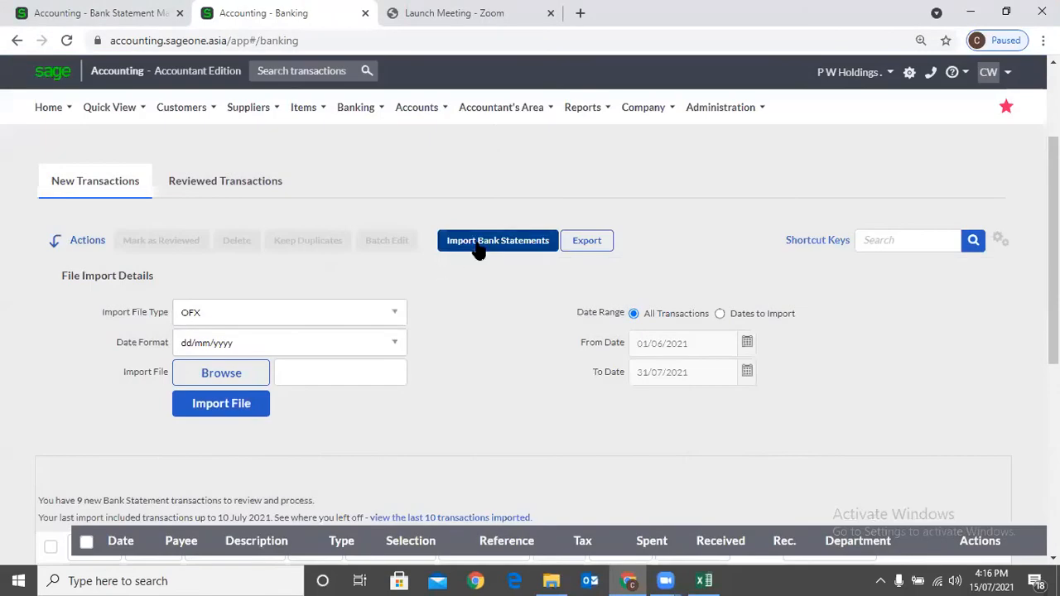
left_click(394, 315)
left_click(239, 383)
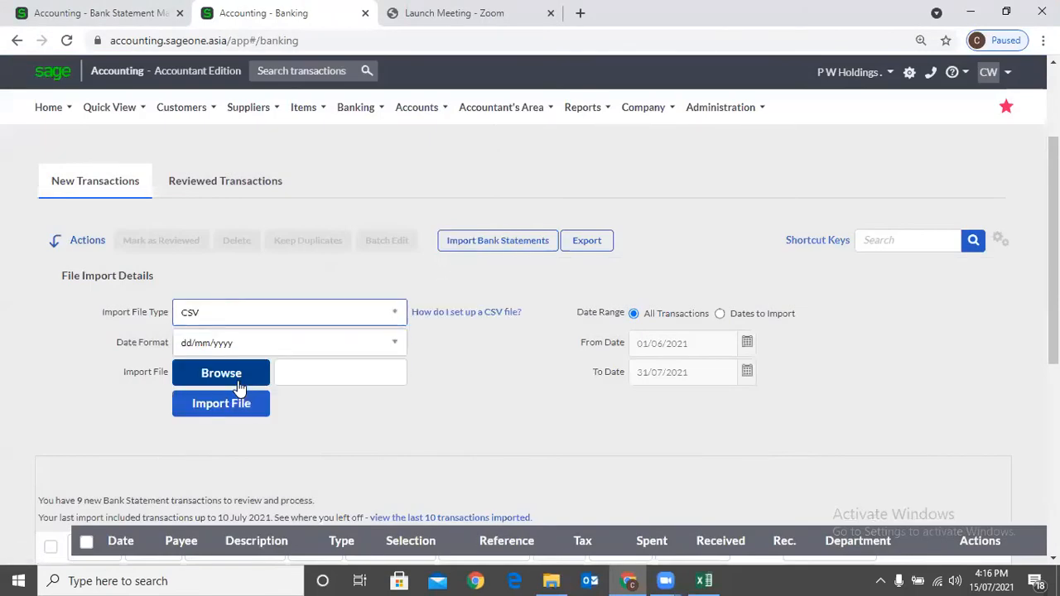
Download the example CSV from the bank statement import help and open it in Excel
left_click(495, 315)
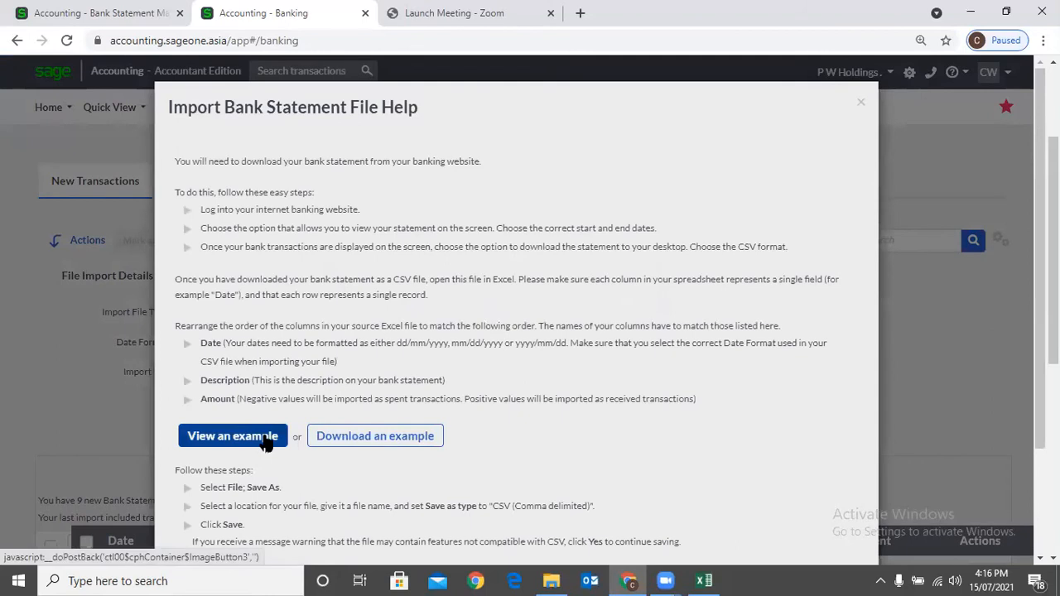
left_click(329, 444)
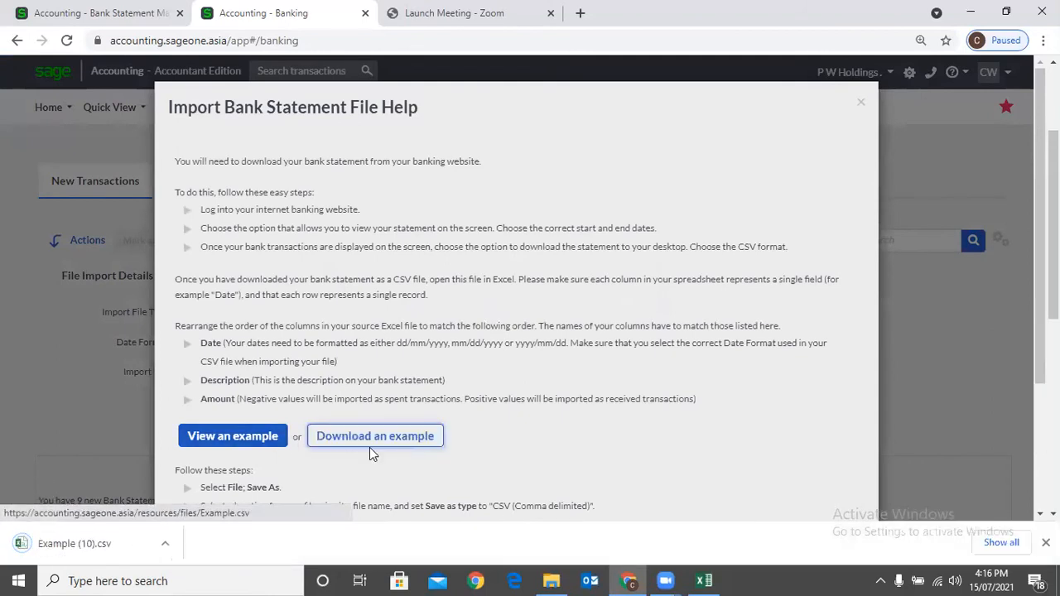
left_click(72, 547)
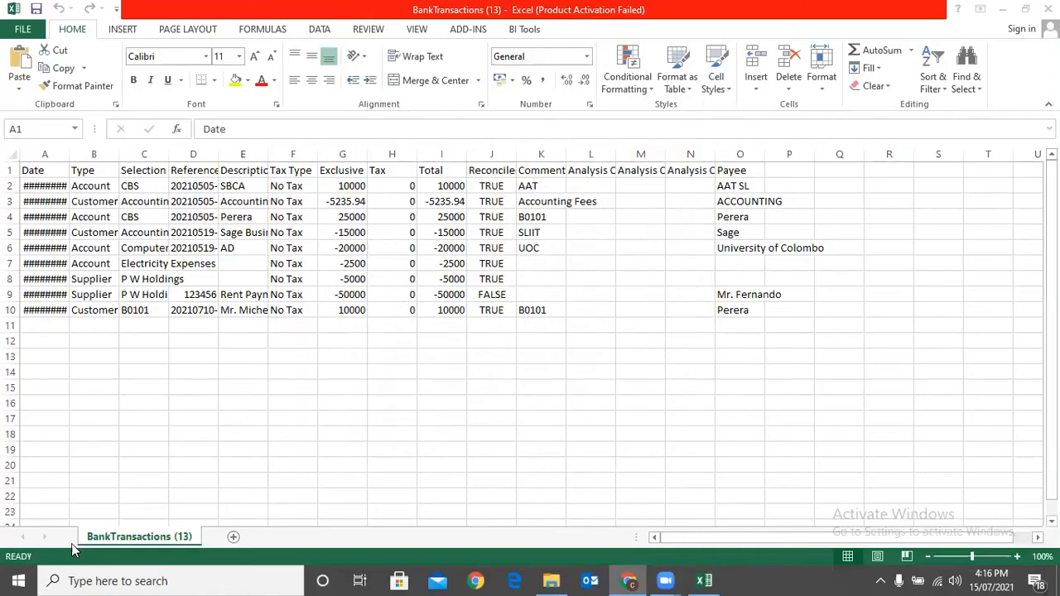
left_click(687, 436)
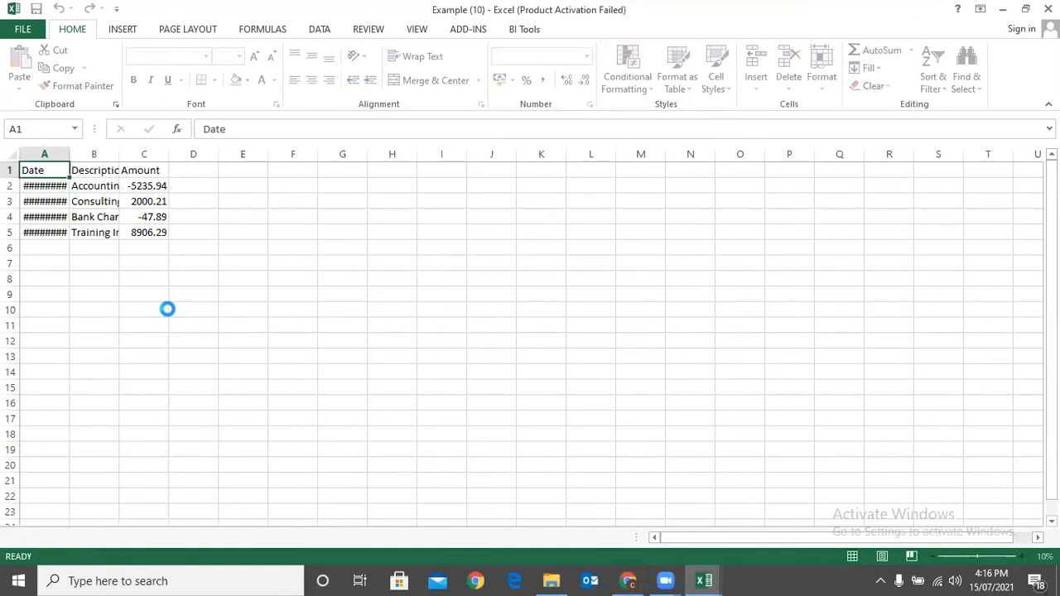
Fit the Date, Description and Amount columns of the example sheet to their contents
left_click(165, 309)
double_click(68, 154)
double_click(128, 156)
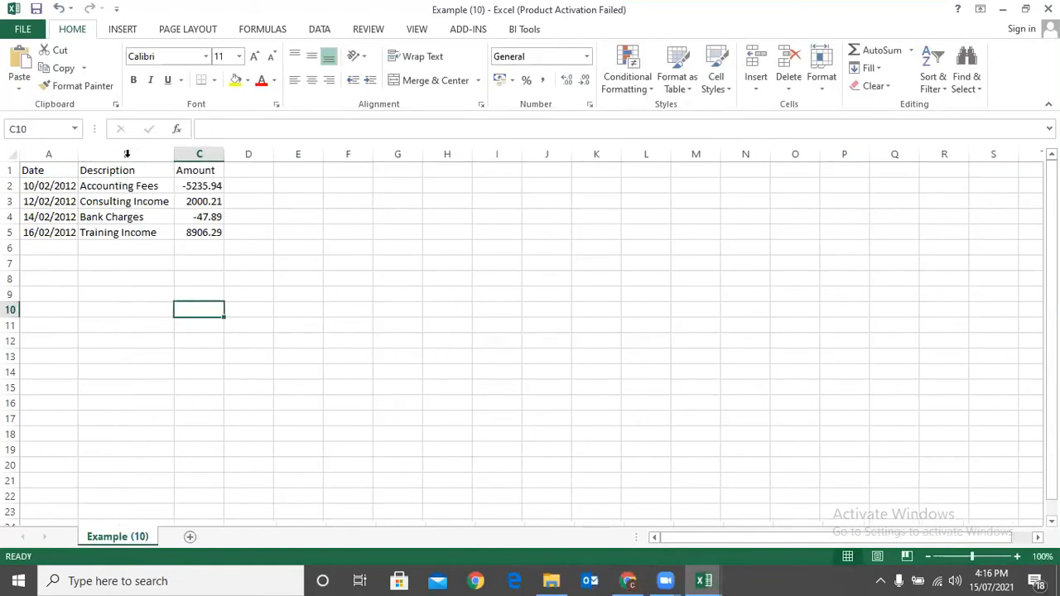
double_click(230, 154)
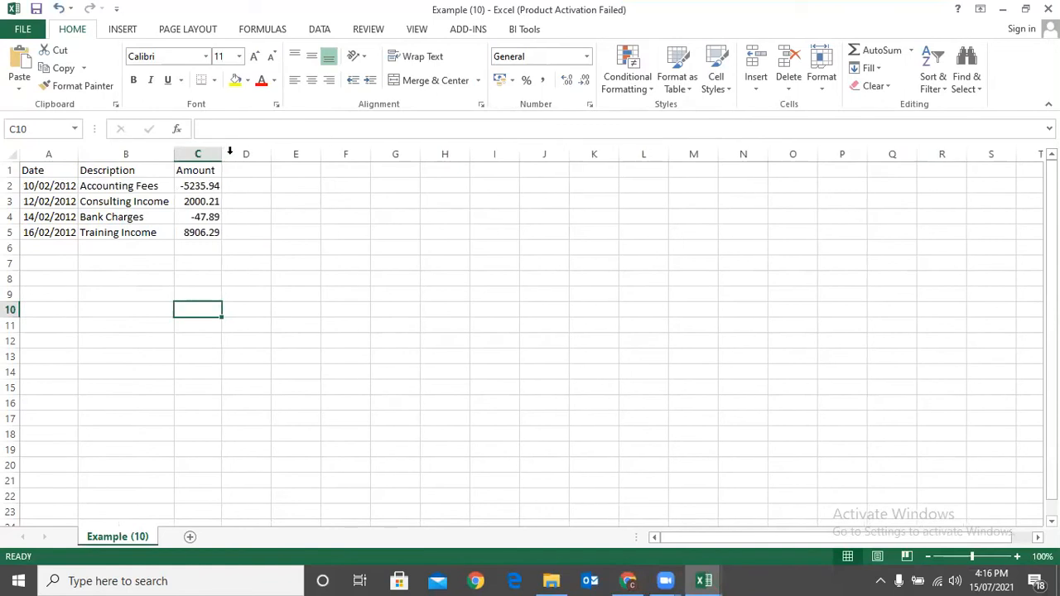
Set the date of the first transaction row in the example sheet to 15/07/2021
left_click(56, 189)
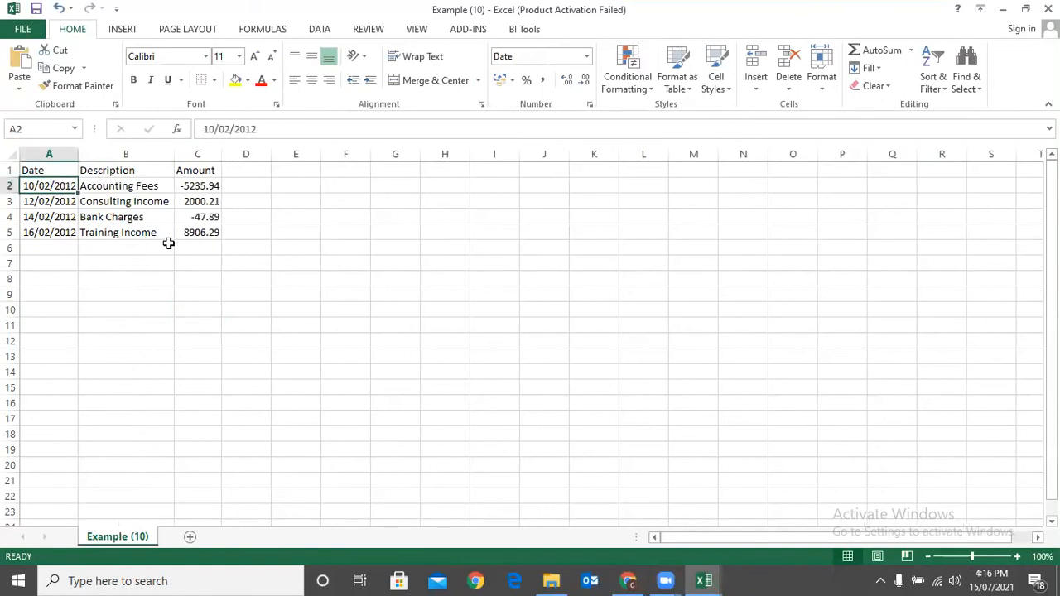
type("15/")
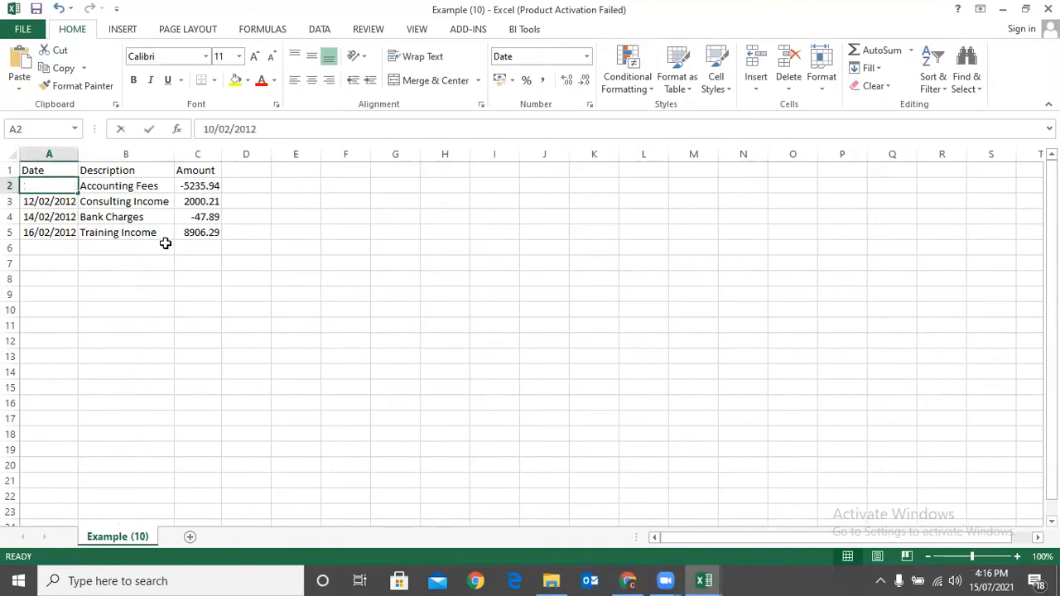
type("07/2021")
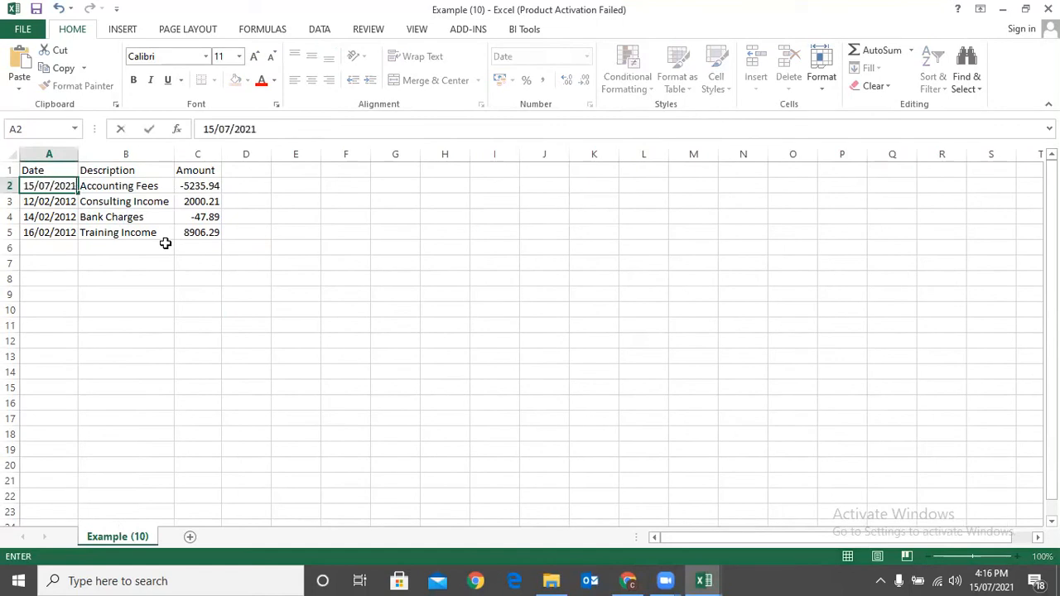
key("Tab")
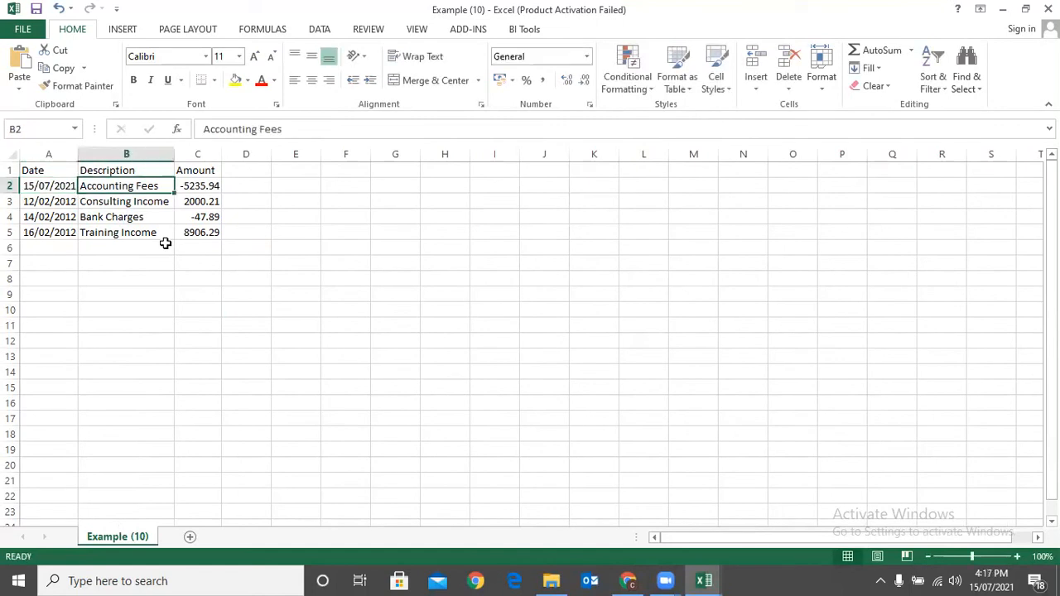
Close the import help in Chrome, check the Bank Charges mapping rule, and set the first row's description in Excel to Chgs
left_click(627, 580)
left_click(627, 580)
left_click(627, 581)
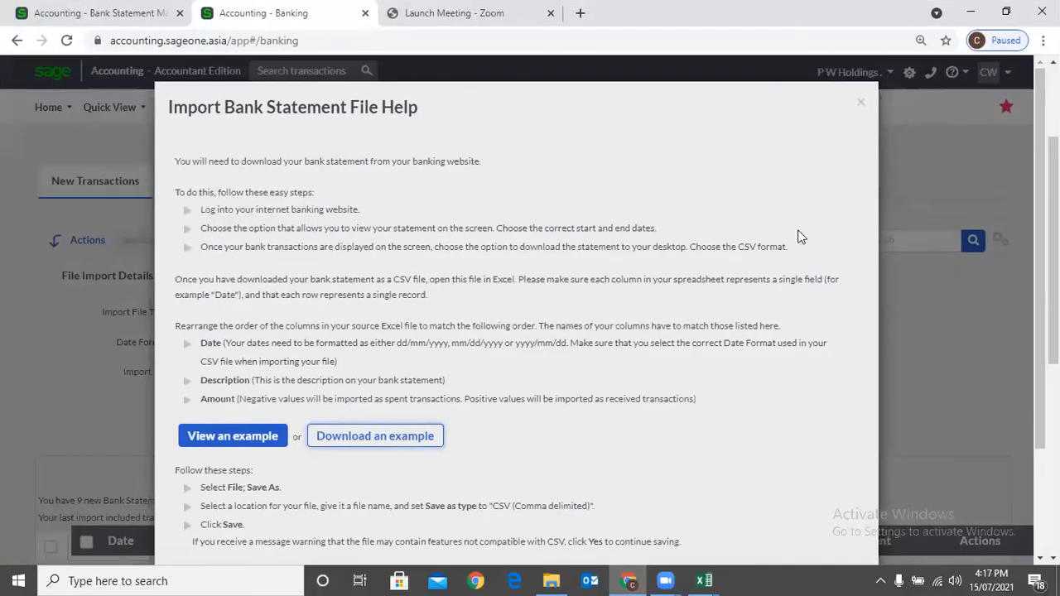
left_click(861, 109)
left_click(78, 10)
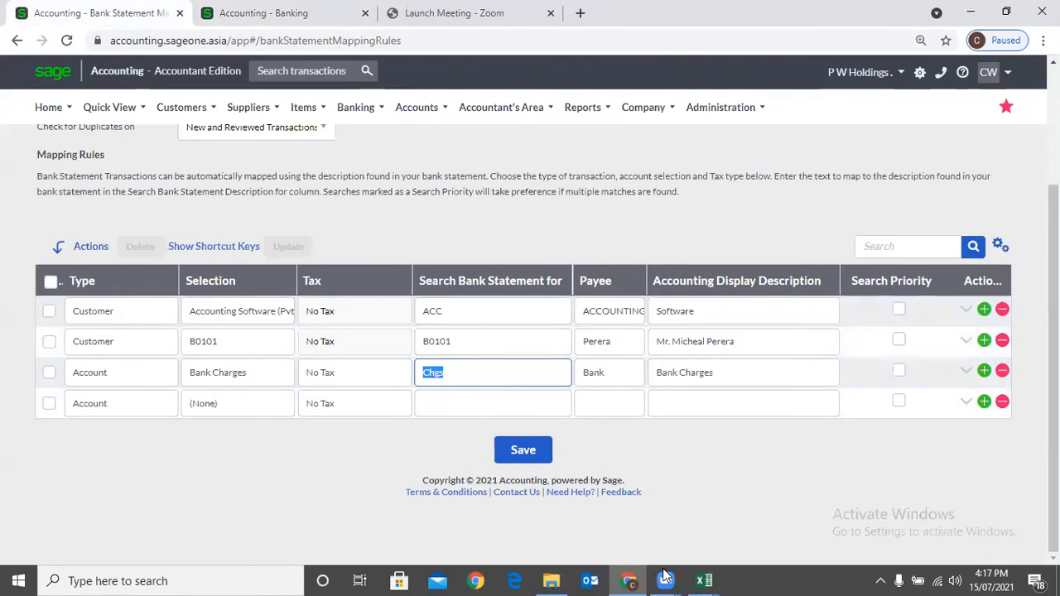
left_click(704, 581)
left_click(767, 518)
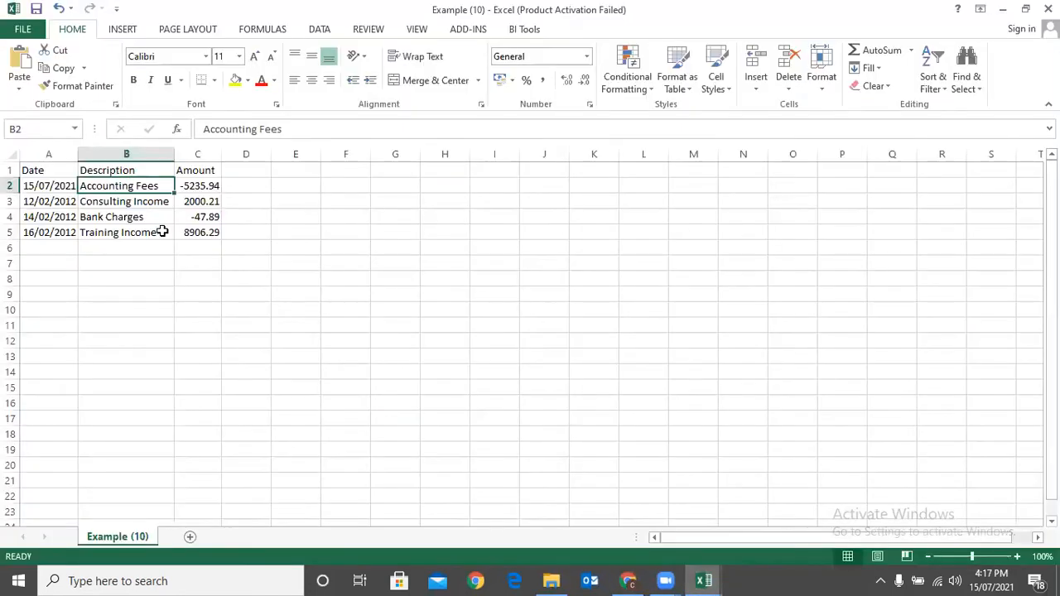
type("Chgs")
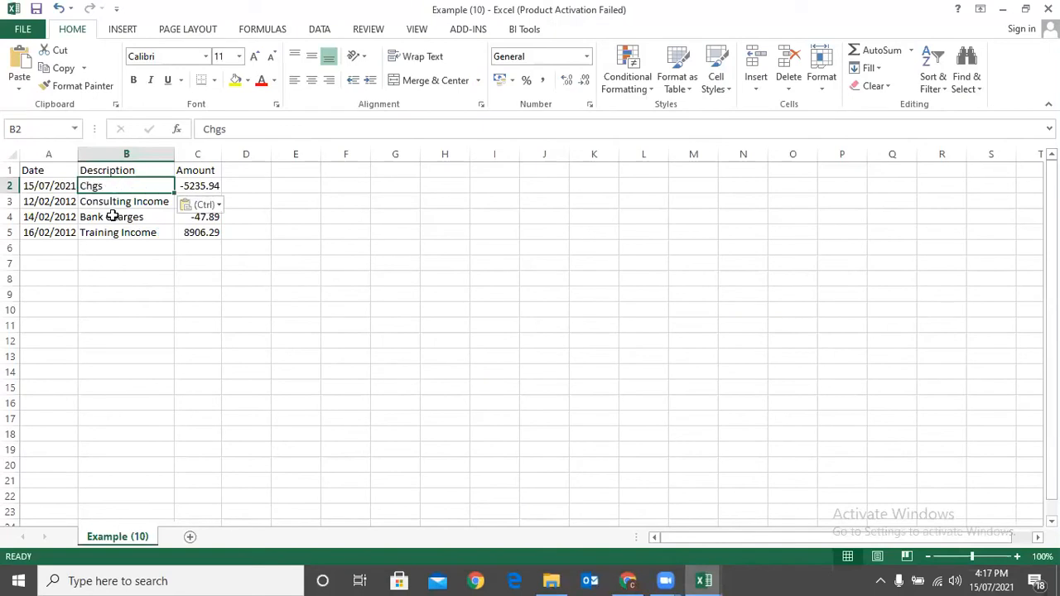
Set the Chgs row's amount to 10000 and delete the sample transaction rows below it
left_click(191, 186)
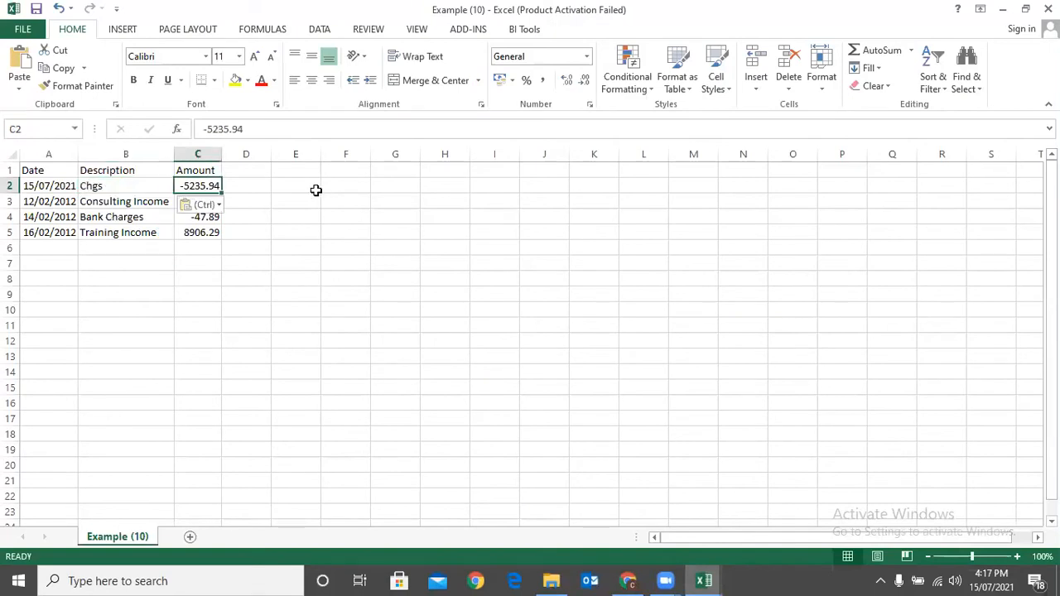
type("10000")
key("Return")
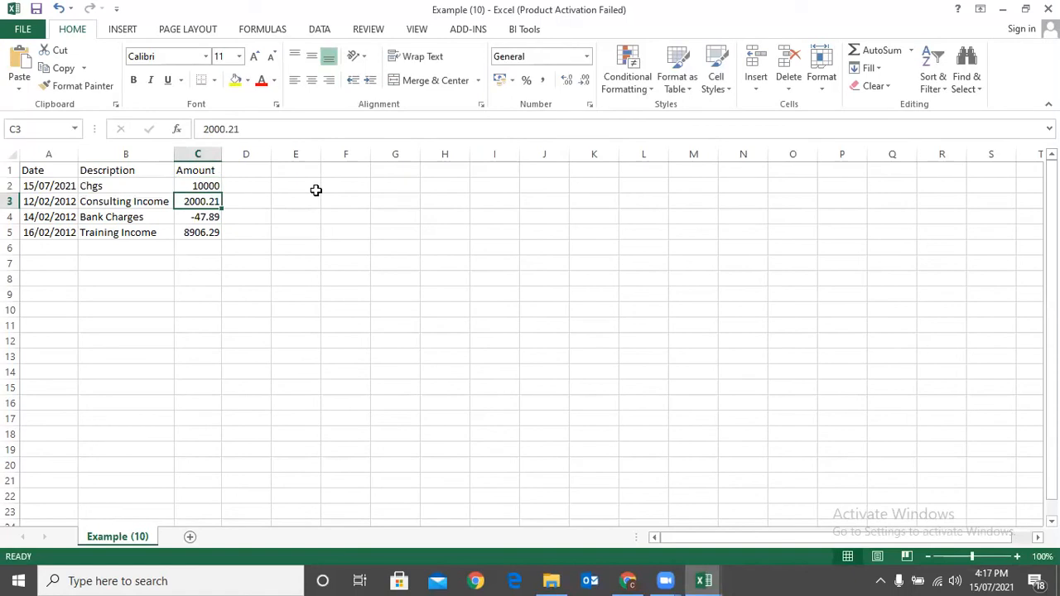
left_click_drag(9, 201, 6, 239)
right_click(46, 228)
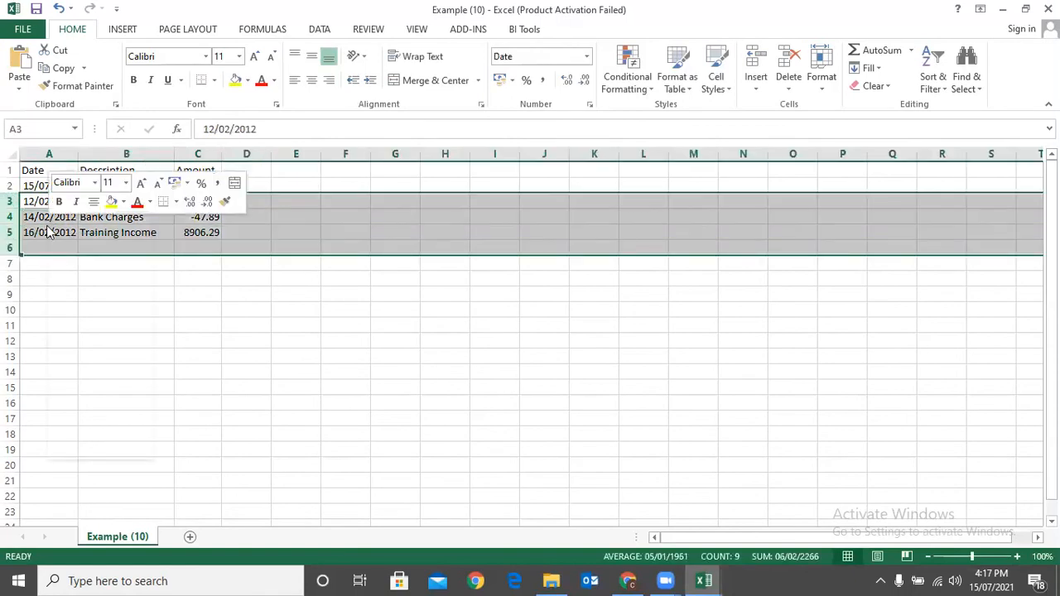
left_click(83, 354)
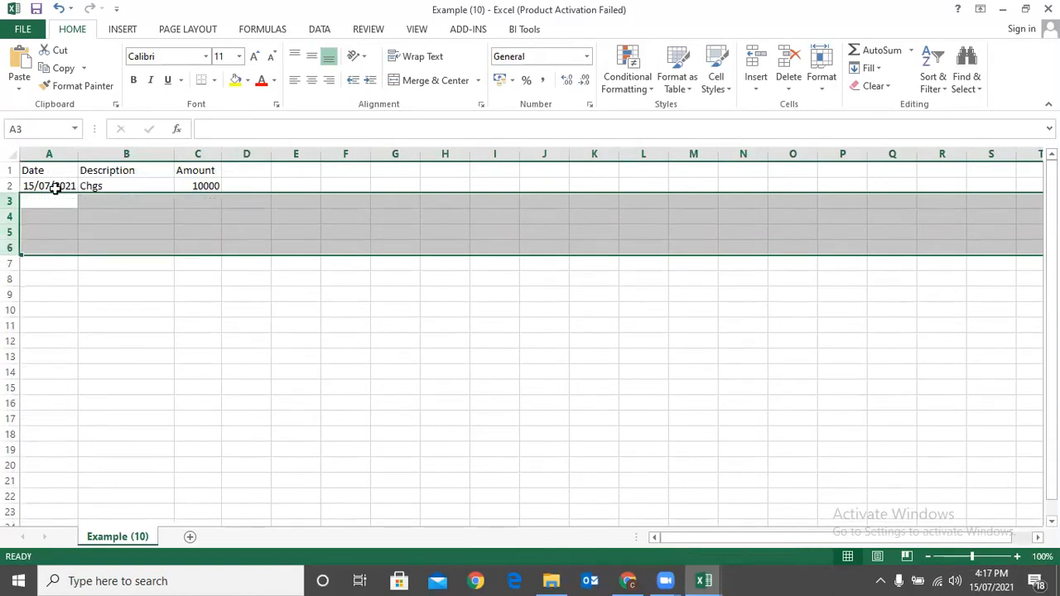
Copy the Chgs transaction row into the two rows beneath it
left_click(52, 184)
left_click_drag(53, 184, 202, 182)
key("ctrl+c")
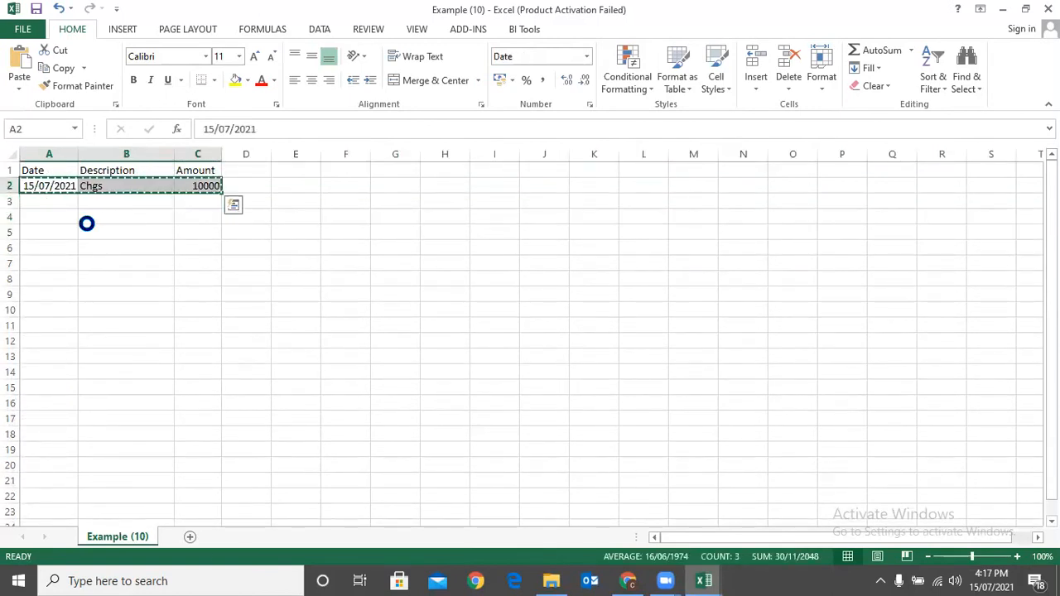
left_click_drag(47, 200, 47, 214)
key("ctrl+v")
Set the amounts of the second and third Chgs rows to 20000 and 30000
left_click(187, 201)
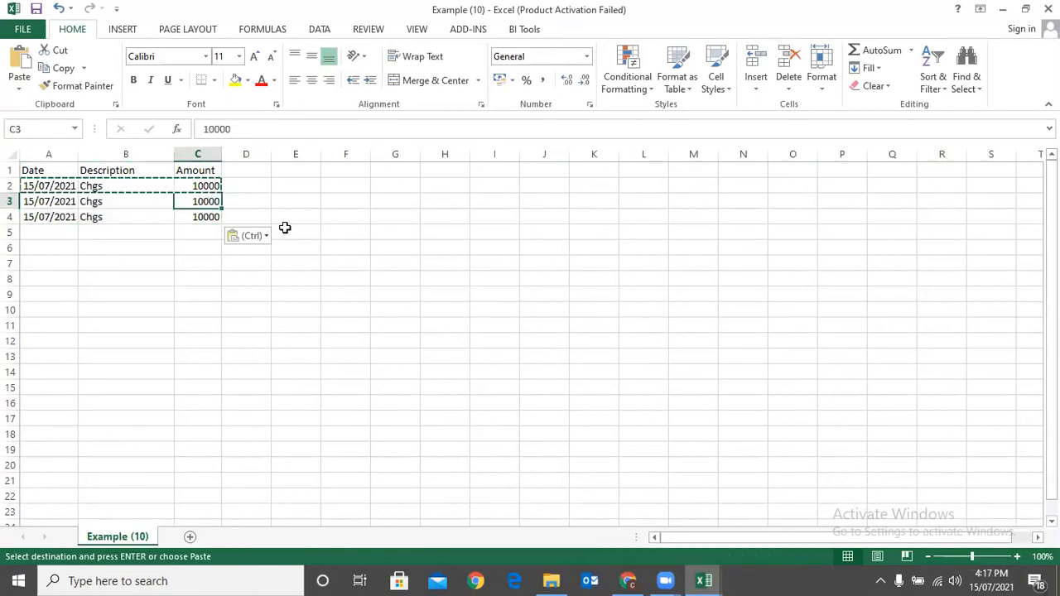
type("20")
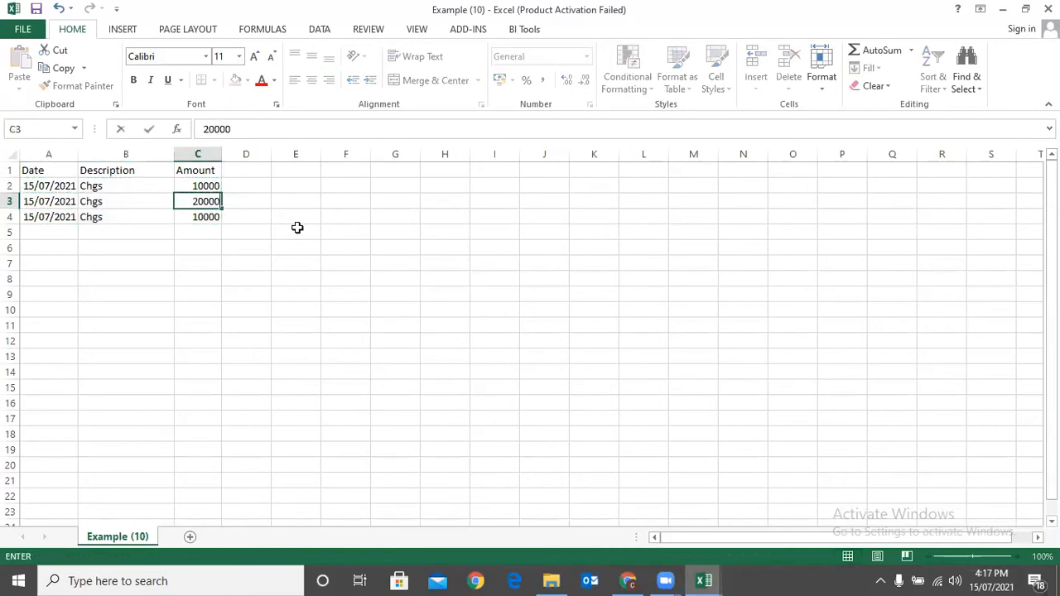
key("Return")
type("3000")
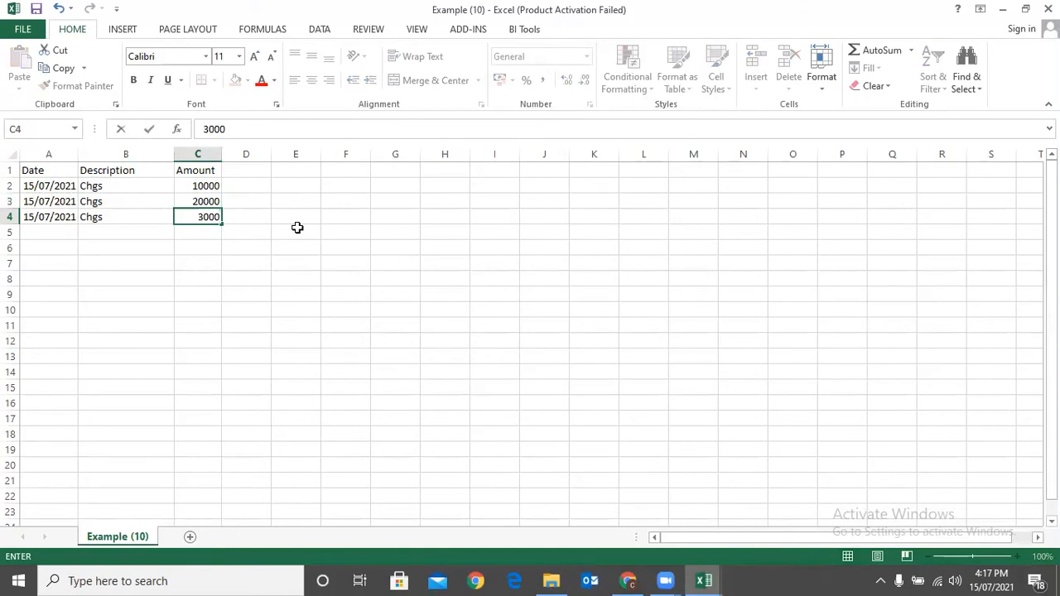
type("0")
key("Return")
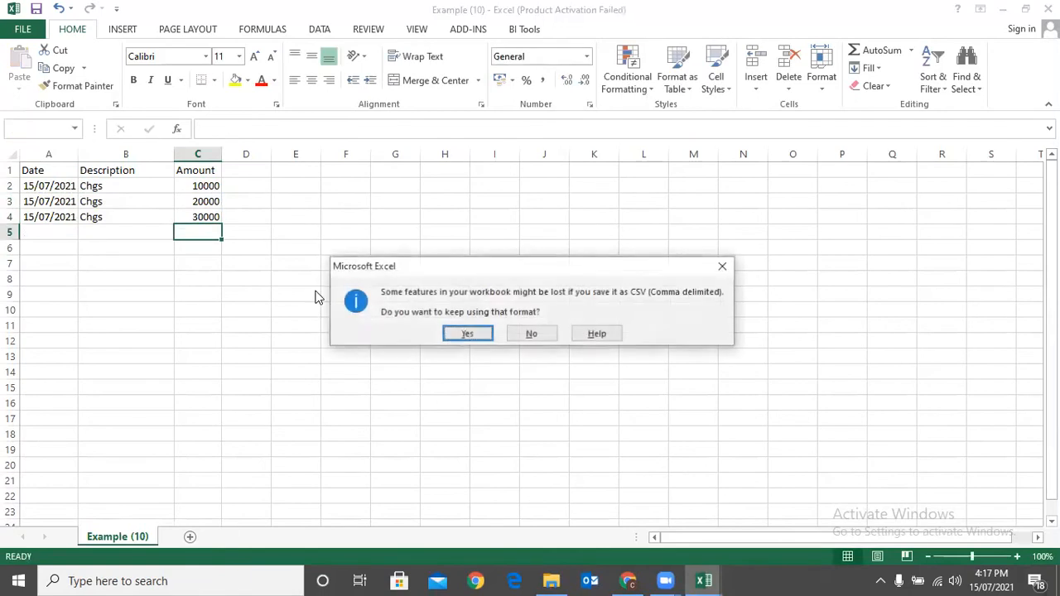
Save the edited Example (10) workbook, keeping the CSV format, and close it
left_click(466, 328)
left_click(1048, 8)
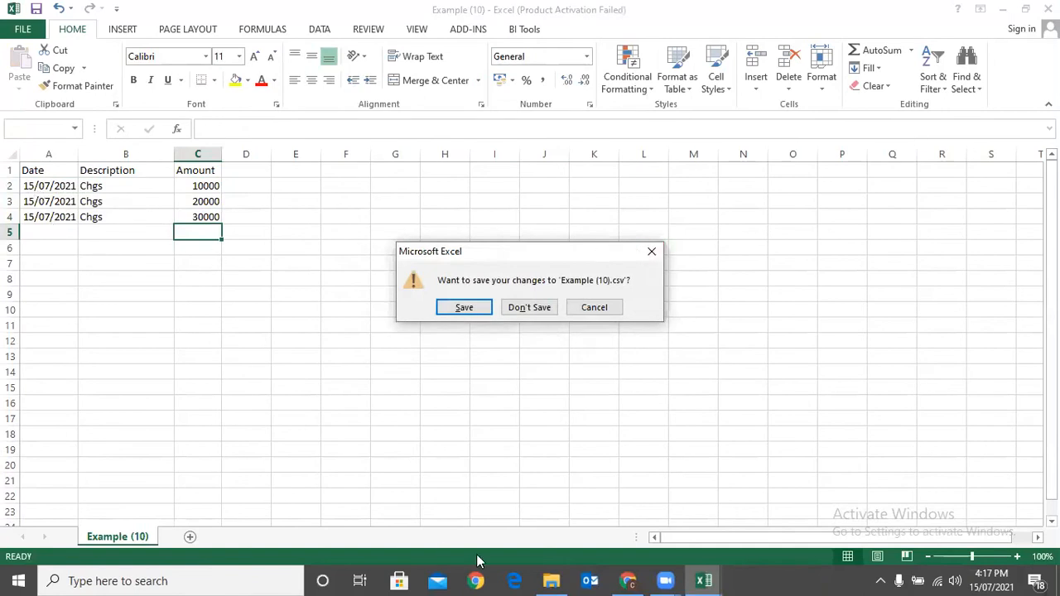
left_click(627, 580)
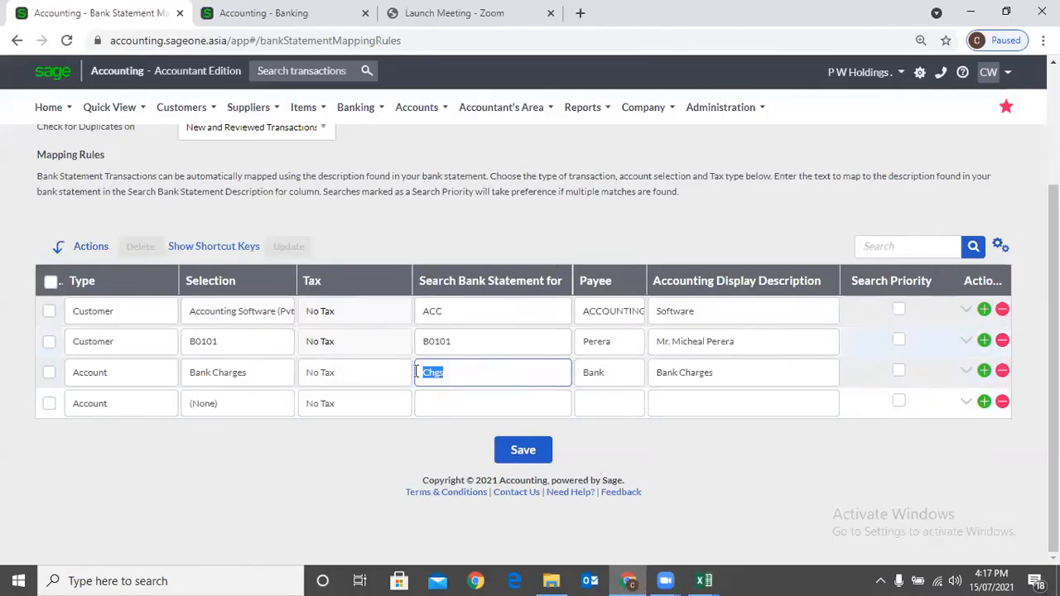
mouse_move(704, 581)
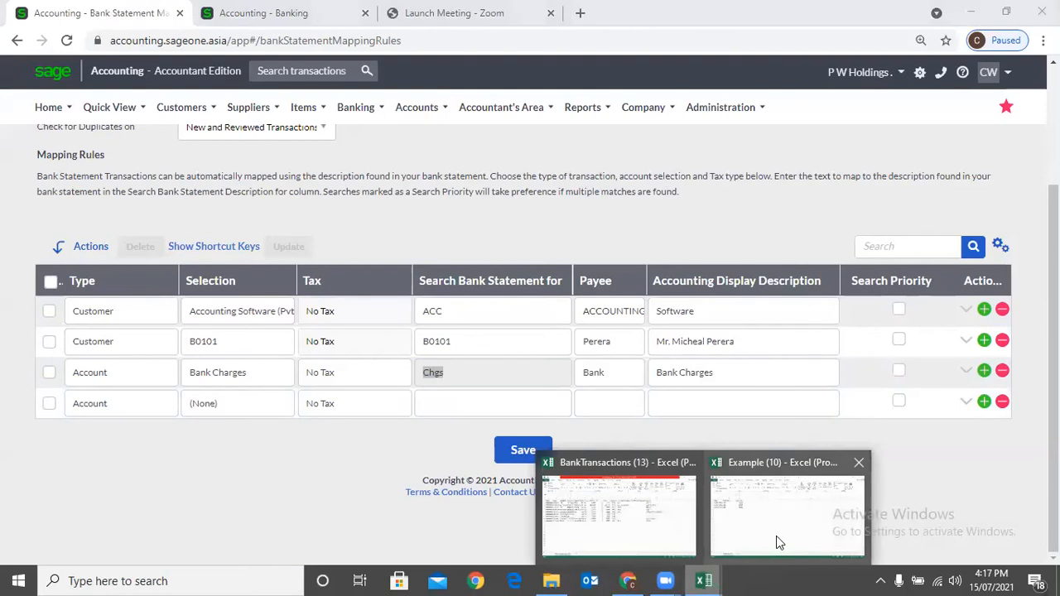
left_click(776, 536)
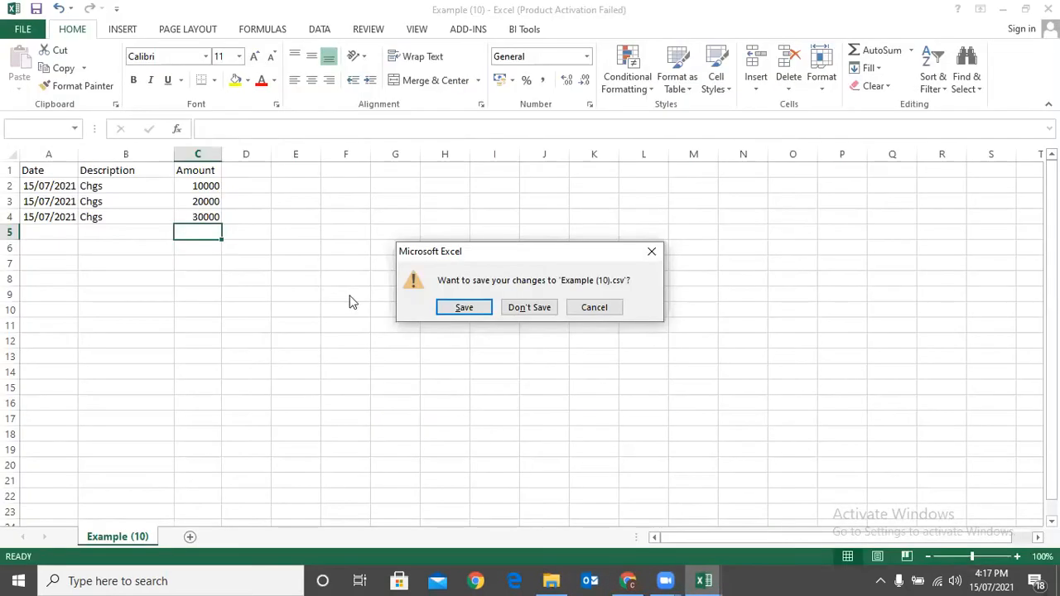
left_click(447, 308)
left_click(461, 333)
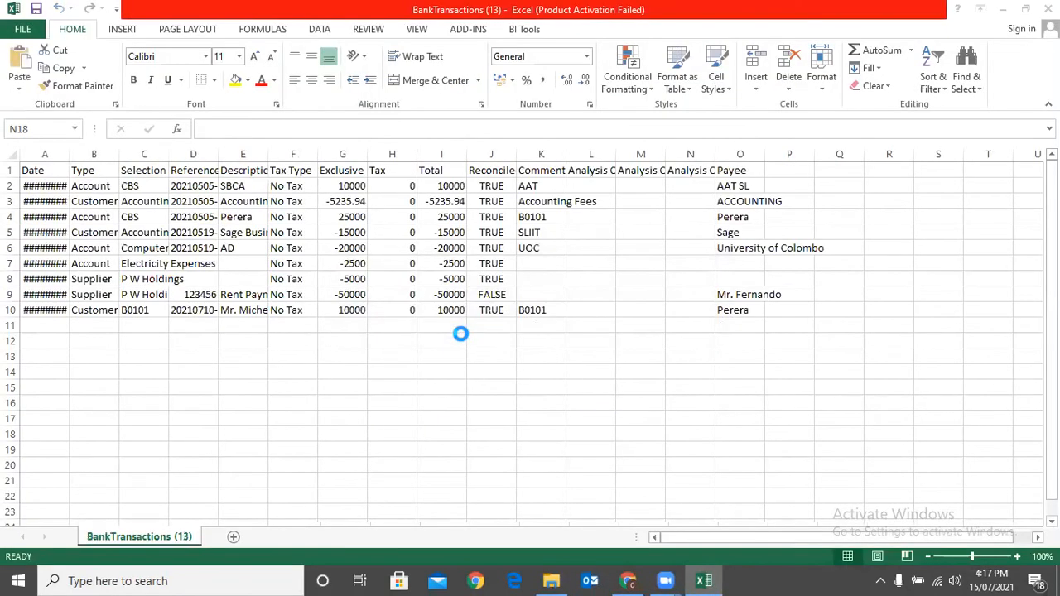
Switch to the Banking page in Chrome and hide the file import details
left_click(628, 581)
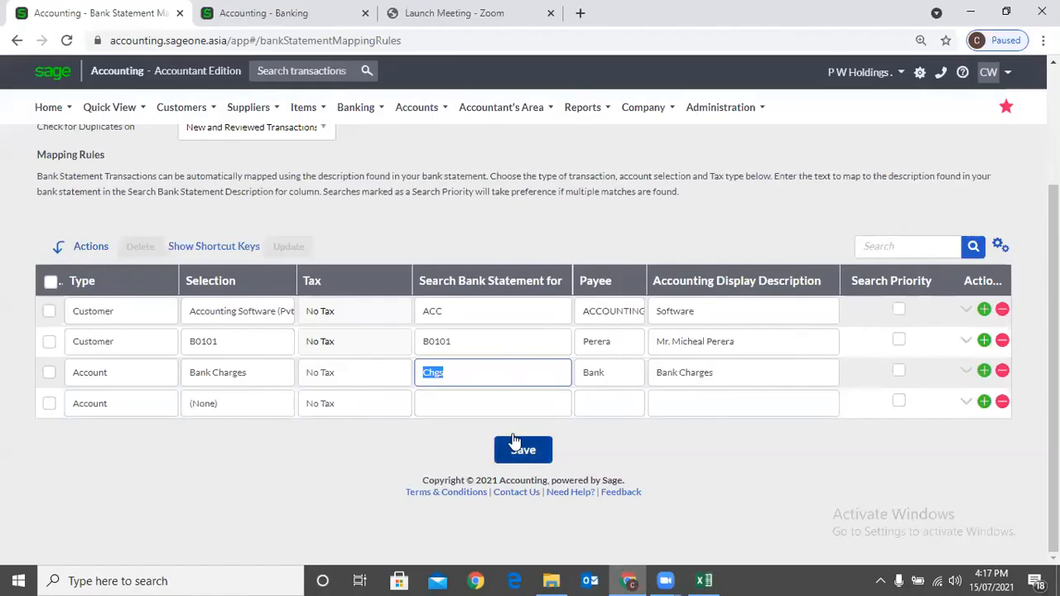
left_click(264, 21)
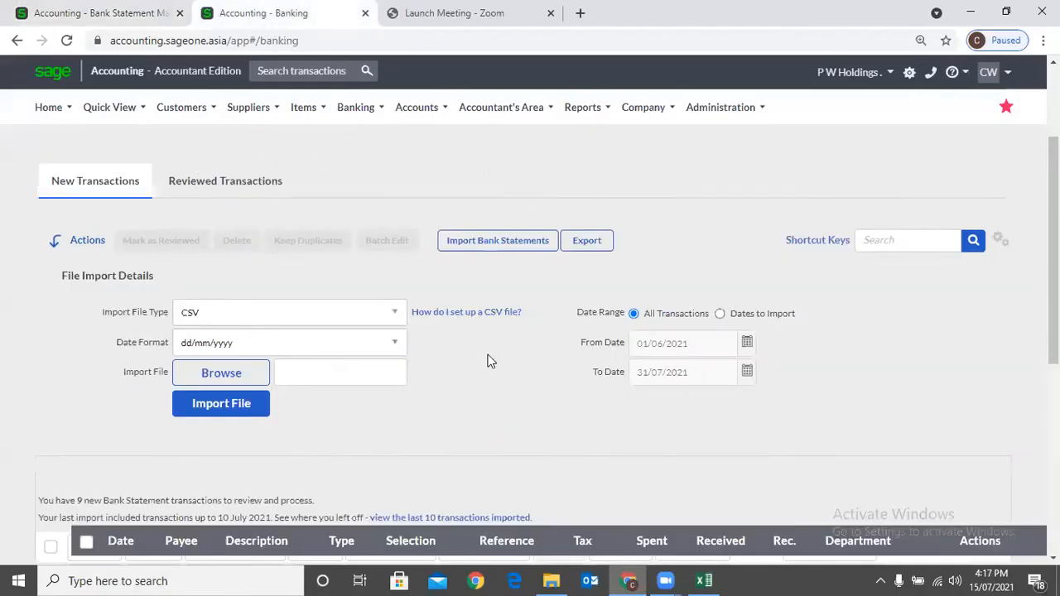
left_click(469, 247)
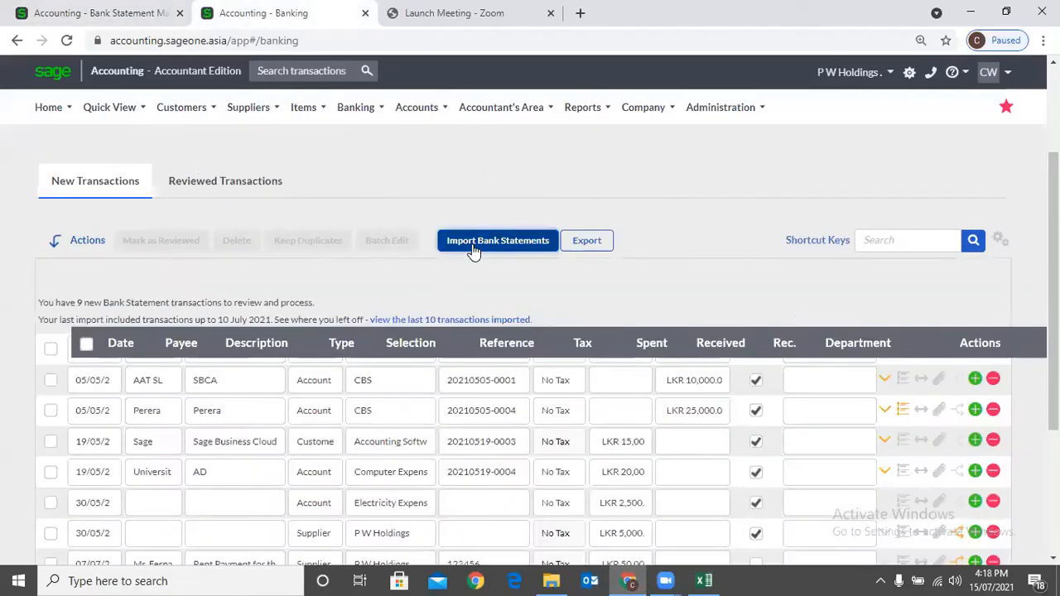
Delete the 30/05 electricity expense transaction from the new bank transactions and confirm the deletion
scroll(700, 308, "down", 3)
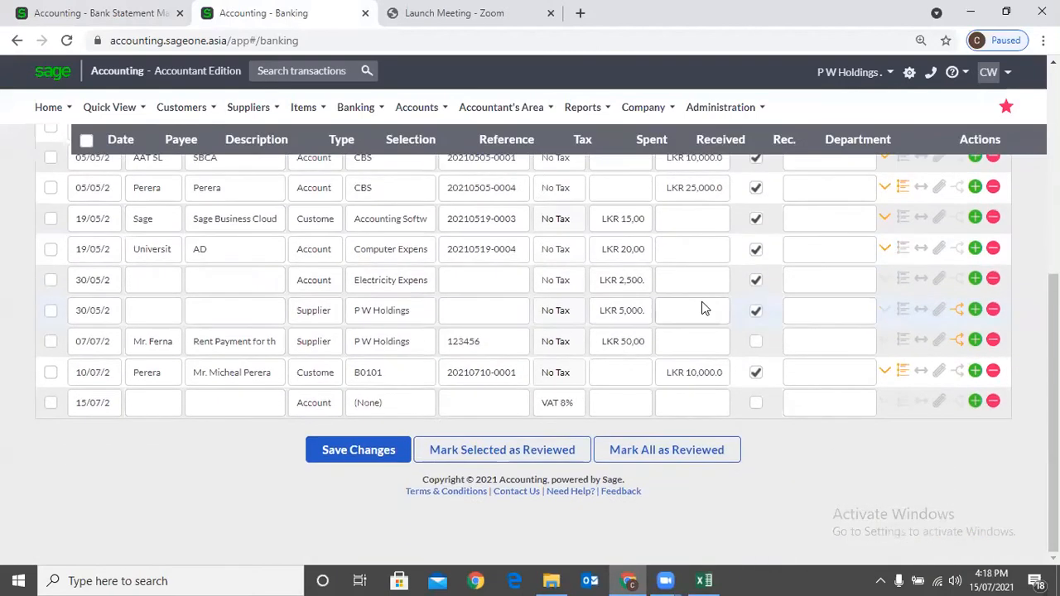
scroll(702, 308, "up", 3)
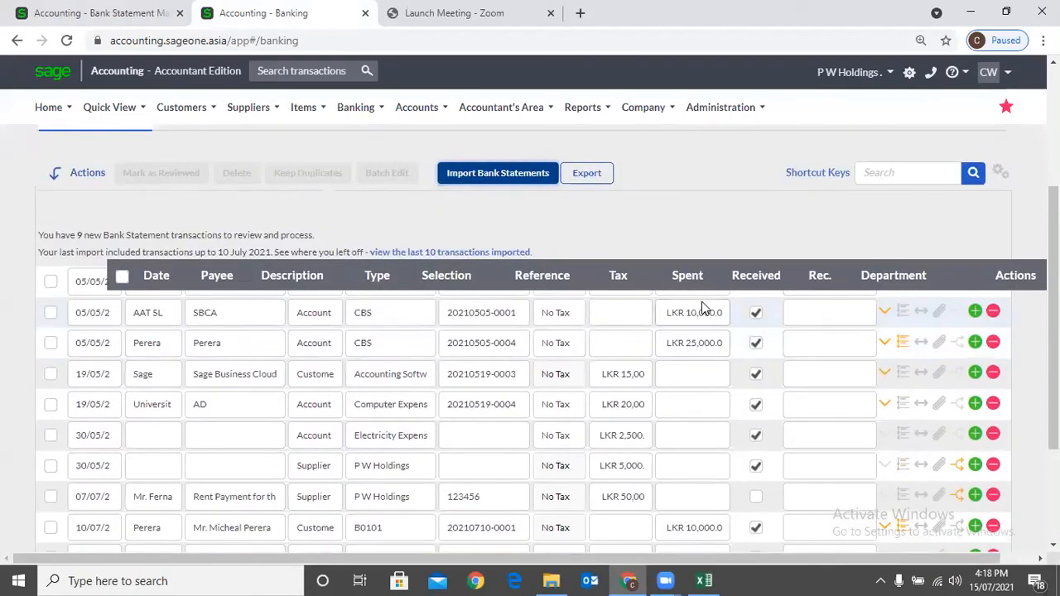
scroll(732, 334, "down", 3)
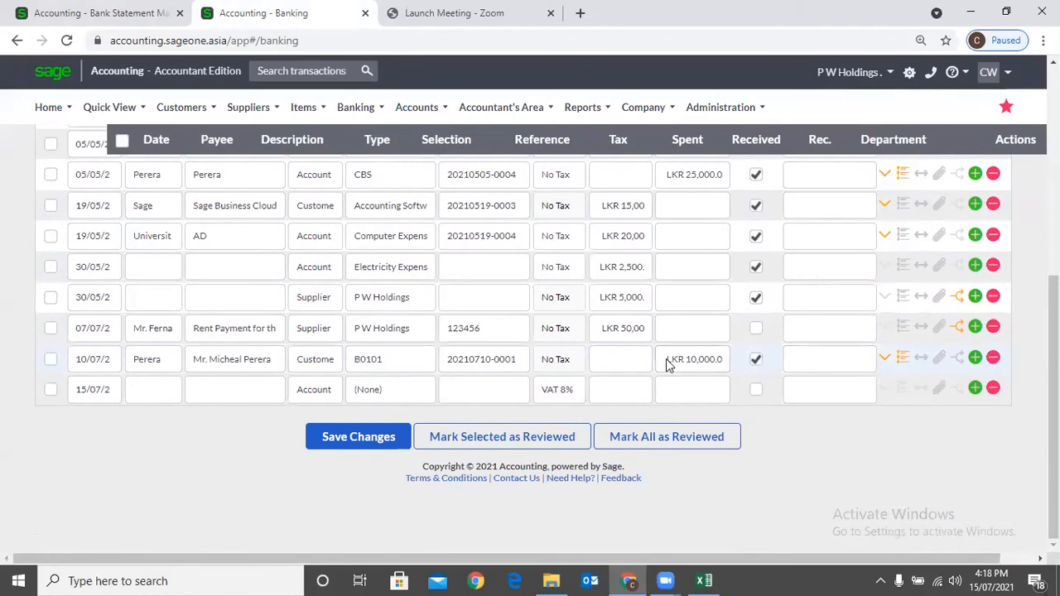
left_click(994, 265)
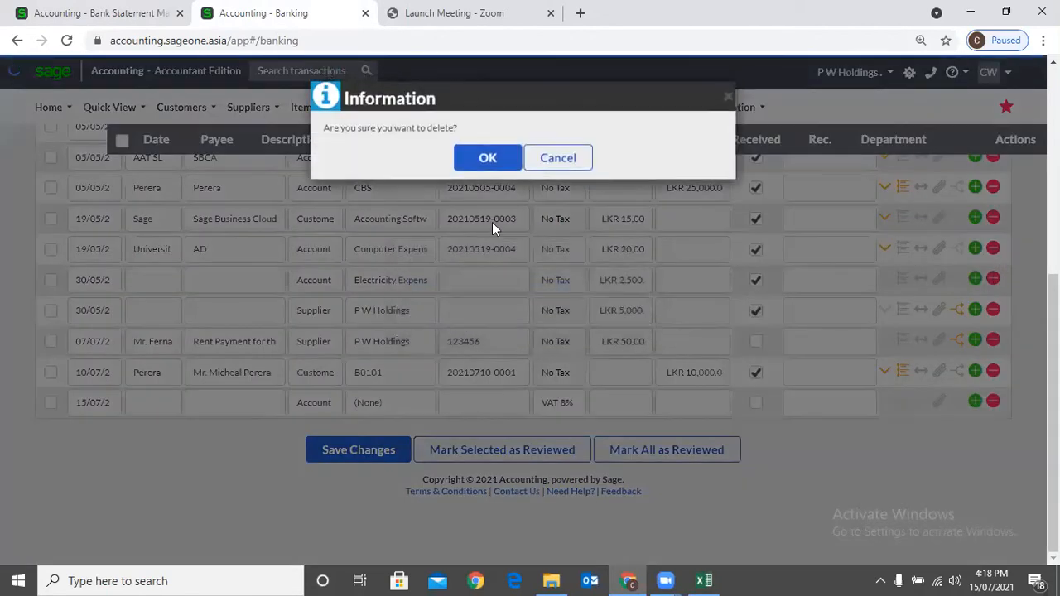
left_click(487, 157)
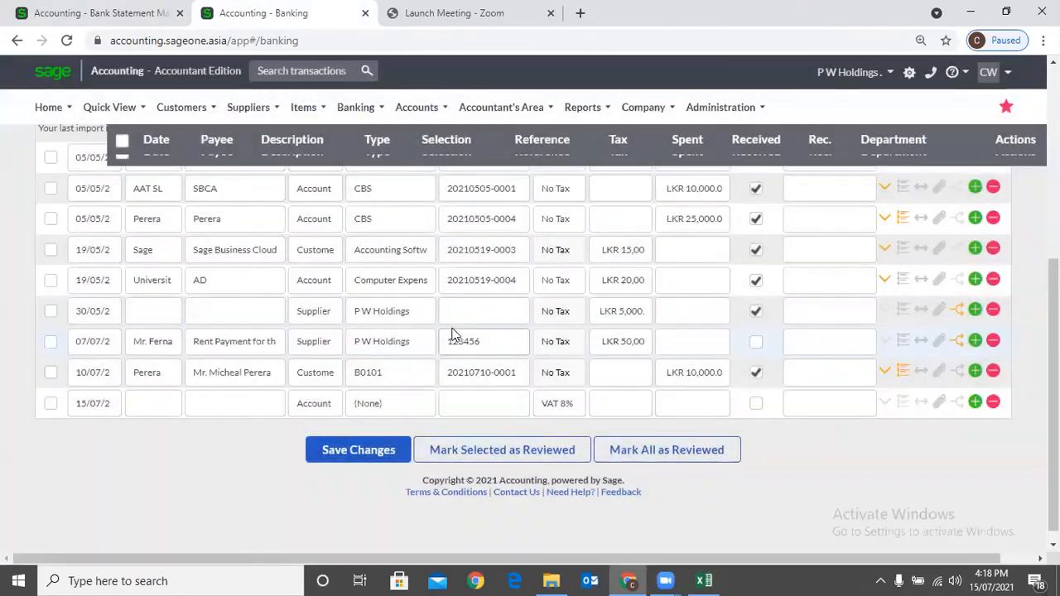
Open the bank statement import details and set the import file type to CSV
scroll(414, 323, "up", 2)
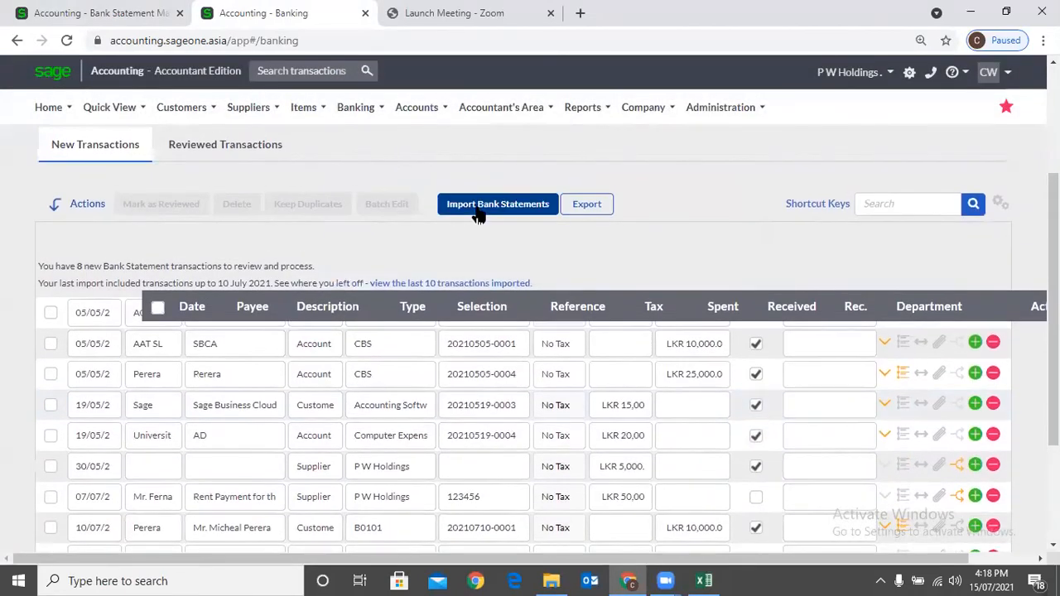
left_click(478, 207)
left_click(249, 278)
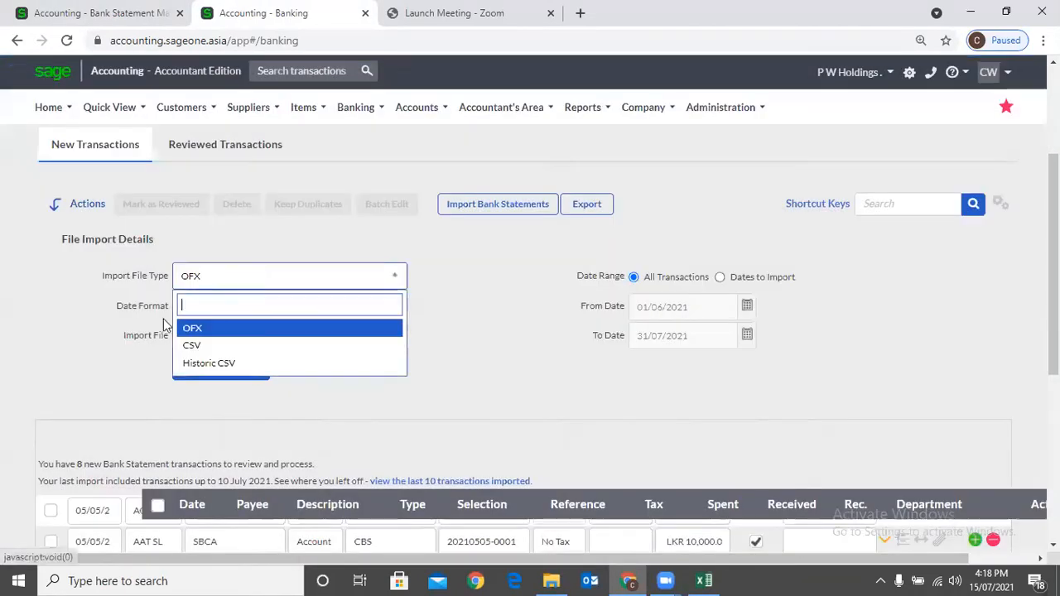
left_click(191, 346)
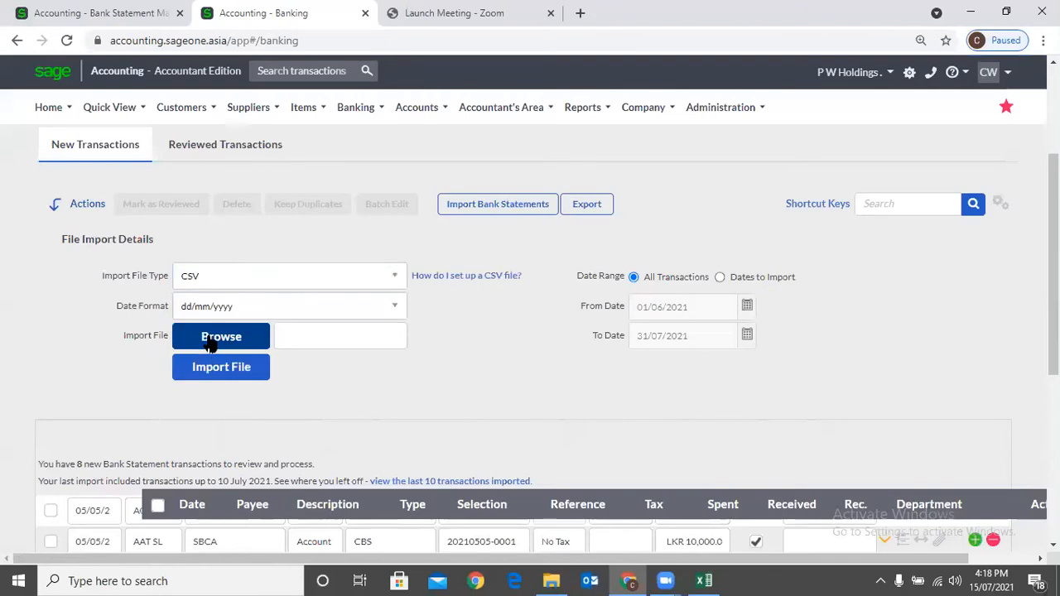
Choose Example (10) from the Downloads folder, import it into the new transactions, and dismiss the completion message
left_click(210, 340)
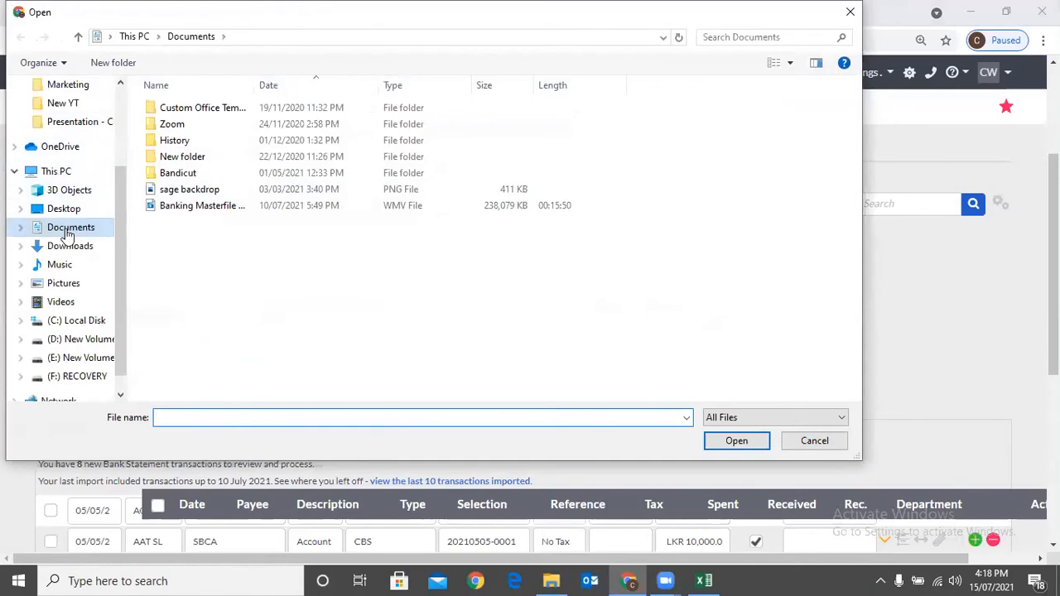
left_click(73, 246)
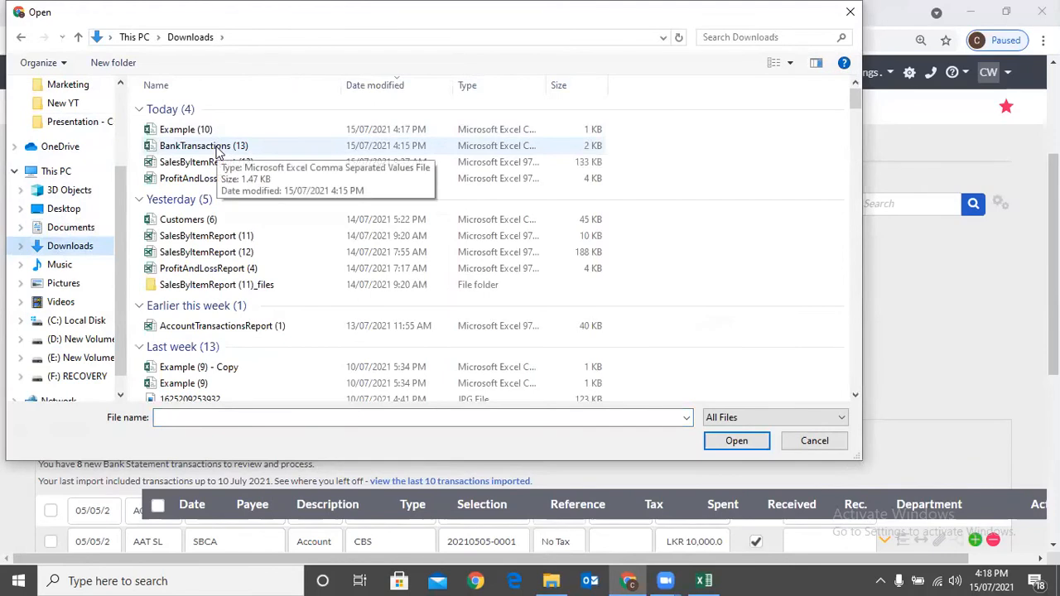
double_click(212, 130)
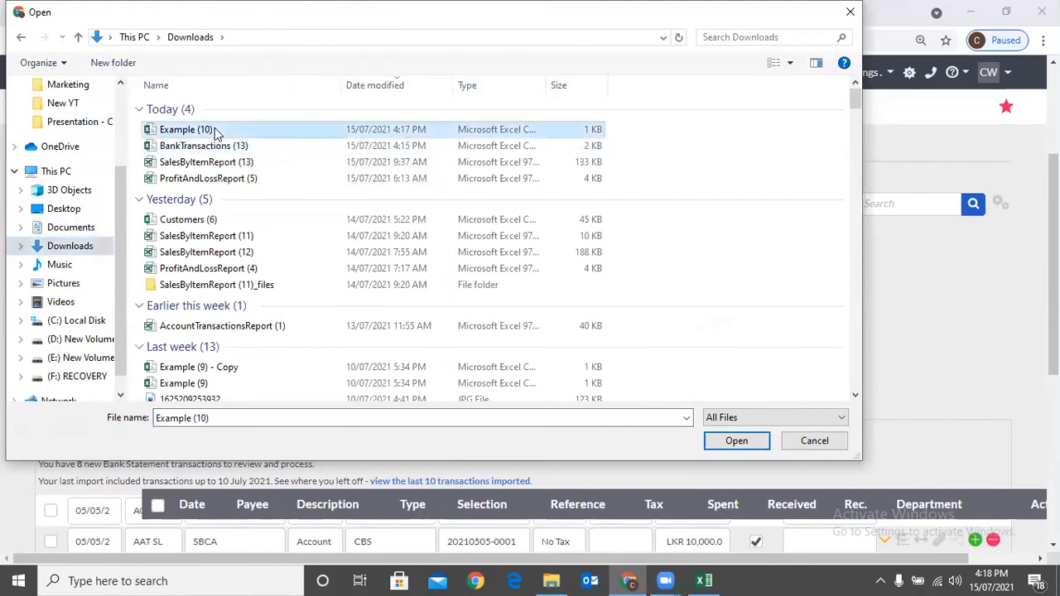
left_click(242, 369)
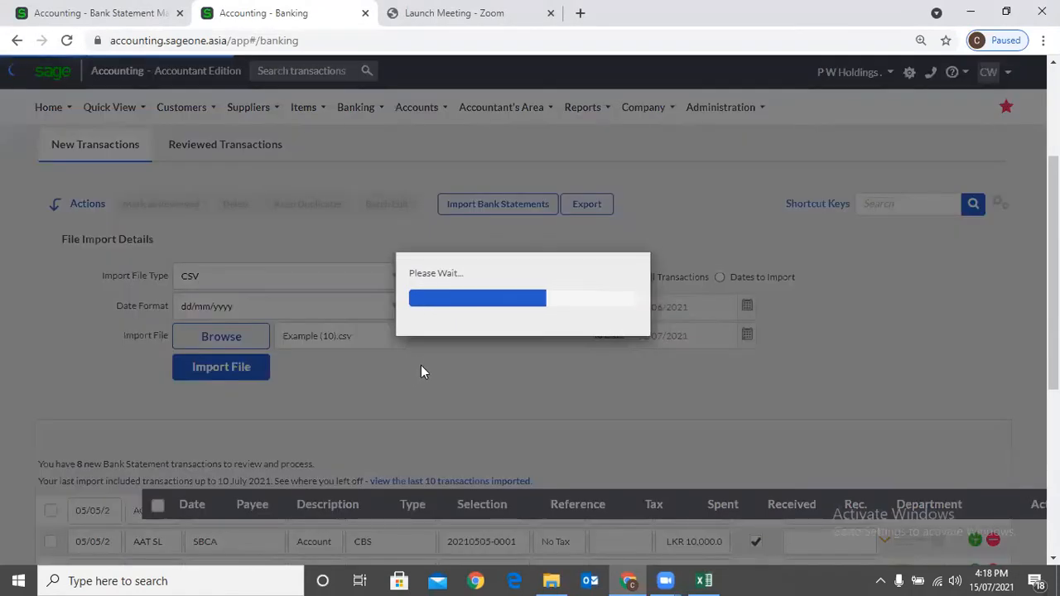
scroll(286, 364, "down", 3)
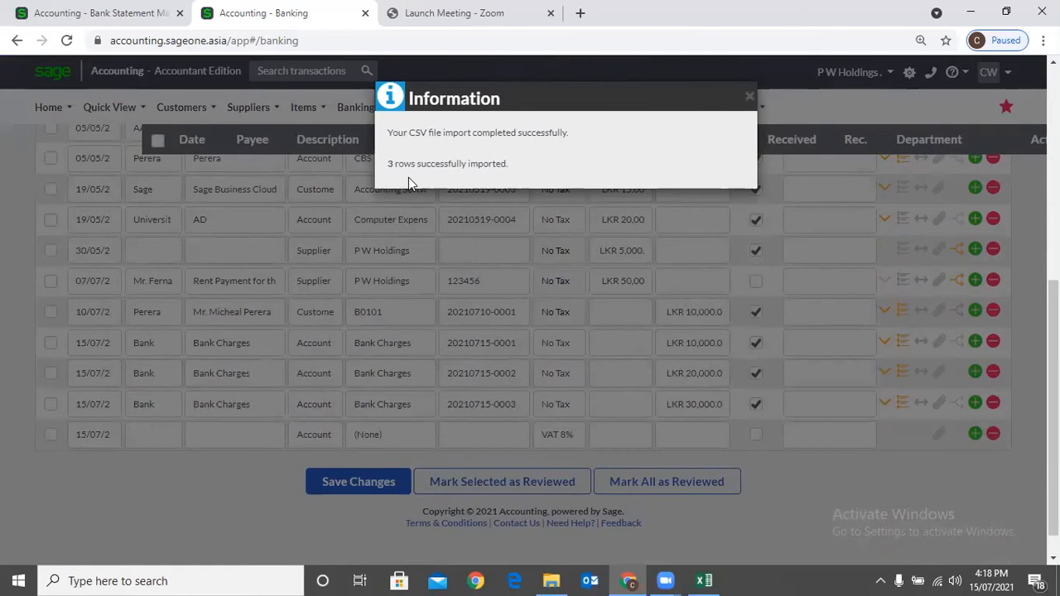
left_click(749, 98)
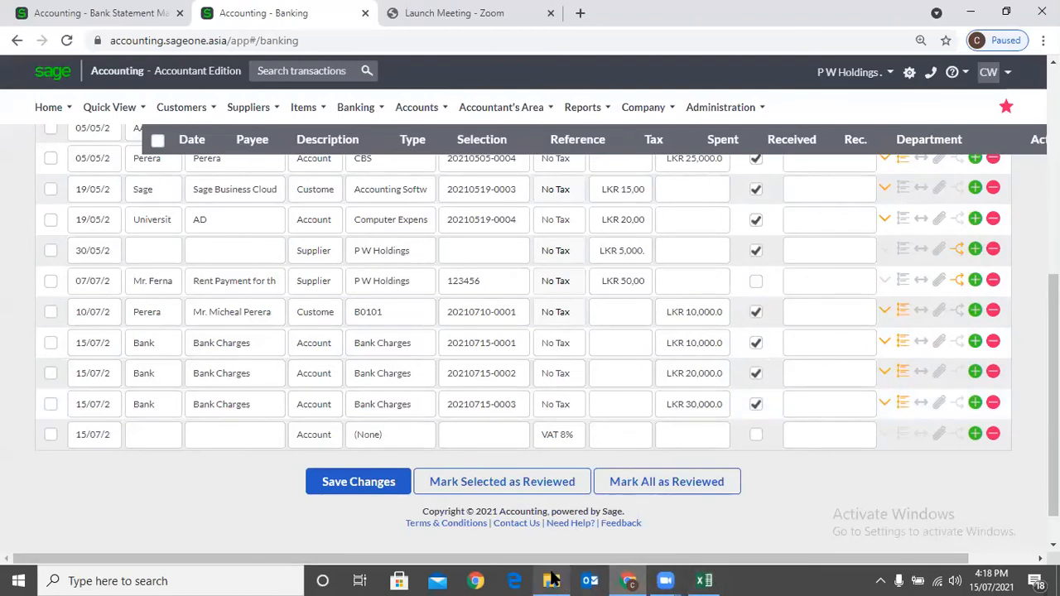
Open Example (10) from the Downloads folder in Excel and widen the Date column to fit its dates
mouse_move(553, 580)
left_click(551, 505)
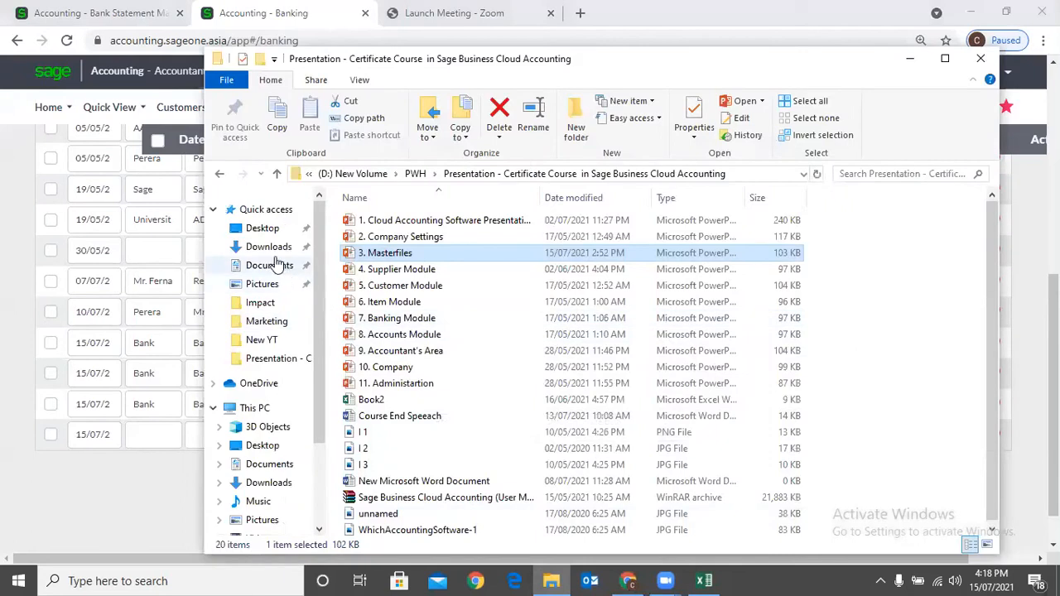
left_click(269, 246)
left_click(405, 242)
double_click(405, 242)
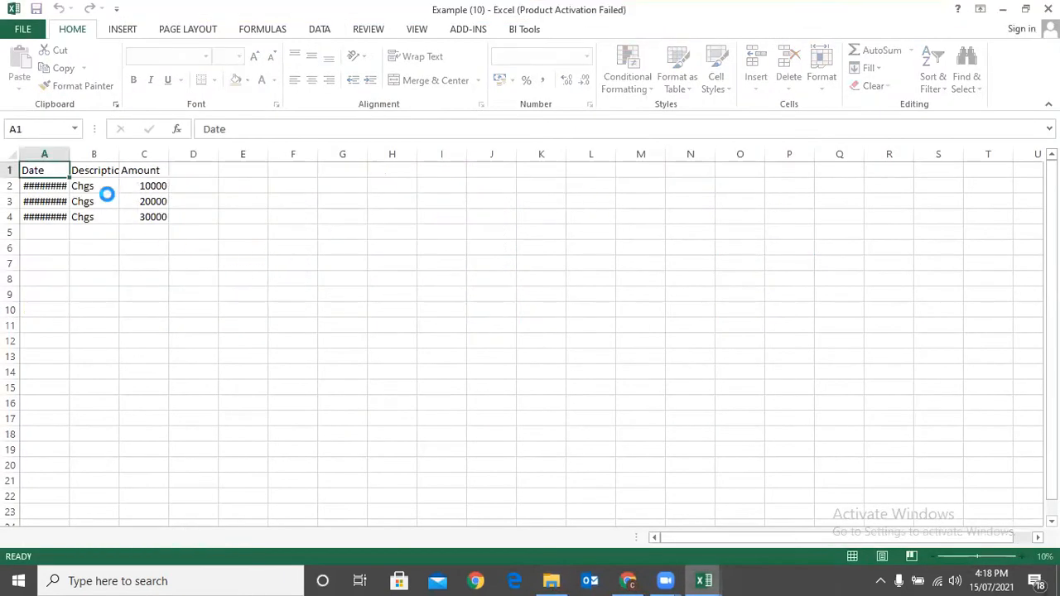
double_click(69, 151)
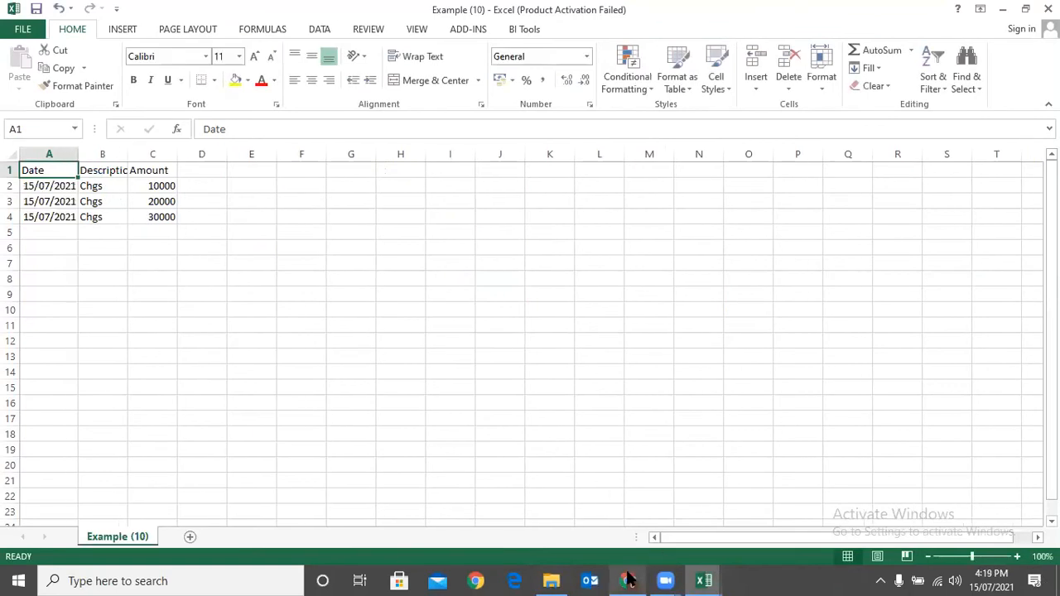
Compare the imported bank charges transactions on the Banking page in Chrome with the Chgs rows in the Excel file
left_click(628, 579)
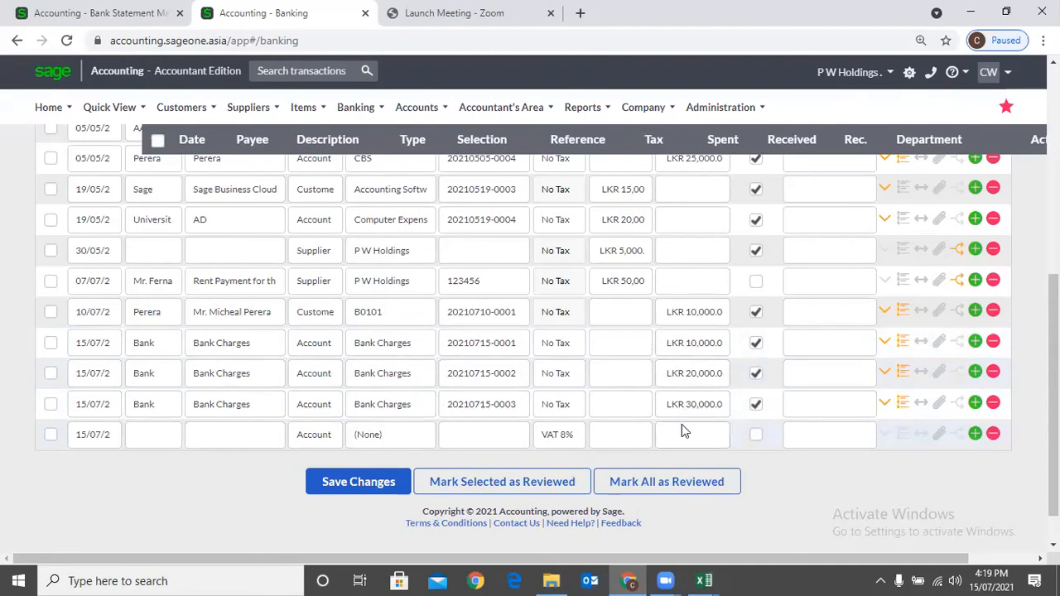
mouse_move(704, 581)
left_click(775, 530)
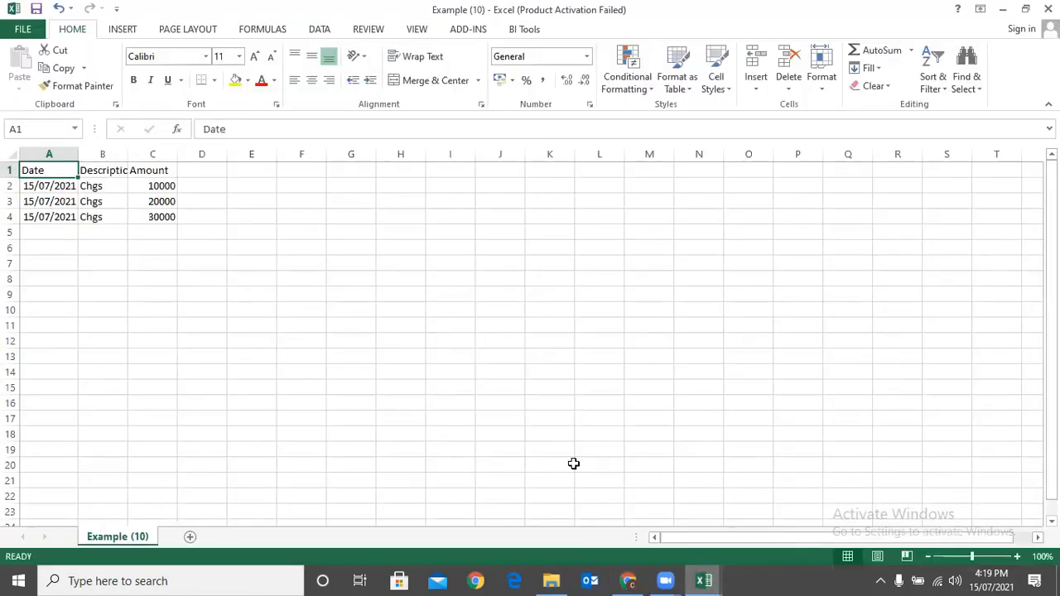
left_click(628, 580)
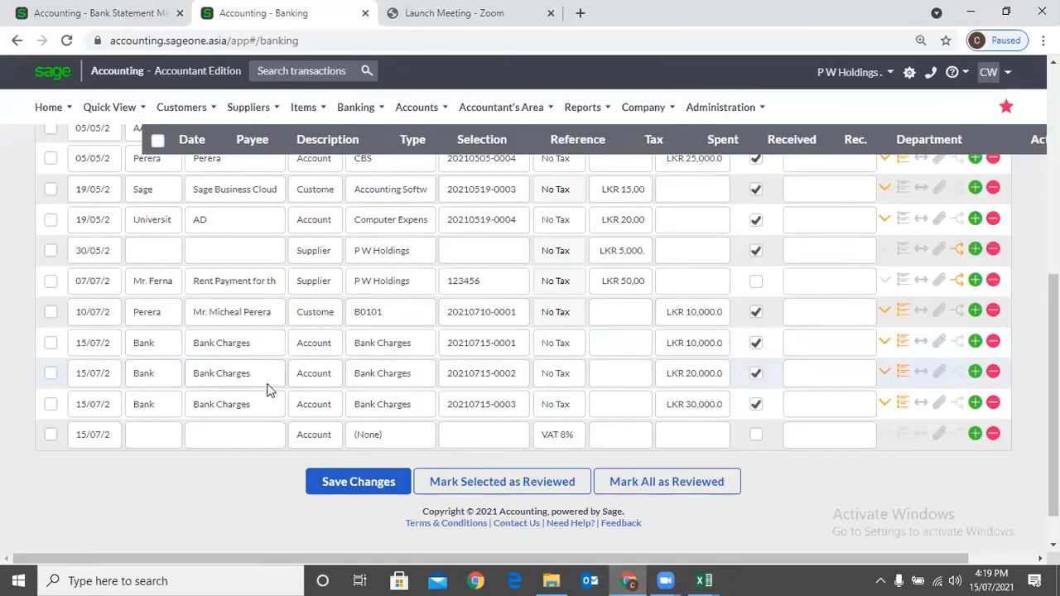
scroll(370, 398, "up", 5)
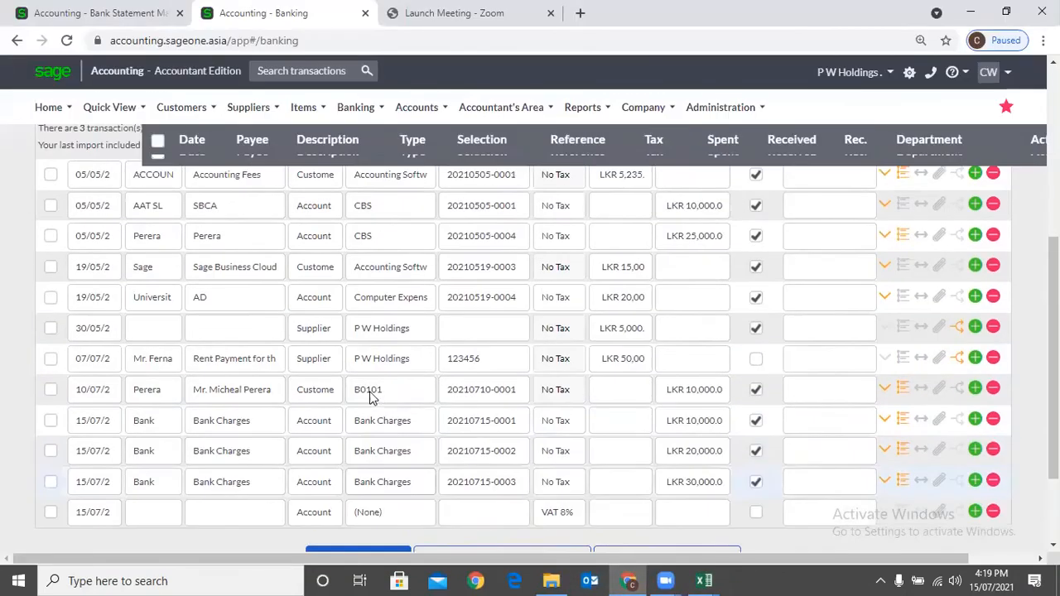
Review the Bank Statement Mapping Rules page and copy the bank statement search text of the second customer rule
left_click(104, 12)
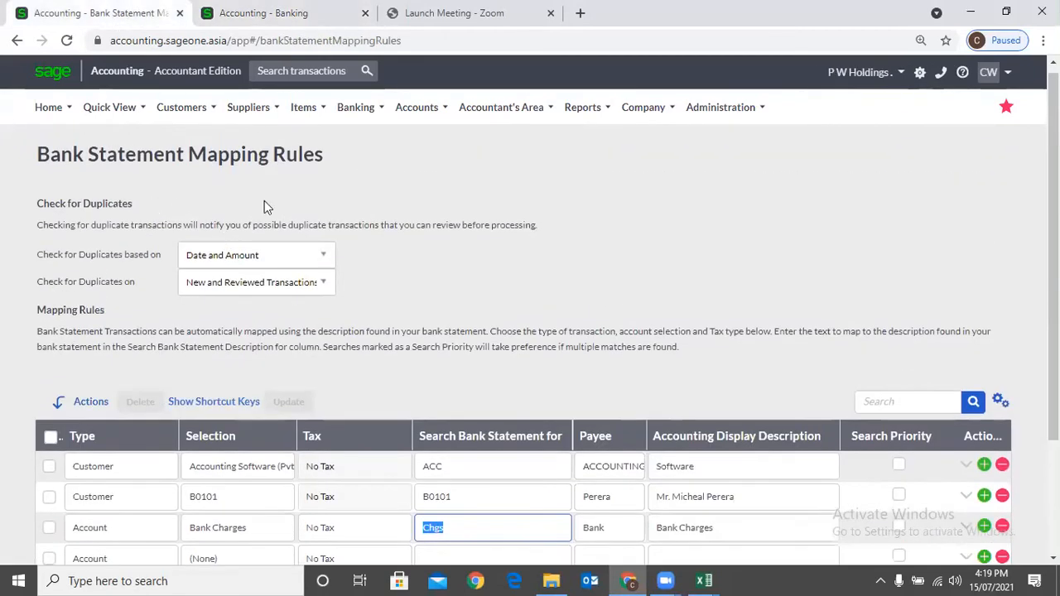
left_click(451, 401)
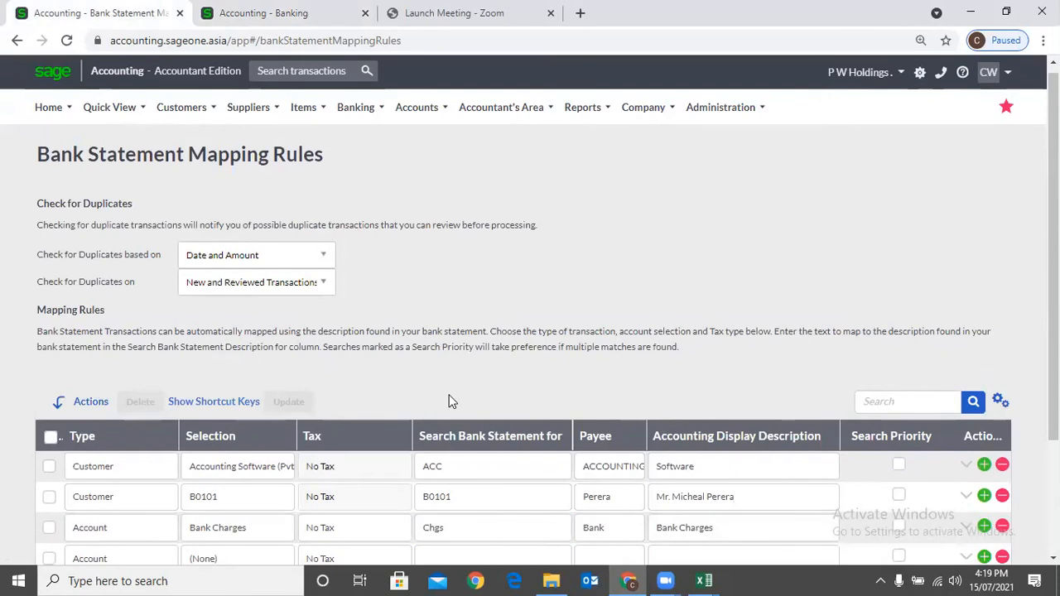
scroll(452, 401, "down", 2)
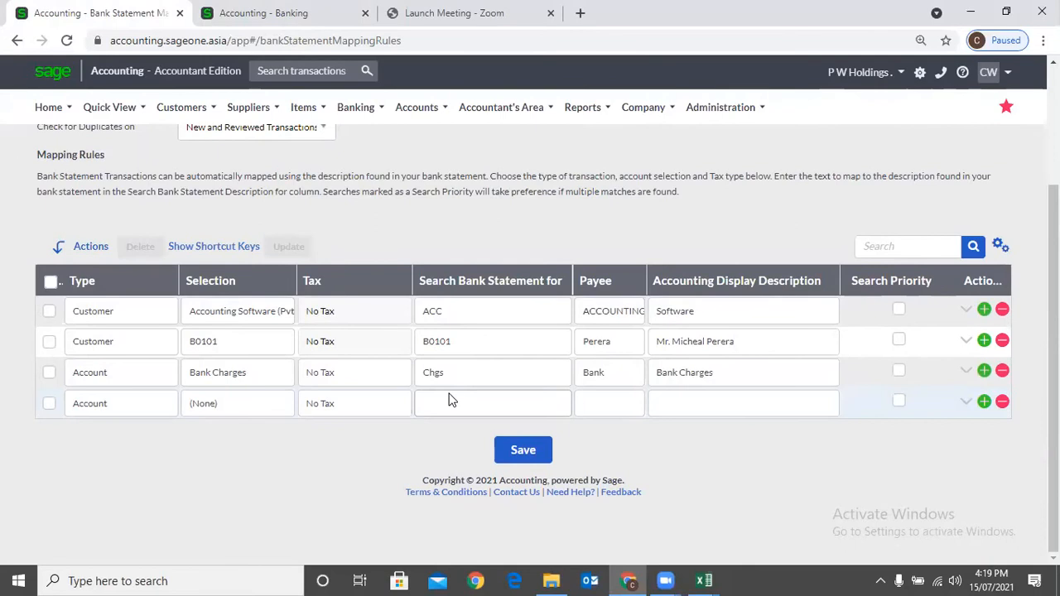
left_click(450, 402)
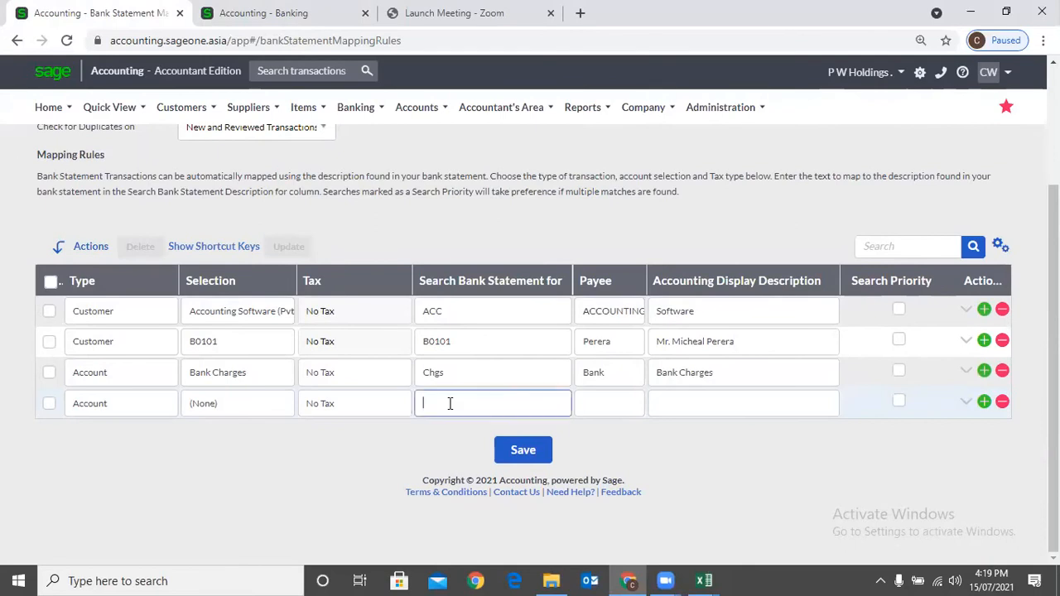
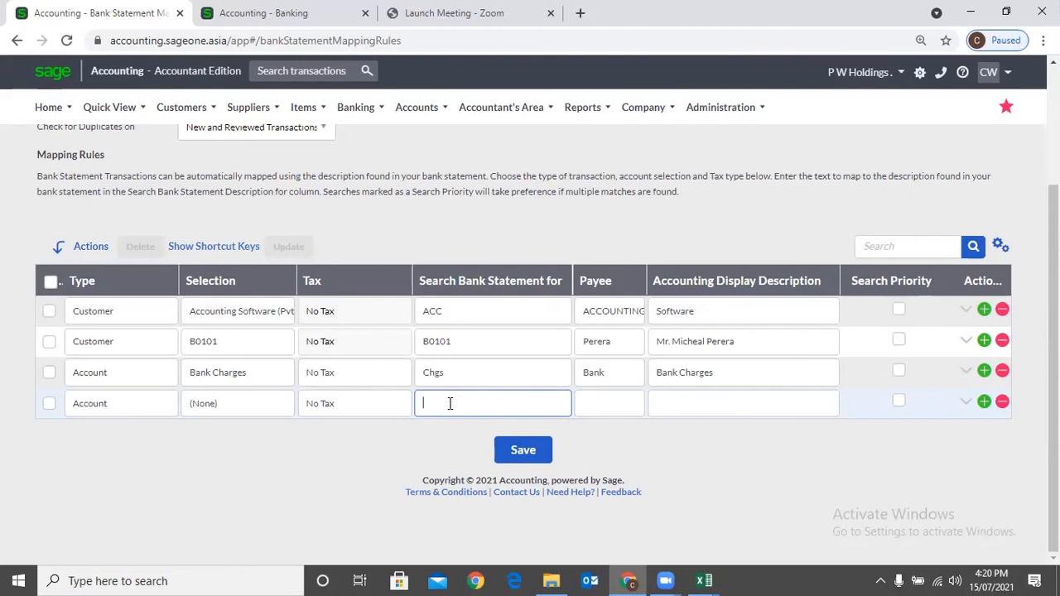
left_click(461, 342)
key("ctrl+c")
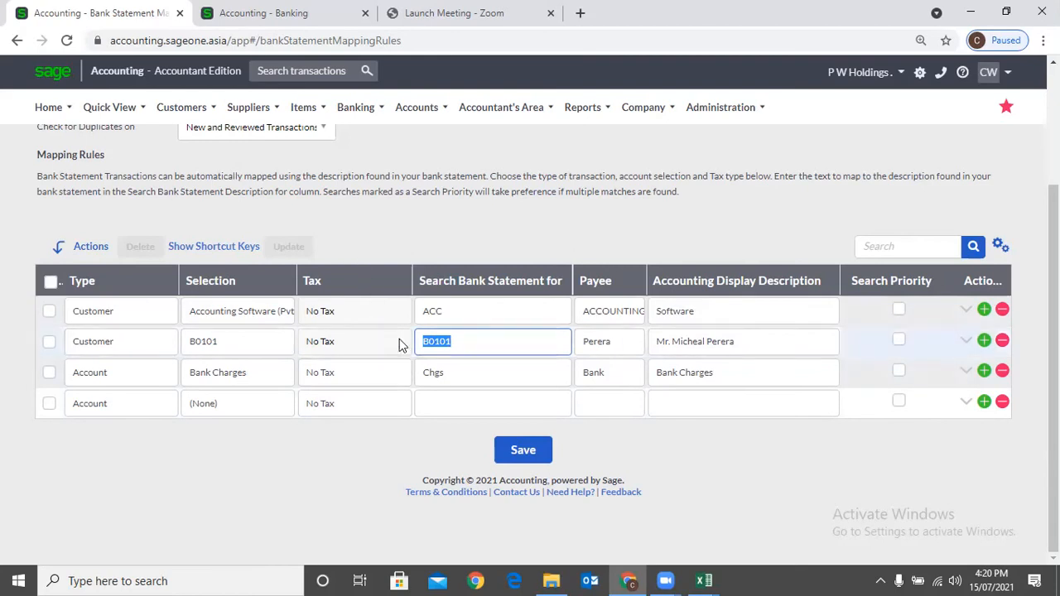
scroll(348, 331, "up", 2)
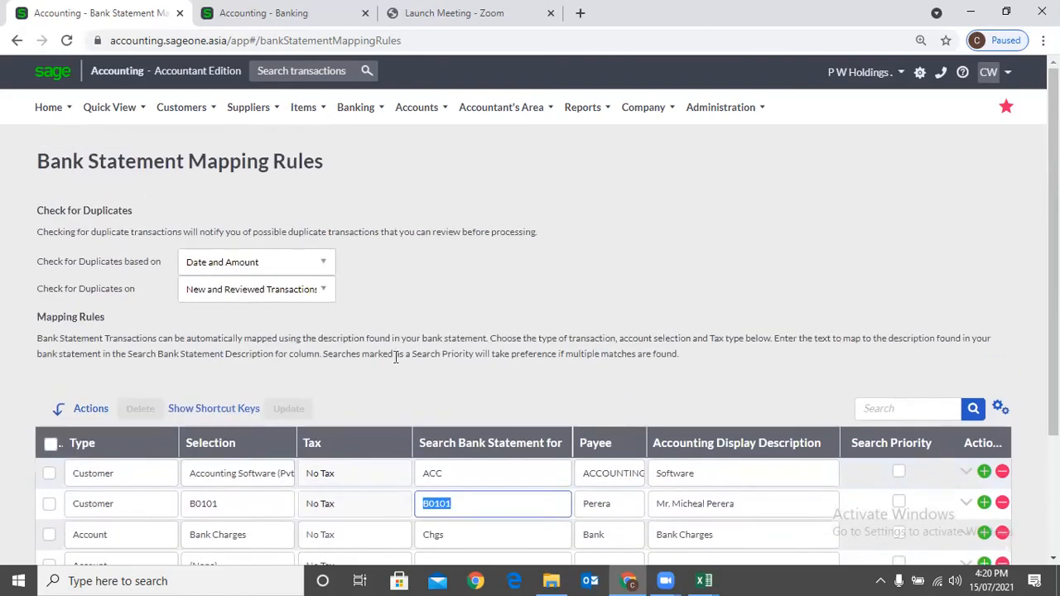
scroll(397, 377, "down", 2)
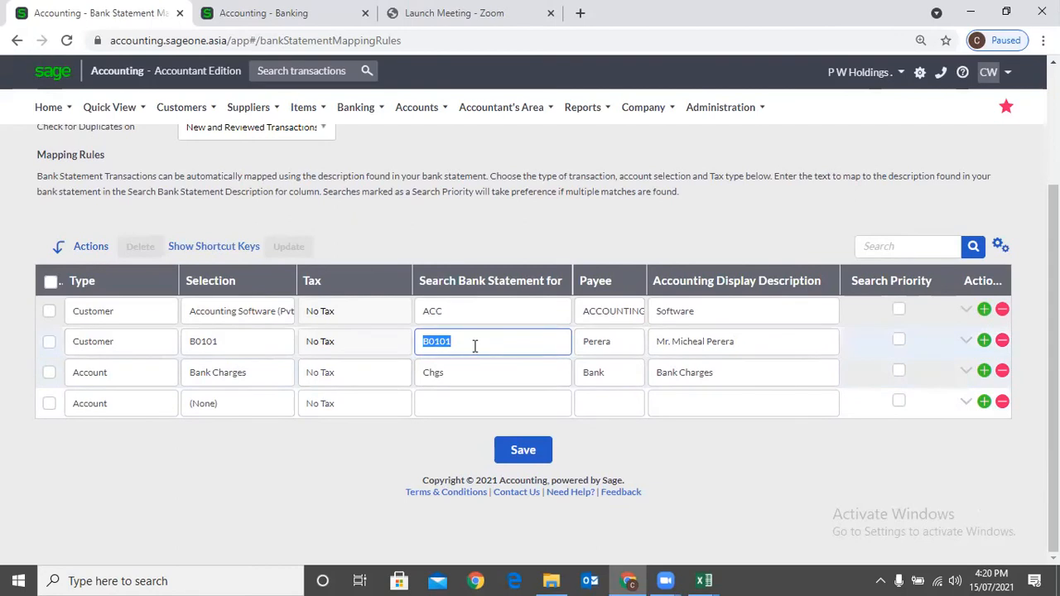
Switch to Example (10) in Excel and replace the three Chgs descriptions in B2:B4 with the copied customer search text
mouse_move(703, 580)
left_click(787, 506)
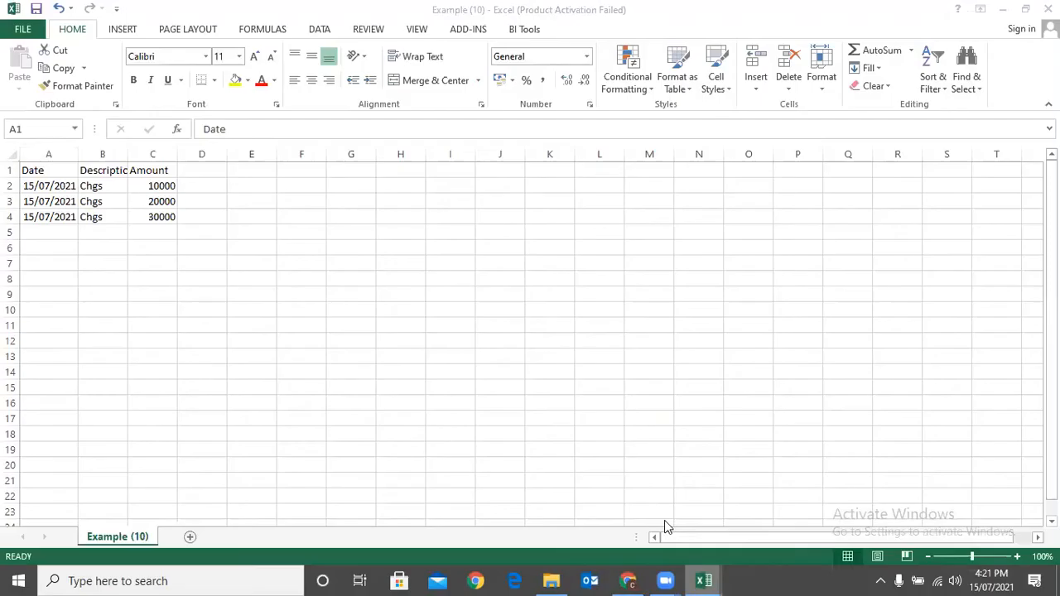
left_click(113, 185)
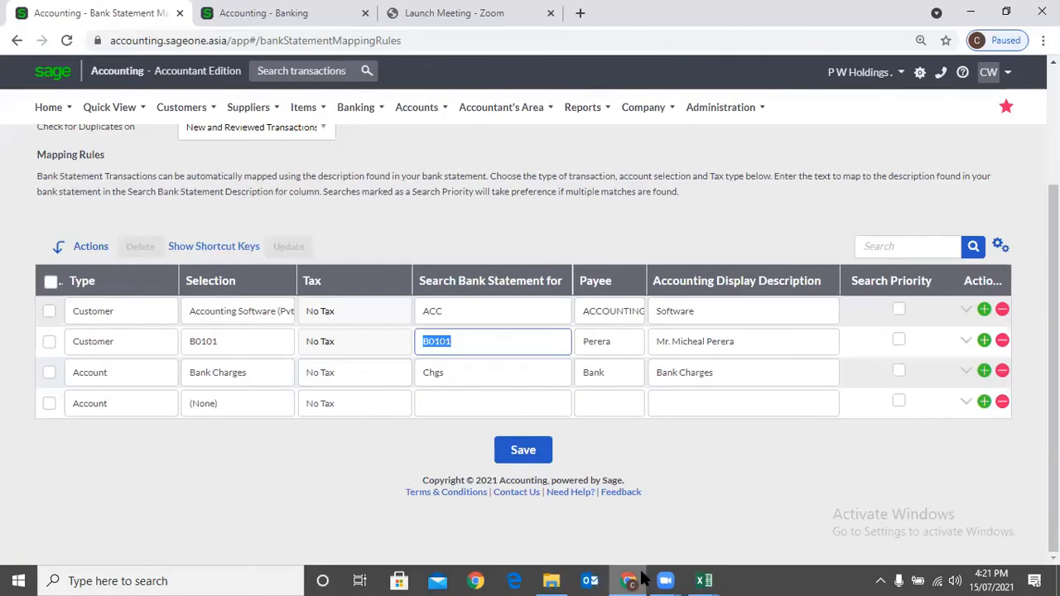
left_click(628, 581)
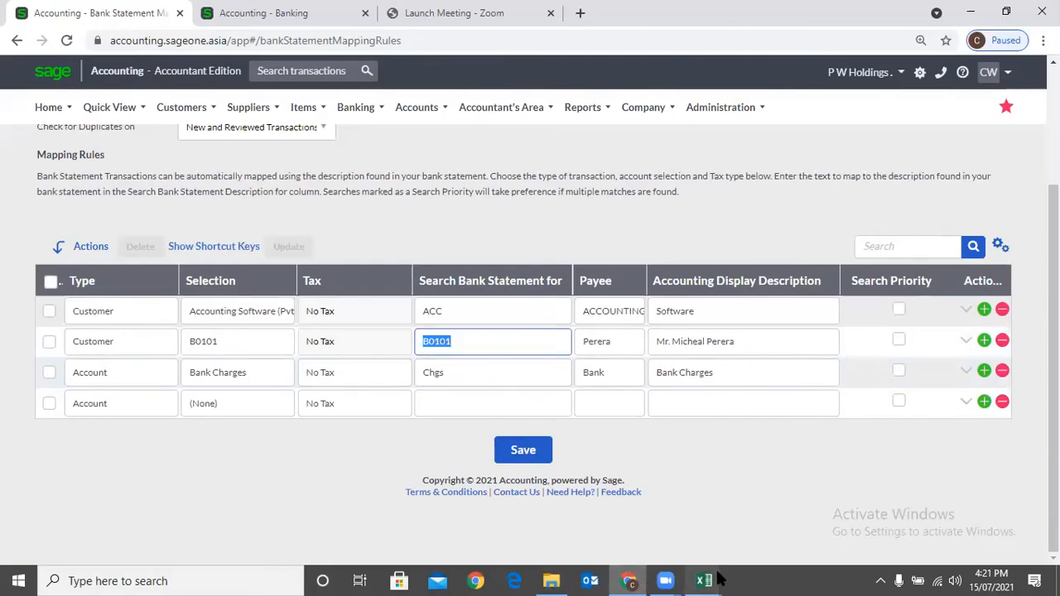
mouse_move(704, 580)
left_click(787, 505)
key("ctrl+v")
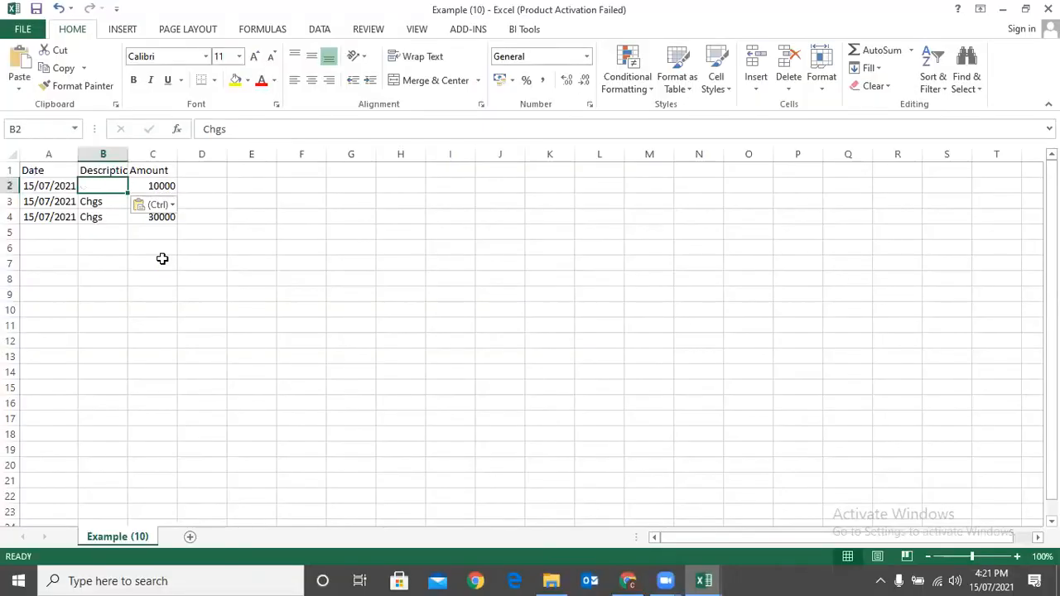
left_click(114, 202)
key("ctrl+v")
left_click(113, 216)
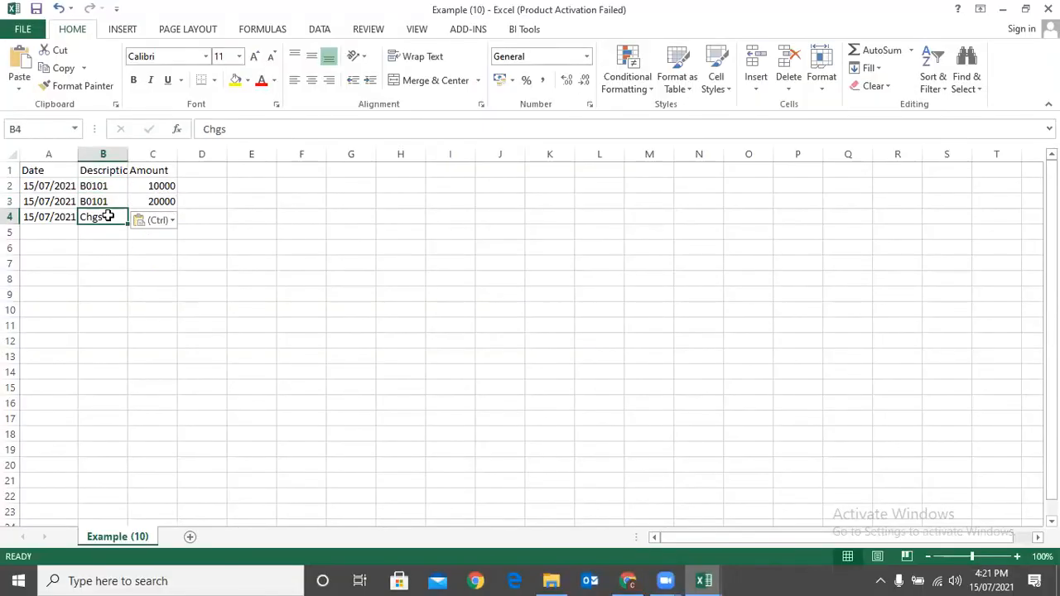
key("ctrl+v")
left_click(152, 275)
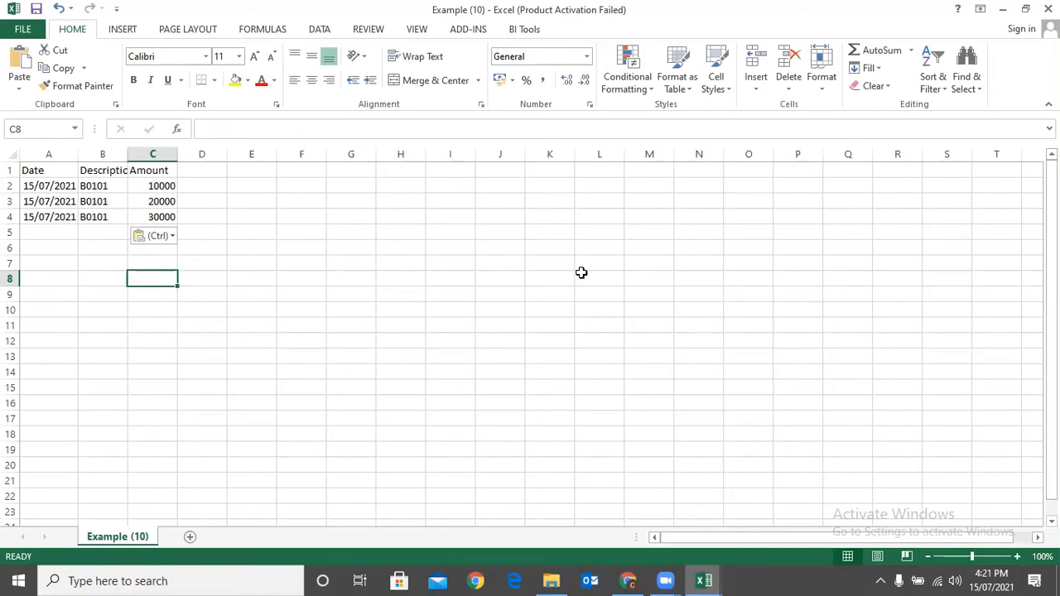
Save Example (10) in CSV format and cancel closing the workbook
key("ctrl+s")
left_click(470, 336)
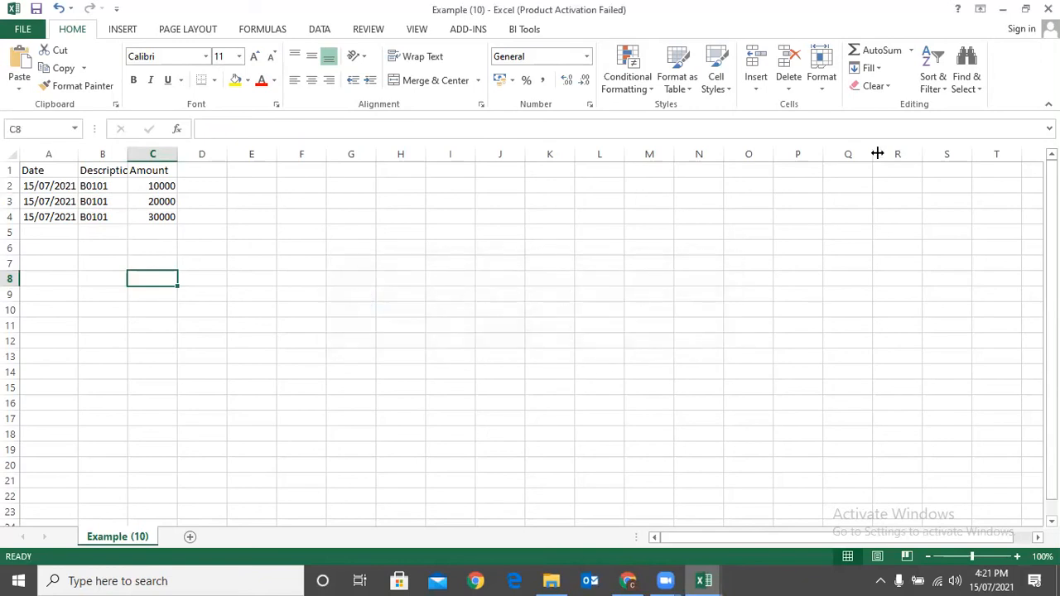
left_click(1049, 9)
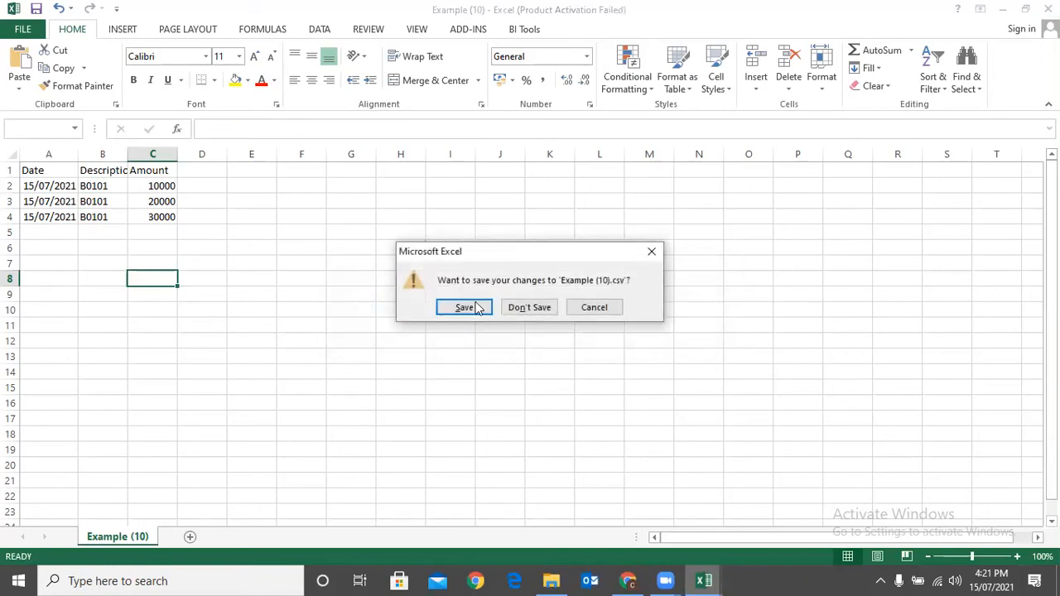
left_click(593, 307)
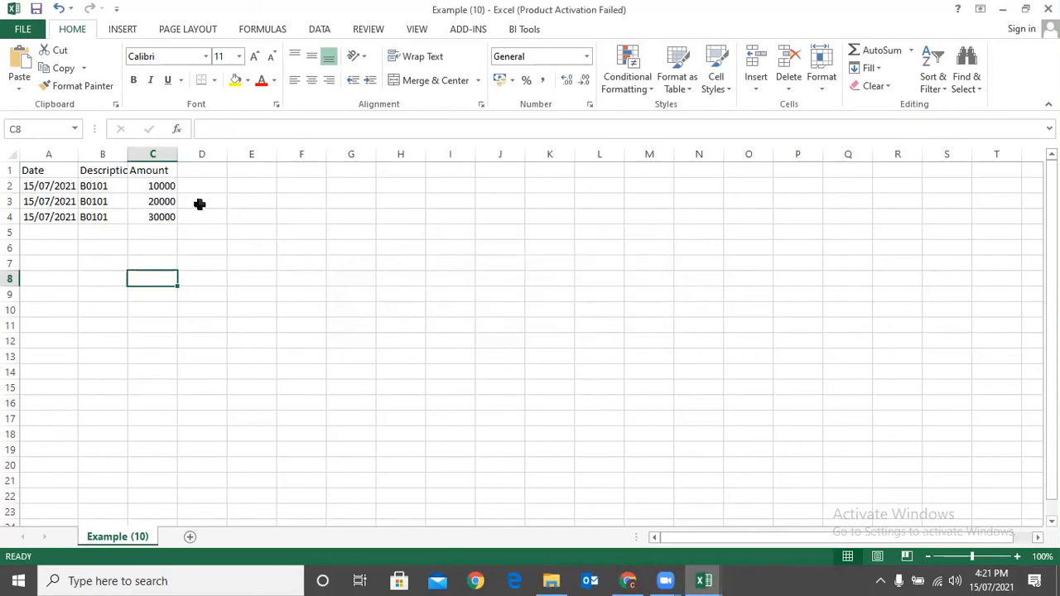
Set the amounts in C2:C4 to 125000, 250000 and 375000
left_click(166, 186)
type("125000")
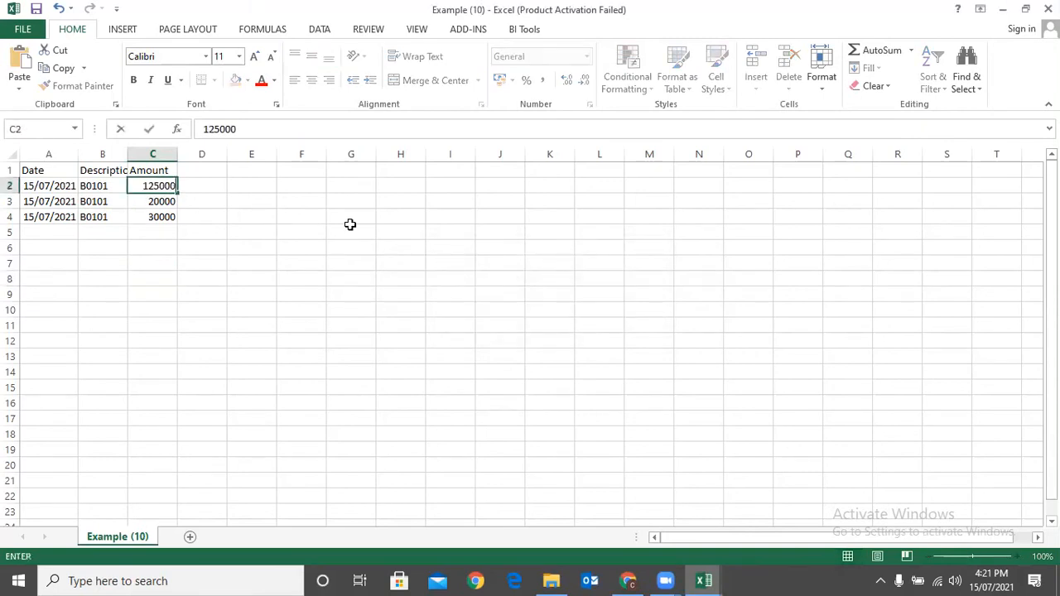
key("Return")
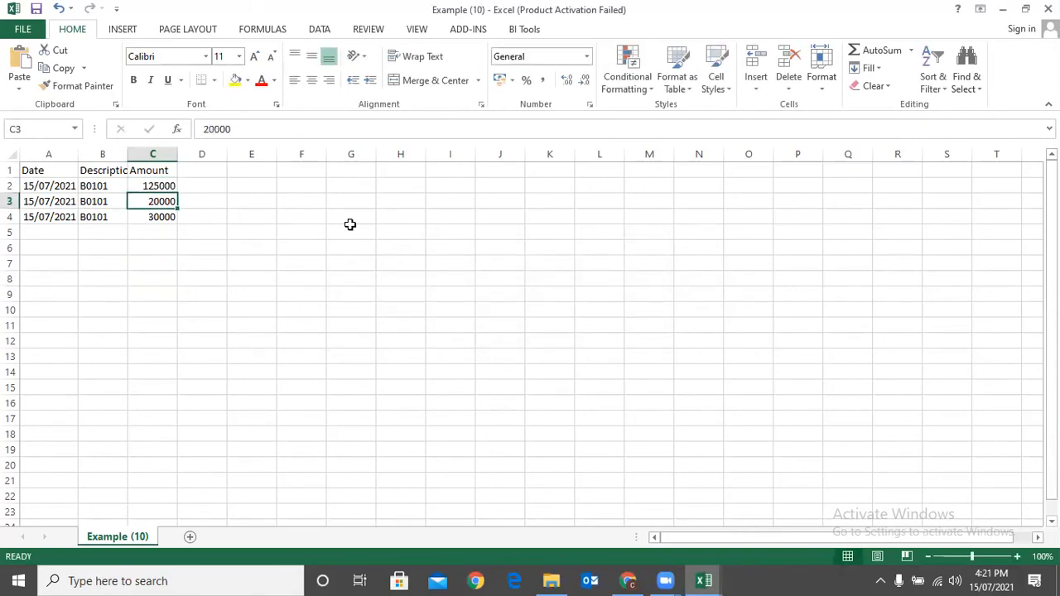
type("12")
key("BackSpace")
key("BackSpace")
type("250000")
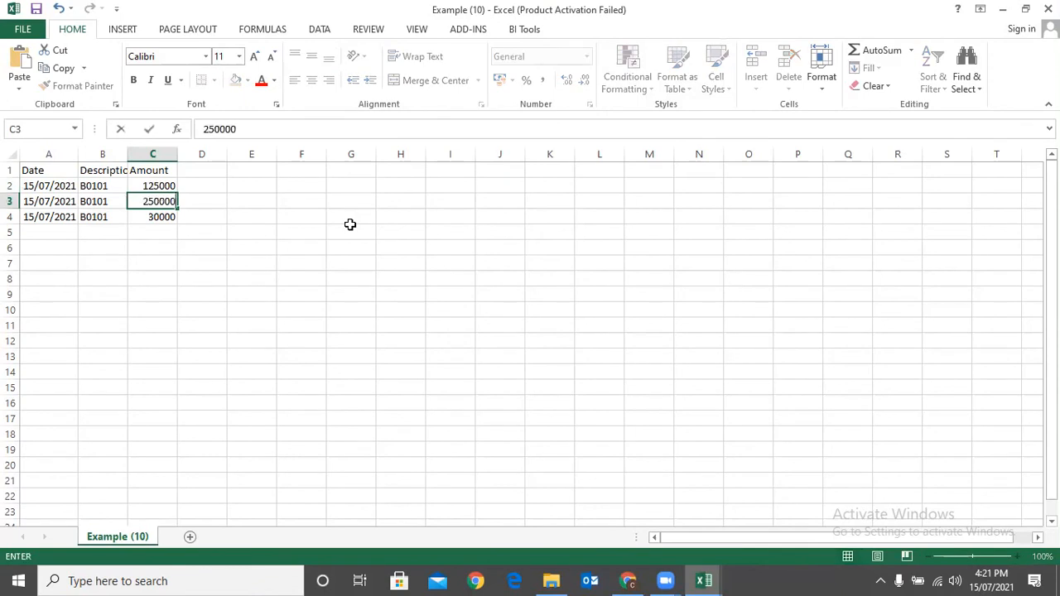
key("Return")
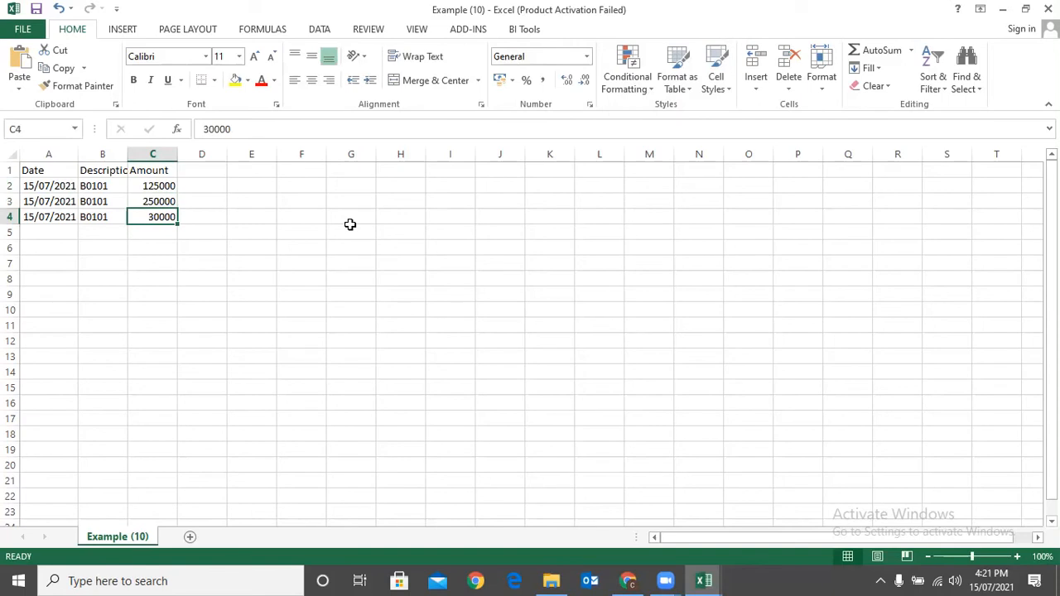
type("375000")
key("Return")
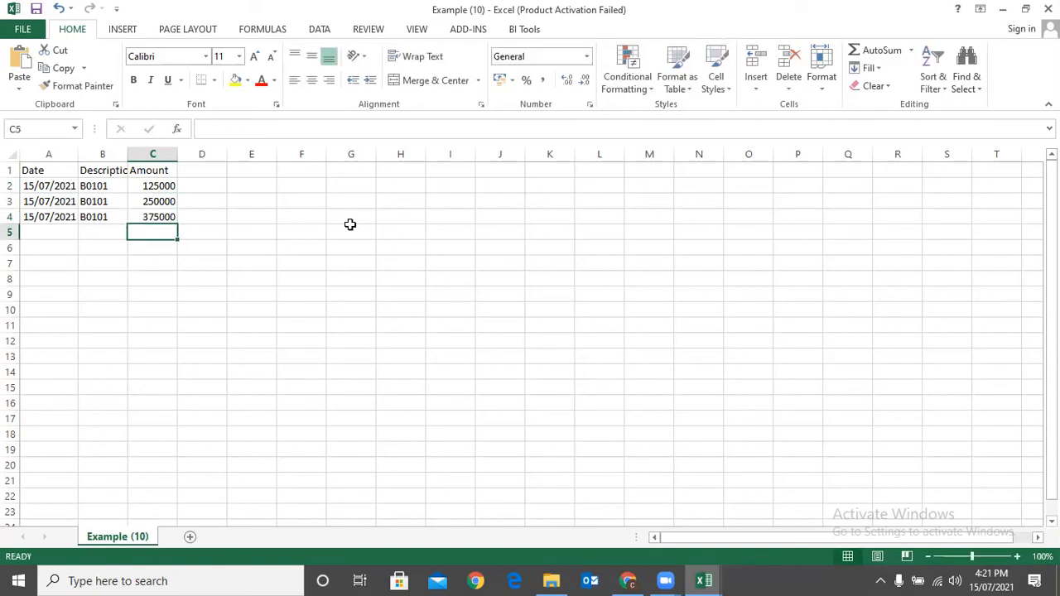
Save Example (10), keeping the CSV format, and close the workbook
key("ctrl+s")
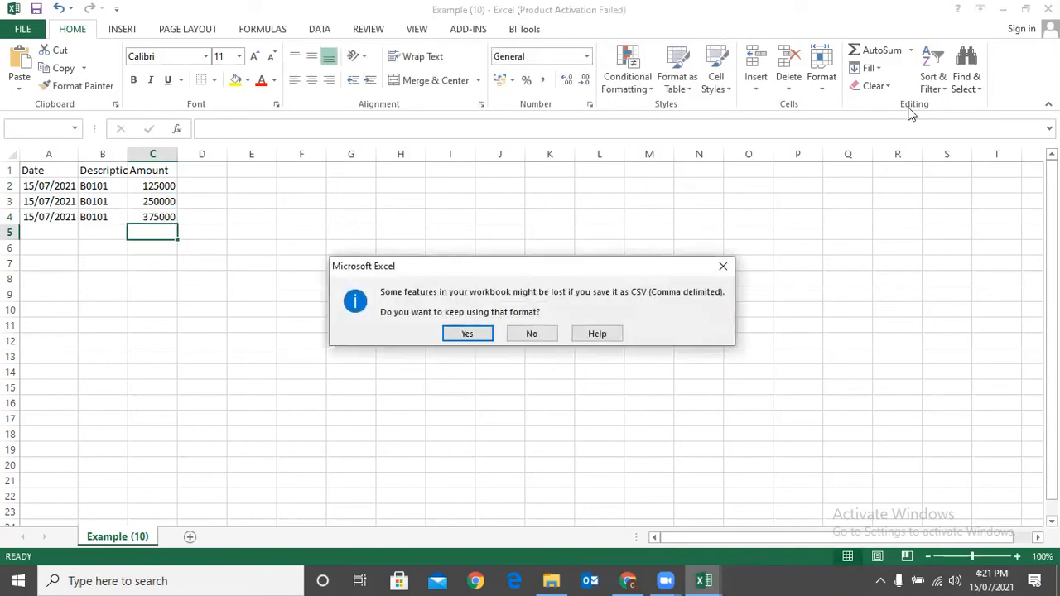
left_click(468, 332)
left_click(1048, 8)
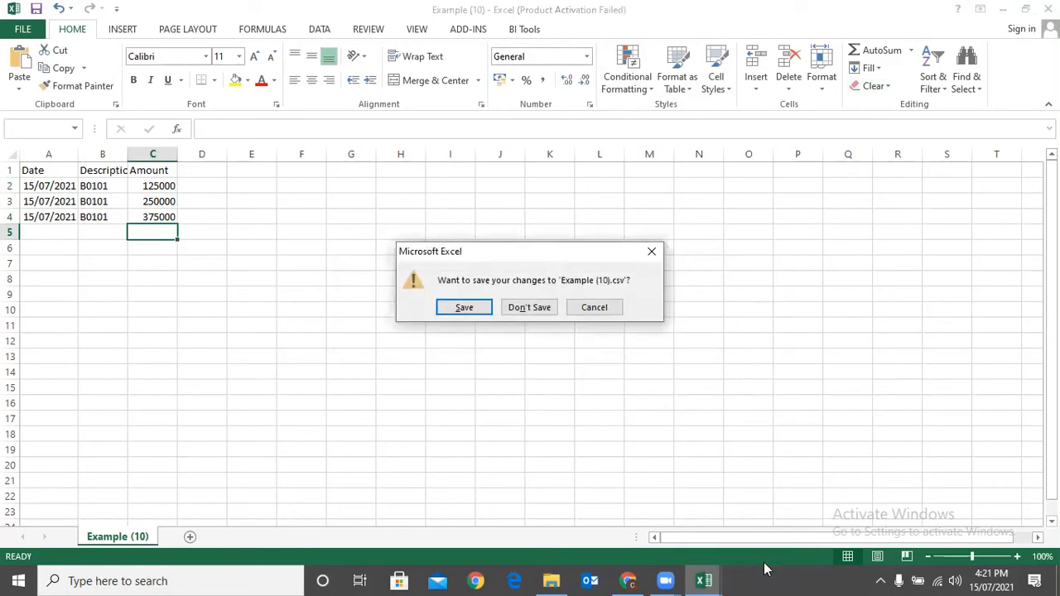
left_click(469, 312)
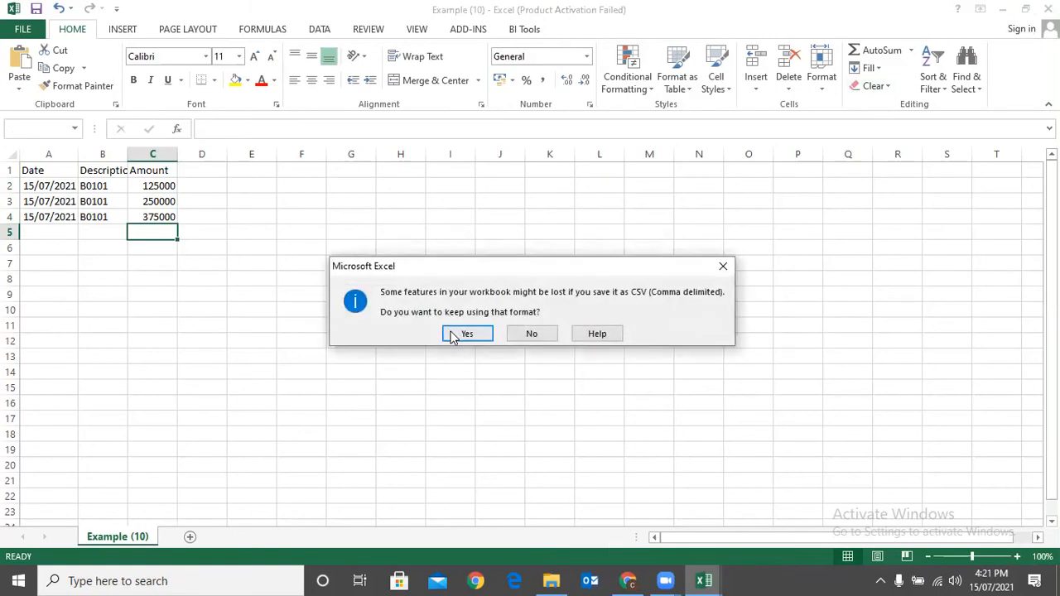
left_click(458, 333)
Switch to the Banking page in Chrome and delete the three imported bank charges transactions dated 15/07
left_click(628, 580)
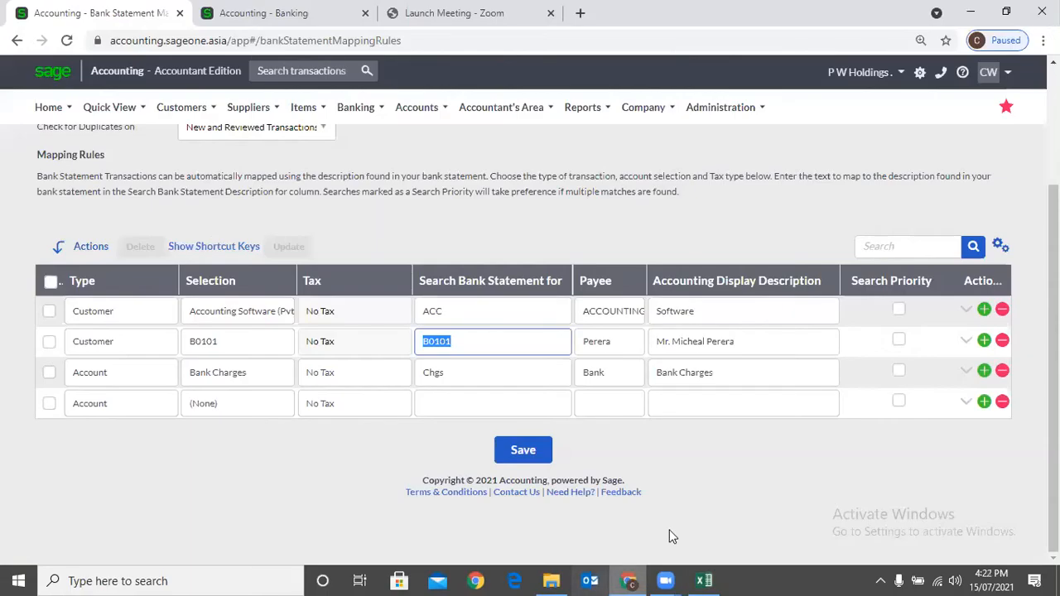
left_click(269, 15)
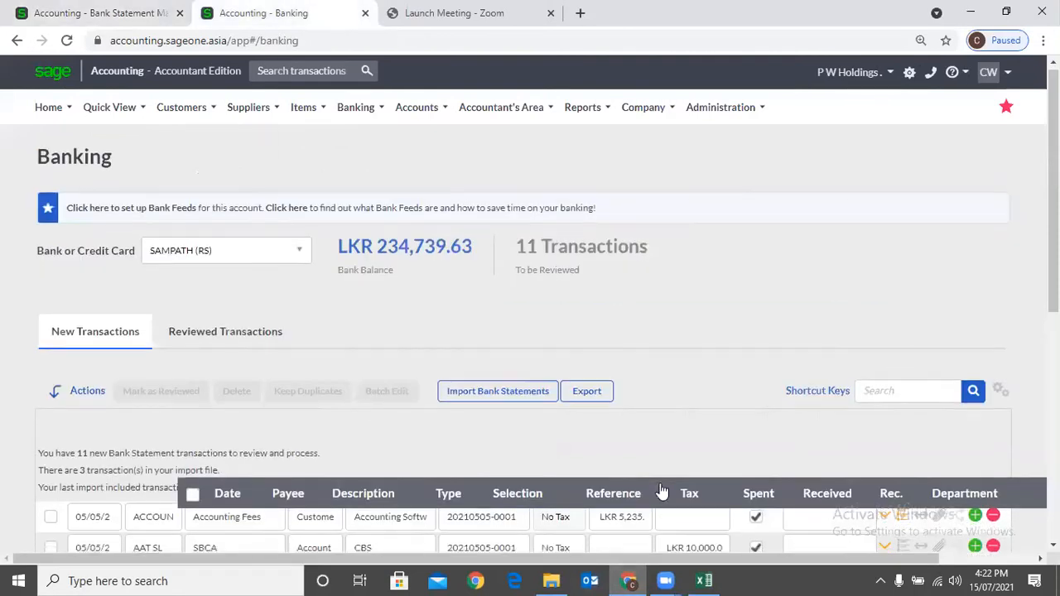
scroll(684, 491, "down", 5)
left_click(50, 381)
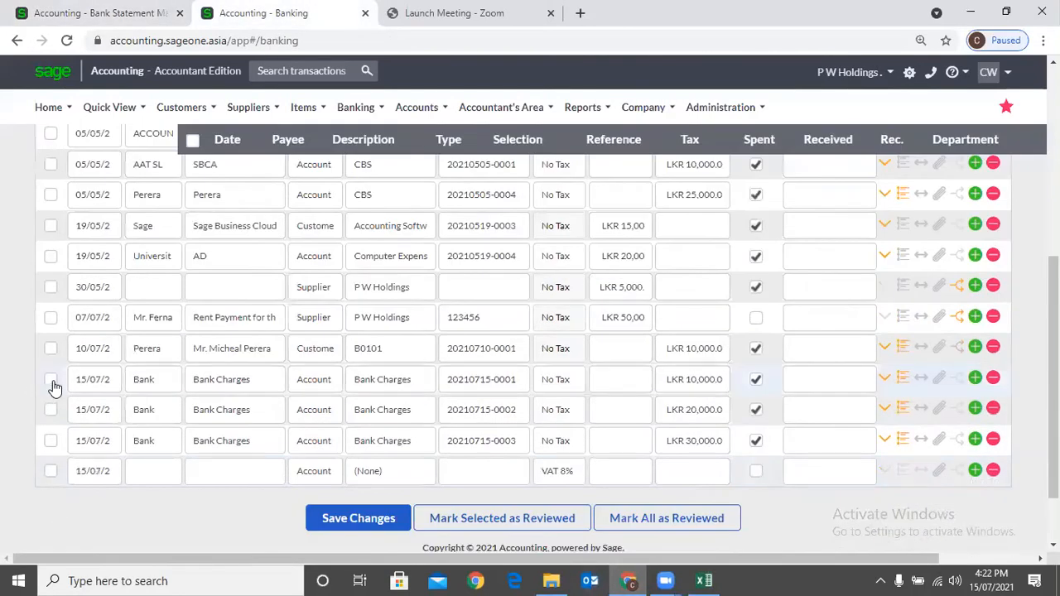
left_click(51, 410)
left_click(50, 441)
scroll(383, 303, "up", 2)
scroll(384, 303, "up", 2)
left_click(237, 318)
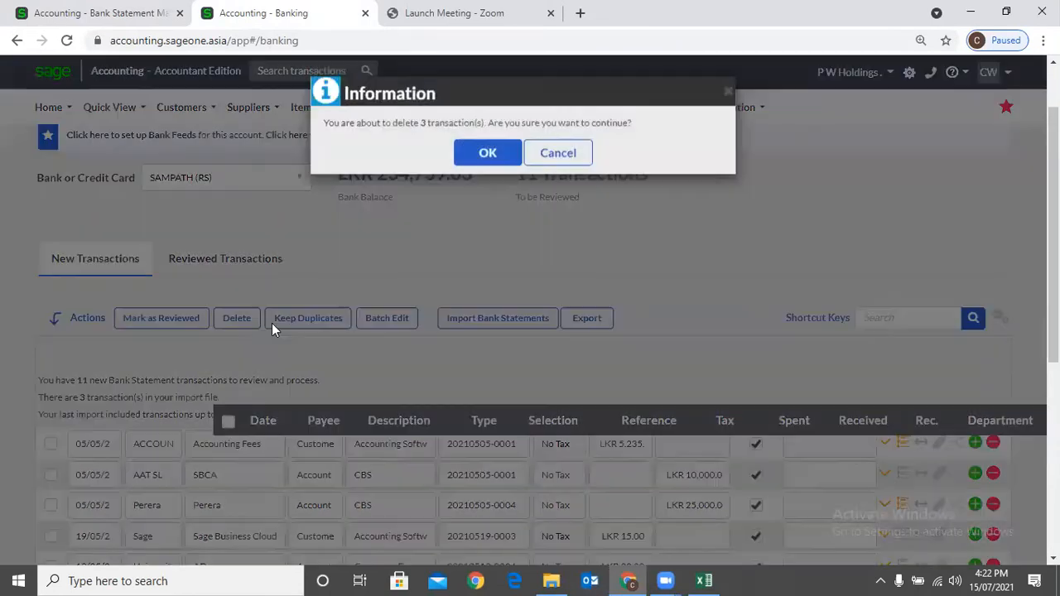
left_click(488, 159)
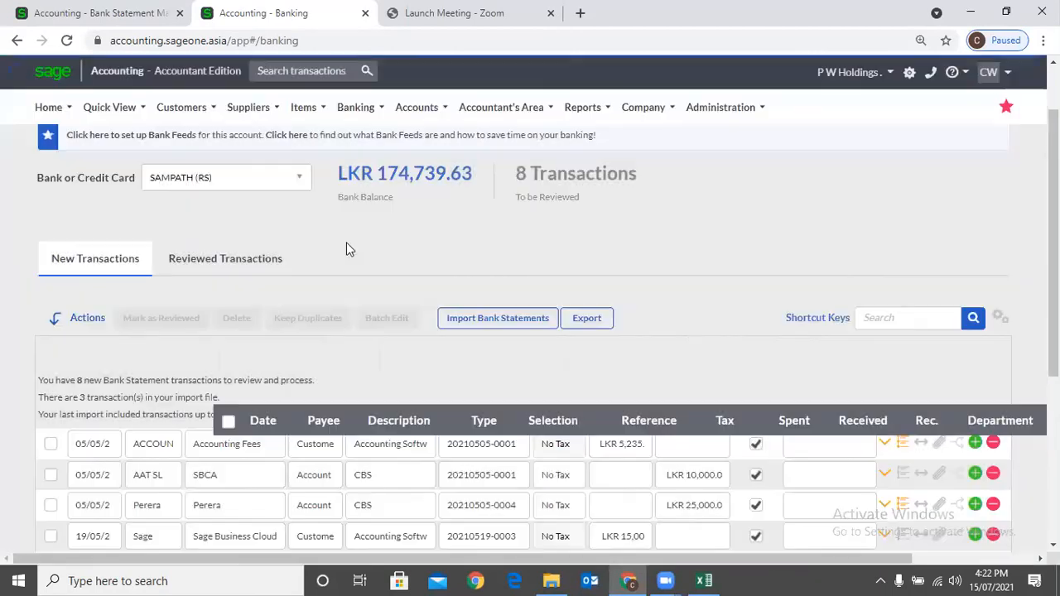
Import Example (10) from the Downloads folder as a CSV bank statement into the SAMPATH (RS) account
left_click(489, 321)
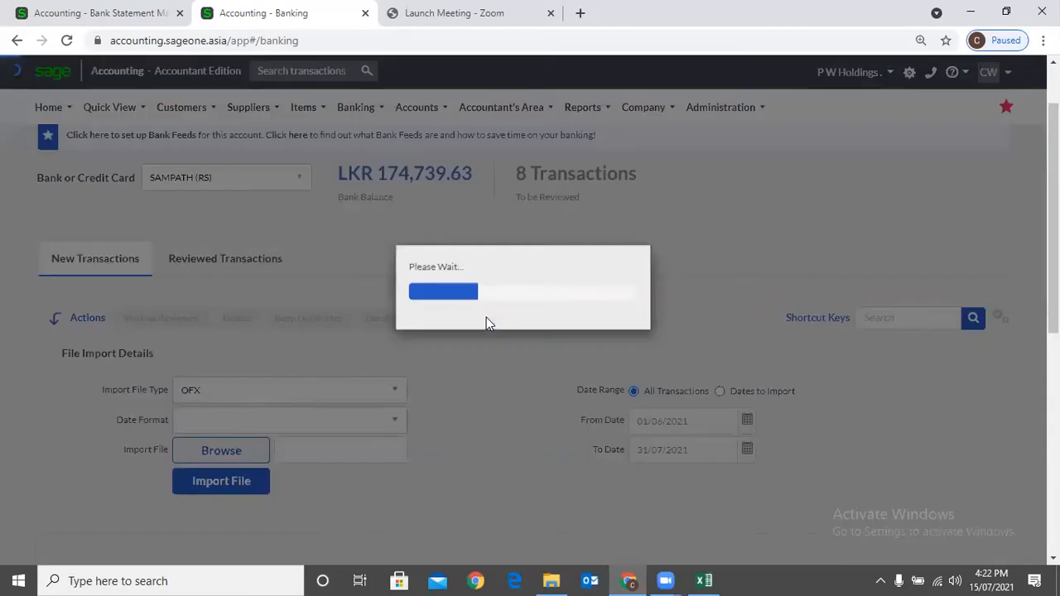
left_click(281, 391)
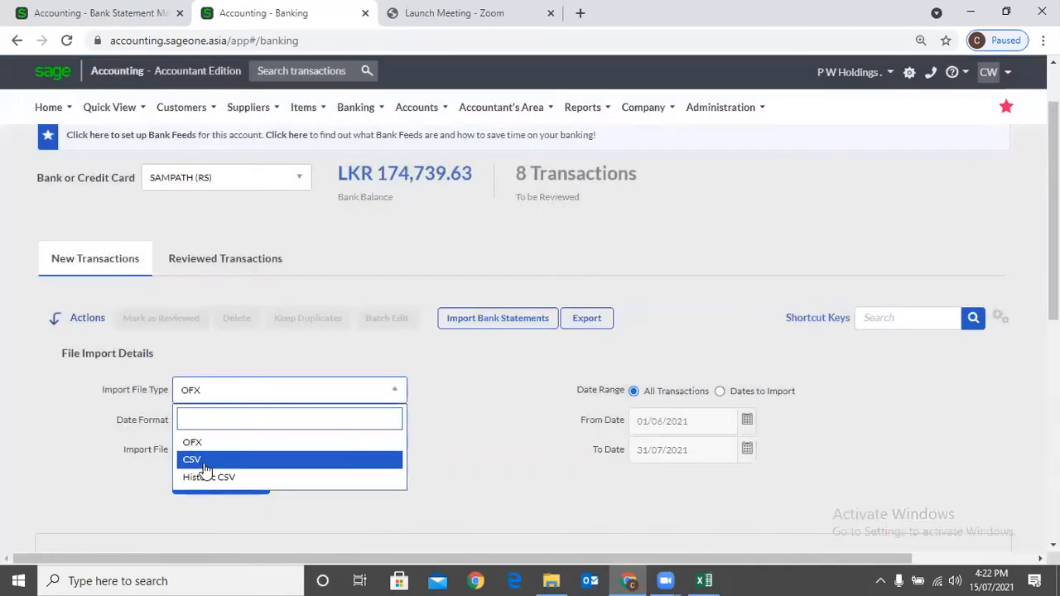
left_click(203, 460)
scroll(448, 420, "down", 2)
left_click(209, 297)
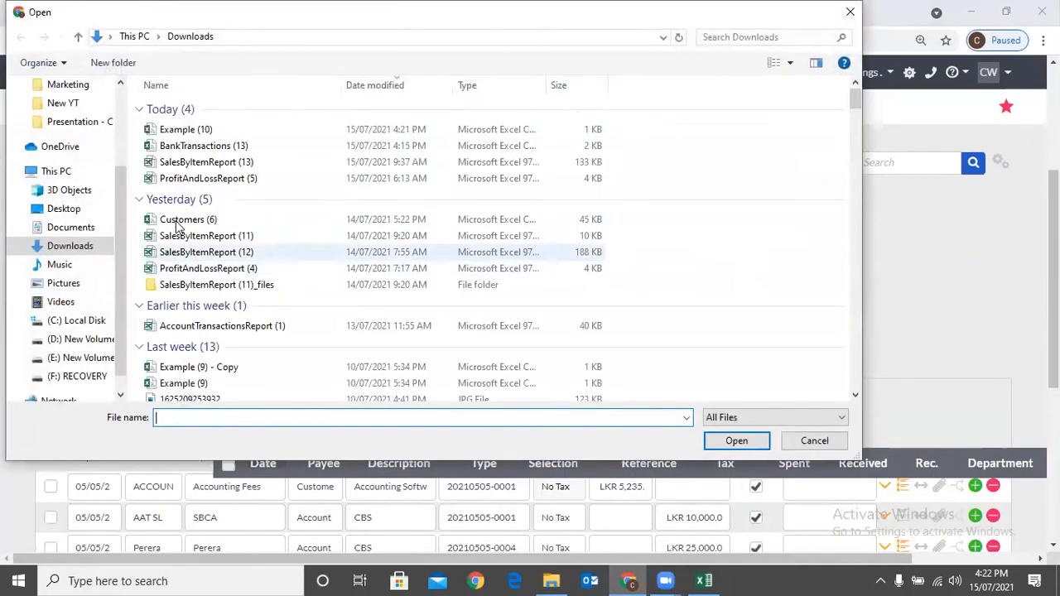
double_click(174, 131)
left_click(190, 327)
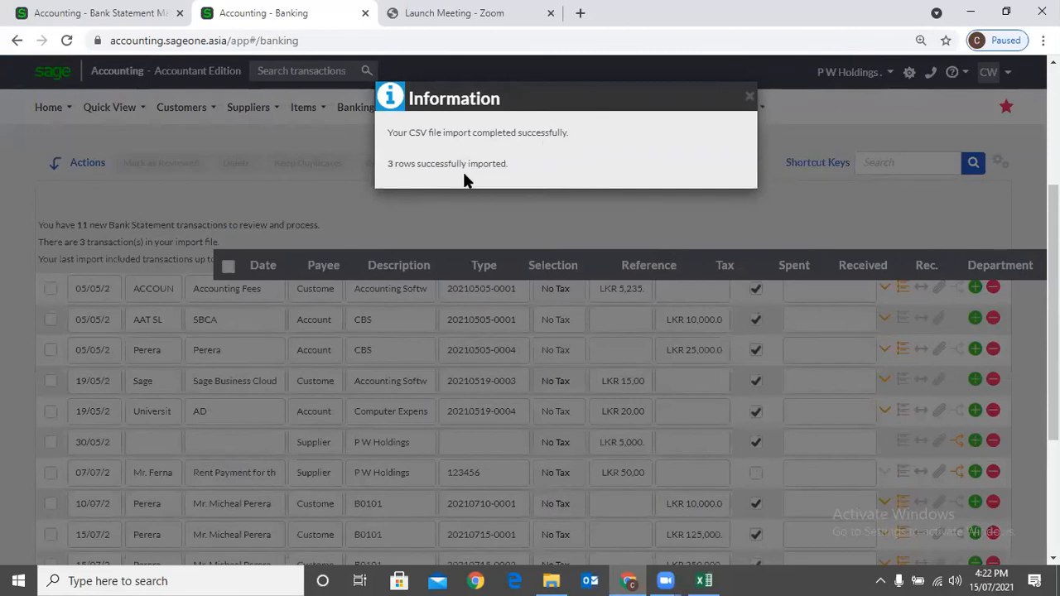
left_click(749, 96)
Select the three newly imported customer transactions dated 15/07 in the new transactions list
scroll(402, 280, "down", 3)
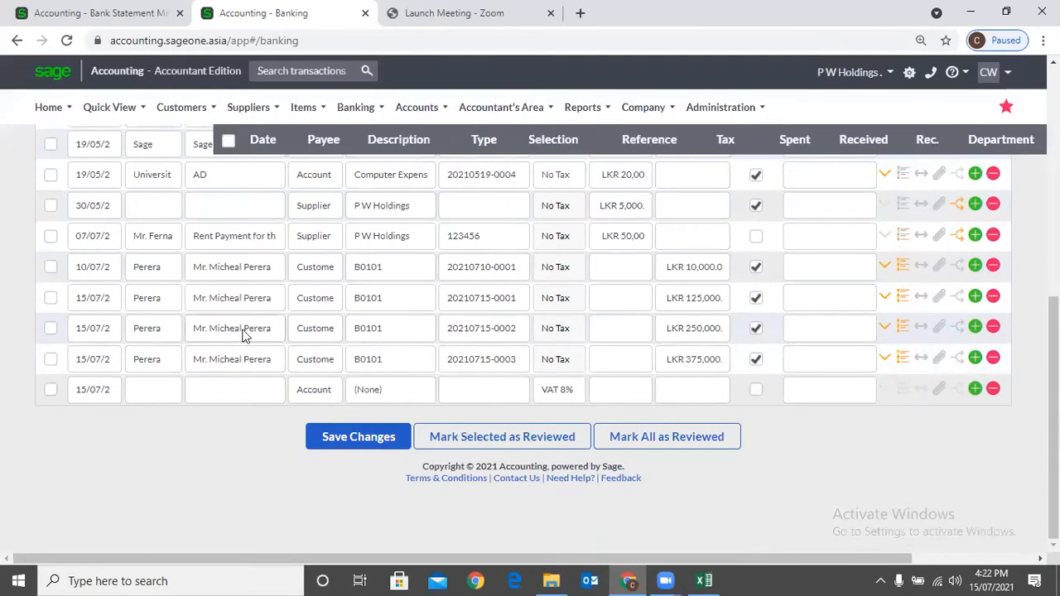
left_click(50, 297)
left_click(50, 328)
left_click(51, 358)
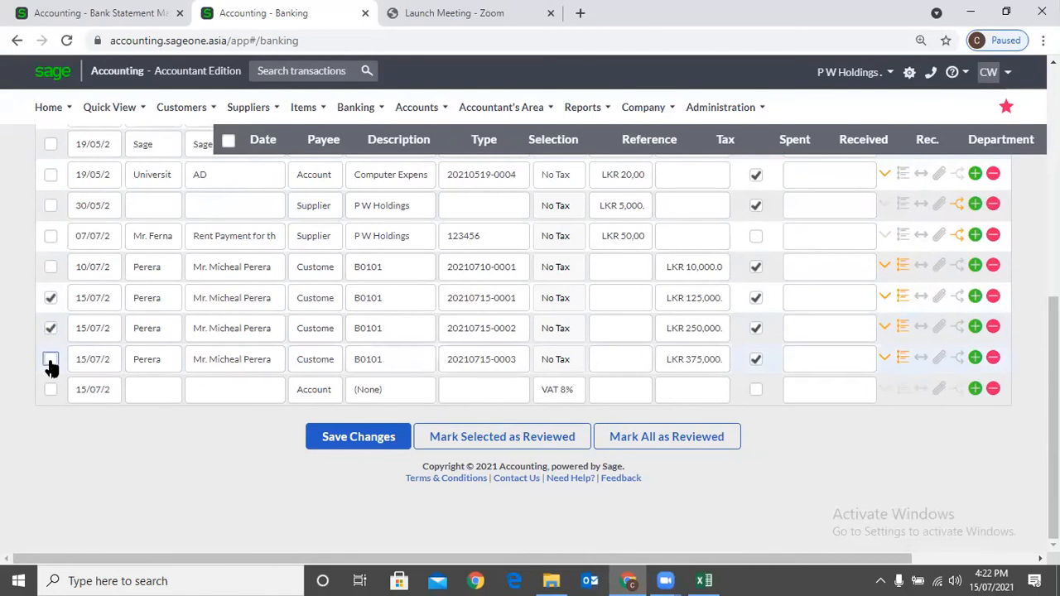
Compare the imported customer transactions on the Banking page with the customer rule and duplicate checks on the Bank Statement Mapping Rules page
left_click(95, 12)
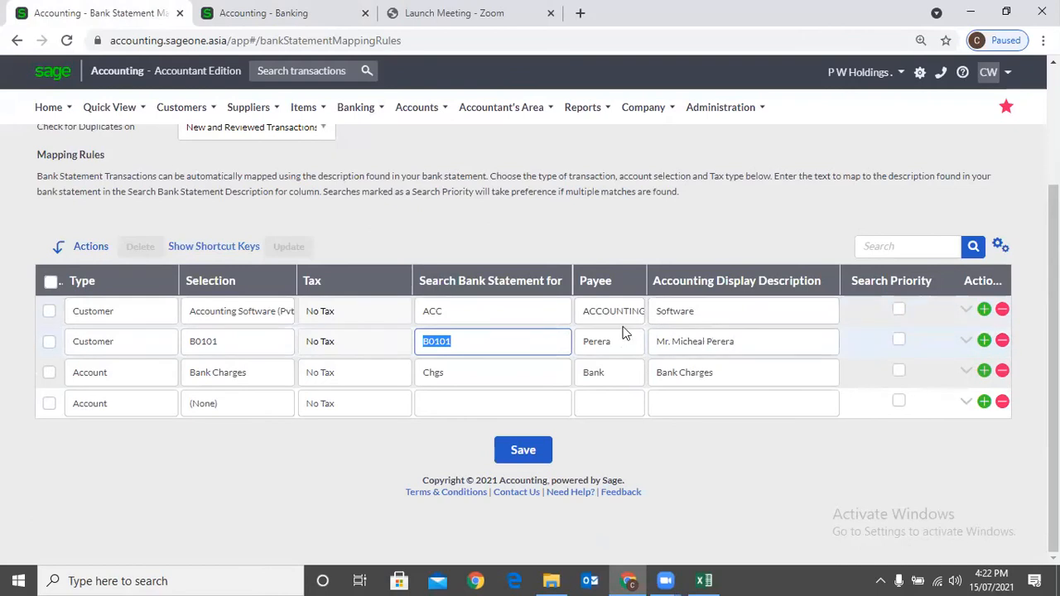
left_click(214, 13)
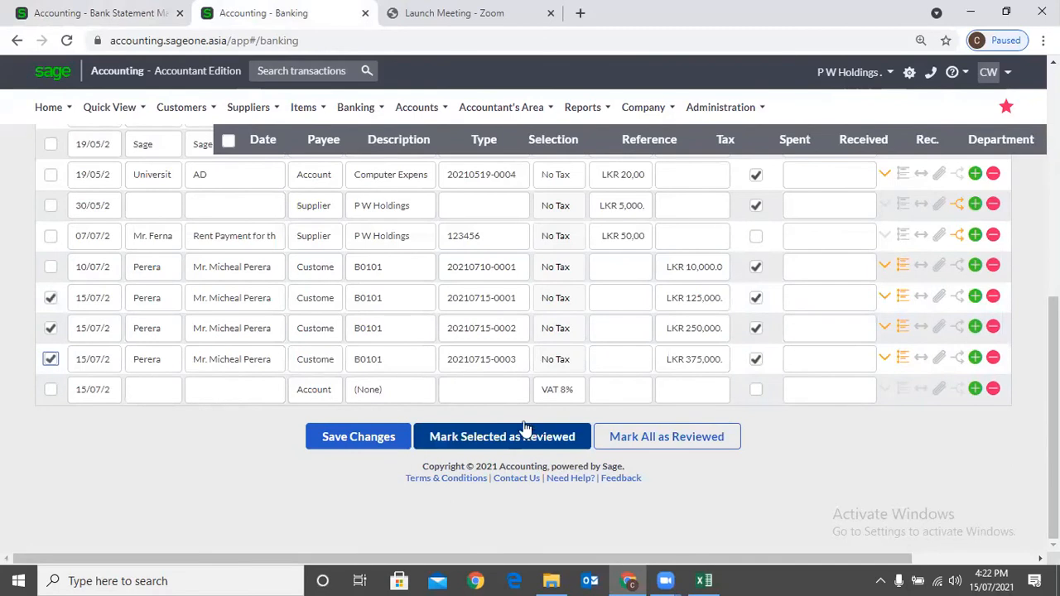
scroll(396, 361, "up", 5)
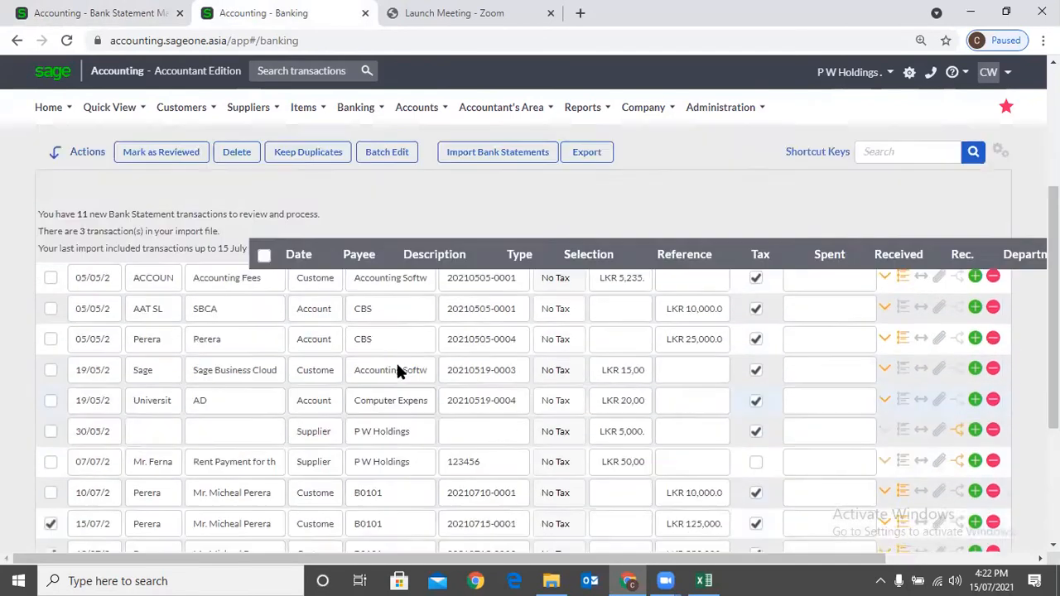
scroll(325, 362, "up", 2)
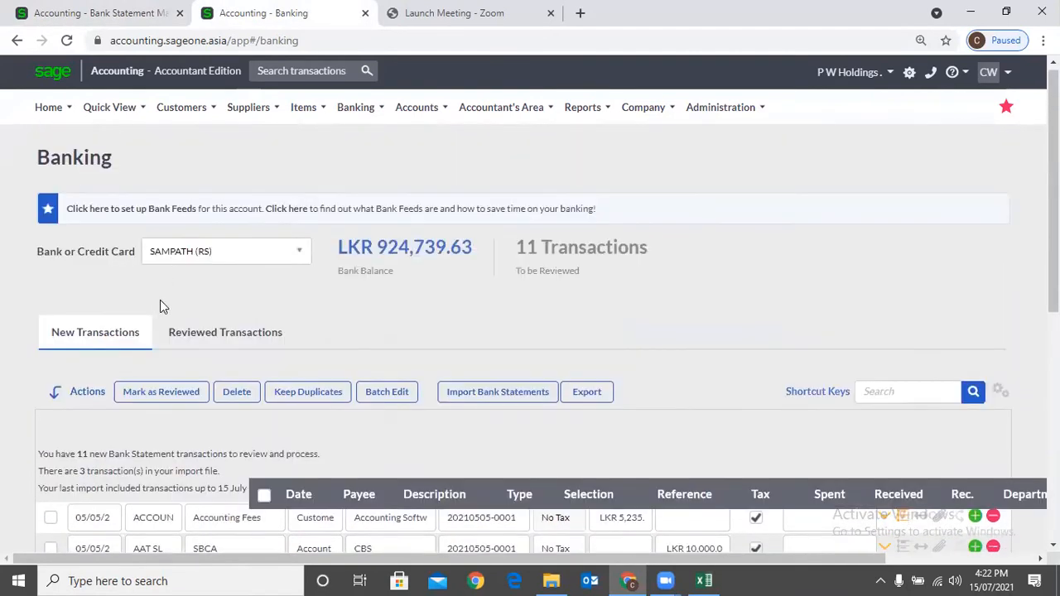
left_click(91, 13)
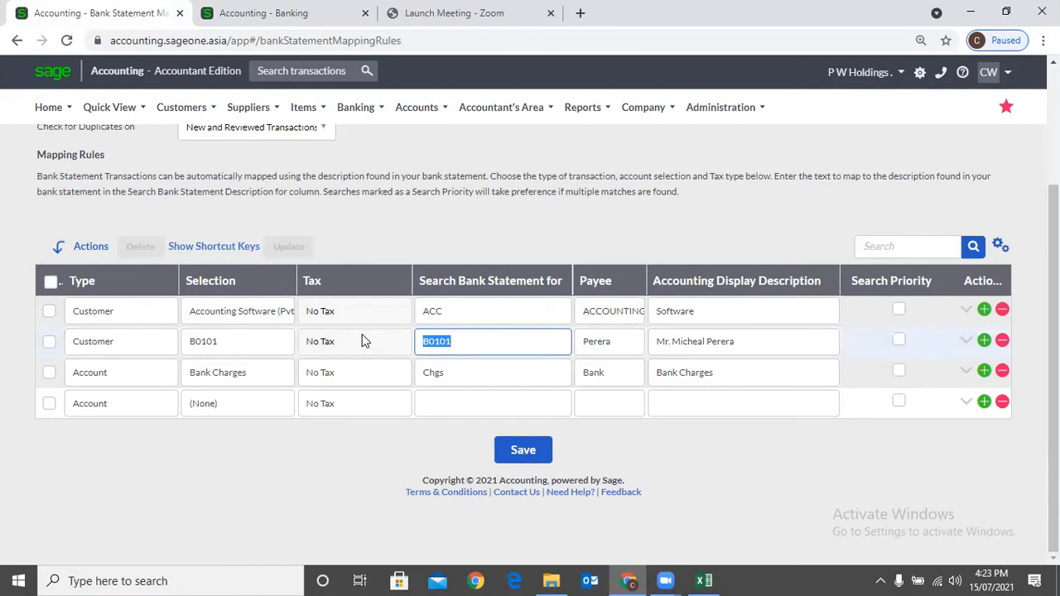
scroll(347, 333, "up", 2)
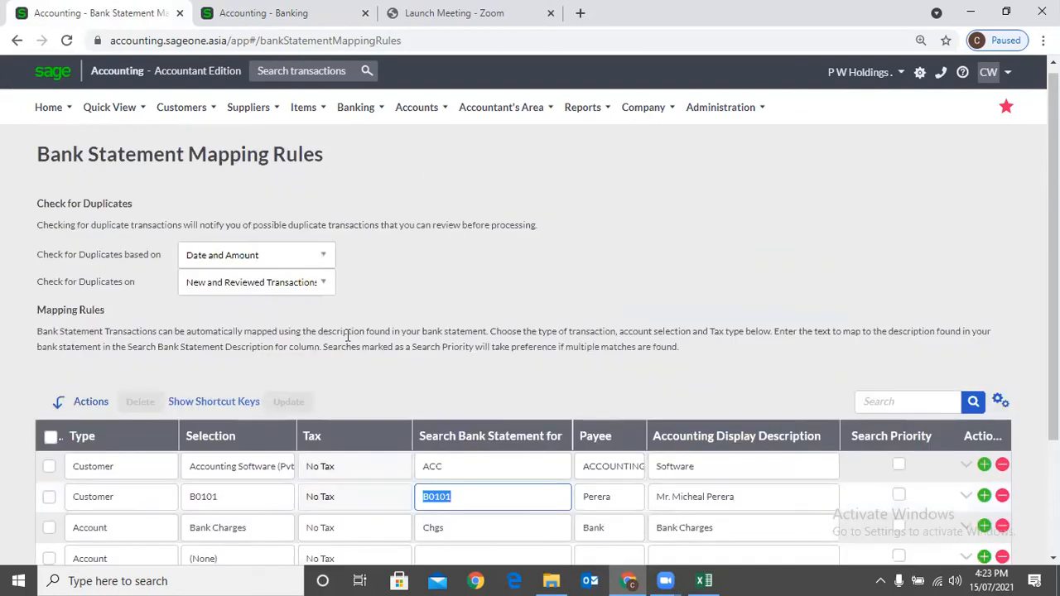
scroll(347, 334, "down", 1)
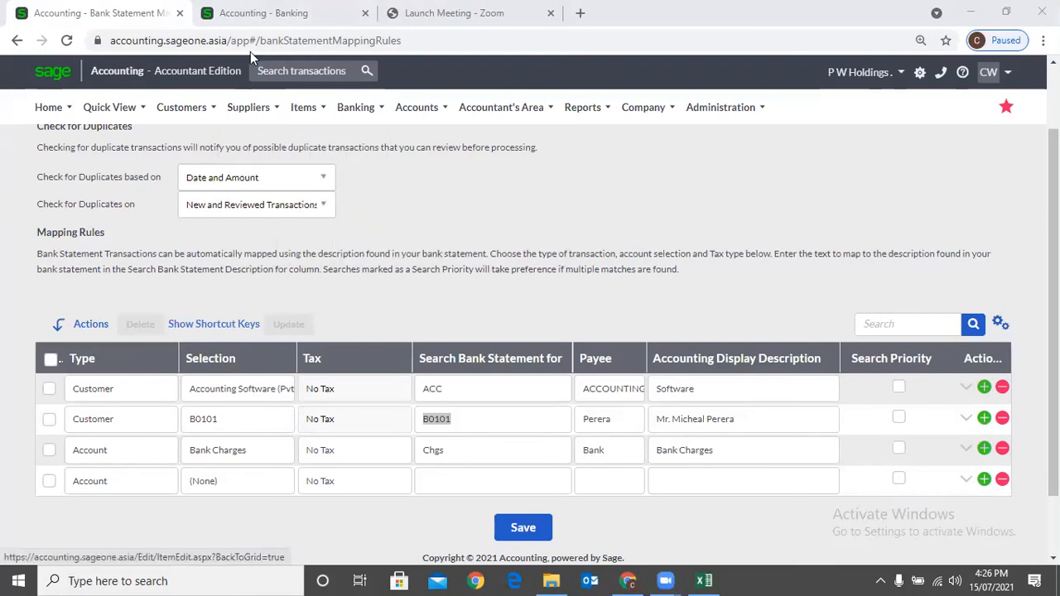
Return to the Banking page and open the file import details for bank statements
left_click(261, 12)
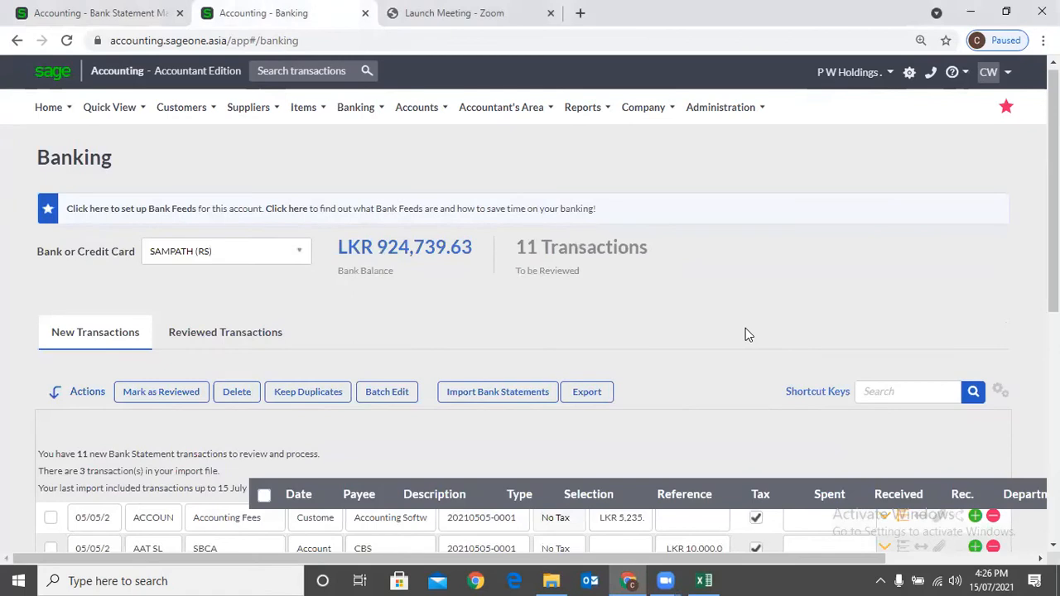
scroll(746, 333, "down", 1)
scroll(745, 334, "down", 3)
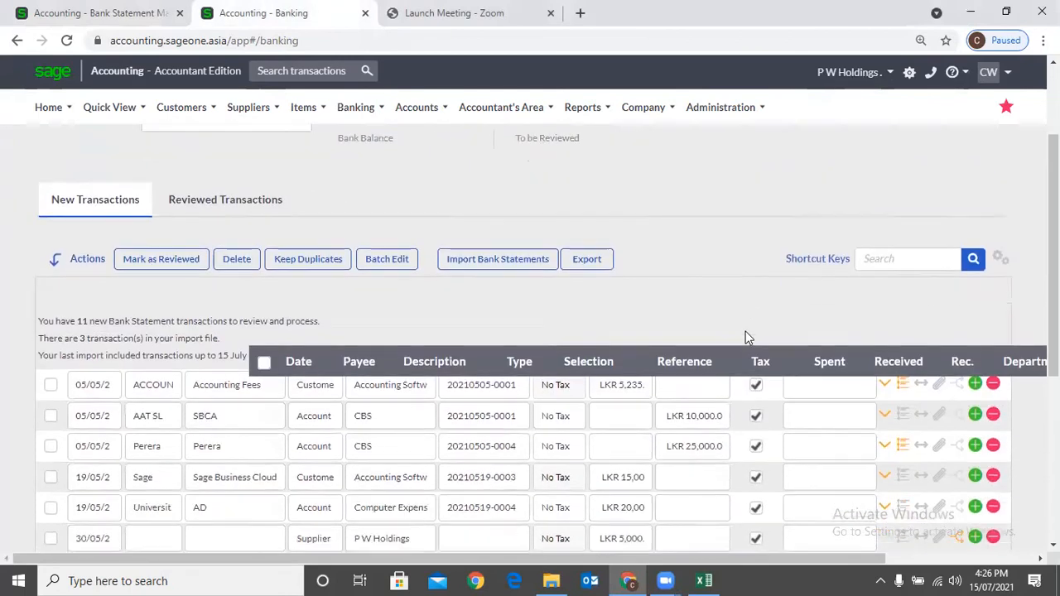
scroll(746, 333, "up", 4)
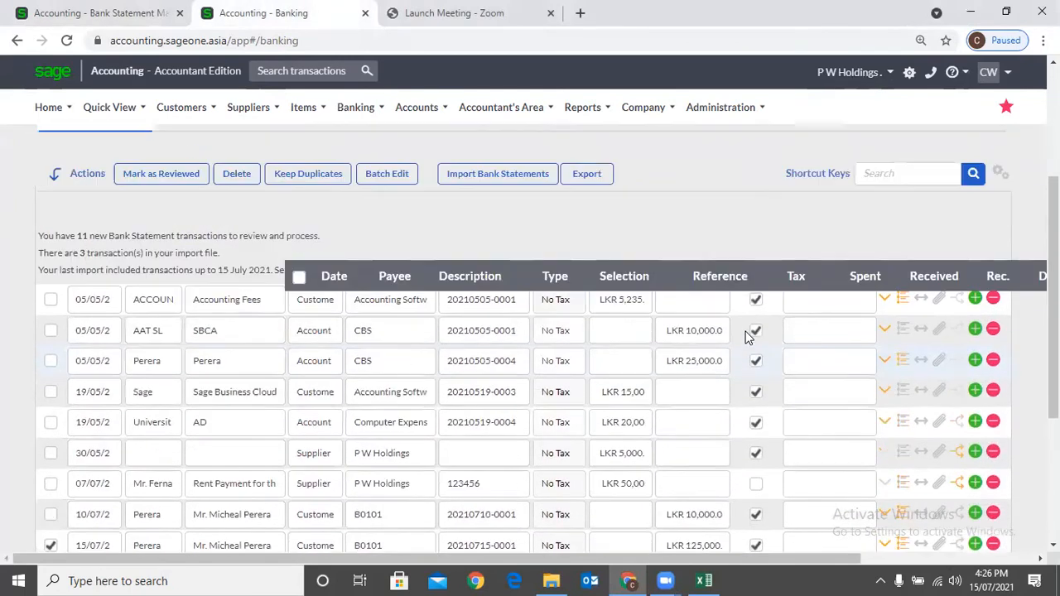
left_click(505, 398)
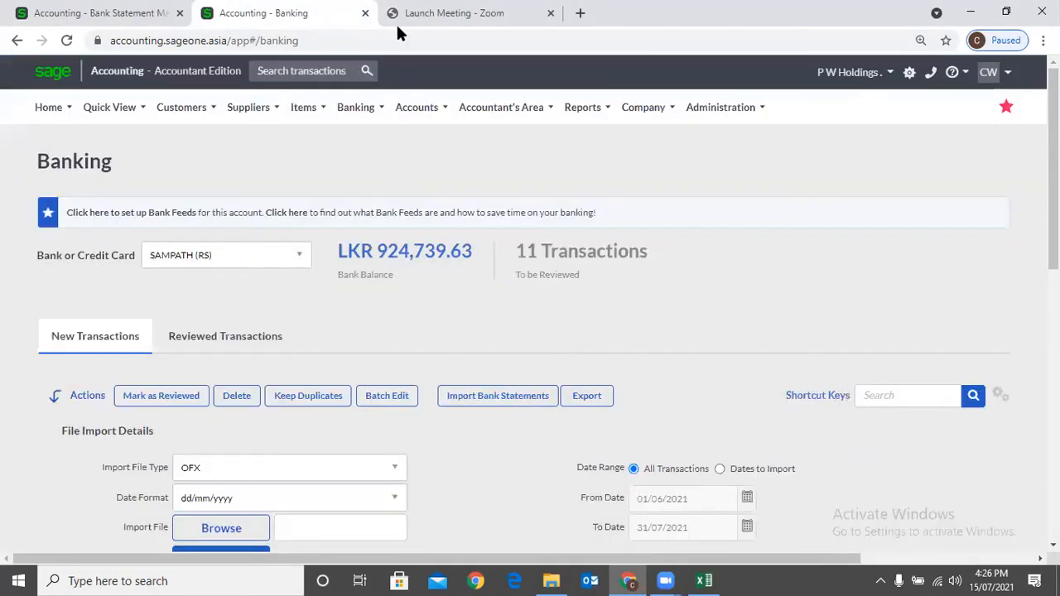
left_click(397, 27)
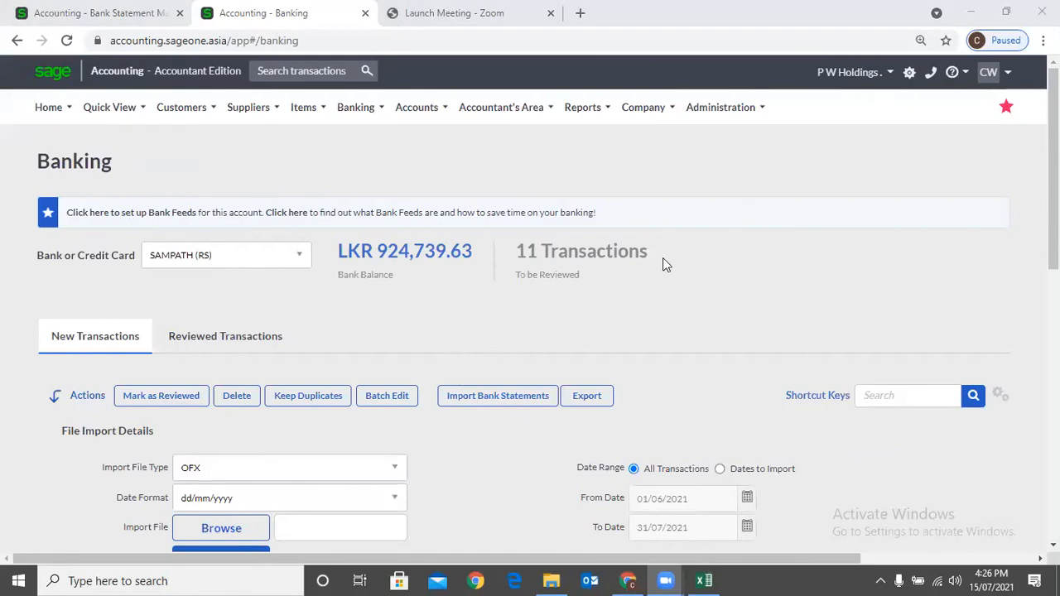
scroll(663, 258, "down", 2)
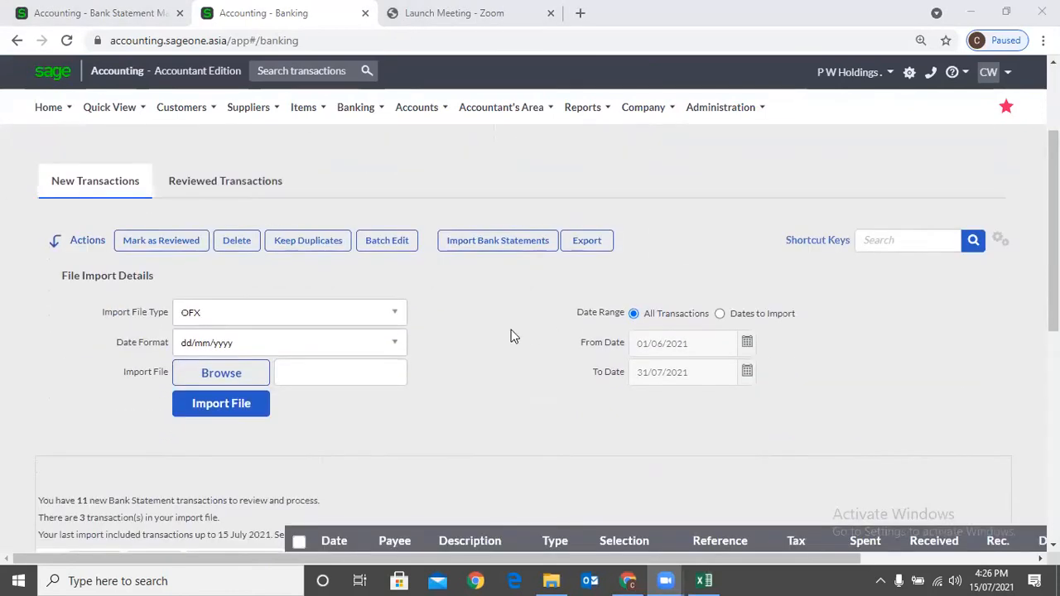
Set the import file type to CSV and view the example file layout in the CSV setup help
left_click(372, 321)
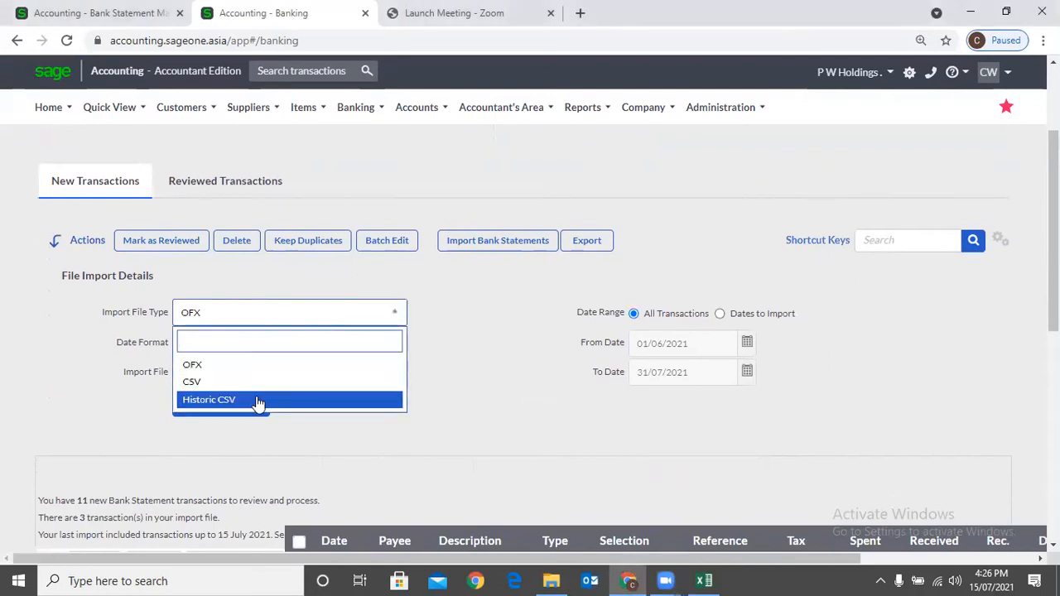
left_click(465, 396)
left_click(312, 313)
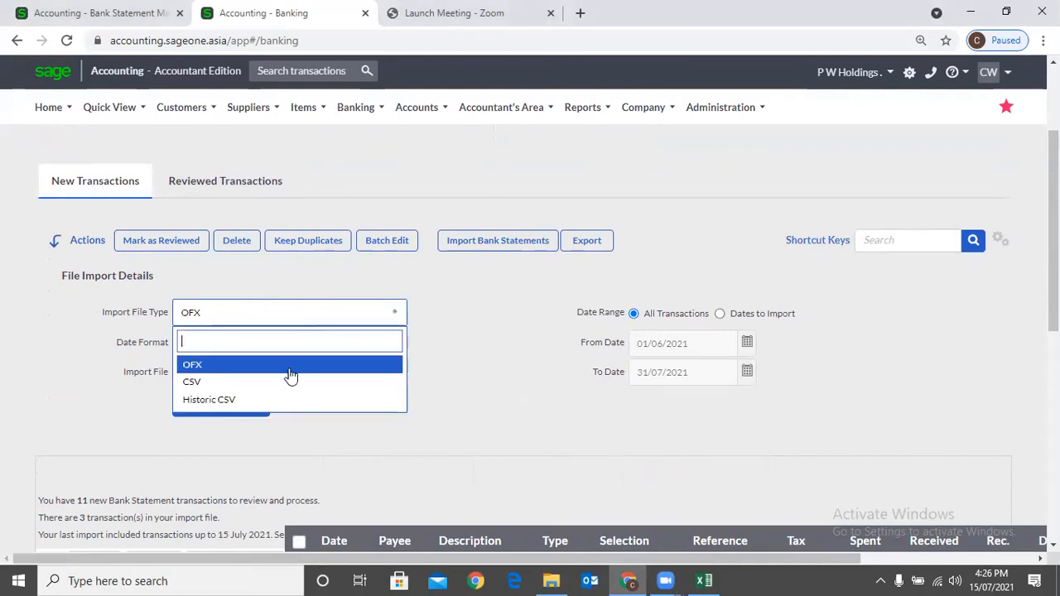
left_click(285, 378)
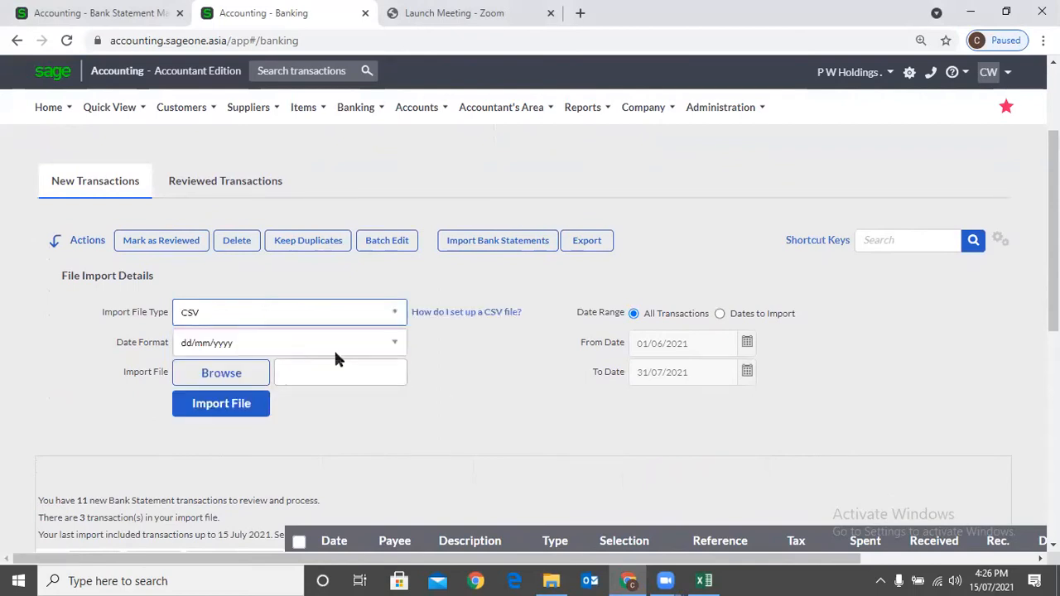
left_click(443, 313)
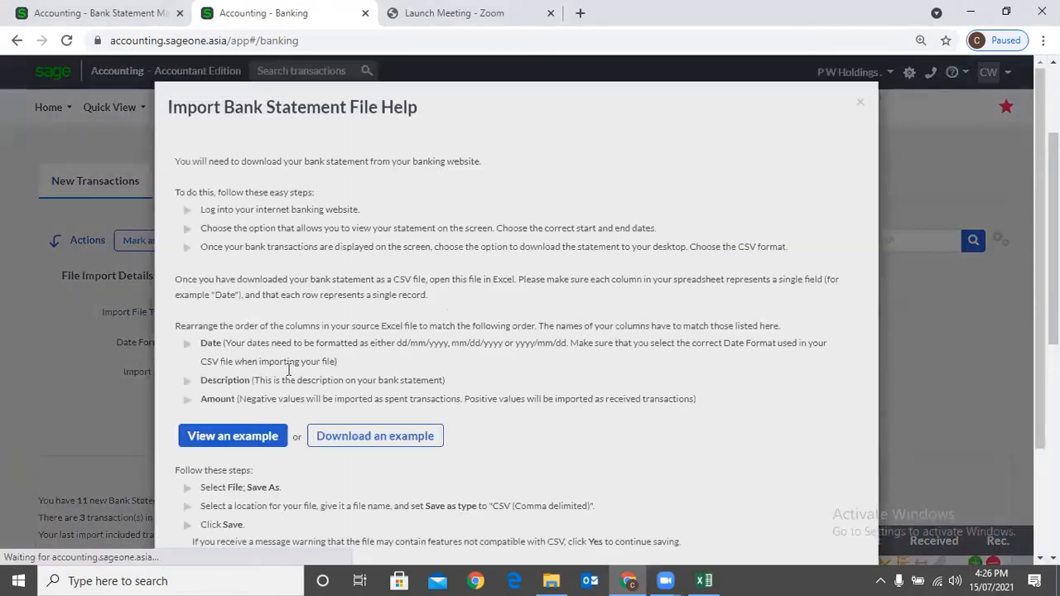
left_click(229, 436)
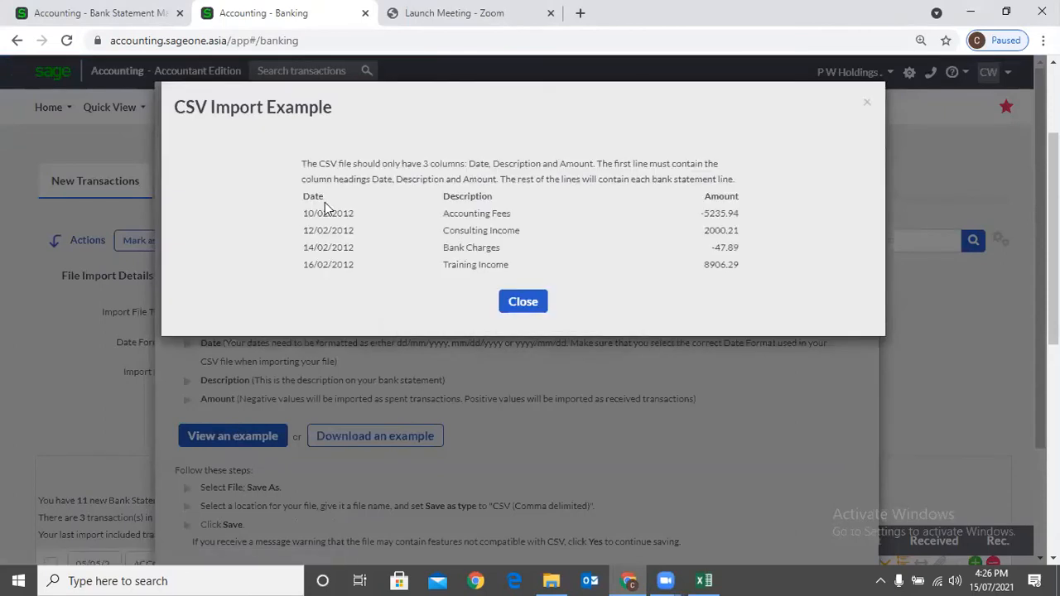
left_click(522, 302)
left_click(858, 101)
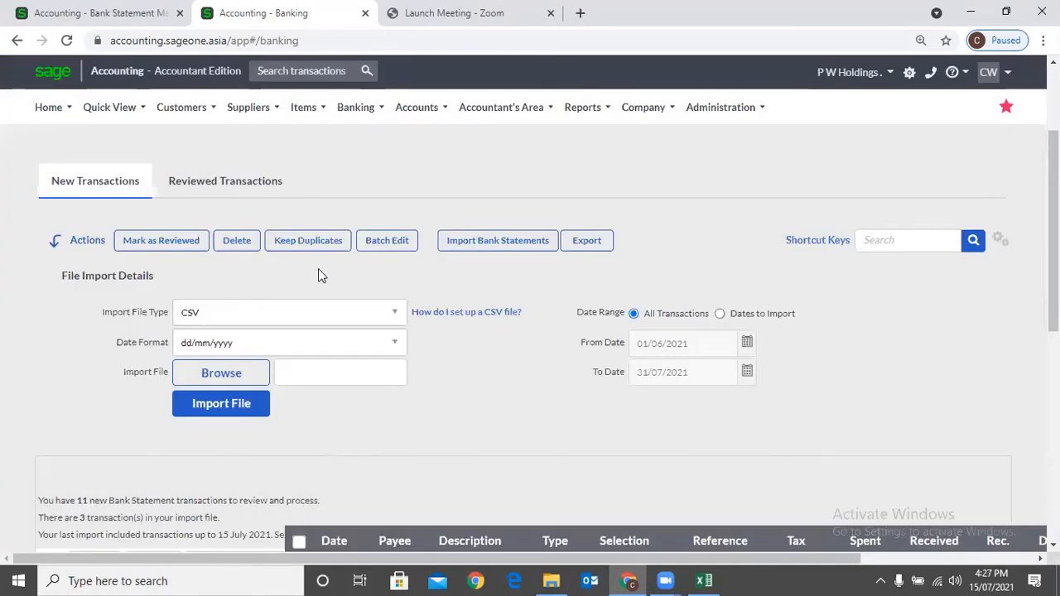
Set the import file type to Historic CSV and view the example layout in its setup help
left_click(319, 313)
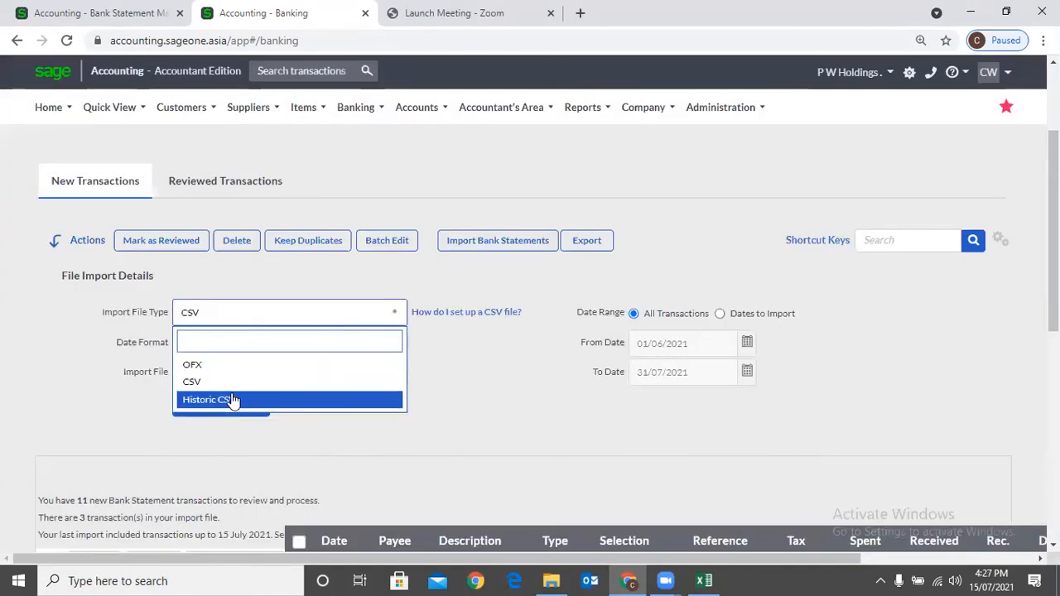
left_click(222, 400)
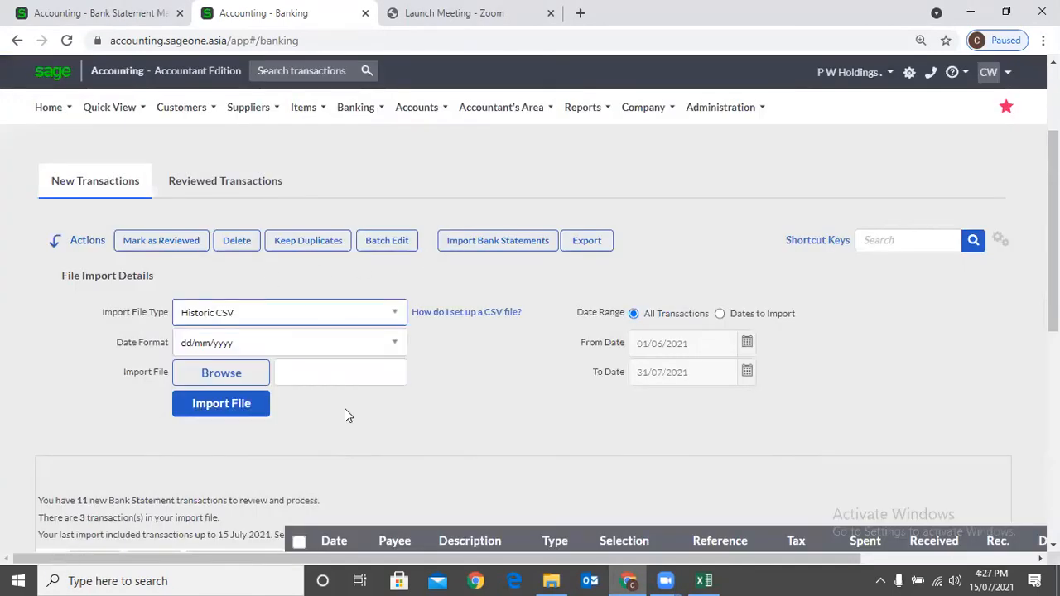
left_click(436, 315)
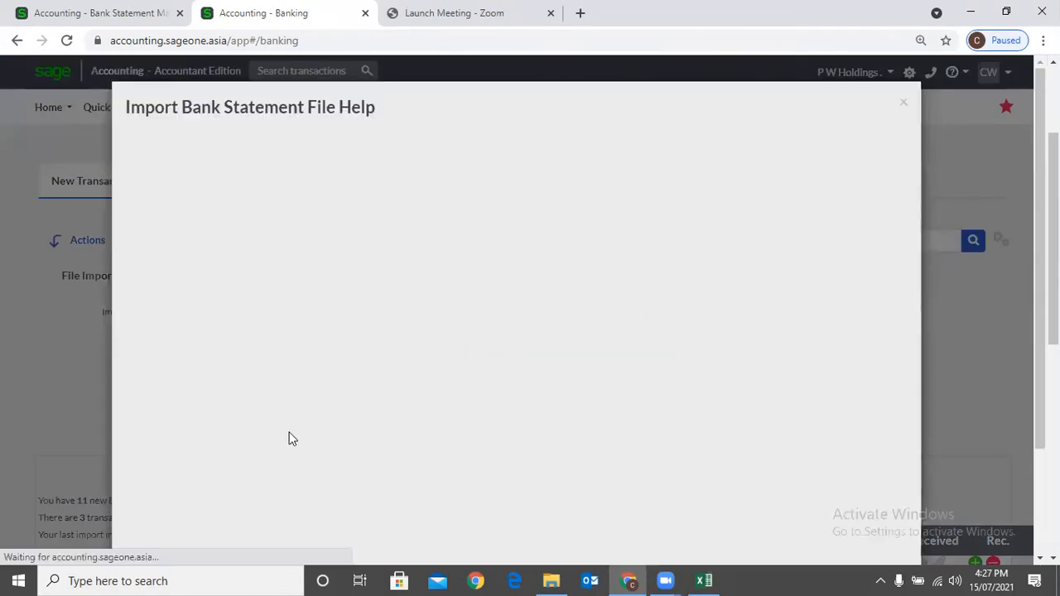
left_click(228, 491)
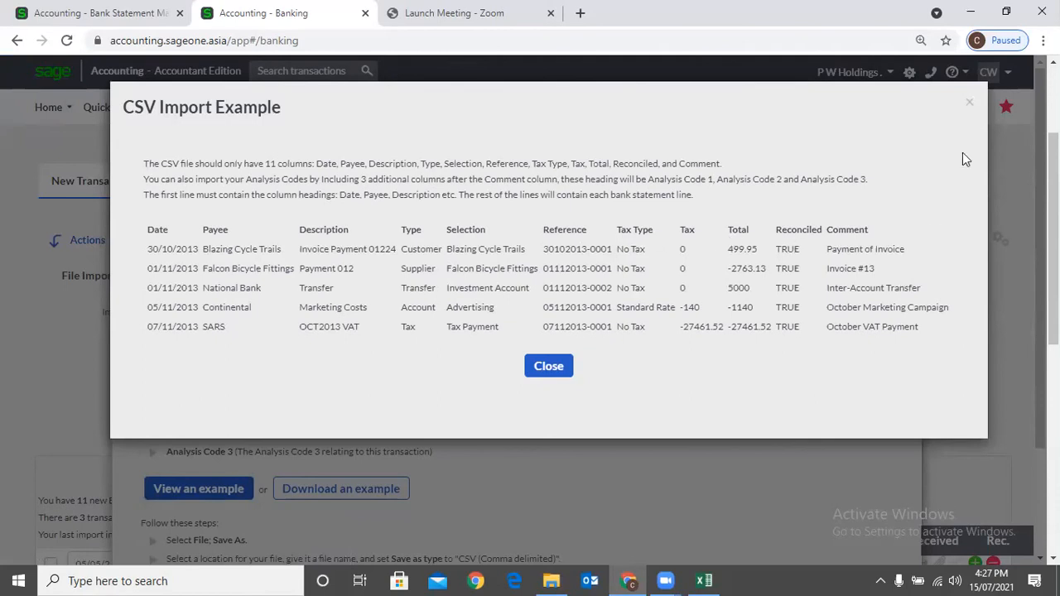
left_click(971, 108)
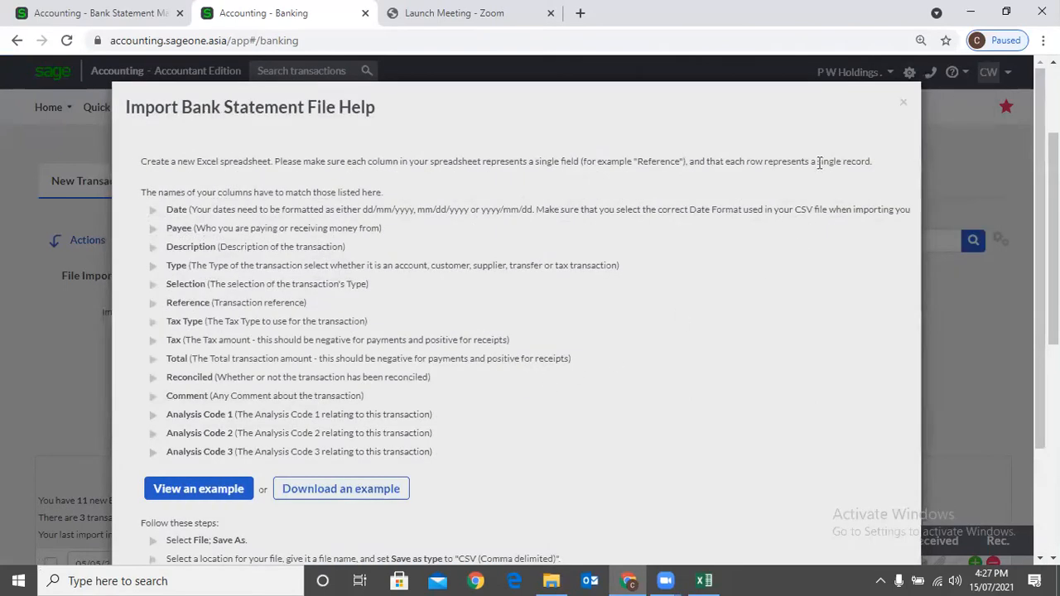
left_click(903, 104)
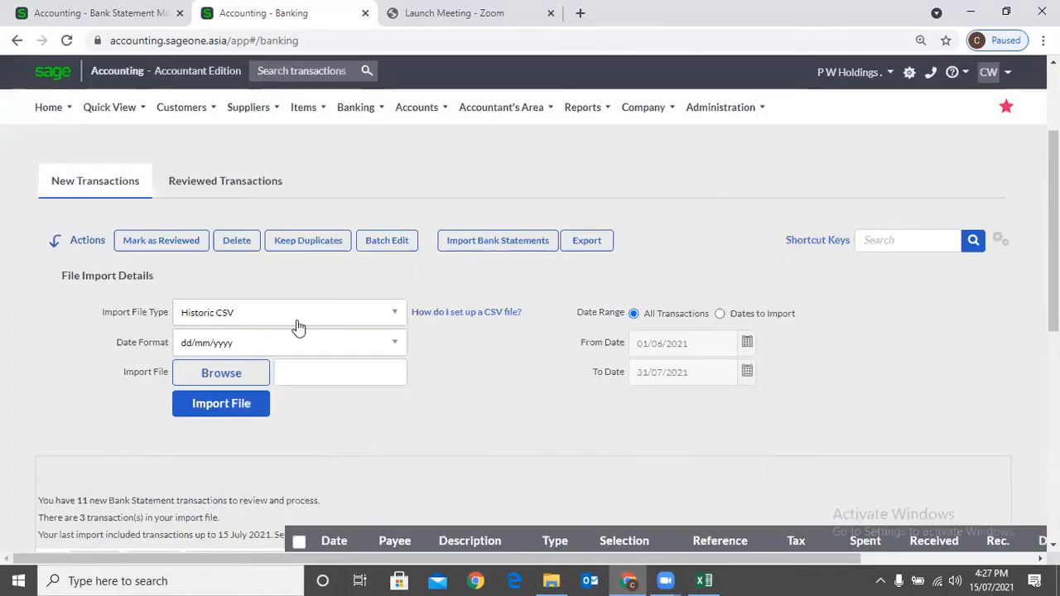
Download the Historic CSV example from the file setup help and open it in Excel
left_click(277, 319)
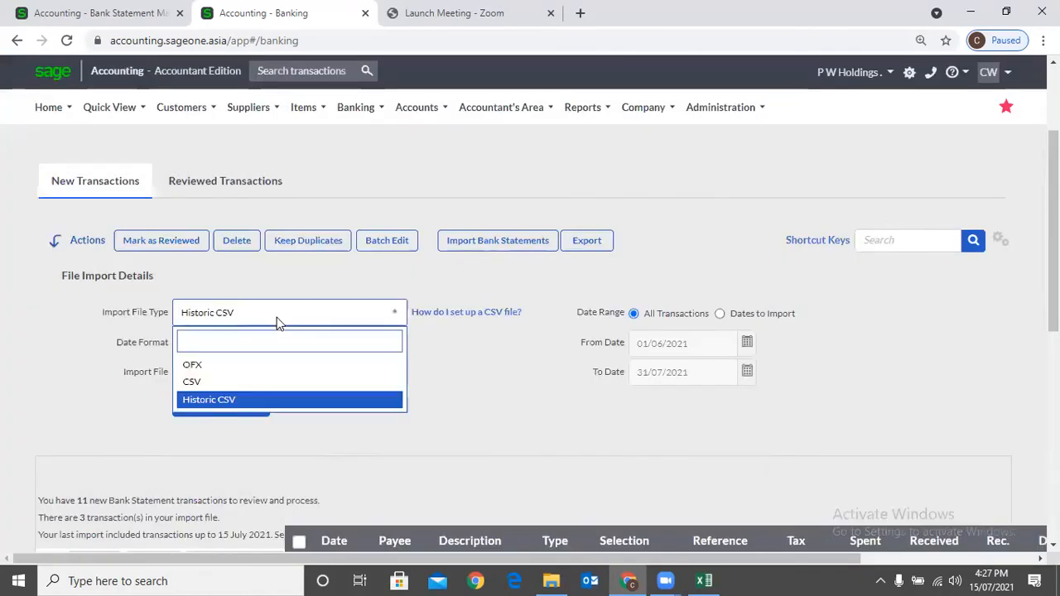
left_click(447, 359)
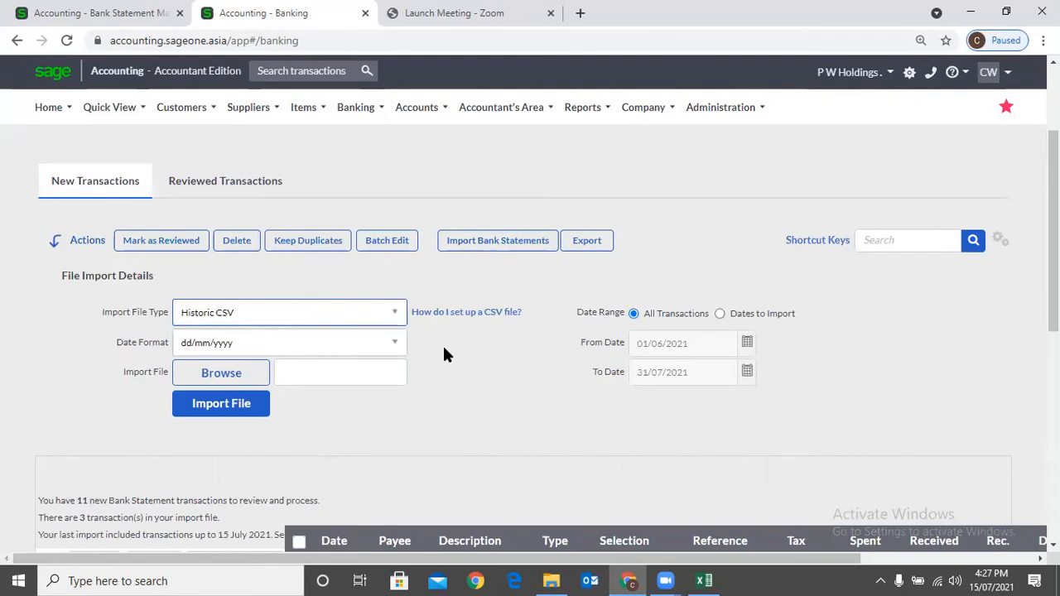
left_click(441, 315)
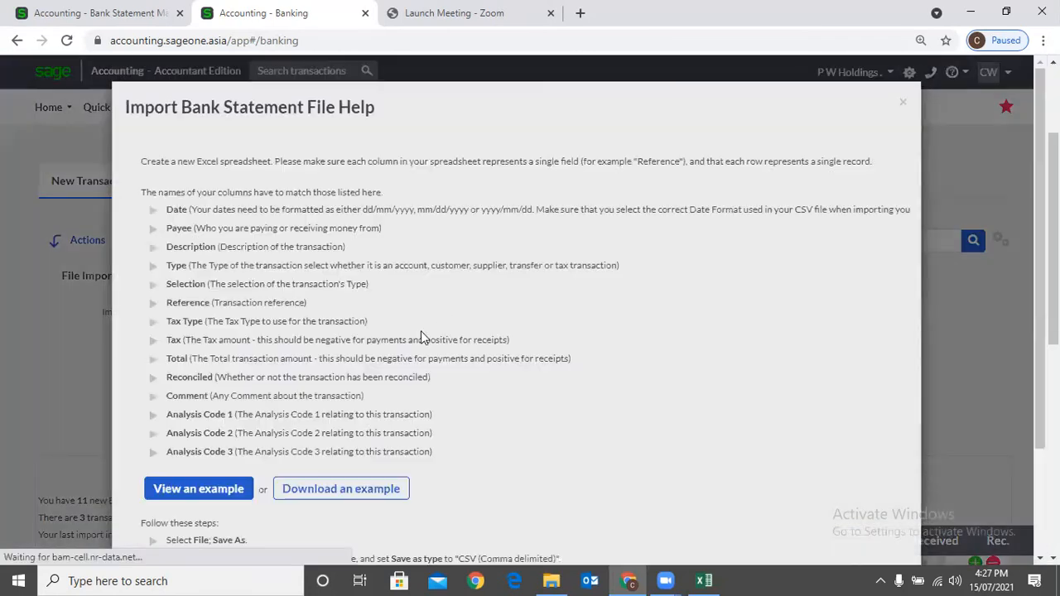
left_click(369, 498)
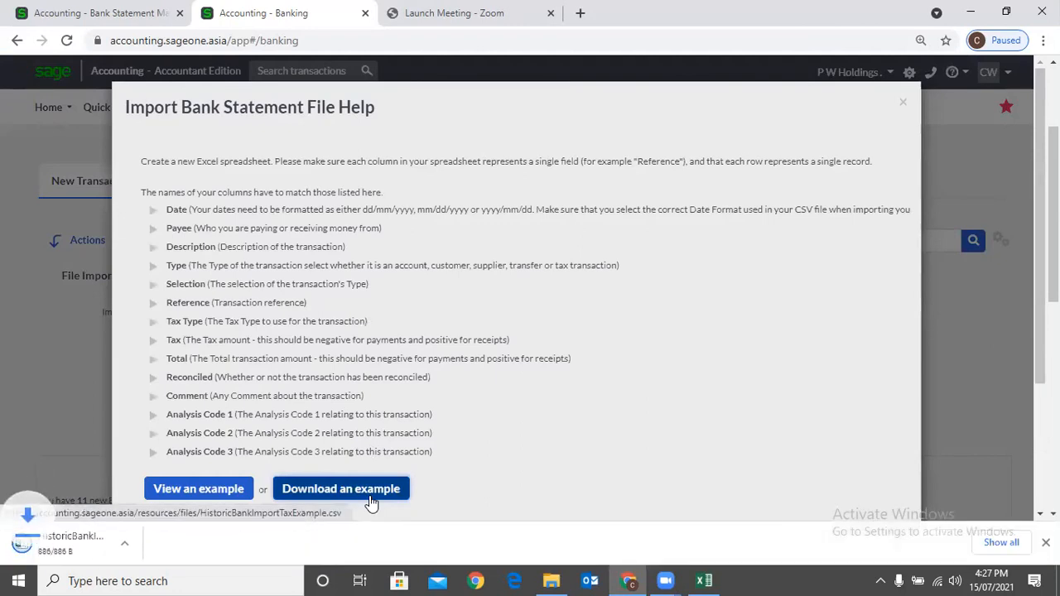
left_click(29, 551)
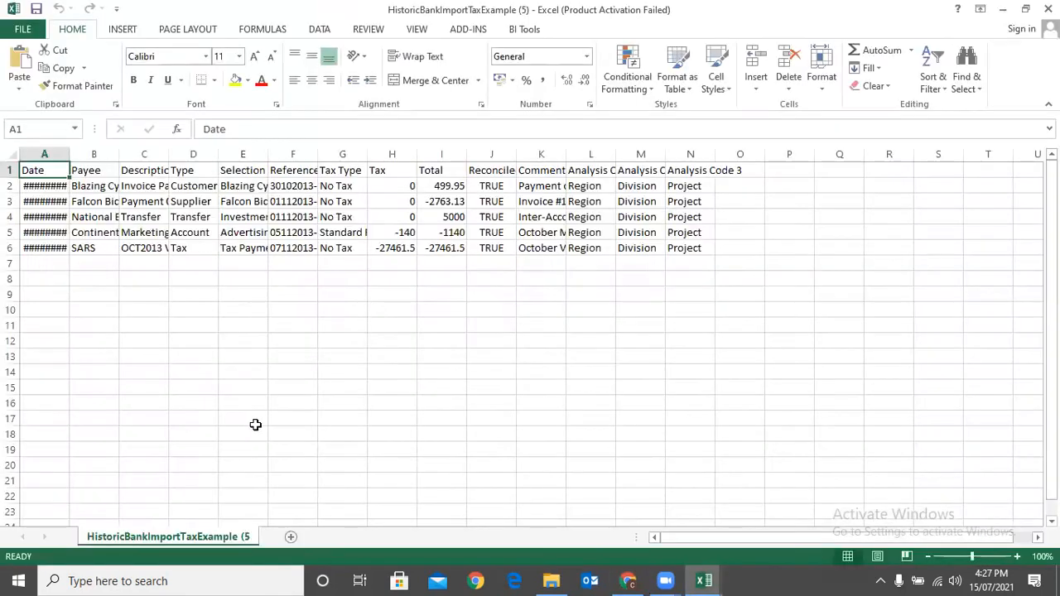
Fit all column widths of the example sheet to their contents and examine the historic import columns
left_click(7, 154)
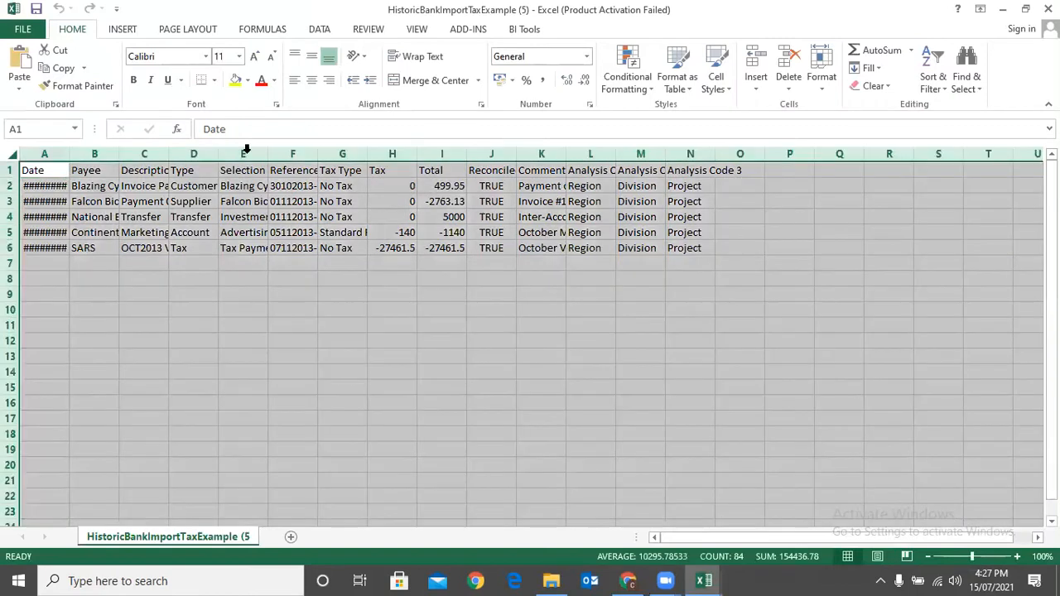
double_click(711, 157)
left_click(520, 296)
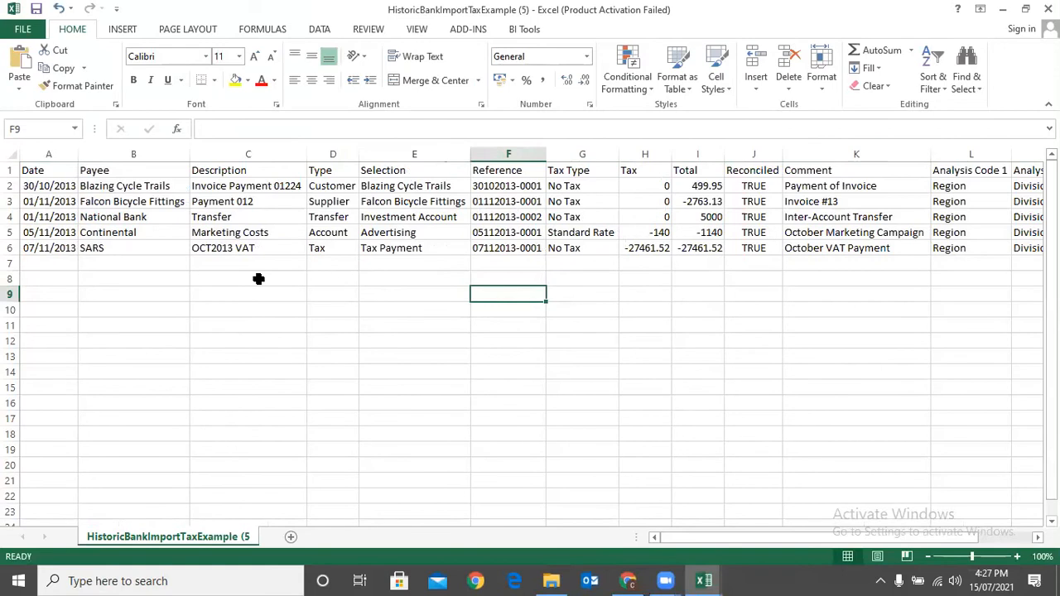
left_click(362, 334)
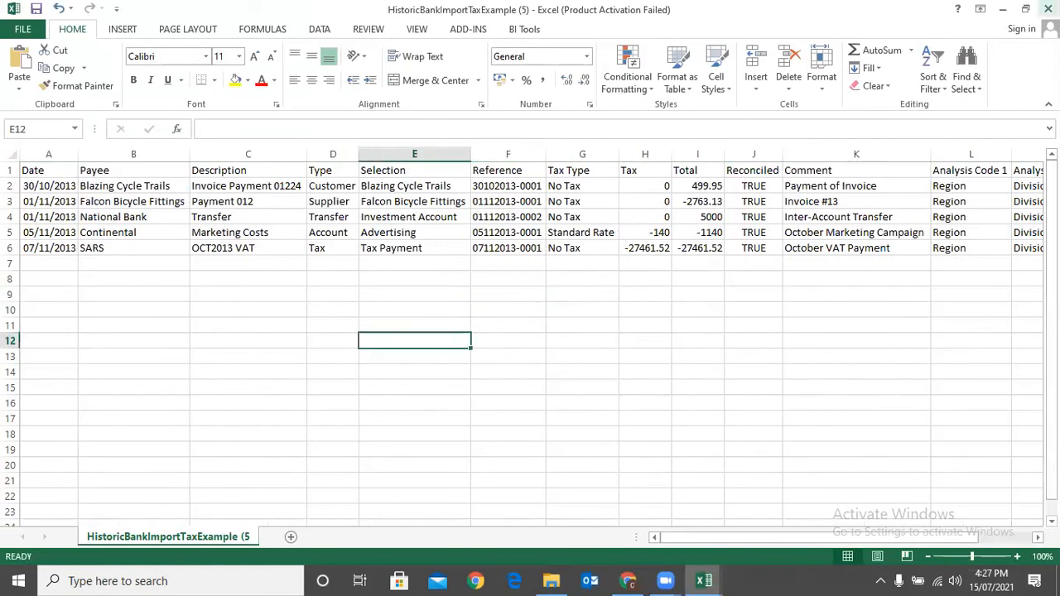
Close the example file without saving, switch back to the Banking page in Chrome and close the import help
left_click(1045, 10)
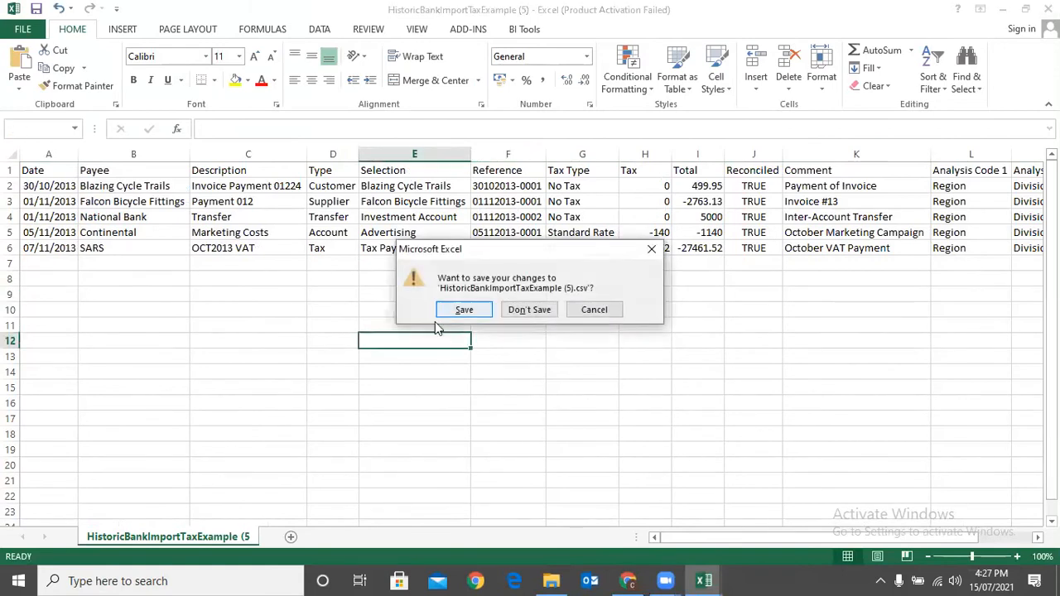
left_click(526, 307)
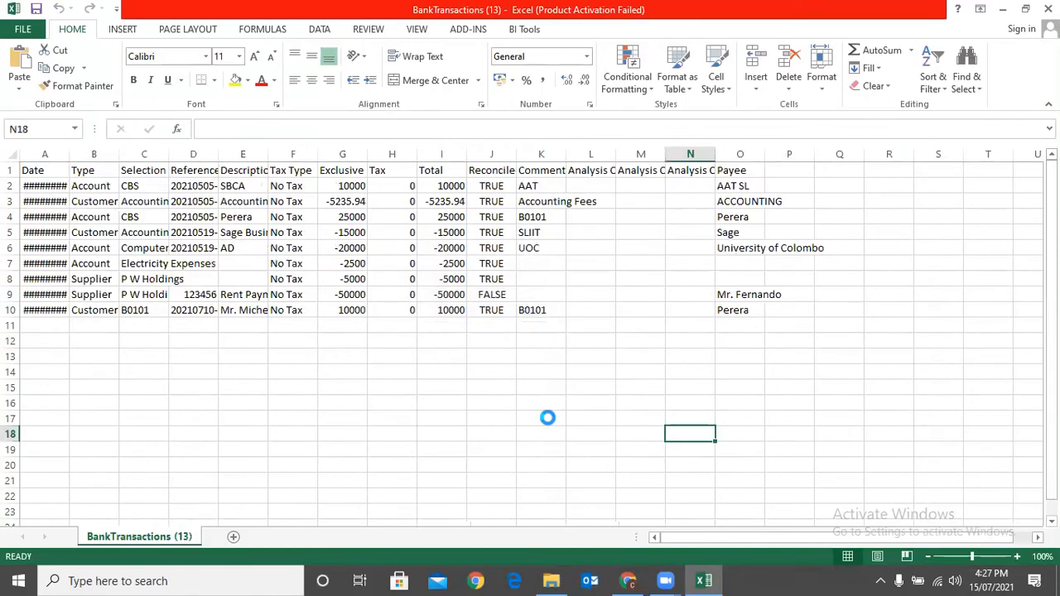
left_click(628, 580)
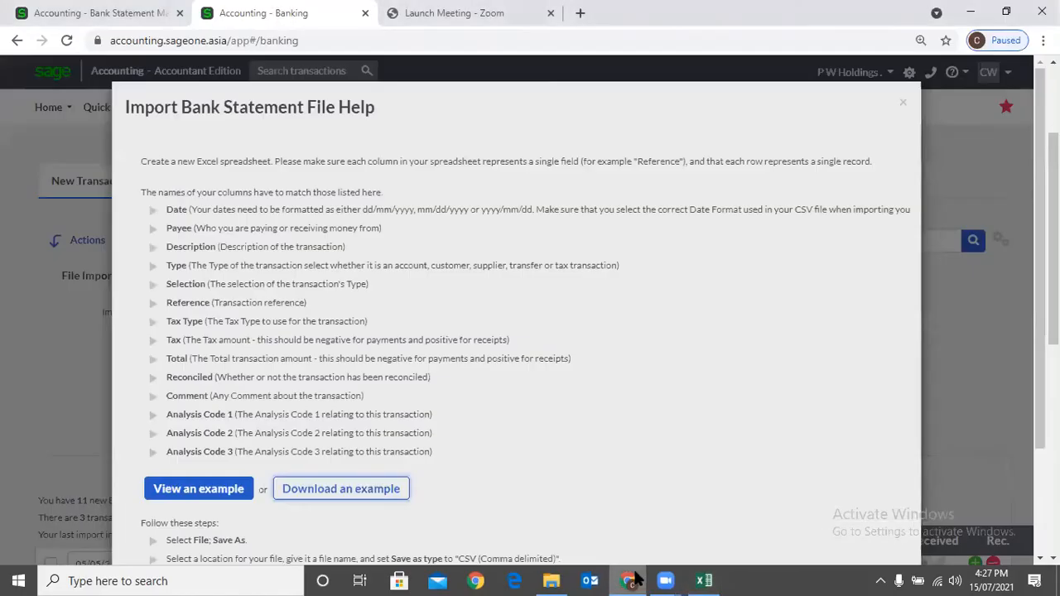
left_click(903, 103)
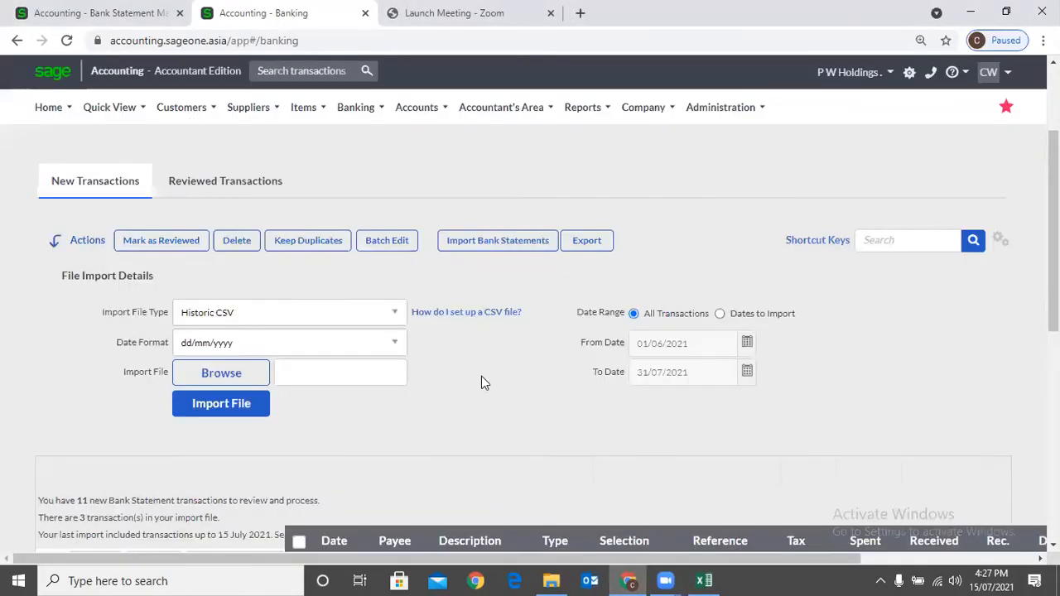
Set the import date range to Dates to Import and review the new transactions of the SAMPATH (RS) account
scroll(439, 406, "down", 2)
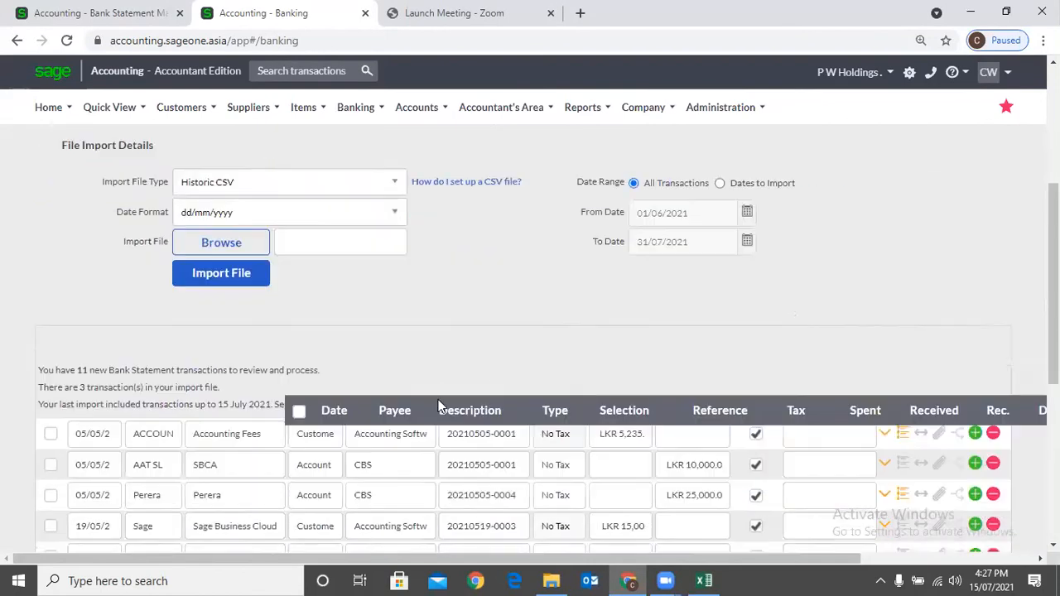
scroll(473, 410, "up", 2)
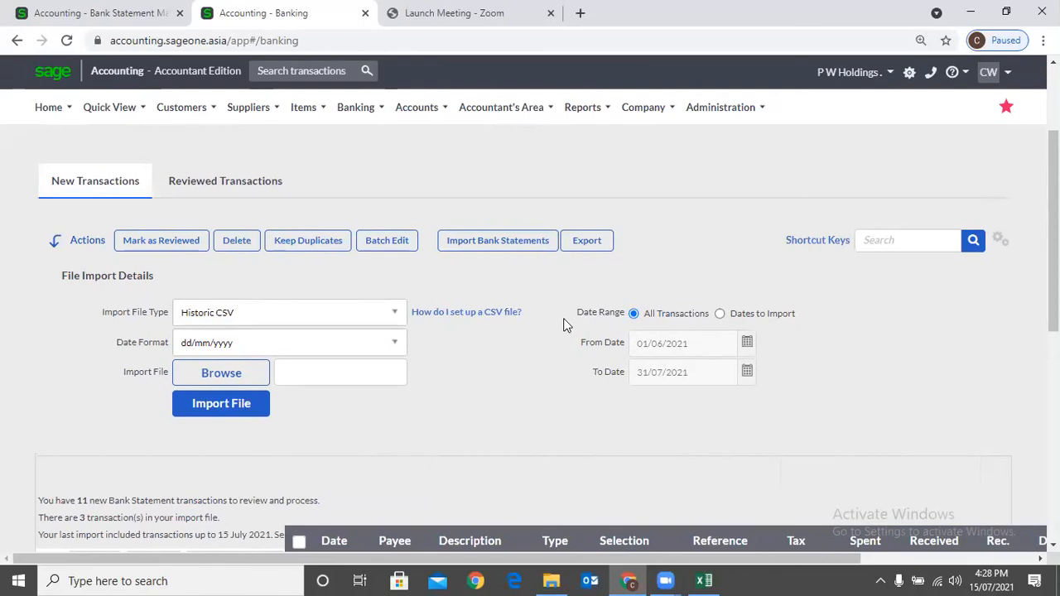
left_click(719, 315)
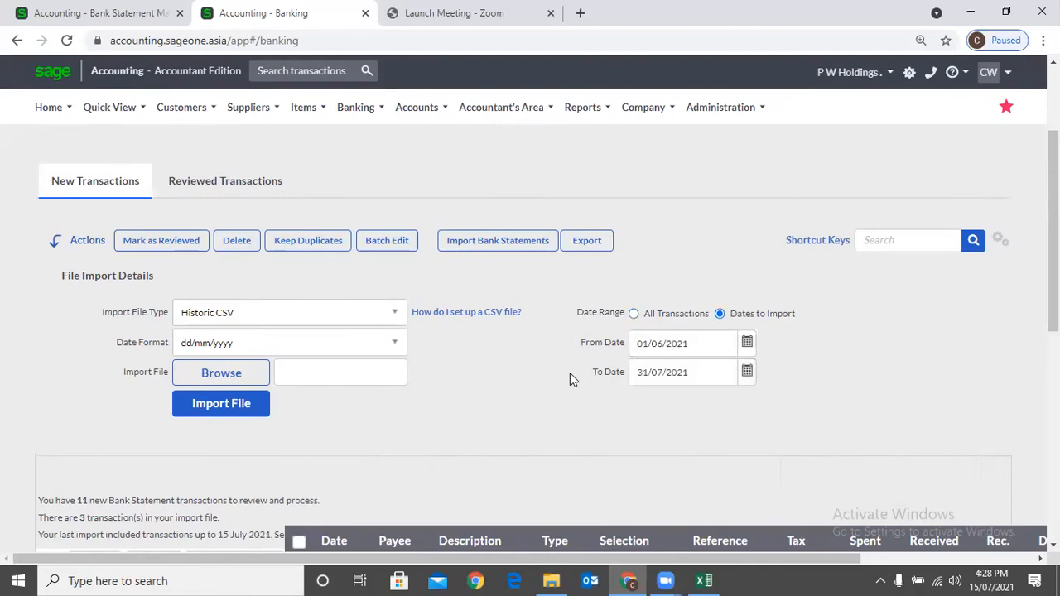
scroll(570, 377, "down", 3)
scroll(569, 384, "up", 2)
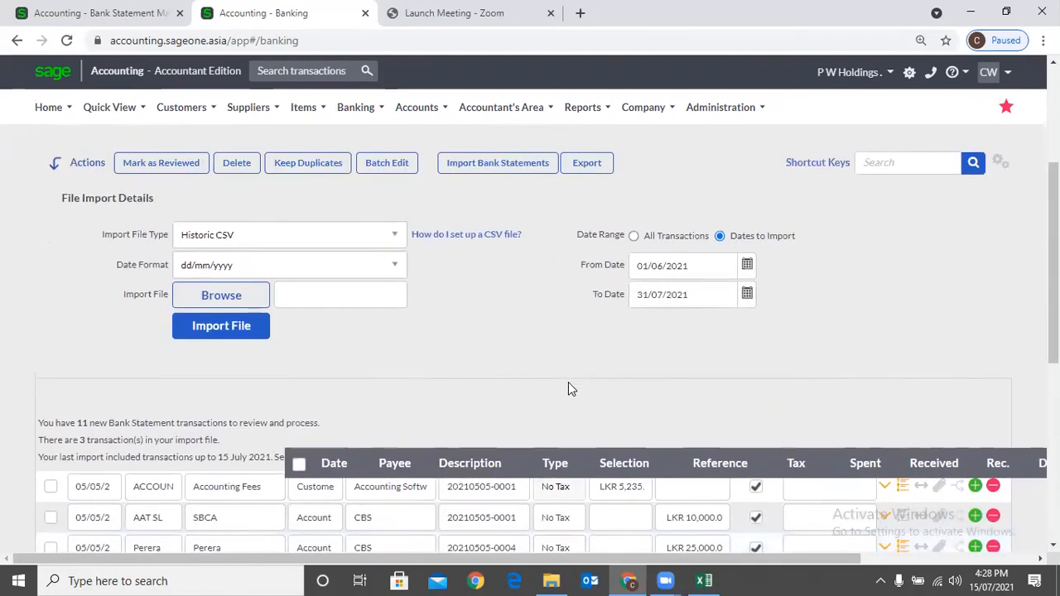
scroll(569, 388, "down", 5)
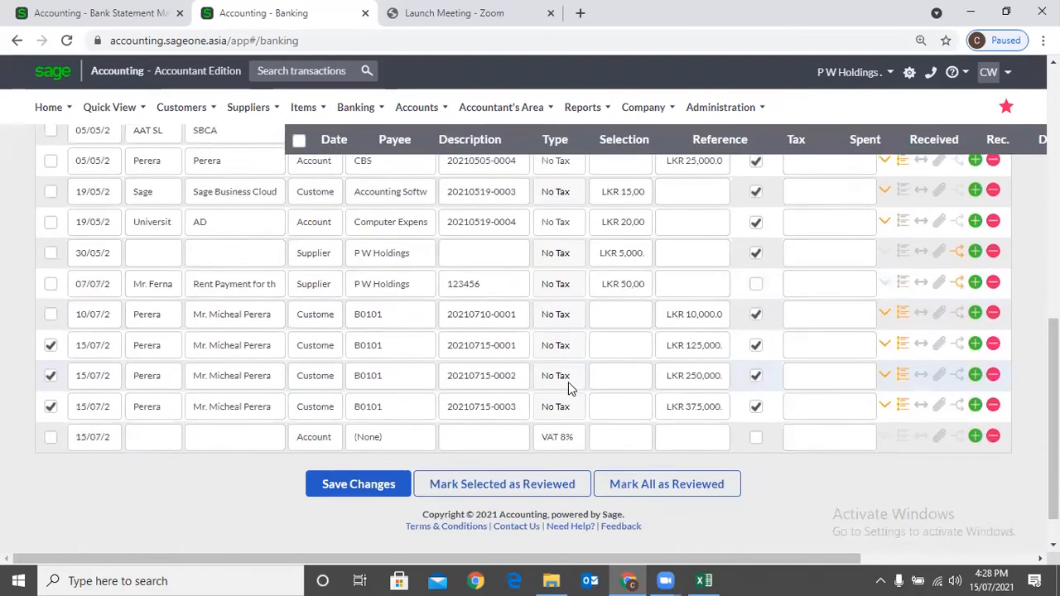
scroll(569, 388, "up", 3)
scroll(568, 384, "up", 4)
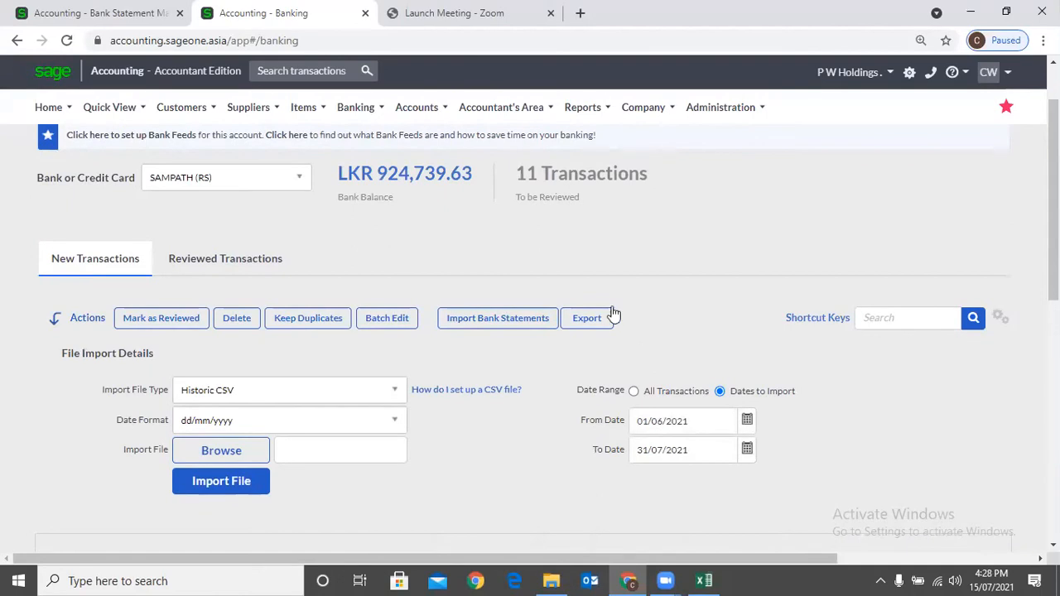
scroll(610, 313, "up", 1)
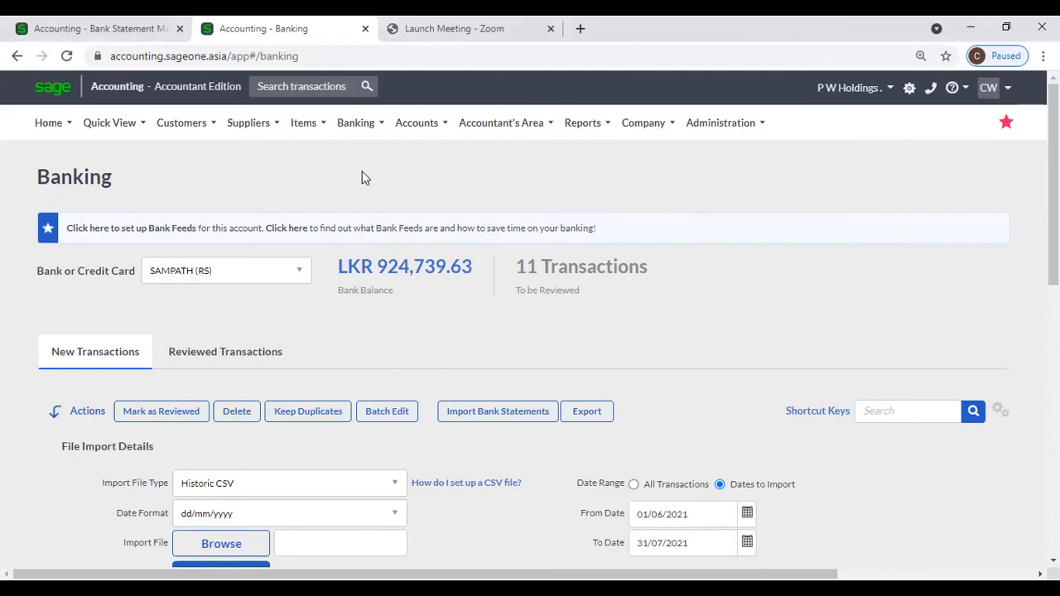
Open the List of Accounts and look through the accounts on its first page
mouse_move(410, 130)
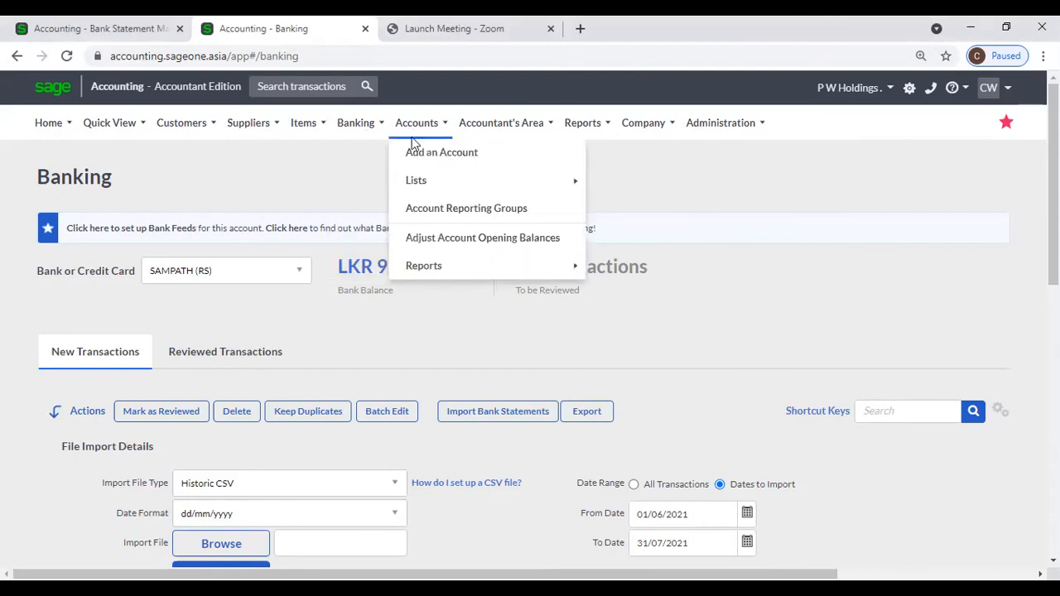
mouse_move(426, 197)
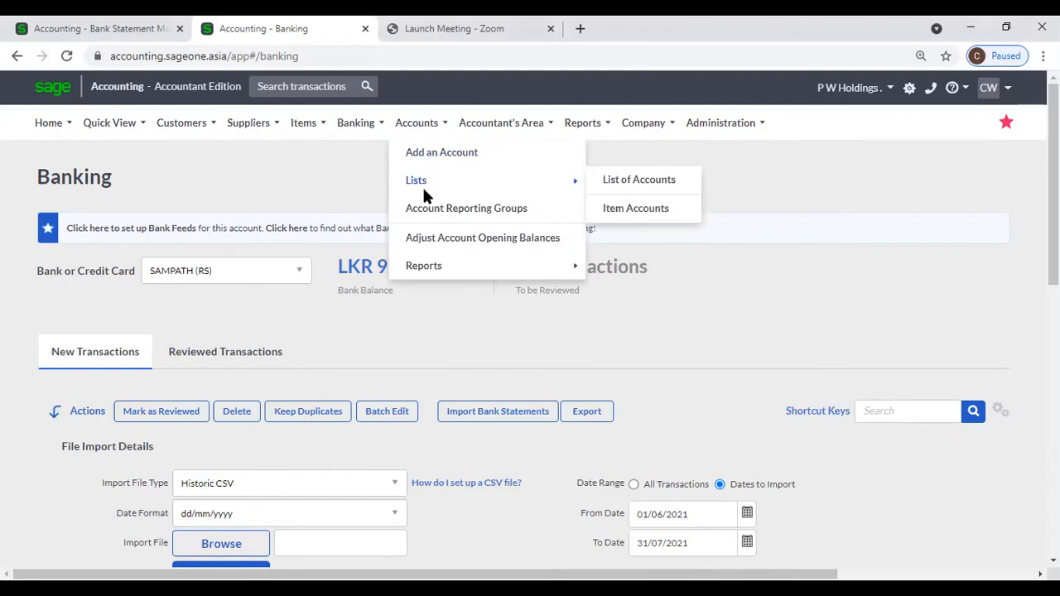
left_click(642, 177)
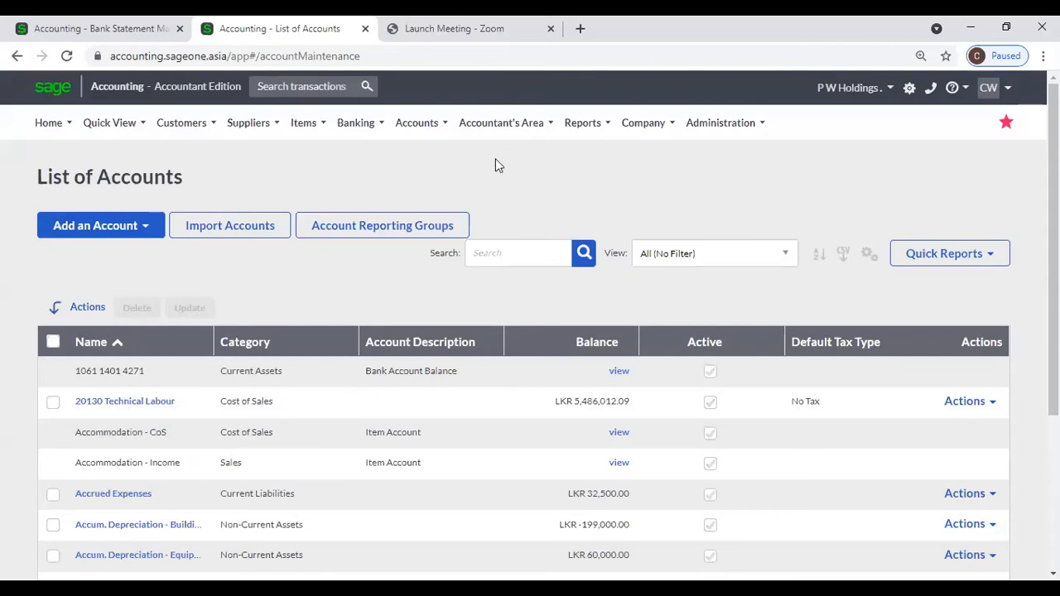
left_click(438, 128)
mouse_move(445, 177)
scroll(146, 377, "down", 3)
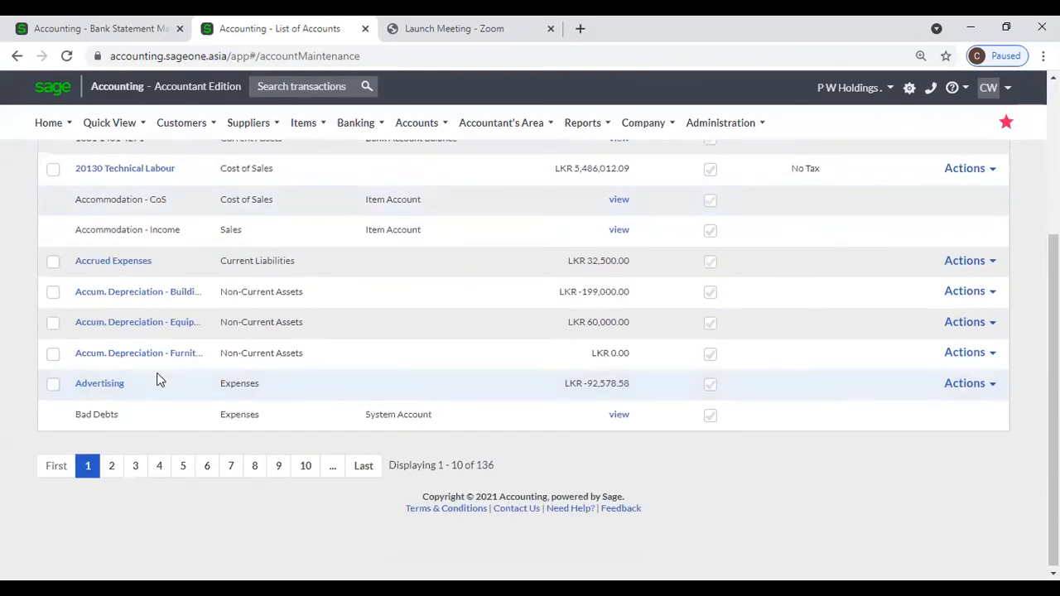
Select the Accum. Depreciation - Furnit... account to check the delete and update actions, and clear the selection again
scroll(160, 380, "up", 1)
scroll(160, 379, "up", 1)
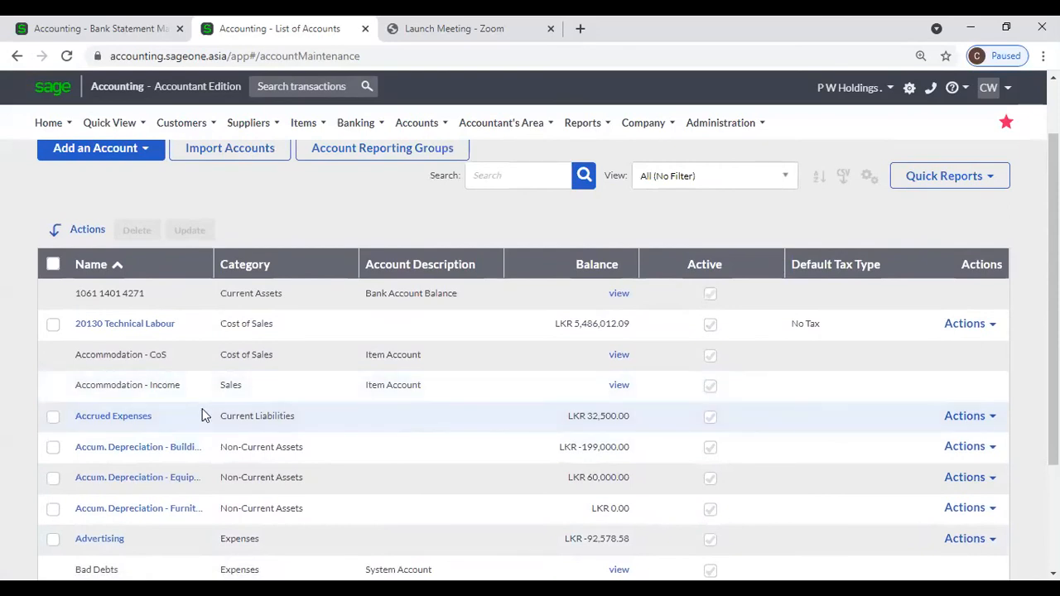
scroll(202, 415, "down", 1)
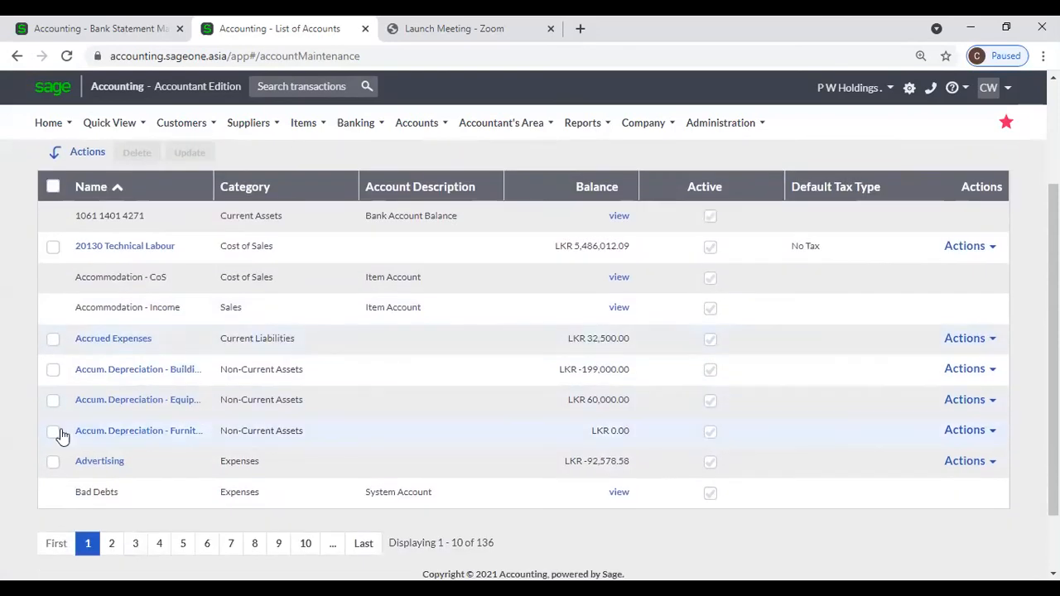
left_click(53, 433)
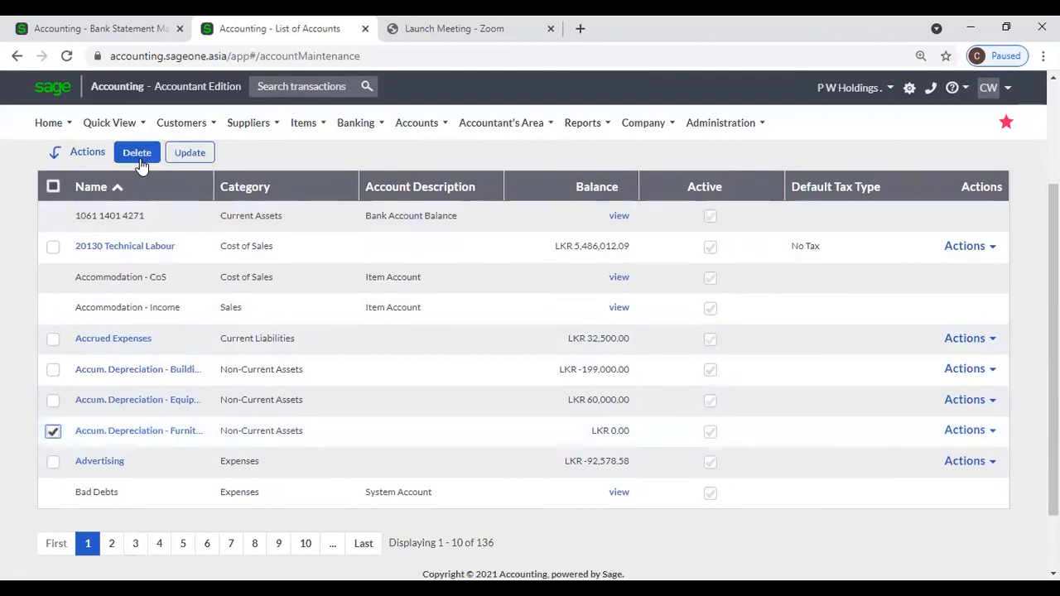
left_click(53, 432)
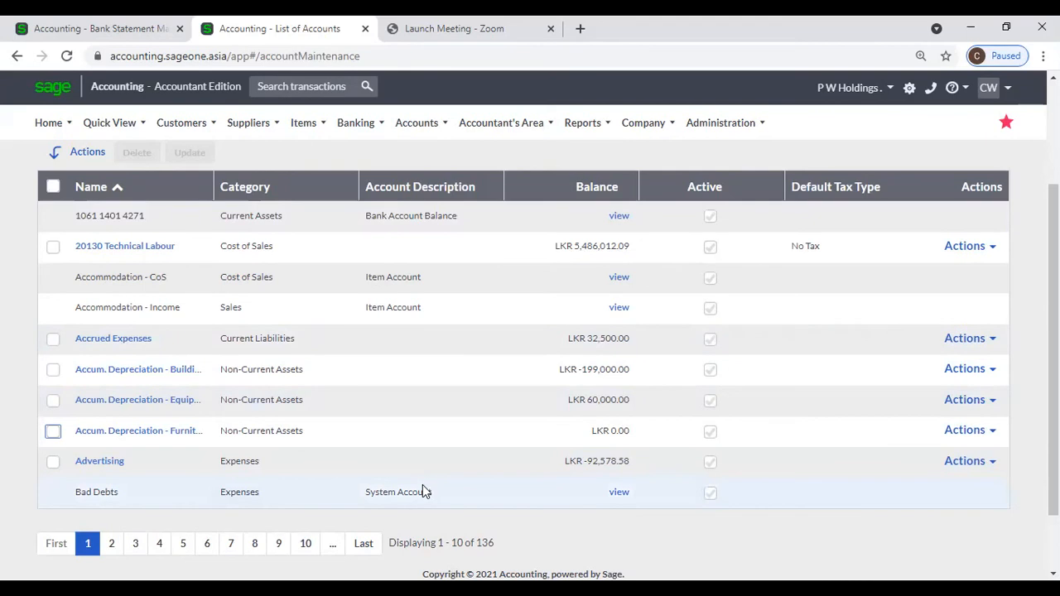
Go to page 2 of the accounts and sort the list by Account Description in descending order
scroll(430, 489, "down", 1)
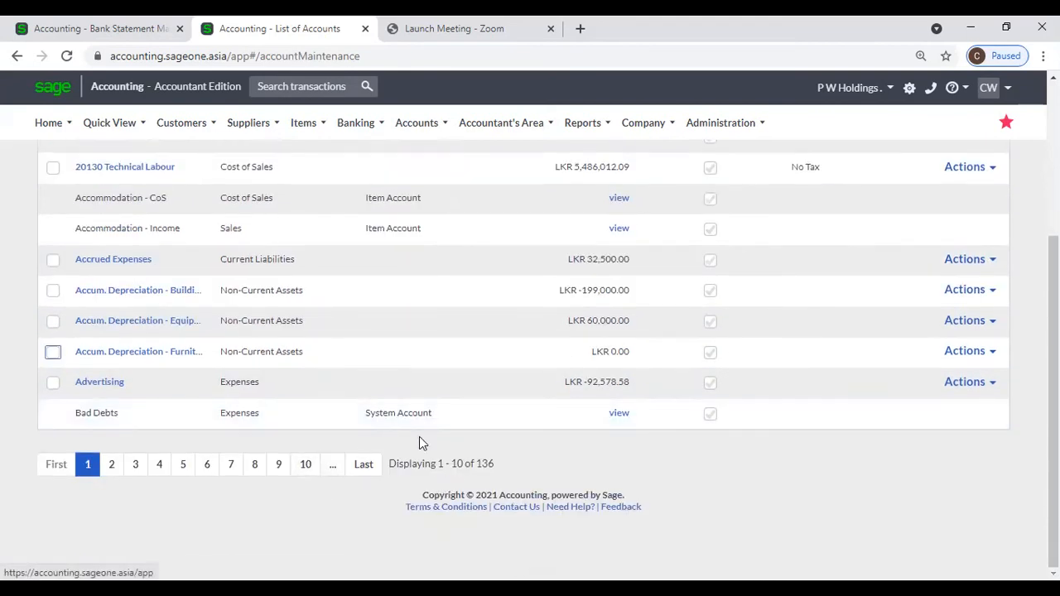
left_click(110, 470)
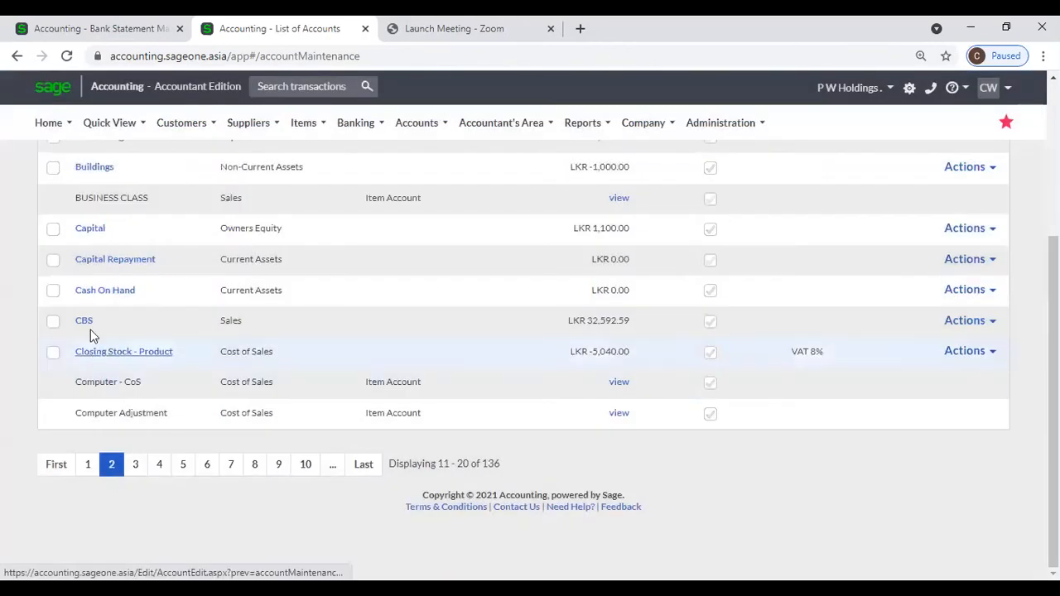
scroll(110, 295, "up", 1)
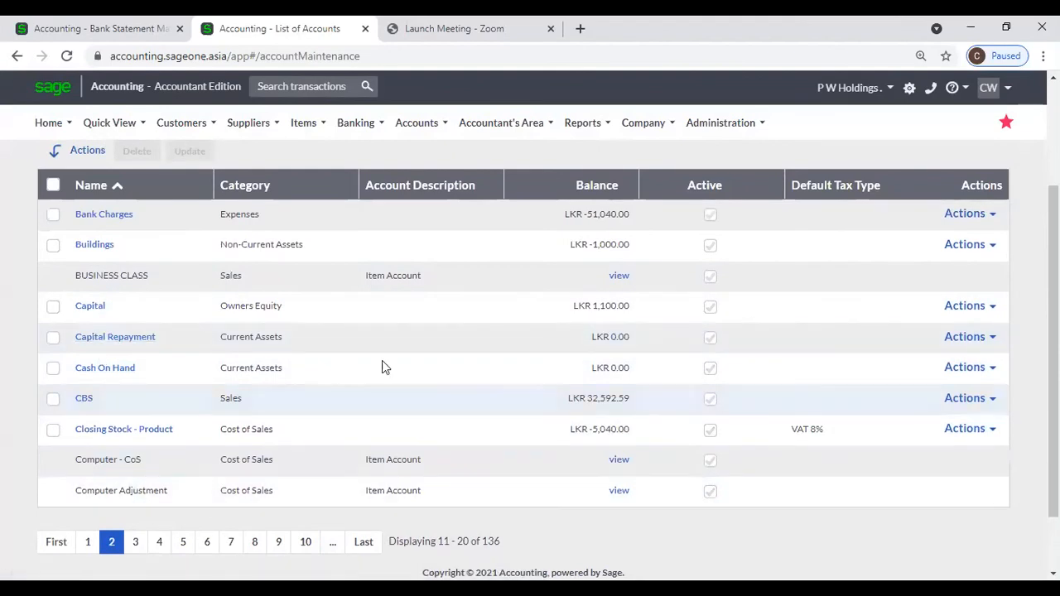
left_click(412, 188)
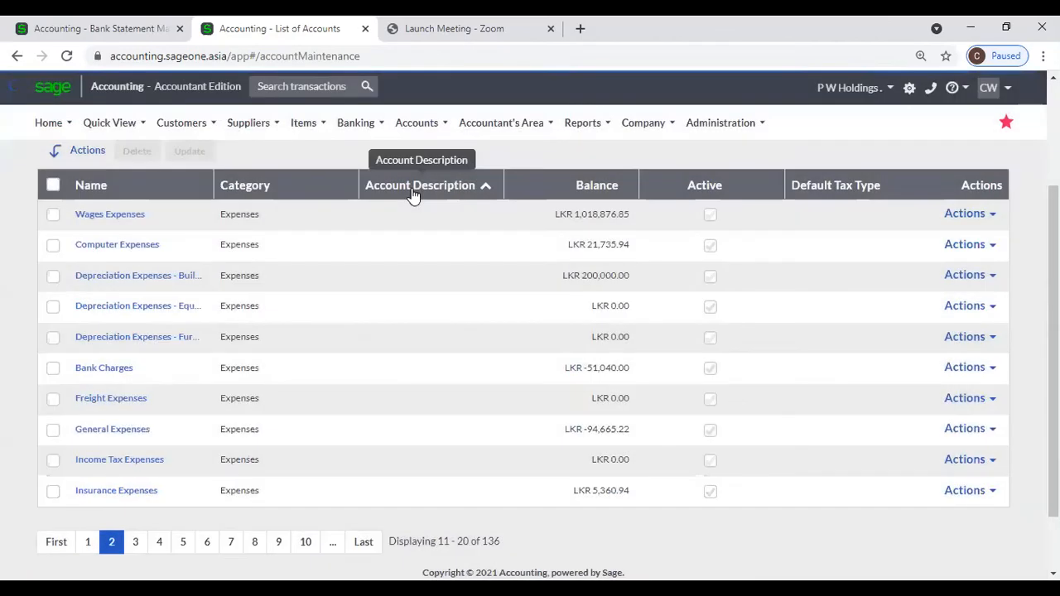
left_click(411, 188)
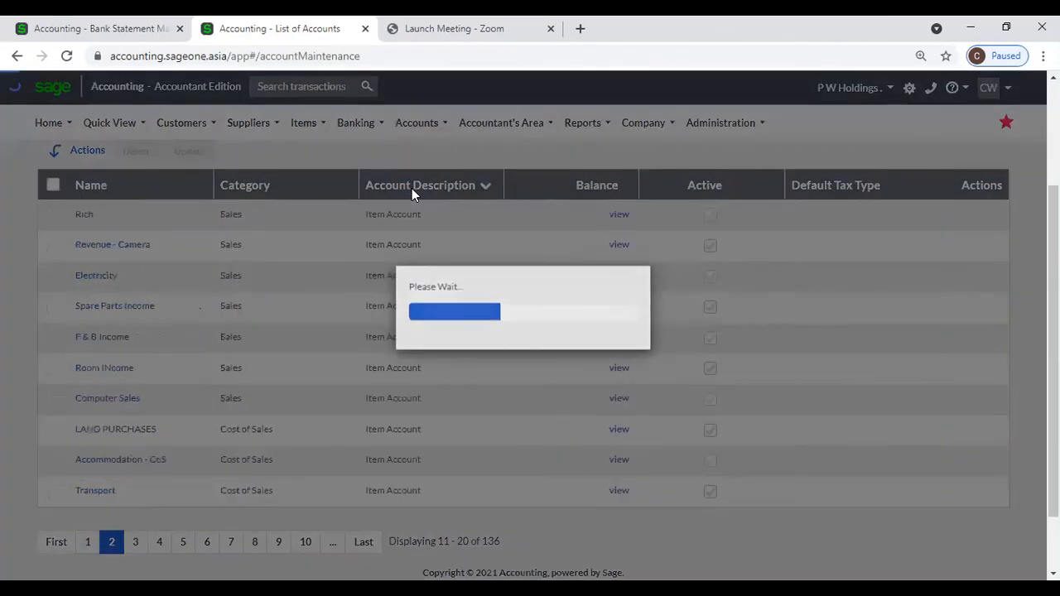
scroll(409, 309, "down", 2)
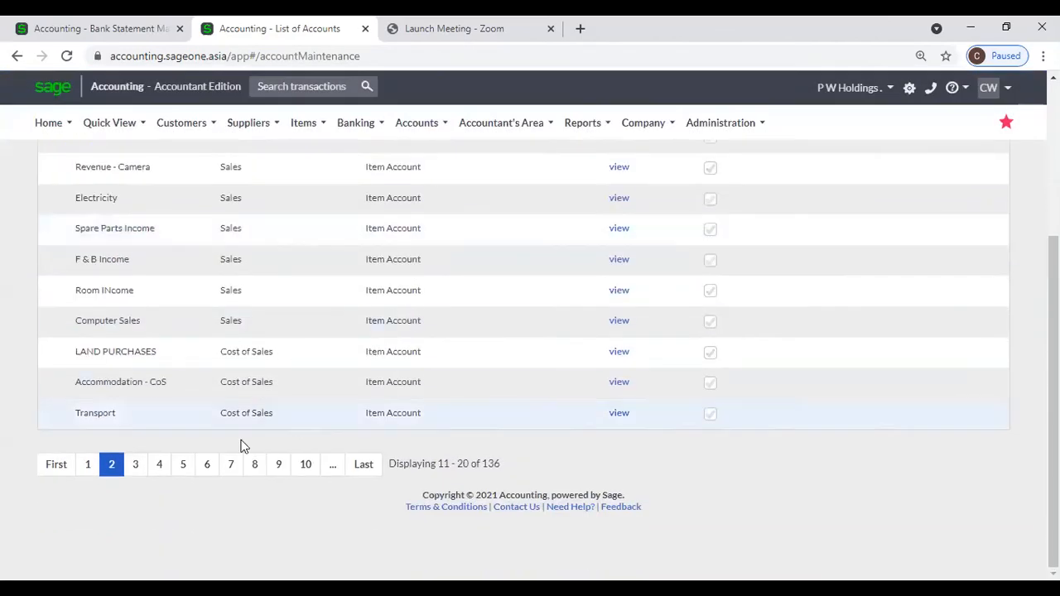
Look through pages 3 and 1 and the last page of the accounts sorted by description
left_click(139, 468)
left_click(87, 465)
scroll(368, 370, "up", 3)
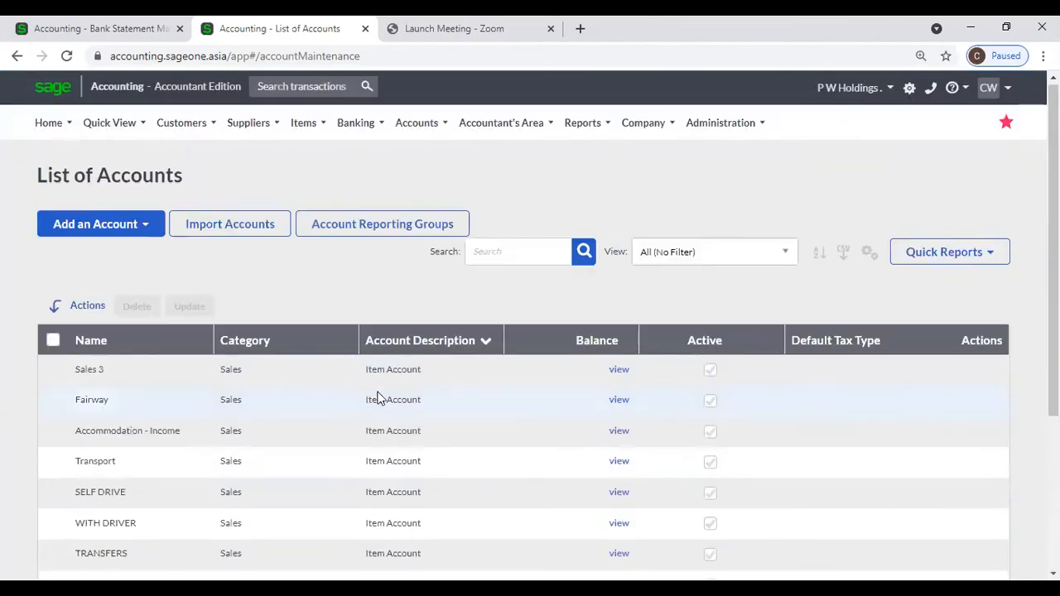
scroll(378, 398, "down", 3)
scroll(378, 398, "down", 1)
left_click(356, 465)
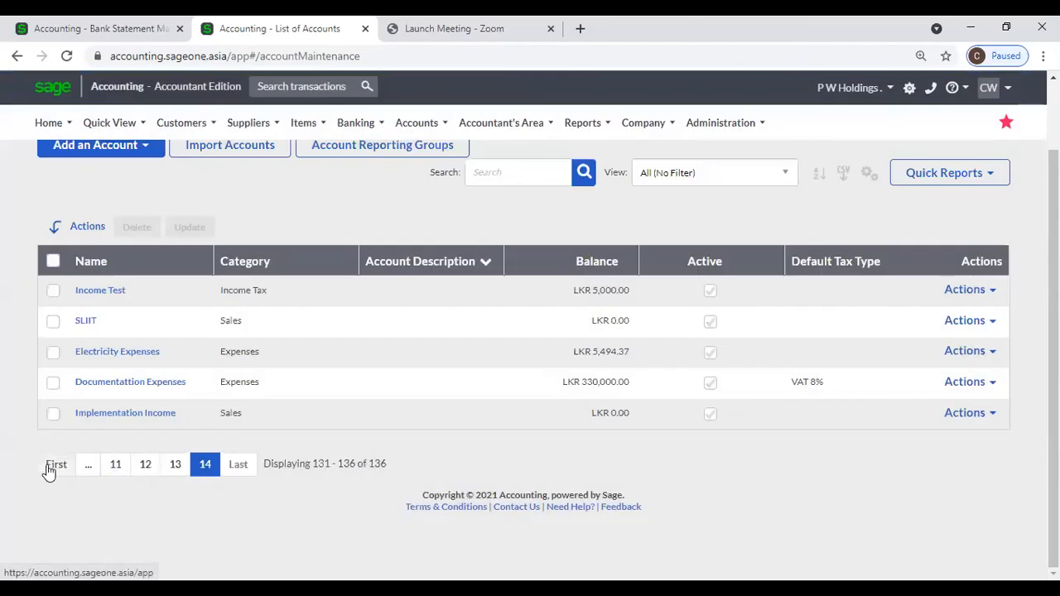
Sort the accounts by Name in ascending order and return to the first page of the list
left_click(108, 263)
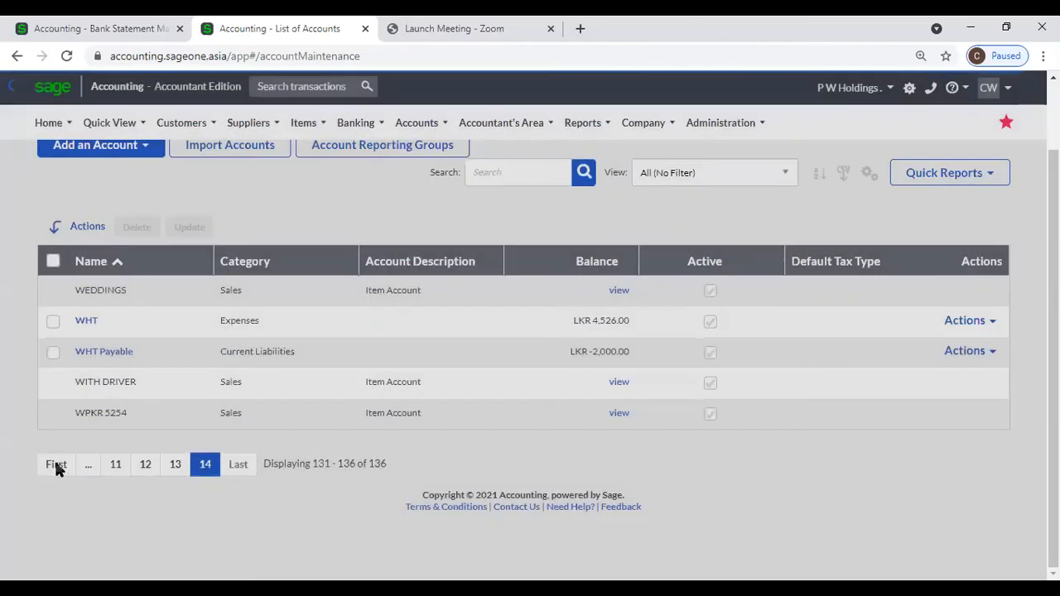
left_click(56, 464)
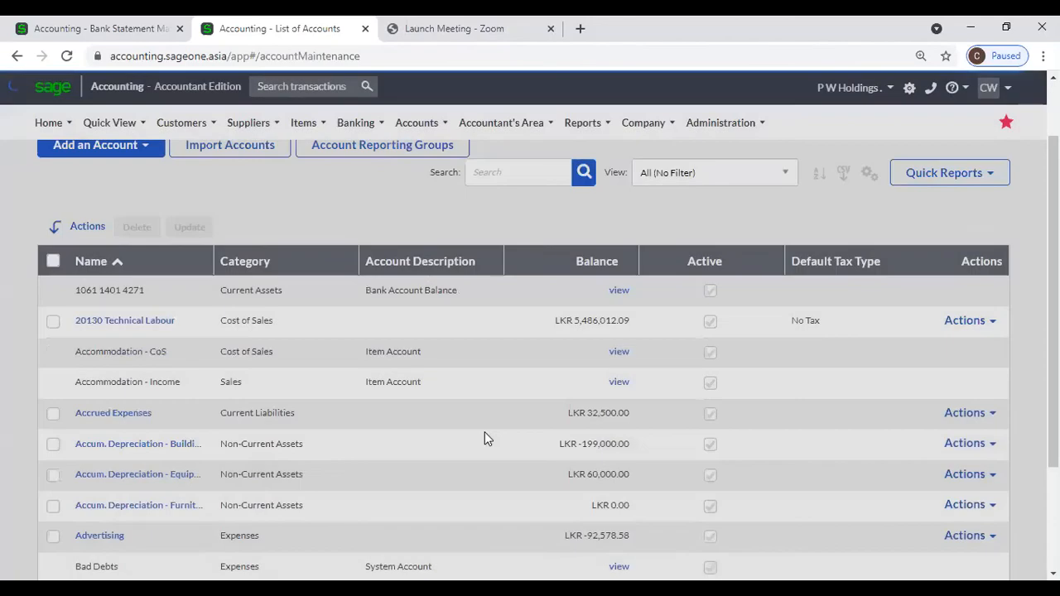
scroll(485, 432, "down", 2)
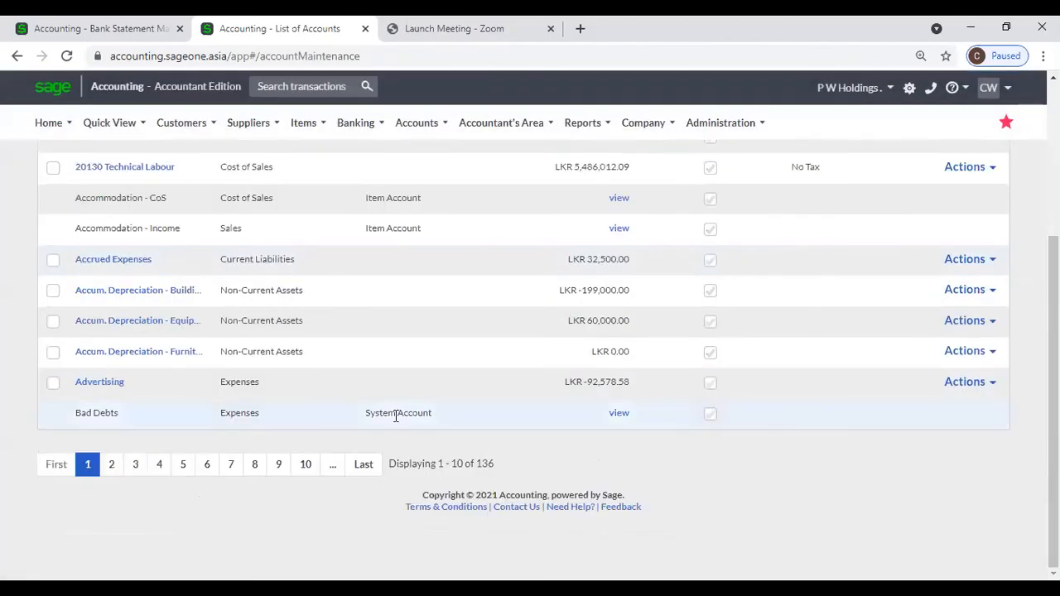
scroll(396, 416, "up", 3)
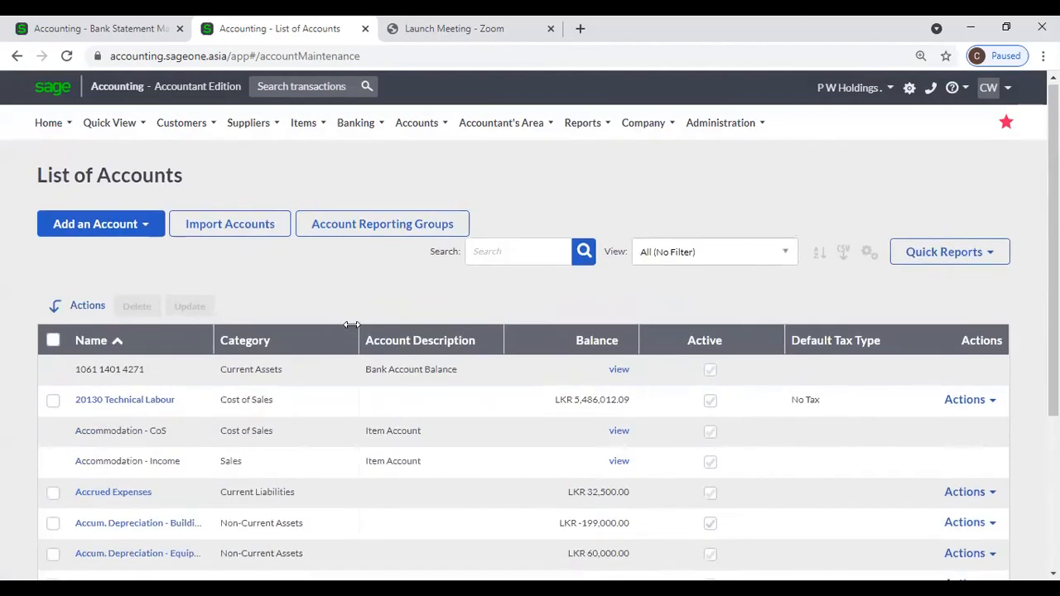
Start adding a regular account and review the available options for its category
left_click(75, 227)
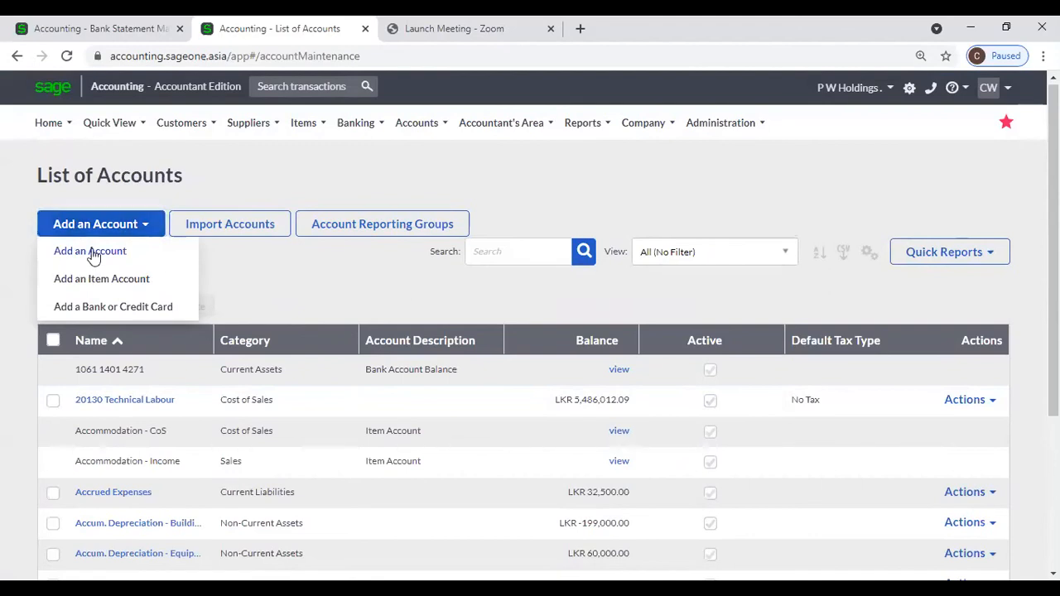
left_click(92, 252)
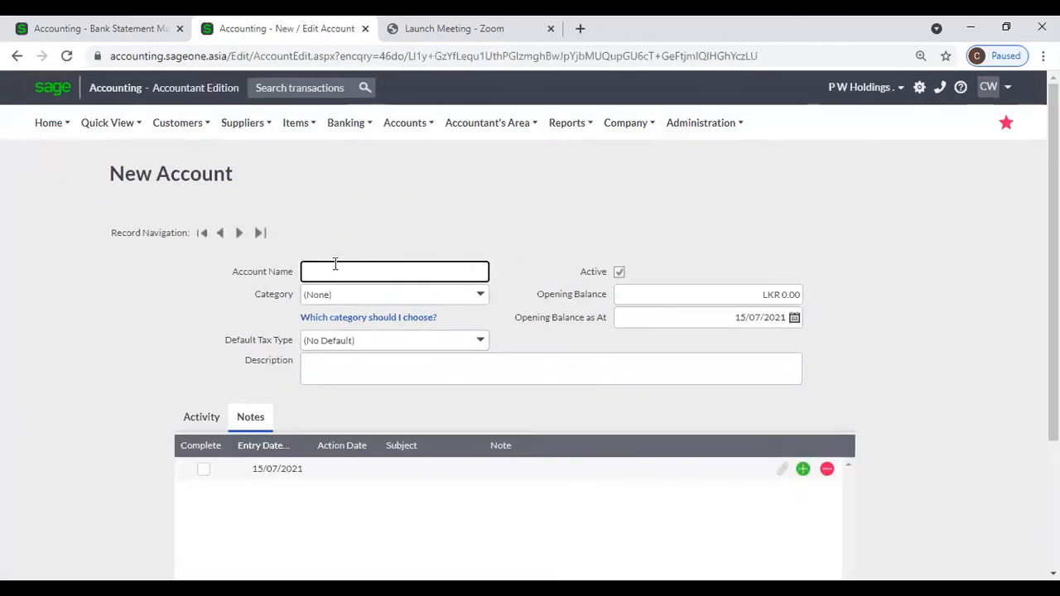
left_click(426, 265)
left_click(427, 228)
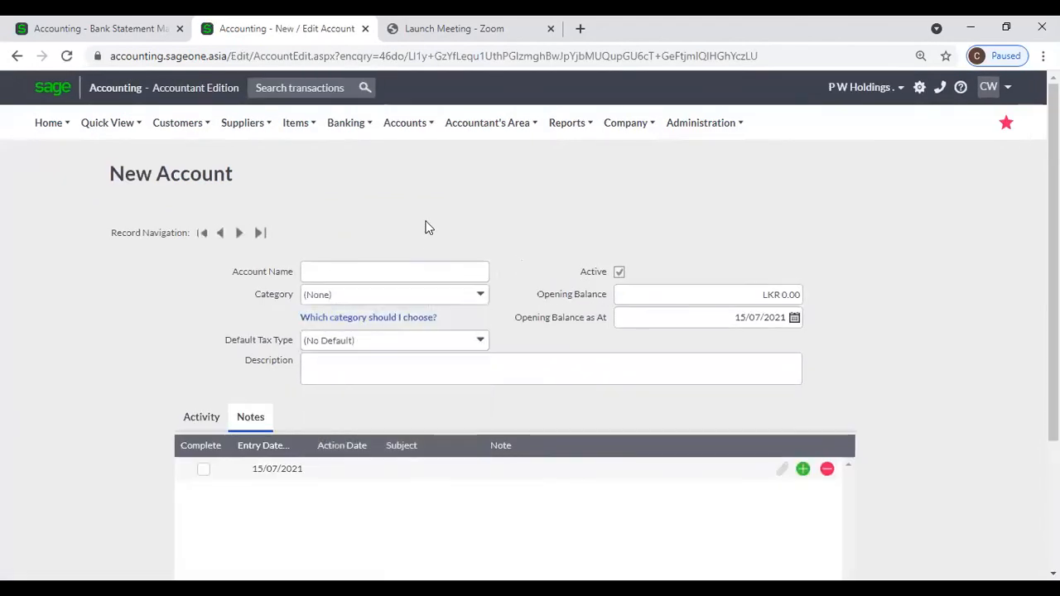
left_click(479, 296)
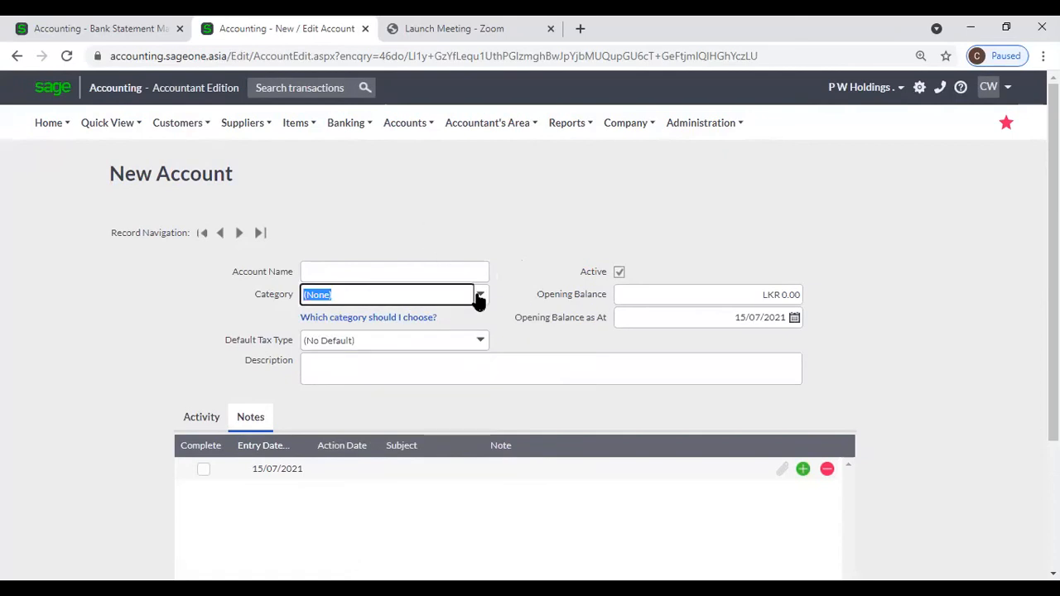
left_click(481, 300)
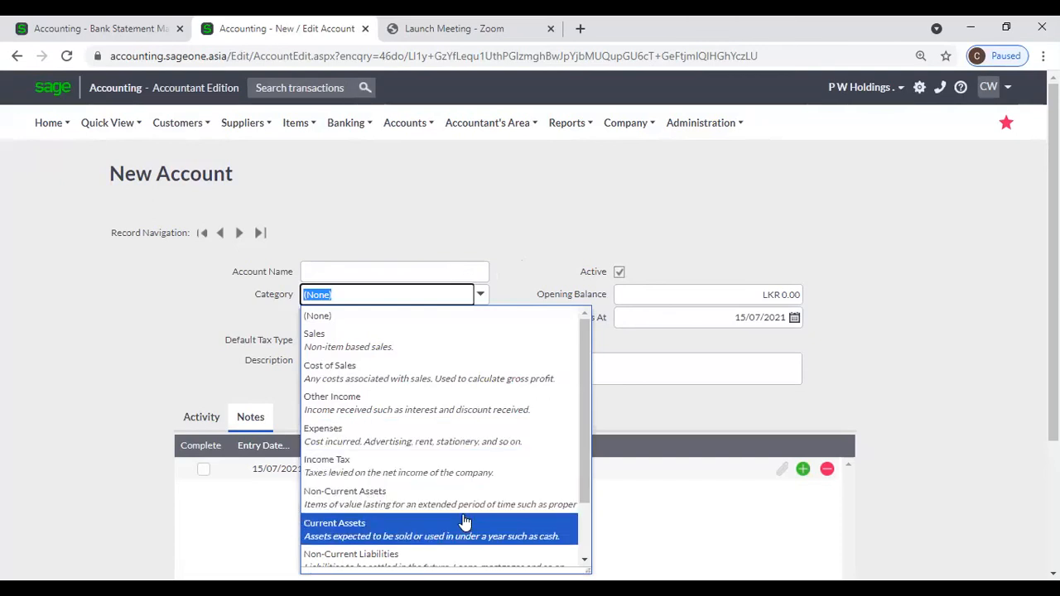
scroll(467, 543, "down", 2)
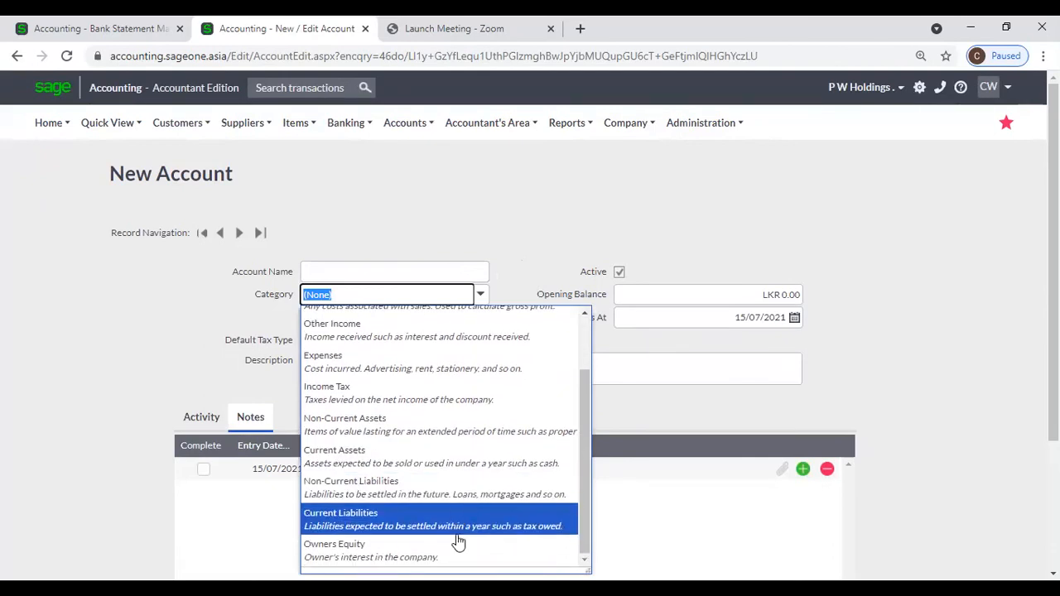
Review the category options available for the new account
left_click(191, 336)
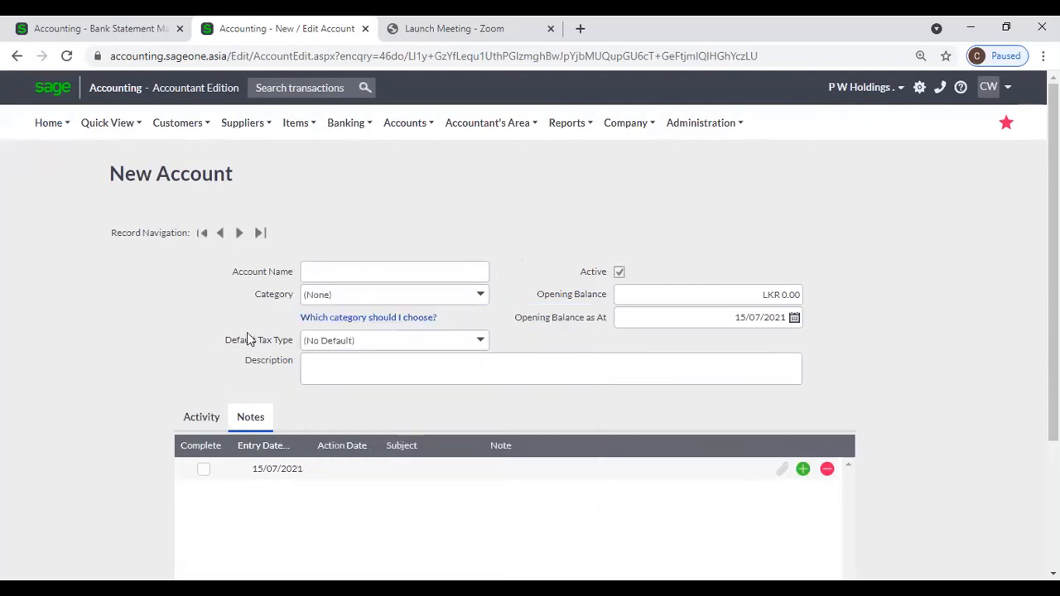
left_click(481, 297)
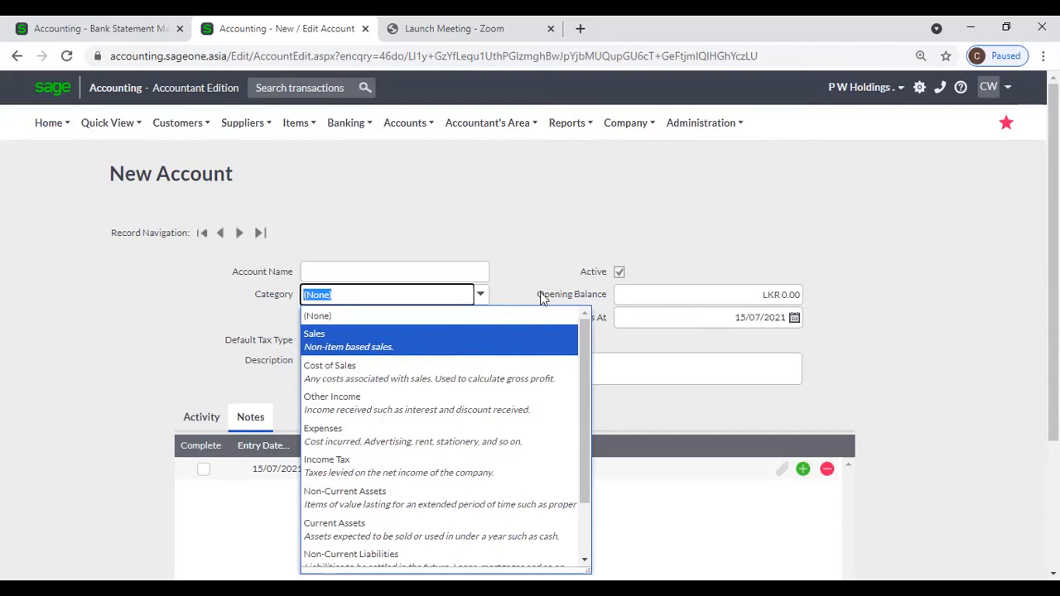
left_click(553, 216)
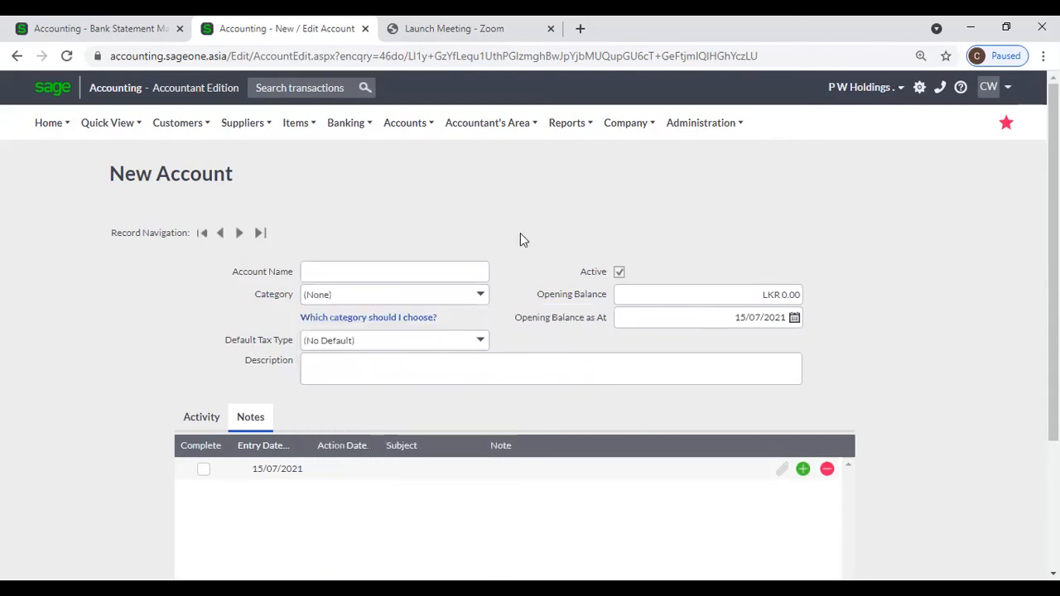
left_click(482, 299)
left_click(498, 266)
left_click(481, 295)
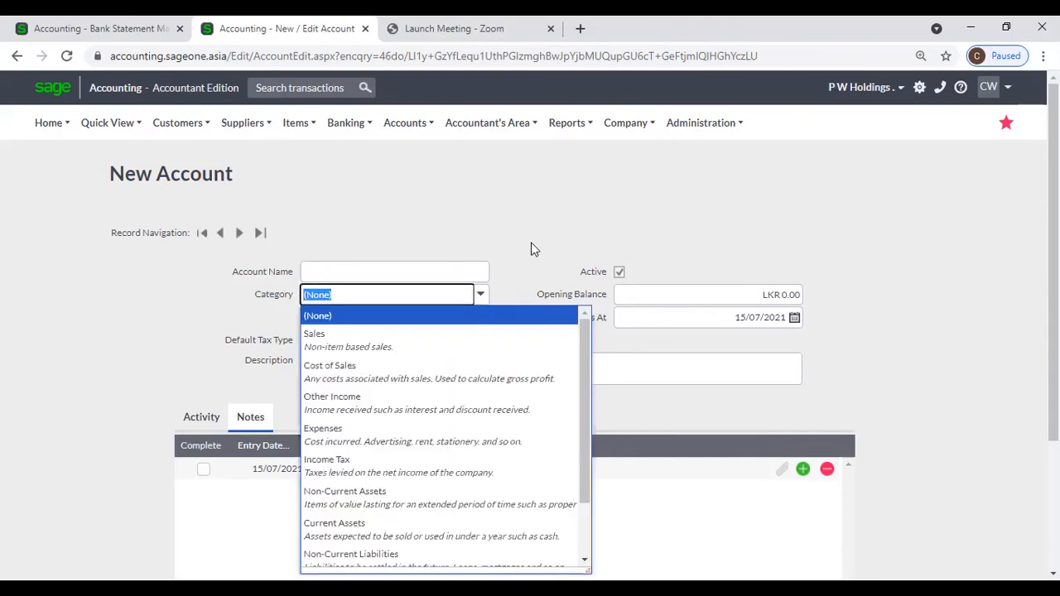
left_click(539, 222)
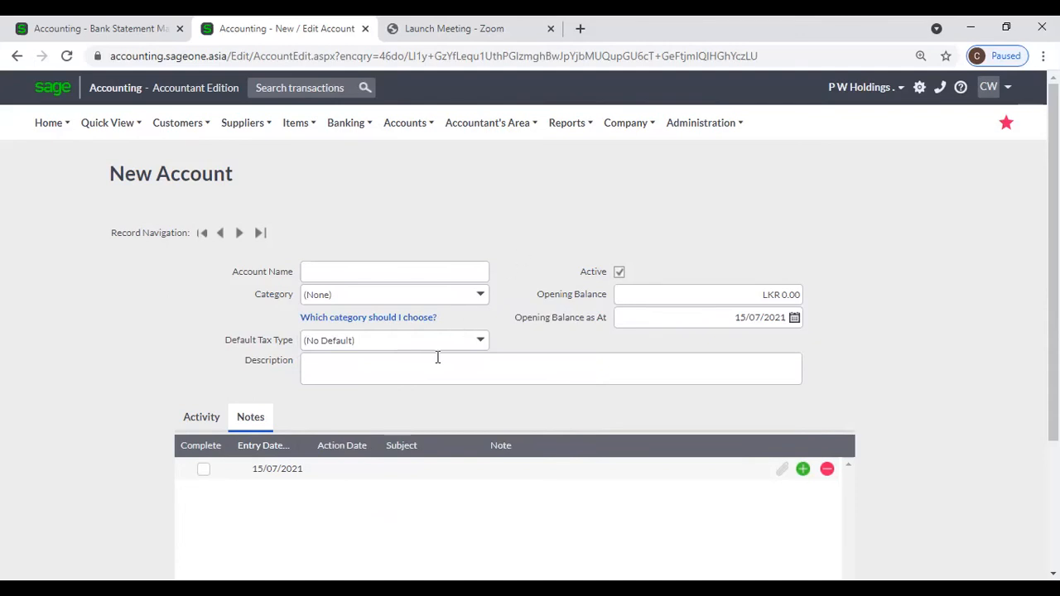
Set the new account's default tax type to VAT 8% (8.00%) and check its opening balance and date fields
left_click(485, 345)
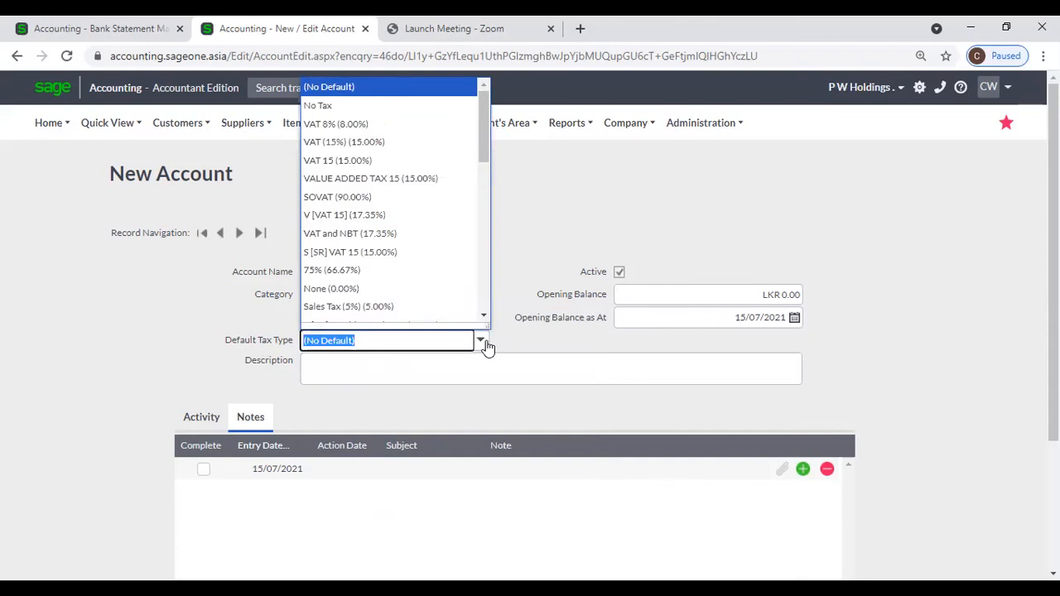
left_click(384, 133)
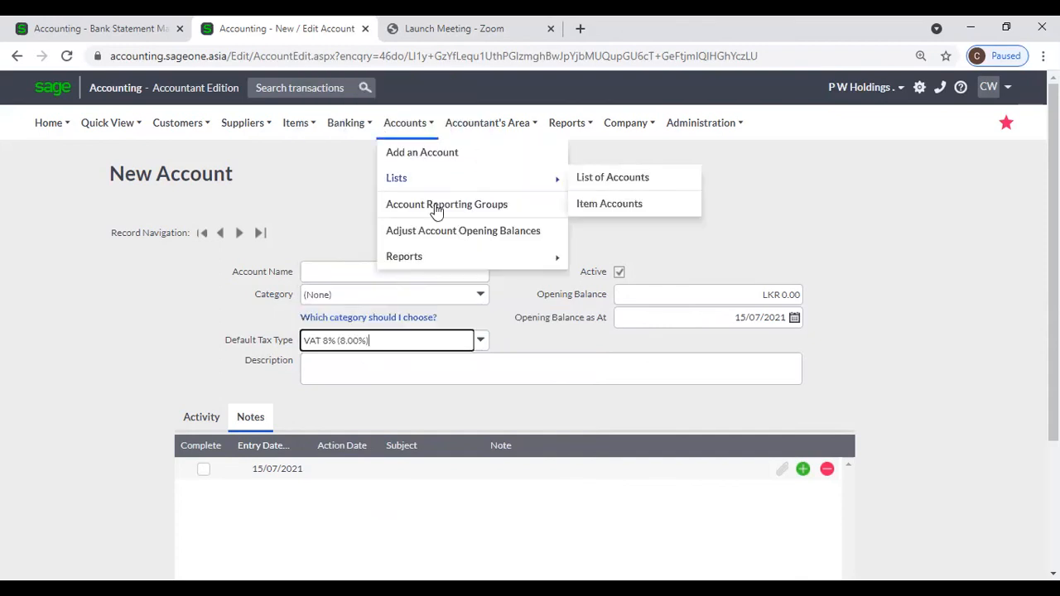
left_click(494, 325)
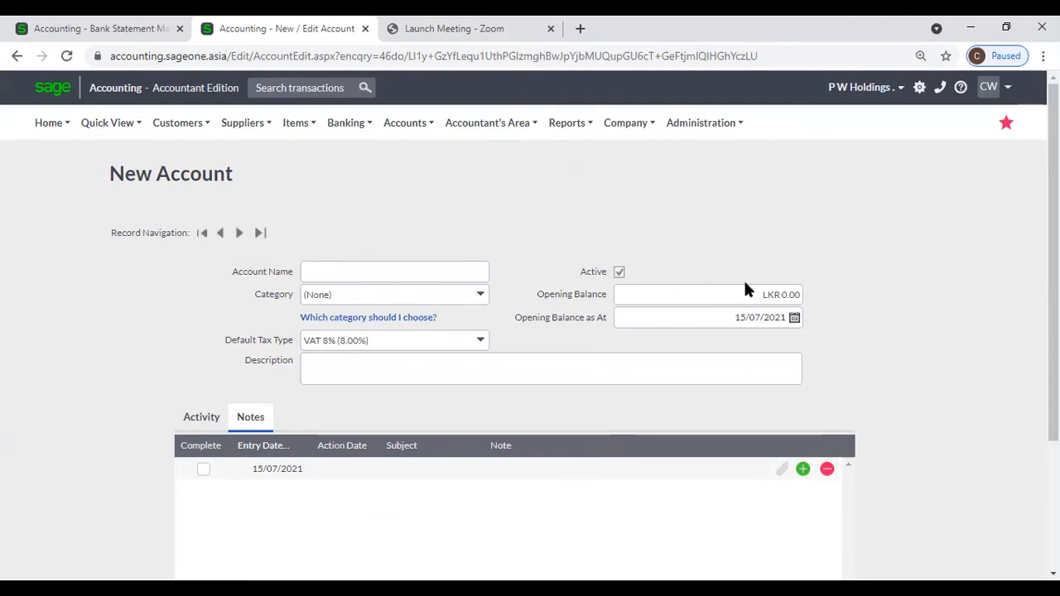
left_click(759, 297)
left_click(750, 321)
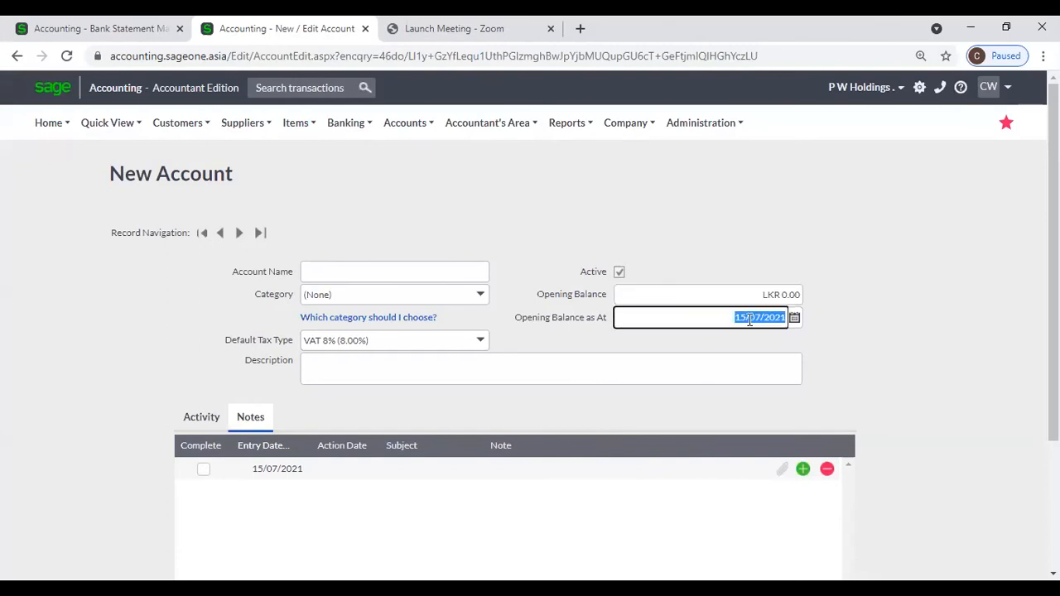
left_click(917, 324)
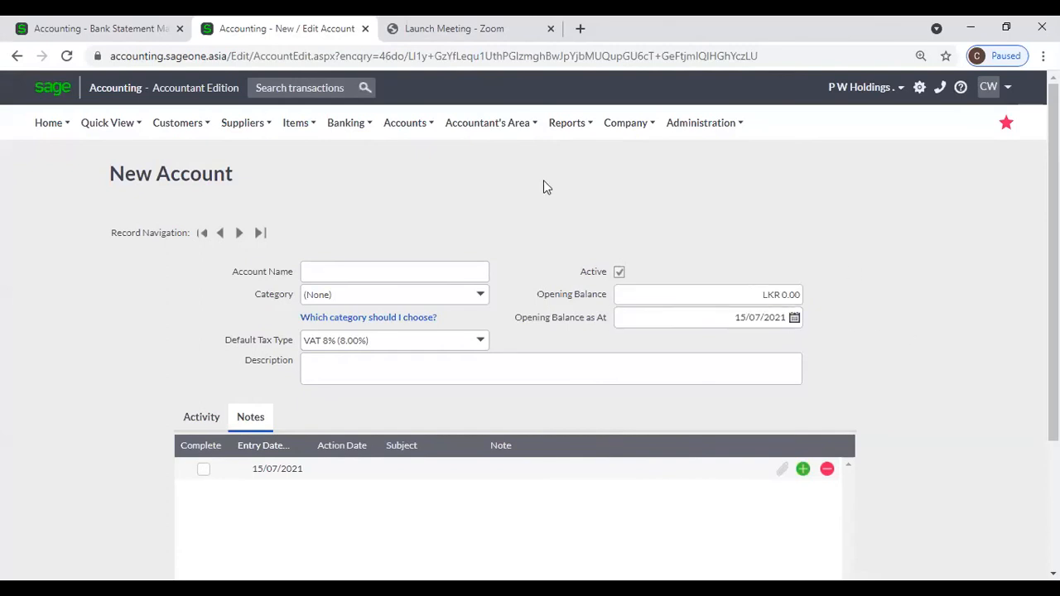
Open the 20130 Technical Labour account from the list of accounts
mouse_move(405, 124)
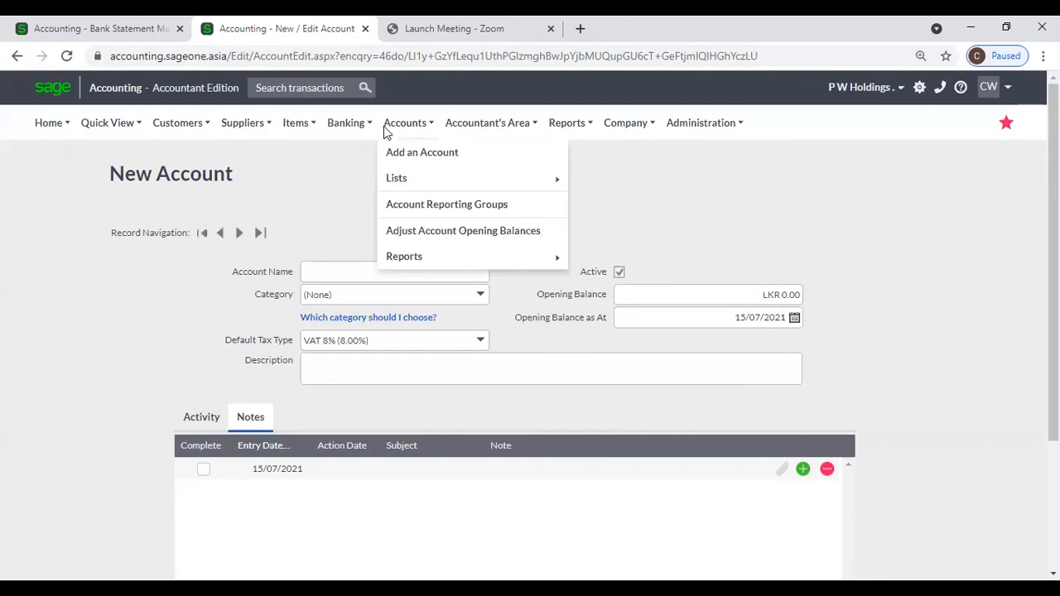
mouse_move(406, 179)
left_click(600, 179)
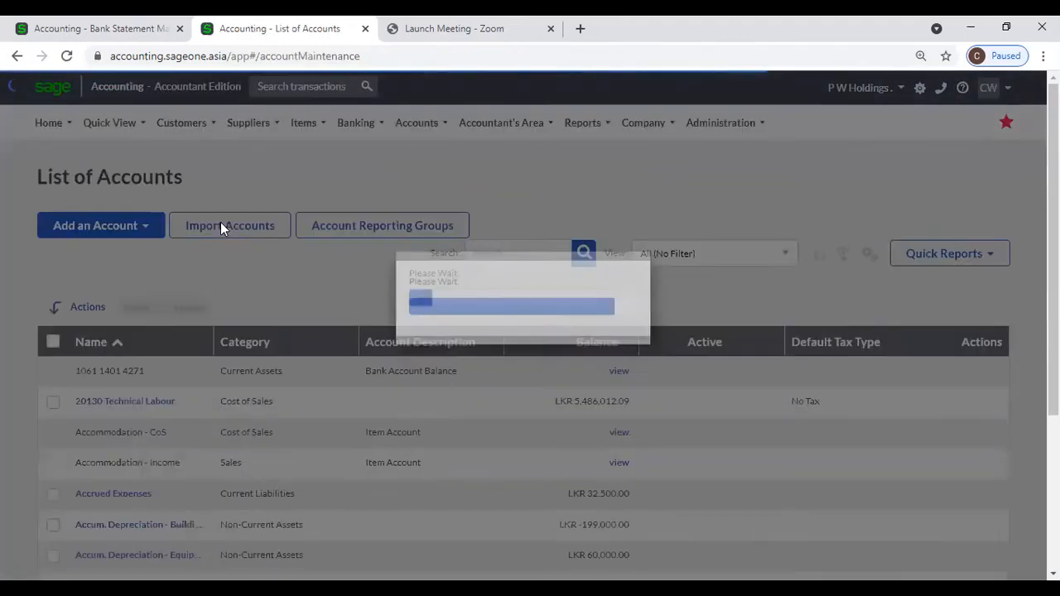
scroll(221, 223, "down", 1)
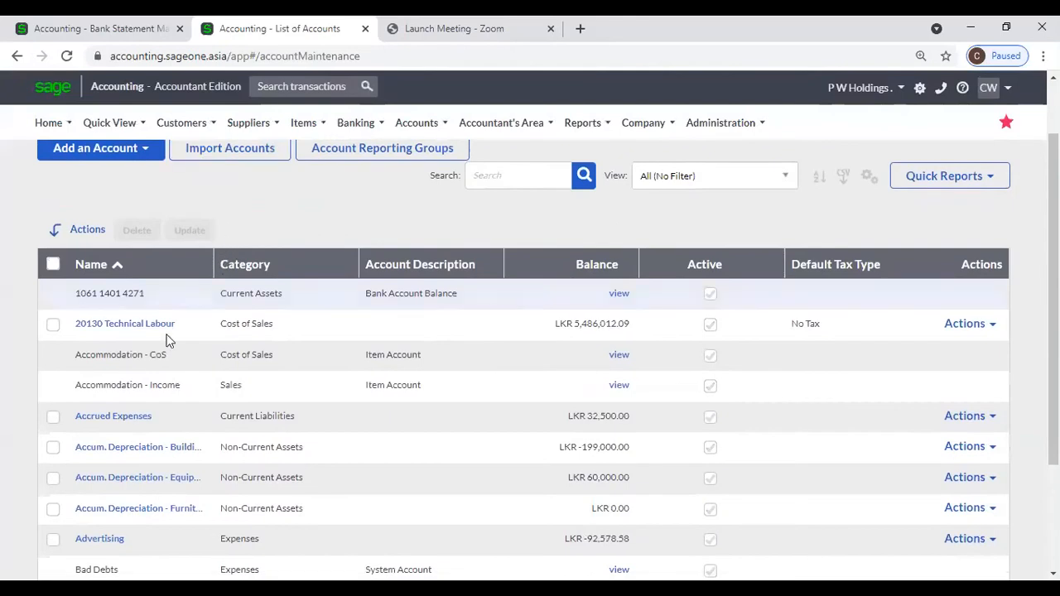
left_click(138, 335)
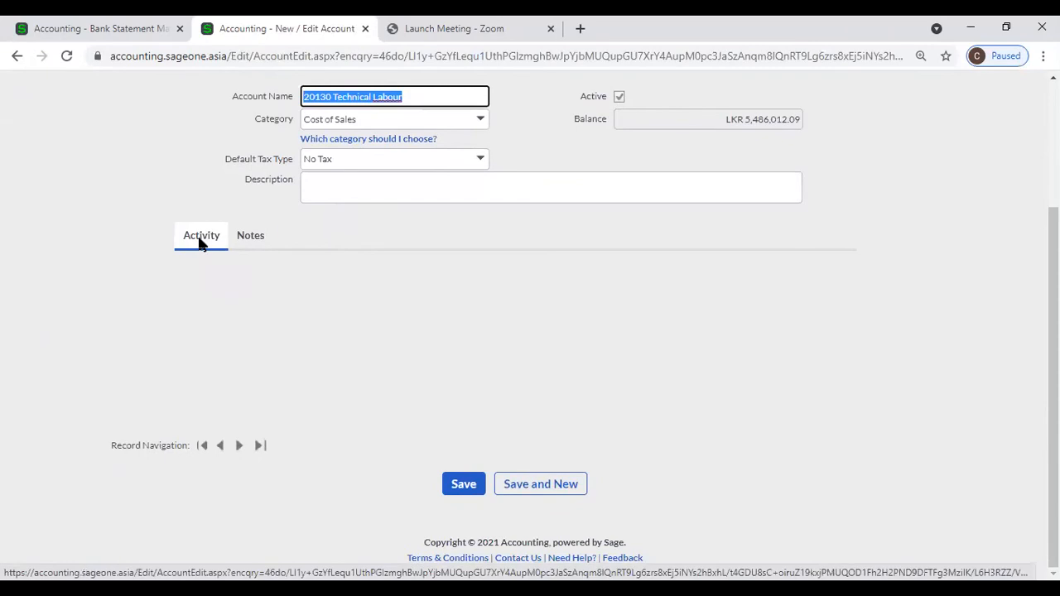
Examine the activity breakdown and the notes of the Technical Labour account
left_click(200, 238)
left_click(251, 237)
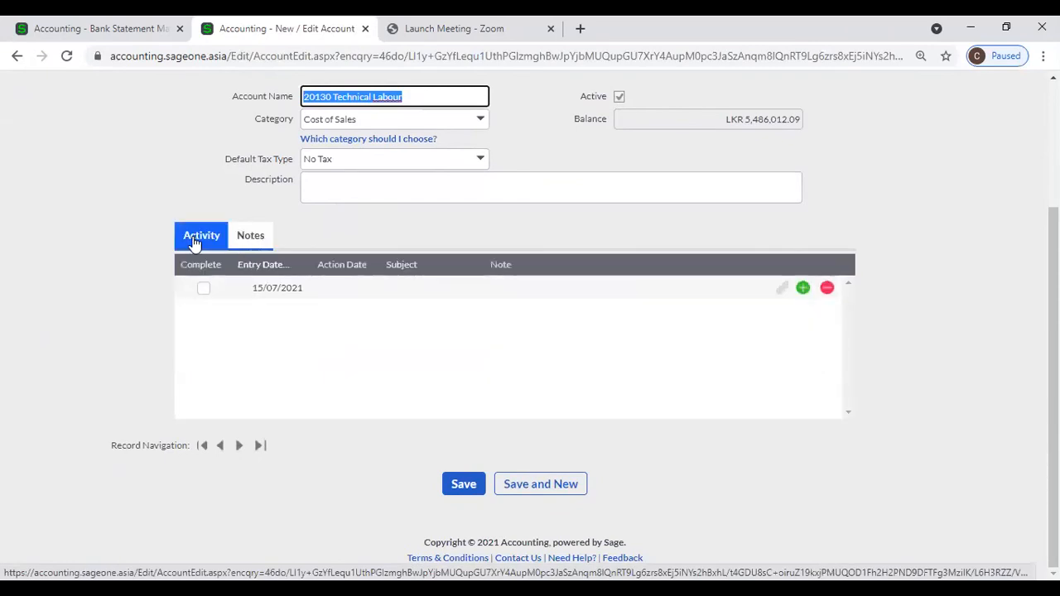
left_click(196, 239)
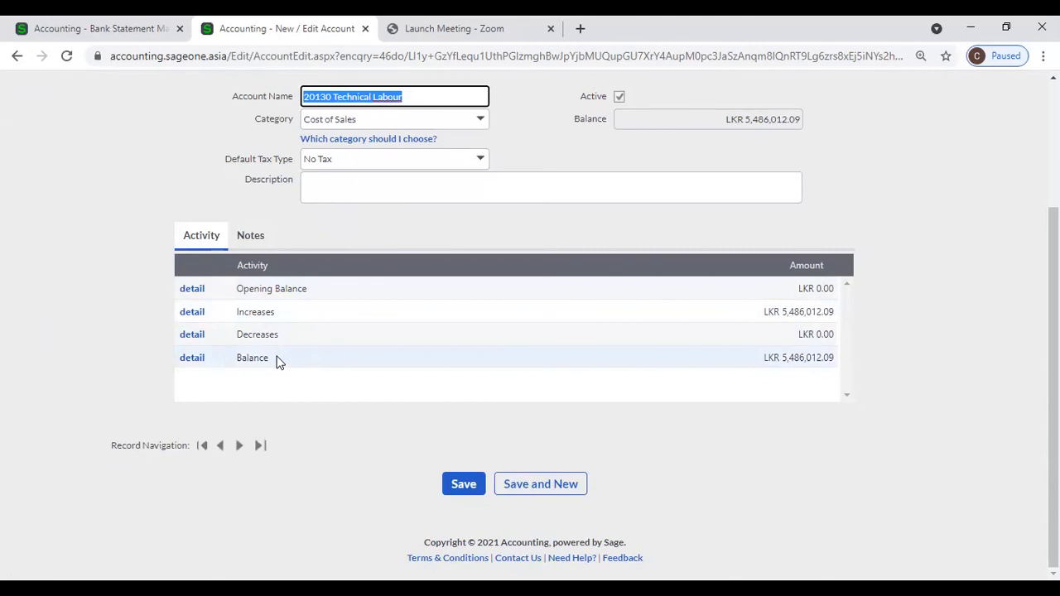
left_click(249, 236)
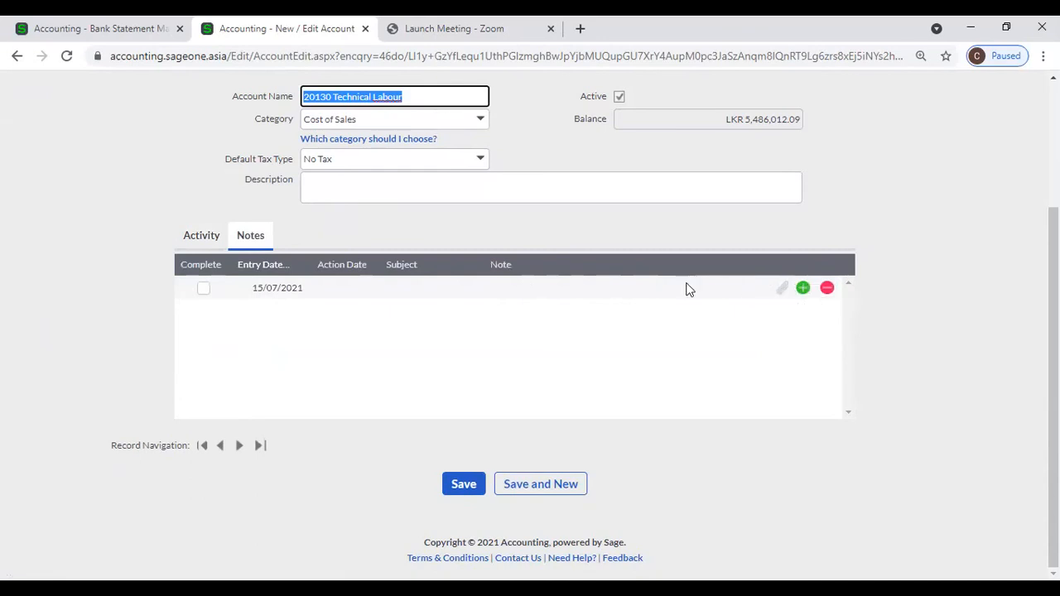
left_click(478, 485)
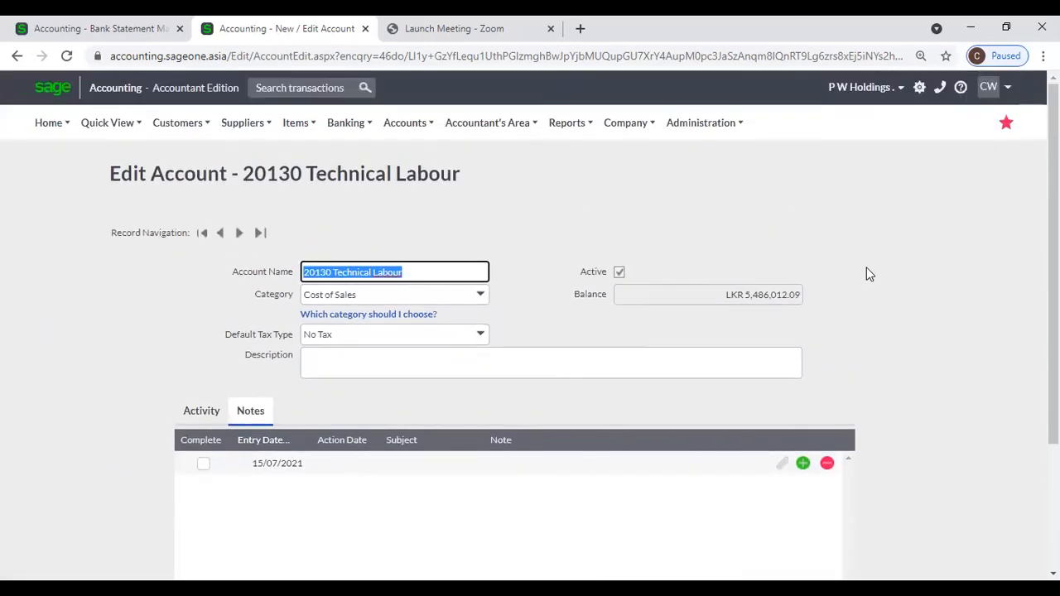
Open the list of item accounts
mouse_move(387, 125)
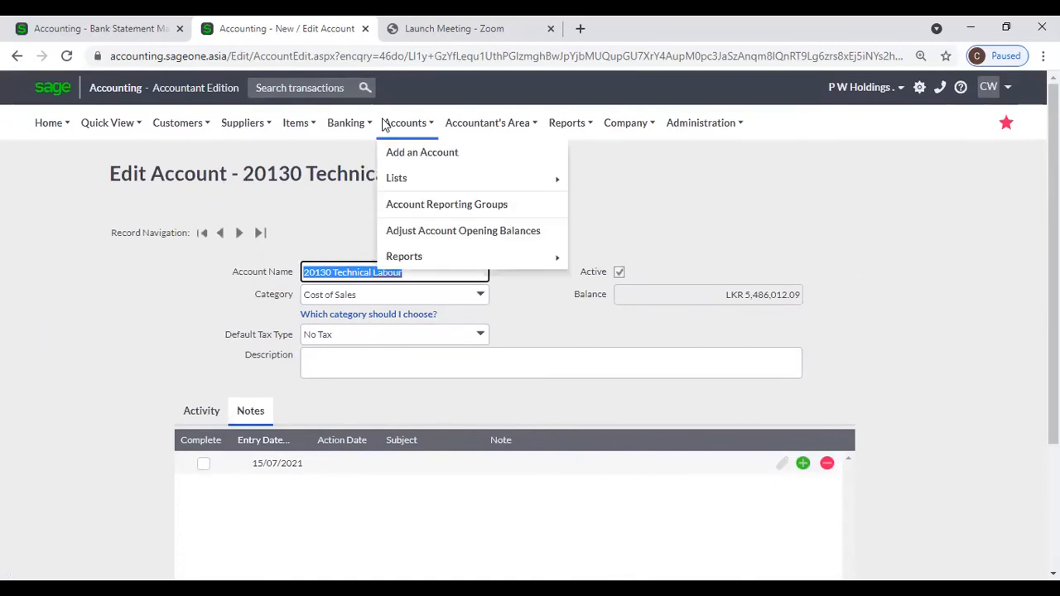
mouse_move(408, 173)
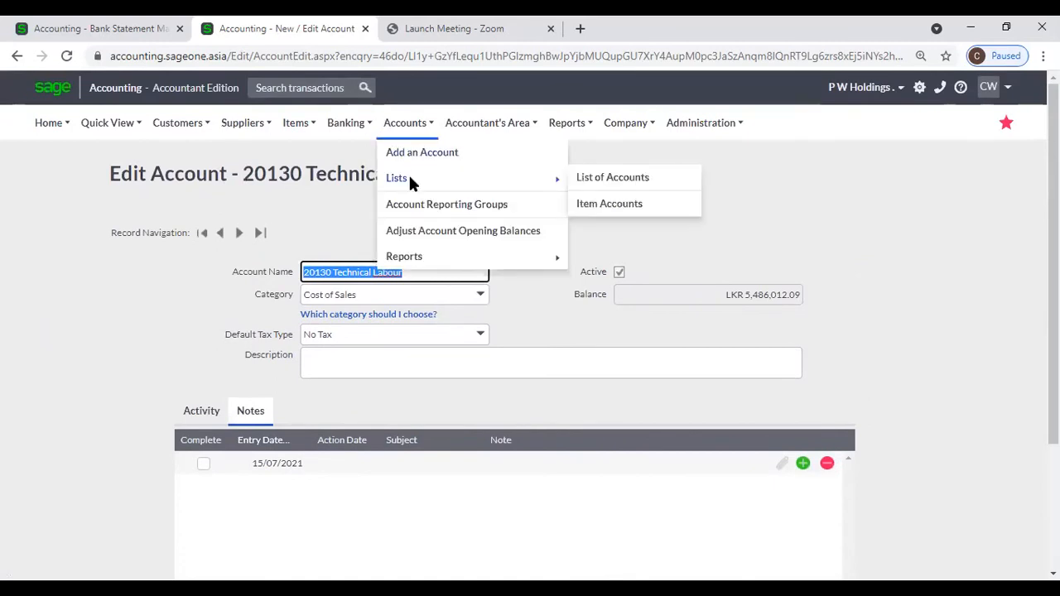
left_click(623, 203)
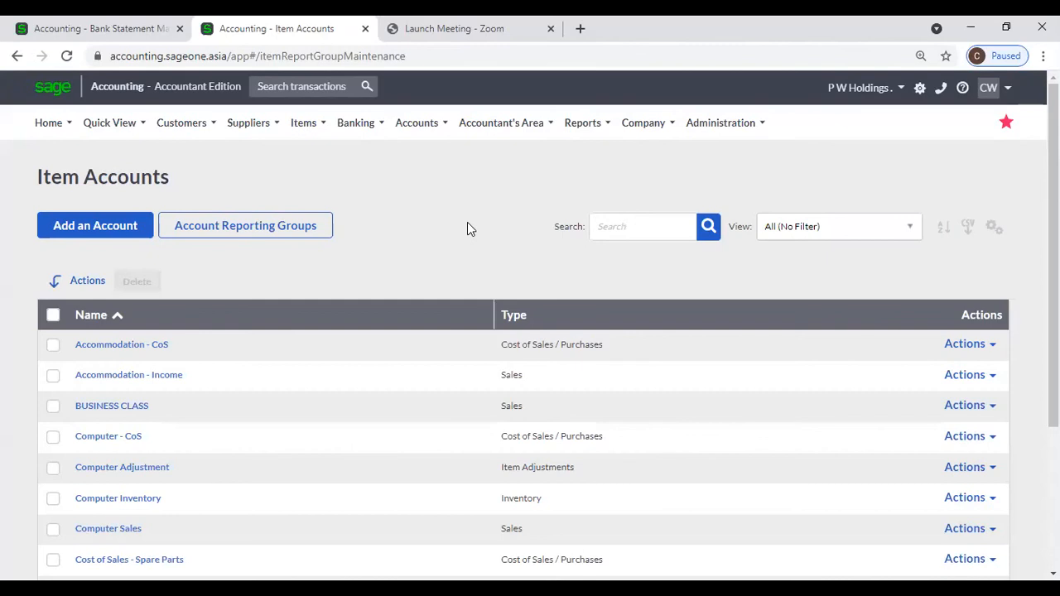
Start a new item in the browser tab with the bank statement mapping rules and bring its item accounts section into view
left_click(87, 30)
mouse_move(305, 124)
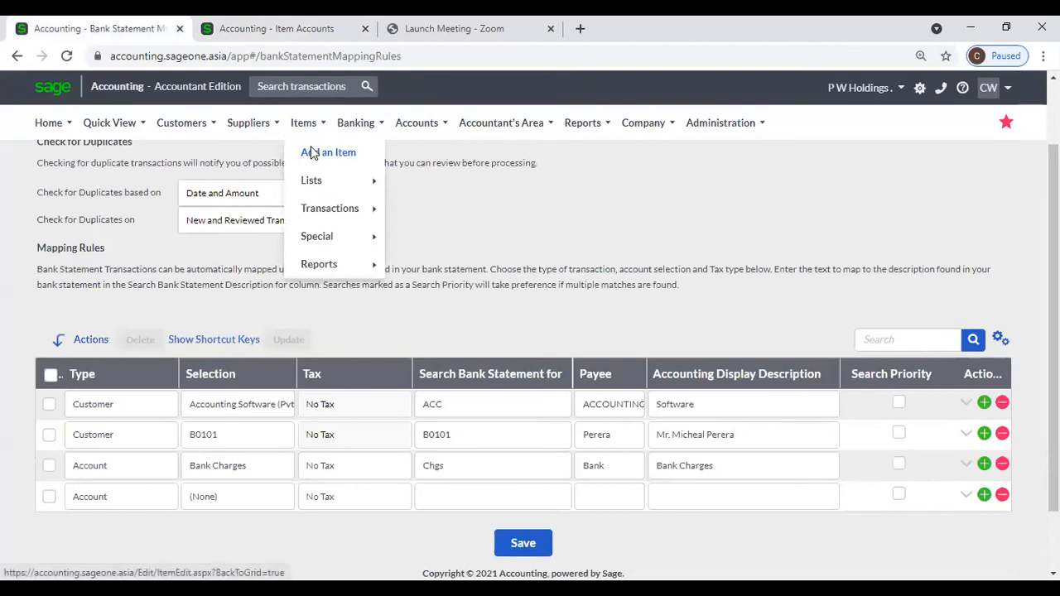
left_click(309, 149)
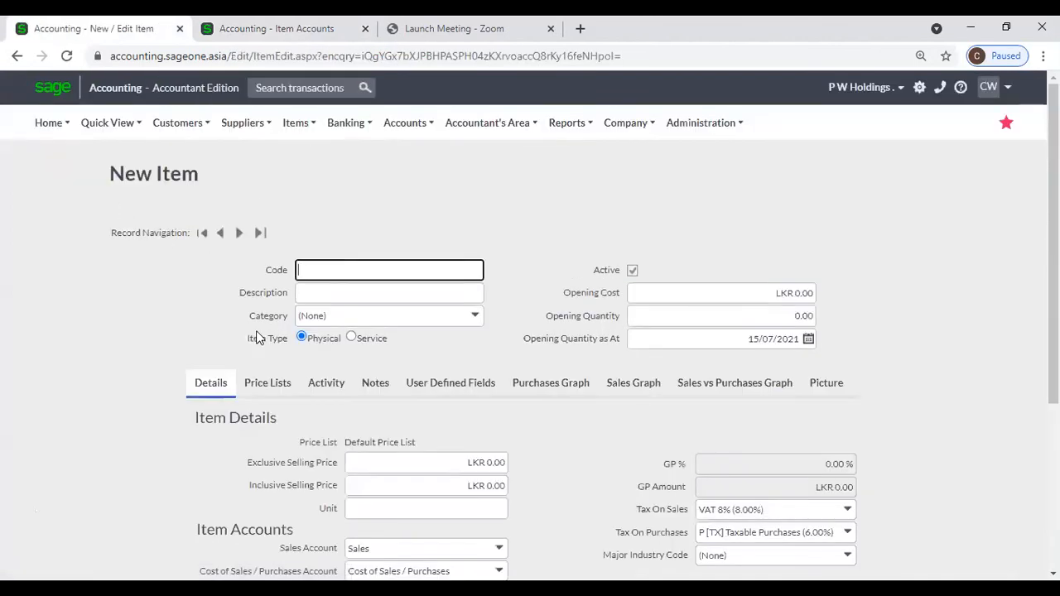
scroll(276, 343, "down", 3)
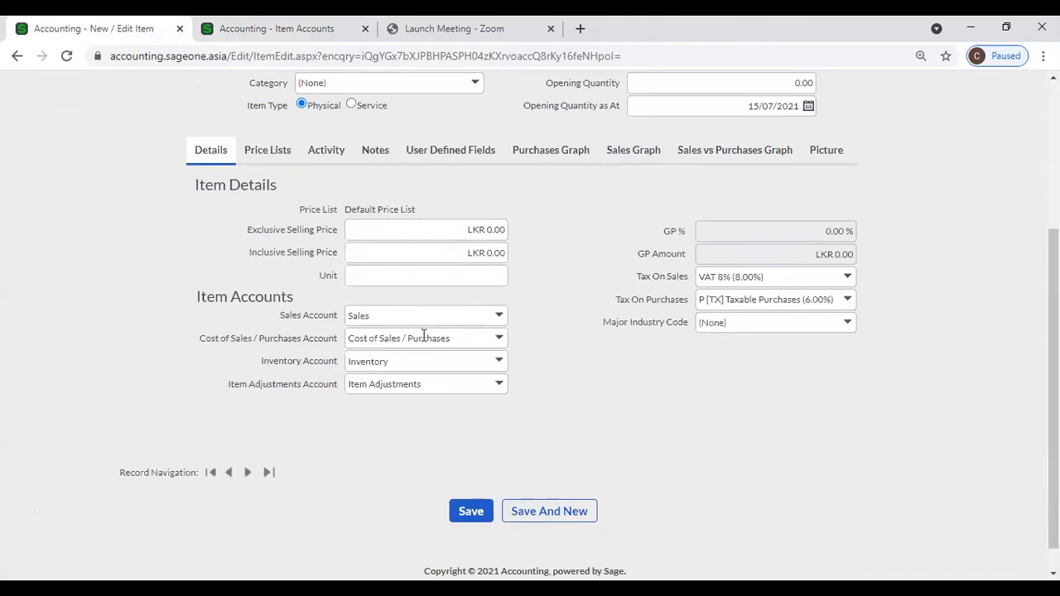
Review the sales accounts that can be assigned to the new item
left_click(499, 315)
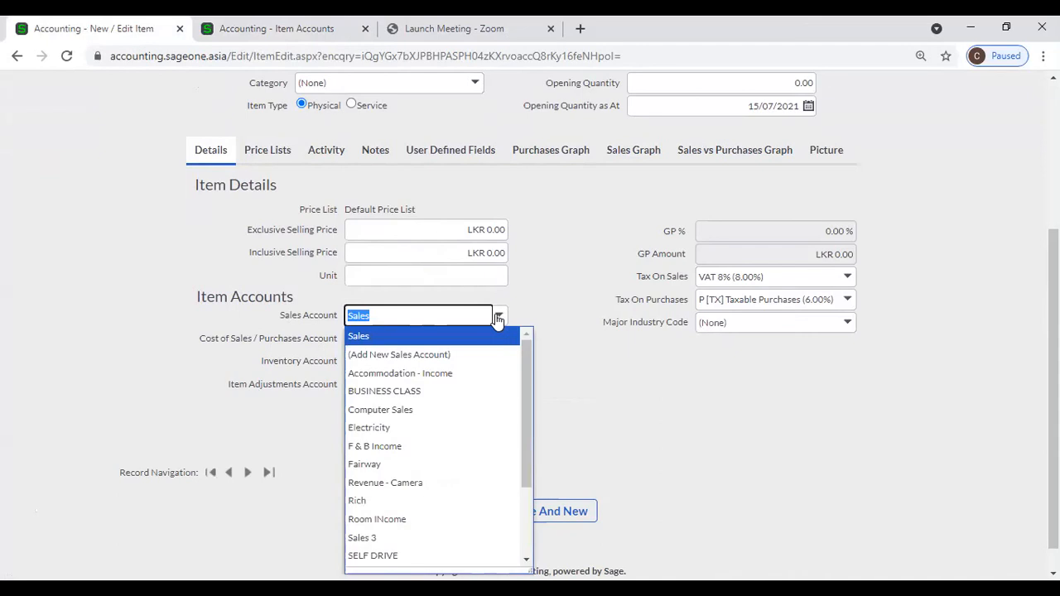
left_click(220, 343)
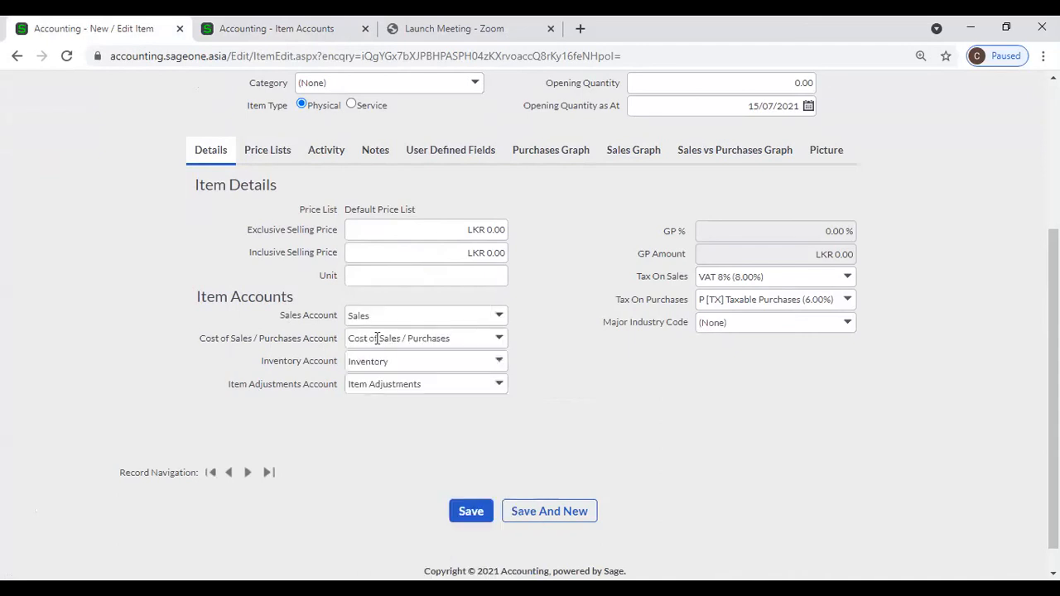
left_click(501, 316)
left_click(522, 289)
left_click(500, 319)
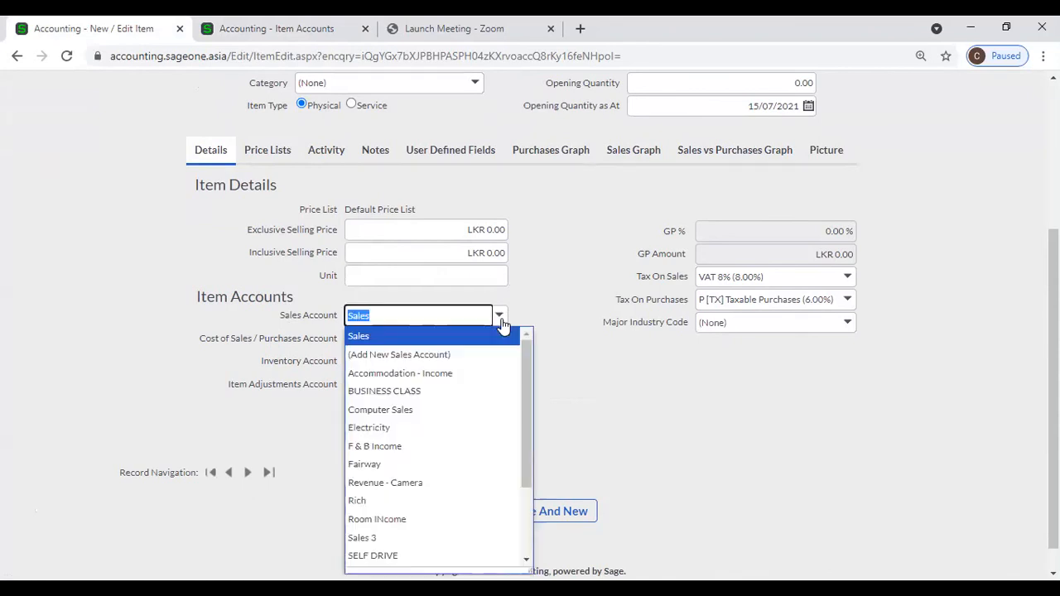
left_click(543, 287)
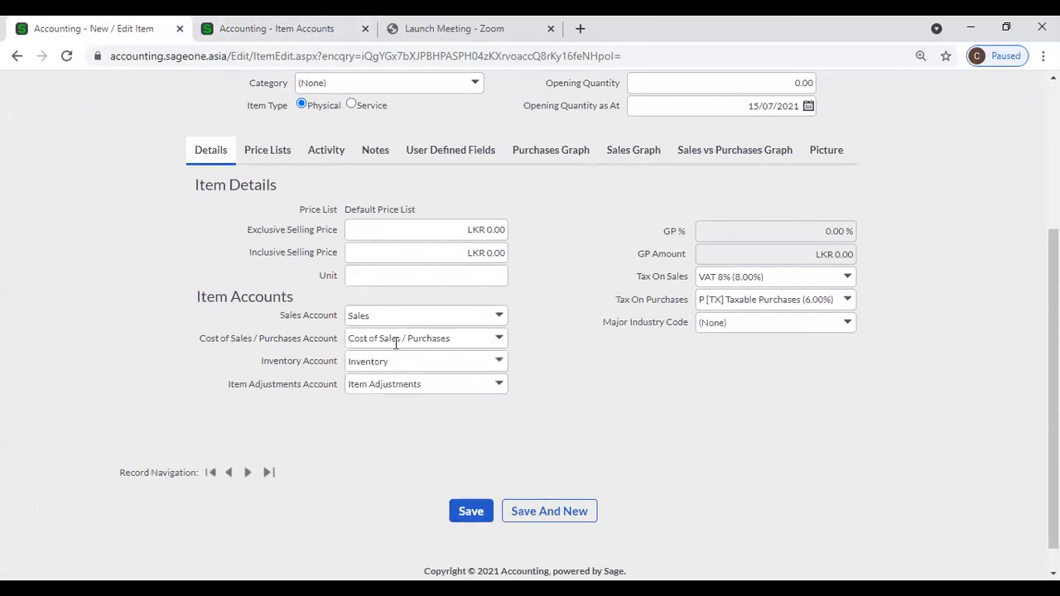
Start a new item account from the Item Accounts list and check the suggestions for its name
left_click(265, 30)
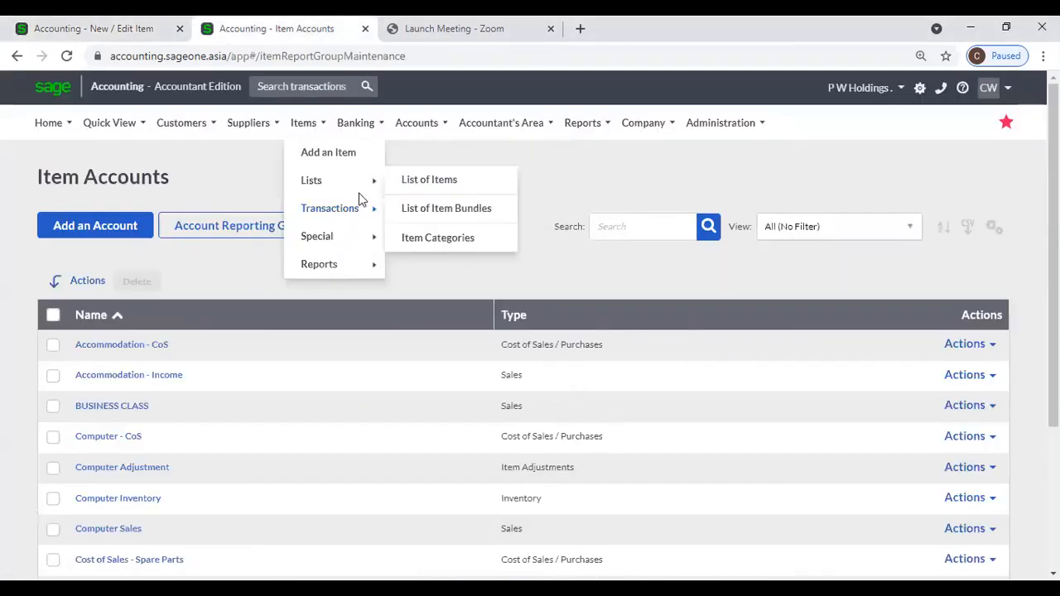
left_click(97, 234)
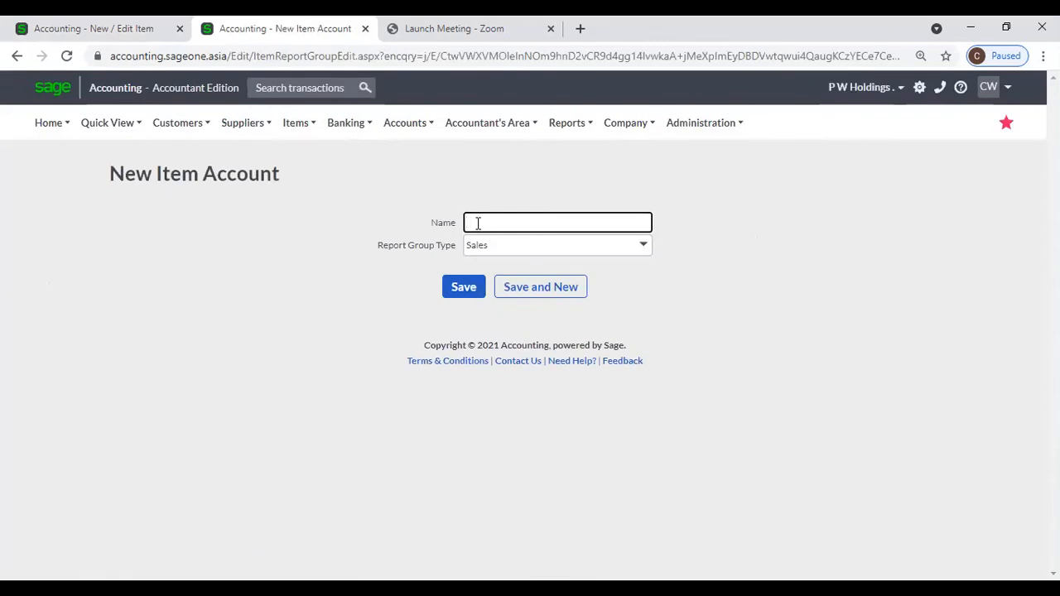
left_click(540, 221)
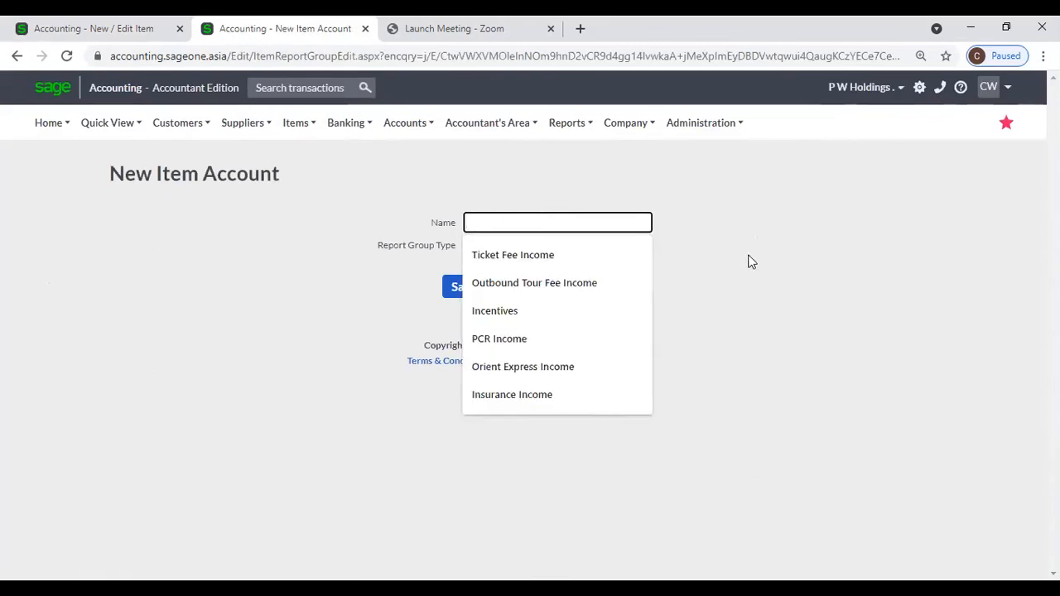
left_click(751, 261)
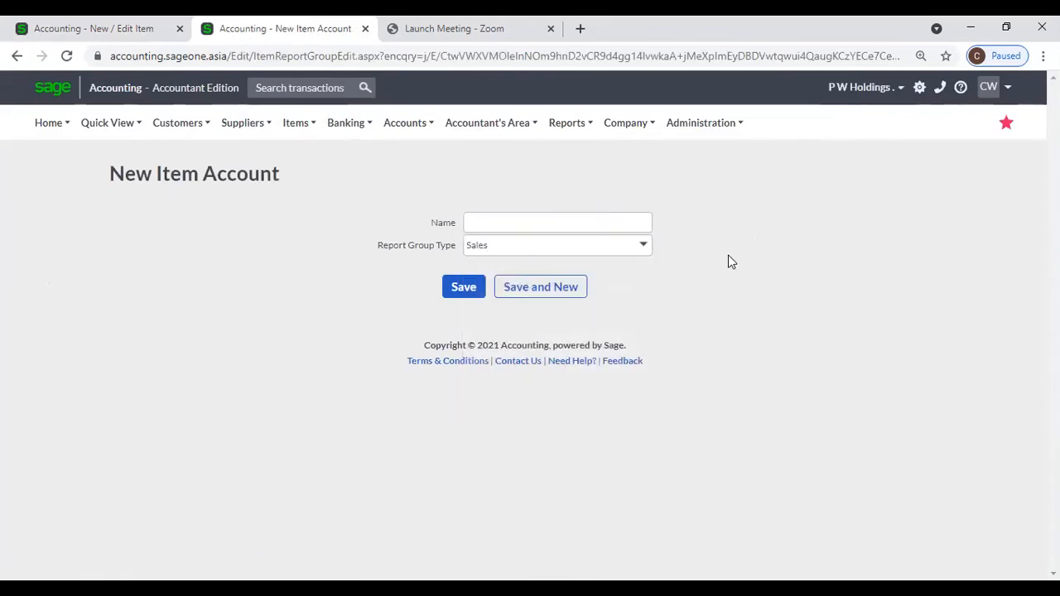
Review the report group types available for the new item account and return to the new item form
left_click(644, 249)
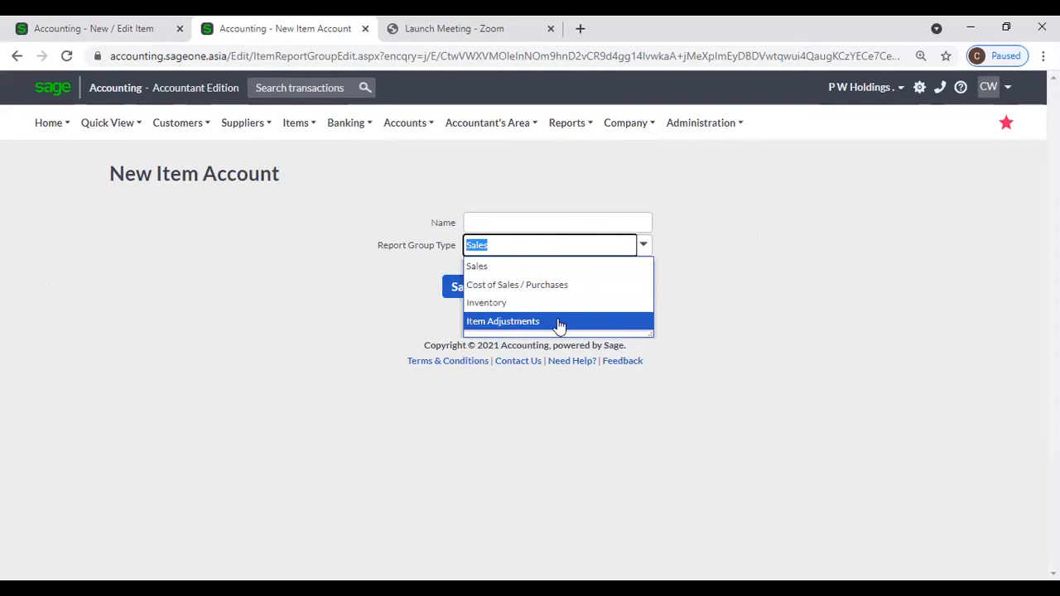
left_click(806, 323)
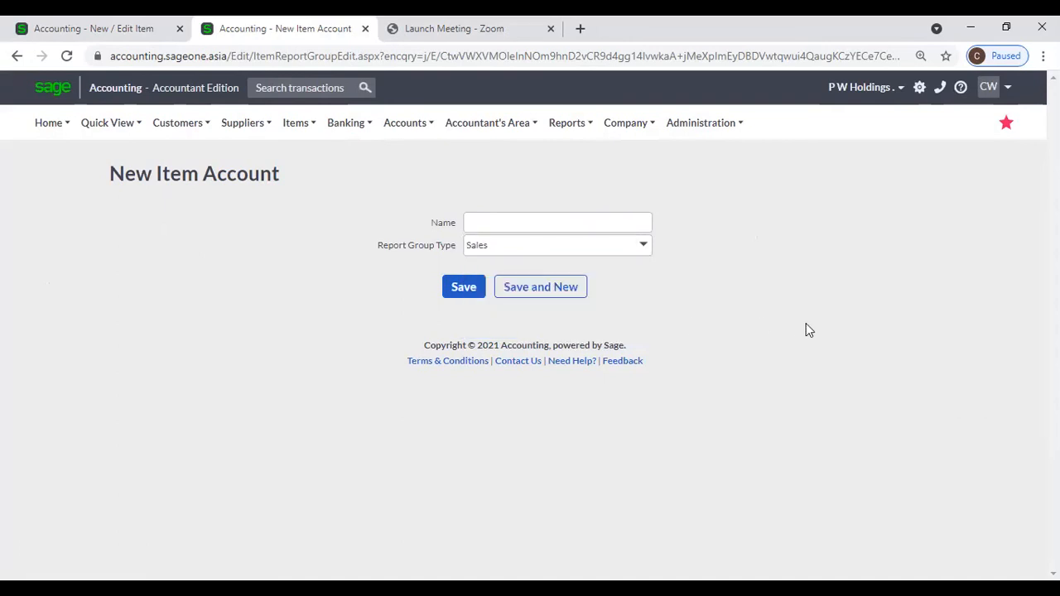
left_click(109, 30)
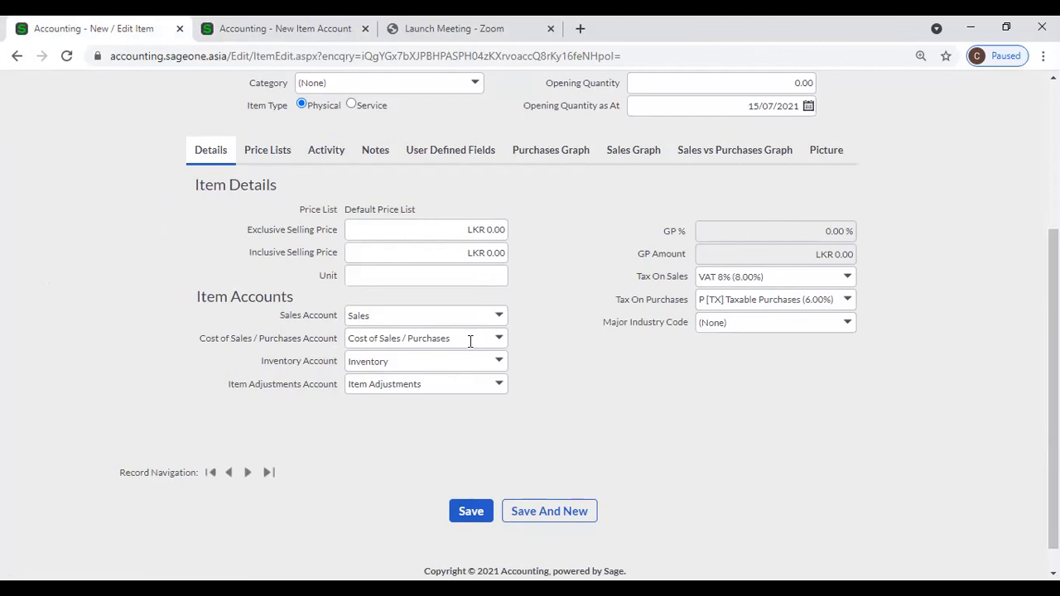
Open the billing information in My Profile and start a package upgrade from it
scroll(586, 372, "up", 3)
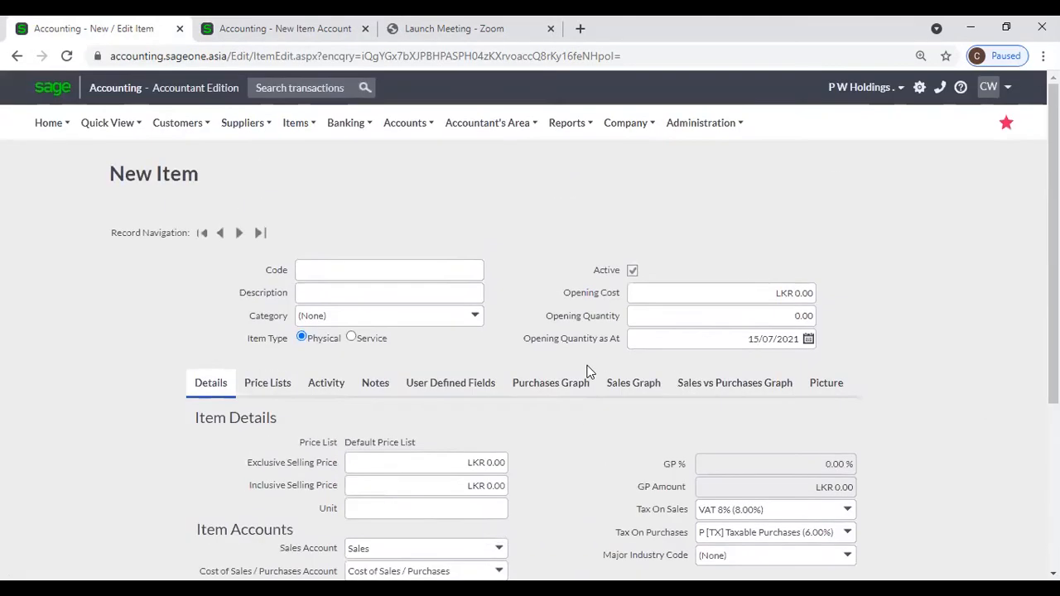
left_click(618, 124)
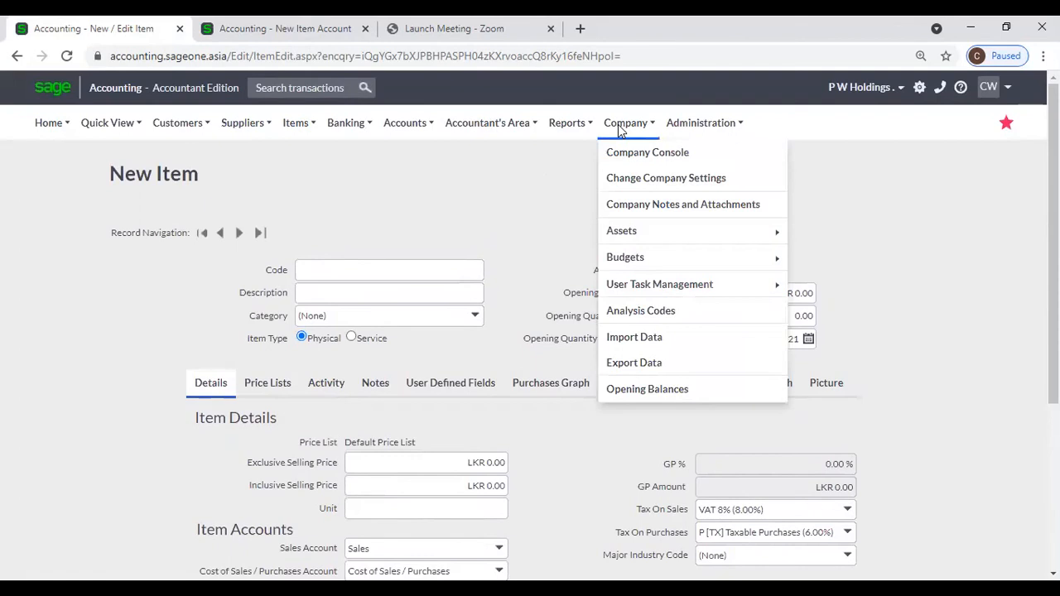
left_click(679, 123)
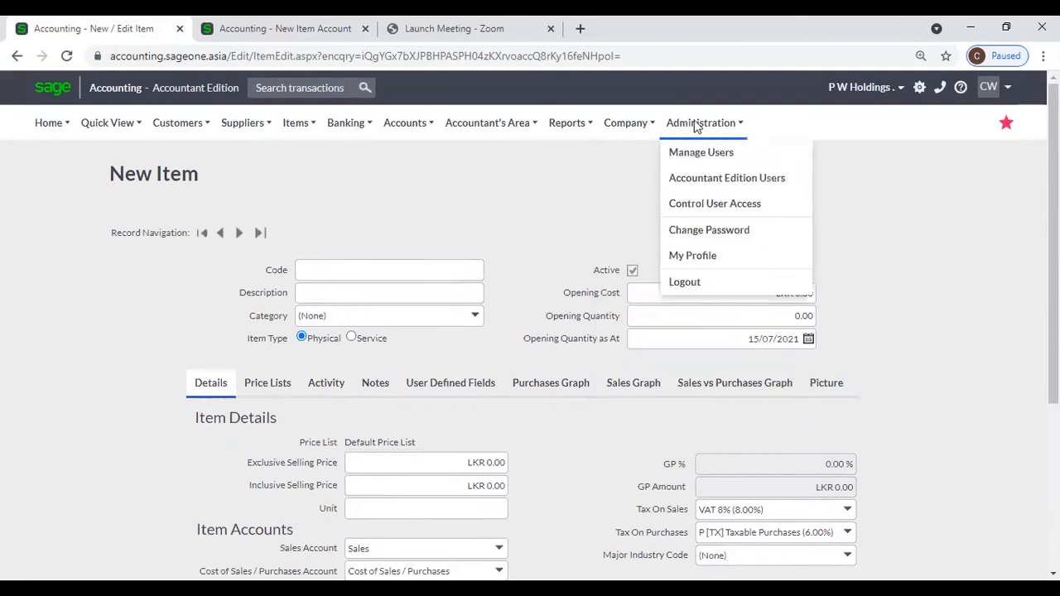
left_click(692, 256)
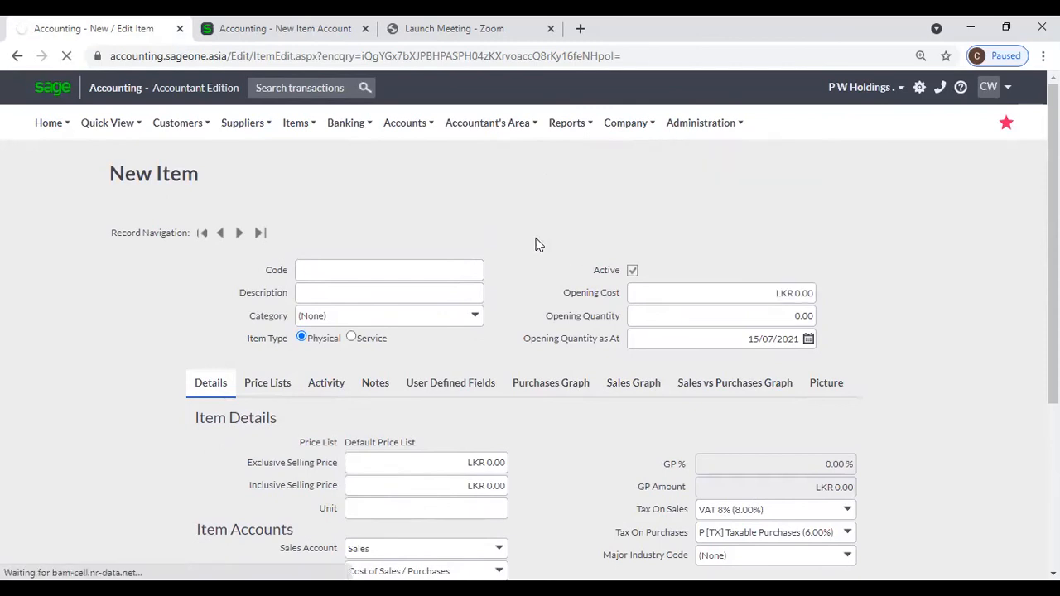
scroll(501, 261, "down", 2)
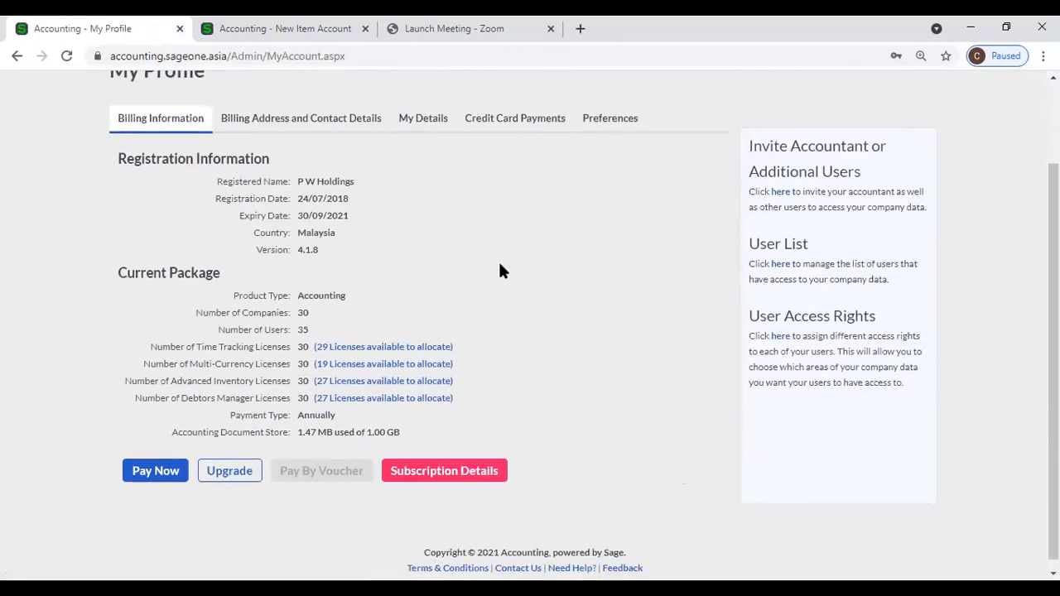
left_click(212, 474)
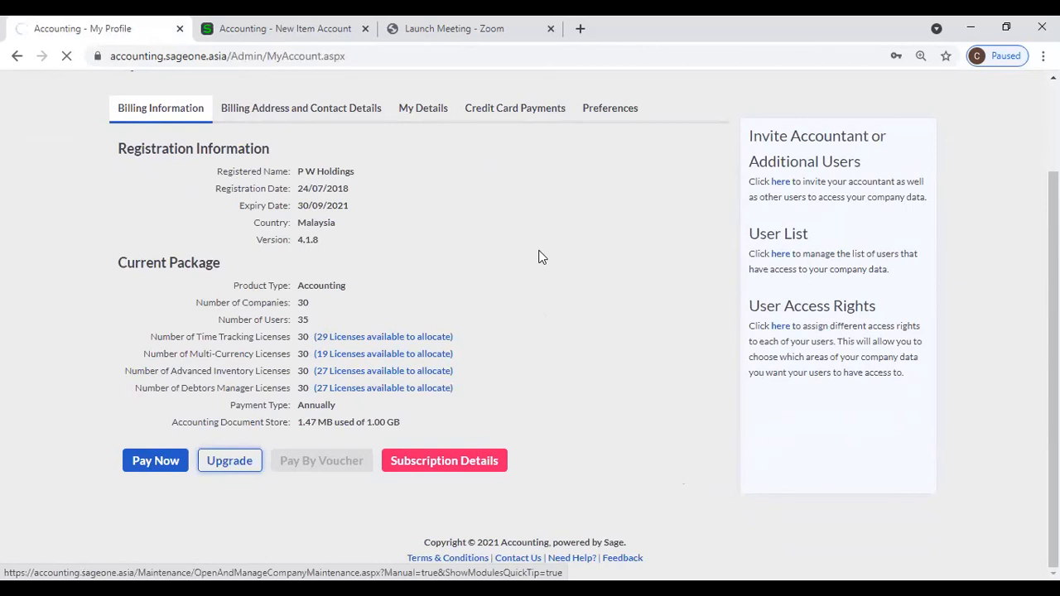
Examine the current package details and the prices of the upgrade and module options, including Advanced Inventory
scroll(501, 331, "down", 3)
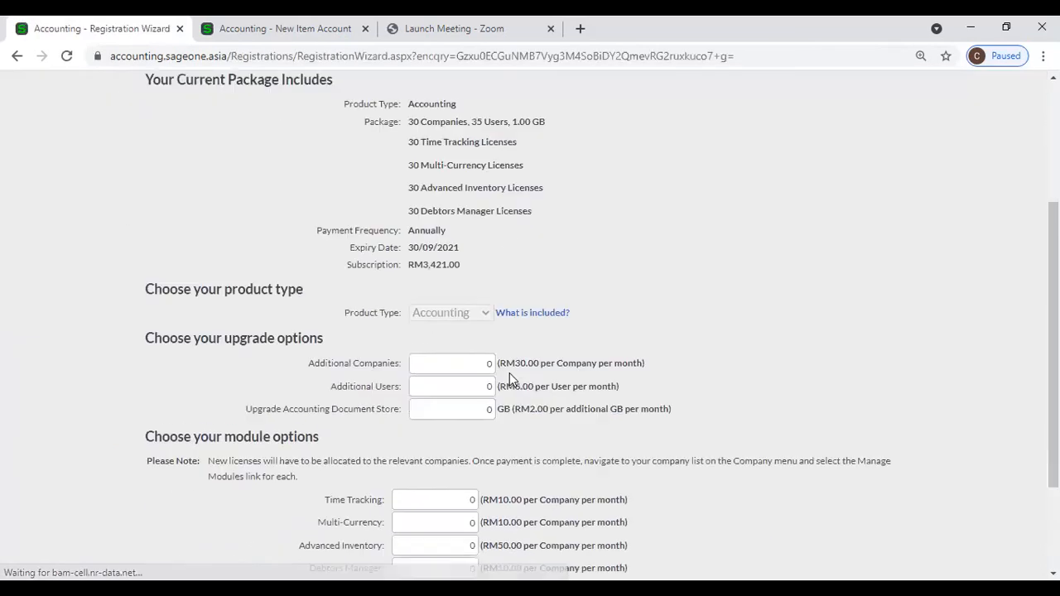
scroll(510, 373, "down", 2)
left_click(453, 448)
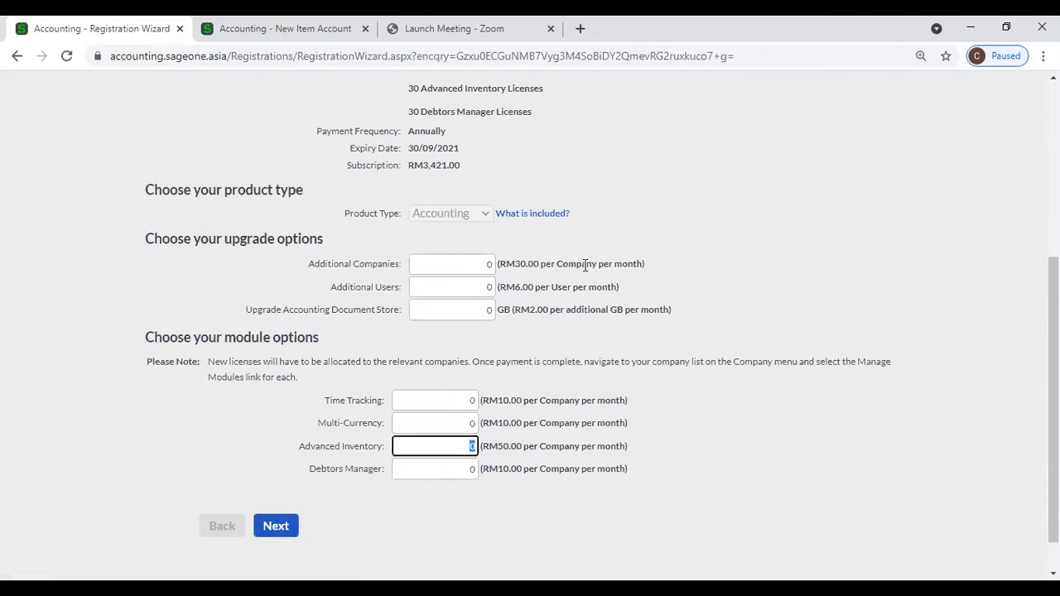
scroll(584, 266, "up", 4)
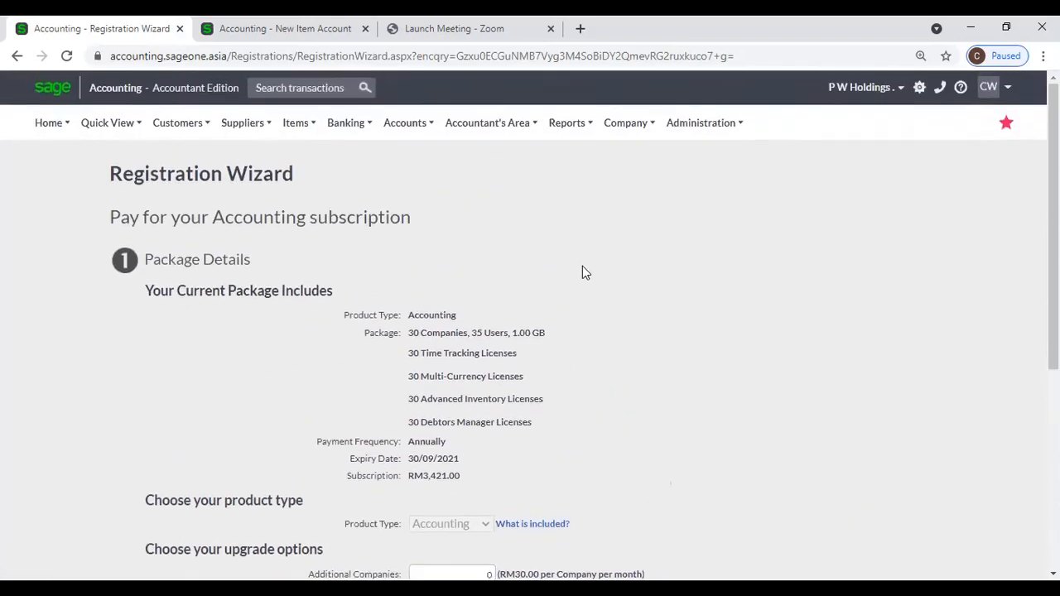
scroll(584, 272, "down", 5)
scroll(578, 321, "up", 3)
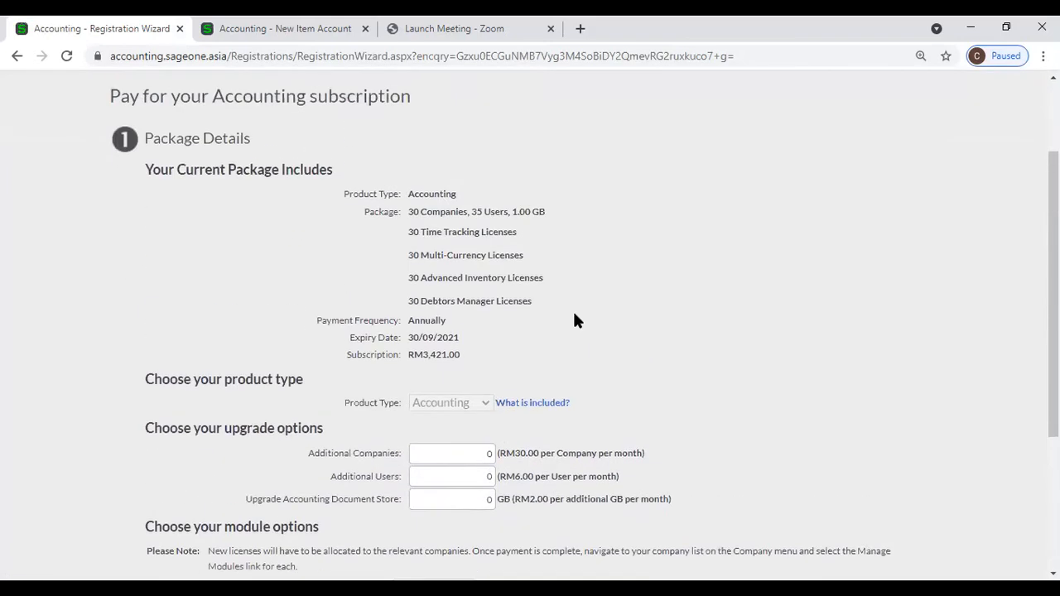
scroll(576, 308, "up", 2)
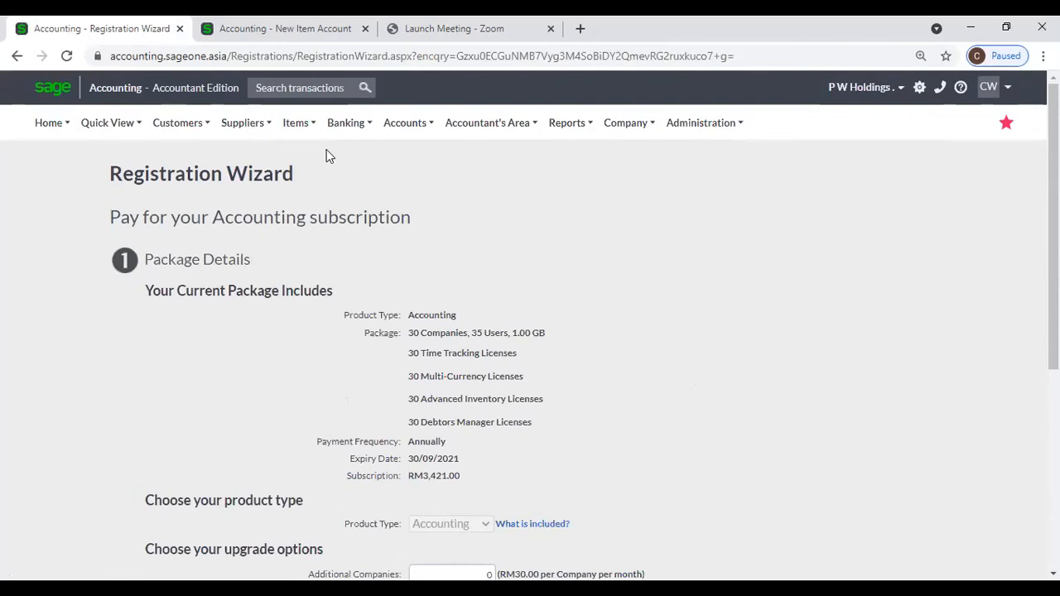
Start a new item and compare its item accounts section with the new item account form
left_click(273, 28)
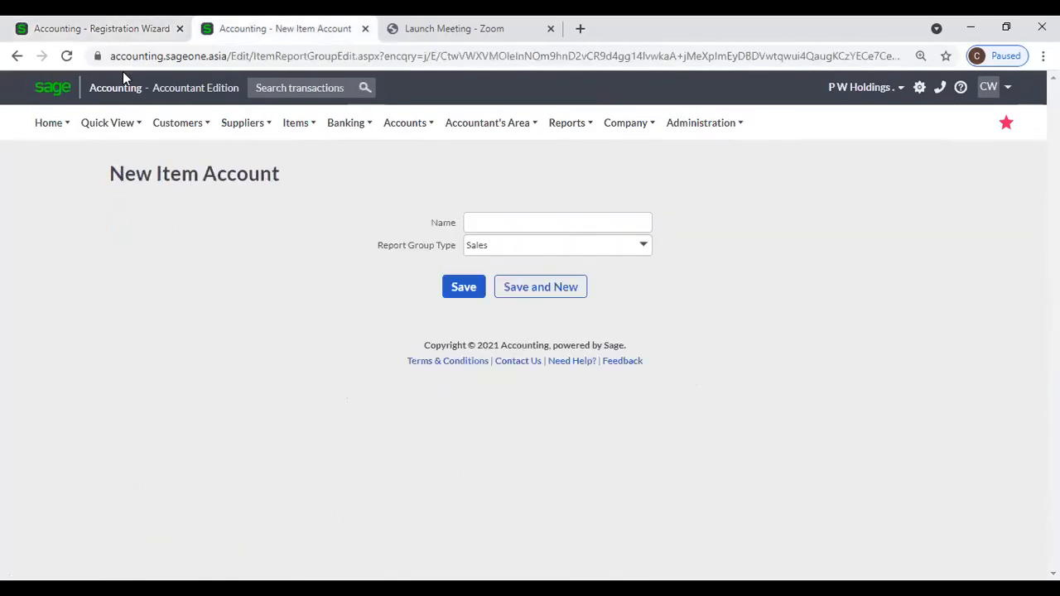
left_click(62, 23)
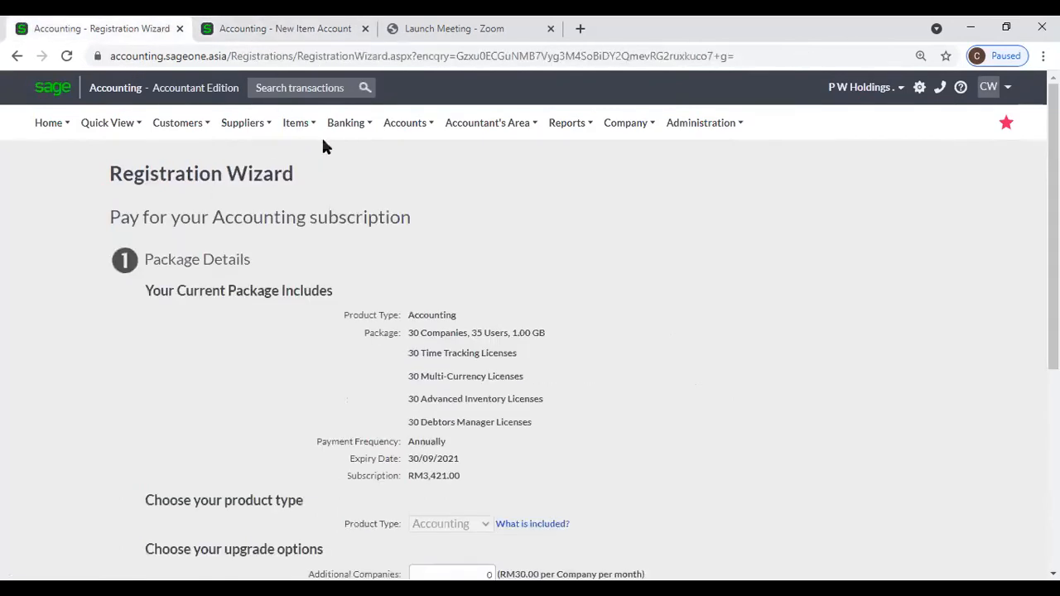
left_click(313, 155)
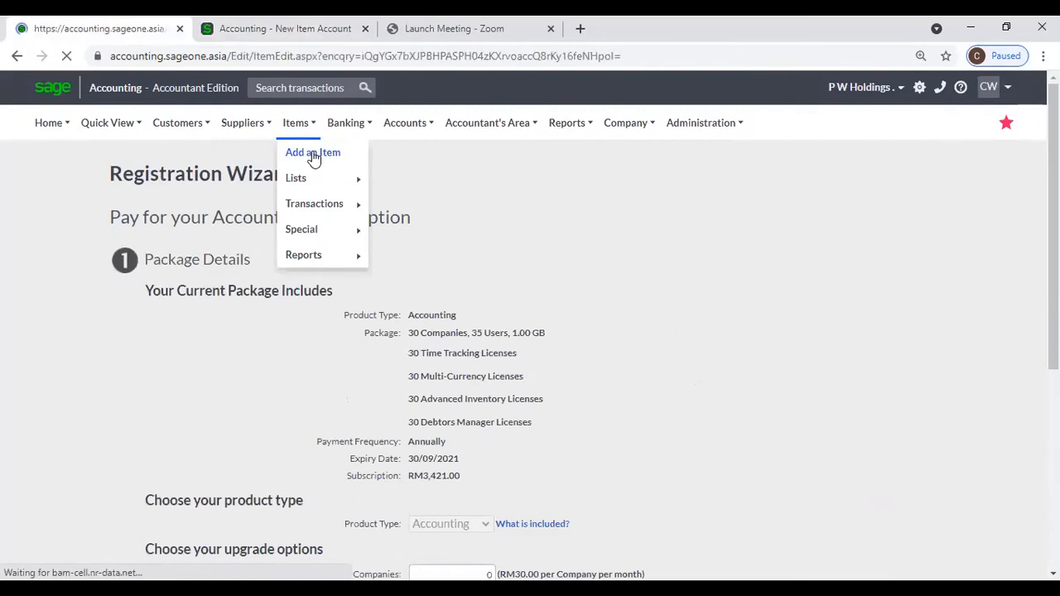
scroll(525, 433, "down", 2)
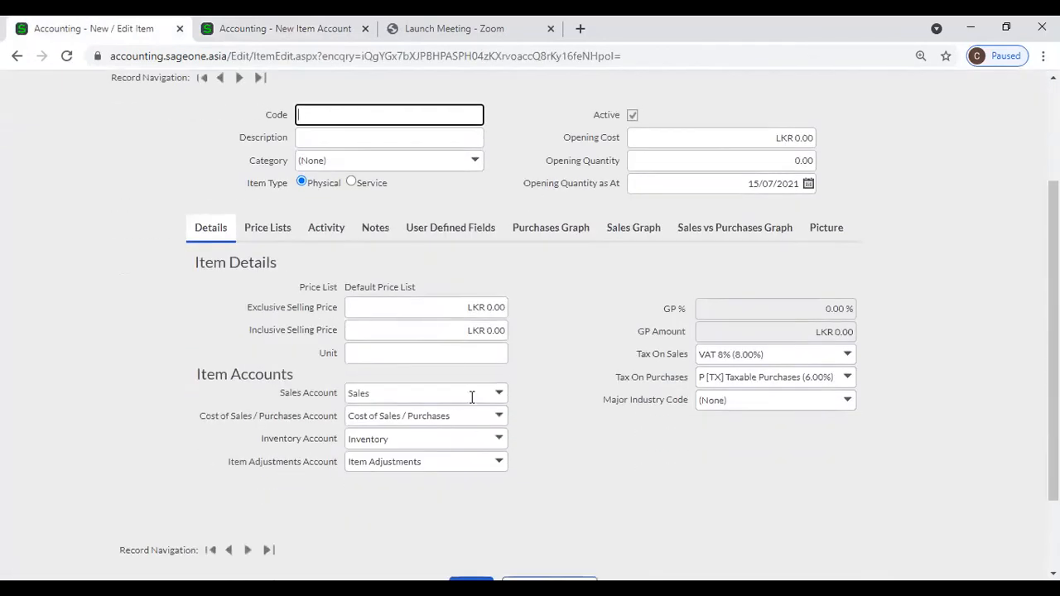
left_click(313, 45)
left_click(295, 33)
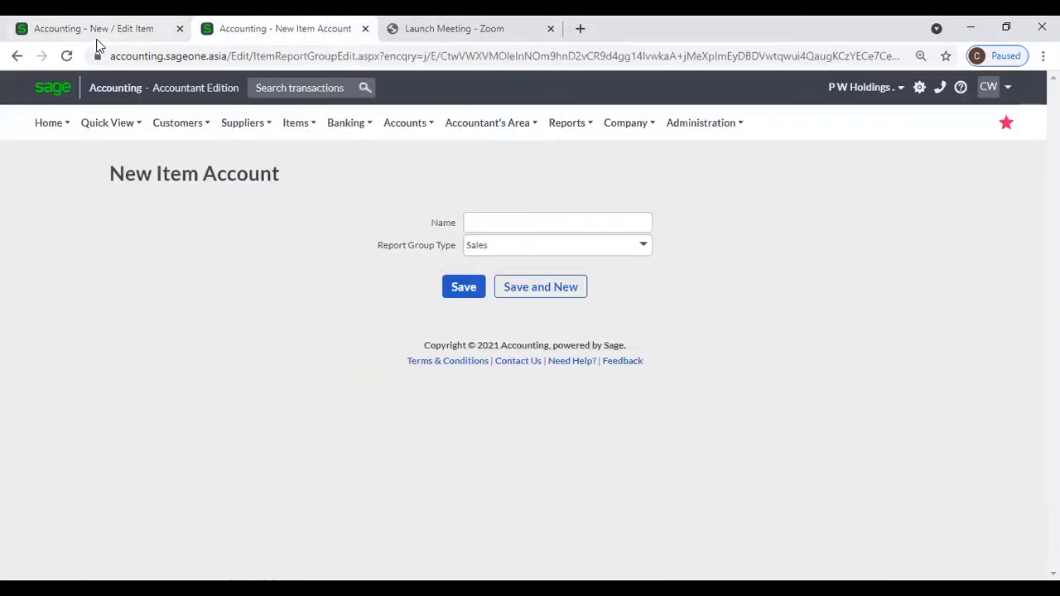
left_click(100, 31)
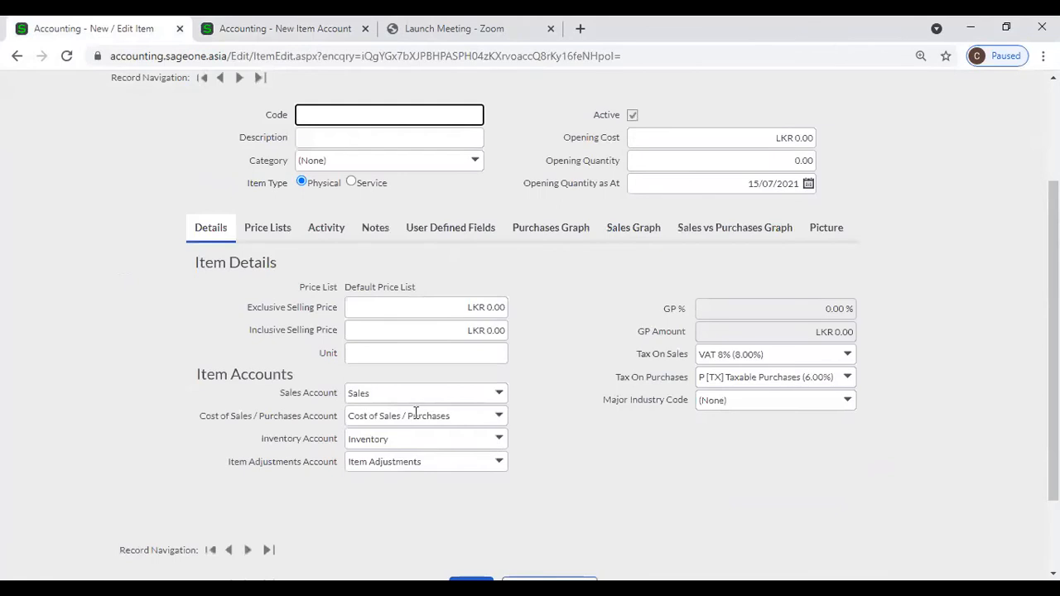
scroll(569, 467, "up", 2)
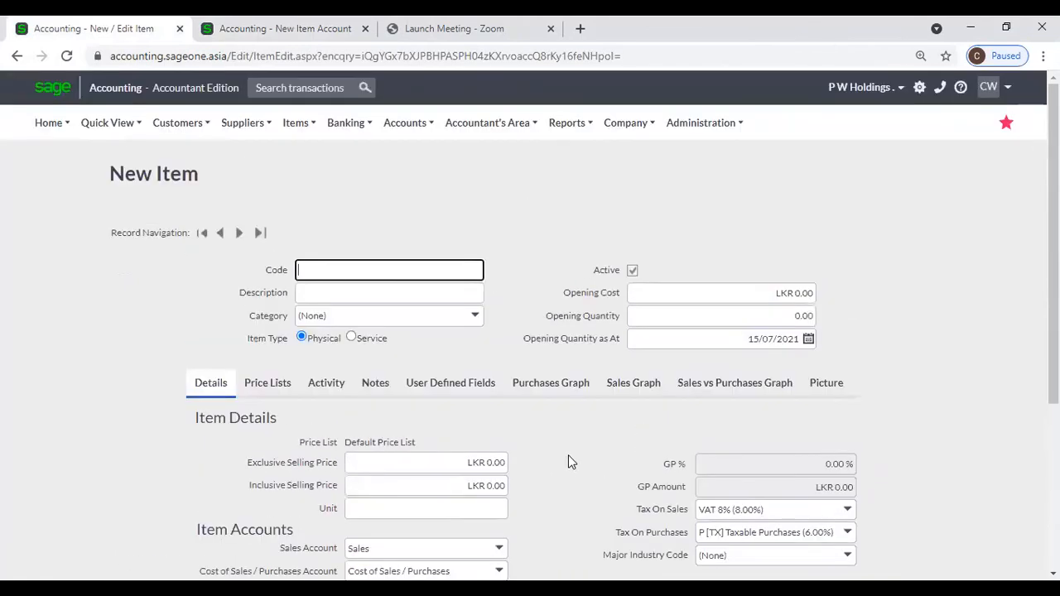
left_click(405, 122)
mouse_move(414, 179)
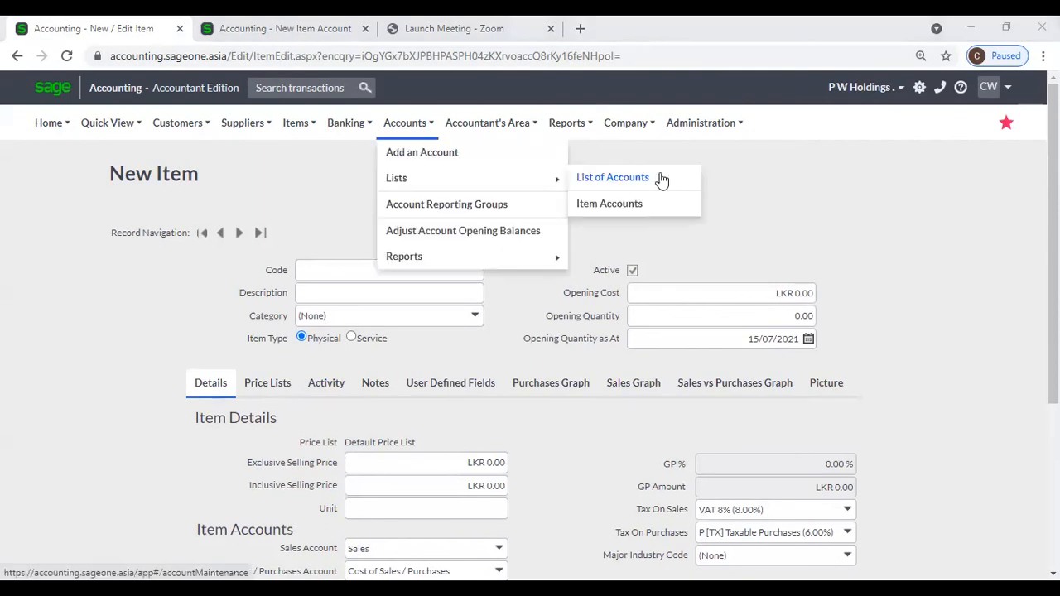
mouse_move(408, 126)
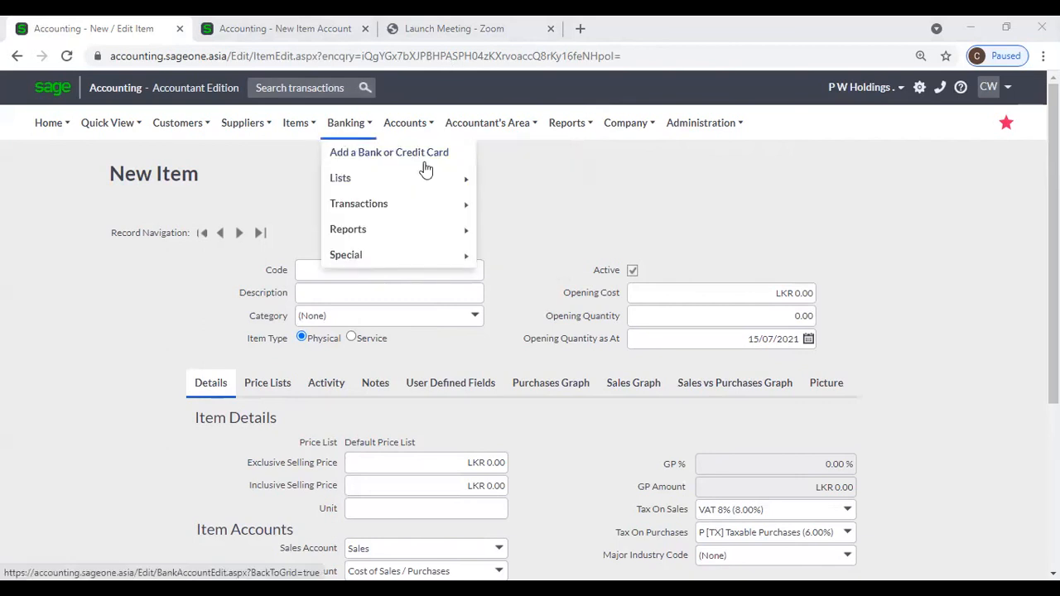
mouse_move(563, 180)
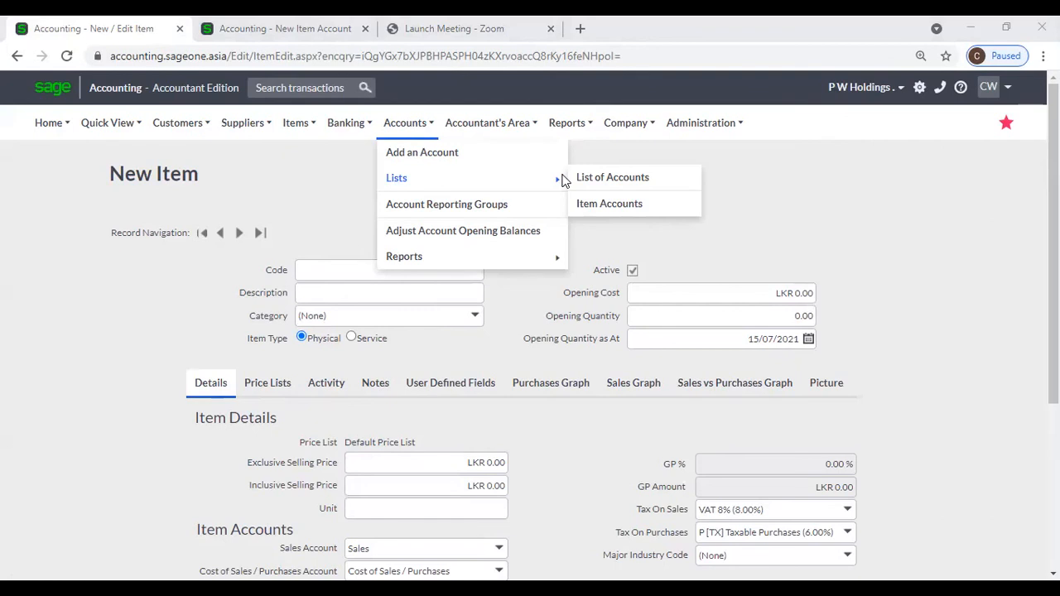
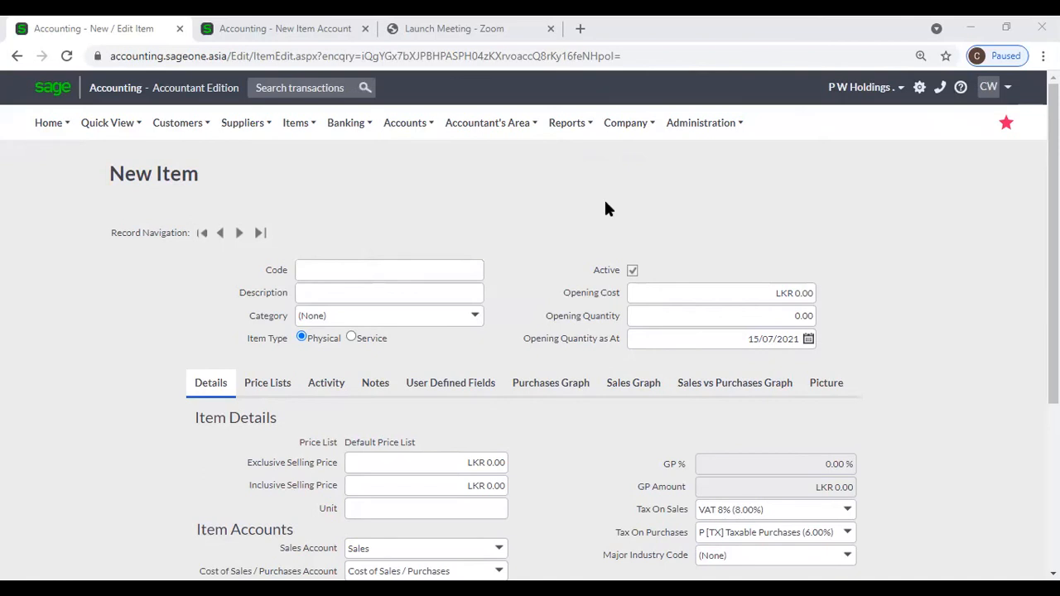
mouse_move(502, 133)
mouse_move(402, 123)
mouse_move(186, 121)
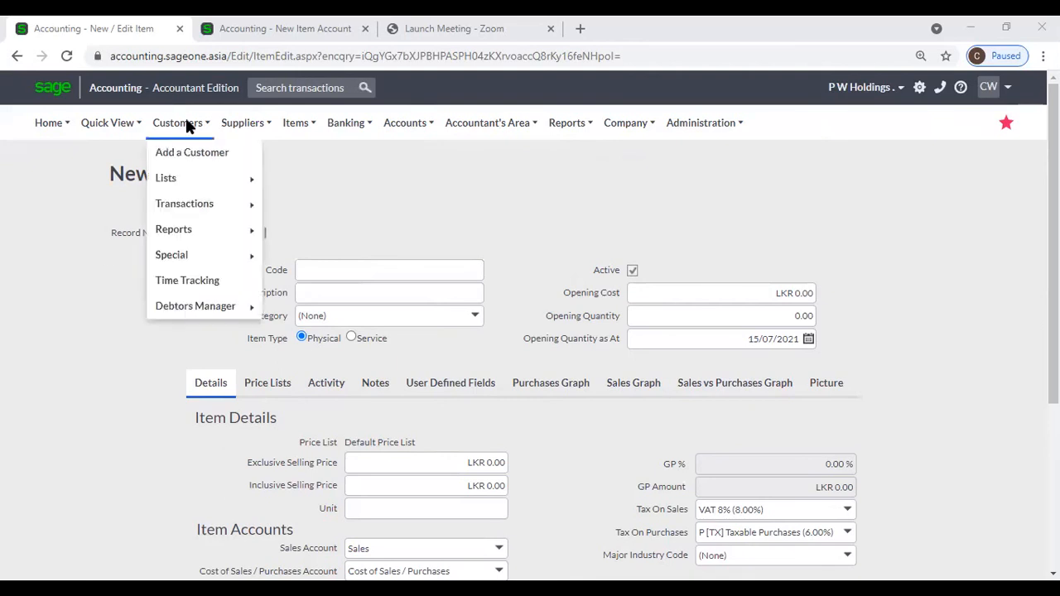
mouse_move(303, 131)
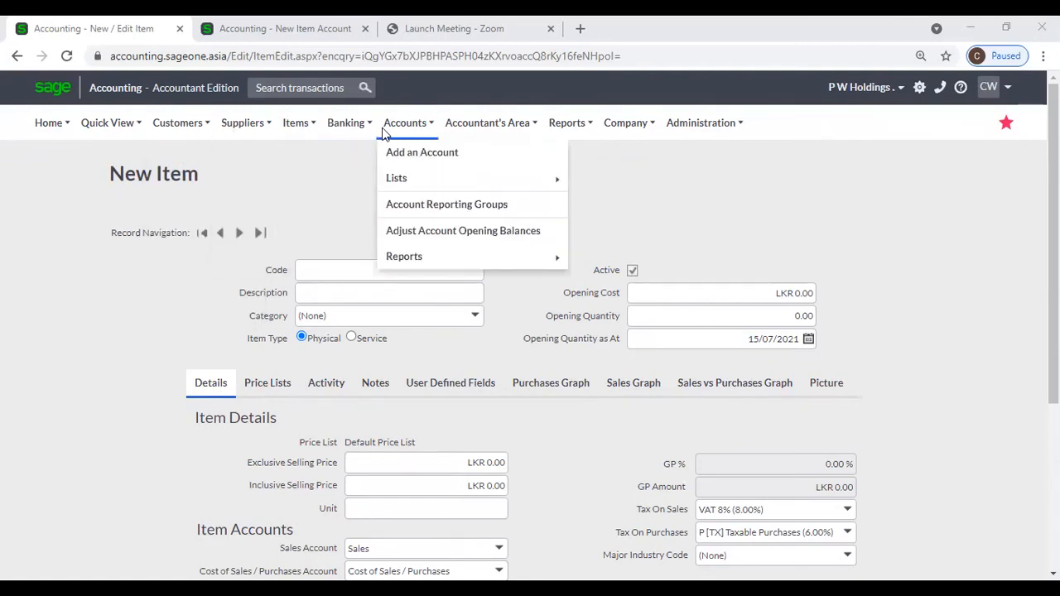
Start a new company asset with the description Motor Vehicle and the category CAR
mouse_move(622, 129)
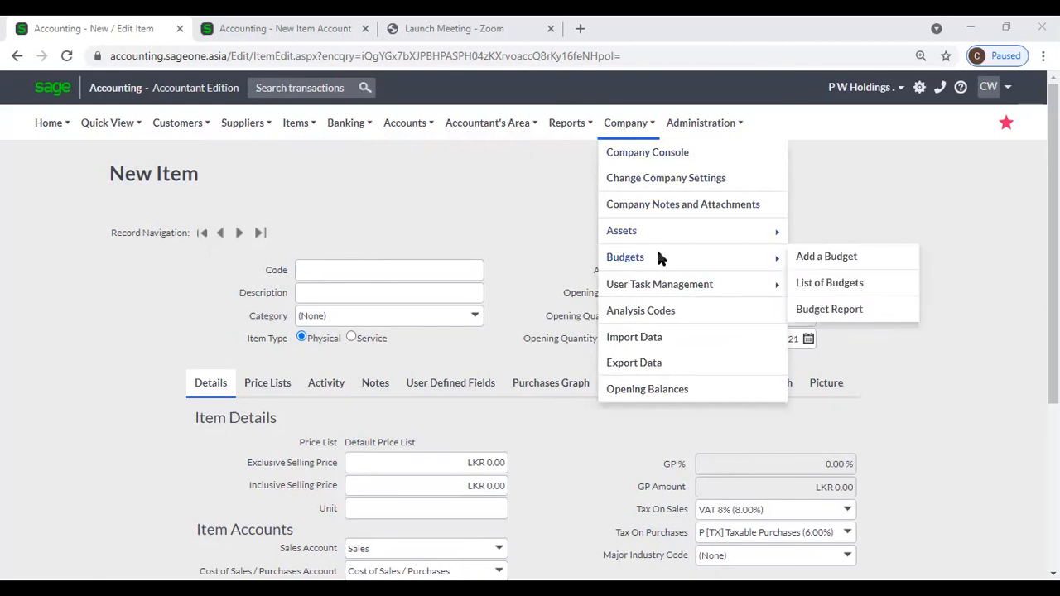
mouse_move(653, 238)
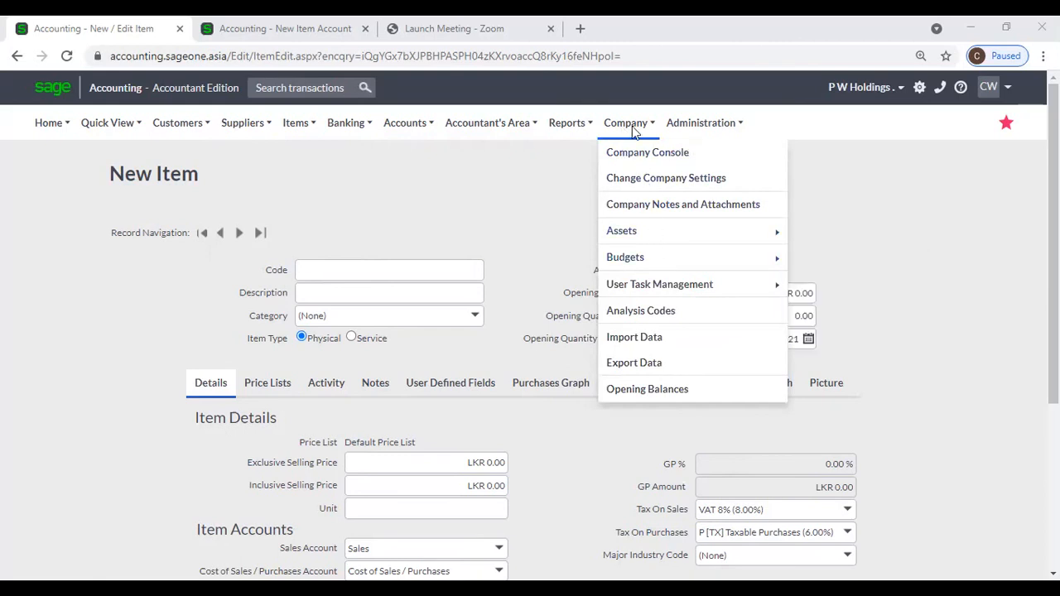
left_click(827, 235)
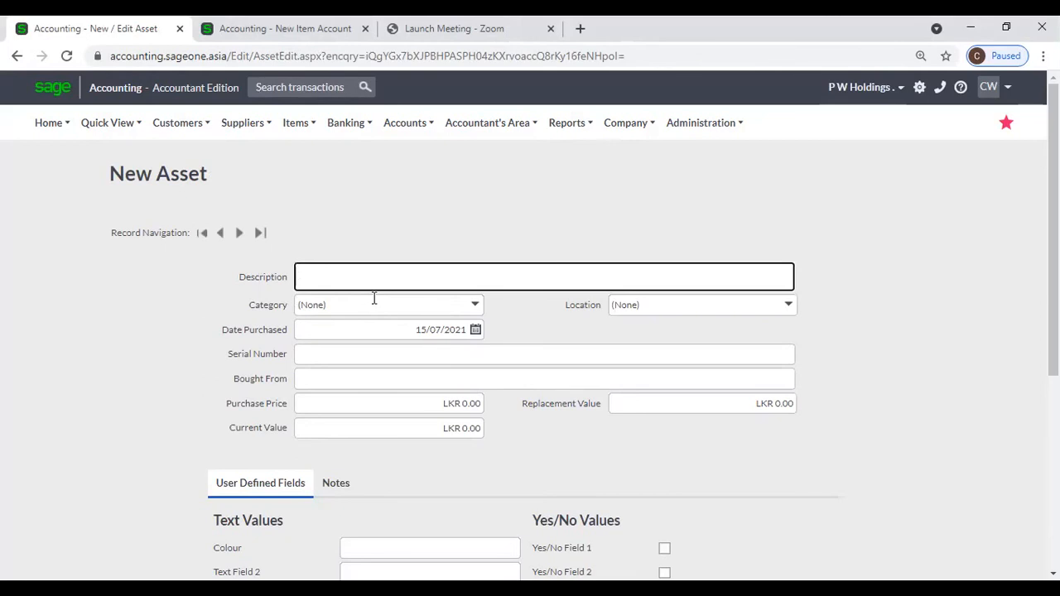
type("Motor Vehicle")
left_click(475, 305)
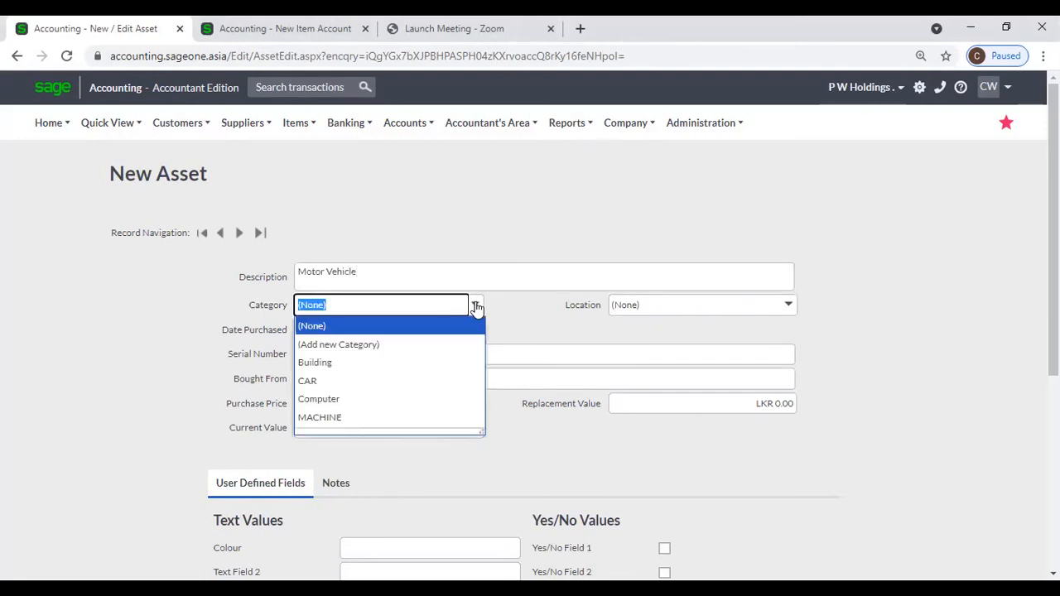
left_click(415, 381)
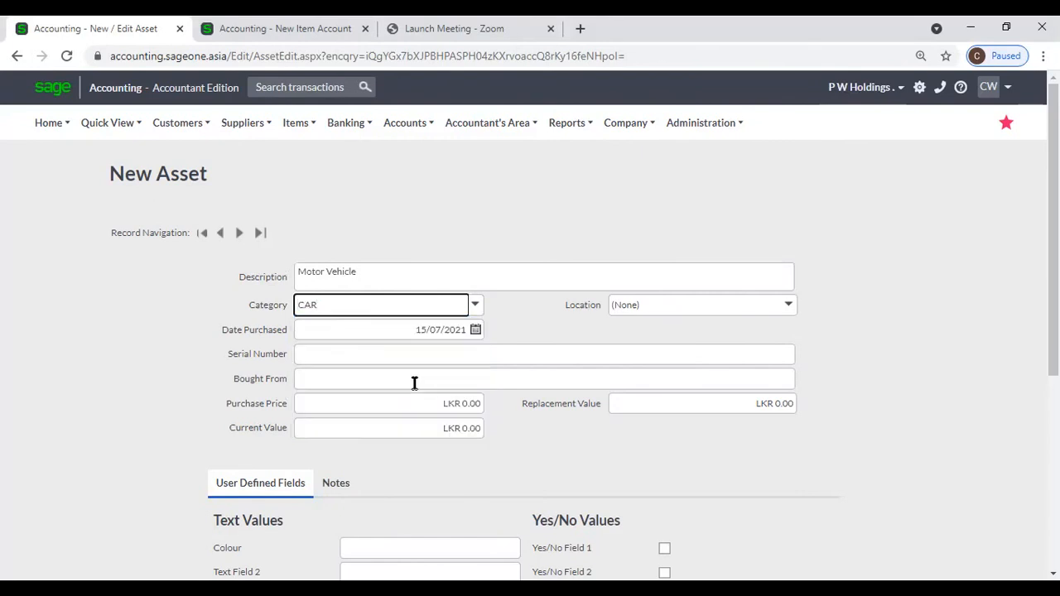
Set the new asset's location to Head Office and check the other available locations
left_click(790, 308)
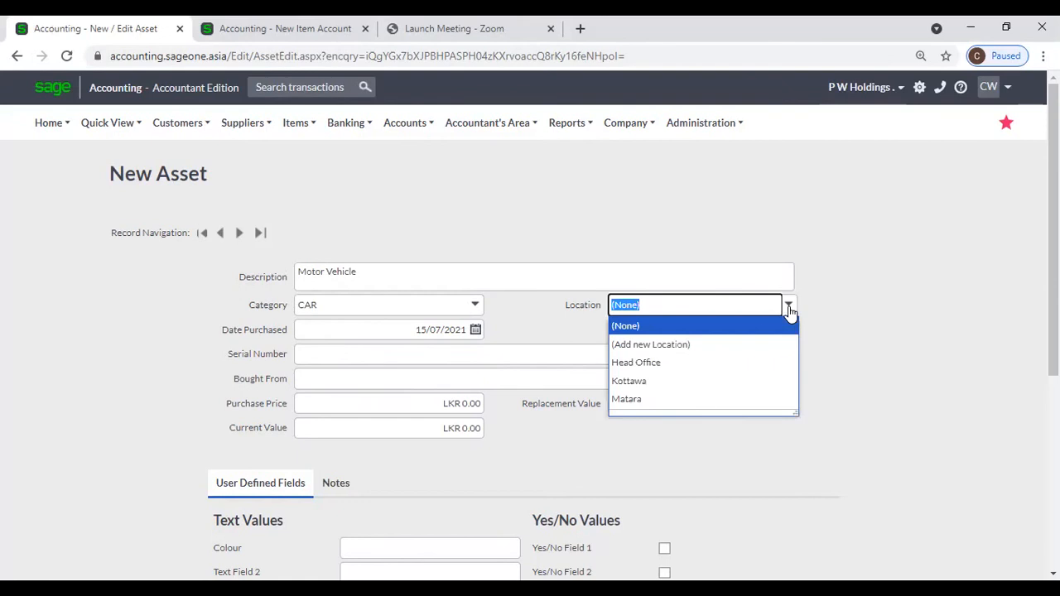
left_click(713, 363)
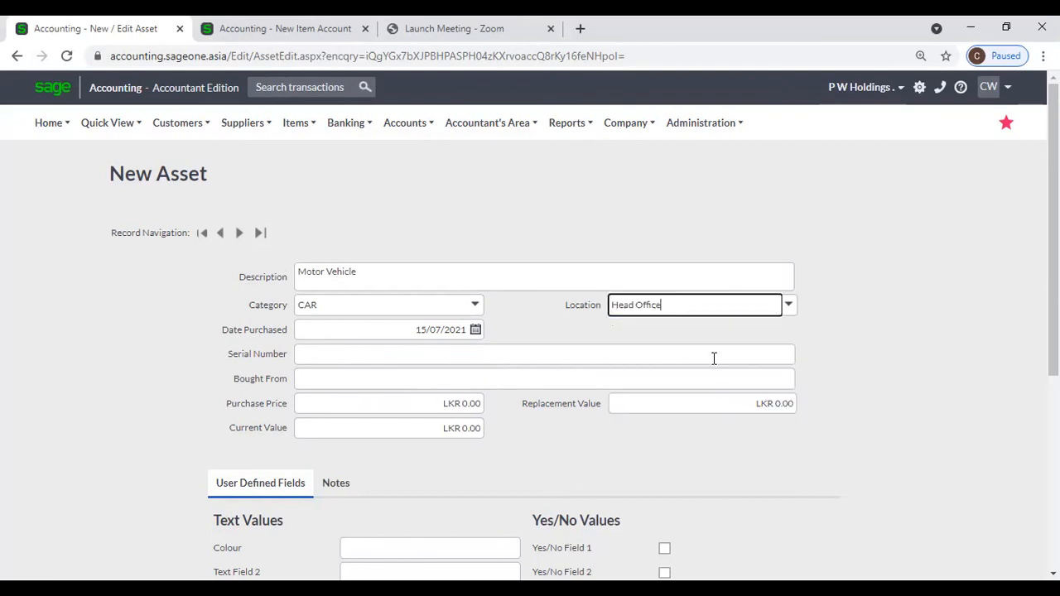
left_click(793, 308)
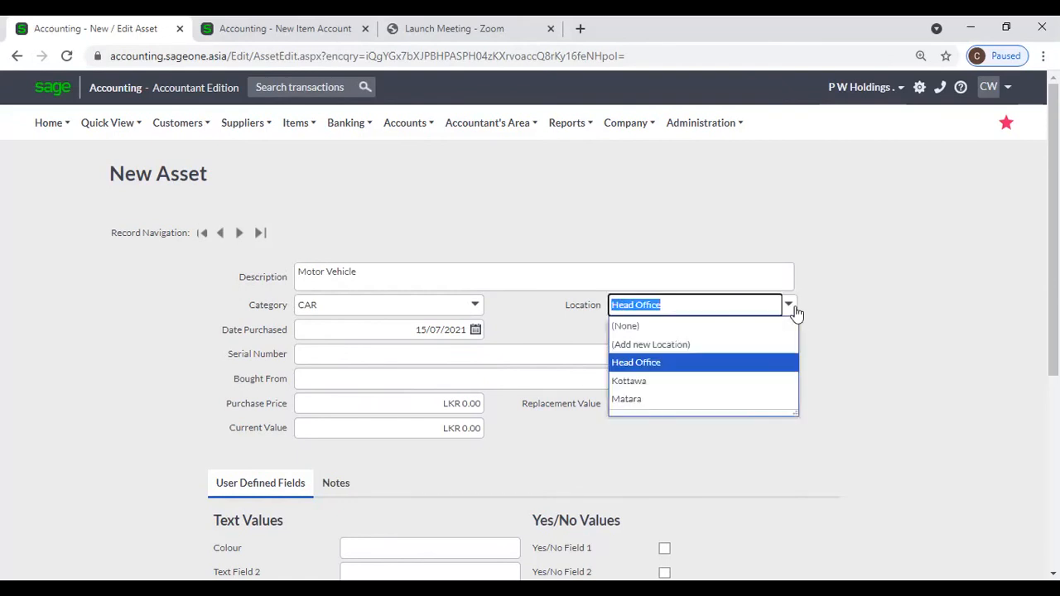
left_click(794, 309)
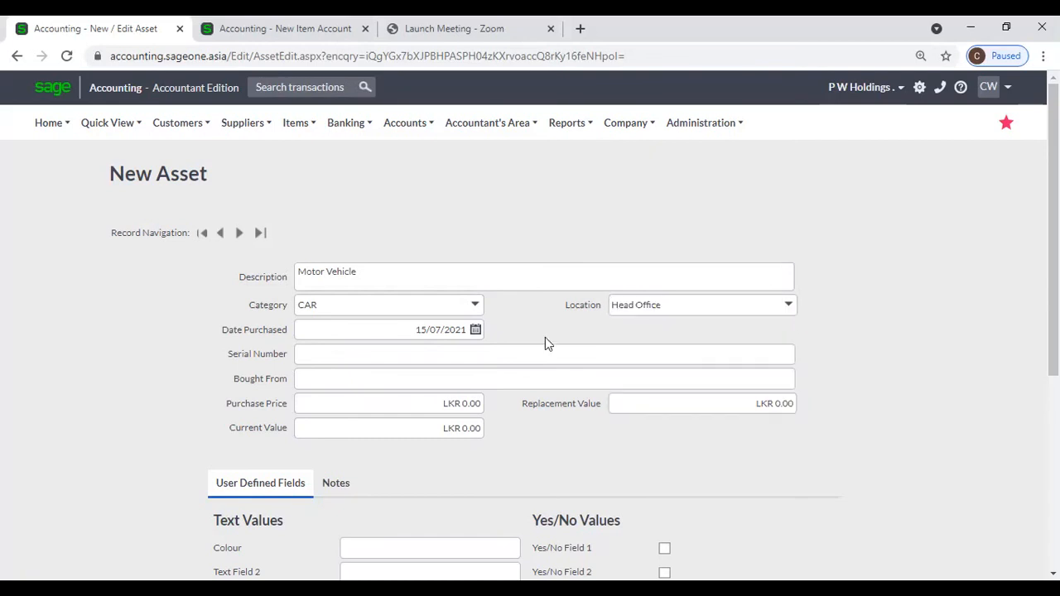
Set the new asset's purchase date to 01/07/2021 and record AMW as the supplier it was bought from
left_click(413, 333)
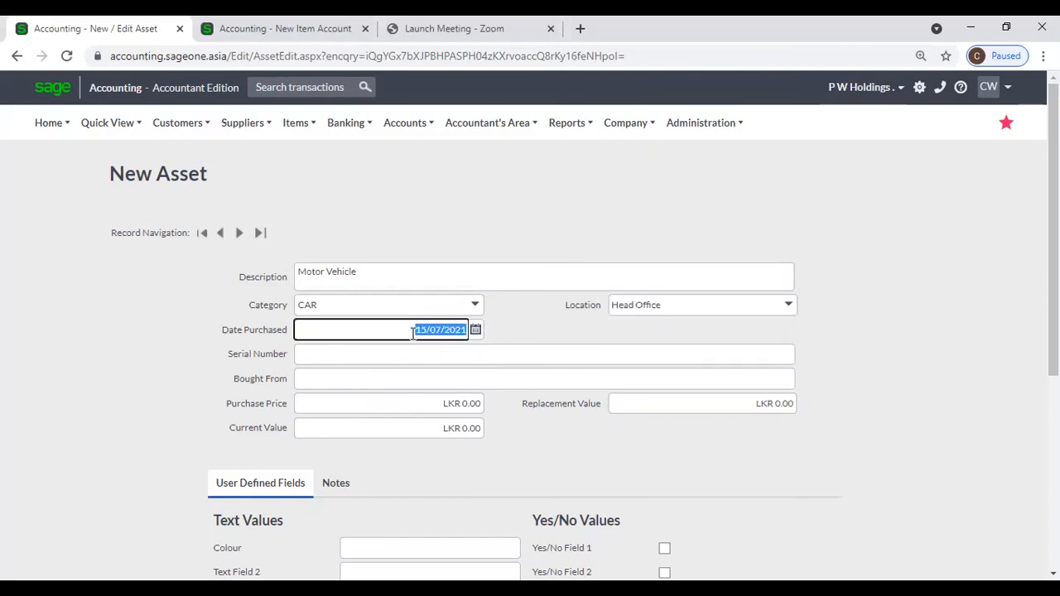
left_click(479, 331)
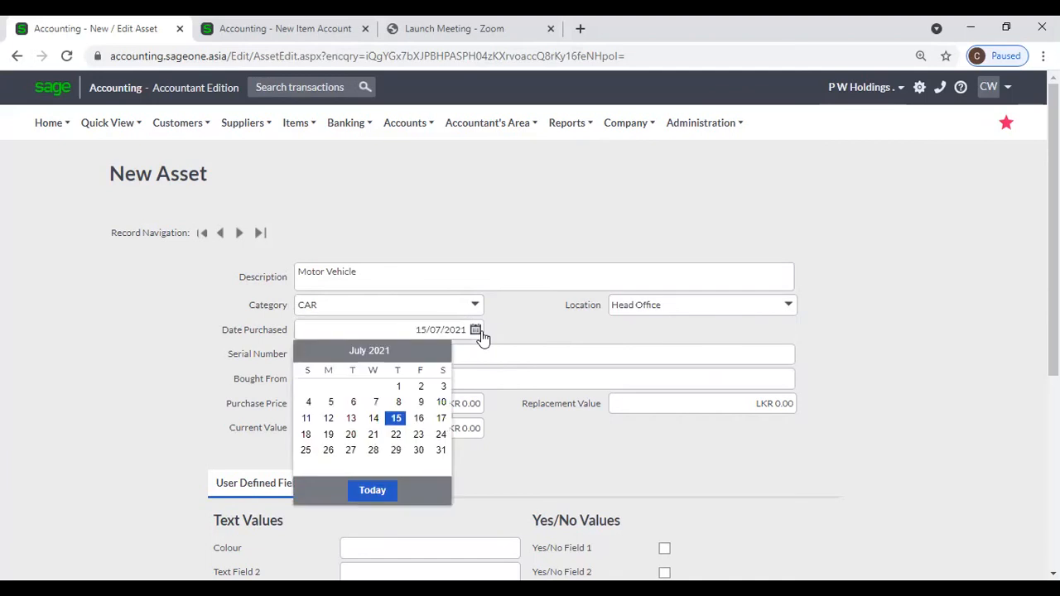
left_click(391, 384)
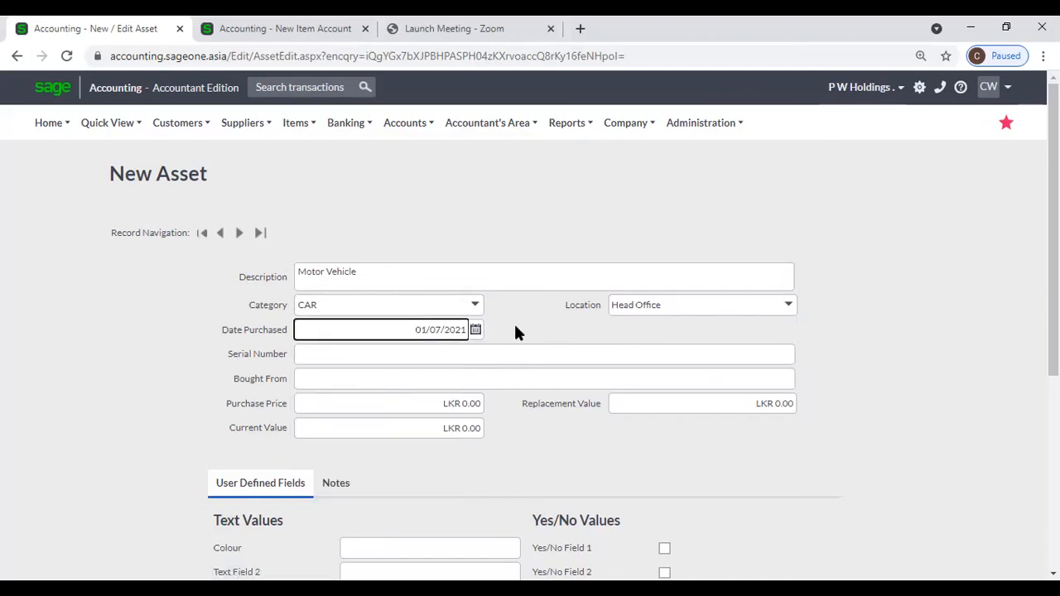
left_click(508, 357)
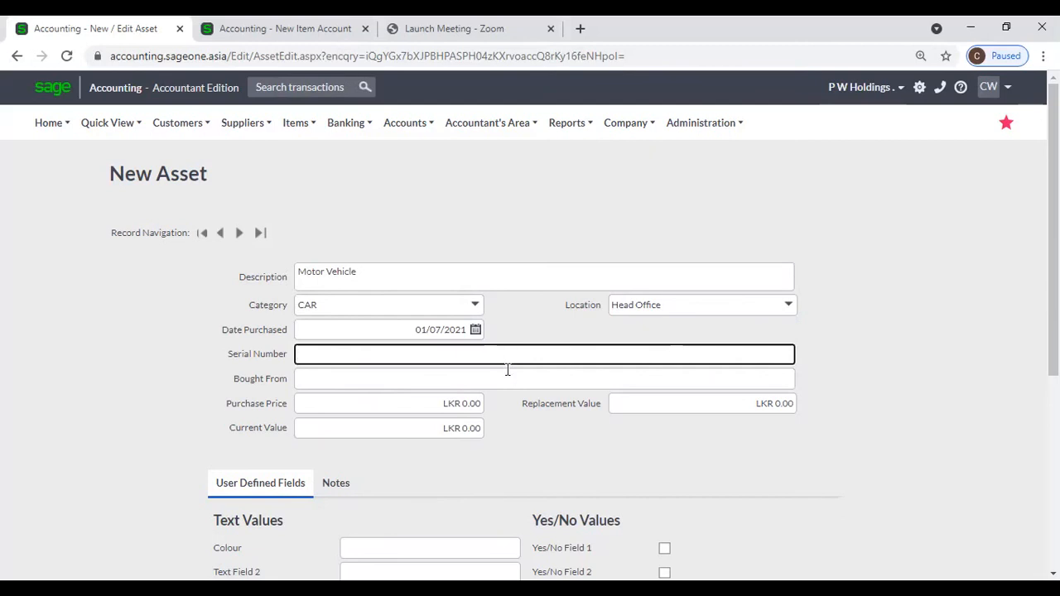
left_click(507, 377)
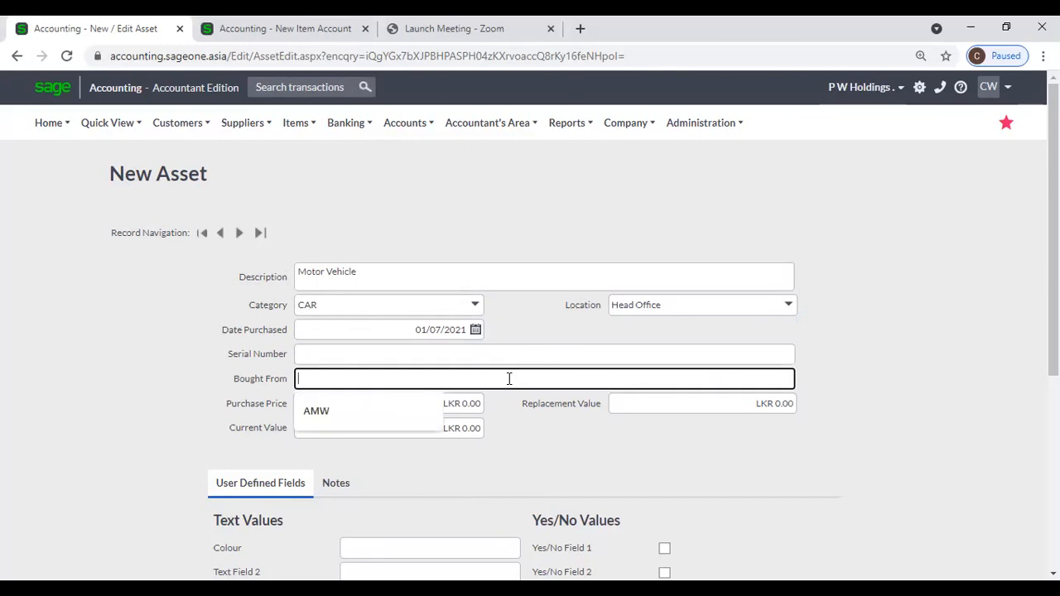
left_click(377, 410)
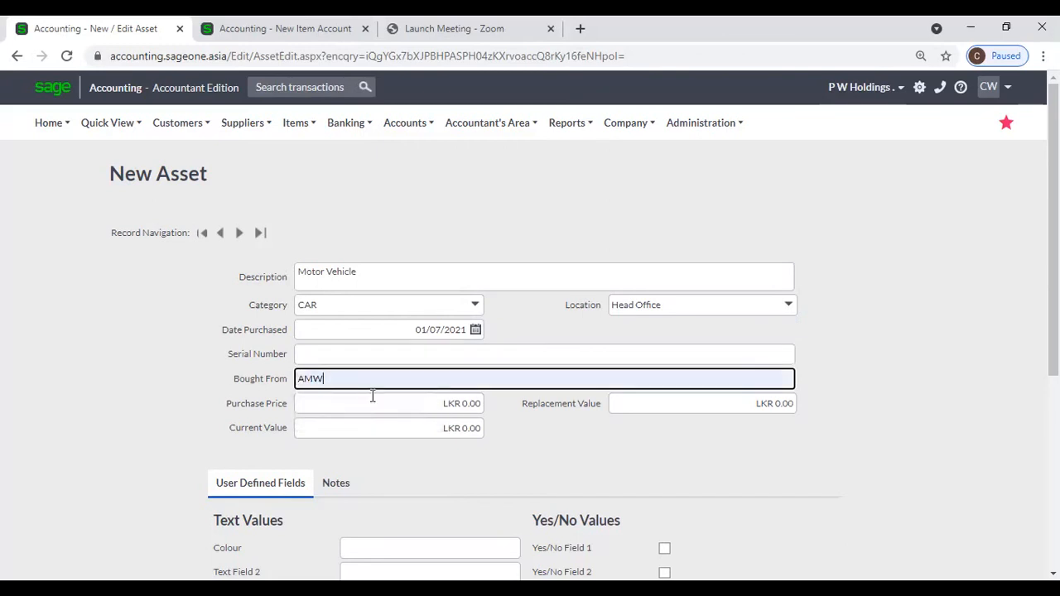
Review the new asset's purchase price, replacement value and current value fields without entering amounts
key("Tab")
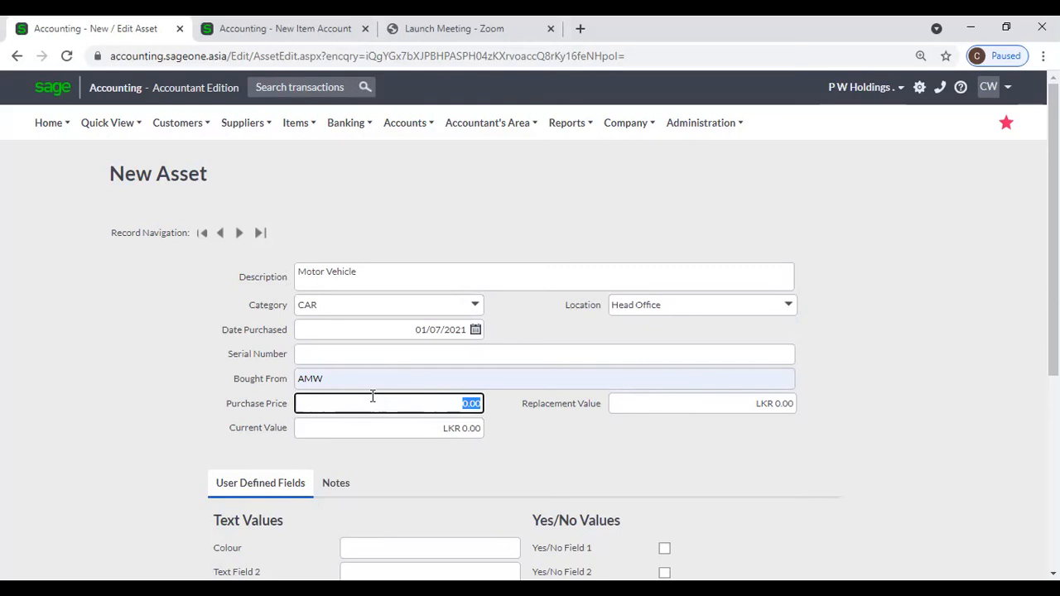
left_click(666, 401)
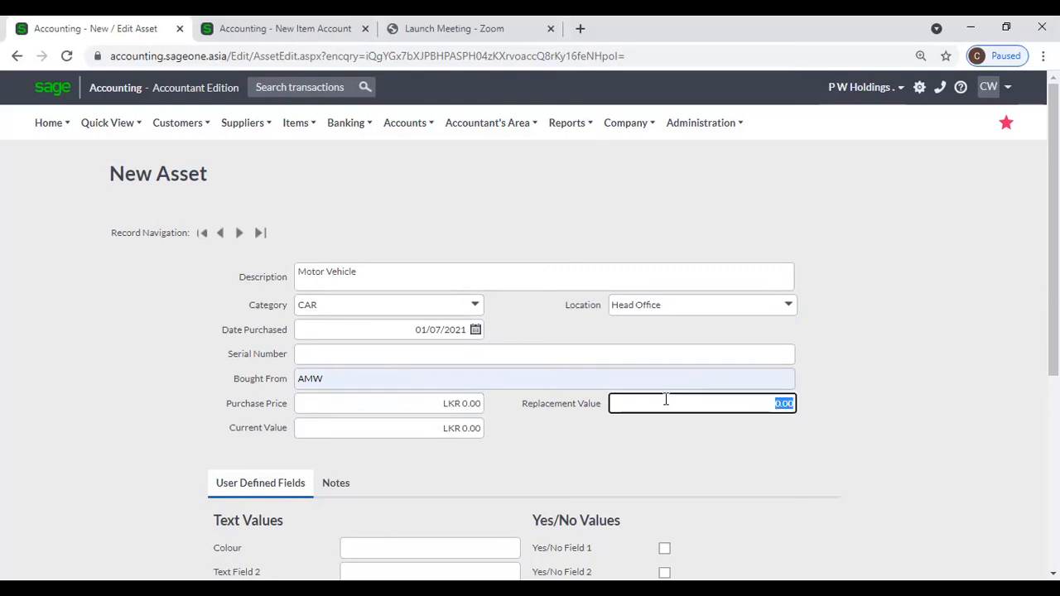
left_click(397, 428)
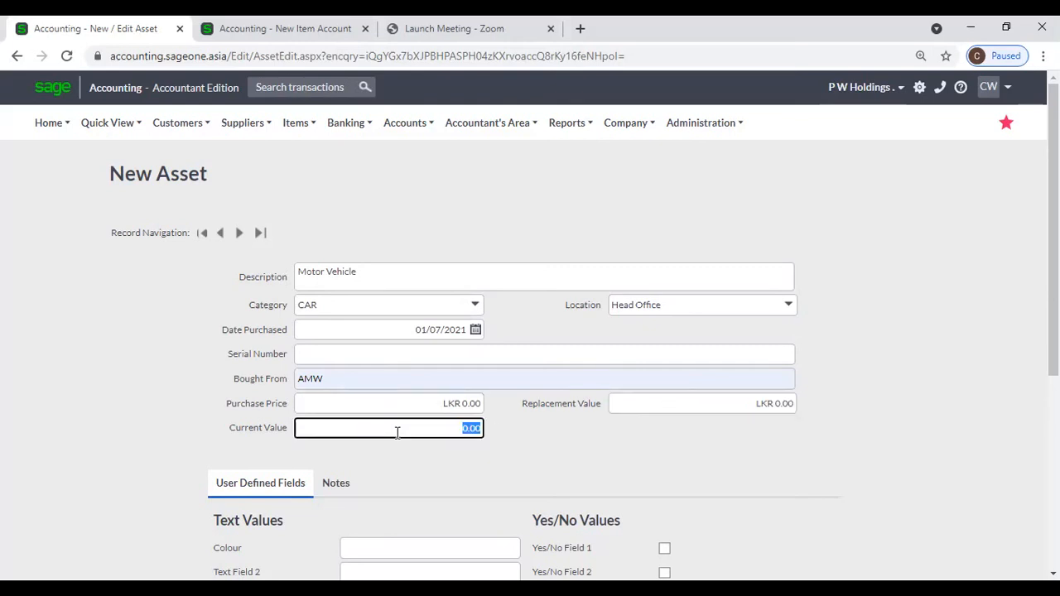
left_click(547, 464)
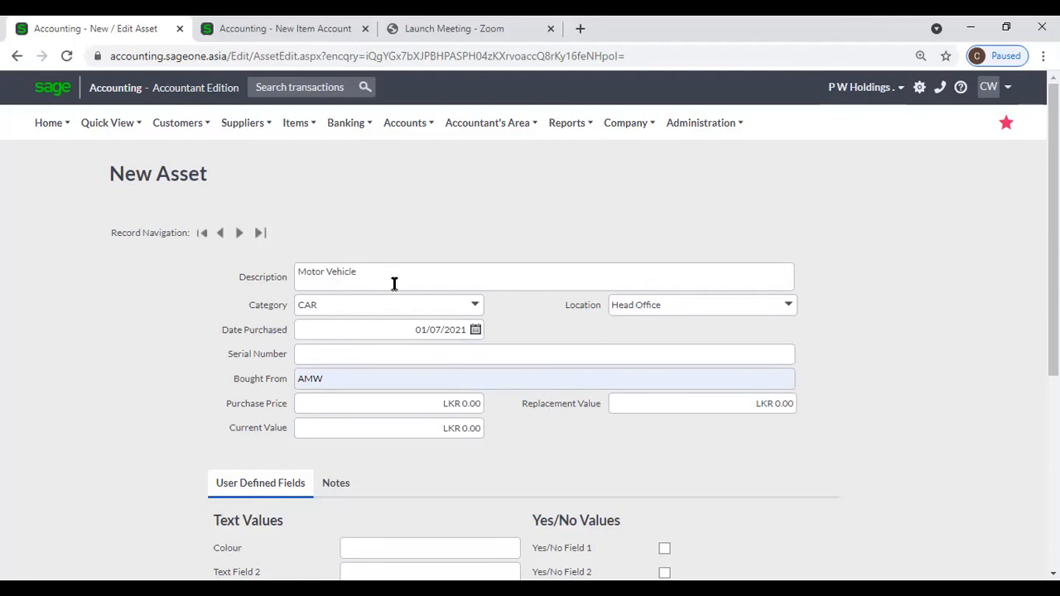
Set the new asset's category to Computer and check the location choices
left_click(473, 307)
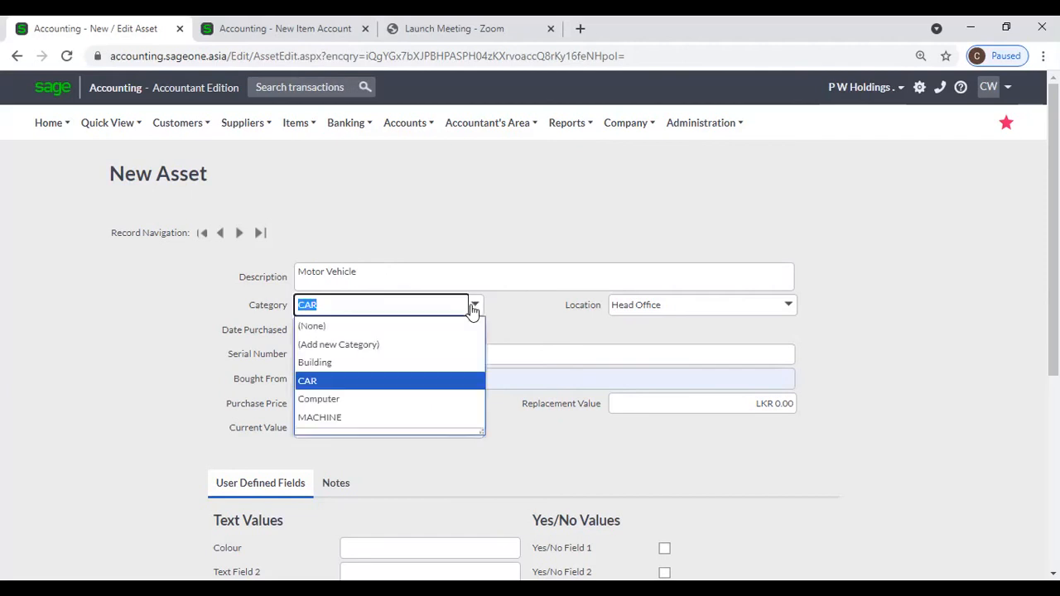
left_click(421, 408)
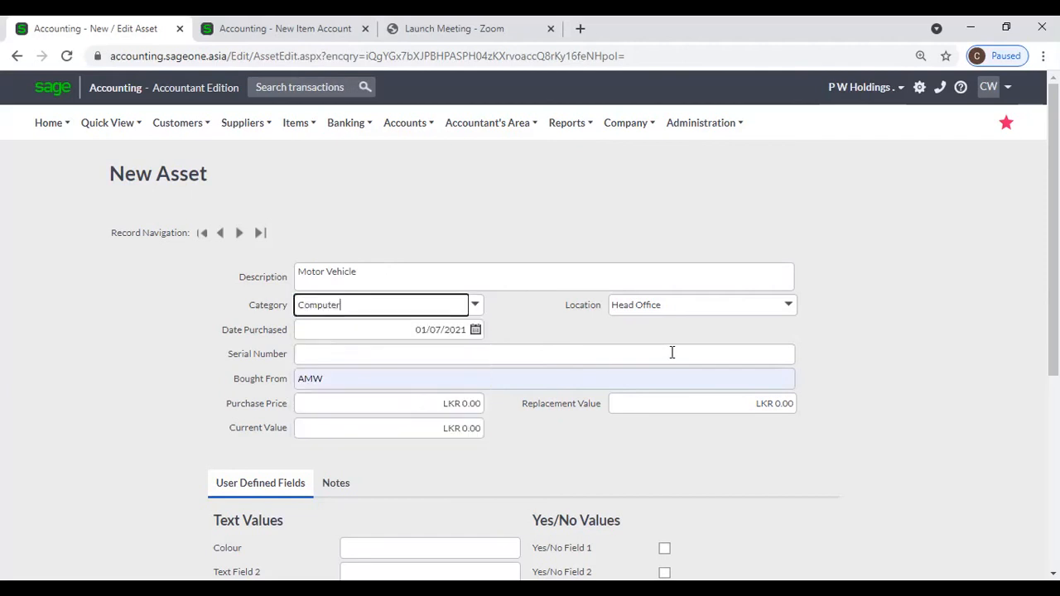
left_click(787, 308)
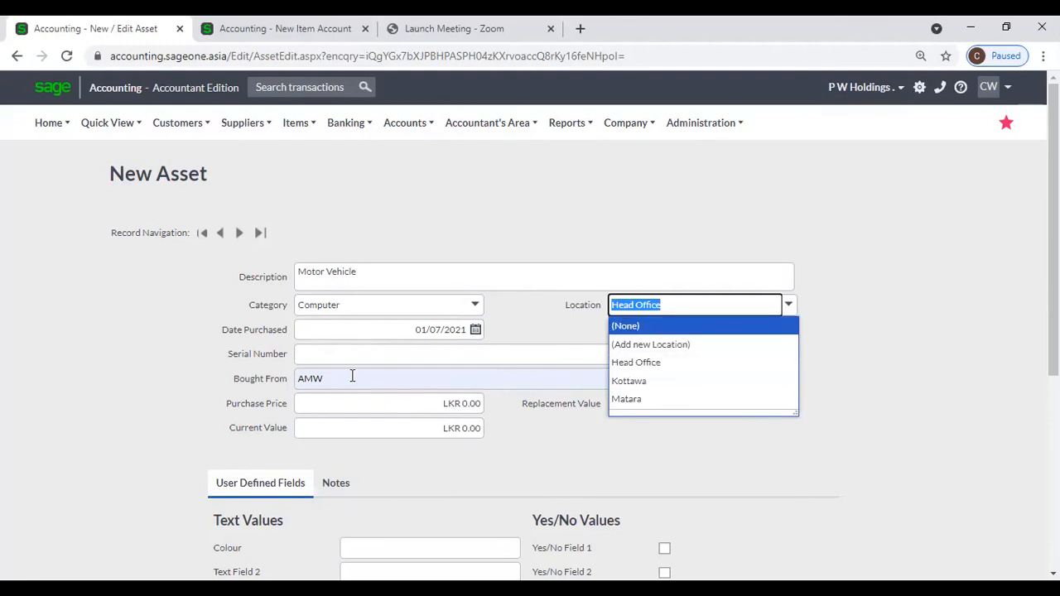
left_click(323, 352)
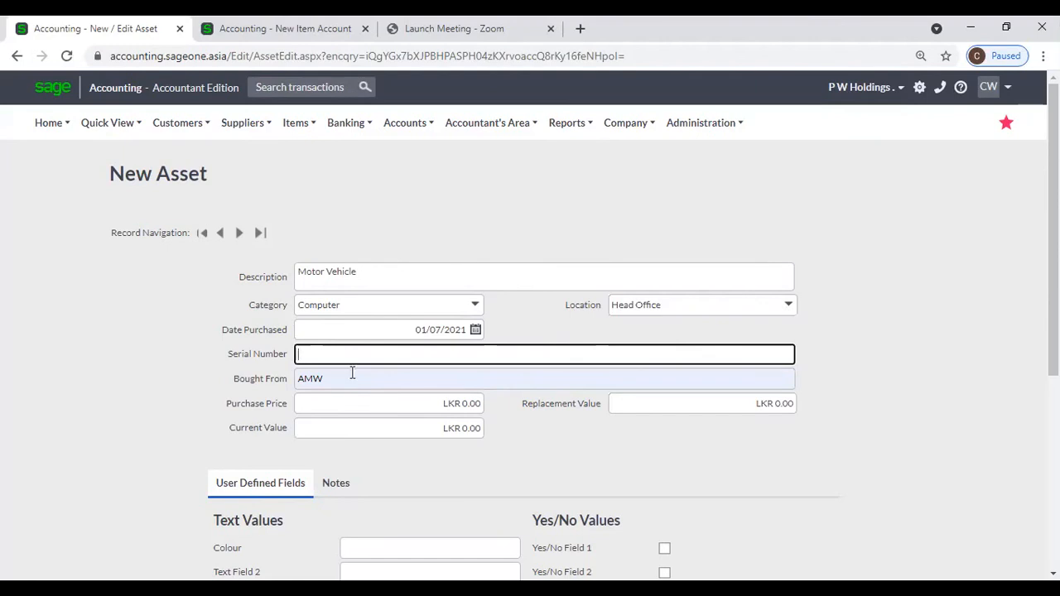
Go over the asset's value fields again and examine the user-defined text, numeric, yes/no and date fields
left_click(373, 405)
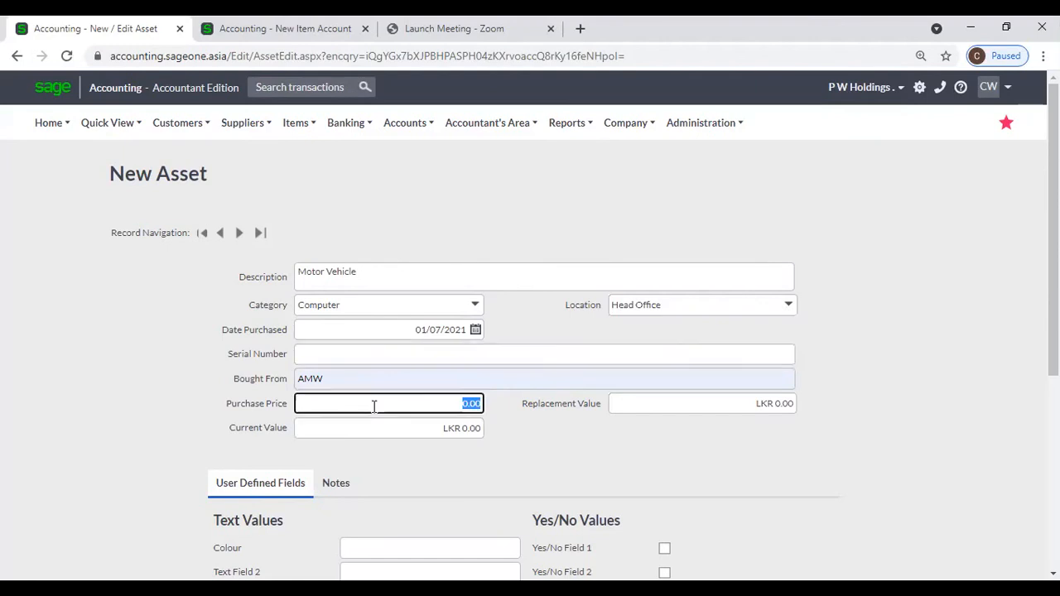
left_click(674, 401)
left_click(446, 427)
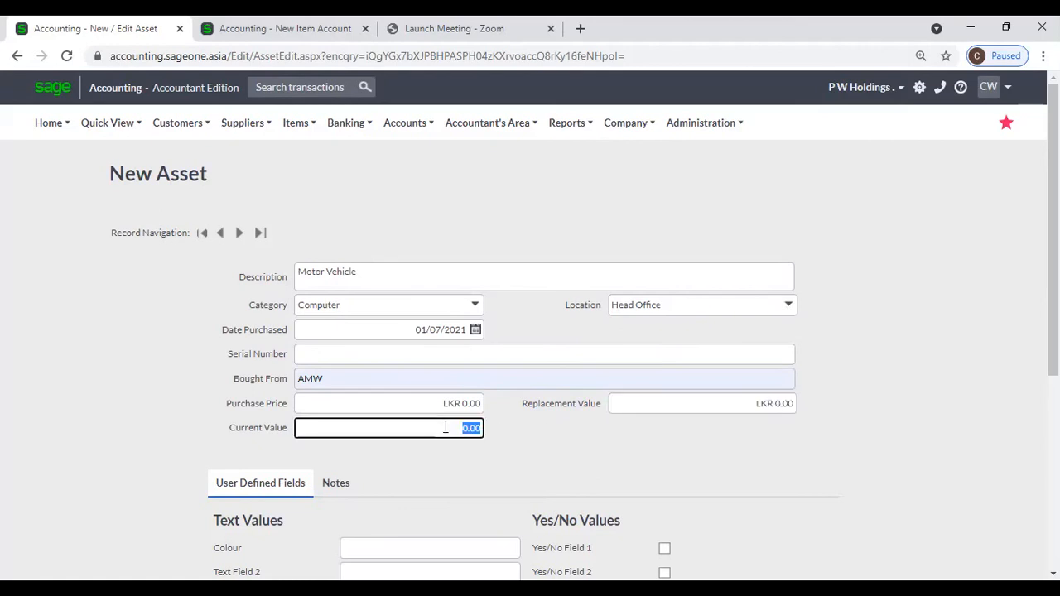
left_click(552, 451)
scroll(553, 451, "down", 4)
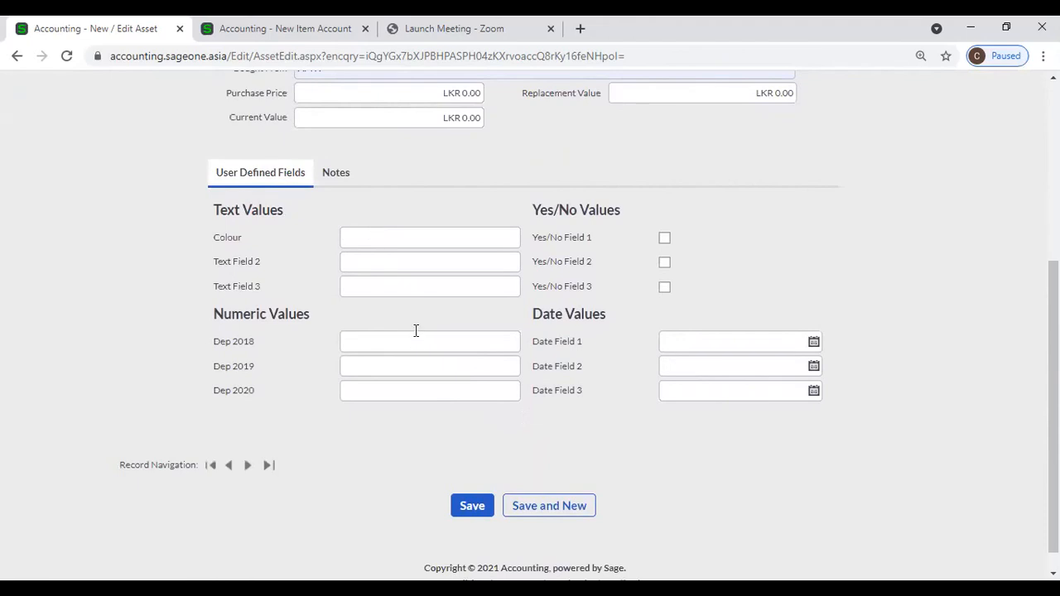
Try to add an attachment to the asset's note dated 15/07/2021, declining to save the asset
left_click(331, 178)
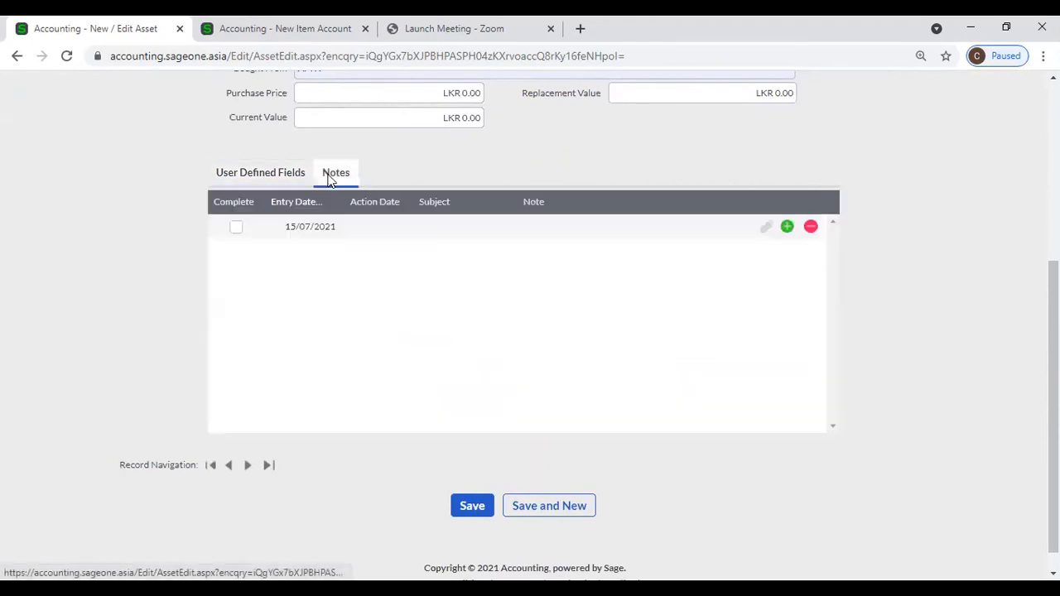
scroll(459, 264, "up", 2)
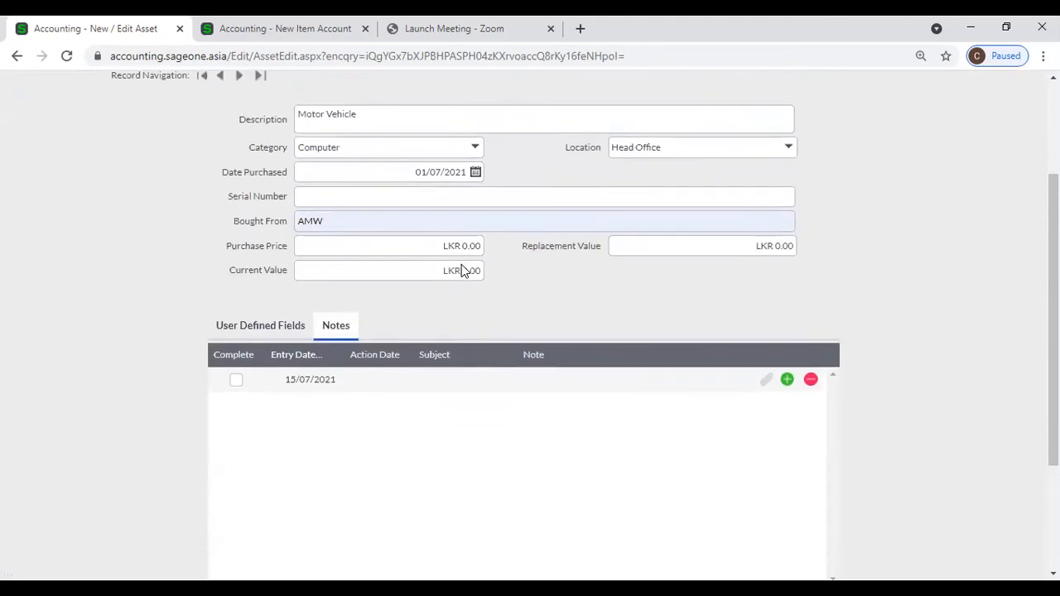
scroll(514, 322, "up", 1)
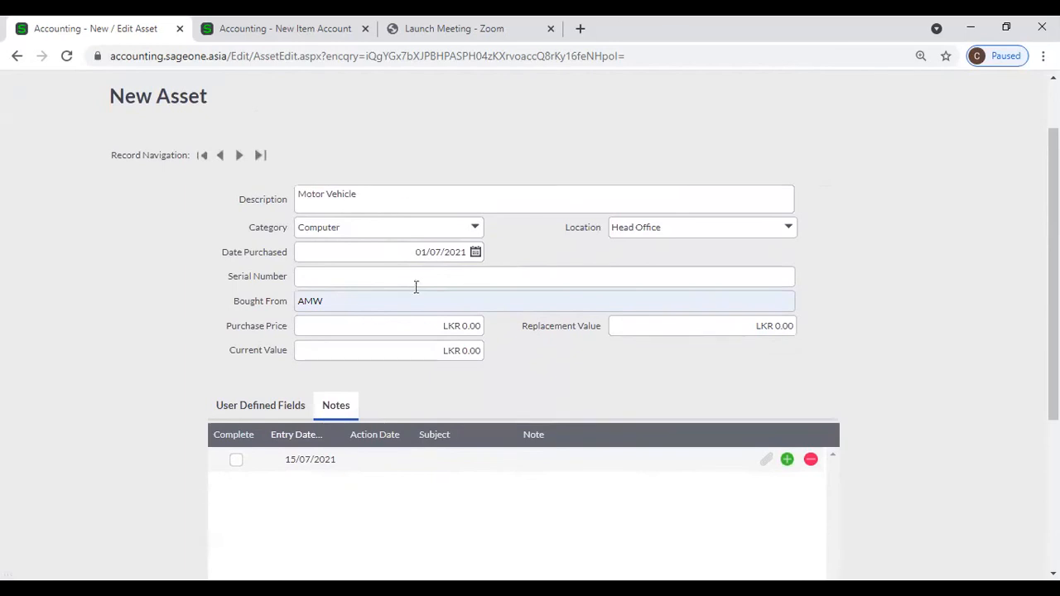
left_click(361, 462)
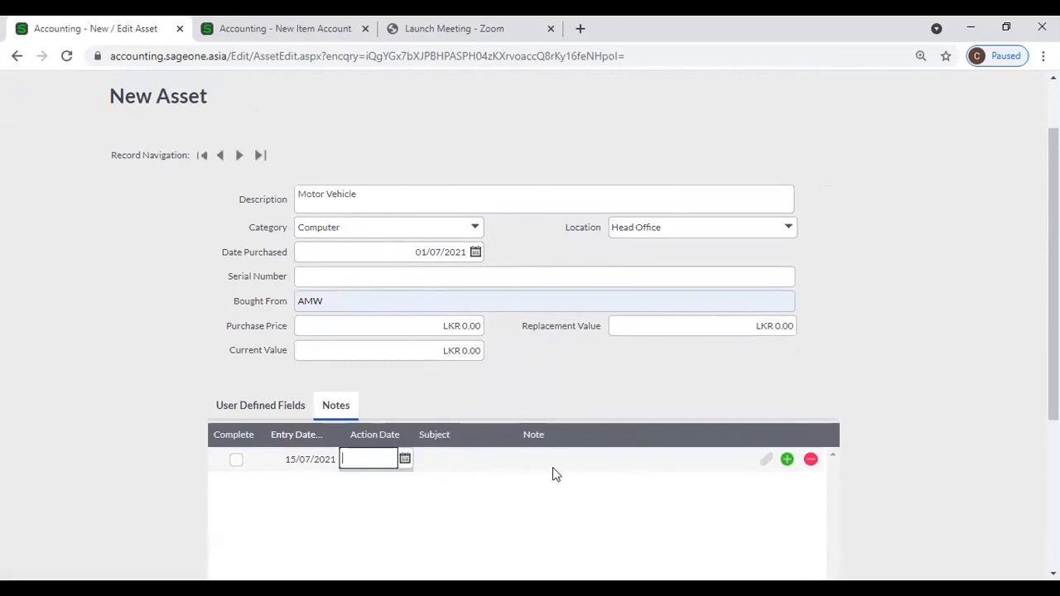
left_click(767, 458)
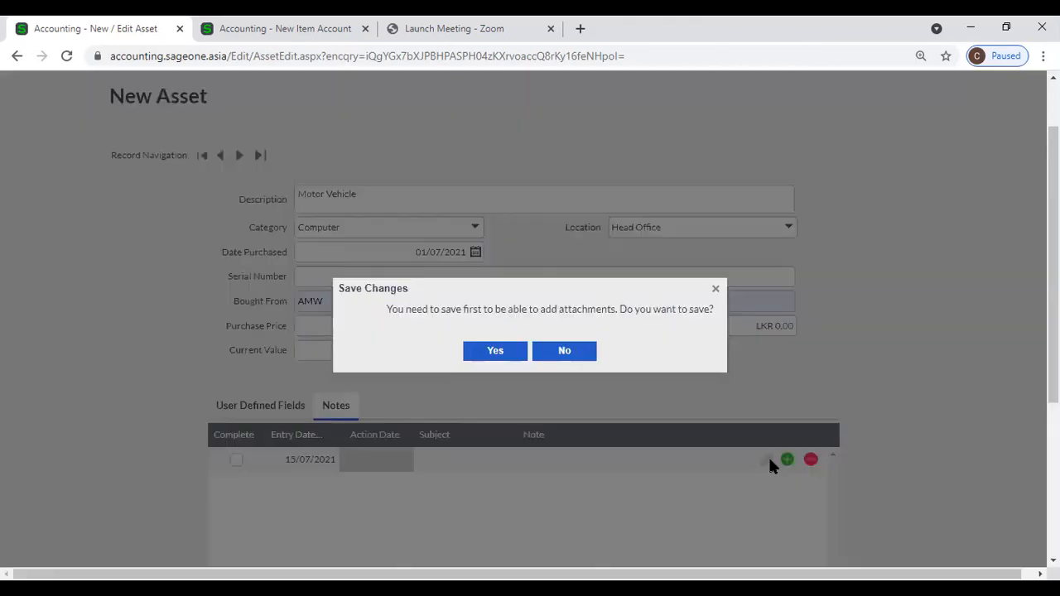
left_click(587, 354)
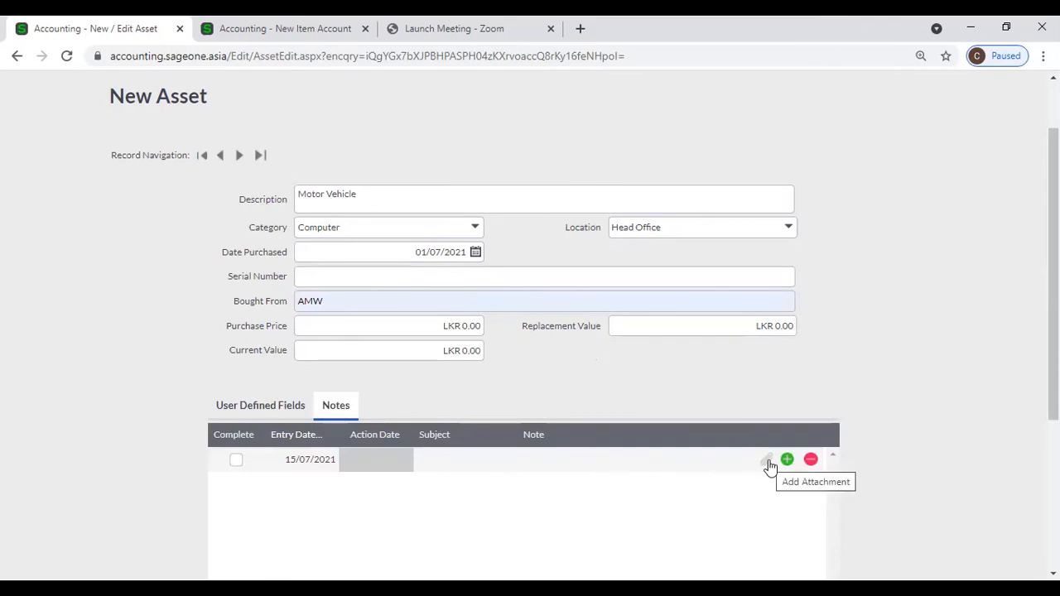
scroll(691, 386, "up", 2)
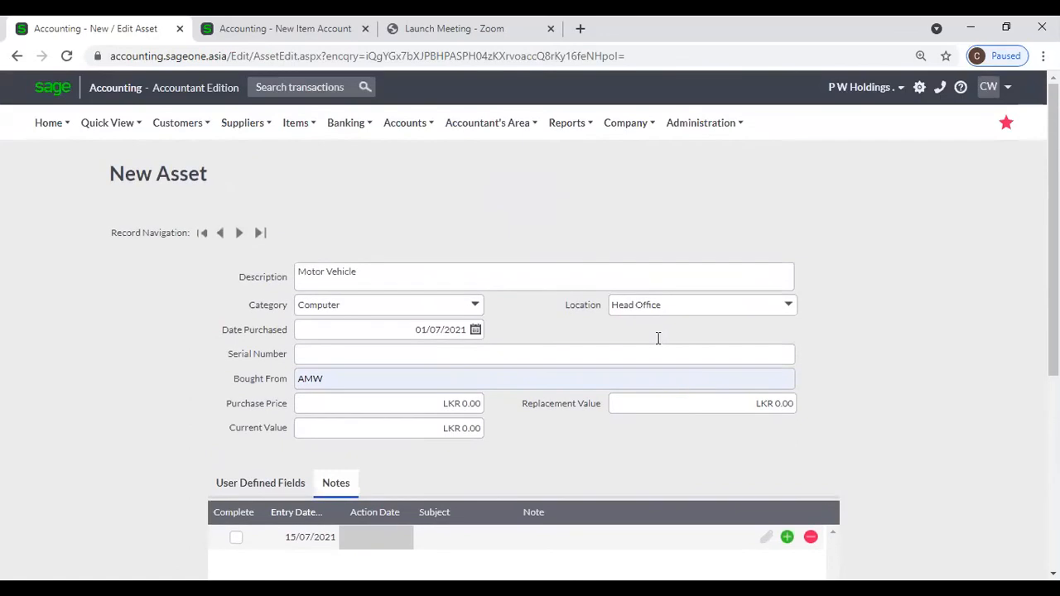
View the company's asset categories and bring up a blank new asset category form
mouse_move(596, 131)
mouse_move(657, 236)
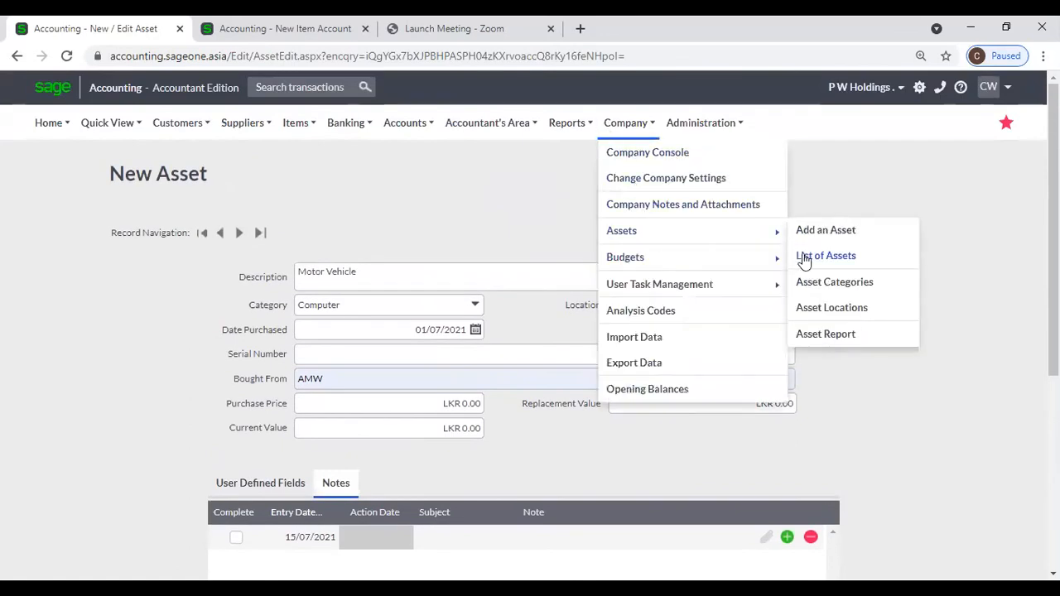
left_click(824, 286)
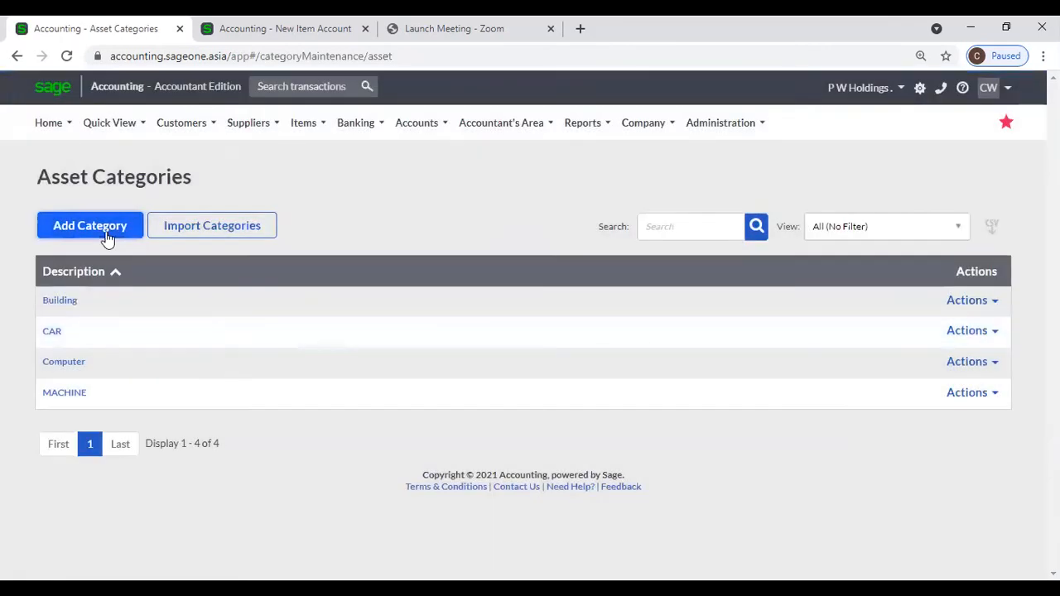
left_click(105, 236)
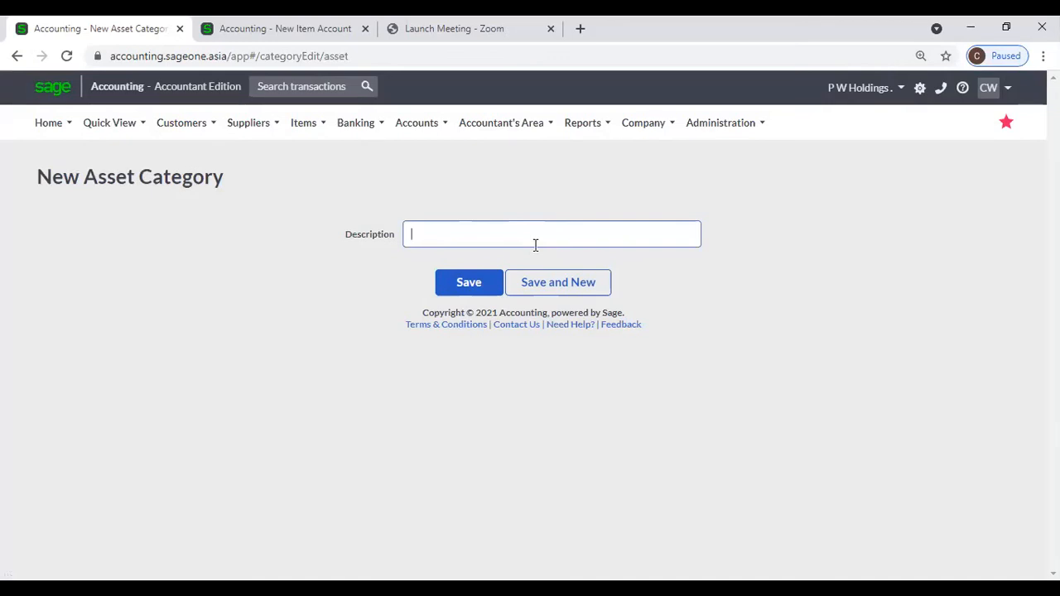
Leave the new category form and view the company's list of asset locations
left_click(644, 122)
mouse_move(686, 304)
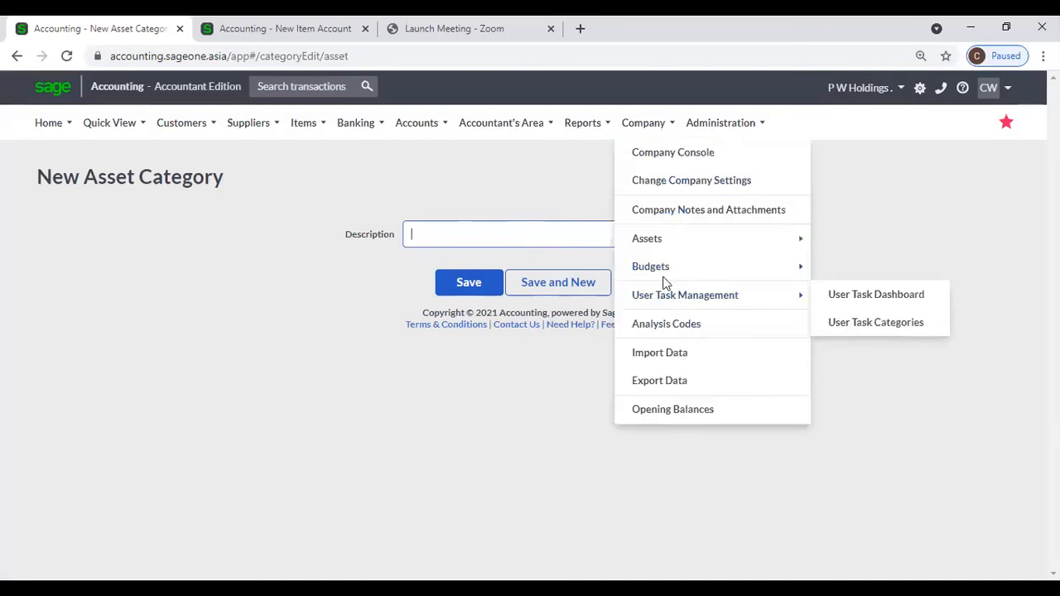
mouse_move(656, 247)
left_click(849, 323)
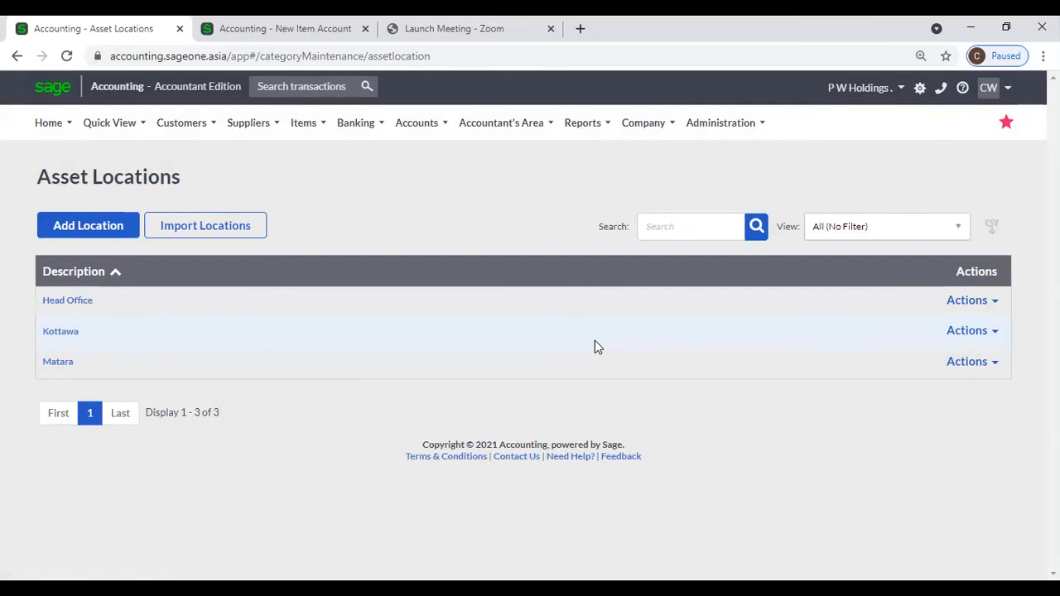
mouse_move(652, 137)
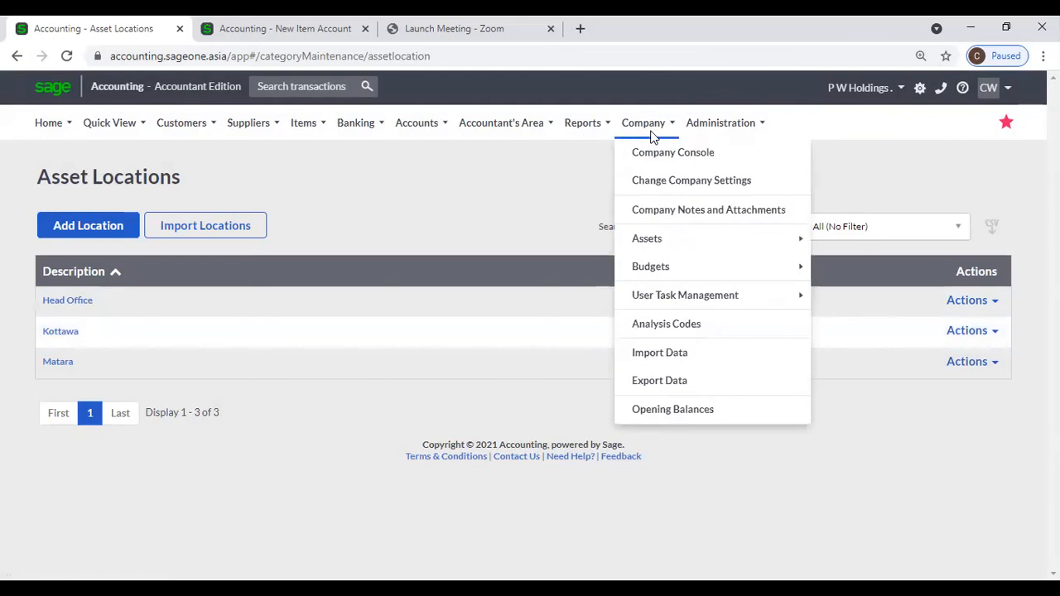
mouse_move(688, 244)
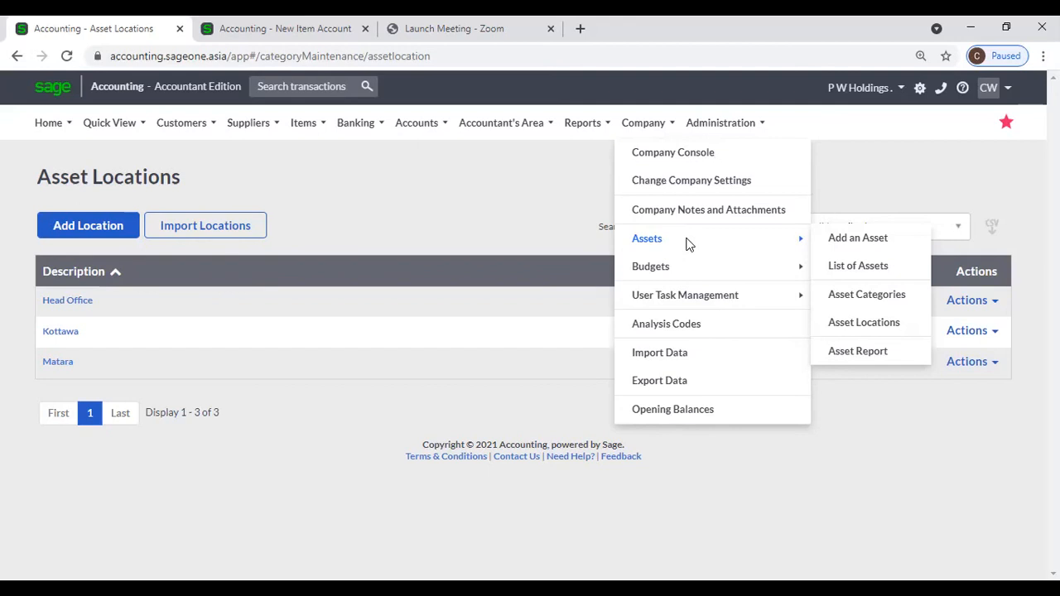
left_click(704, 170)
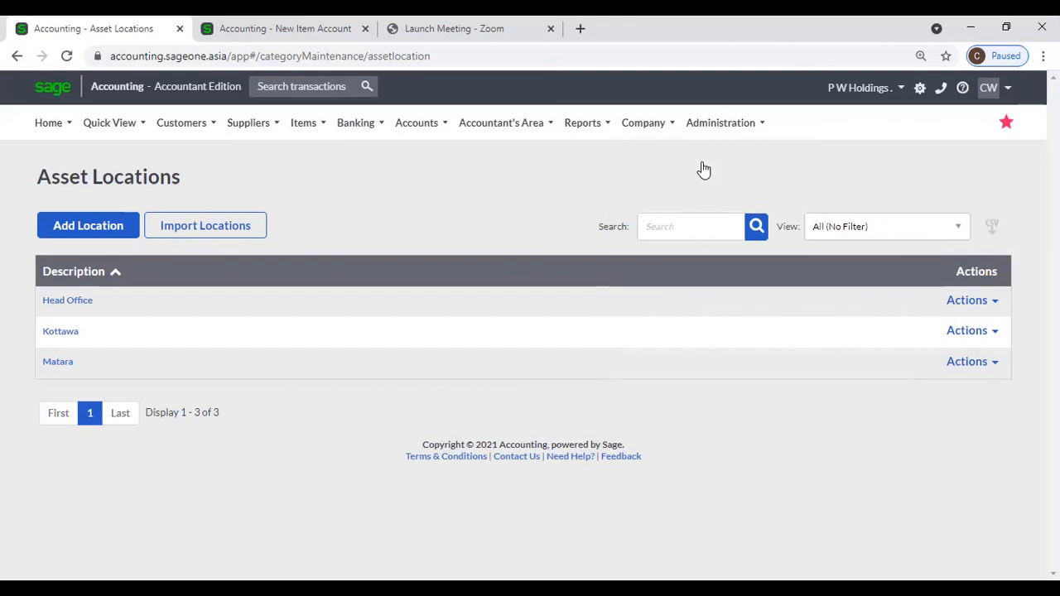
left_click(644, 122)
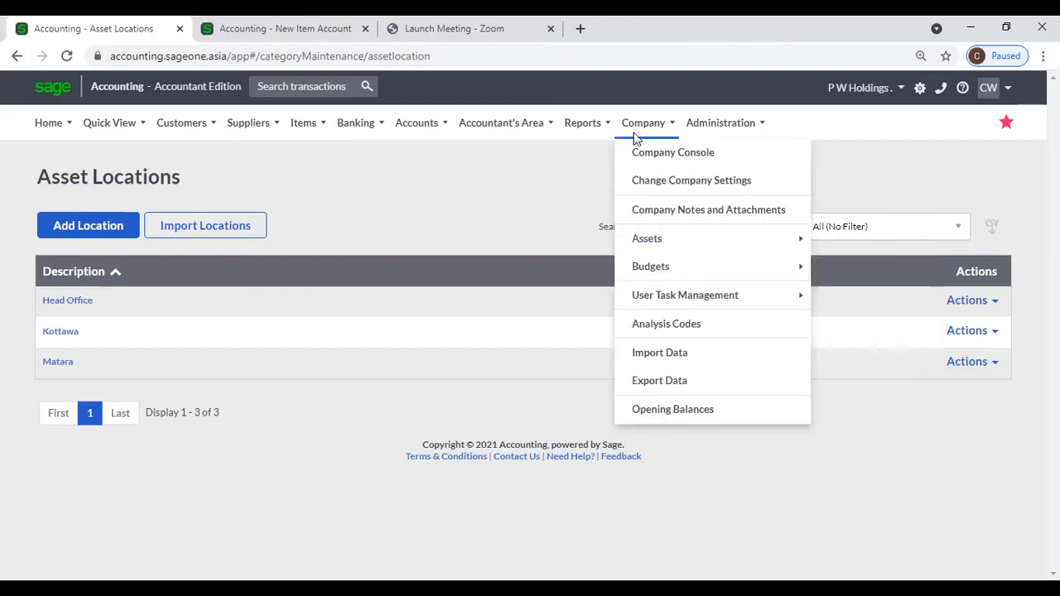
mouse_move(686, 242)
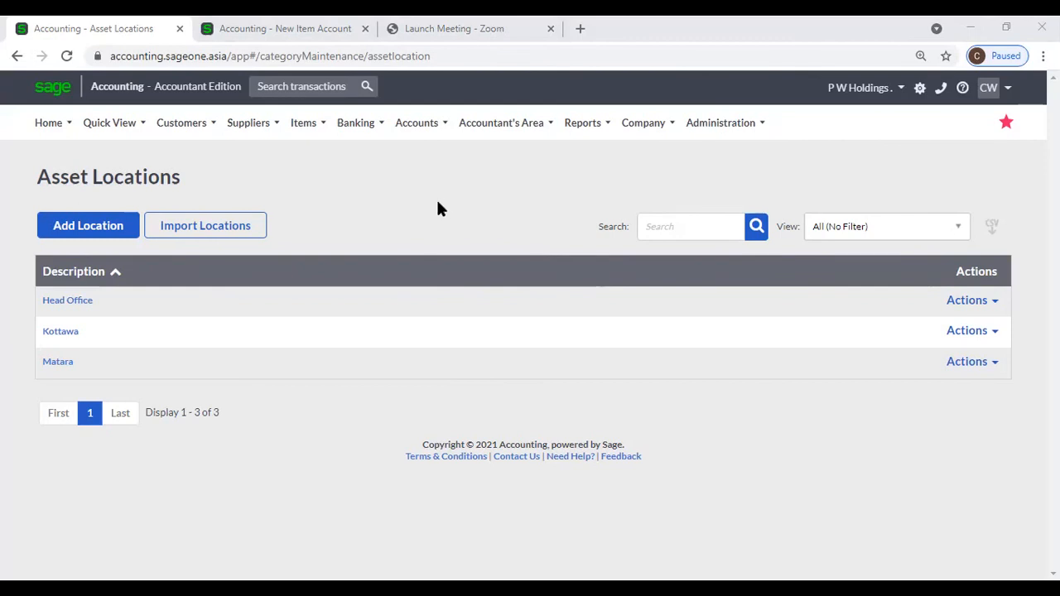
left_click(651, 123)
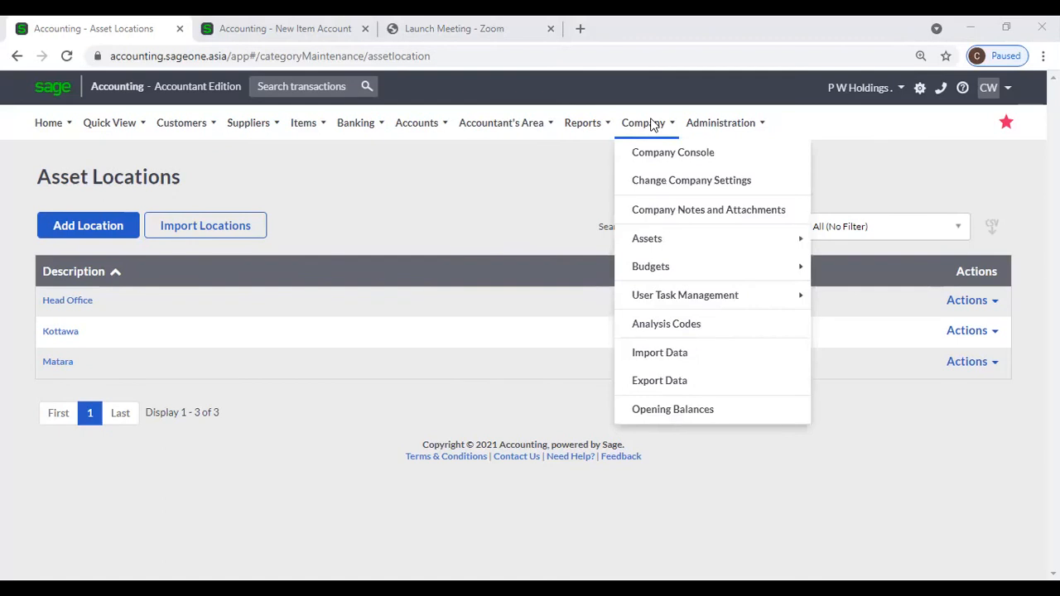
Start creating a new company budget
mouse_move(676, 271)
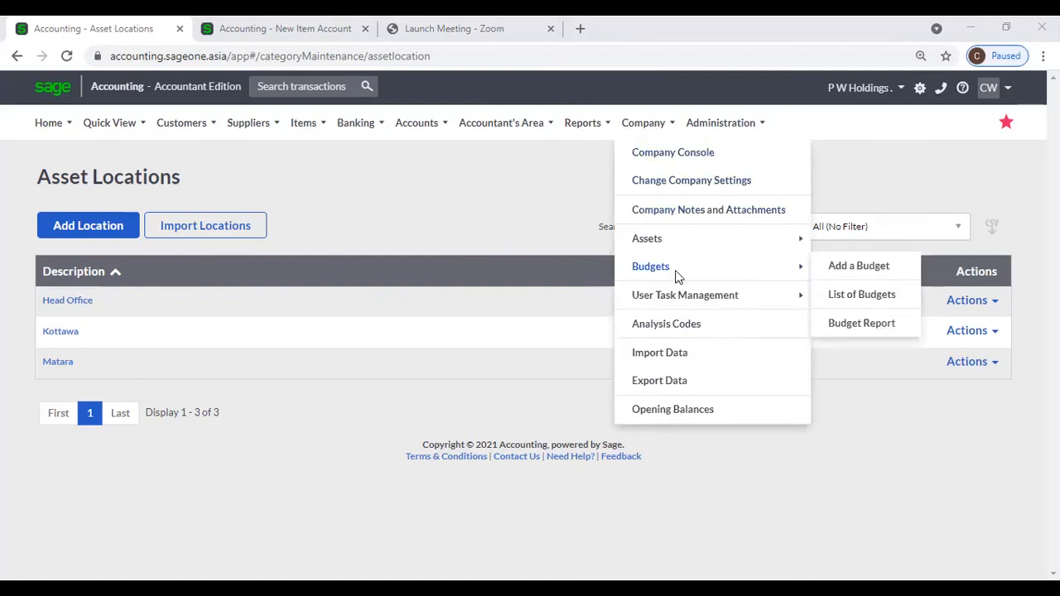
left_click(870, 270)
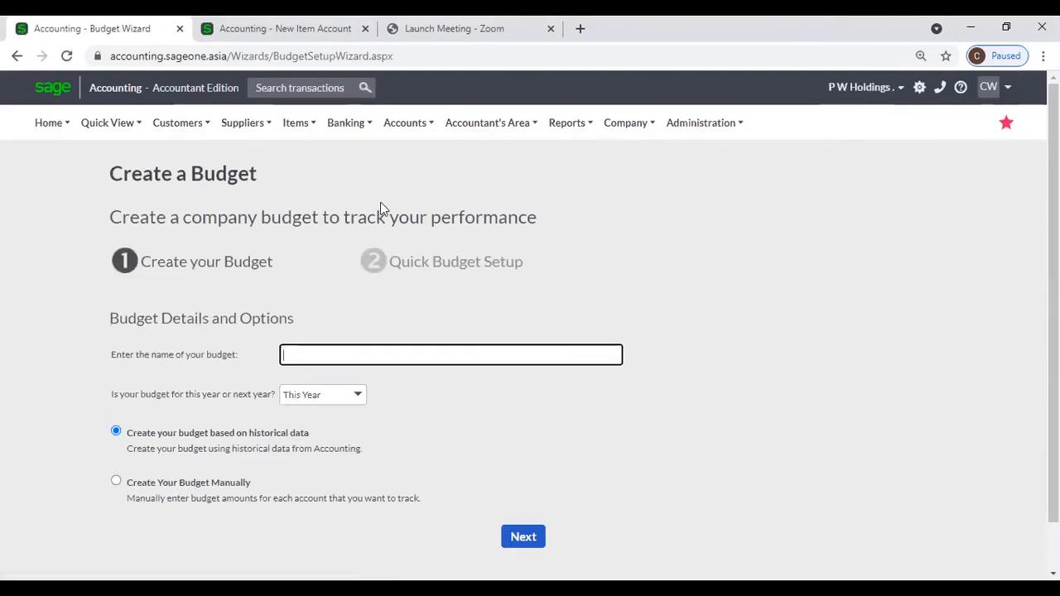
In the other browser tab, bring up the Profit and Loss report options from the financial statement reports
left_click(263, 39)
mouse_move(555, 133)
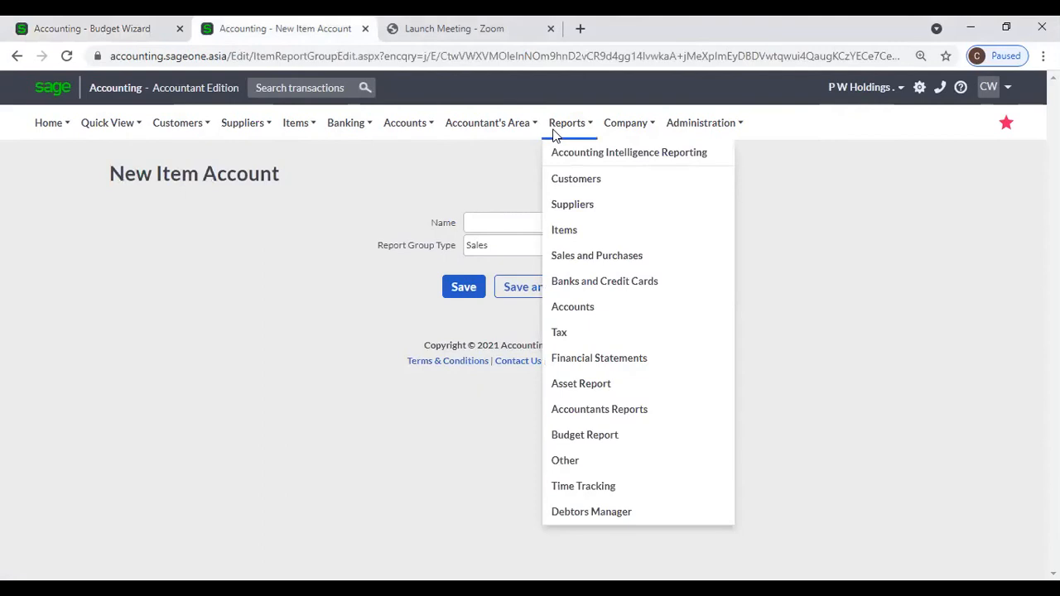
left_click(612, 363)
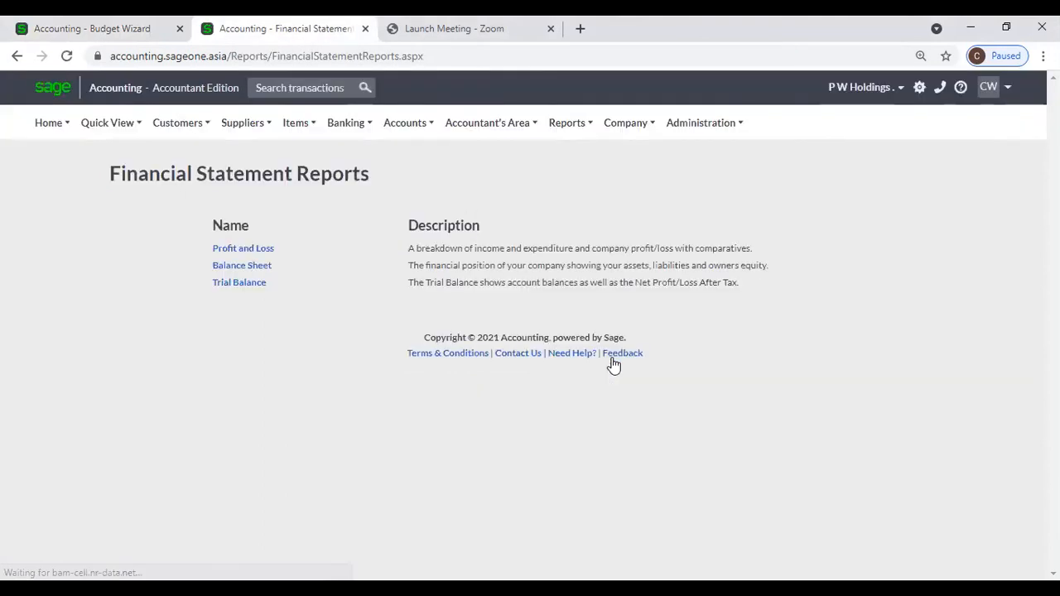
left_click(234, 252)
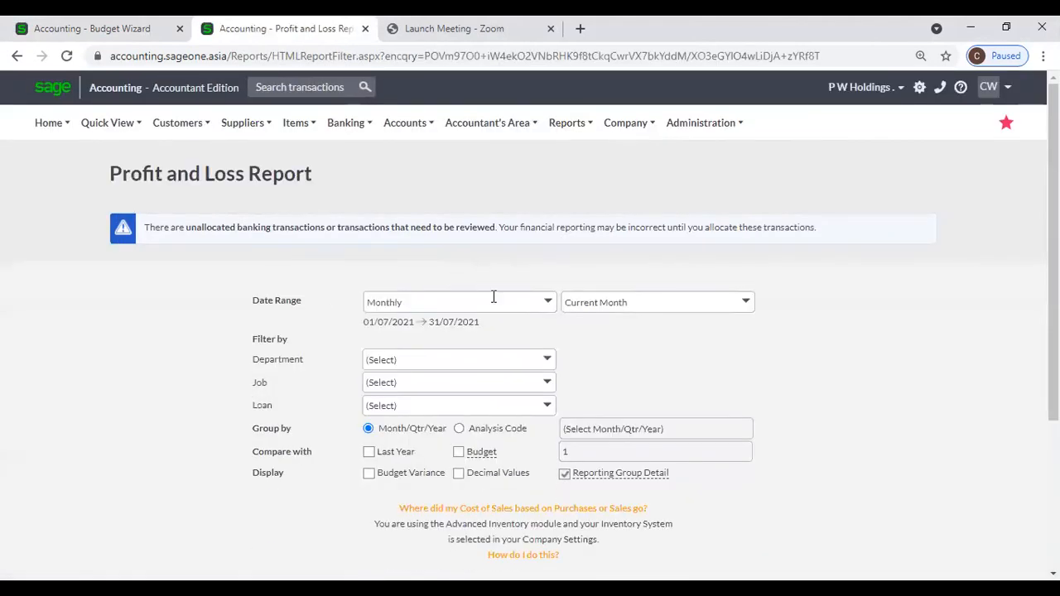
Set the Profit and Loss report's date range to Yearly, Last Year
left_click(547, 303)
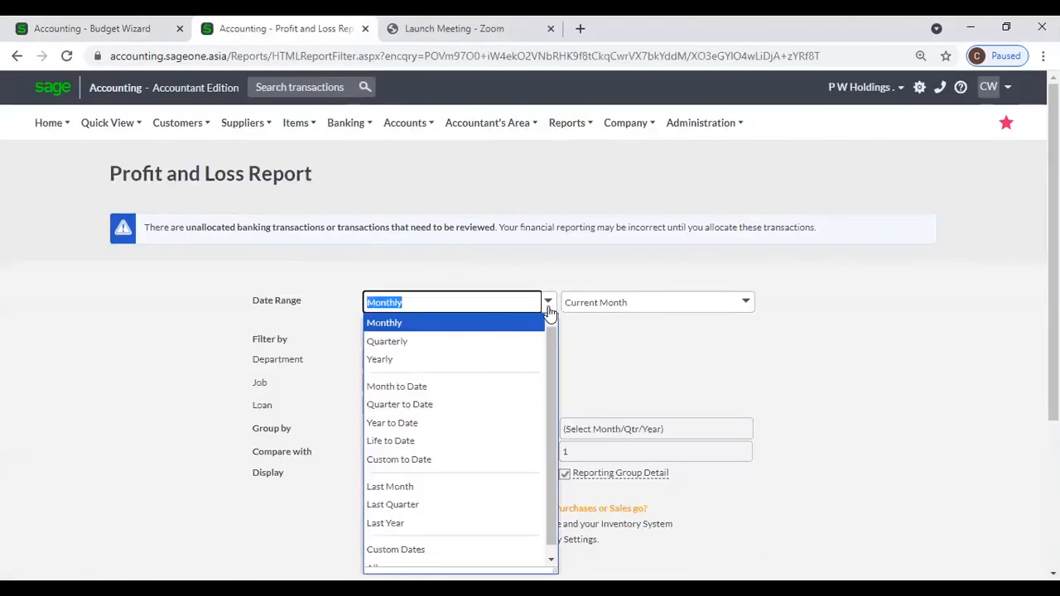
left_click(492, 360)
left_click(745, 307)
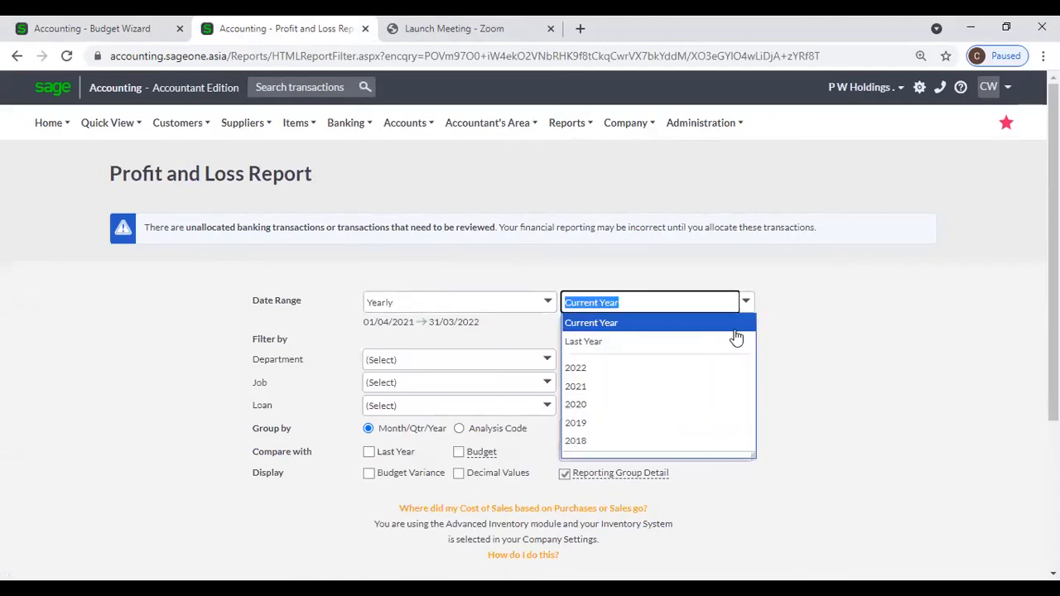
left_click(676, 352)
Compare the report with the 2021 New budget, display the budget variance, and run the Profit and Loss report
scroll(539, 355, "down", 1)
left_click(460, 351)
left_click(385, 351)
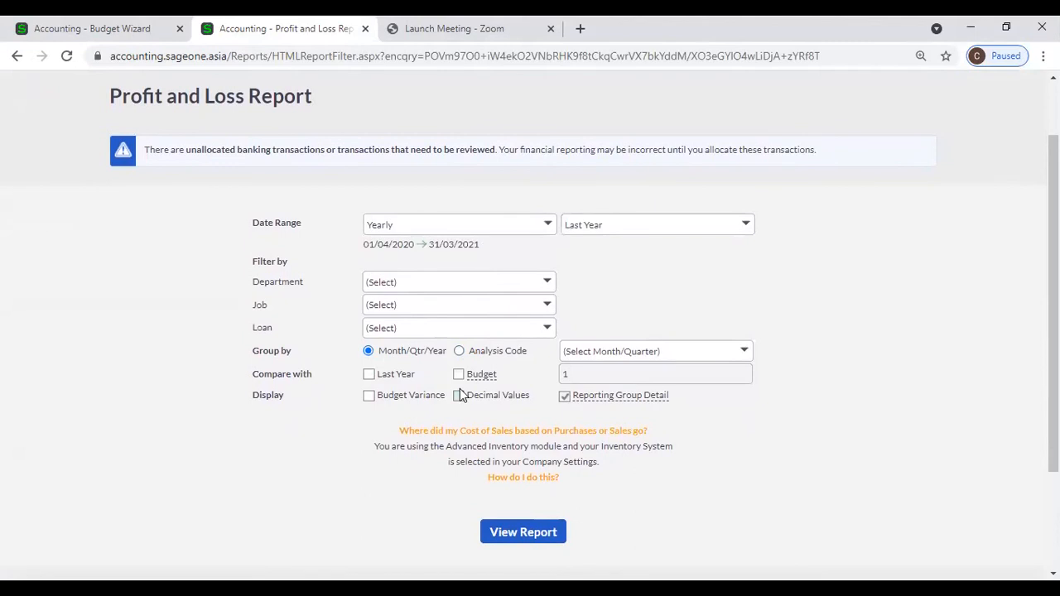
left_click(368, 396)
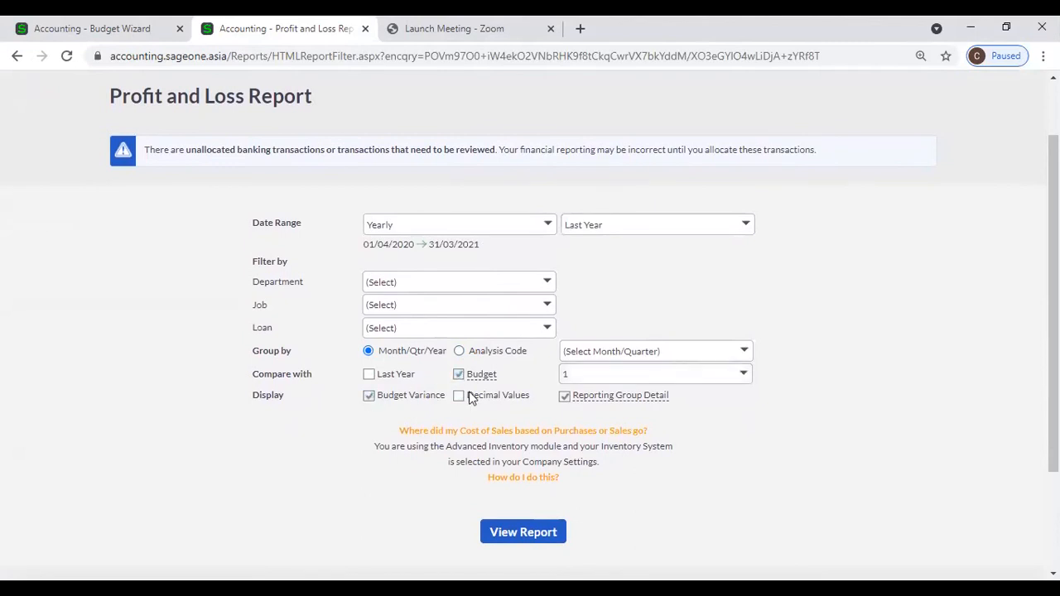
left_click(748, 377)
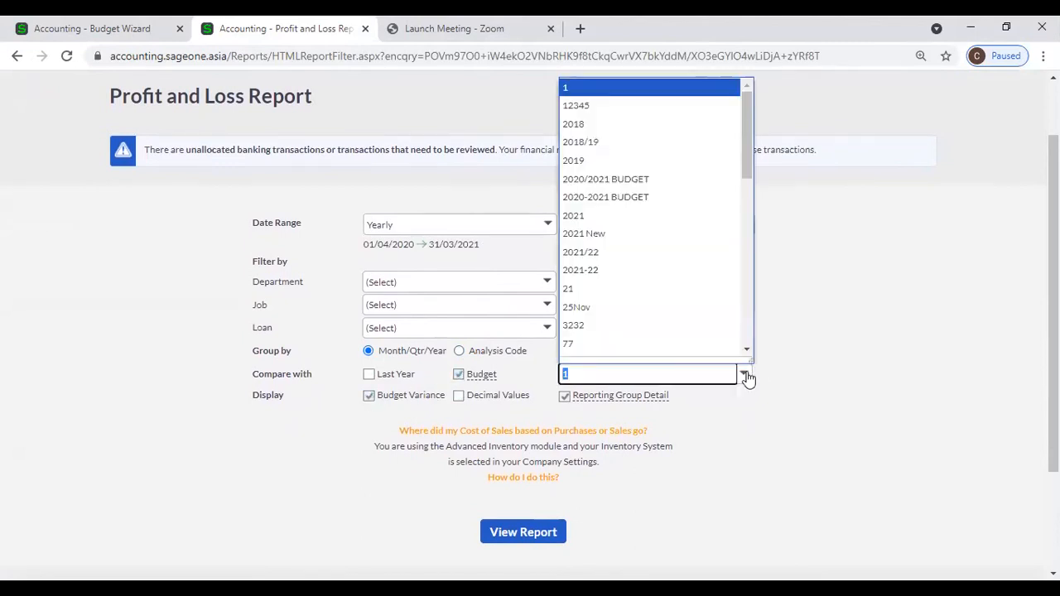
left_click(604, 235)
left_click(561, 535)
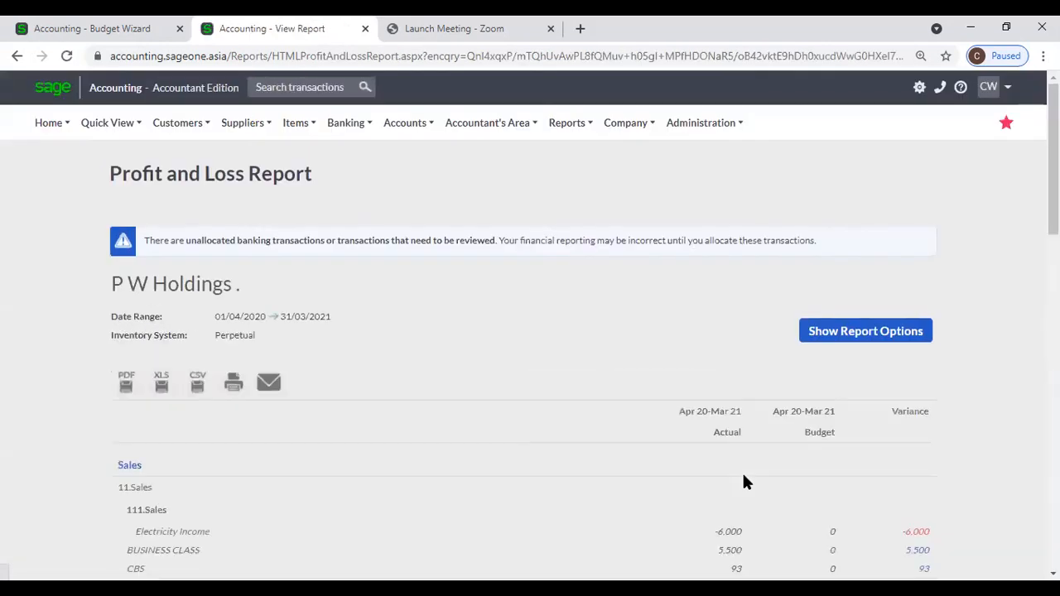
Review the actual, budget and variance columns from Sales down to Net Profit/Loss After Tax
scroll(744, 479, "down", 2)
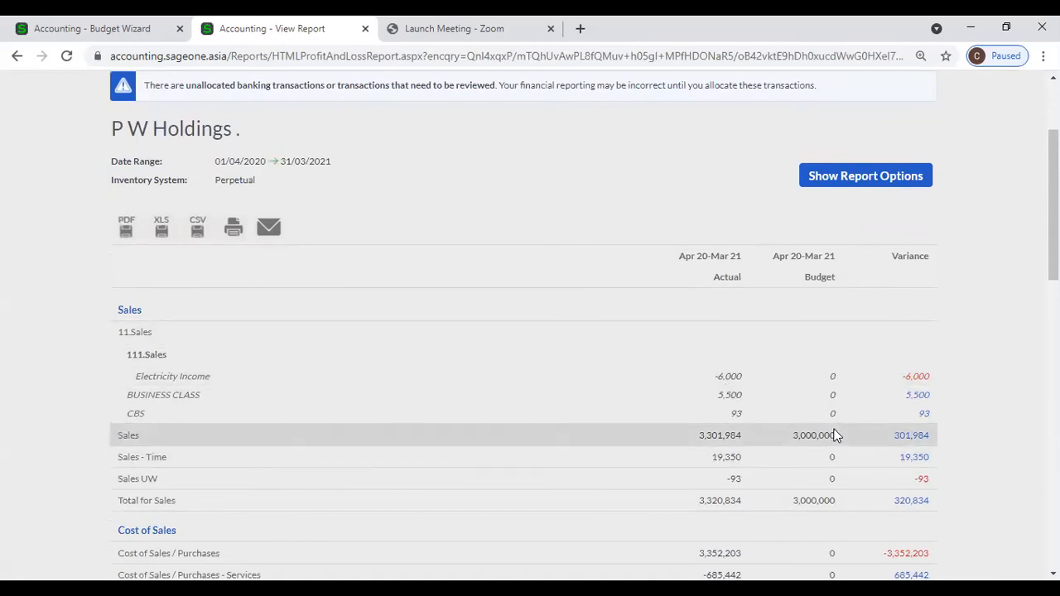
scroll(909, 371, "down", 3)
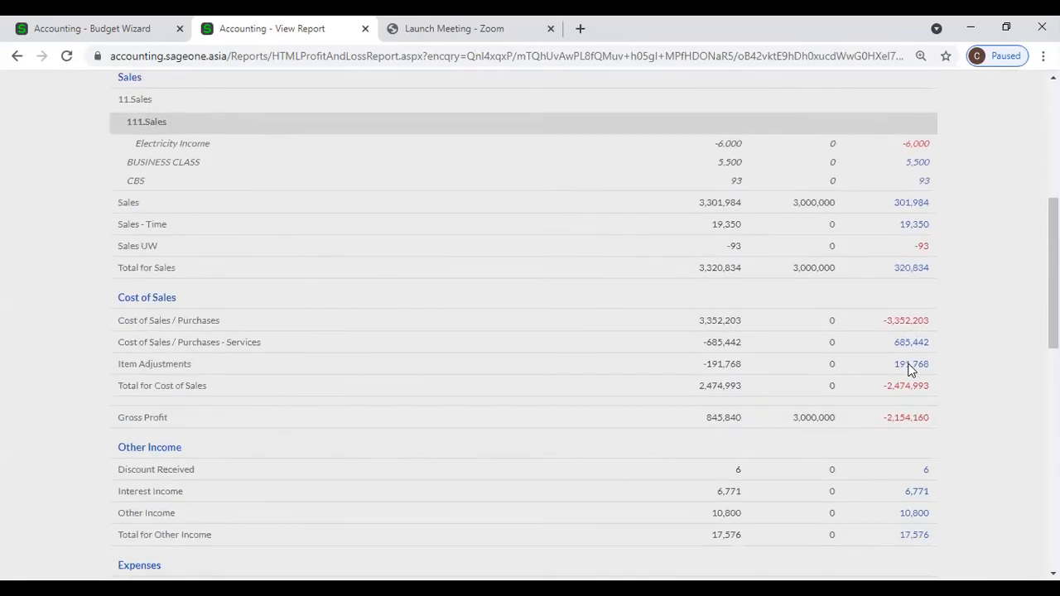
scroll(910, 370, "down", 7)
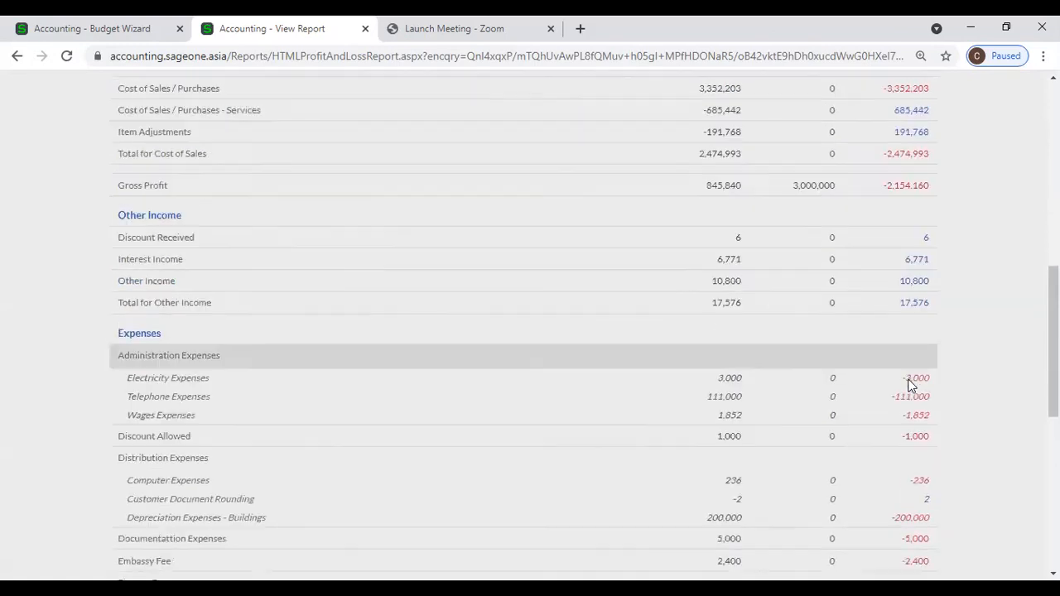
scroll(910, 385, "down", 3)
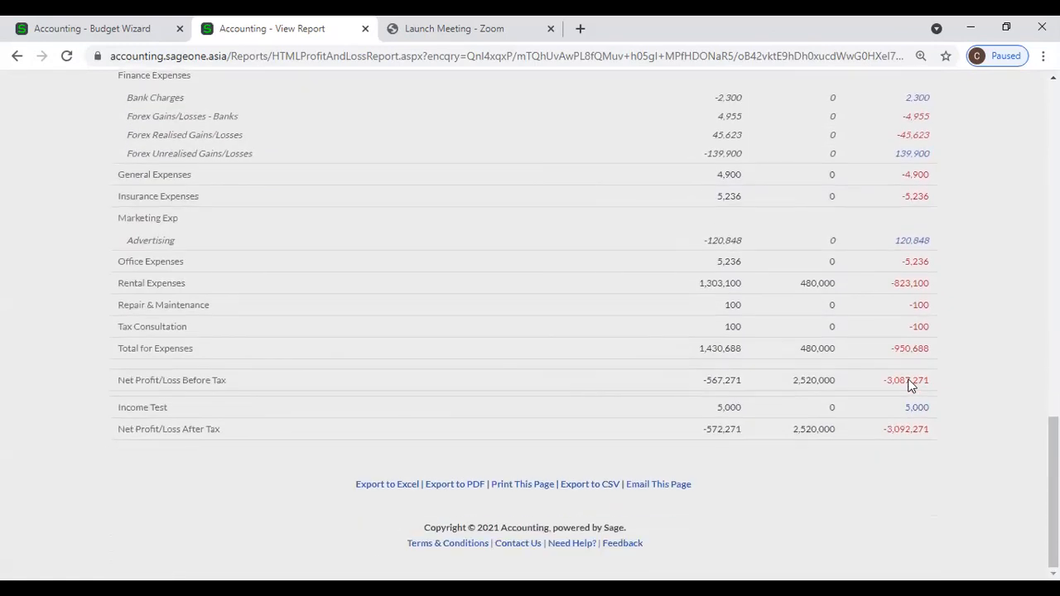
scroll(910, 383, "up", 15)
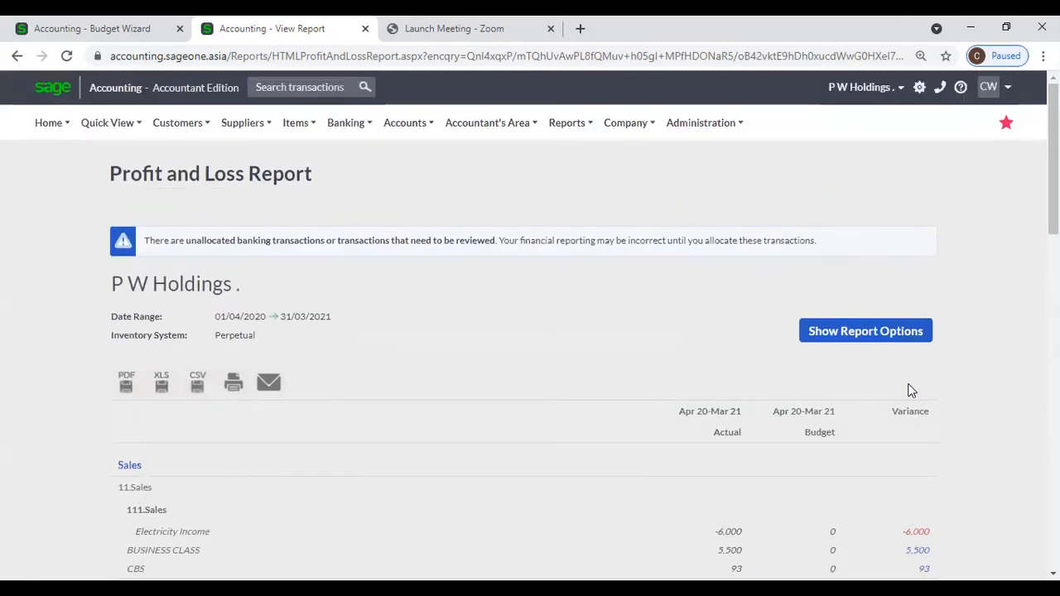
Rerun the Profit and Loss report grouped by month and review the monthly actual, budget and variance columns
left_click(862, 338)
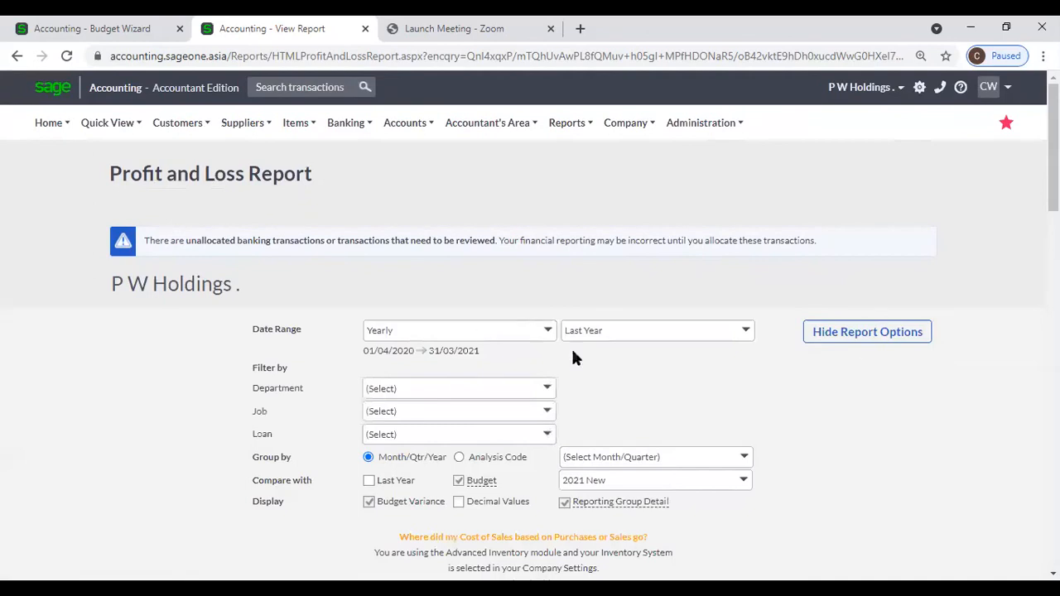
left_click(501, 331)
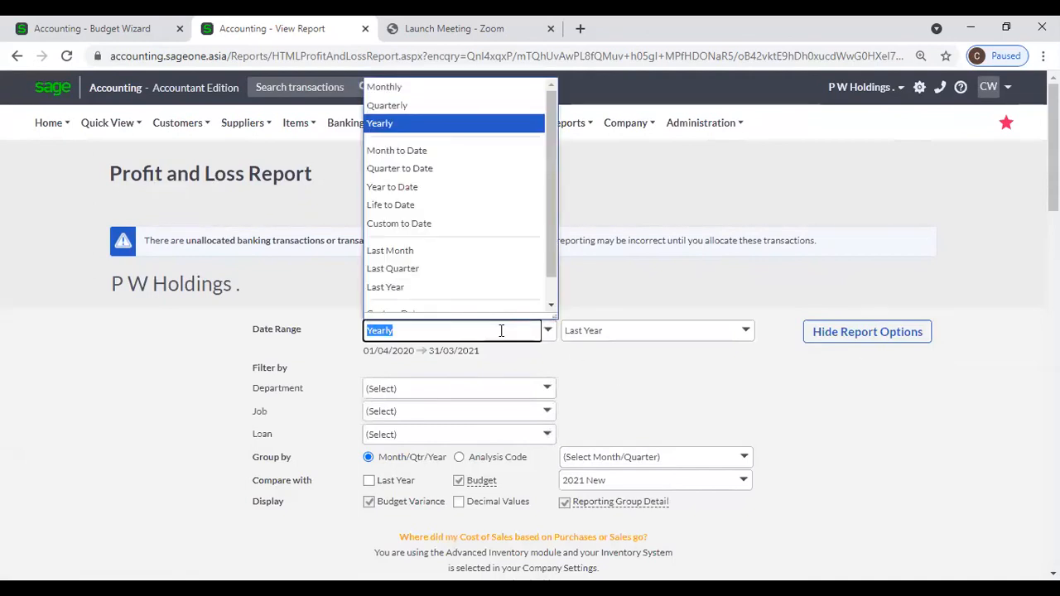
left_click(596, 381)
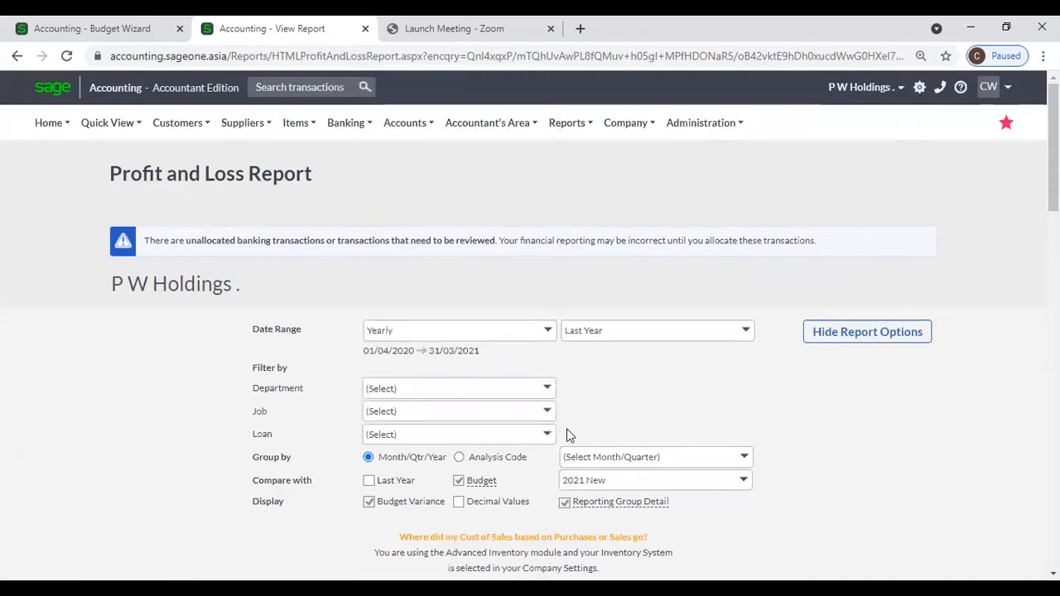
left_click(744, 461)
left_click(701, 497)
scroll(708, 433, "down", 3)
left_click(536, 416)
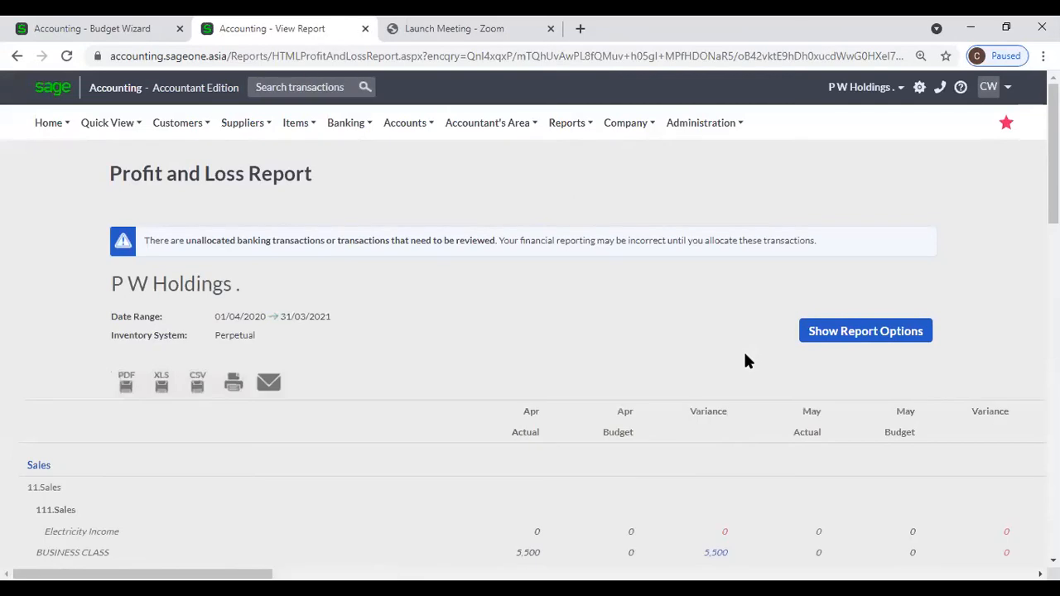
scroll(745, 356, "down", 1)
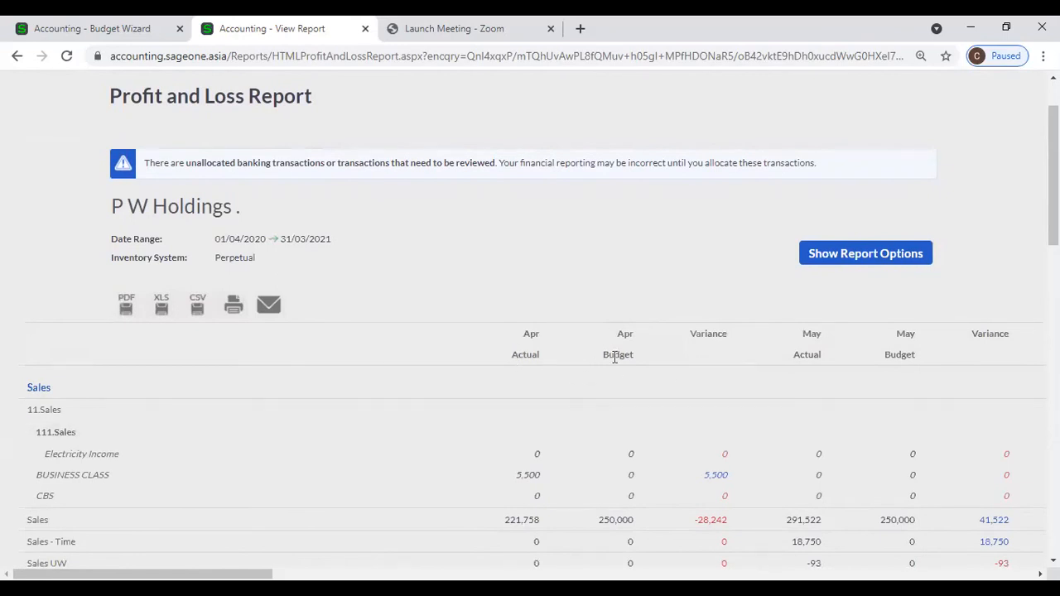
scroll(742, 447, "down", 2)
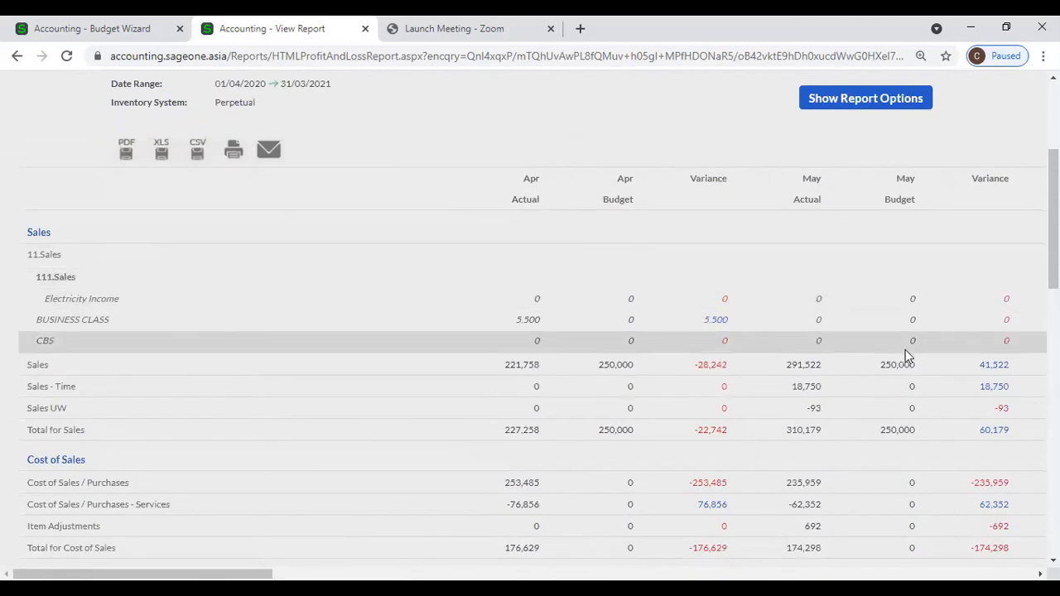
scroll(906, 350, "up", 3)
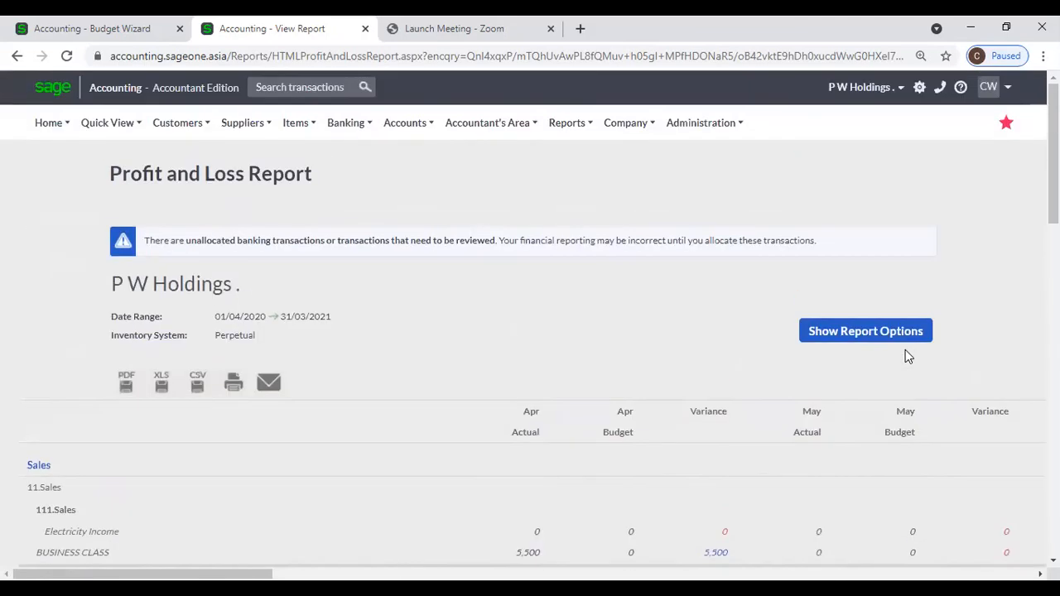
Back in the budget wizard, name the budget UOP and assign it to This Year
left_click(121, 32)
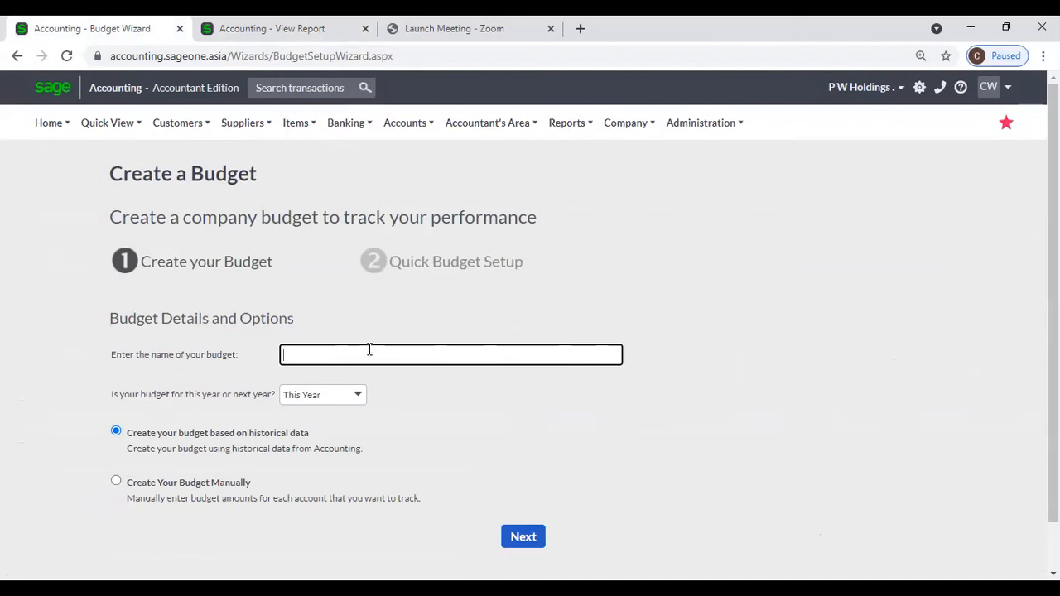
type("UOP")
left_click(454, 397)
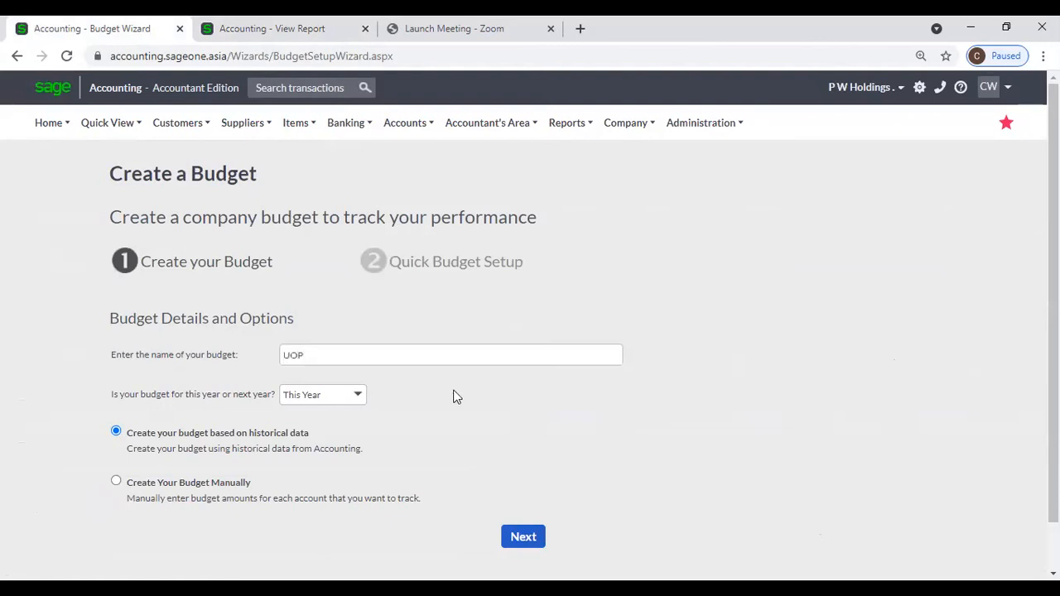
left_click(355, 399)
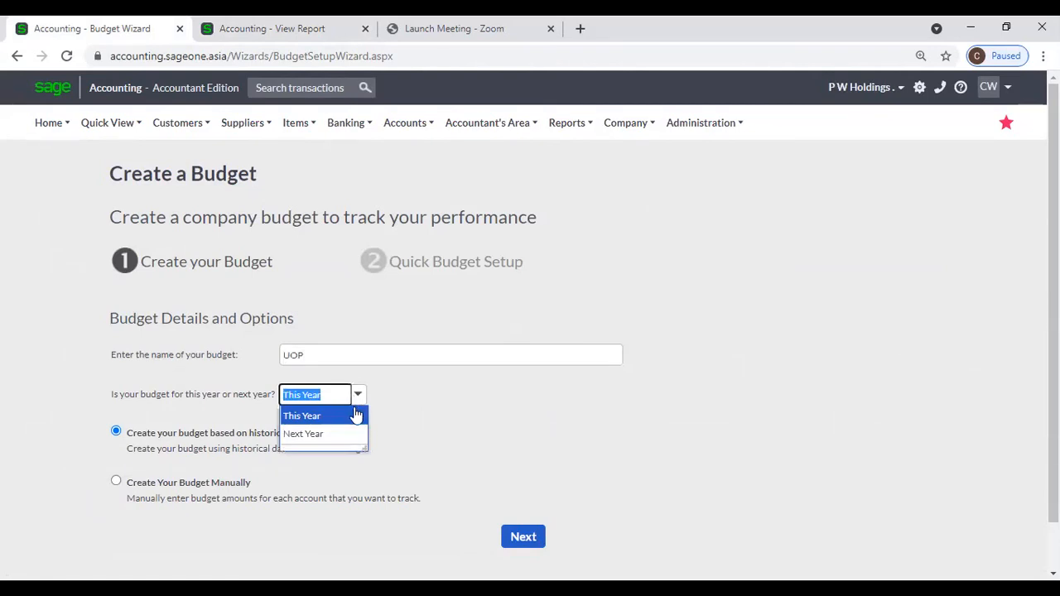
left_click(346, 435)
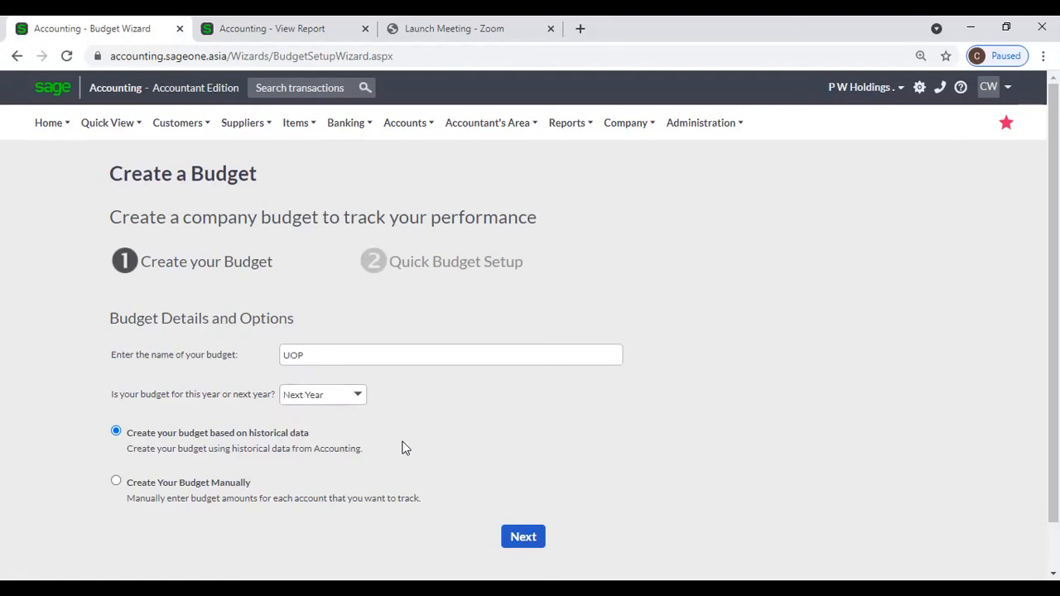
left_click(358, 397)
left_click(350, 415)
left_click(427, 427)
Choose manual entry of budget amounts instead of historical data and create the budget
left_click(115, 483)
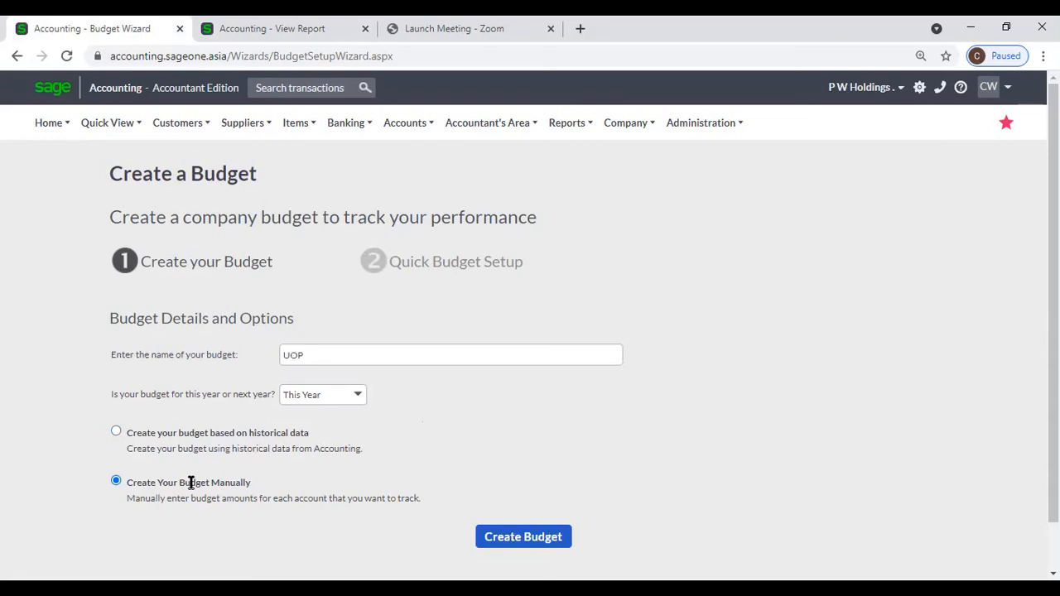
left_click(115, 432)
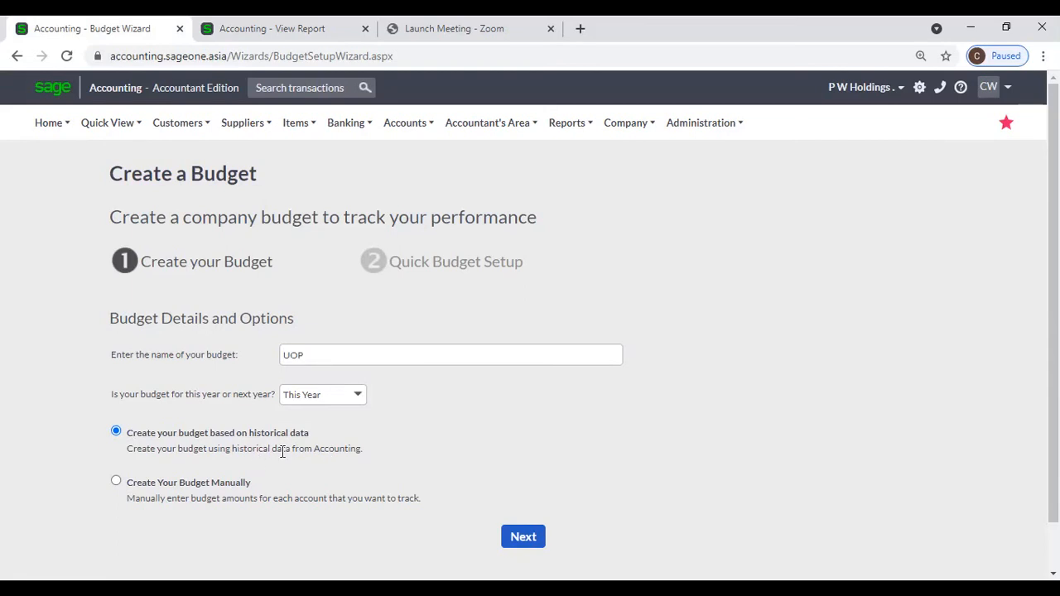
left_click(116, 483)
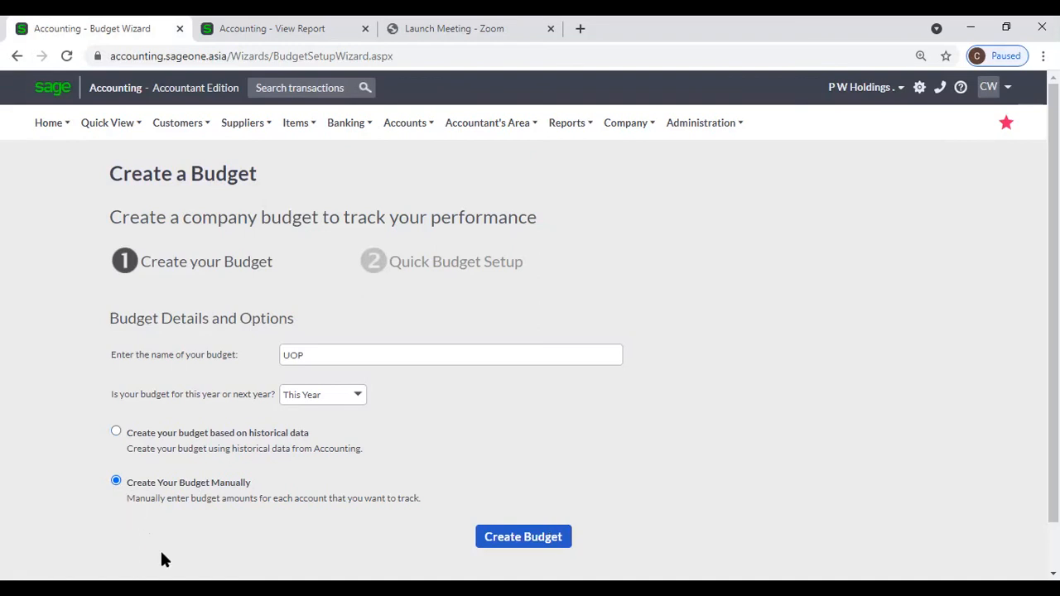
left_click(495, 540)
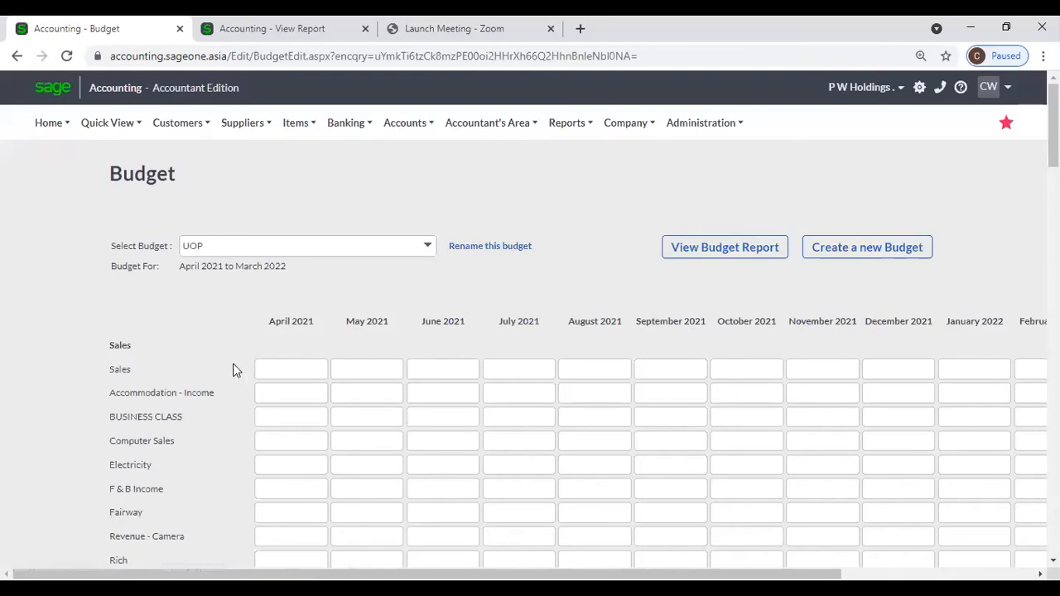
Look through the new budget's monthly entry rows, from sales and cost of sales down to expenses and income tax
scroll(194, 352, "down", 8)
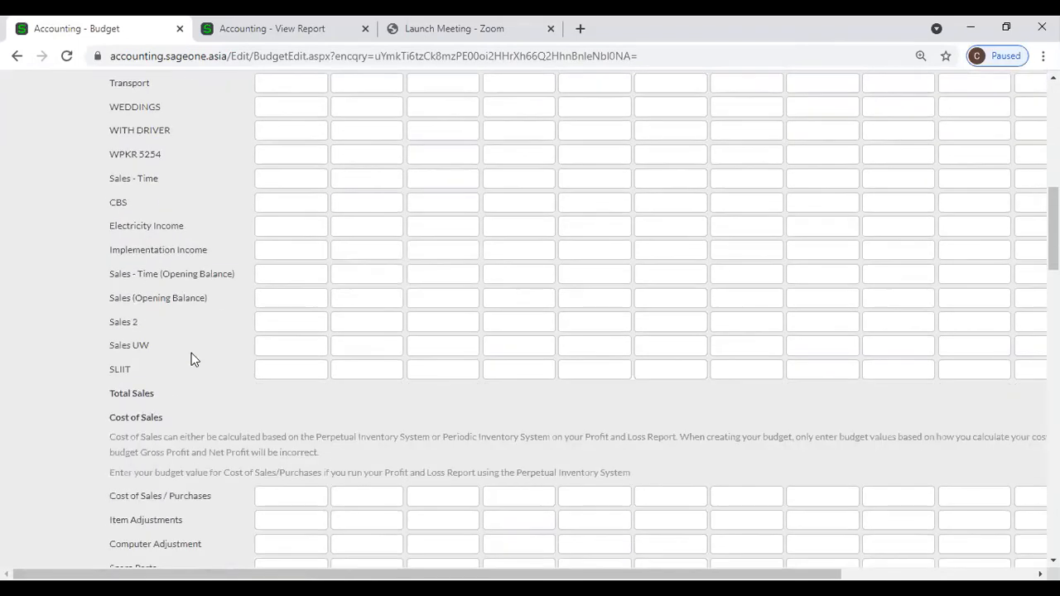
scroll(191, 358, "down", 5)
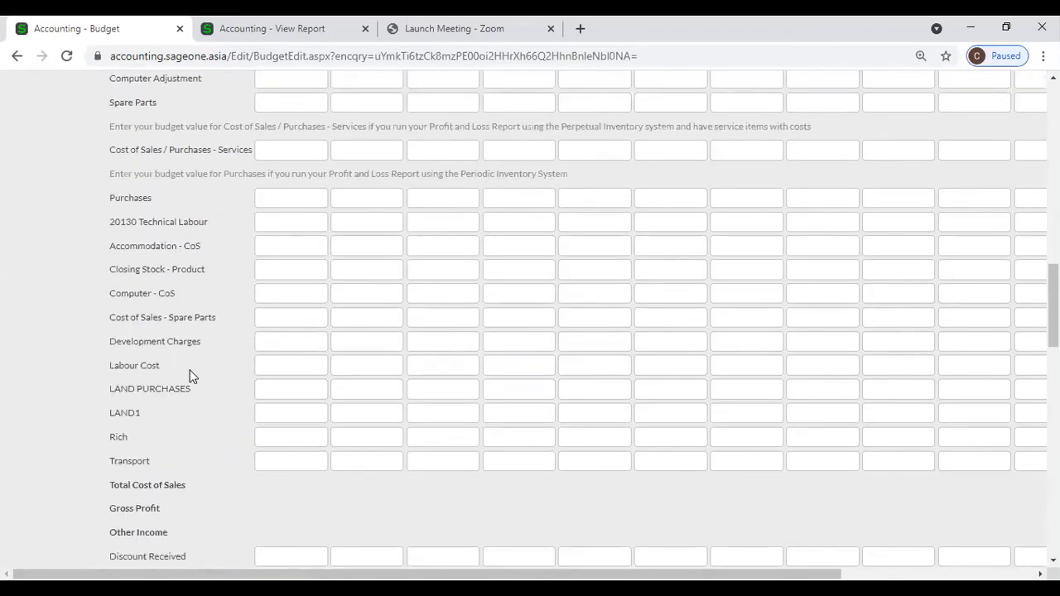
scroll(158, 355, "down", 10)
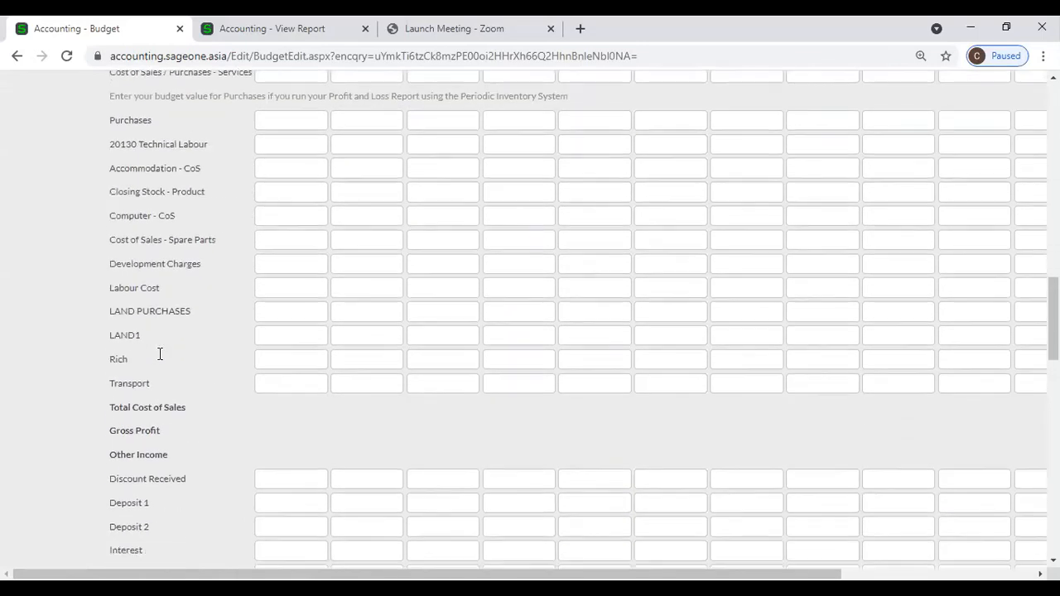
scroll(160, 355, "down", 8)
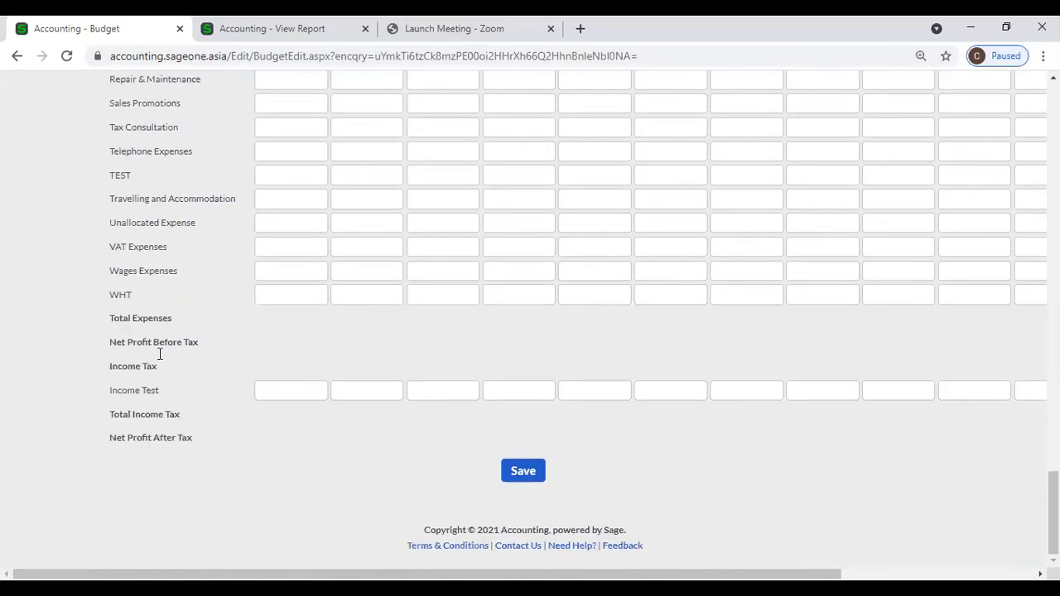
Enter 100,000 as the Sales budget for April 2021 and for May 2021 in the UOP budget
scroll(160, 362, "up", 15)
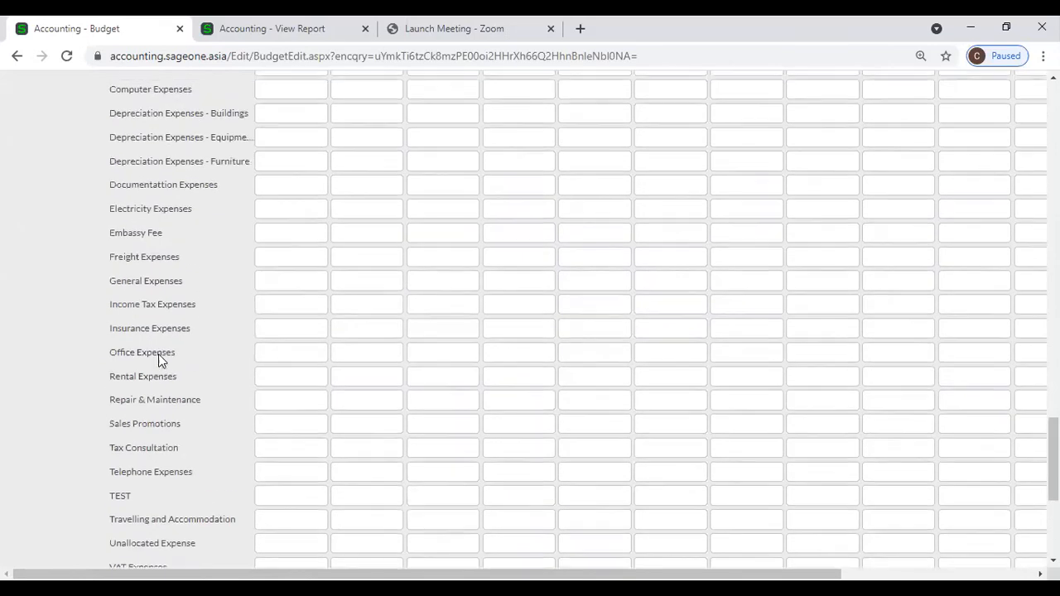
scroll(161, 361, "up", 15)
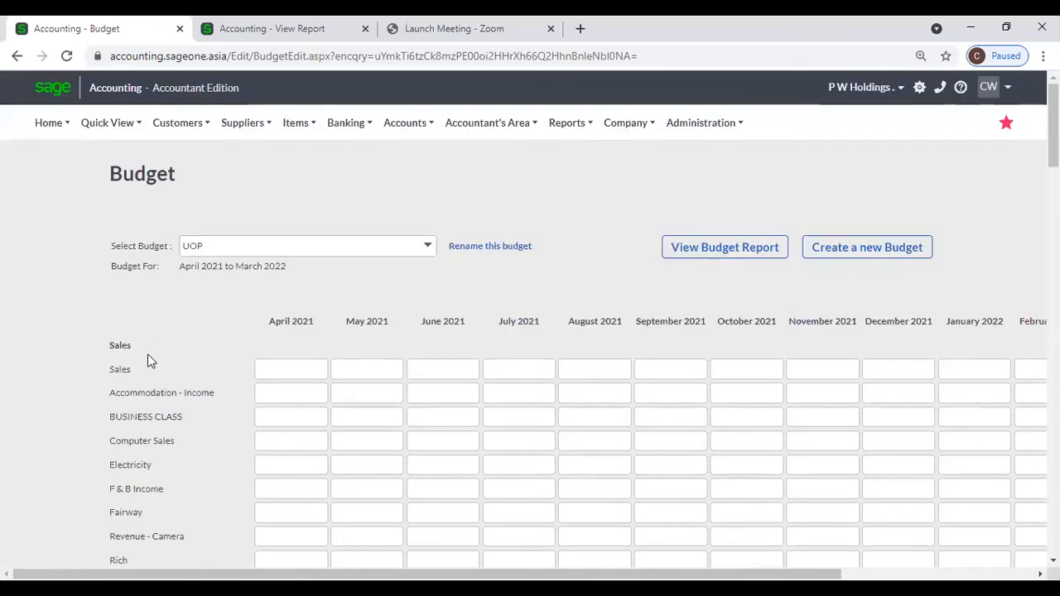
scroll(148, 391, "down", 5)
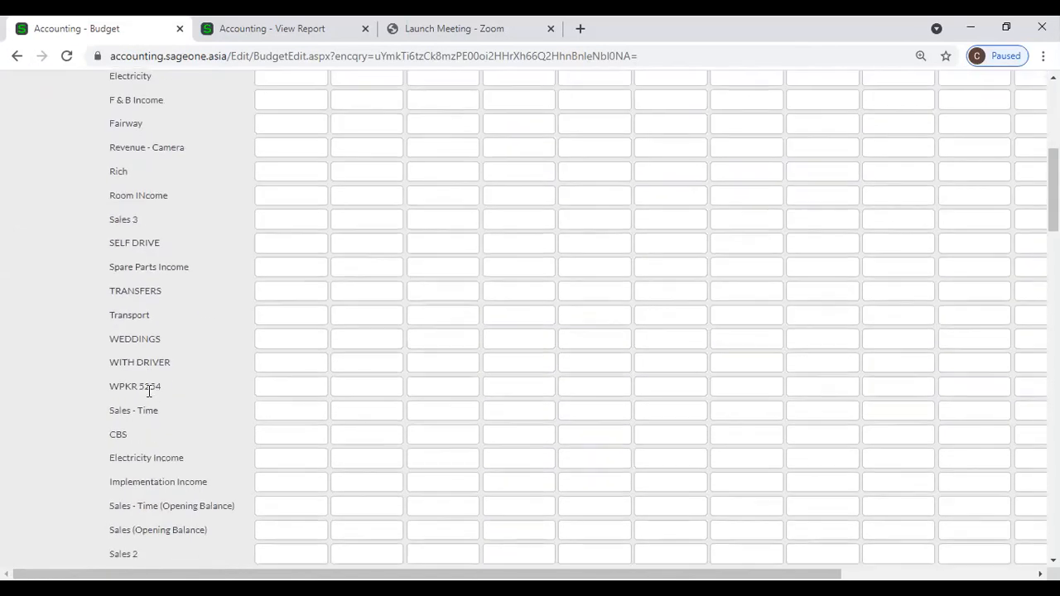
scroll(148, 391, "down", 4)
scroll(148, 391, "down", 4)
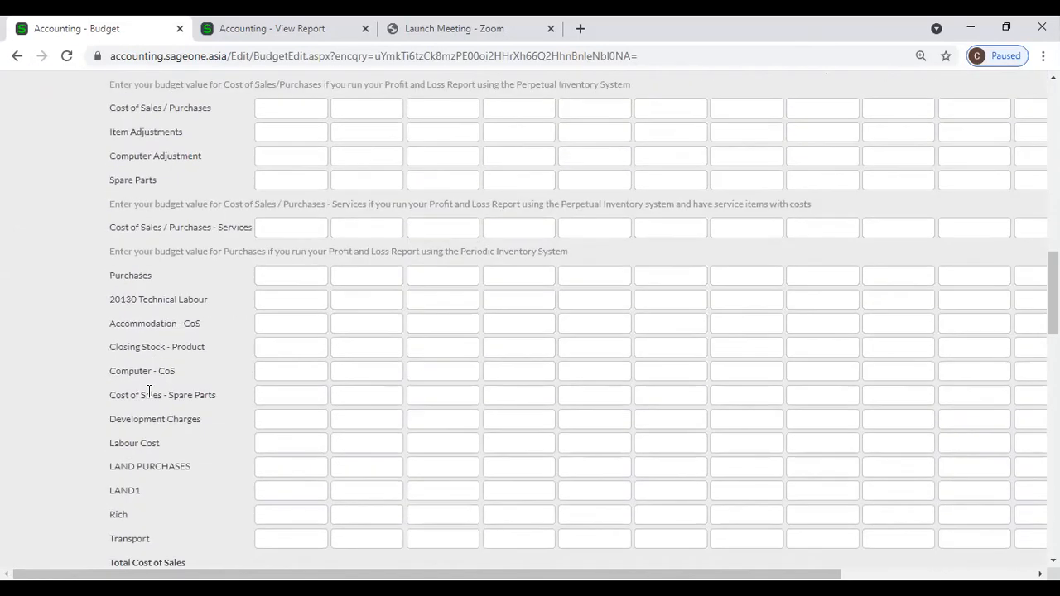
scroll(148, 391, "up", 15)
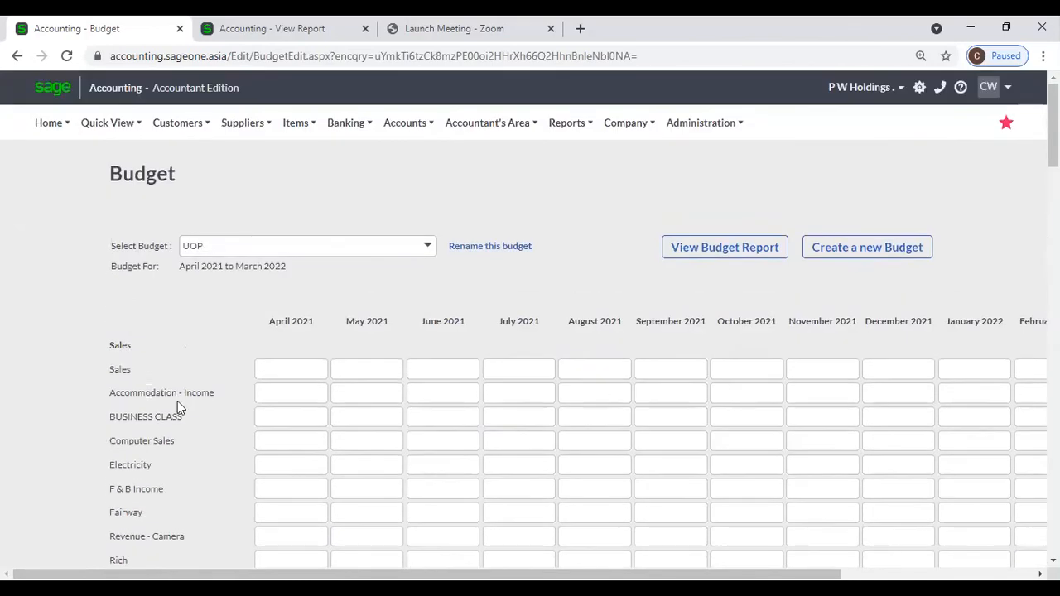
left_click(282, 370)
type("100,00")
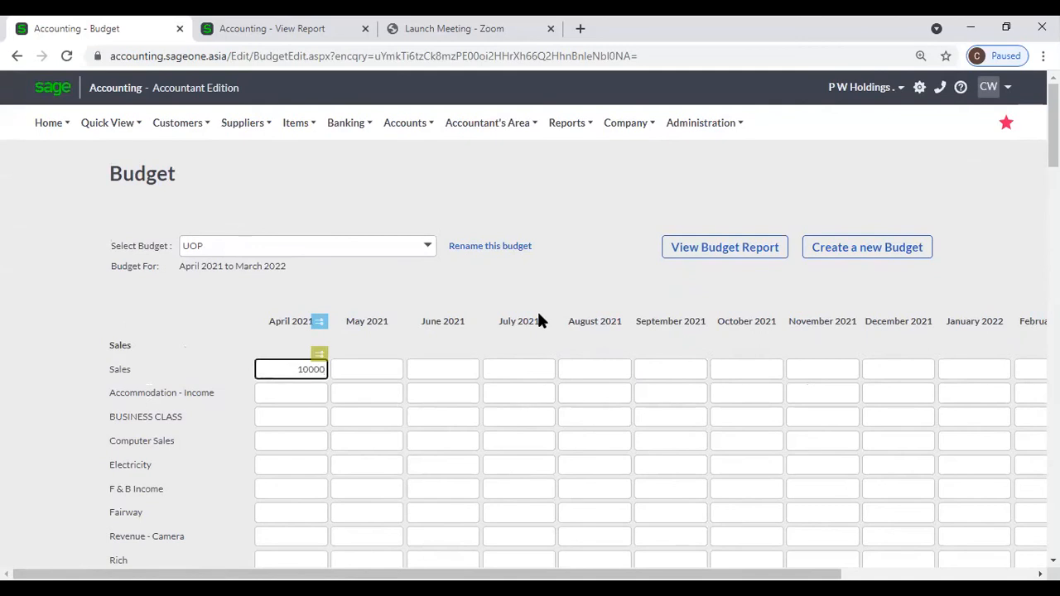
type("0")
key("Tab")
type("100,000")
key("Tab")
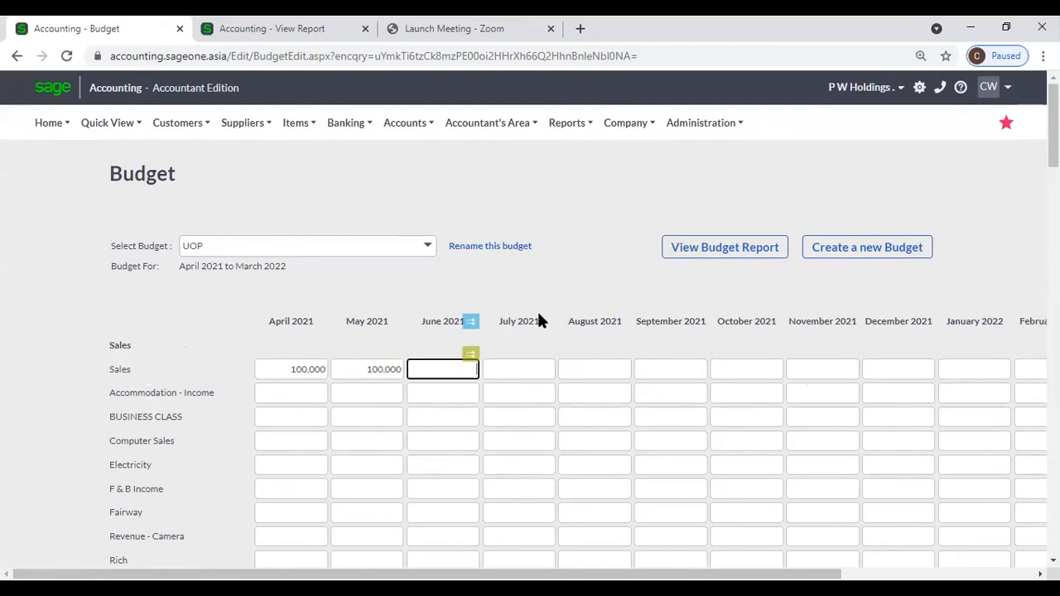
Enter an April 2021 budget of 200,000 for both Accommodation - Income and BUSINESS CLASS
left_click(320, 395)
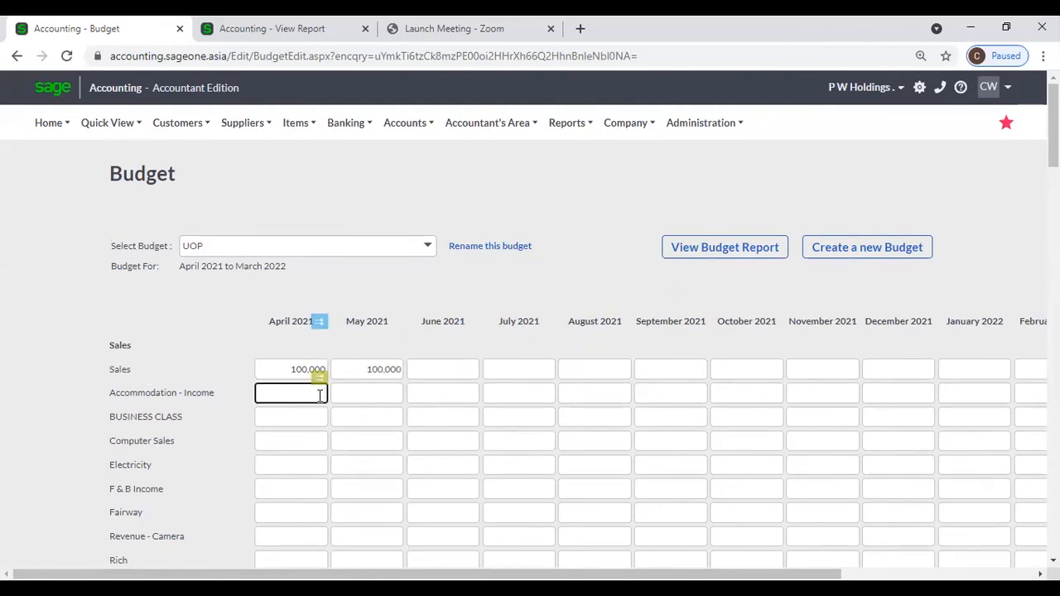
type("200000")
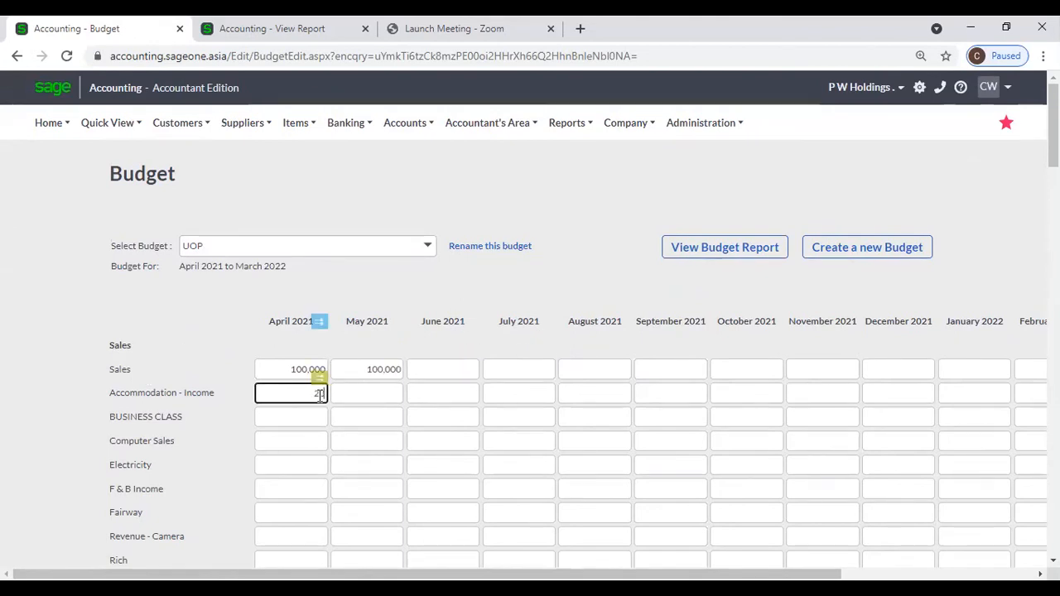
key("Tab")
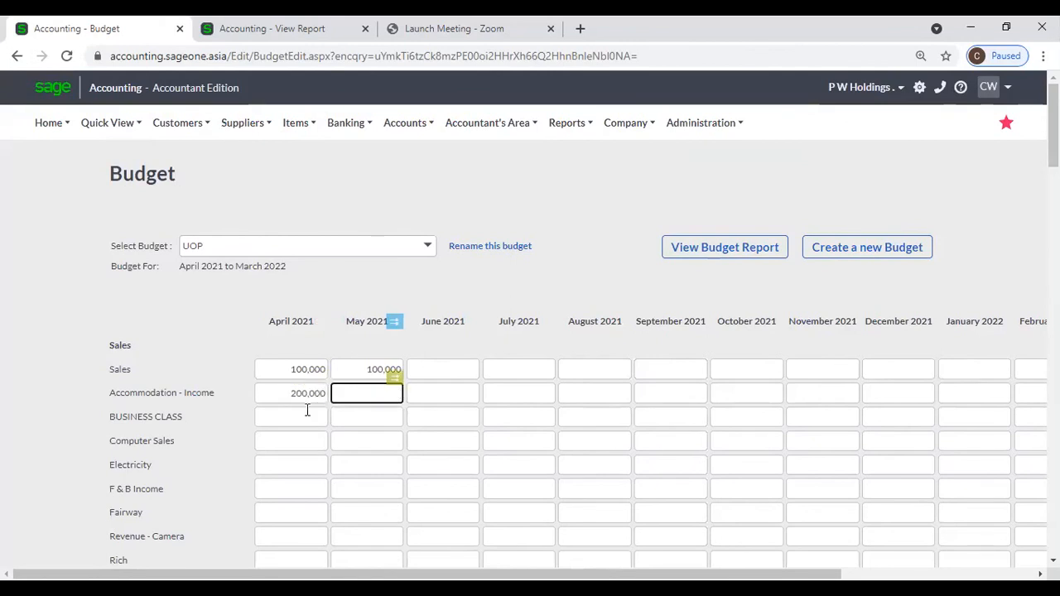
left_click(306, 415)
type("200,00")
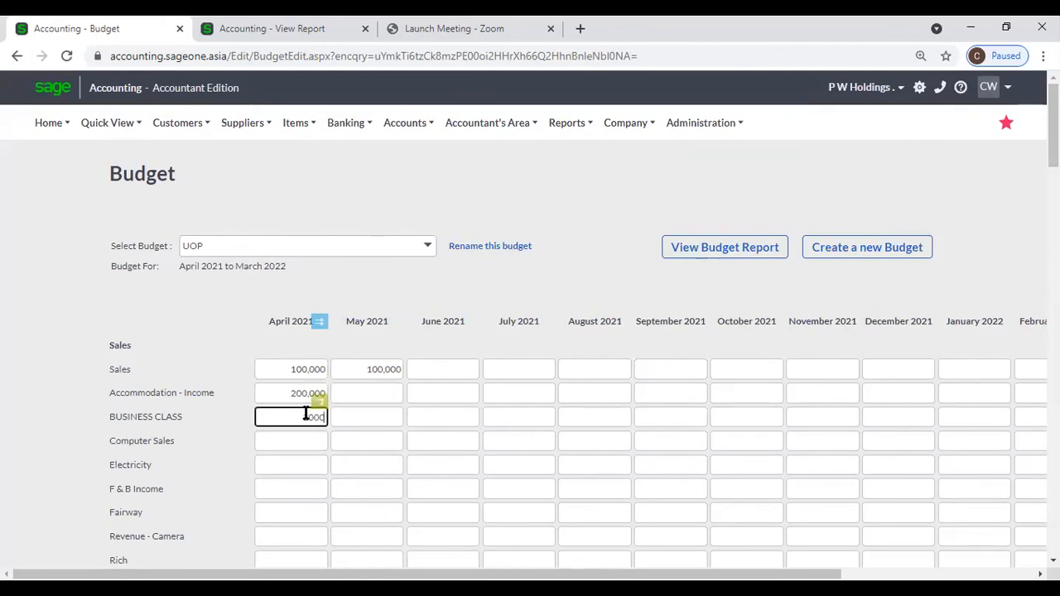
type("0")
key("Tab")
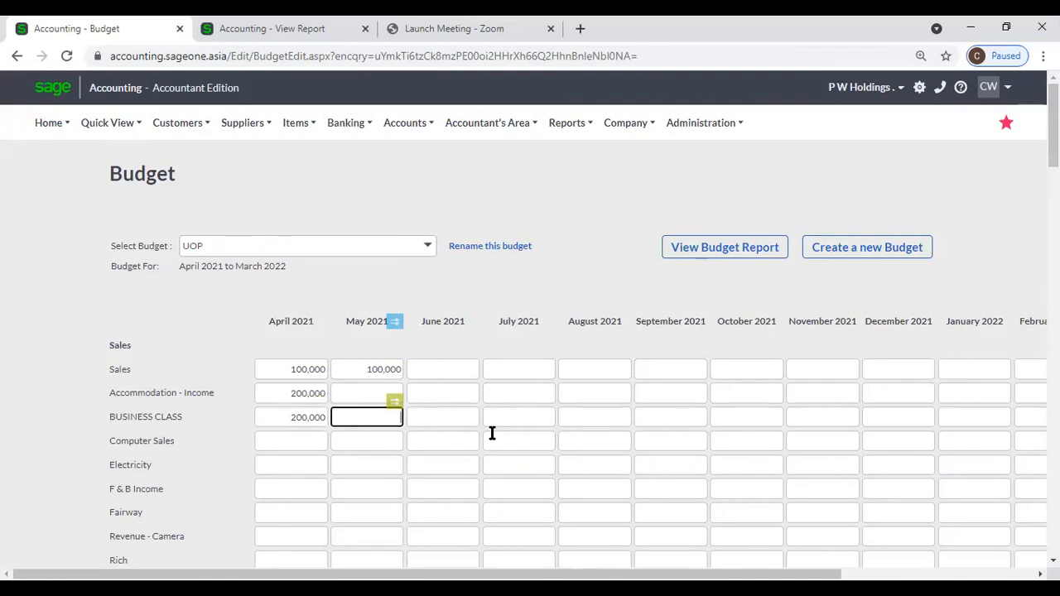
Clear the May 2021 budget amount on the Sales row
left_click(582, 287)
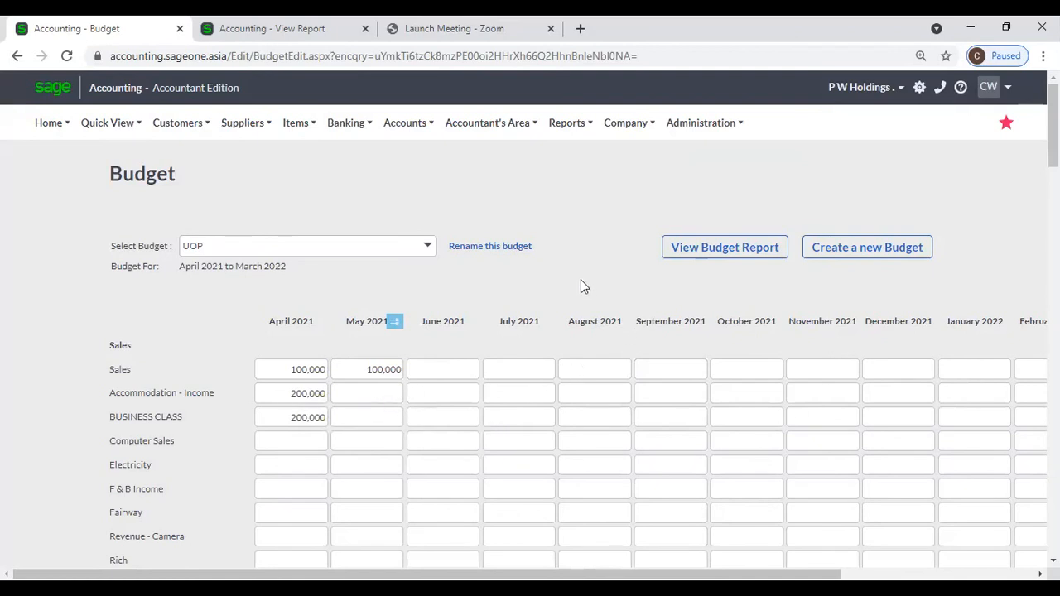
left_click(401, 369)
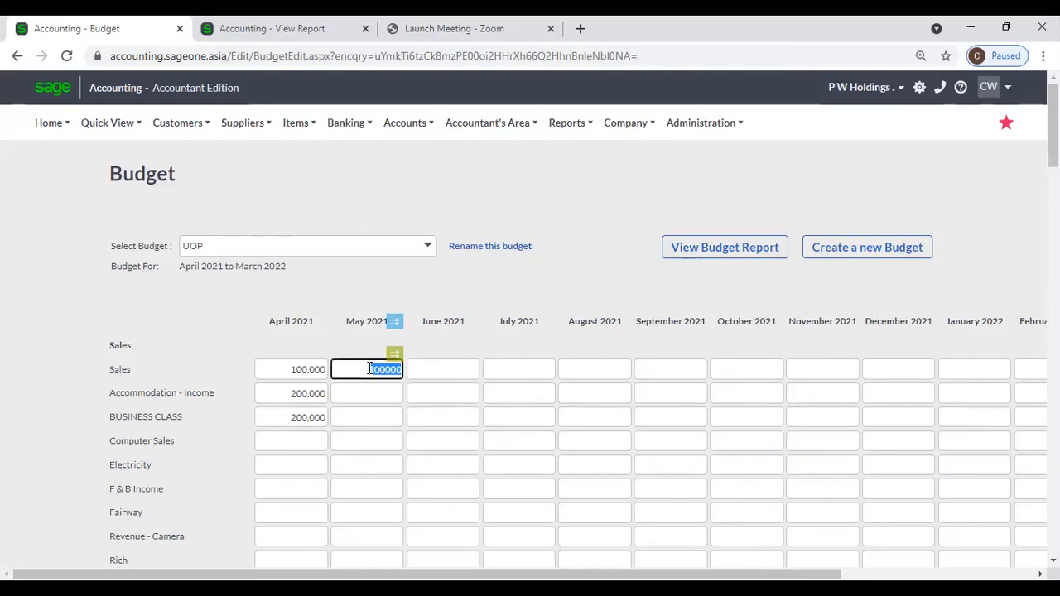
key("BackSpace")
left_click(517, 300)
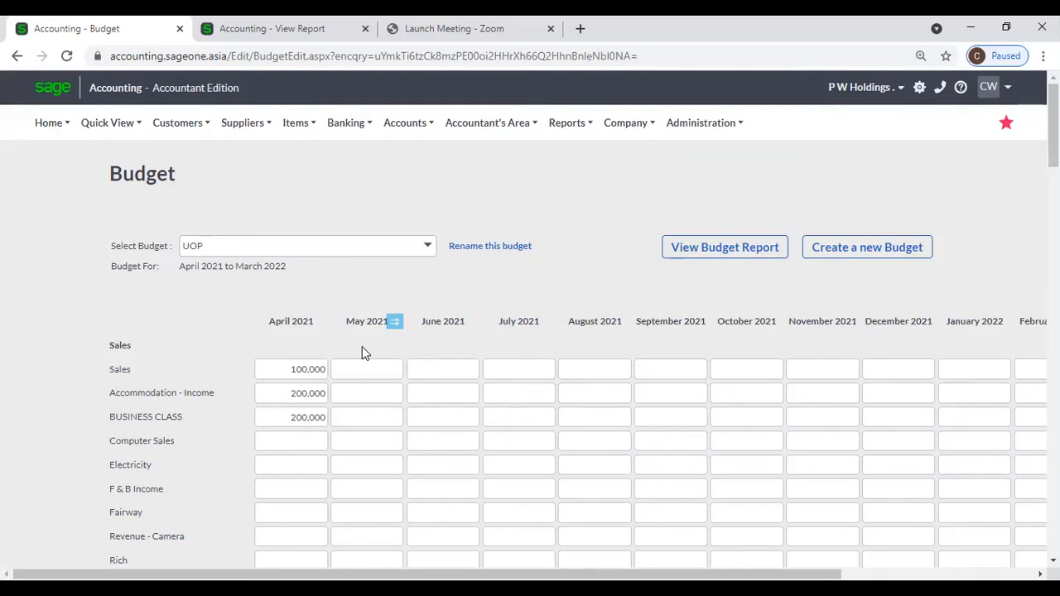
Copy the April 2021 Sales value across to each month going forward without any adjustment
left_click(308, 367)
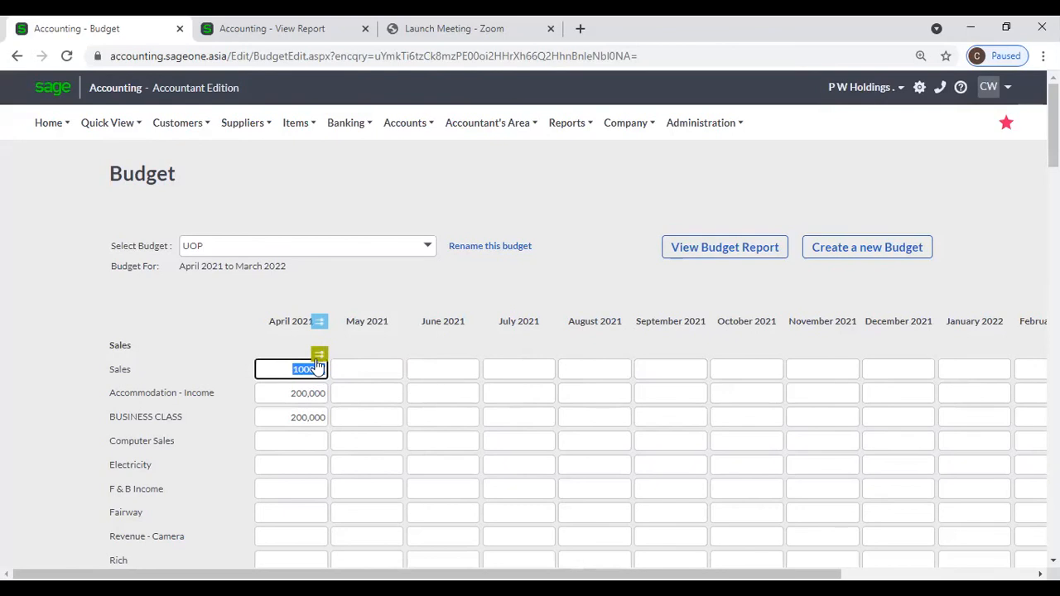
left_click(318, 357)
left_click(315, 371)
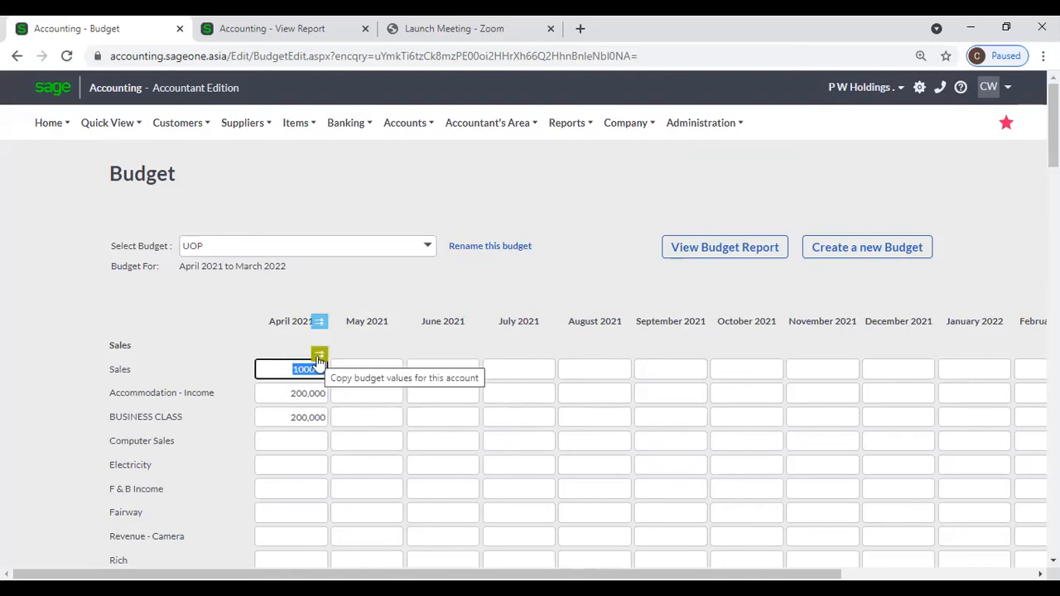
left_click(319, 358)
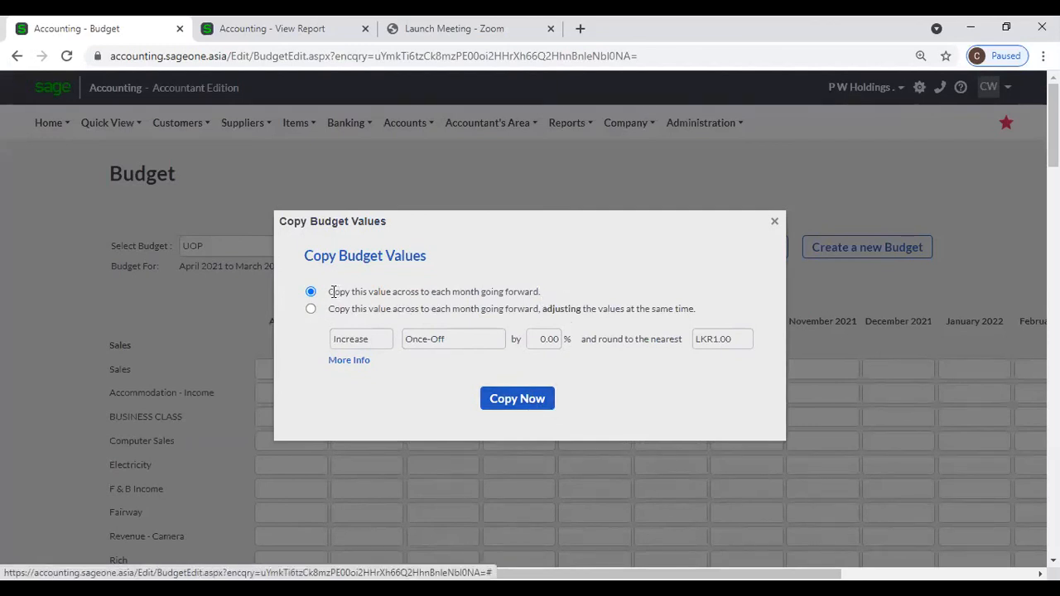
left_click(505, 405)
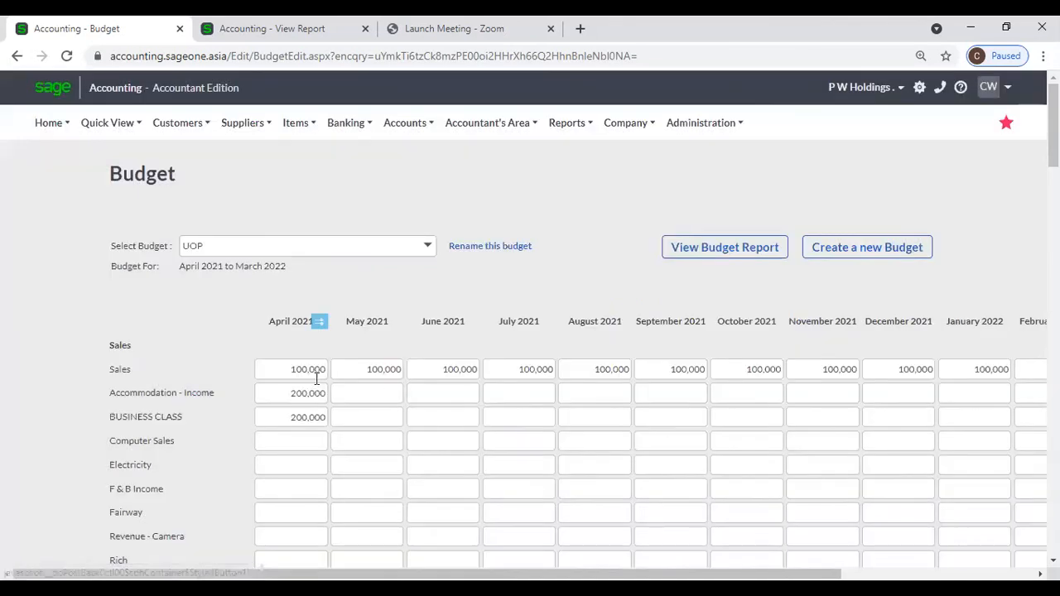
Change the April 2021 budget for Accommodation - Income to 100,000
left_click(297, 367)
left_click(384, 369)
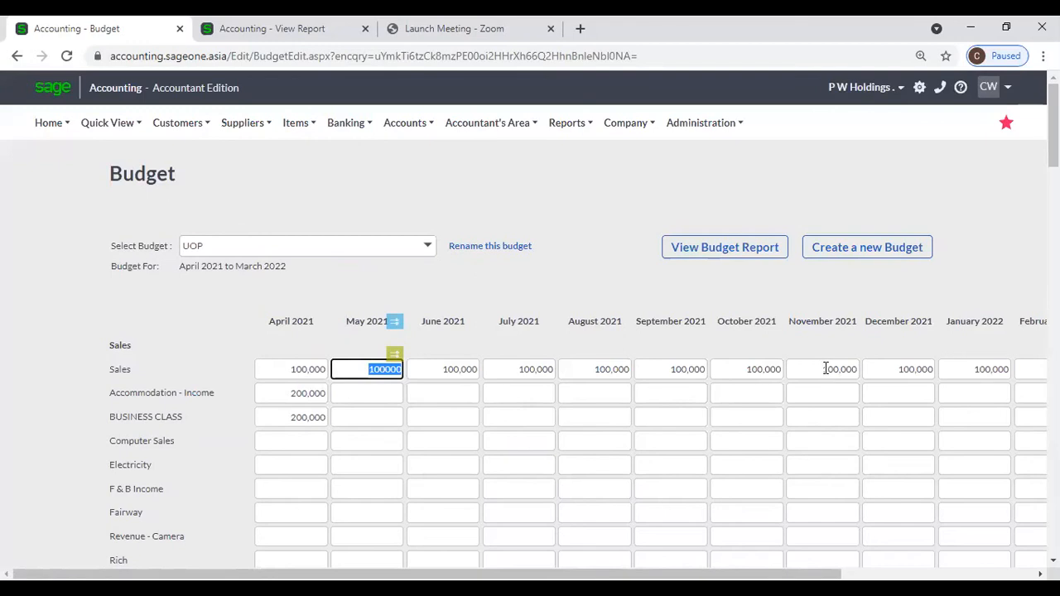
left_click(324, 394)
type("100000")
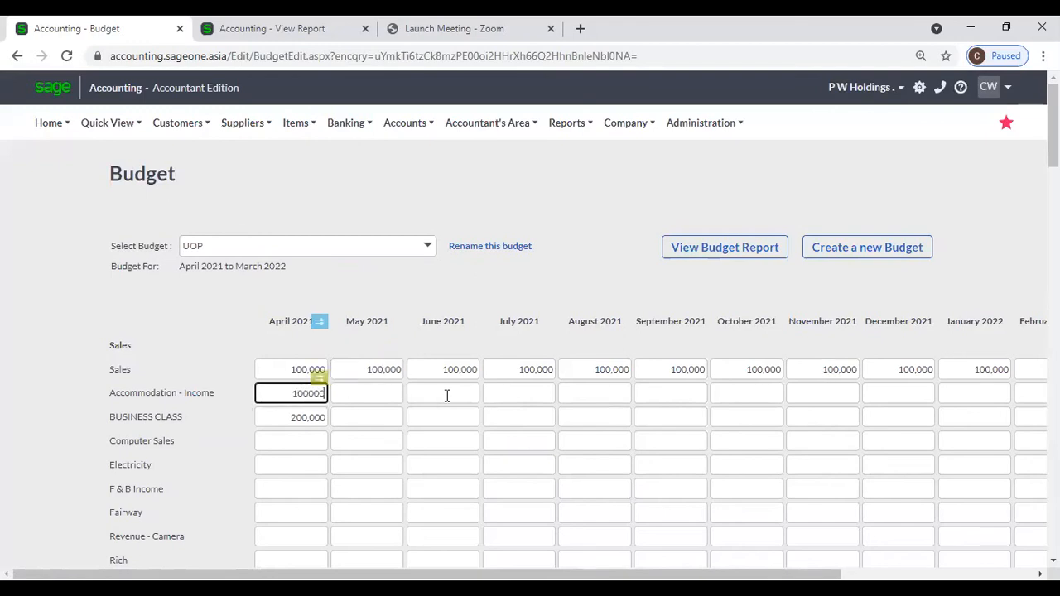
key("Tab")
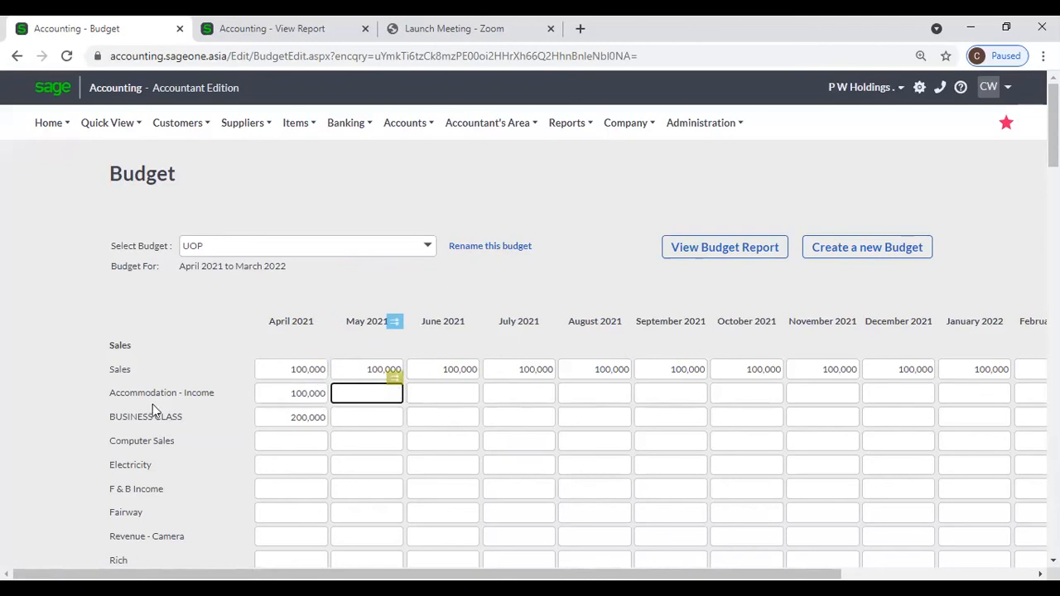
Open the copy options for the April Accommodation - Income value and choose copying forward with adjusted values, using Increase
left_click(307, 390)
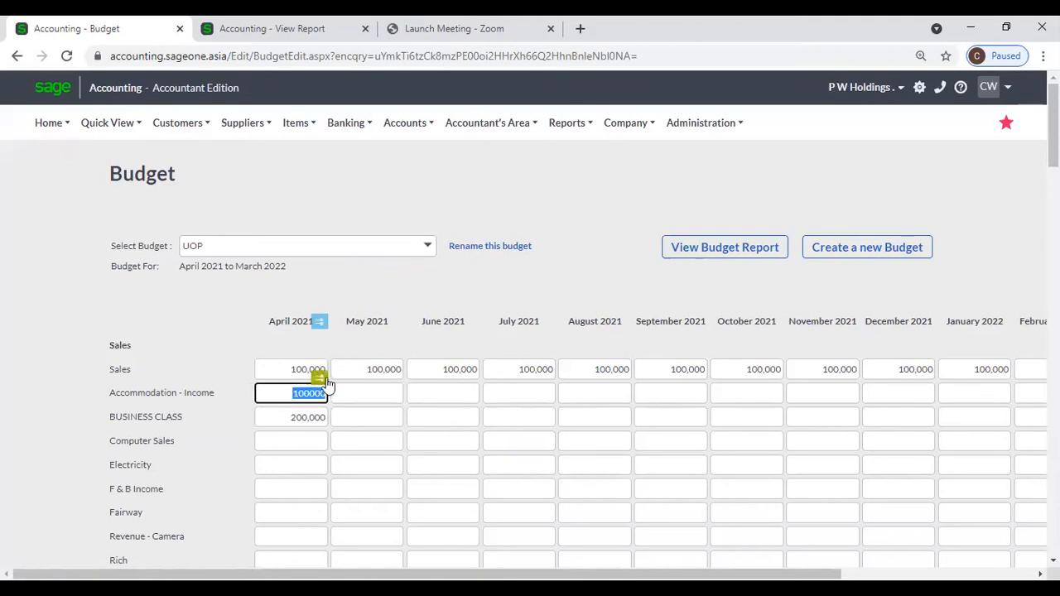
left_click(325, 380)
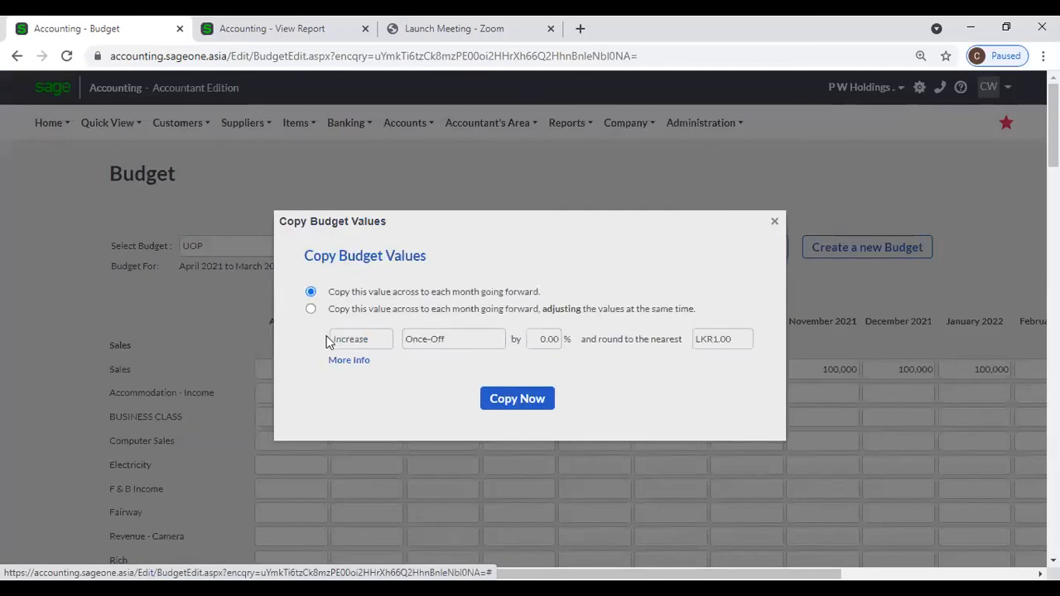
left_click(310, 309)
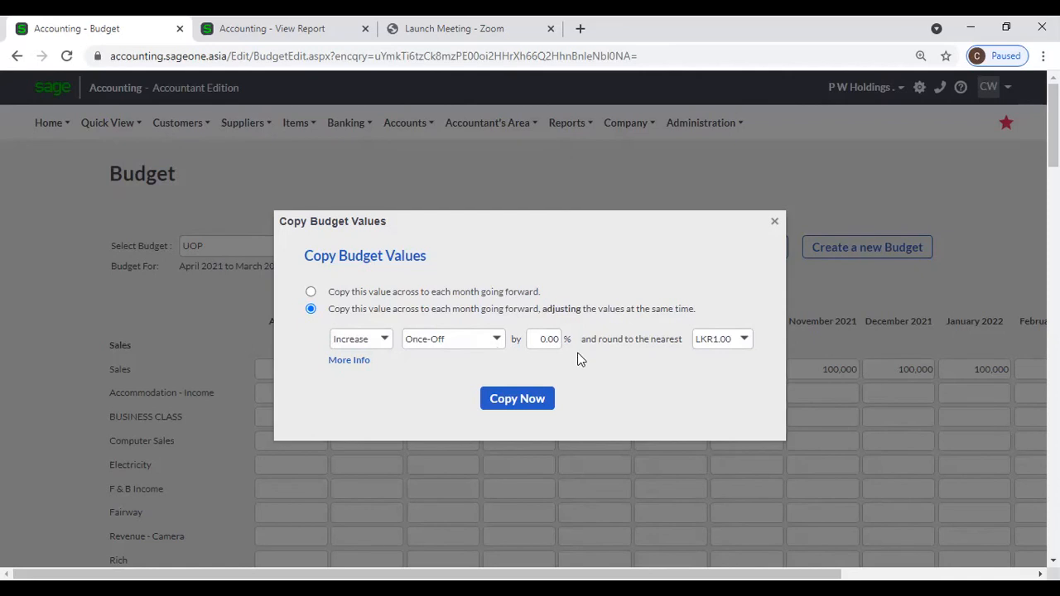
left_click(383, 344)
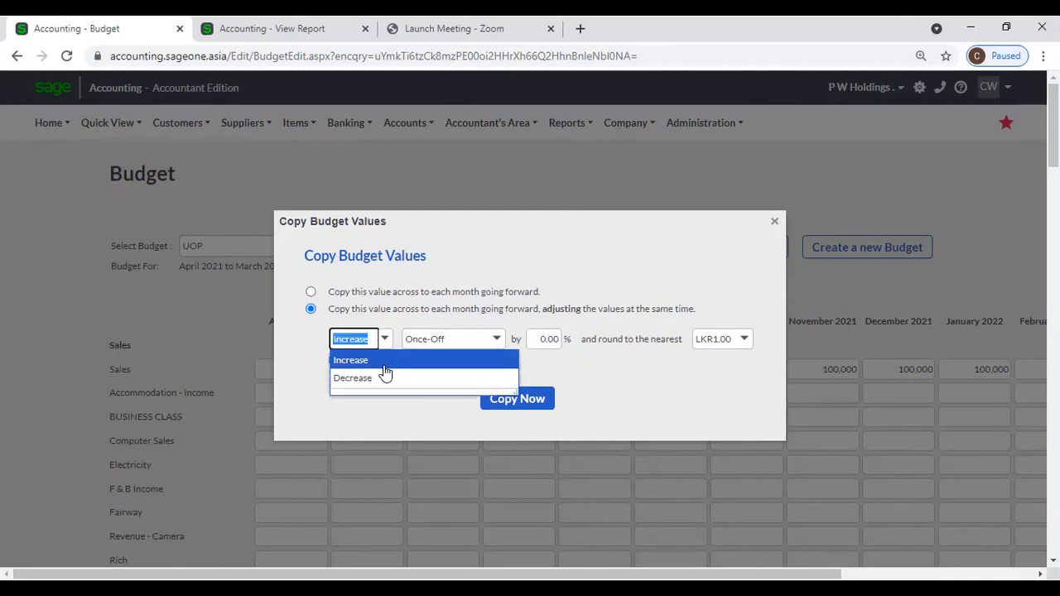
left_click(384, 368)
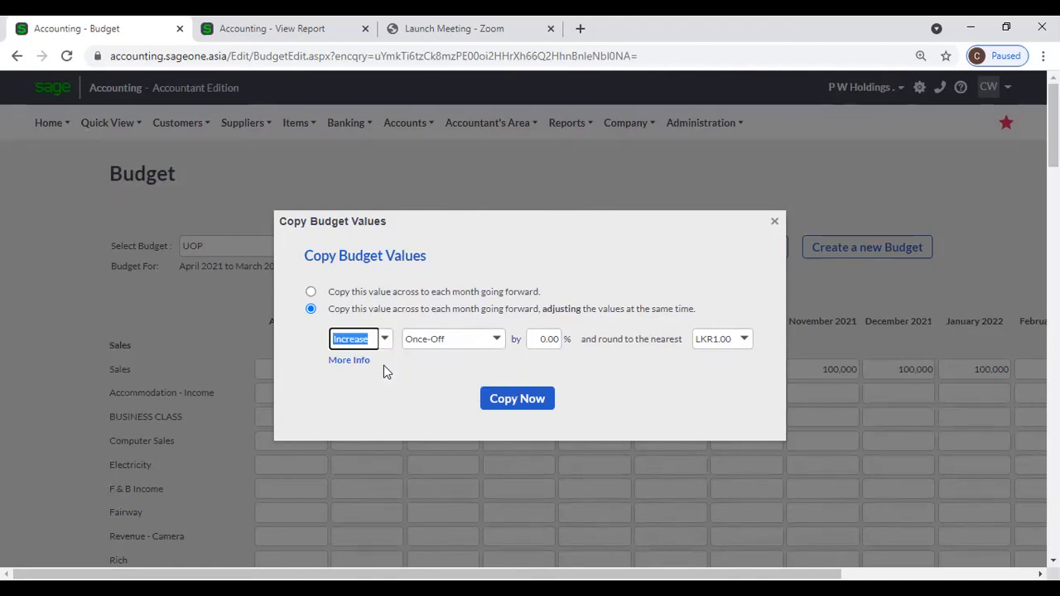
Review the available adjustment frequencies, then set the increase to Every Month by 10%
left_click(494, 345)
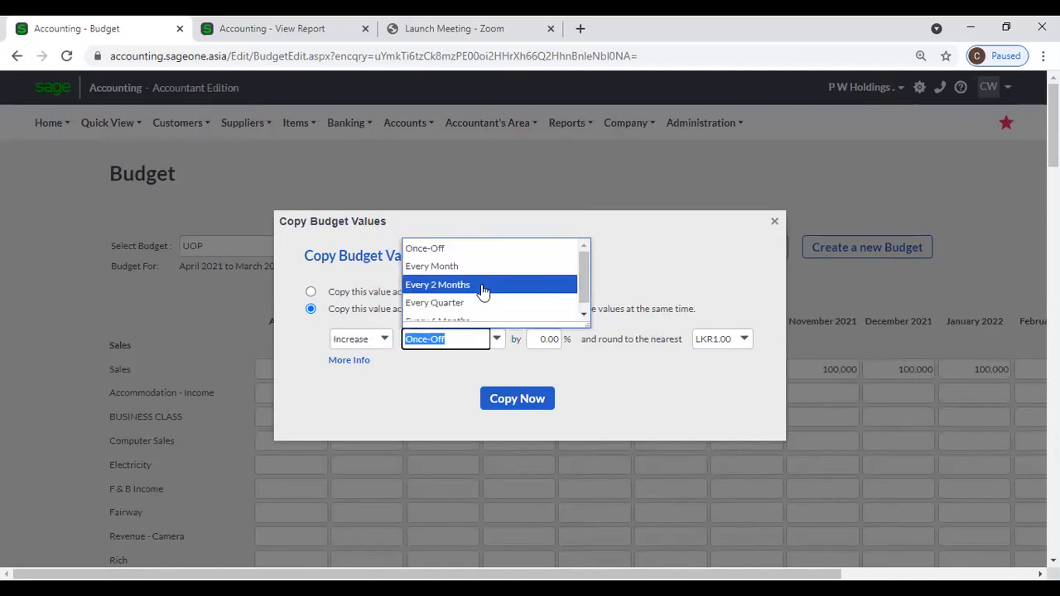
scroll(483, 292, "down", 1)
scroll(481, 285, "up", 1)
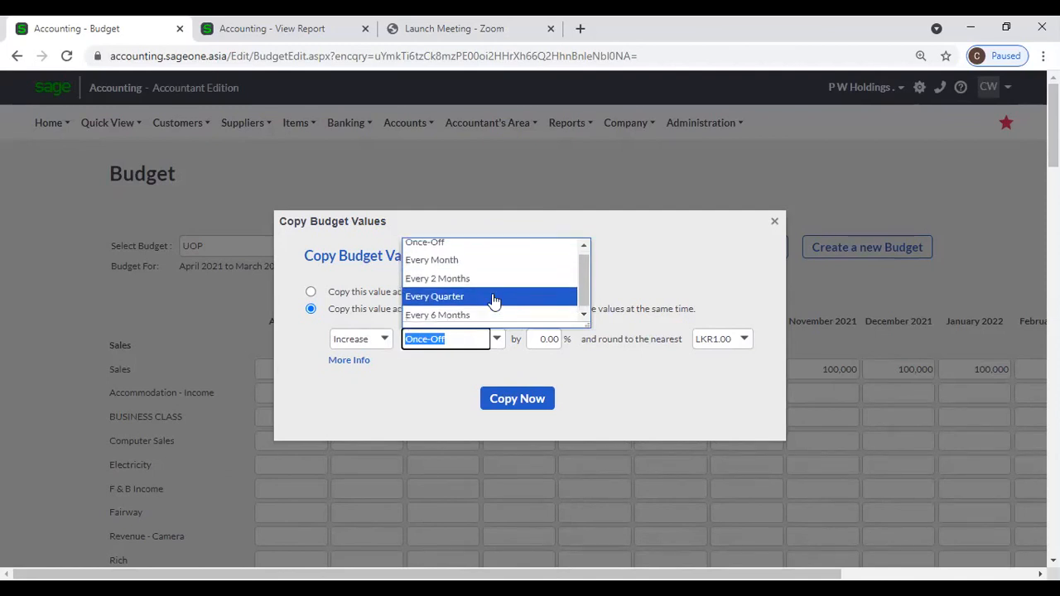
left_click(466, 355)
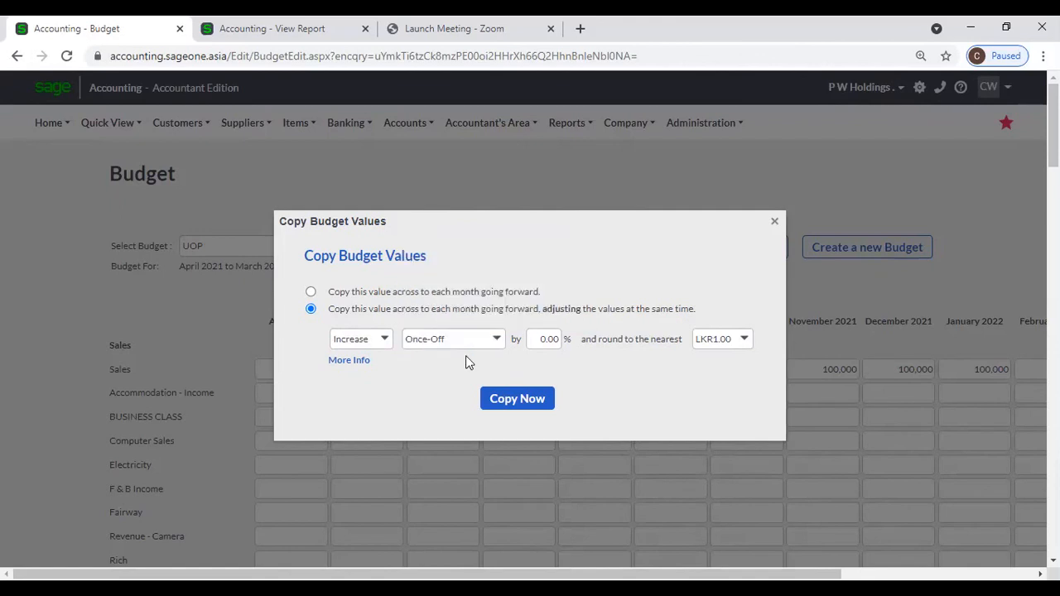
left_click(550, 339)
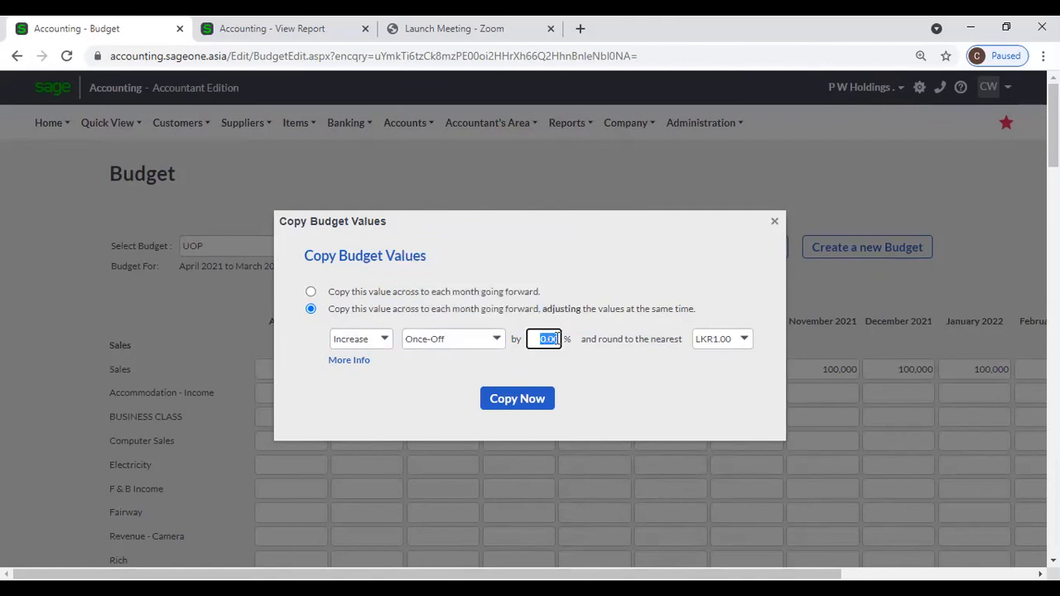
left_click(497, 339)
left_click(440, 266)
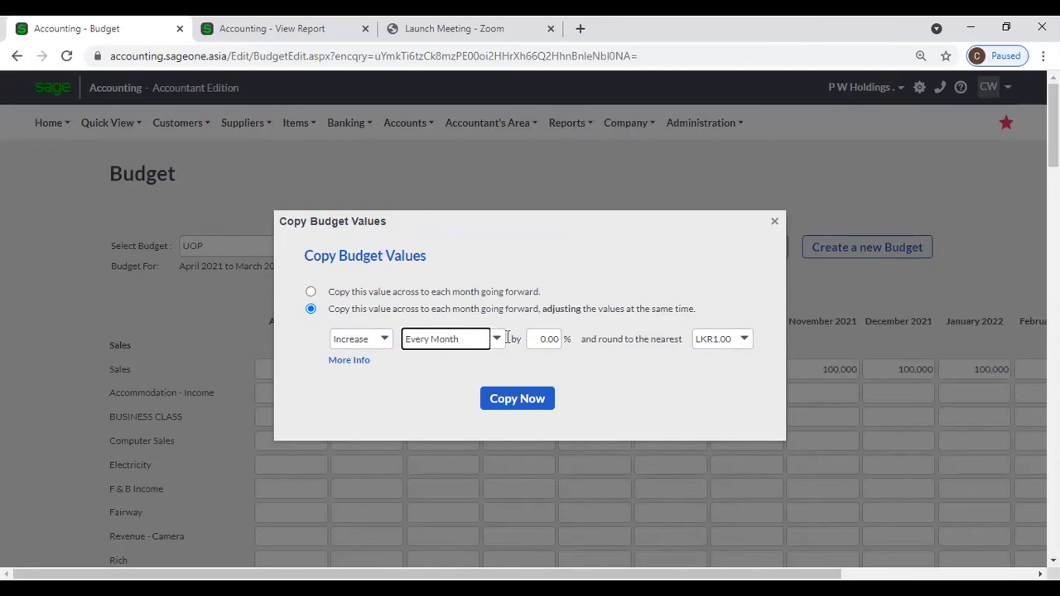
left_click(541, 339)
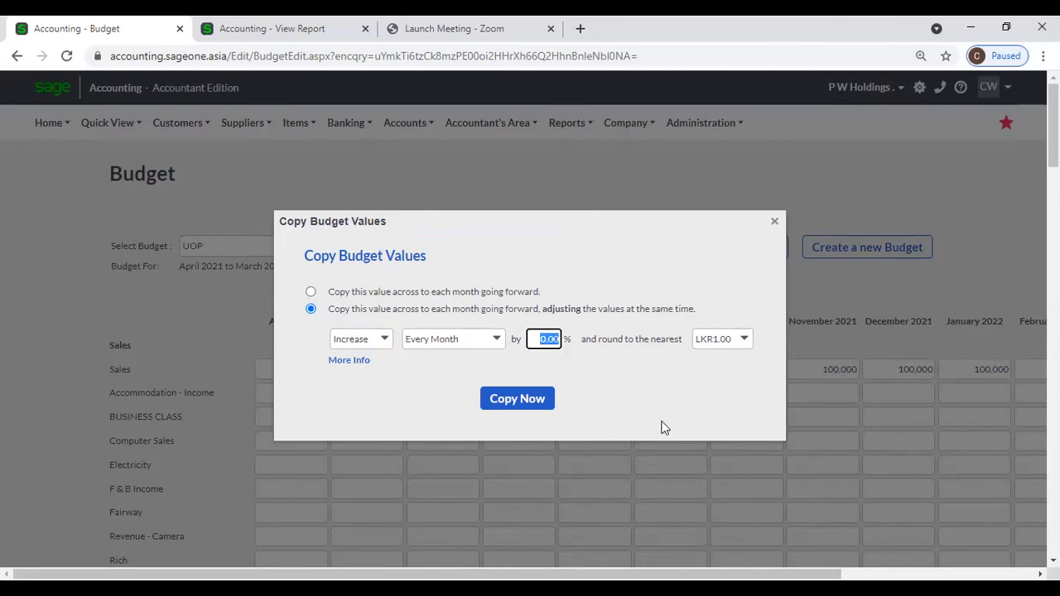
type("10")
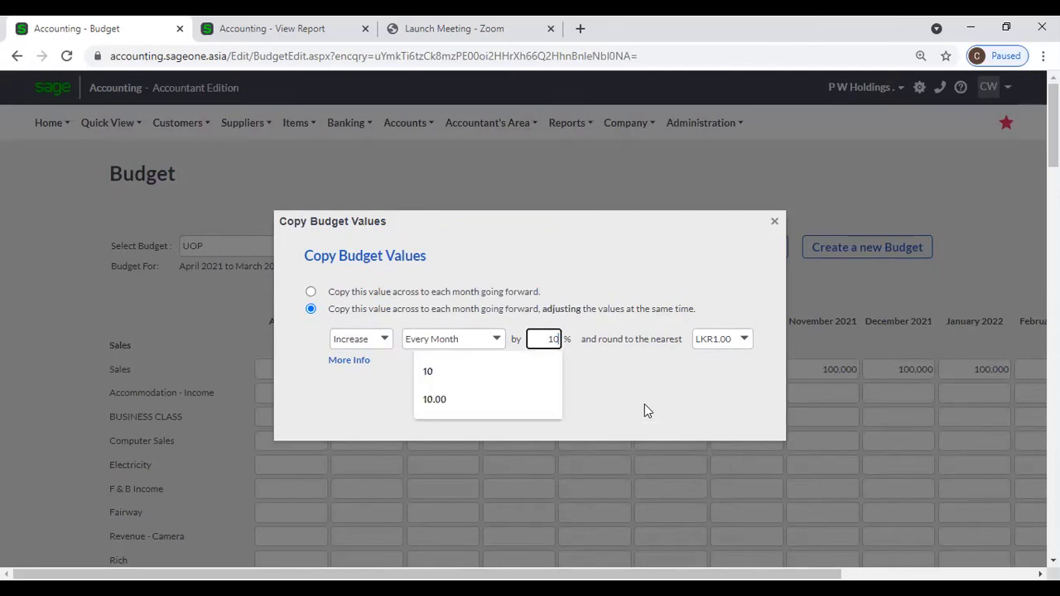
left_click(645, 404)
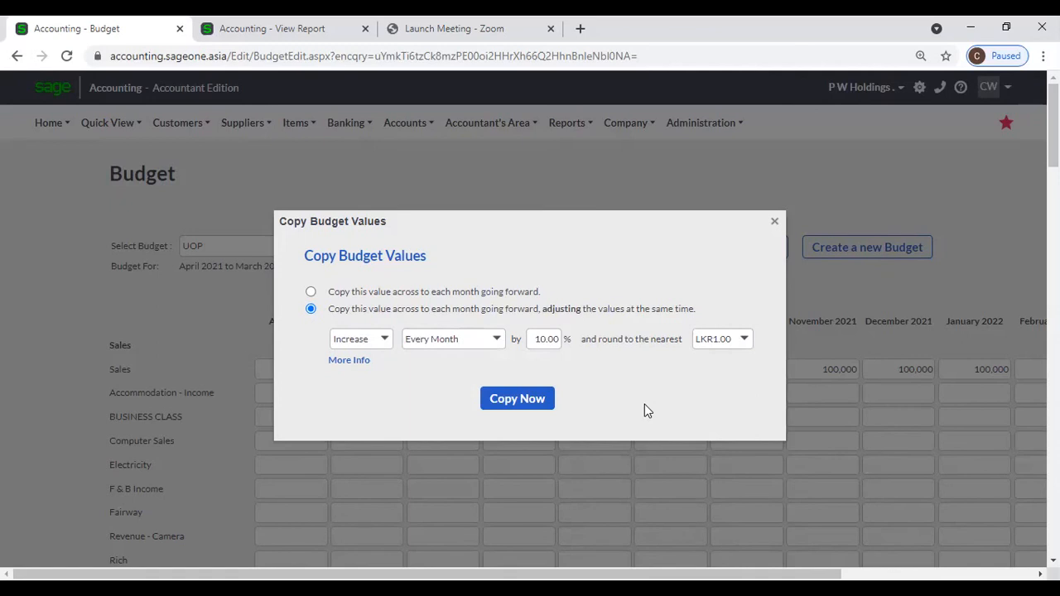
Keep rounding to the nearest LKR1.00 and copy the April Accommodation - Income value forward with the monthly increase applied
left_click(717, 341)
left_click(647, 384)
left_click_drag(488, 220, 467, 97)
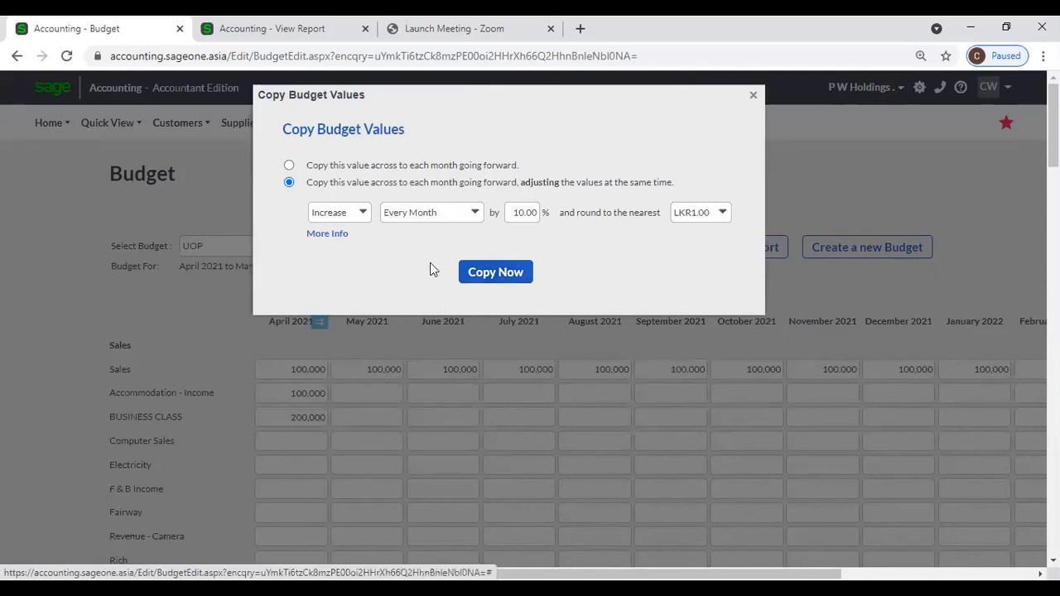
left_click(475, 275)
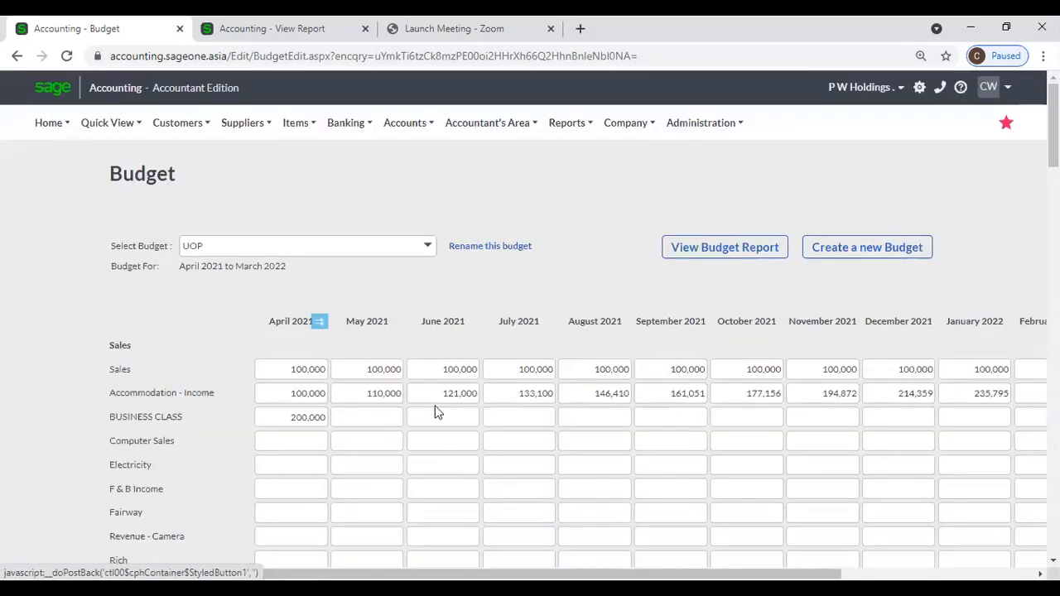
Examine the copied Accommodation - Income budget values month by month from April to October 2021
left_click(295, 393)
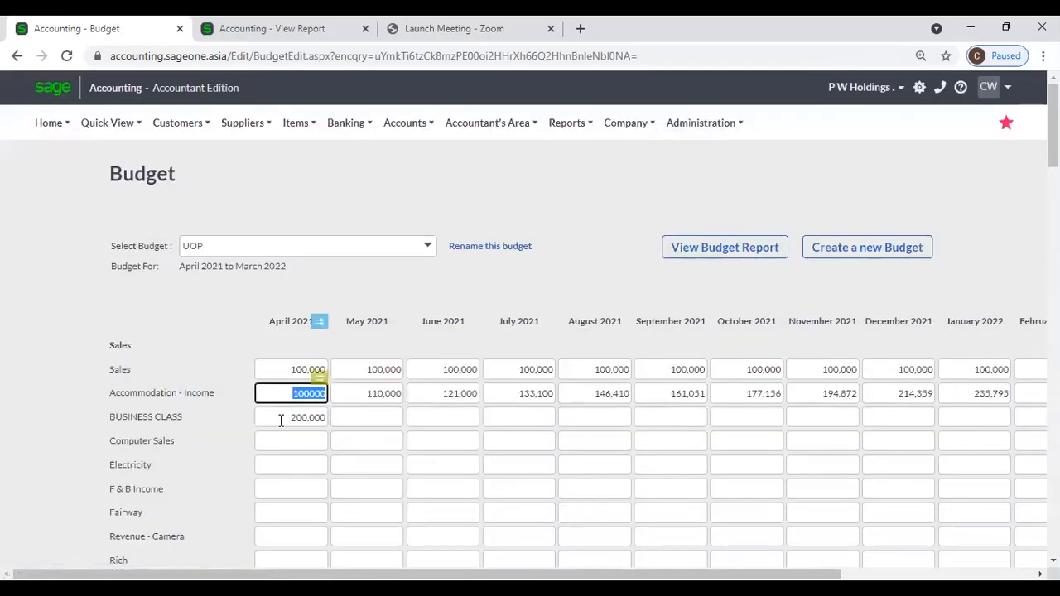
left_click(351, 391)
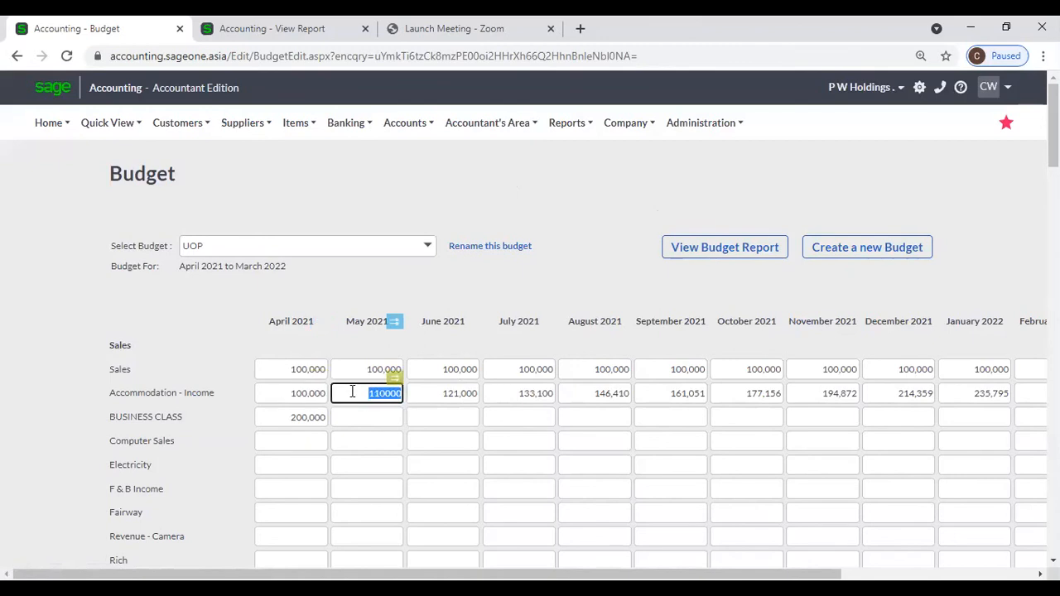
left_click(428, 392)
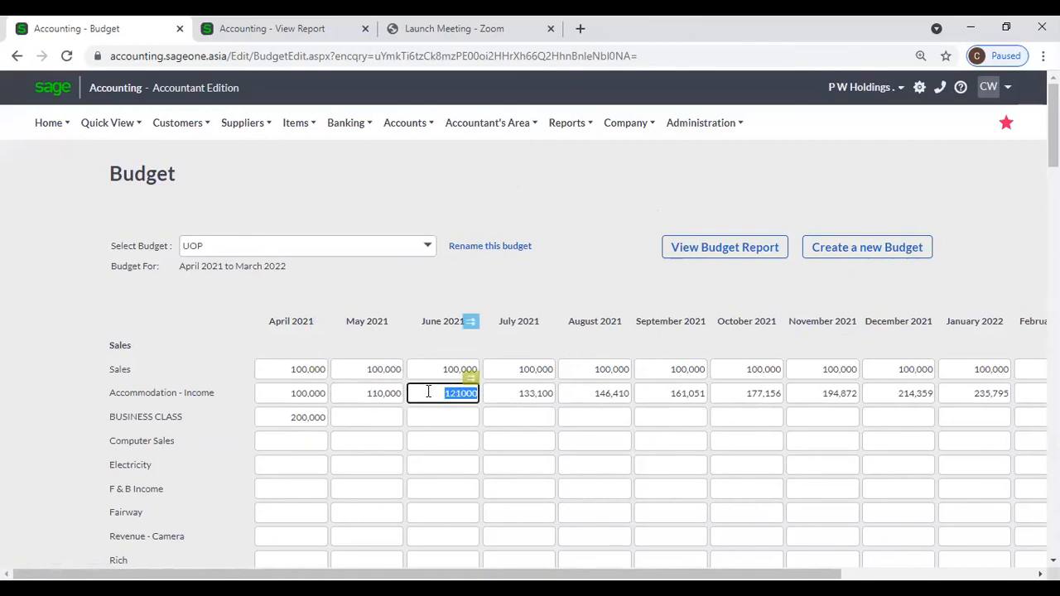
left_click(315, 391)
left_click(368, 391)
left_click(443, 395)
left_click(510, 394)
left_click(594, 394)
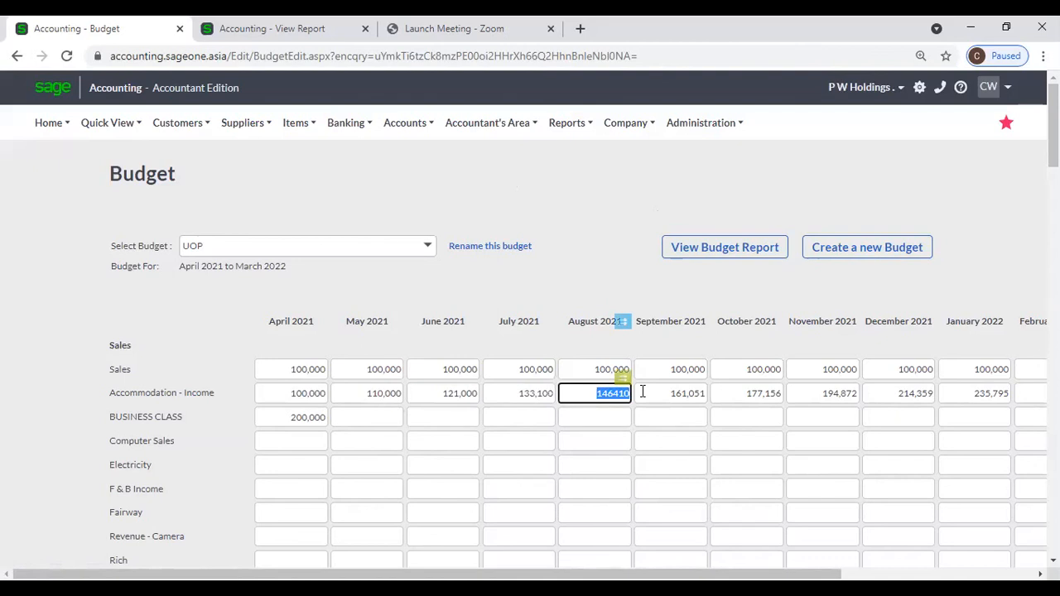
left_click(656, 393)
left_click(740, 393)
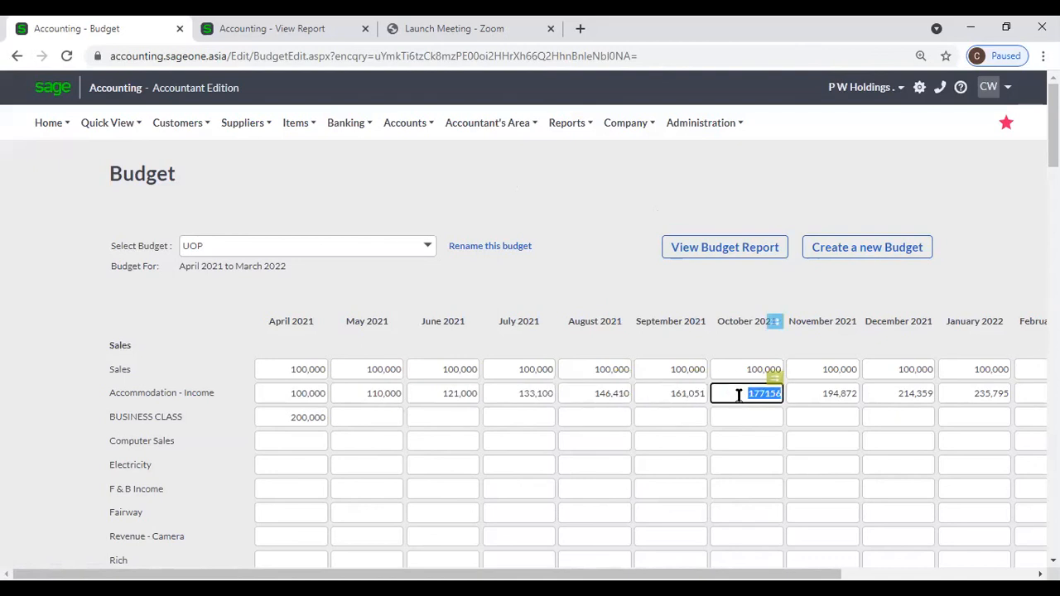
Copy the April BUSINESS CLASS value forward with an increase of 10% Every Quarter, checking the July and October 2021 values
left_click(313, 415)
left_click(318, 405)
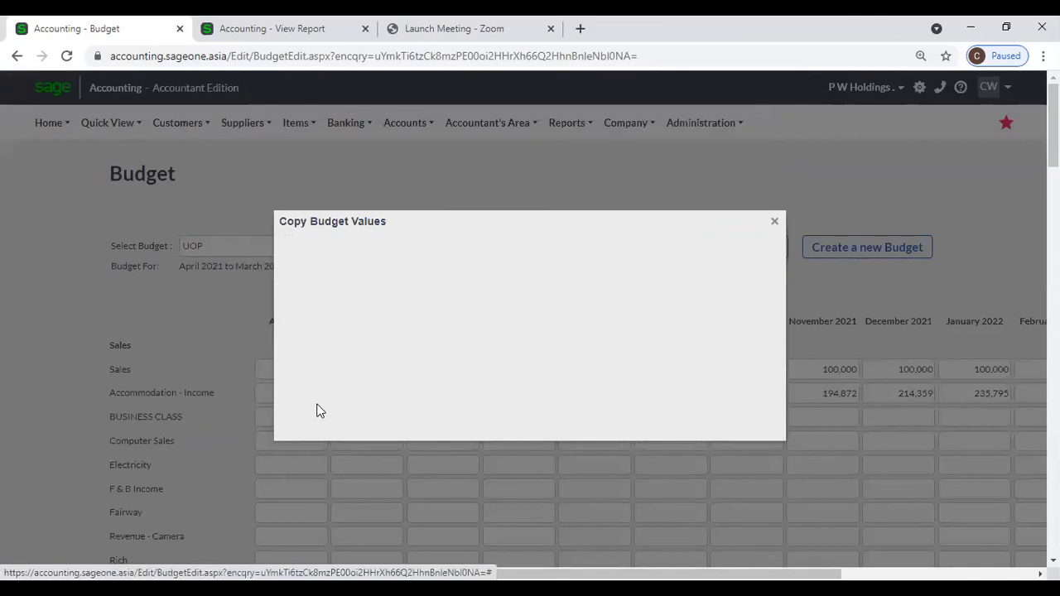
left_click(313, 311)
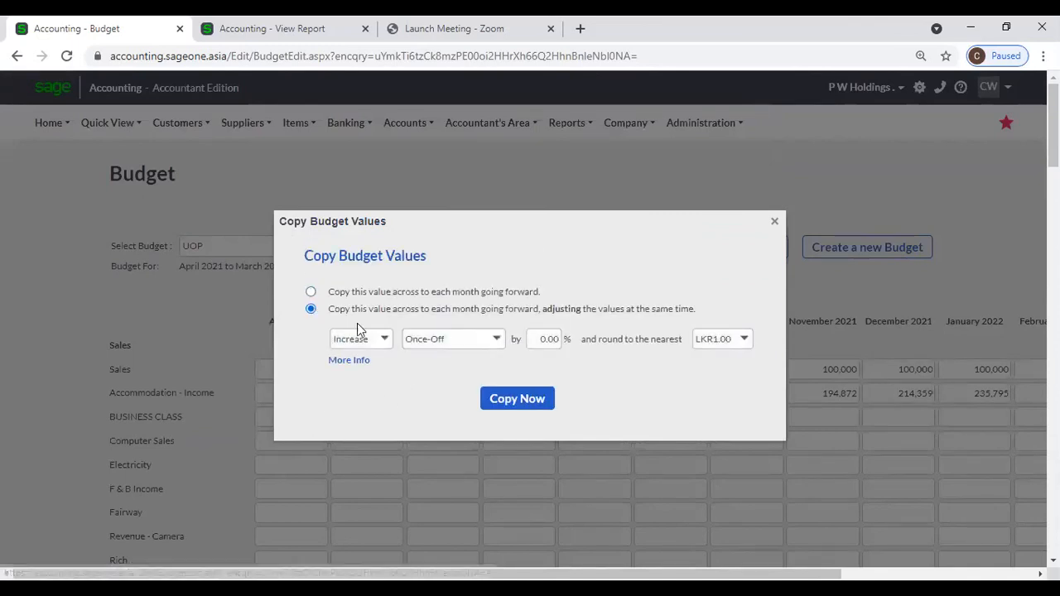
left_click(544, 339)
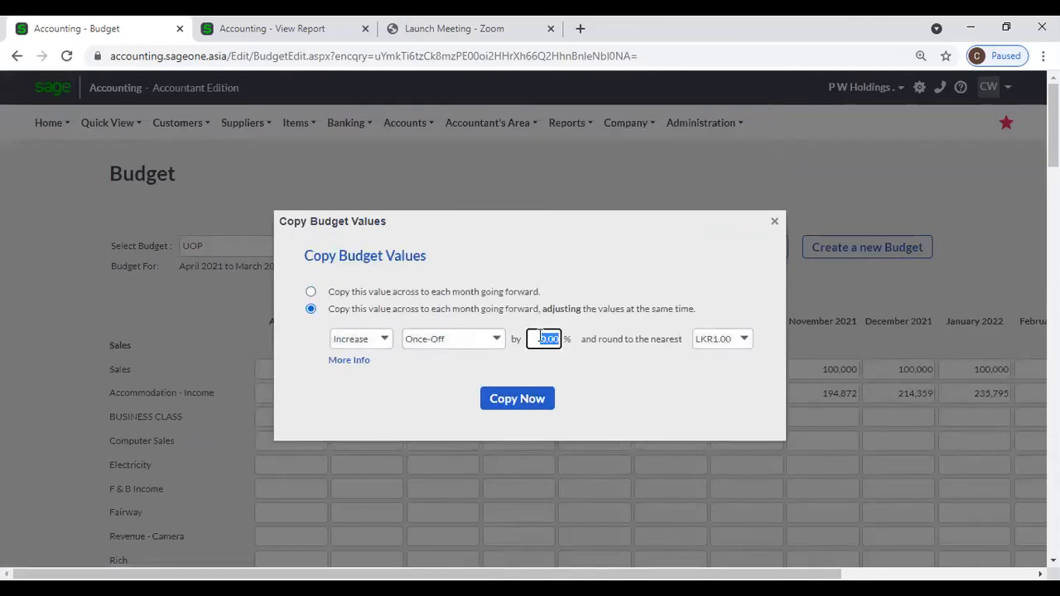
left_click(497, 340)
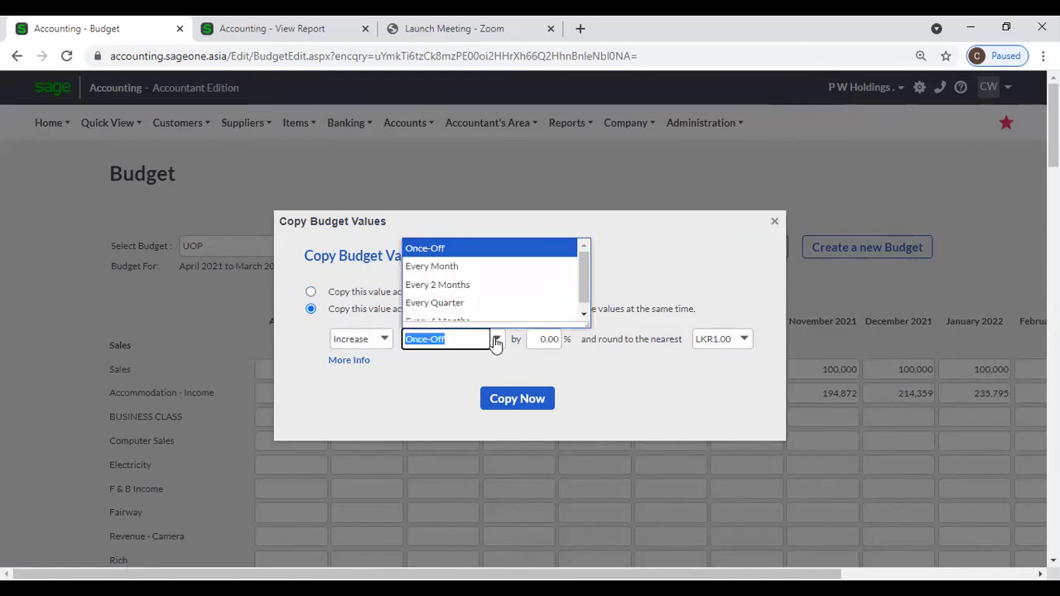
left_click(459, 304)
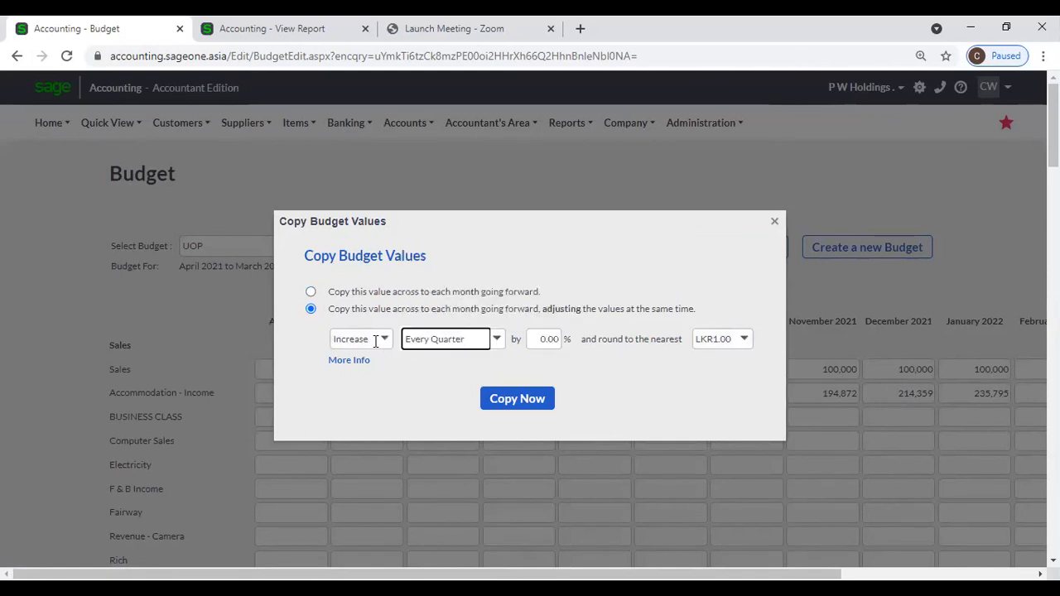
left_click(536, 339)
type("10")
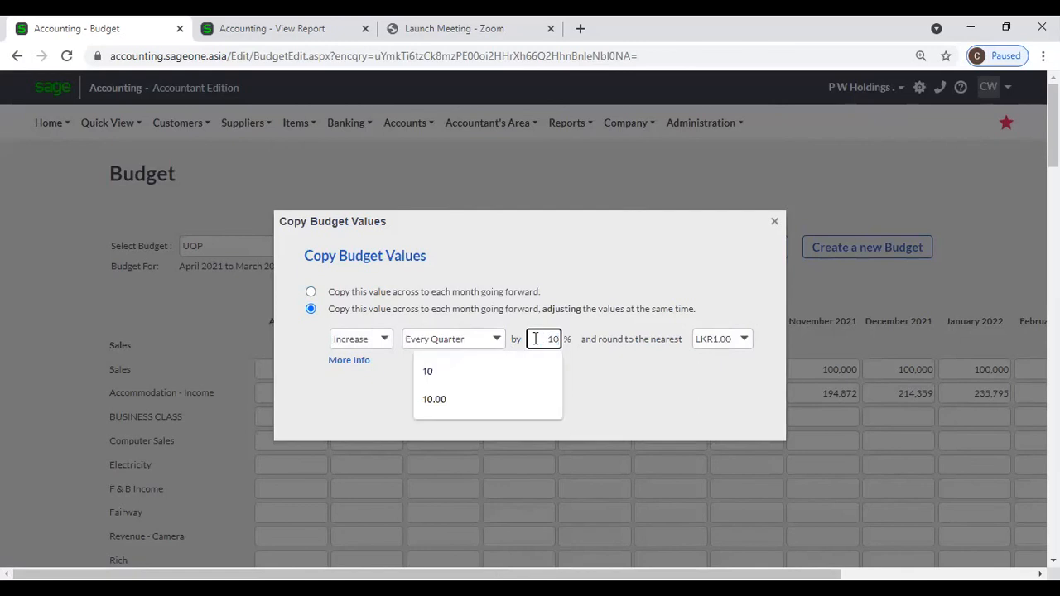
left_click(518, 399)
left_click(517, 398)
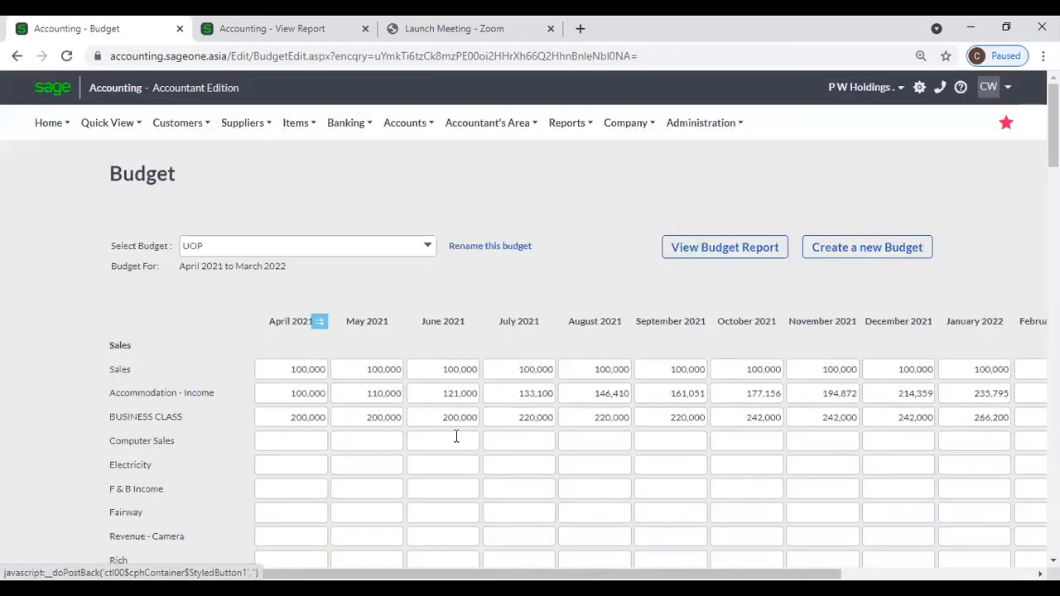
left_click(520, 418)
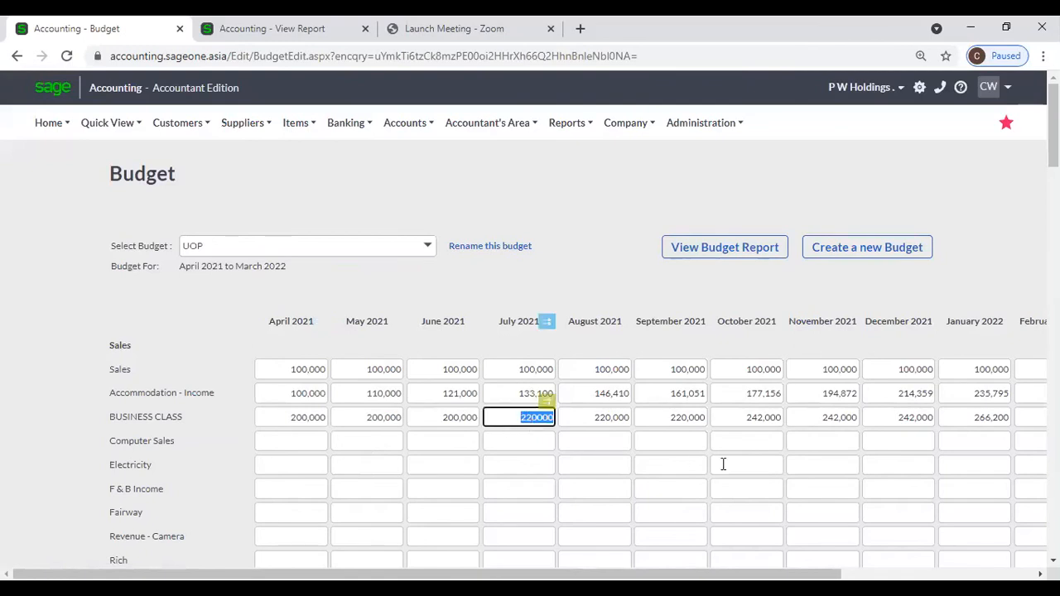
left_click(762, 419)
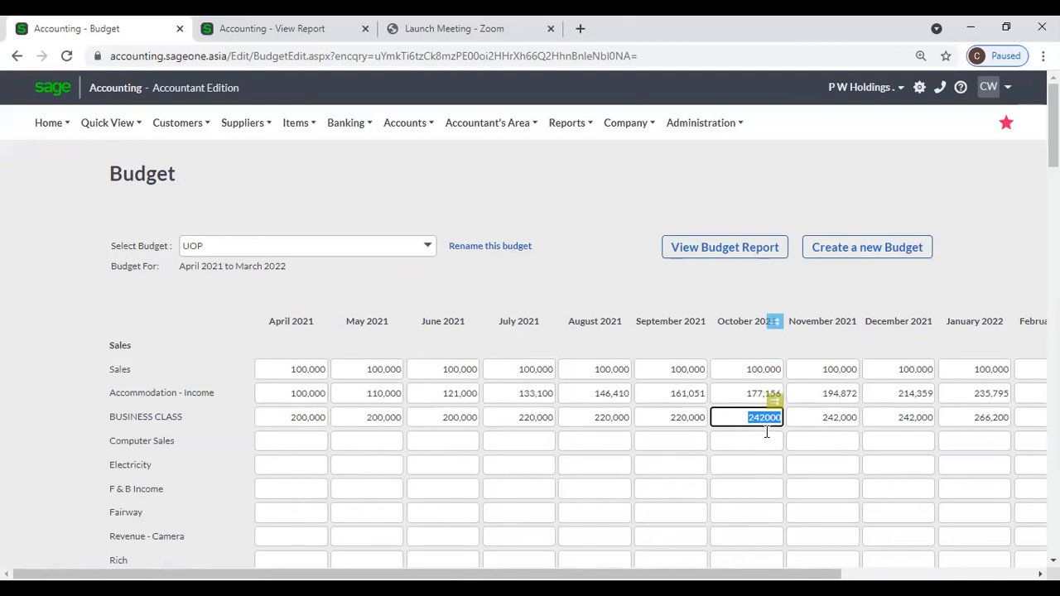
Copy the April BUSINESS CLASS value forward again, this time with a Decrease of 10% Every Quarter
left_click(304, 419)
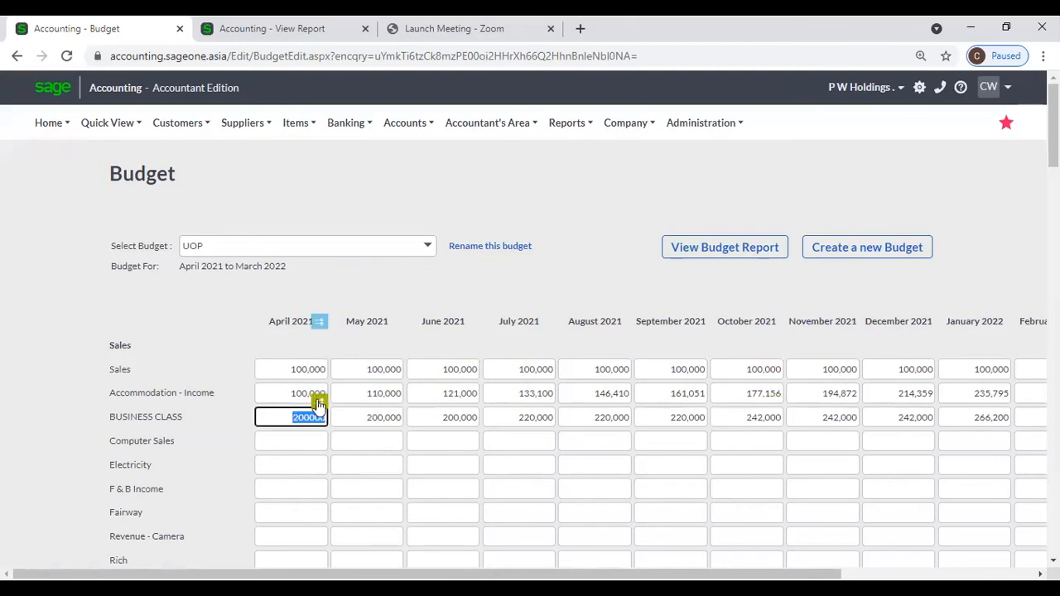
left_click(319, 404)
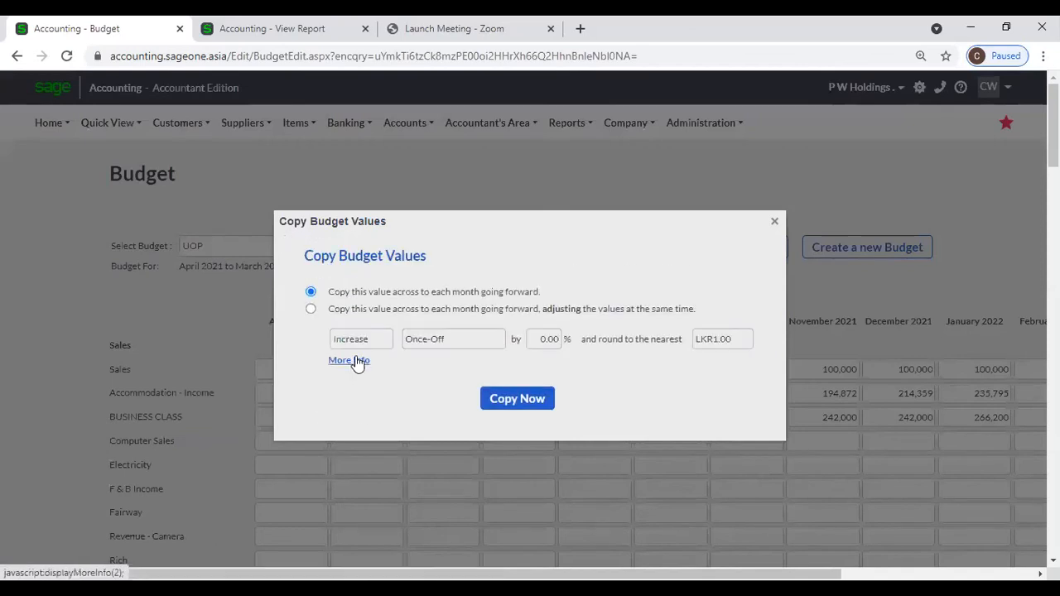
left_click(312, 310)
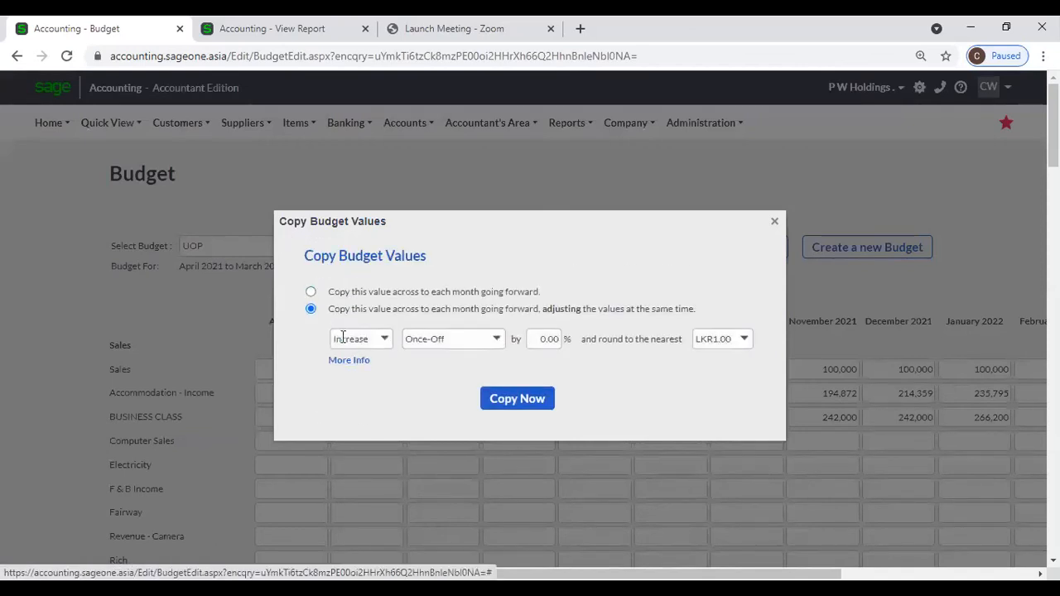
left_click(386, 339)
left_click(370, 377)
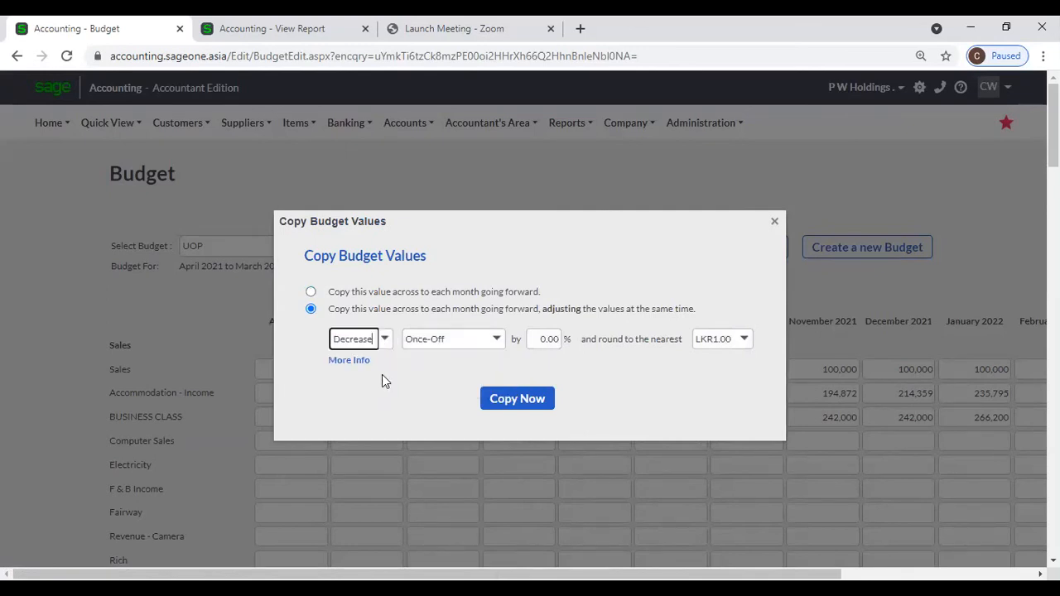
left_click(499, 342)
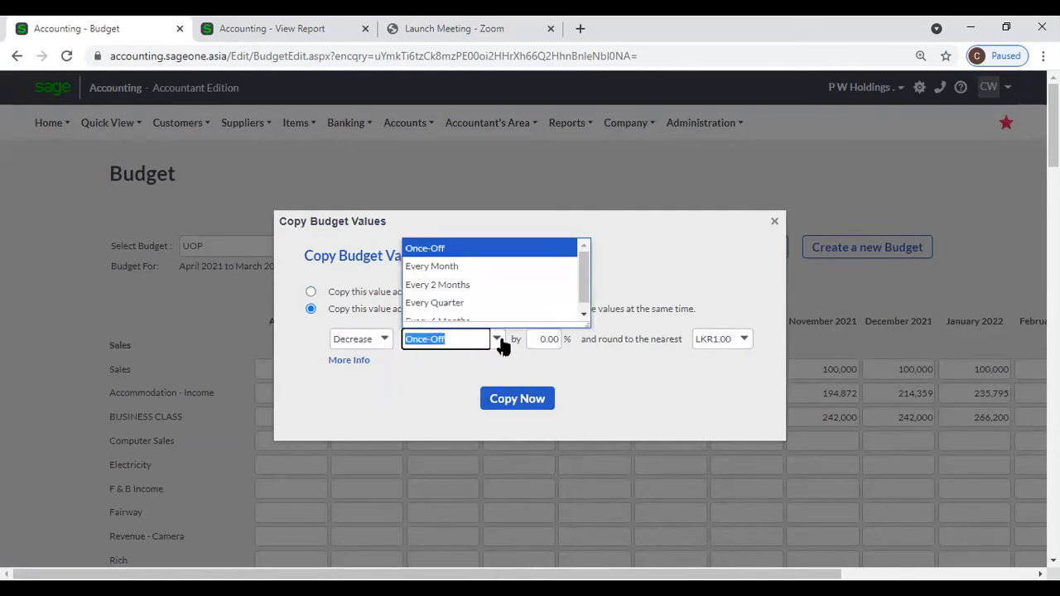
left_click(448, 302)
left_click(546, 337)
type("10")
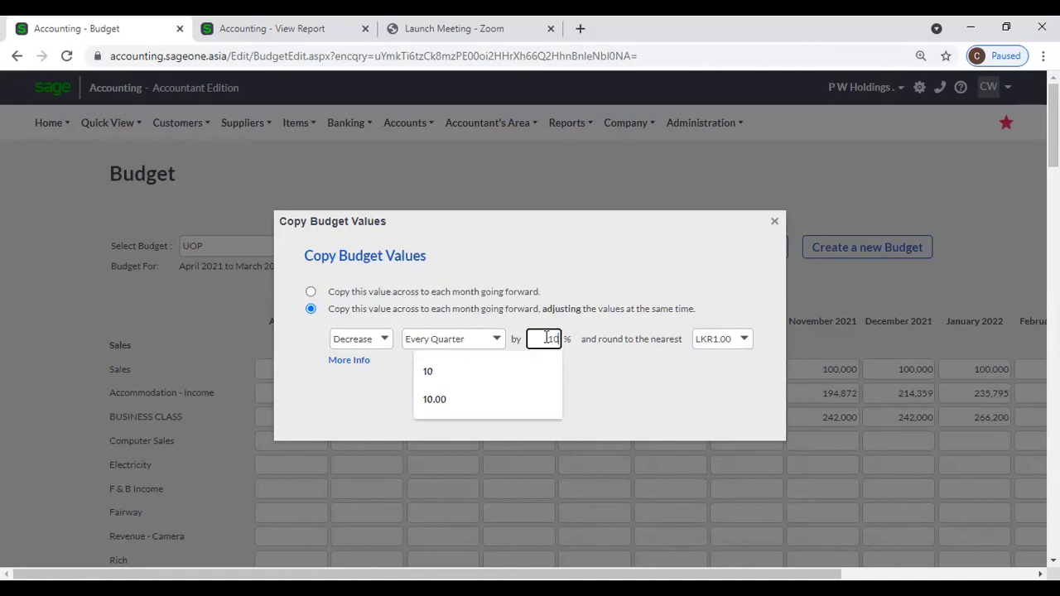
left_click(606, 384)
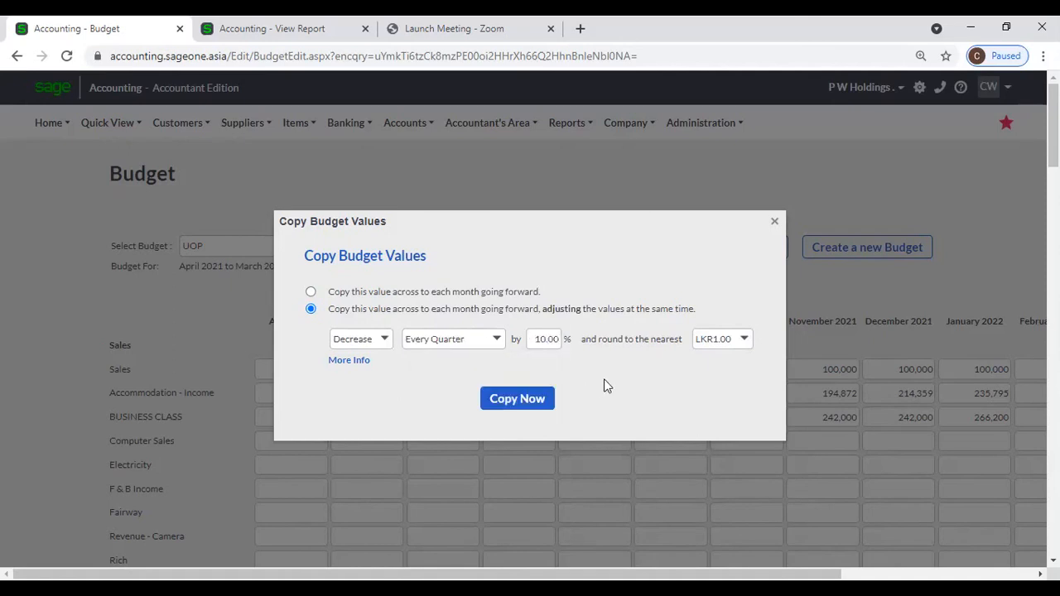
left_click(522, 400)
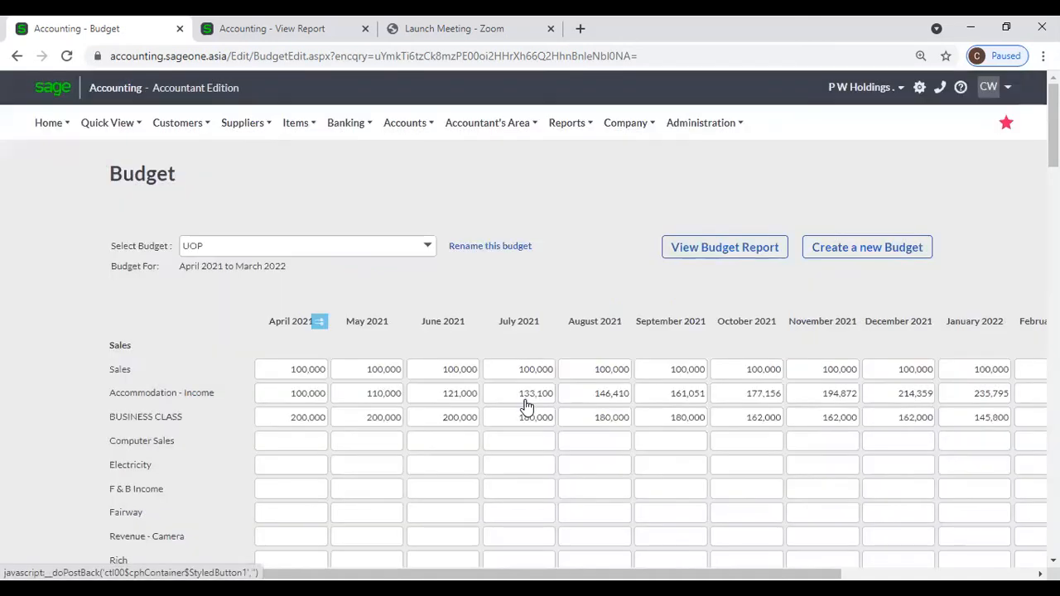
Examine the quarterly decreases across the BUSINESS CLASS row from April 2021 to January 2022
left_click(298, 420)
left_click(437, 419)
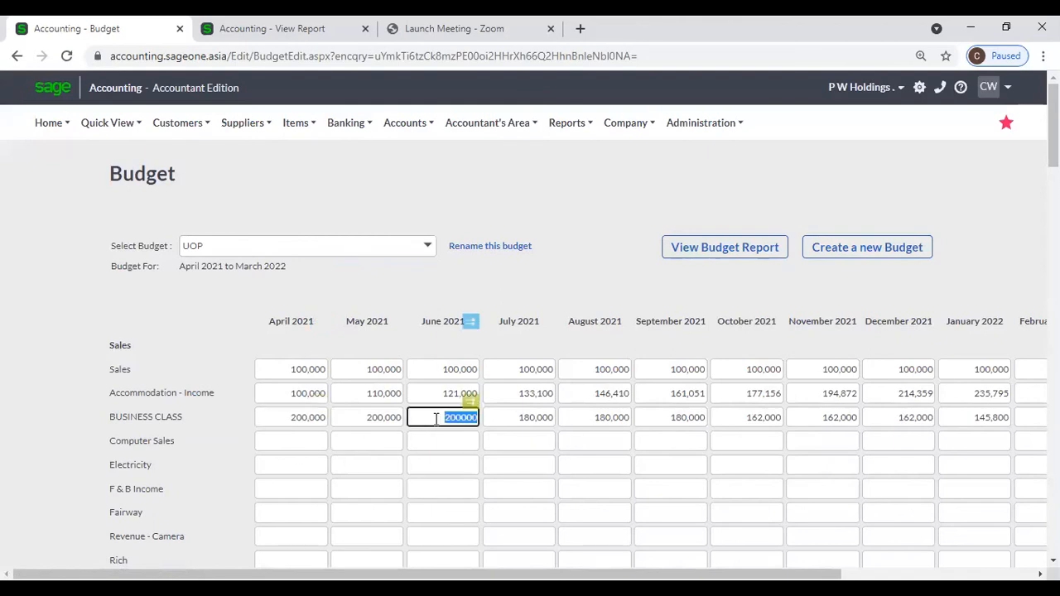
left_click(522, 420)
left_click(595, 417)
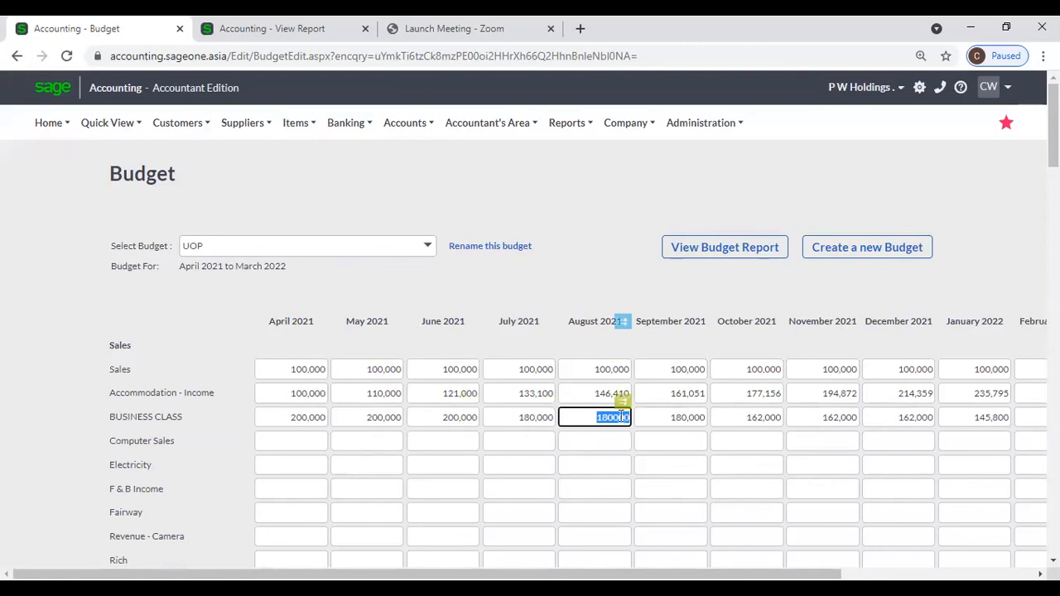
left_click(672, 417)
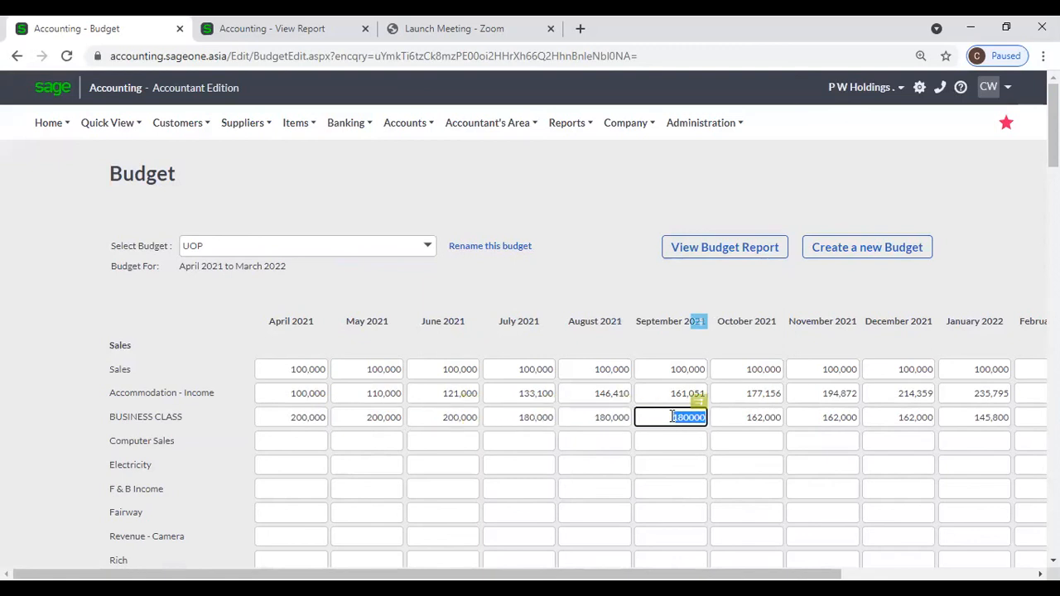
left_click(739, 419)
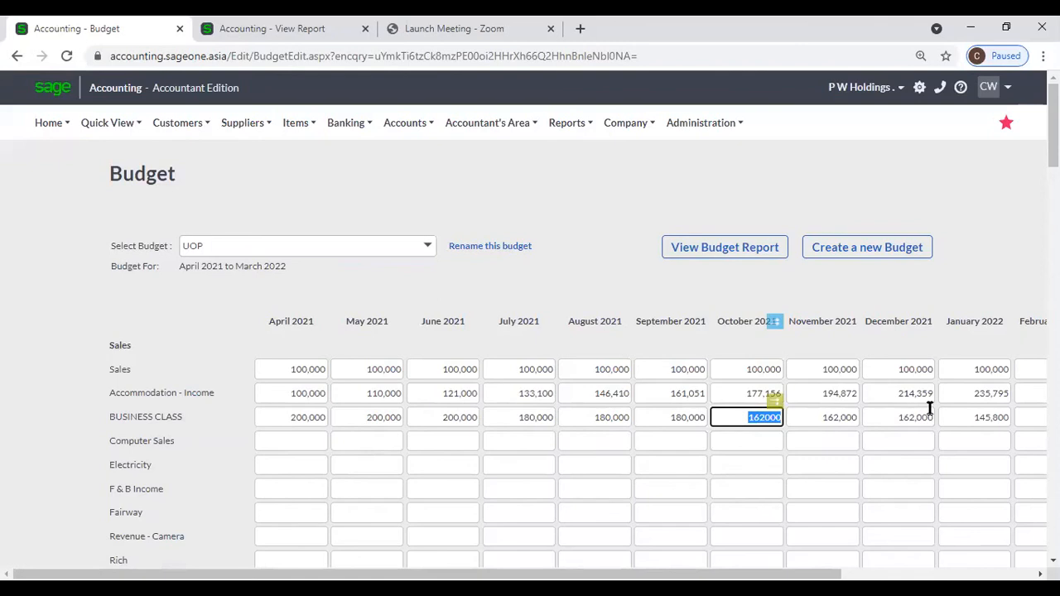
left_click(974, 417)
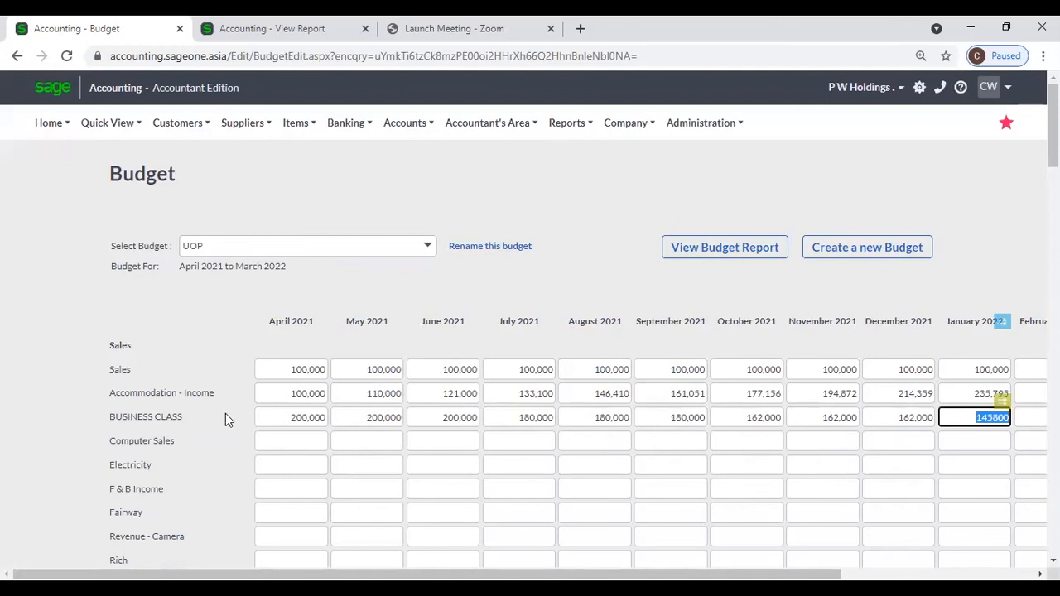
Enter April 2021 budgets of 10,000 for Computer Sales, 20,000 for Electricity and 300,000 for F & B Income
left_click(270, 440)
type("10000")
left_click(314, 464)
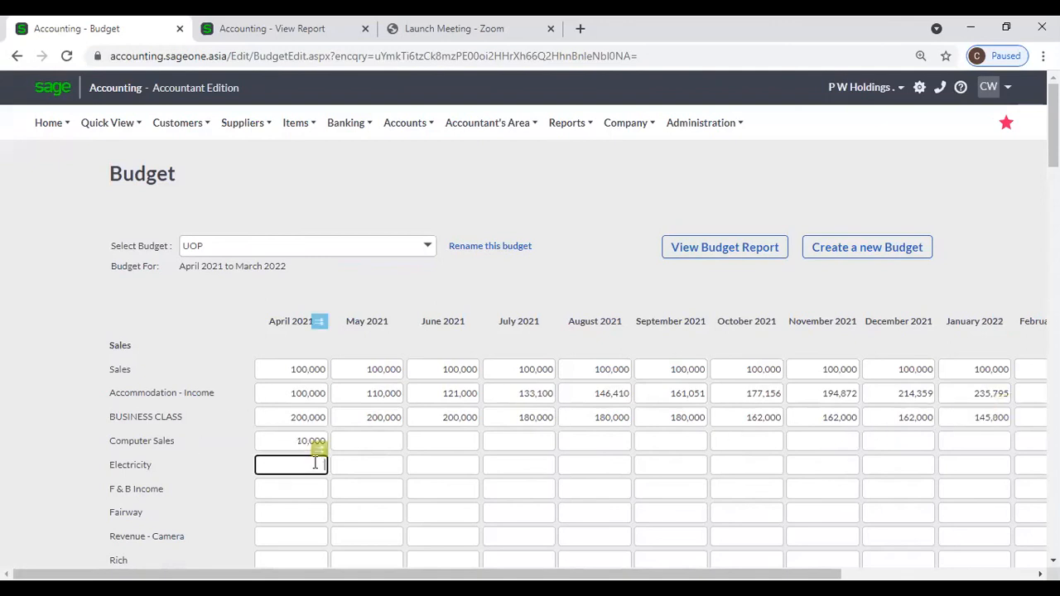
type("20000")
left_click(306, 490)
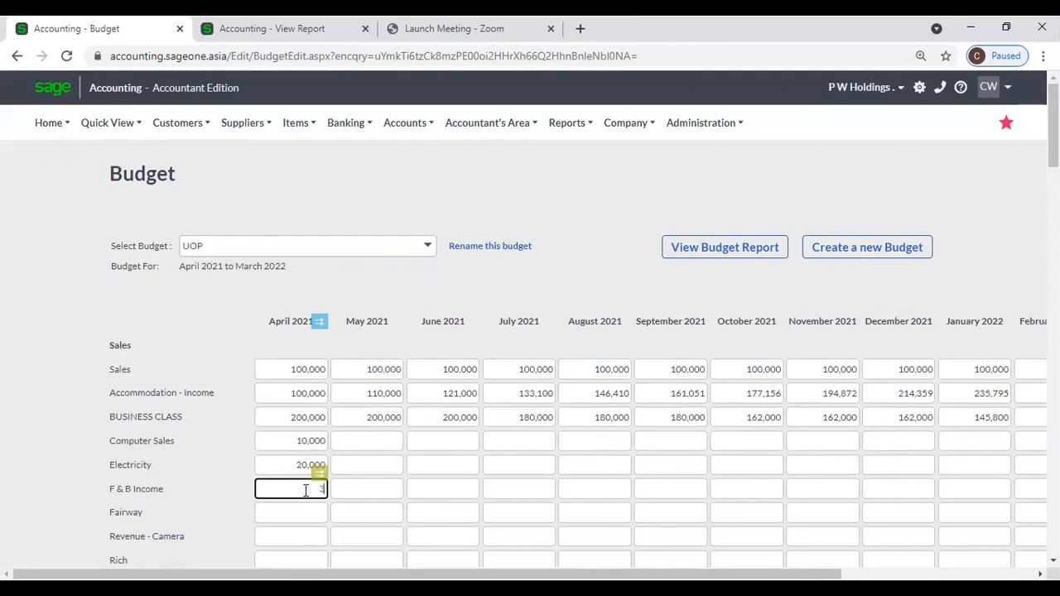
type("300000")
left_click(345, 303)
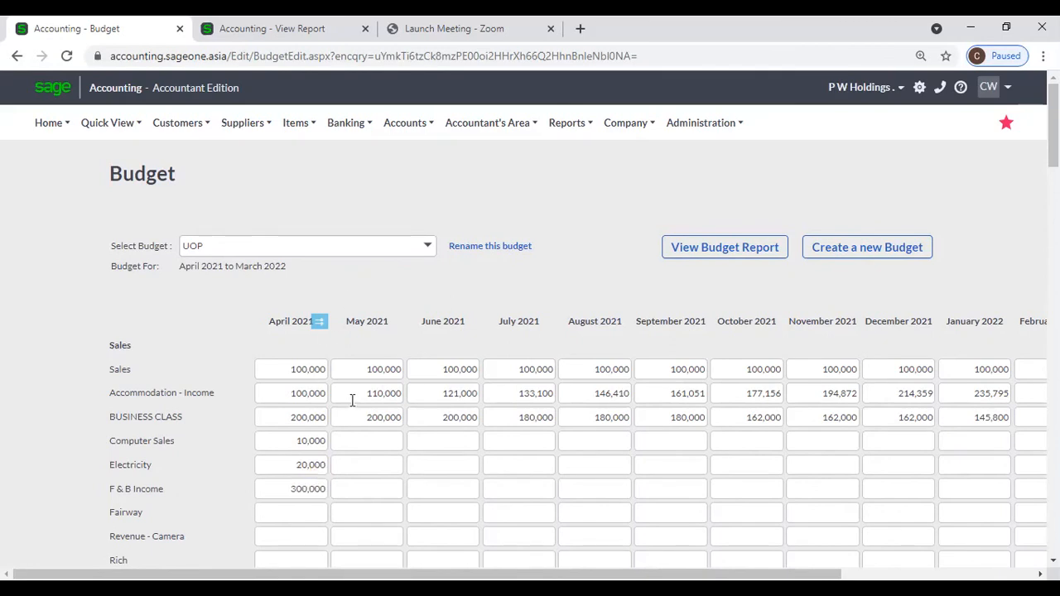
Copy the April 2021 budget values for all accounts across to each month going forward without adjustment
left_click(322, 487)
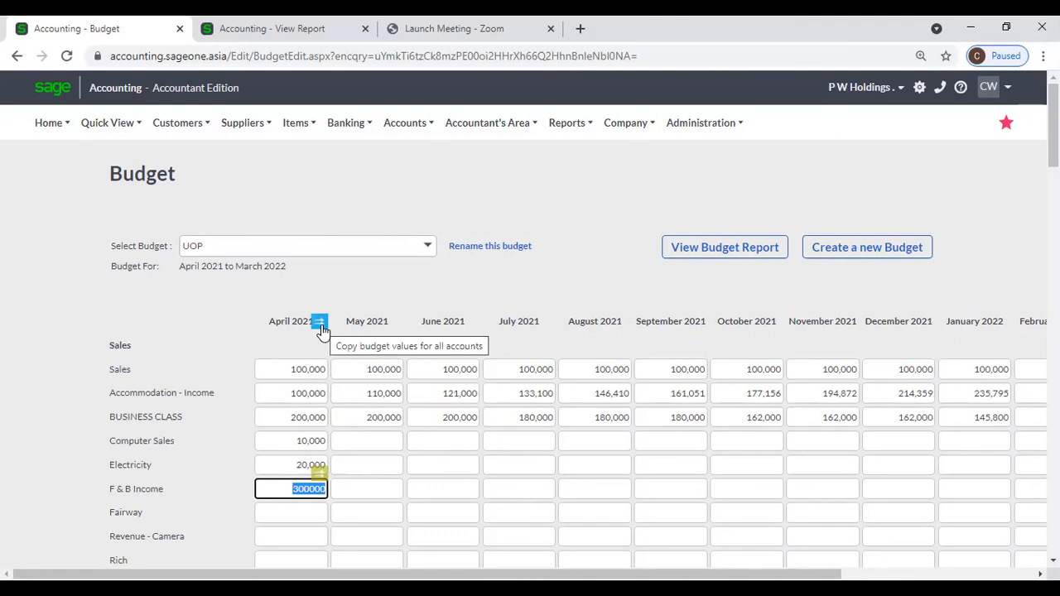
left_click(321, 326)
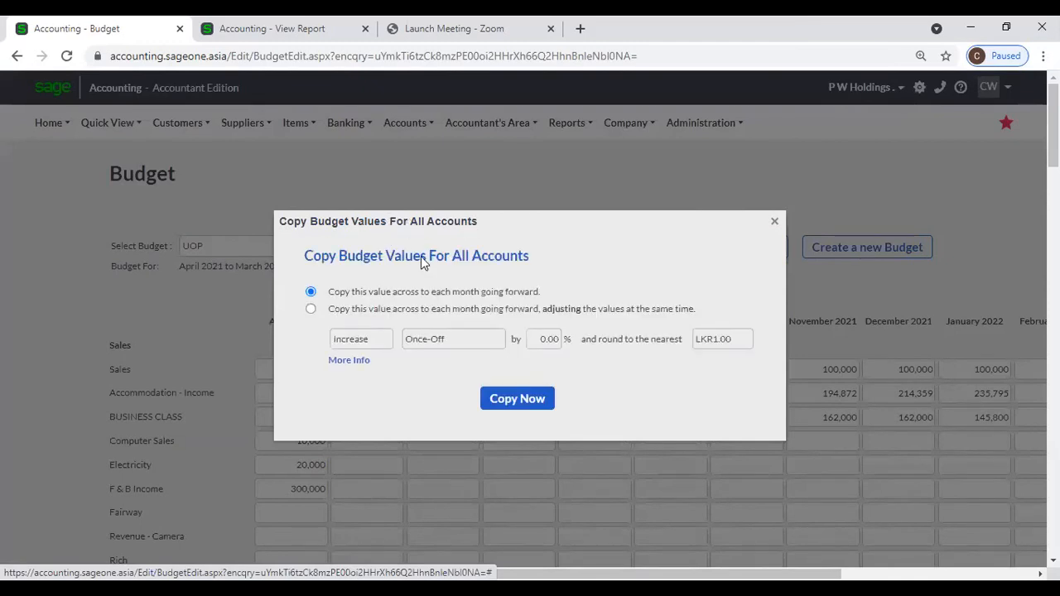
left_click(498, 399)
scroll(327, 320, "down", 2)
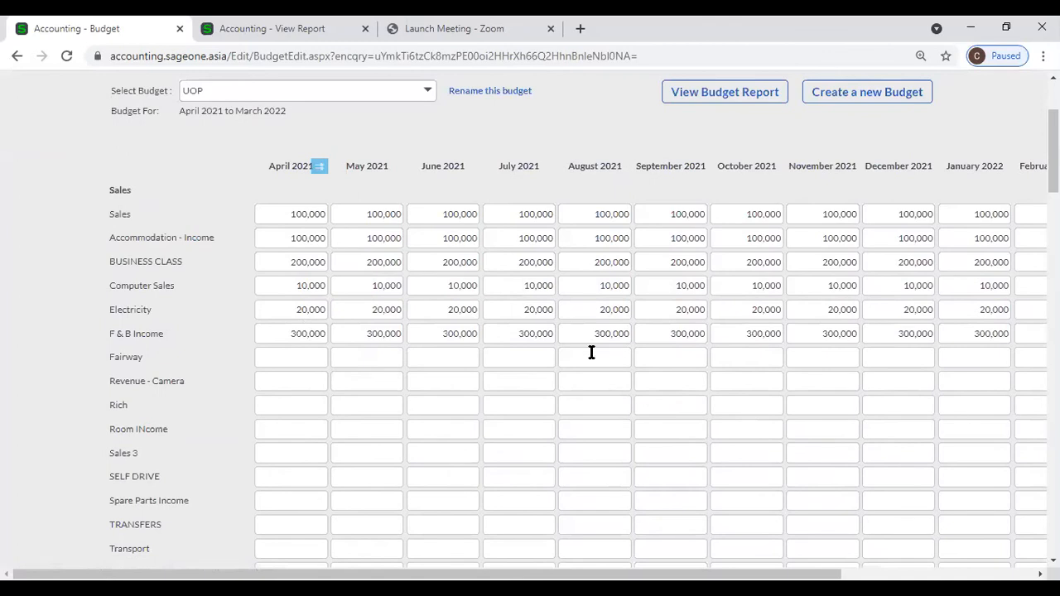
Copy the April 2021 budget values for all accounts forward, adjusting them with an Increase of 10% Every Quarter
left_click(312, 359)
left_click(299, 334)
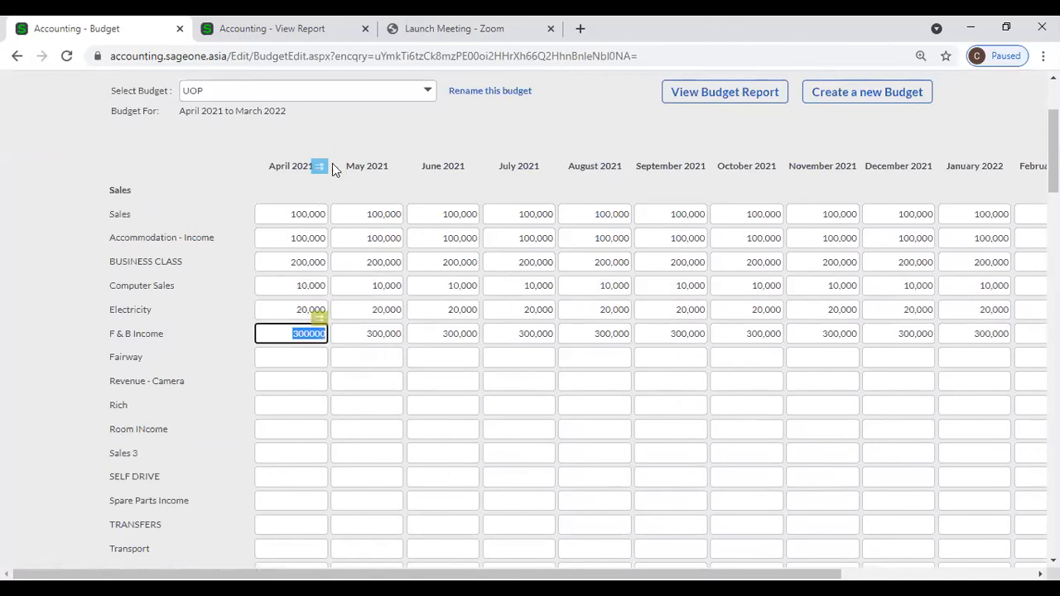
left_click(319, 166)
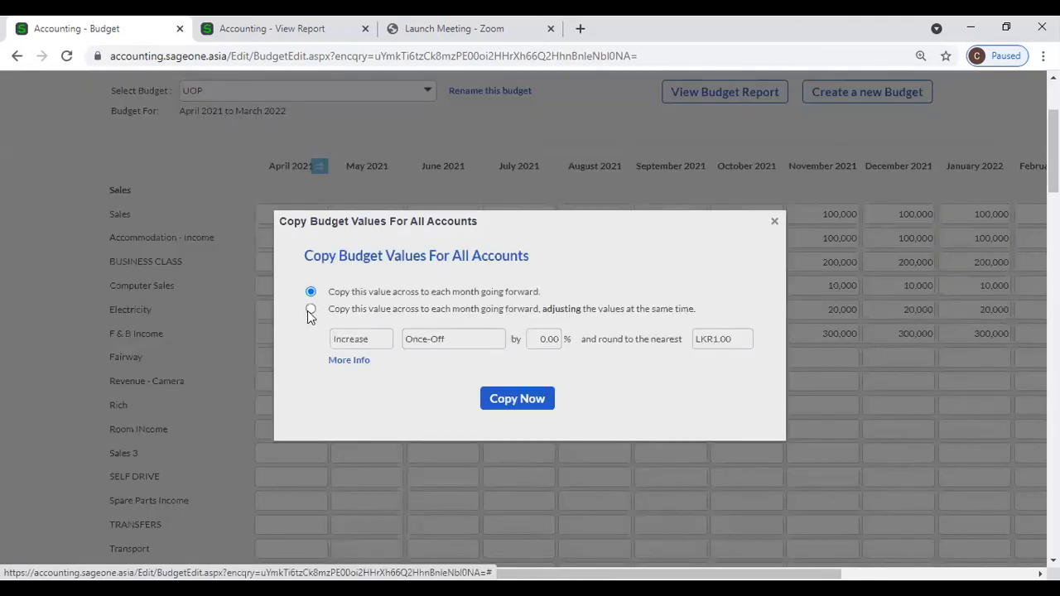
left_click(309, 310)
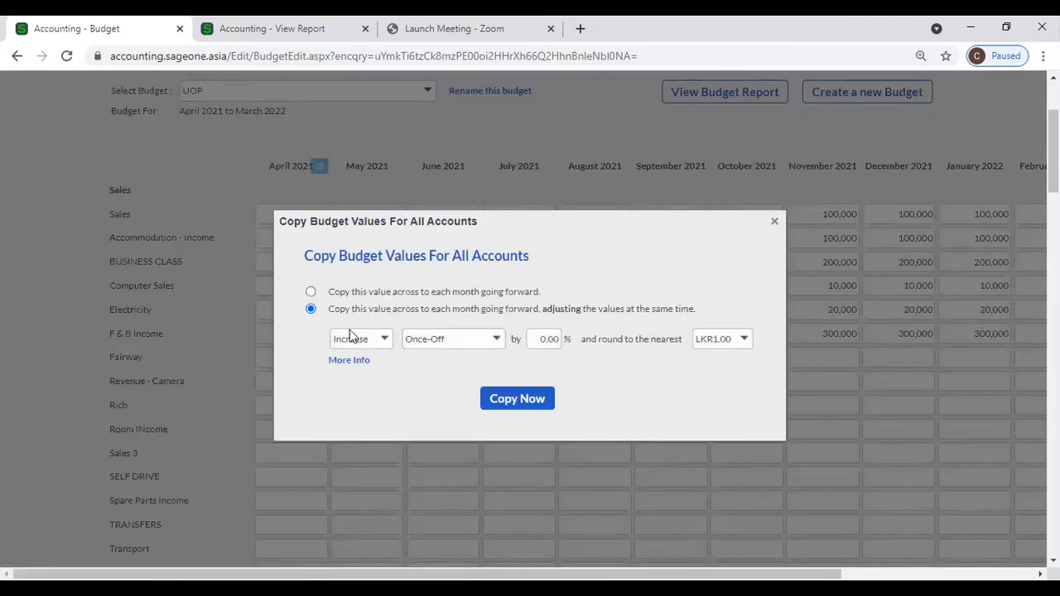
left_click(500, 342)
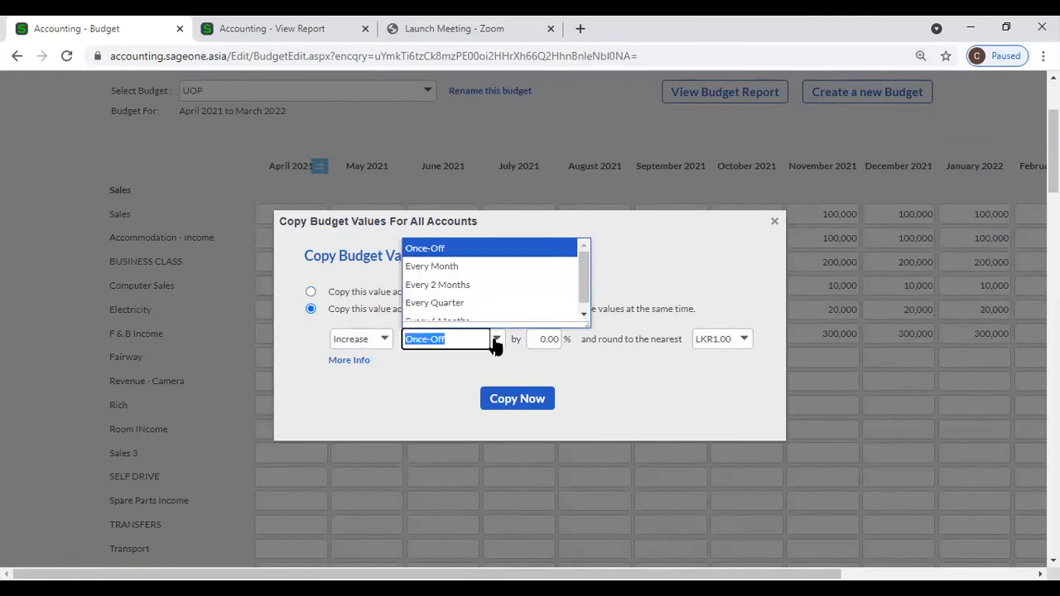
left_click(443, 303)
left_click(548, 339)
type("10.")
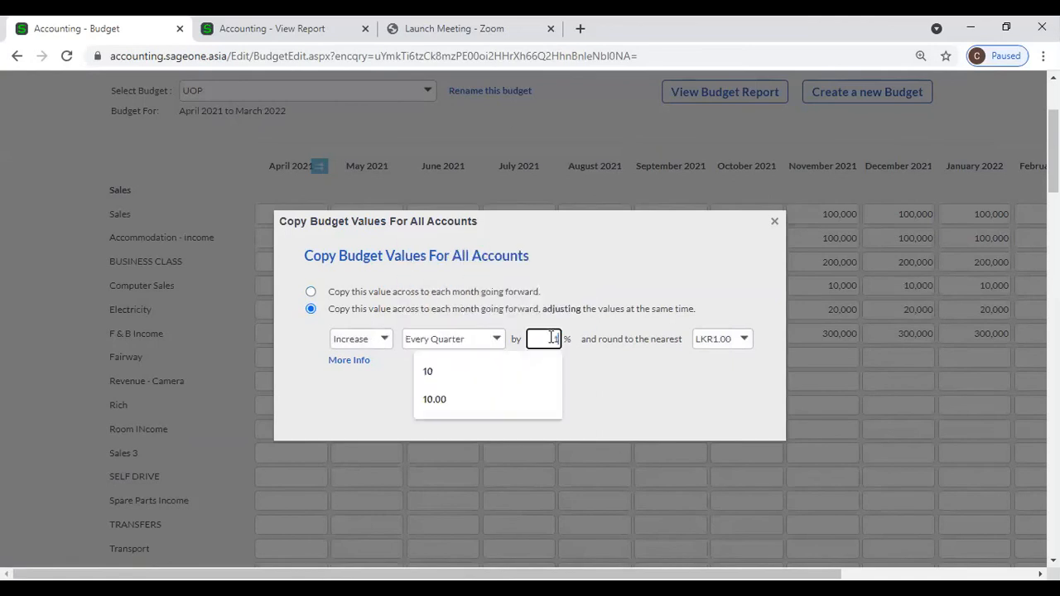
type("0")
key("BackSpace")
left_click(624, 393)
left_click(505, 398)
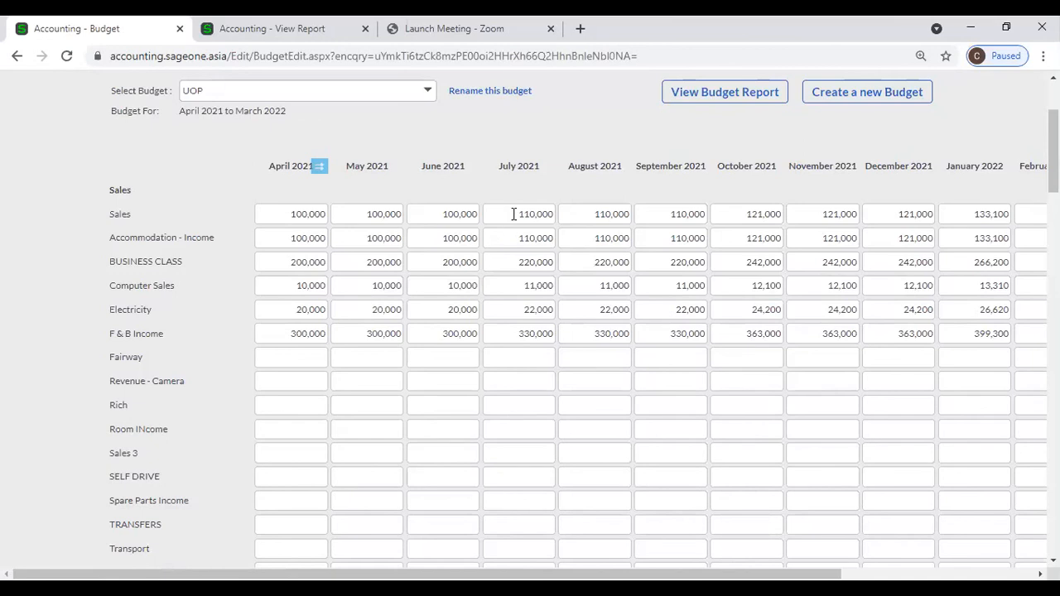
Examine the quarterly increases across the sales account rows from July 2021 to January 2022
left_click(514, 214)
left_click(519, 236)
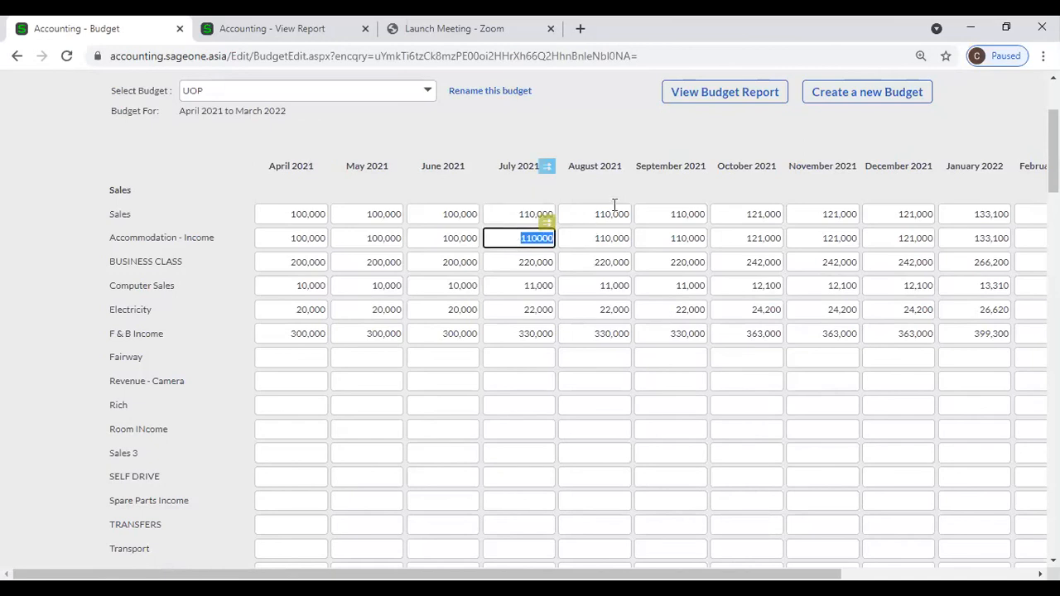
left_click(614, 212)
left_click(817, 215)
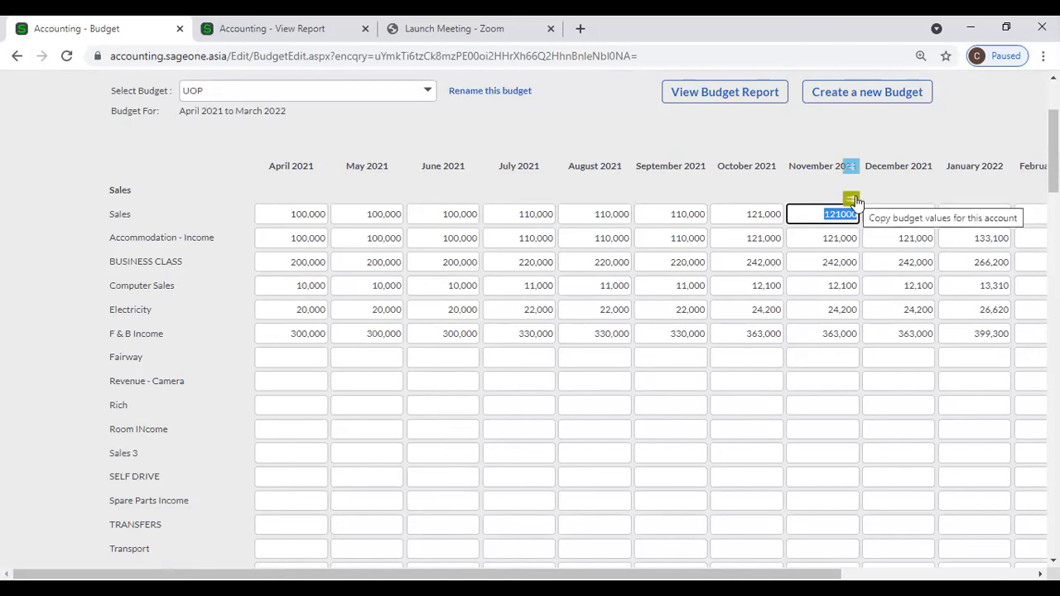
scroll(553, 329, "up", 1)
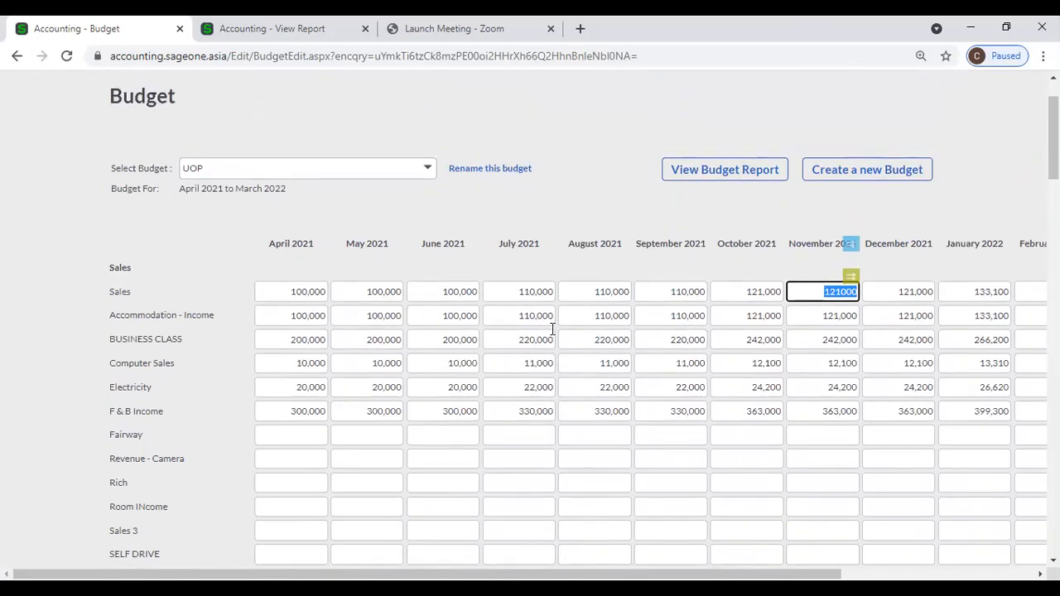
Review the remaining budget sections, including the monthly and full-year totals for sales and net profit
scroll(394, 240, "down", 3)
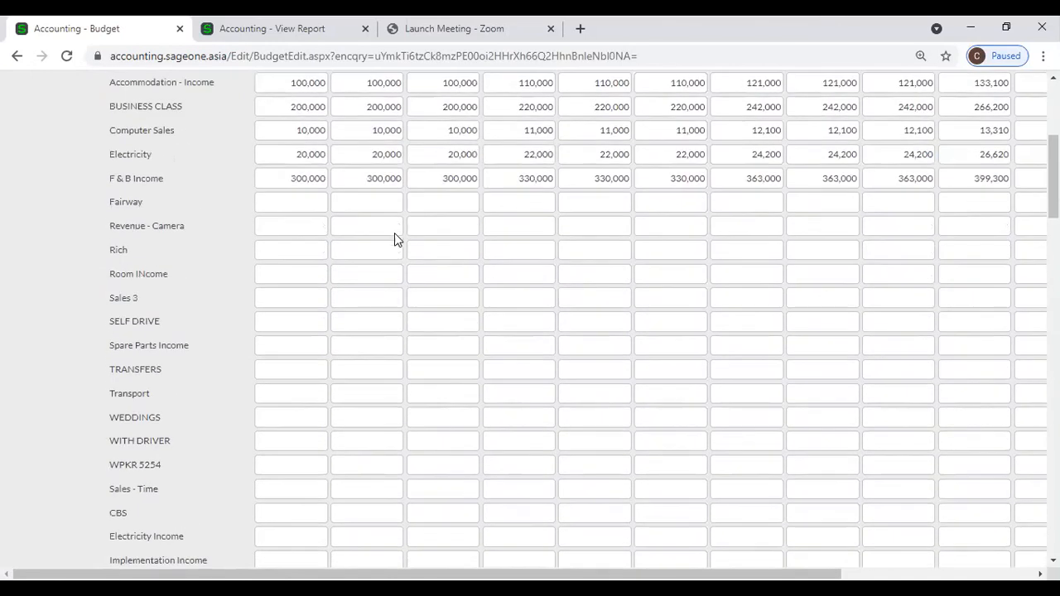
scroll(393, 236, "down", 8)
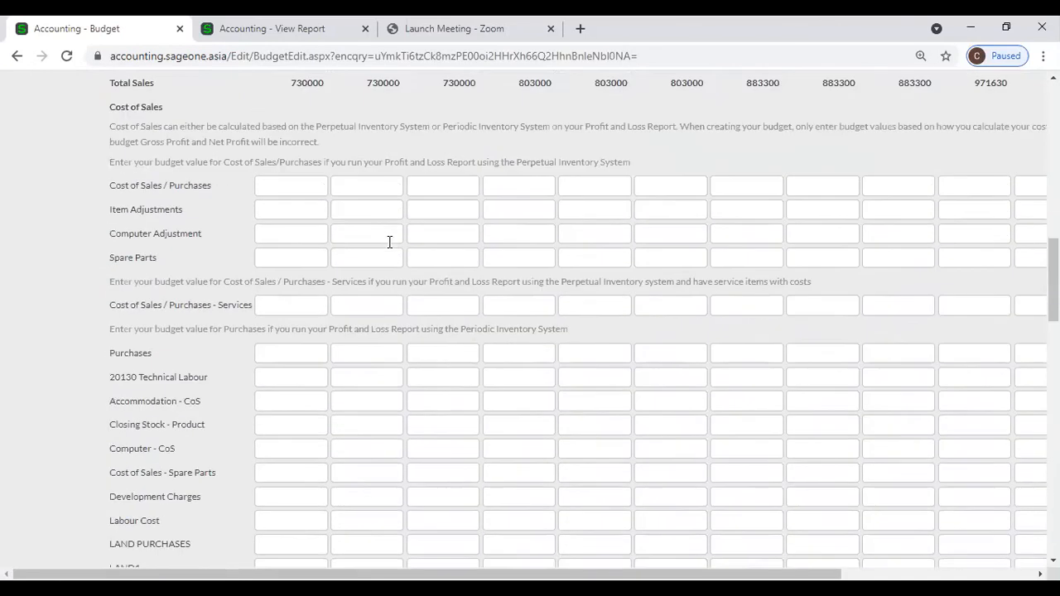
scroll(390, 239, "up", 2)
scroll(597, 270, "down", 17)
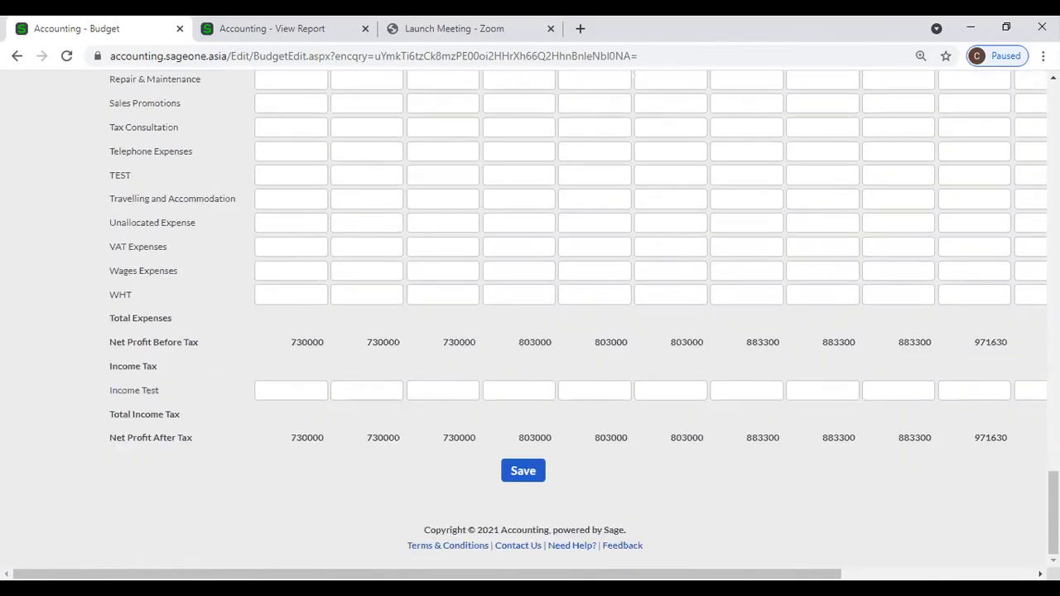
left_click_drag(777, 574, 969, 567)
scroll(937, 334, "up", 10)
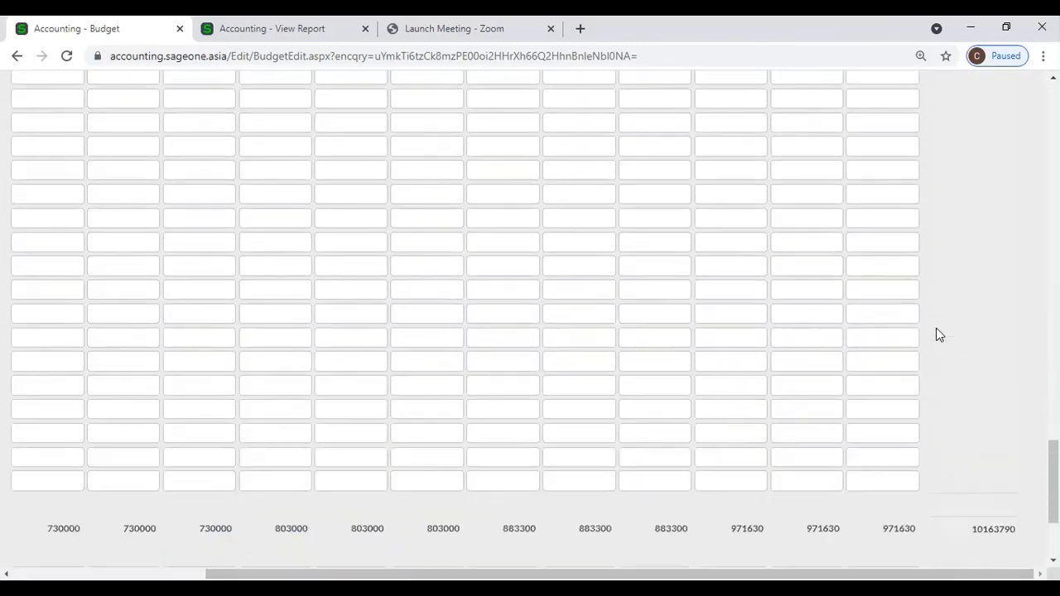
scroll(937, 334, "up", 12)
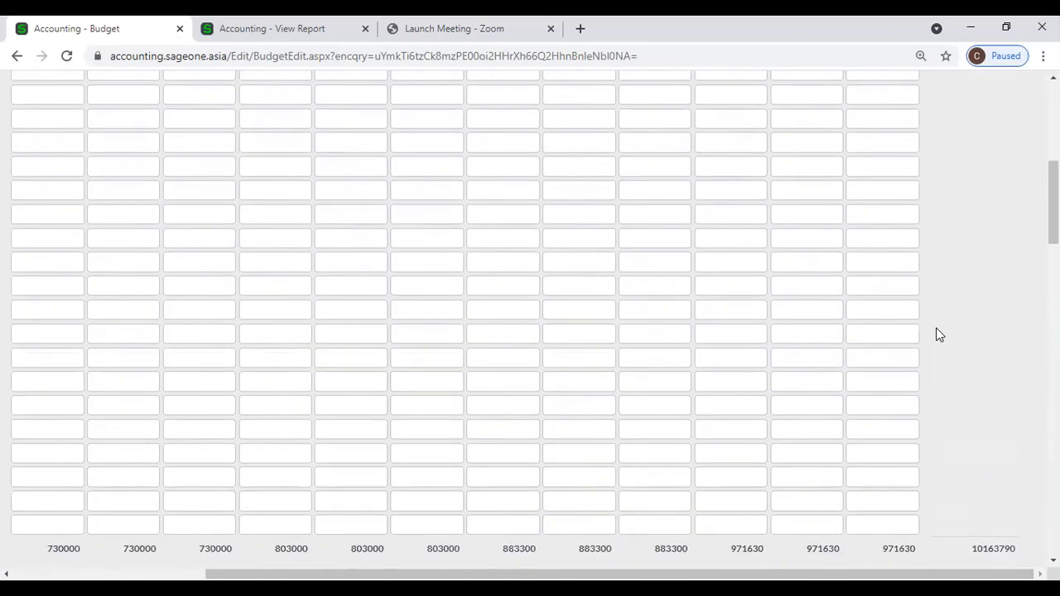
scroll(937, 334, "down", 10)
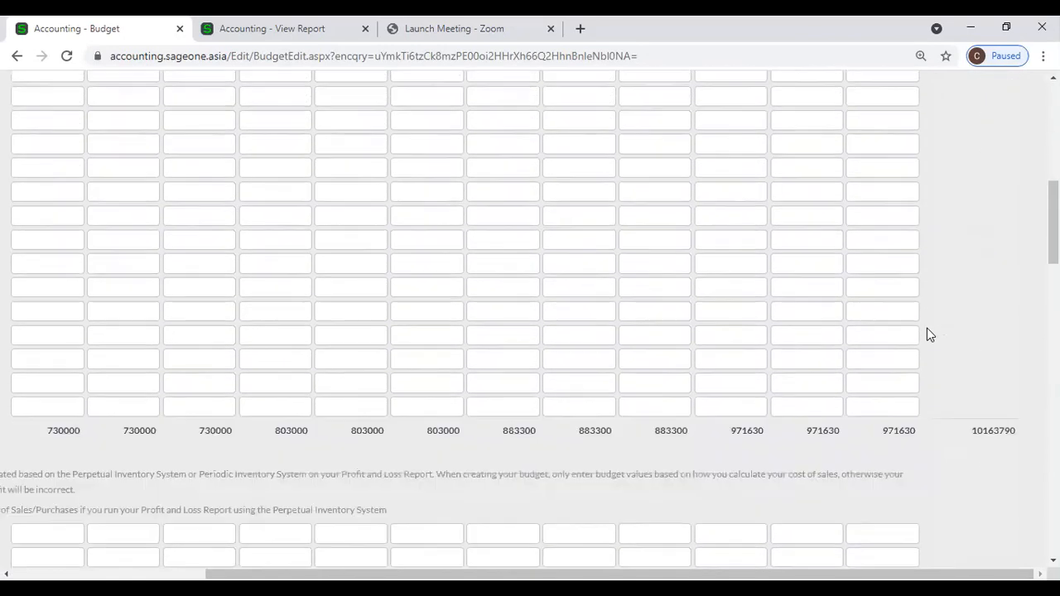
scroll(904, 347, "down", 10)
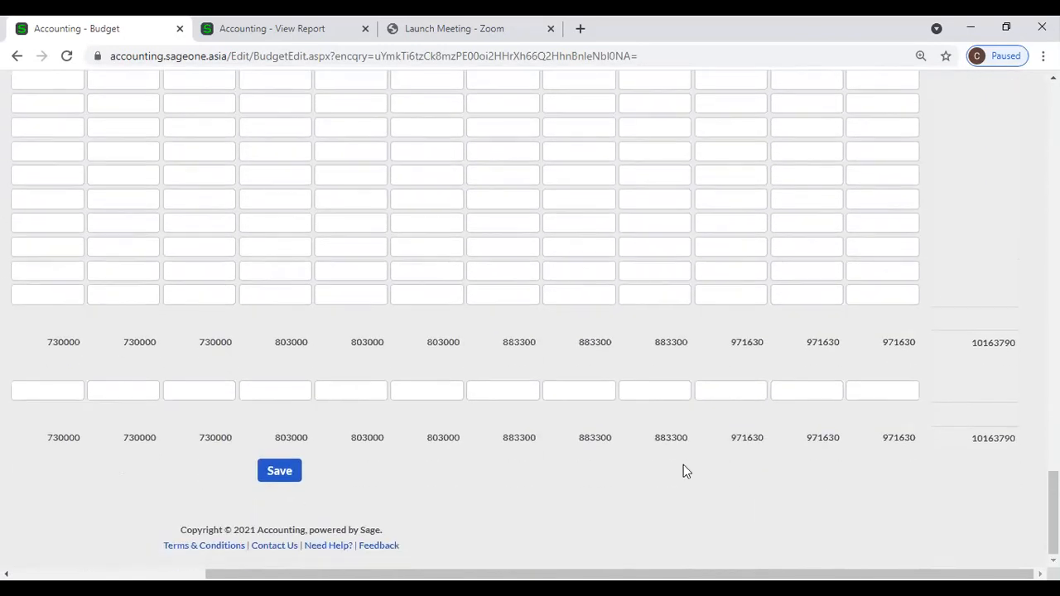
Save the UOP budget and acknowledge the save
left_click_drag(468, 574, 290, 574)
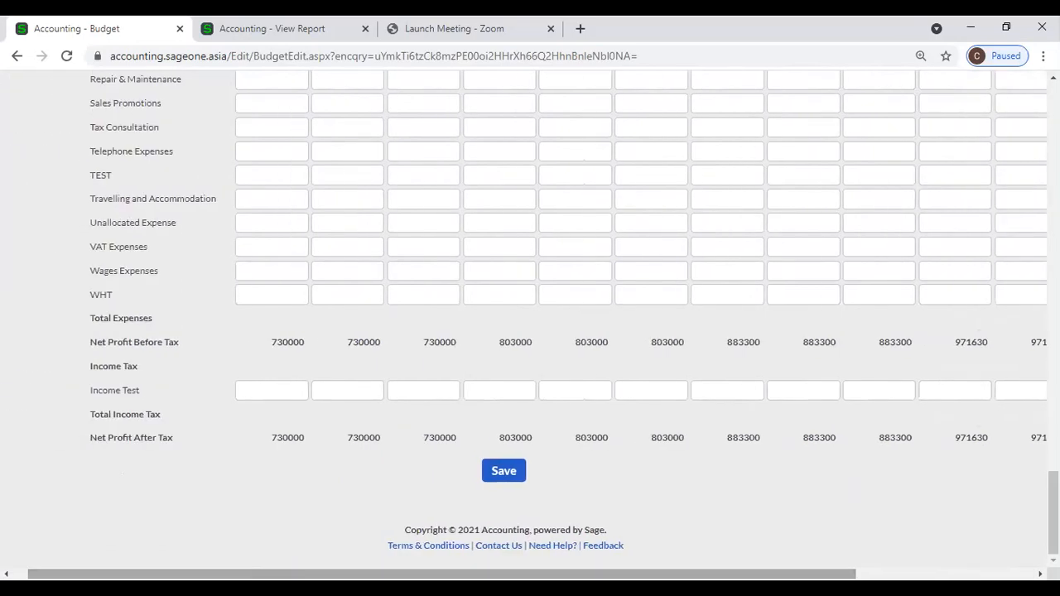
left_click(505, 472)
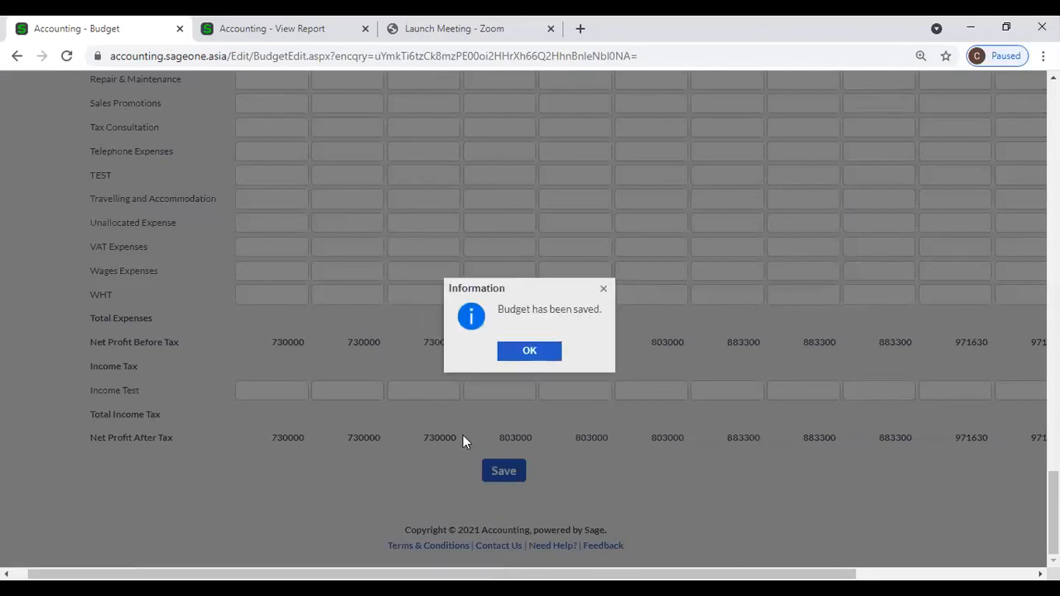
left_click(533, 356)
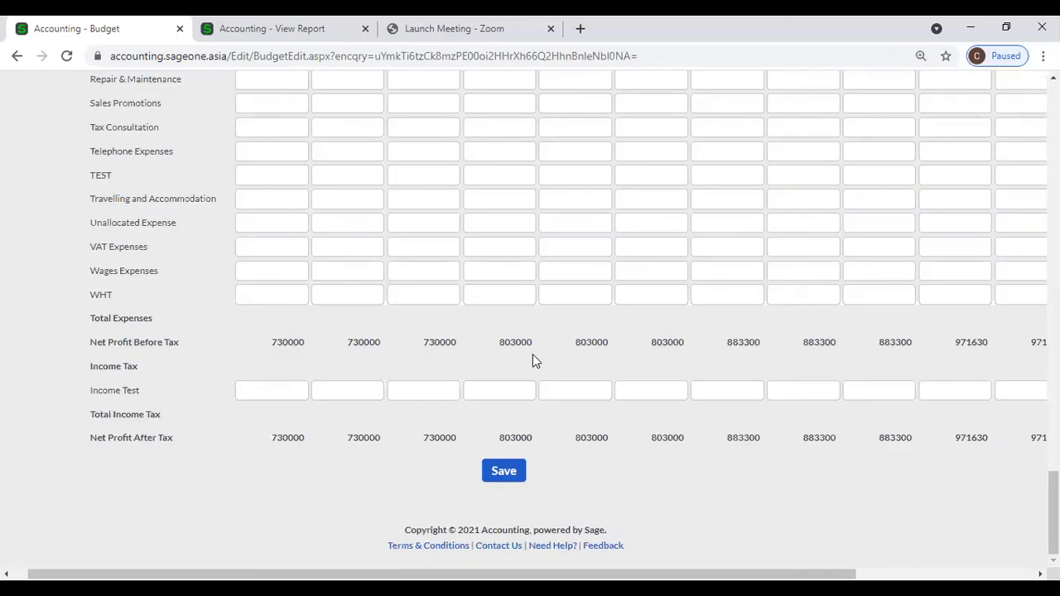
Start adding a new budget and choose the Create Your Budget Manually option
scroll(363, 366, "up", 15)
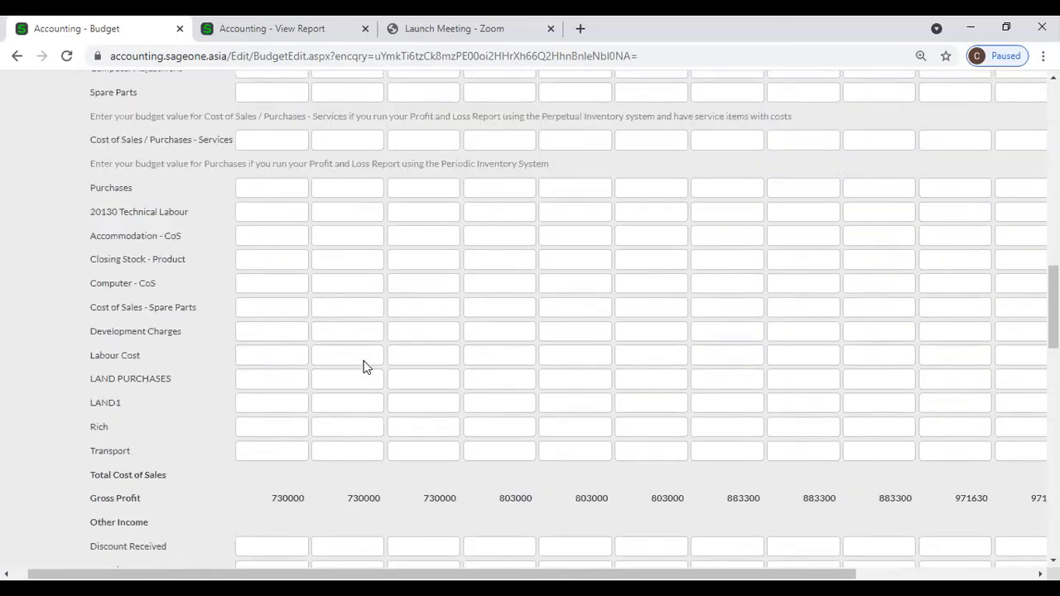
scroll(365, 366, "up", 15)
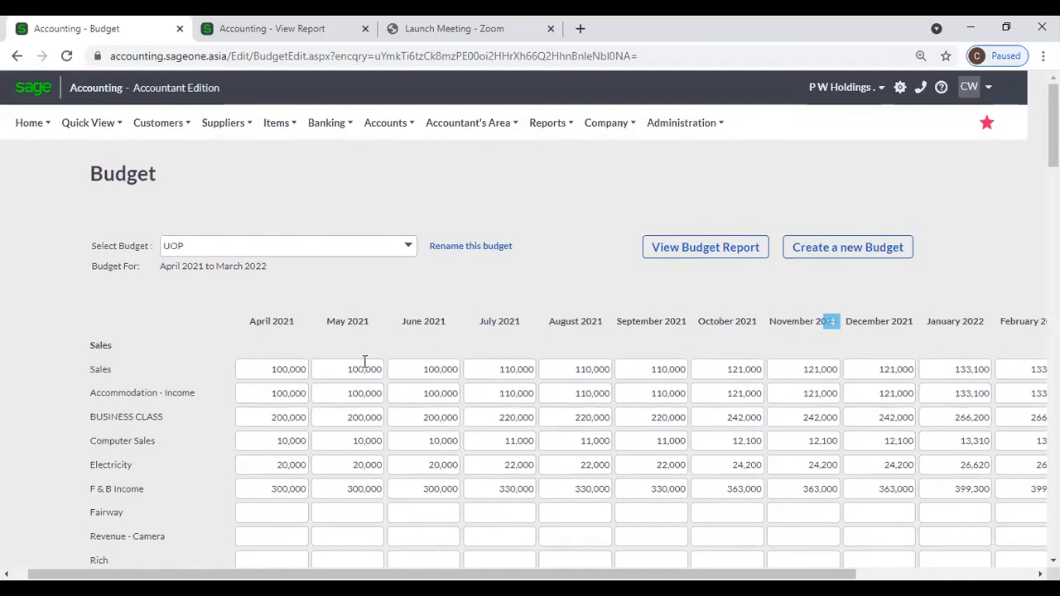
mouse_move(603, 130)
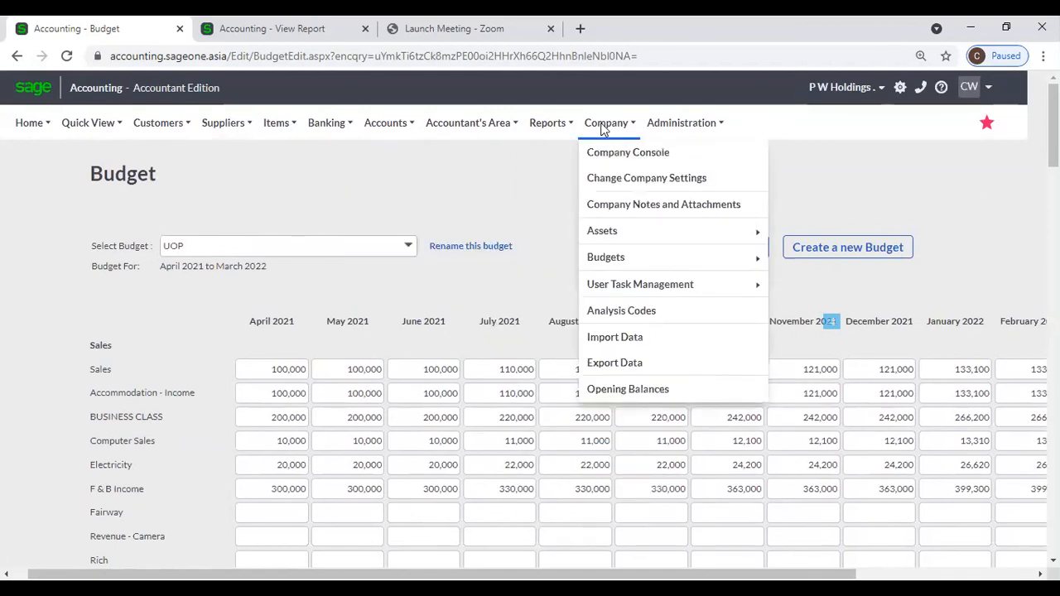
mouse_move(623, 286)
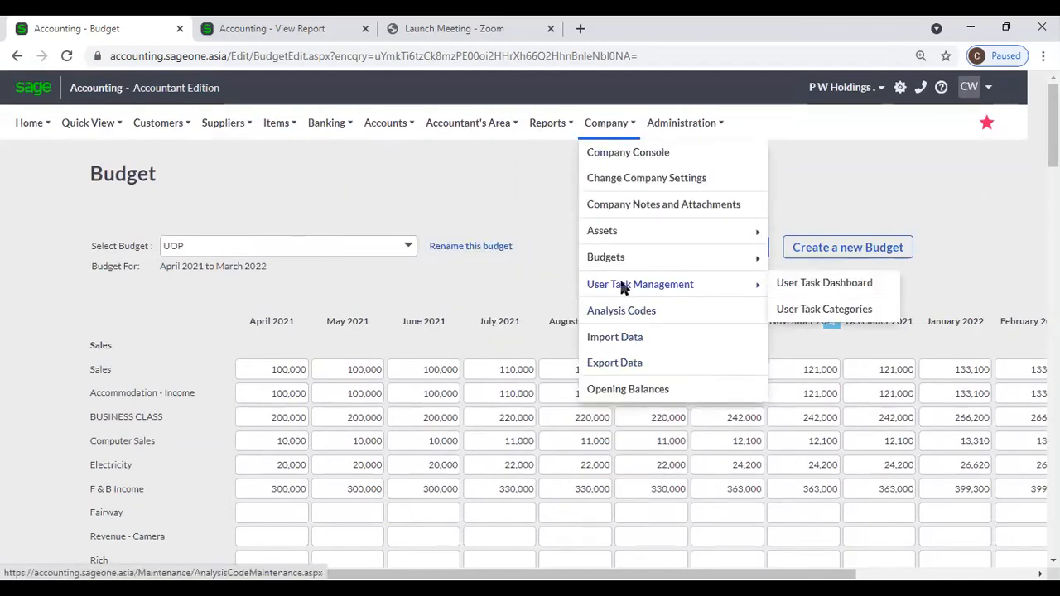
mouse_move(621, 260)
left_click(820, 258)
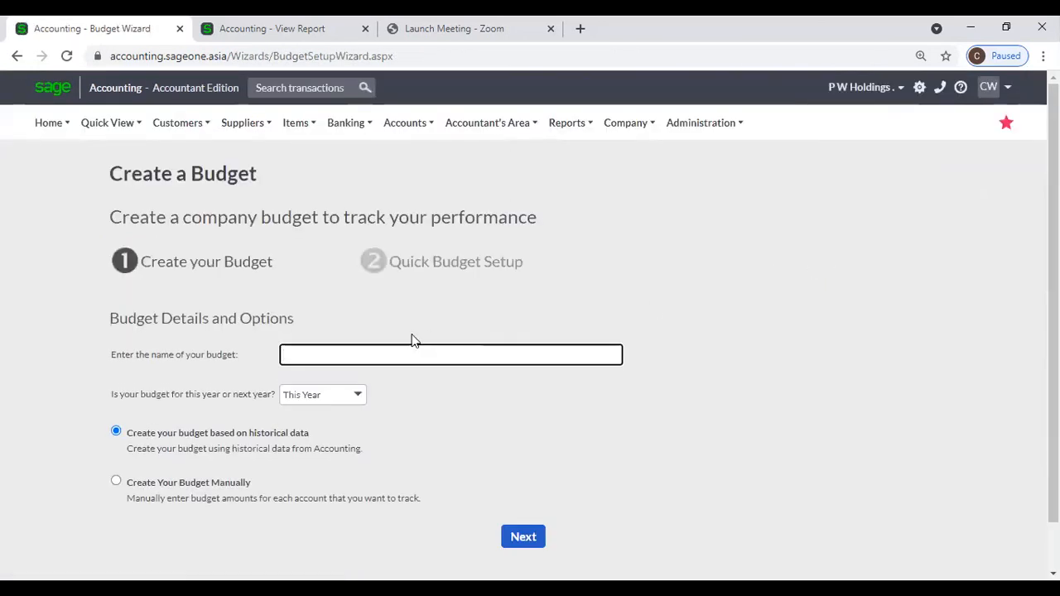
left_click(116, 482)
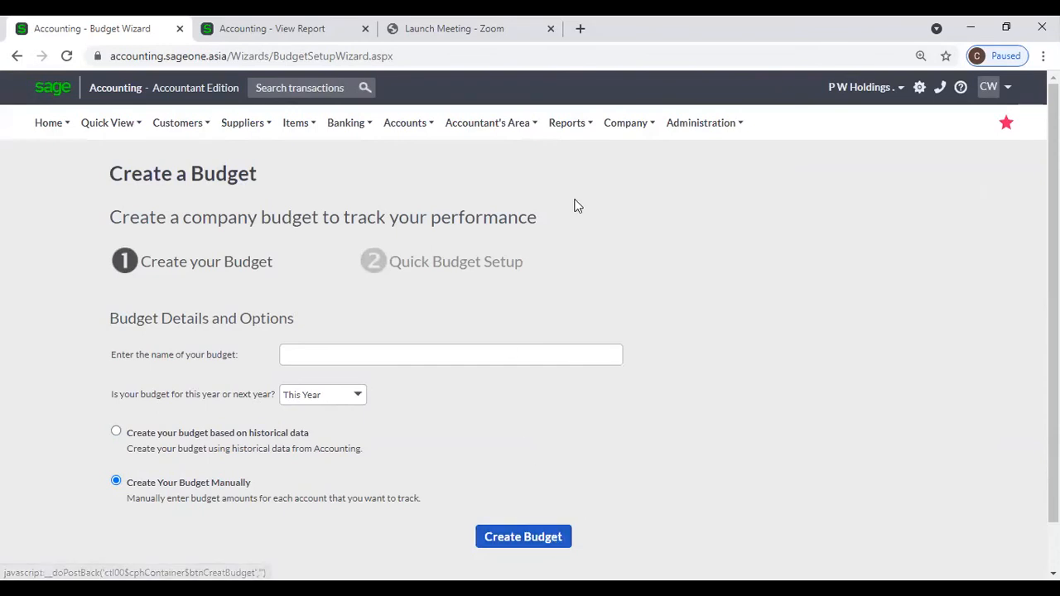
left_click(623, 122)
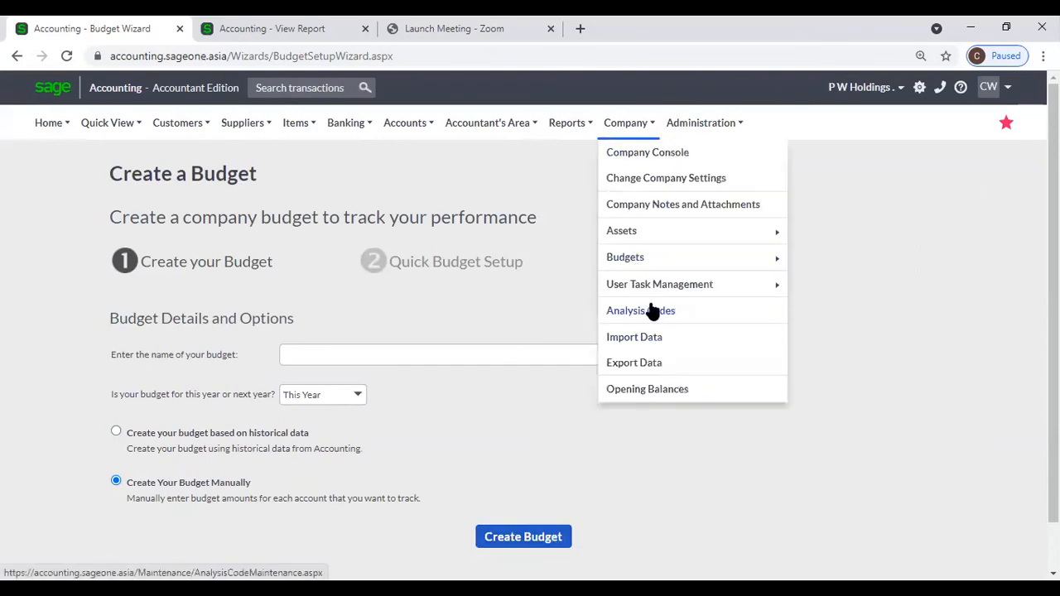
mouse_move(646, 255)
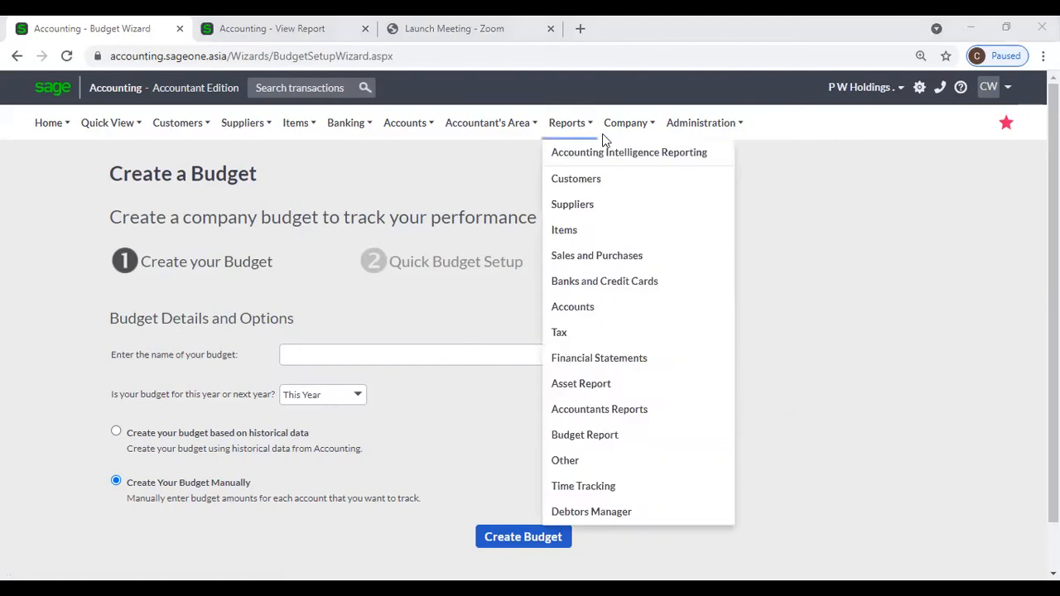
mouse_move(627, 124)
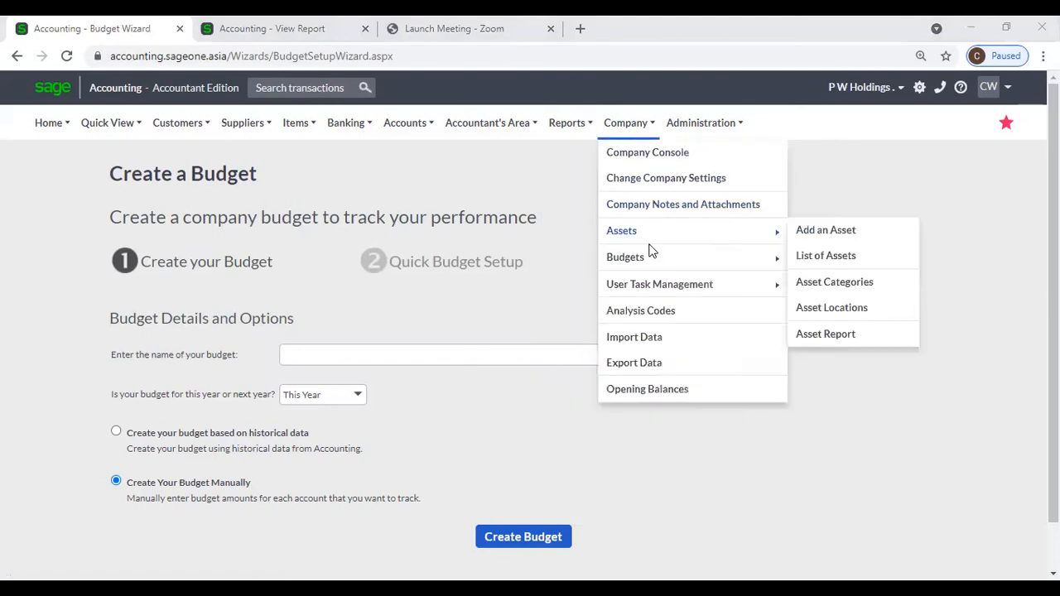
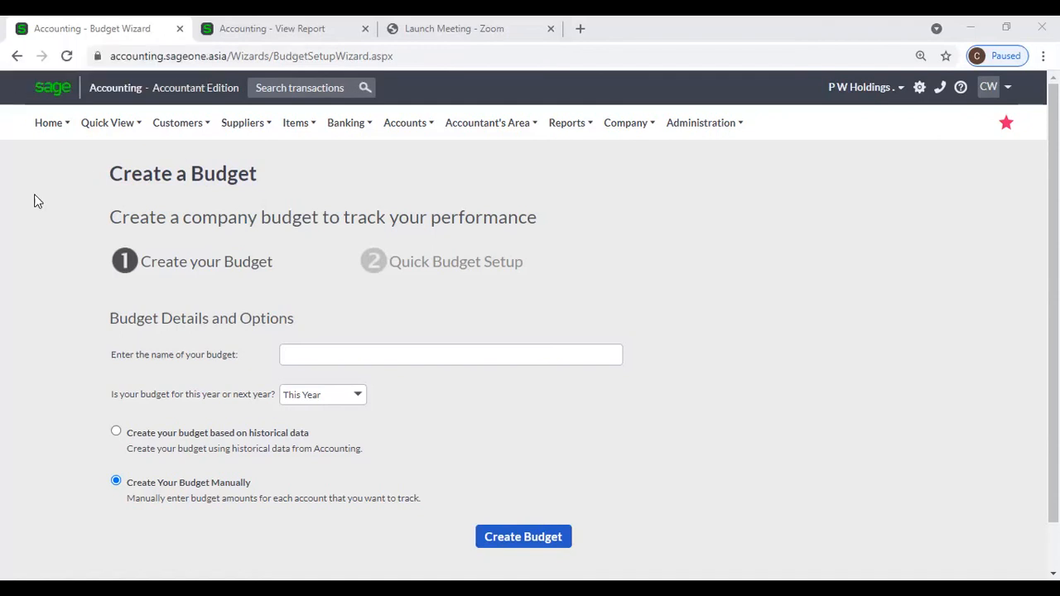
Open the company's Analysis Codes page to view the Department categories
left_click(625, 123)
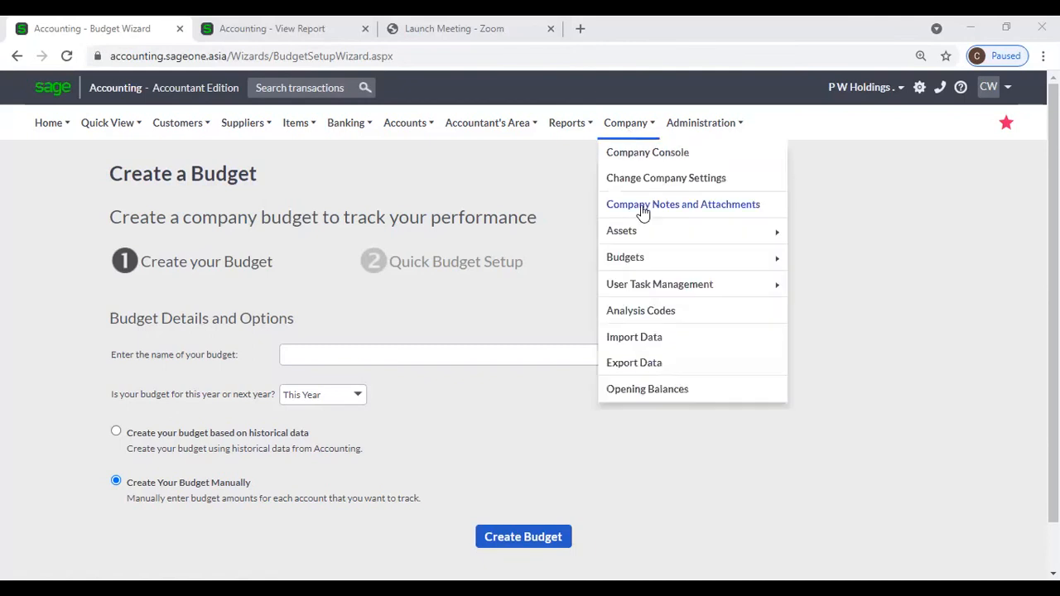
mouse_move(670, 262)
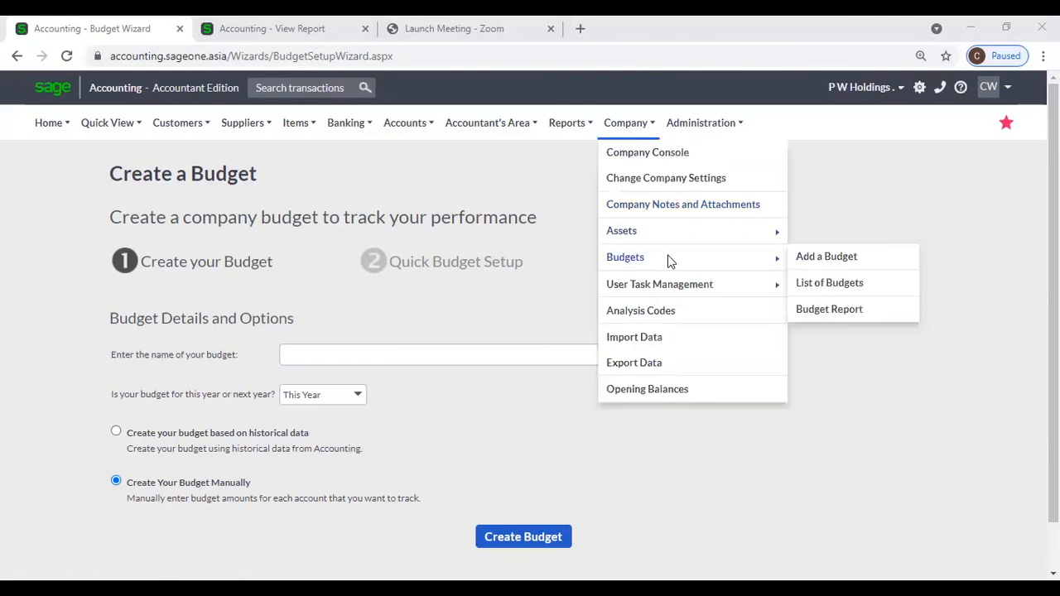
left_click(667, 318)
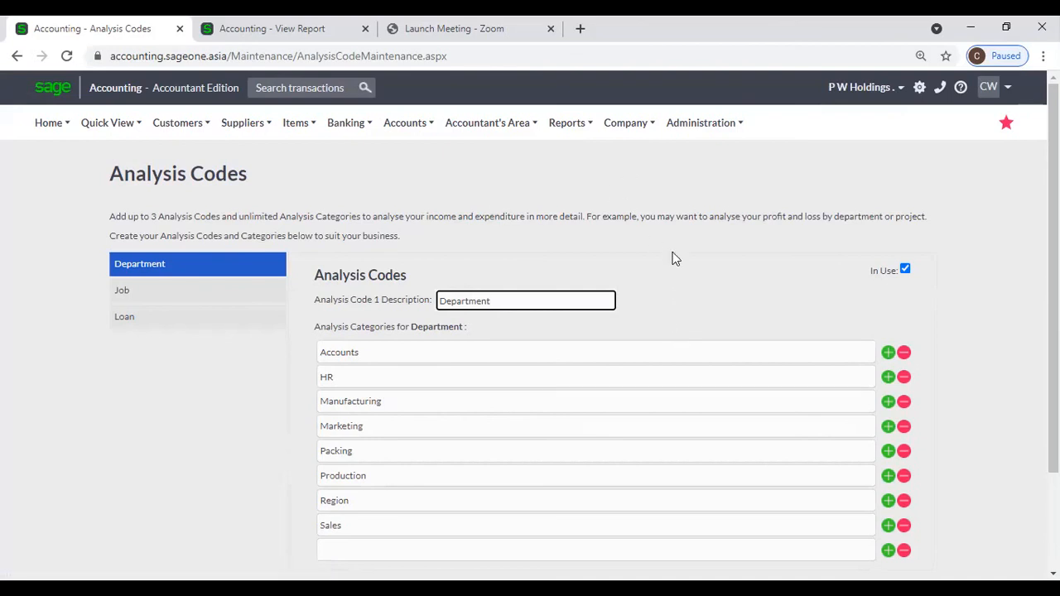
Switch to the browser tab showing the Profit and Loss Report and go to Customer Tax Invoices to process an invoice
left_click(297, 42)
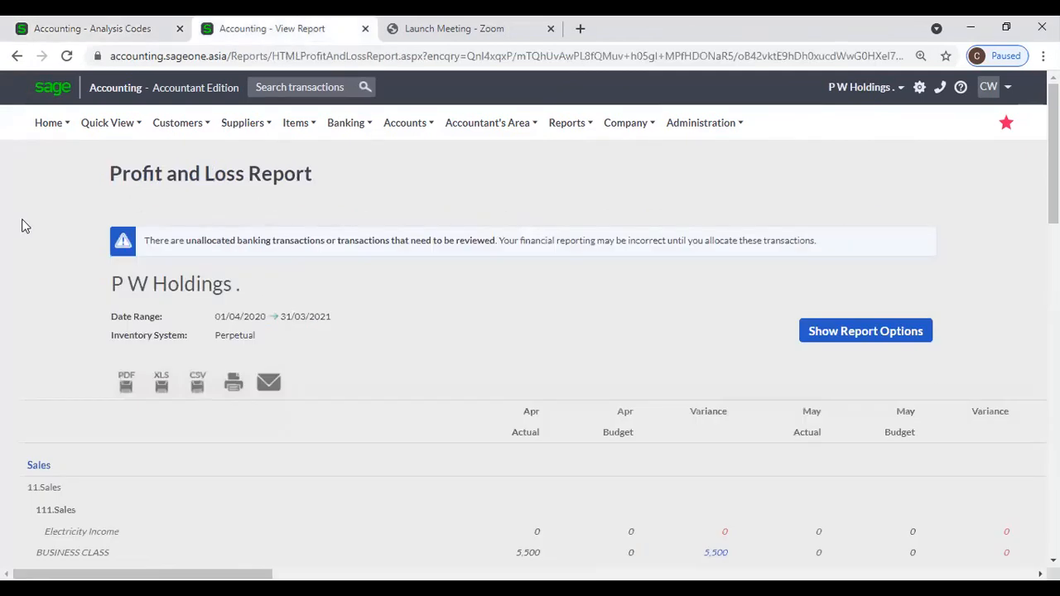
left_click(179, 124)
mouse_move(196, 203)
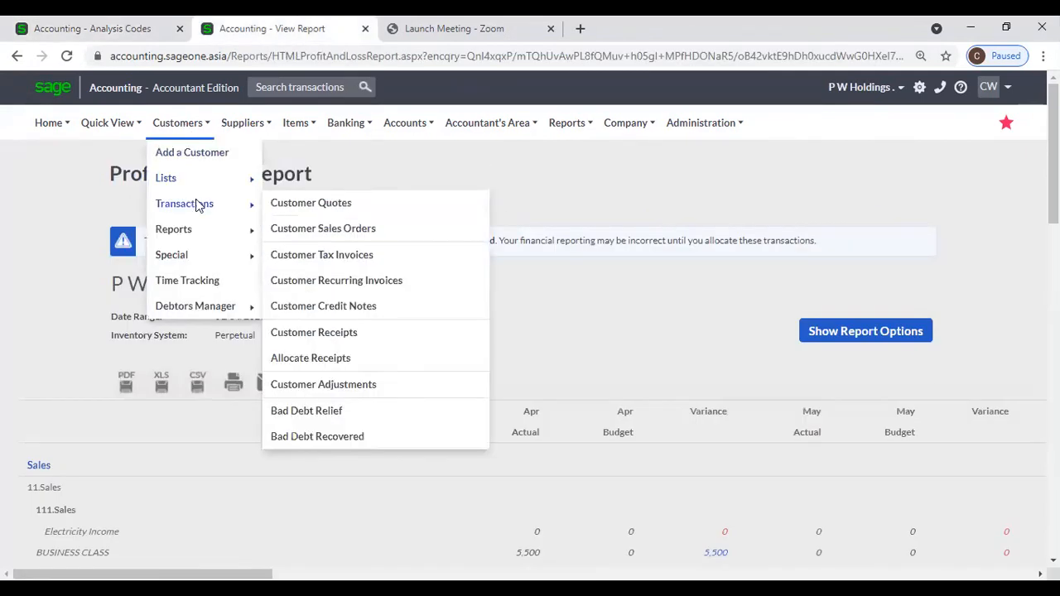
left_click(287, 261)
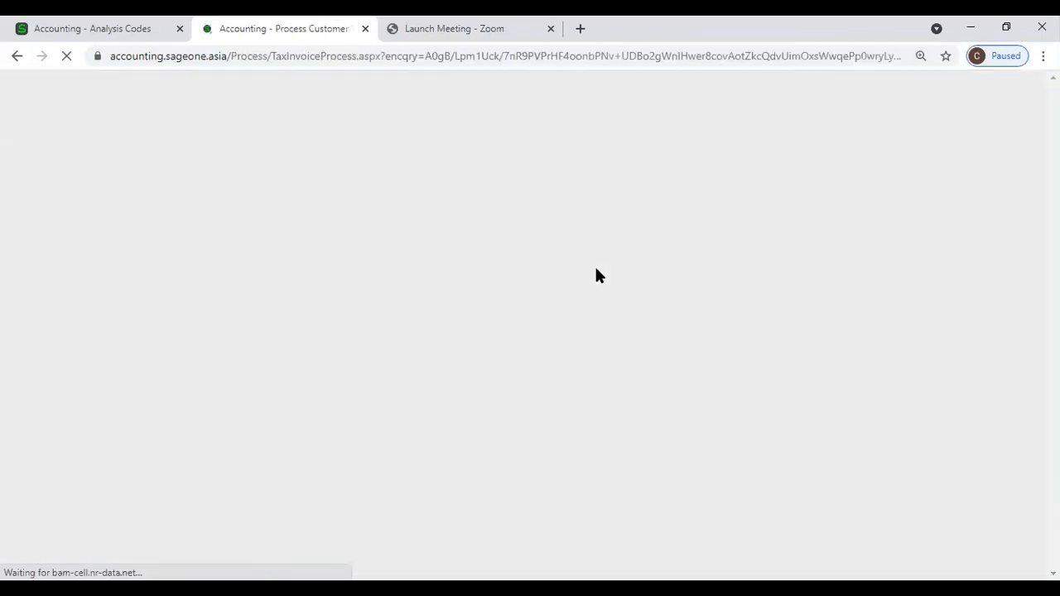
Show the analysis code columns in the invoice lines and open the first line's Department field
scroll(701, 364, "down", 3)
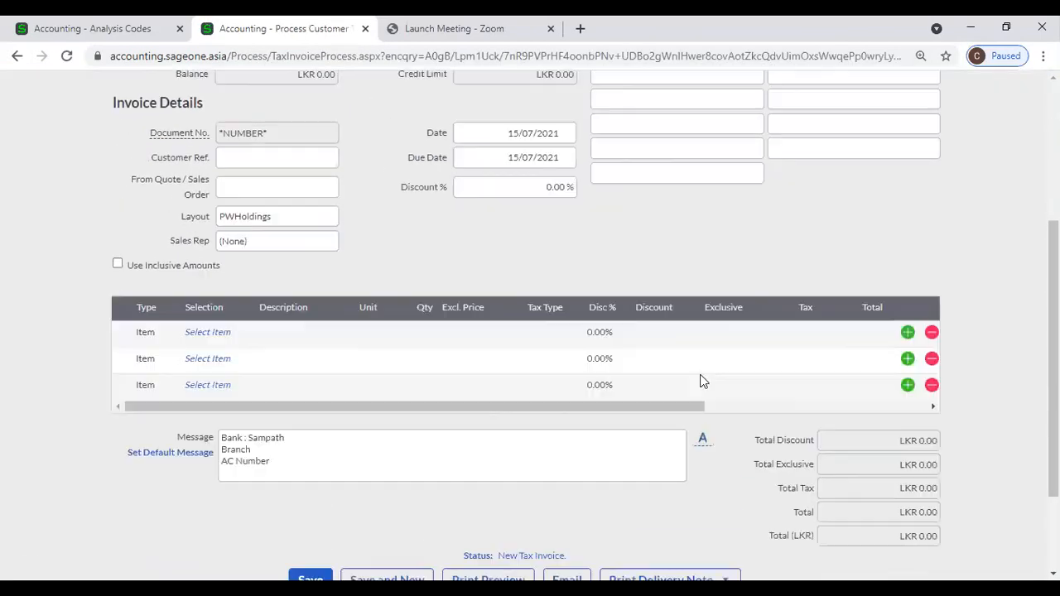
left_click_drag(674, 407, 835, 404)
left_click(755, 334)
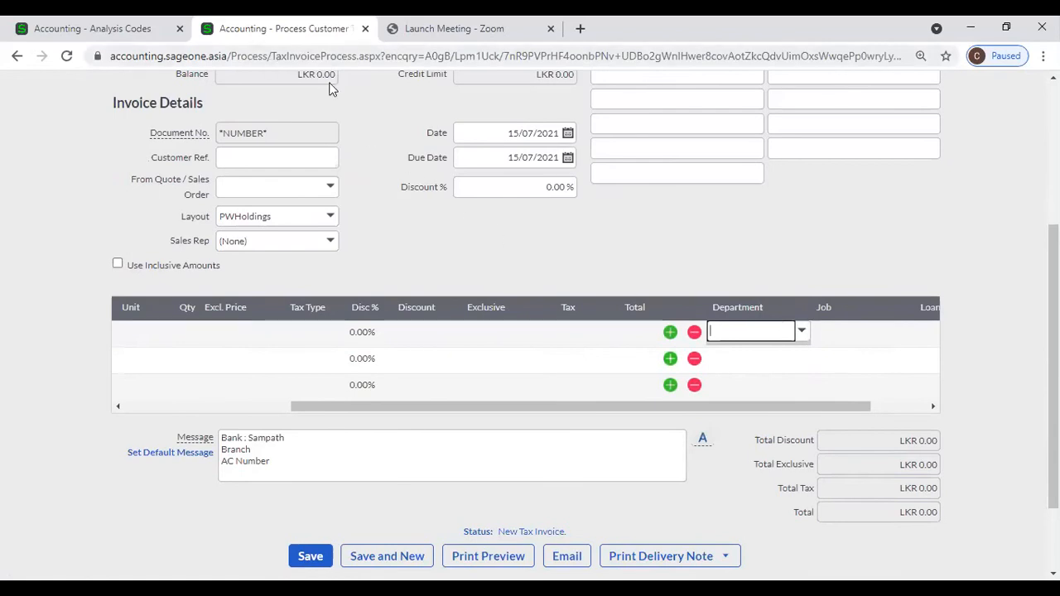
Open the Profit and Loss Report from the financial statements reports and set its date range to All
scroll(387, 172, "up", 3)
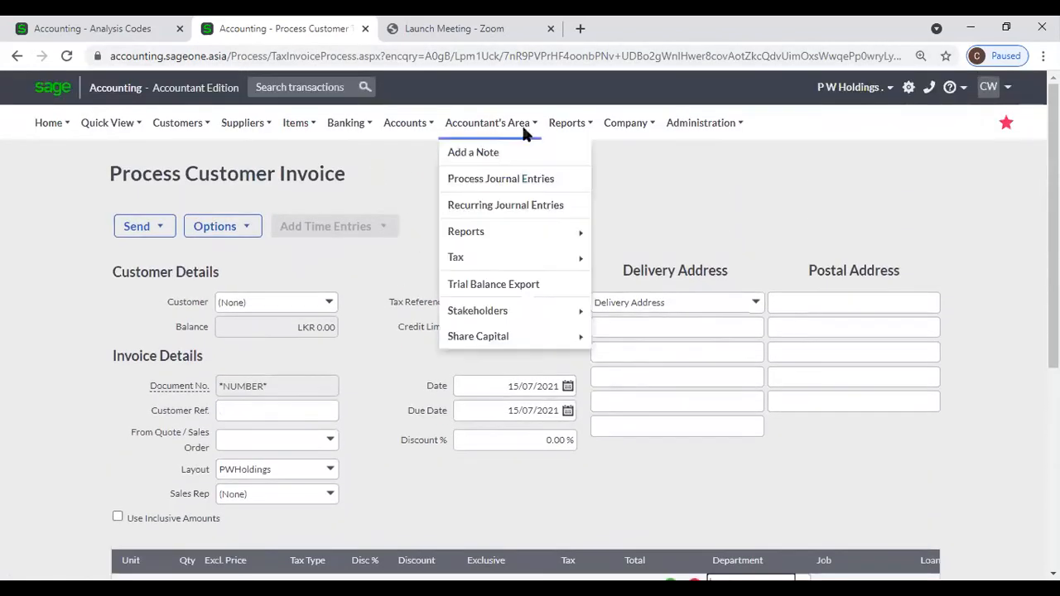
mouse_move(567, 126)
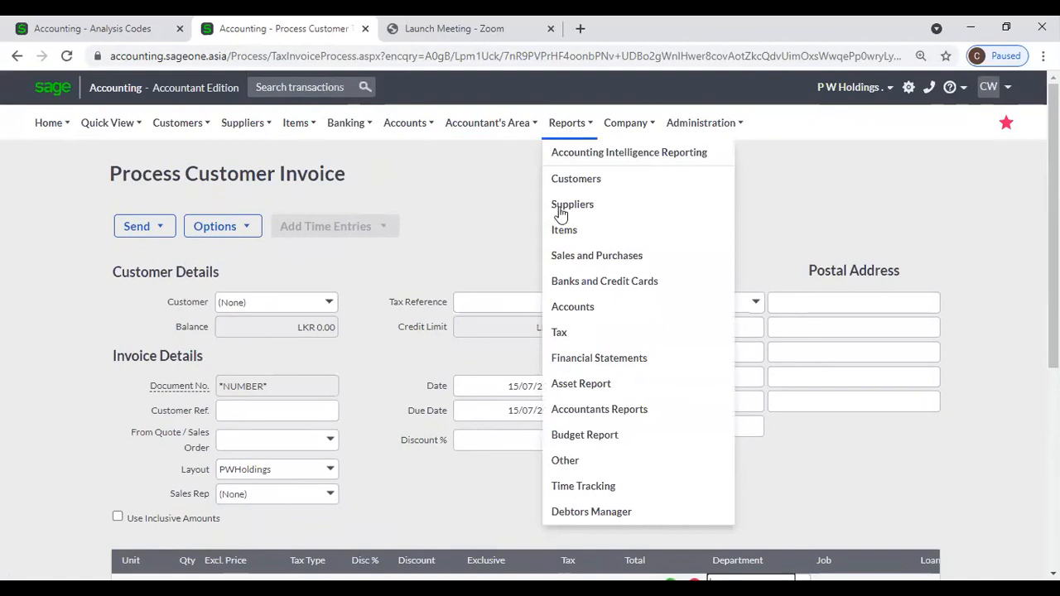
left_click(579, 358)
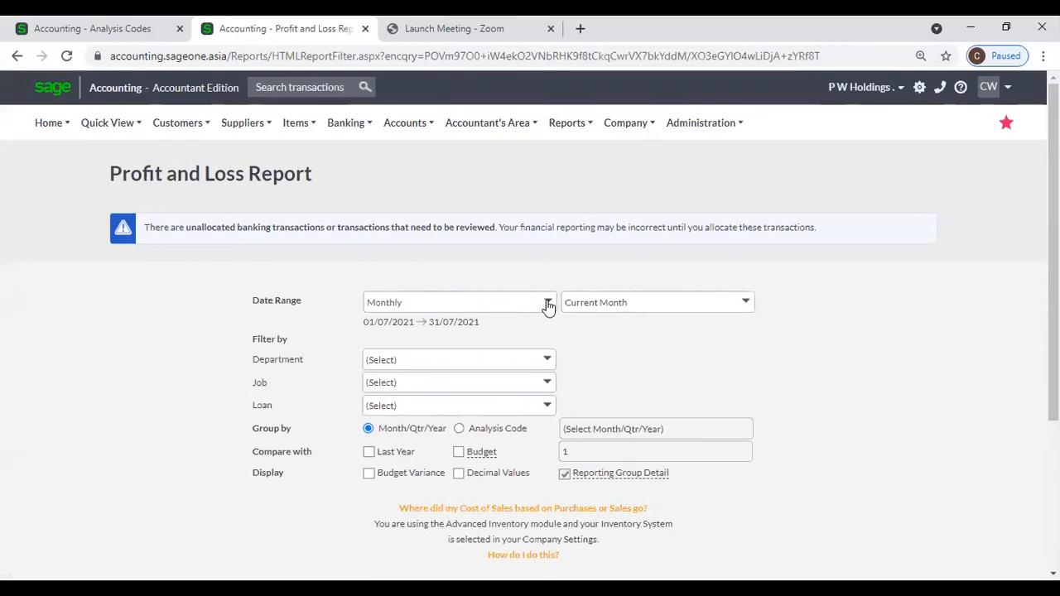
left_click(547, 302)
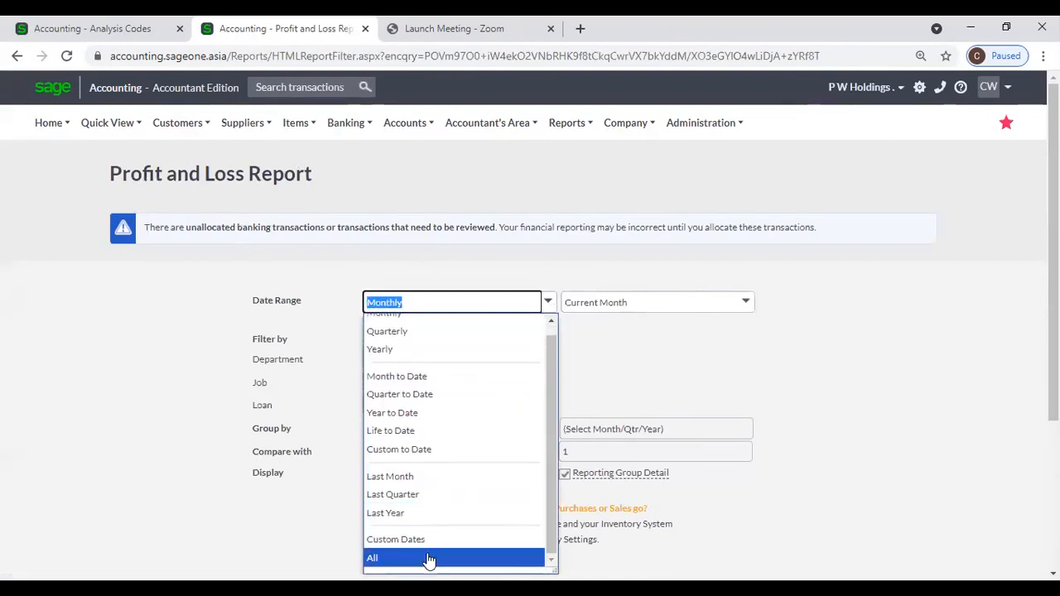
left_click(428, 560)
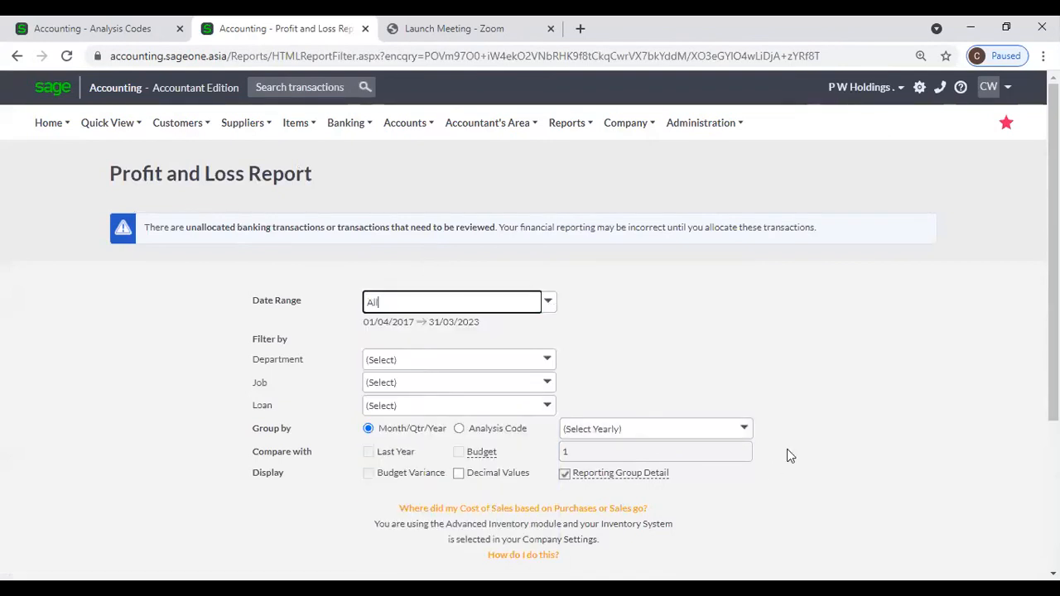
Group the Profit and Loss Report by the Department analysis code and generate it
left_click(459, 429)
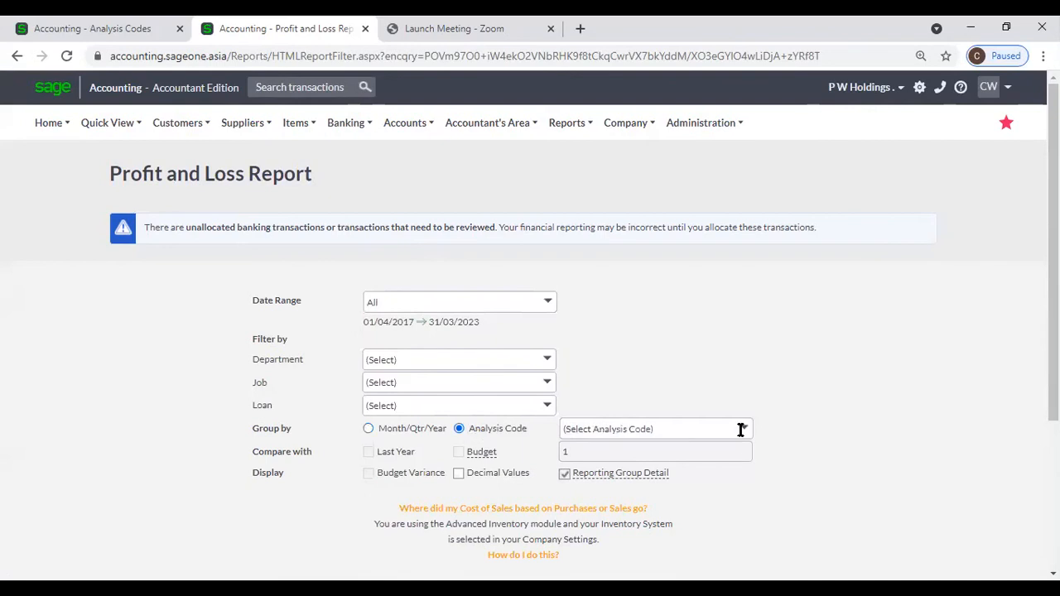
left_click(743, 429)
left_click(658, 467)
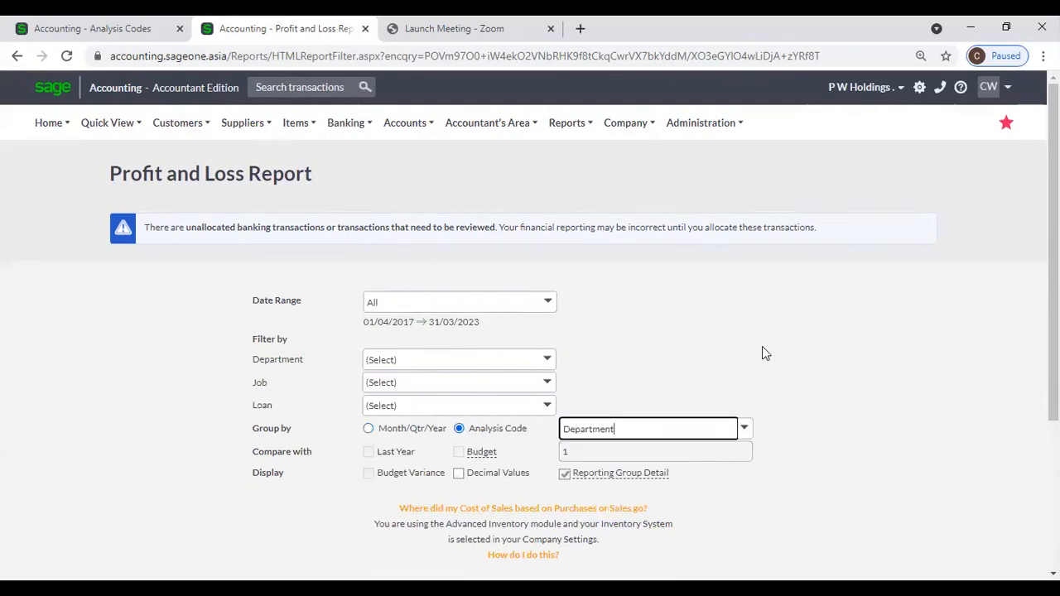
scroll(762, 346, "down", 3)
left_click(535, 392)
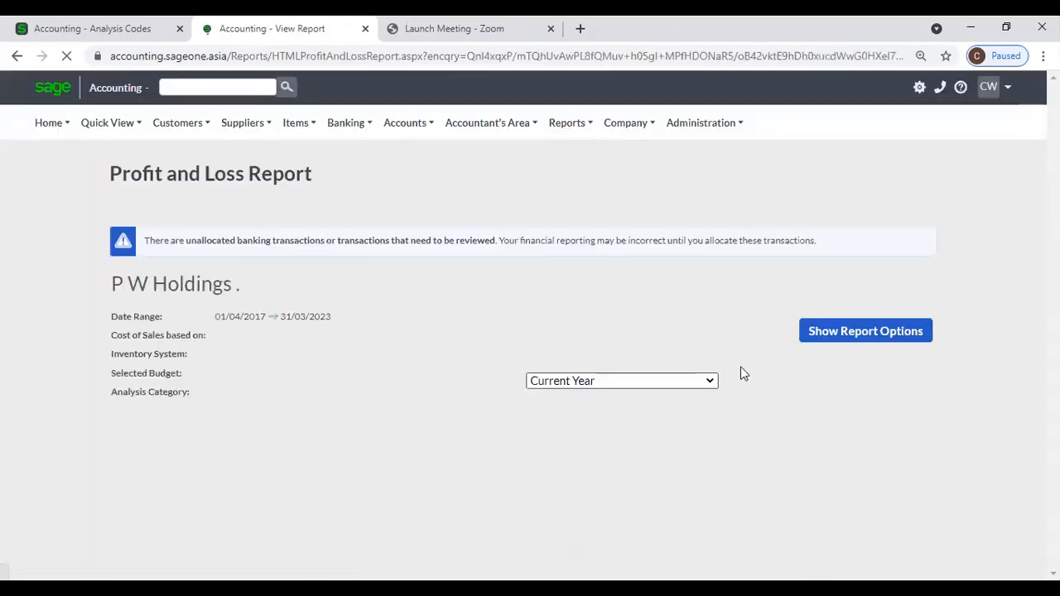
Examine the sales, cost of sales, expenses and net profit rows by department in the Profit and Loss Report
scroll(755, 367, "down", 2)
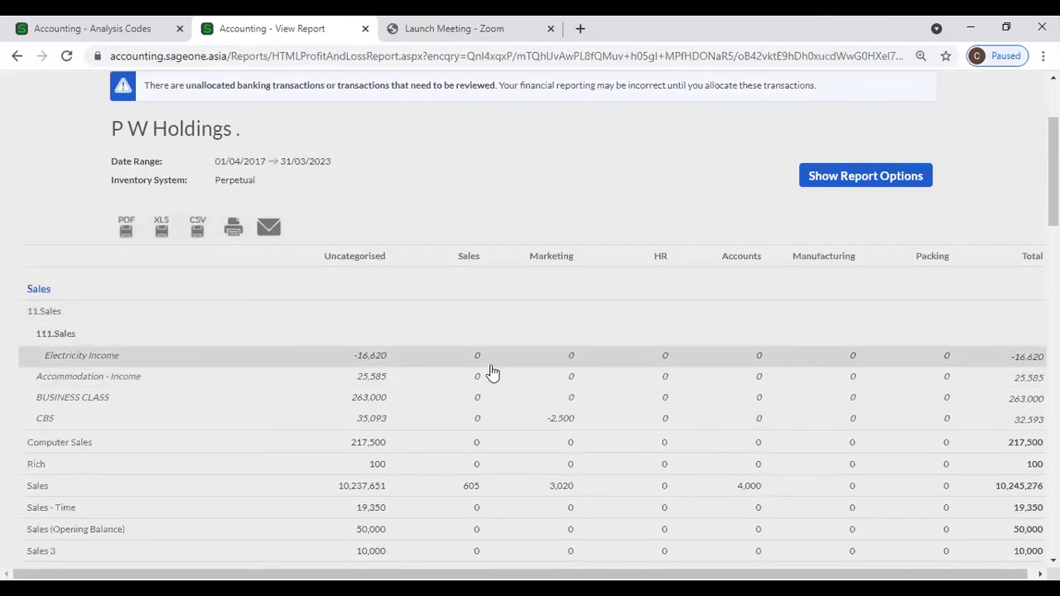
scroll(492, 374, "down", 1)
scroll(493, 377, "down", 3)
scroll(492, 377, "up", 2)
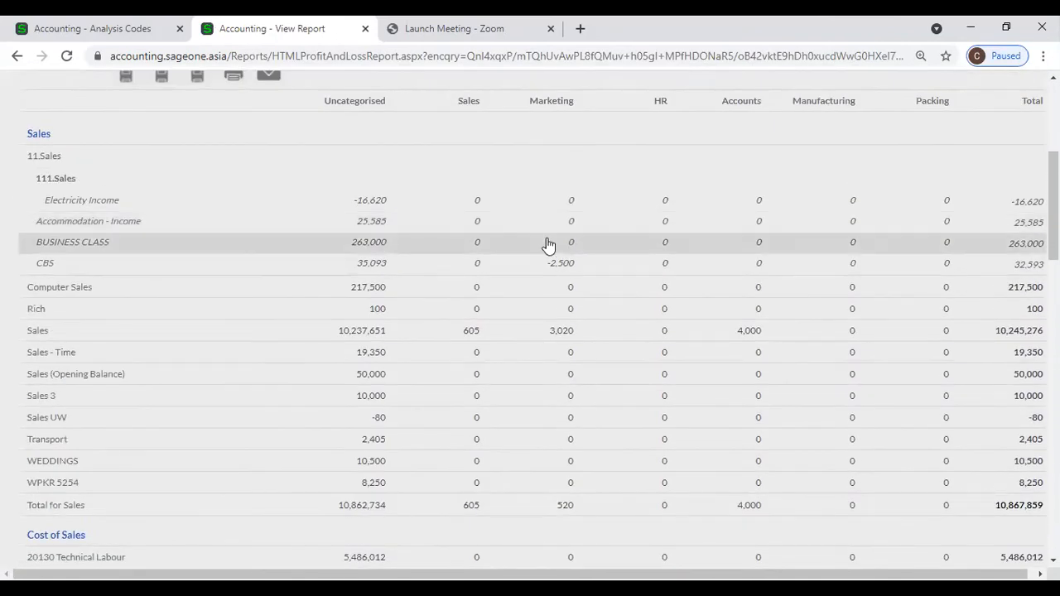
scroll(544, 360, "down", 4)
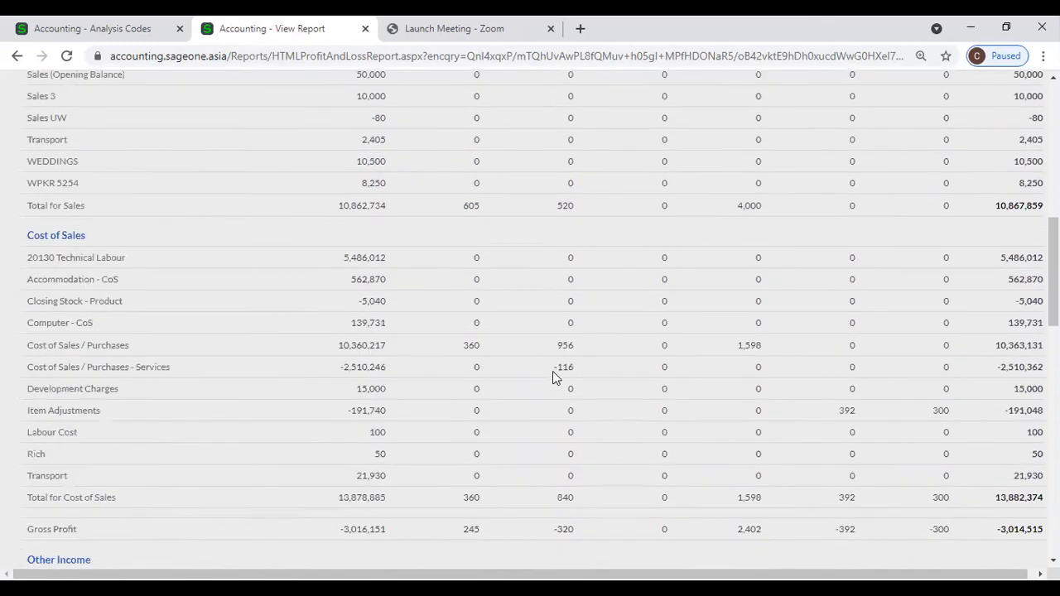
scroll(554, 378, "down", 12)
scroll(655, 316, "up", 3)
scroll(655, 315, "up", 16)
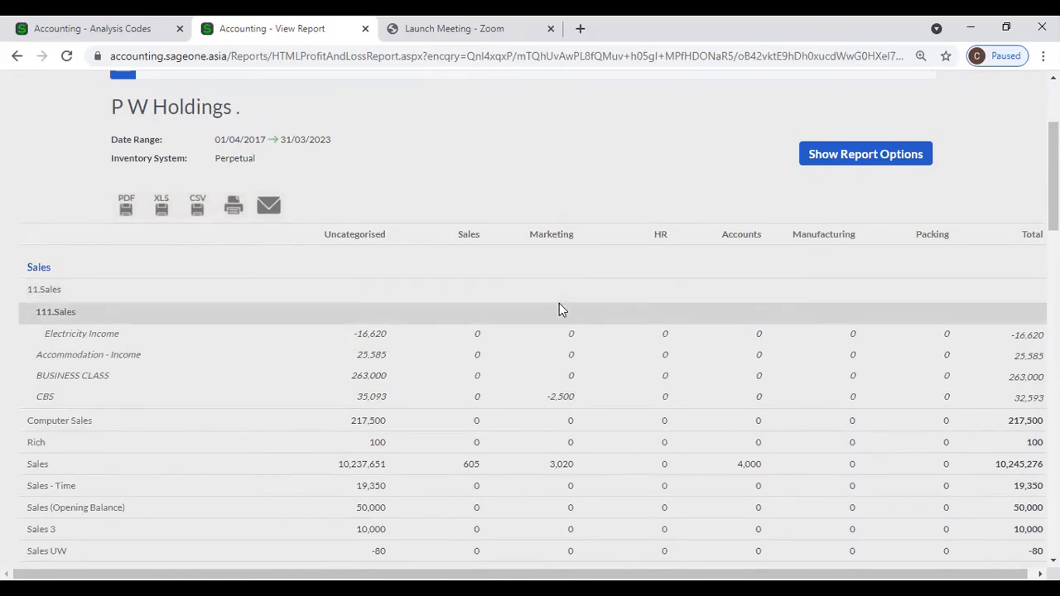
scroll(560, 308, "down", 4)
scroll(560, 307, "down", 12)
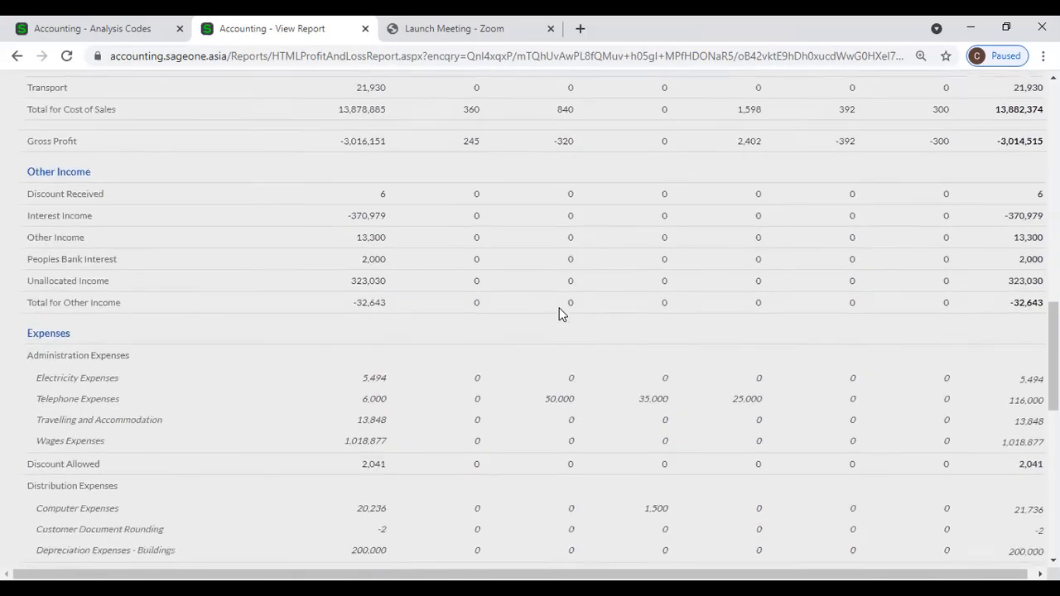
scroll(558, 308, "down", 2)
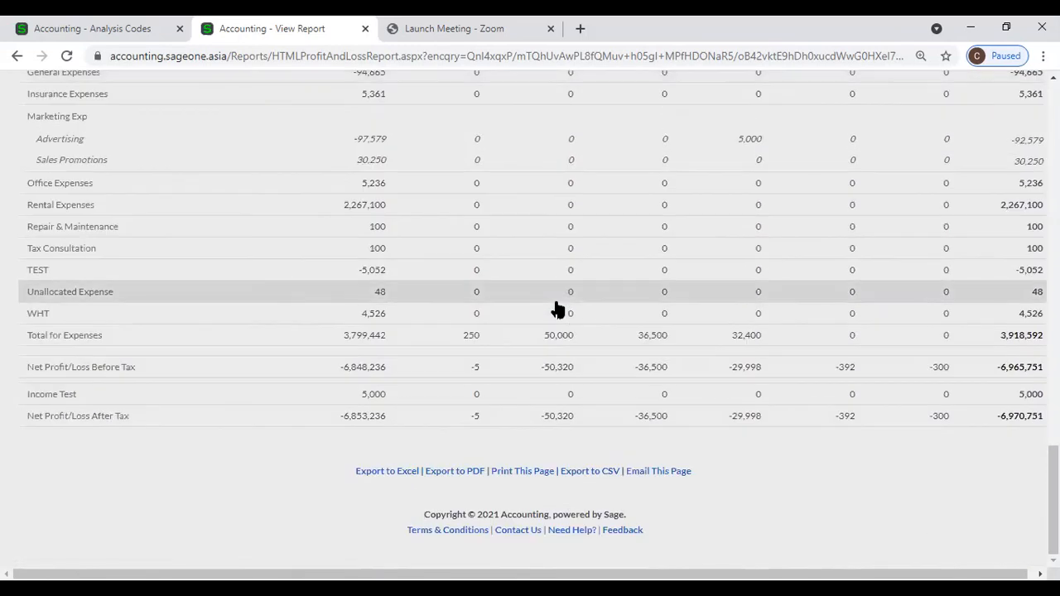
scroll(557, 308, "up", 8)
scroll(558, 308, "up", 12)
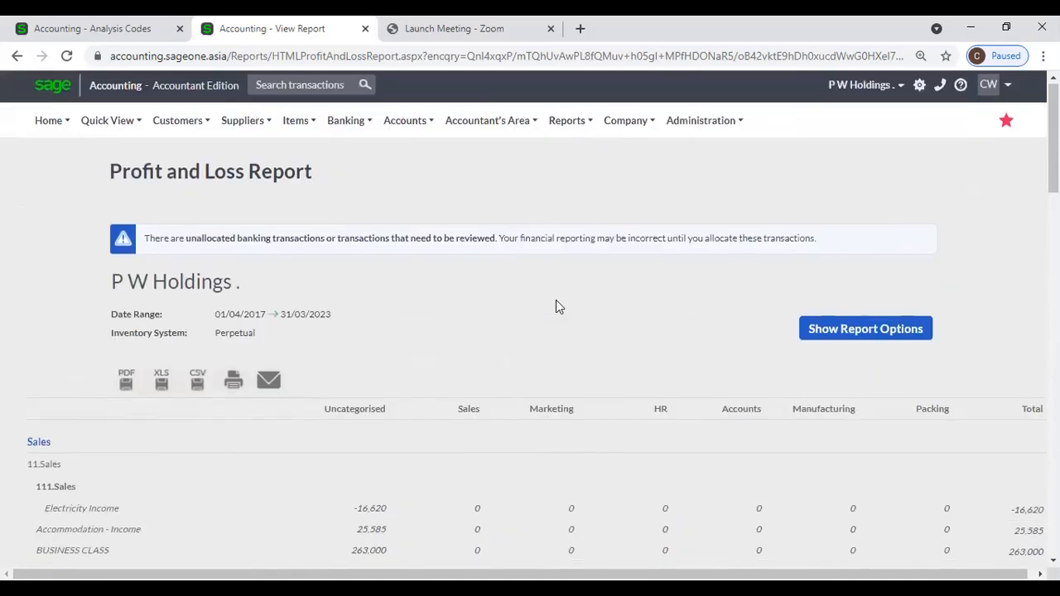
Switch back to the Analysis Codes browser tab and view the Job, Loan and Department categories
left_click(116, 33)
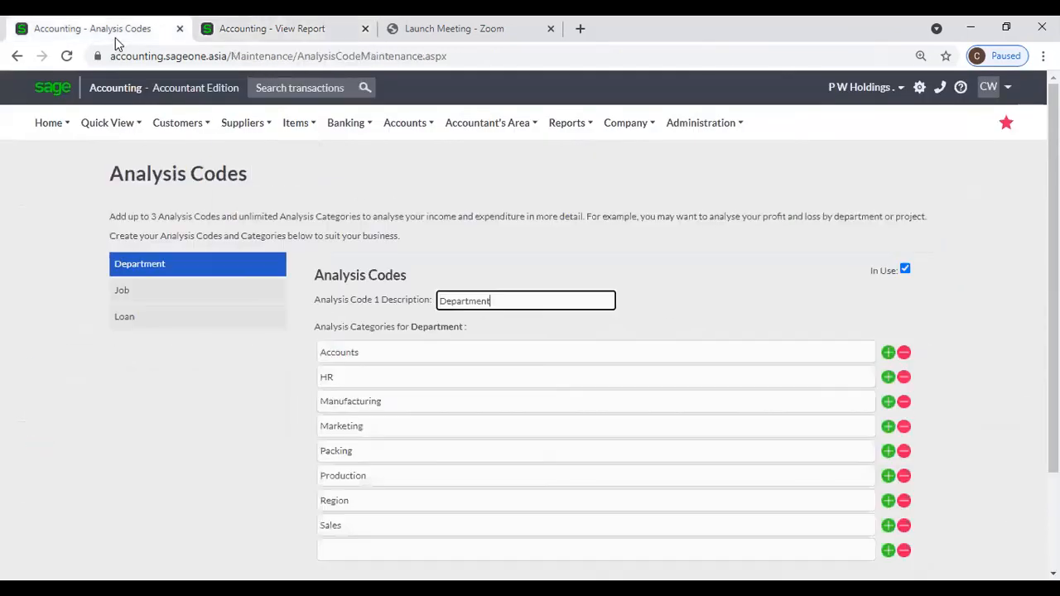
mouse_move(626, 122)
left_click(232, 294)
left_click(232, 316)
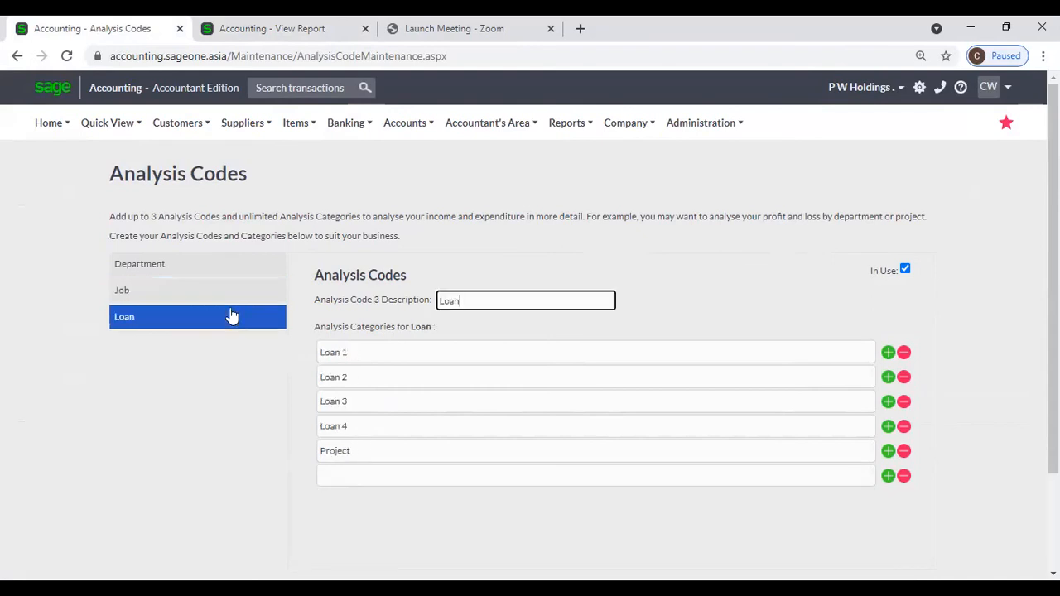
left_click(212, 268)
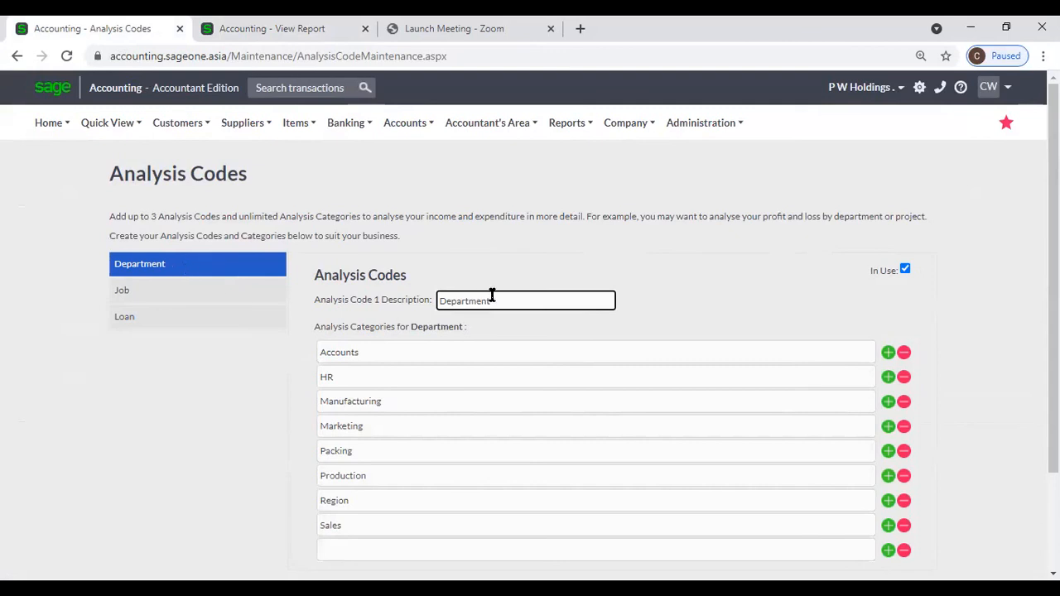
Place the cursor in the blank category row at the end of the Department list
left_click(442, 272)
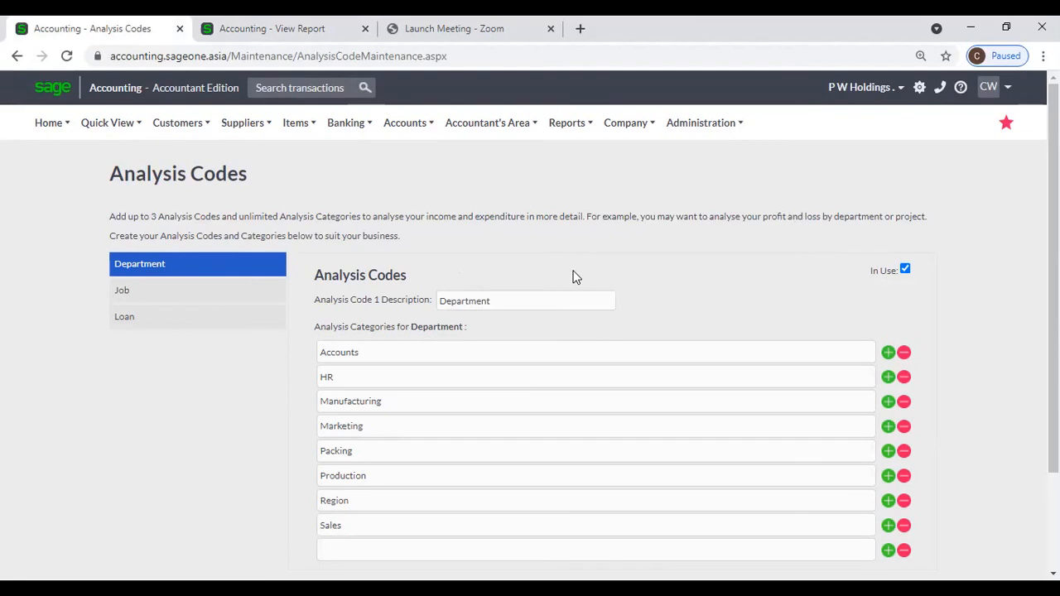
scroll(938, 379, "down", 3)
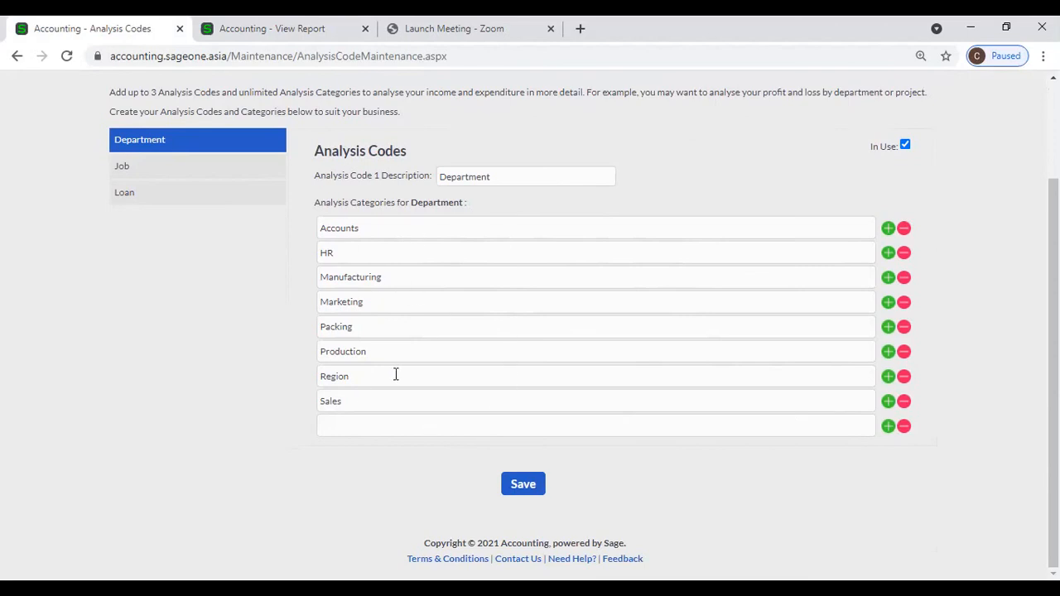
left_click(356, 424)
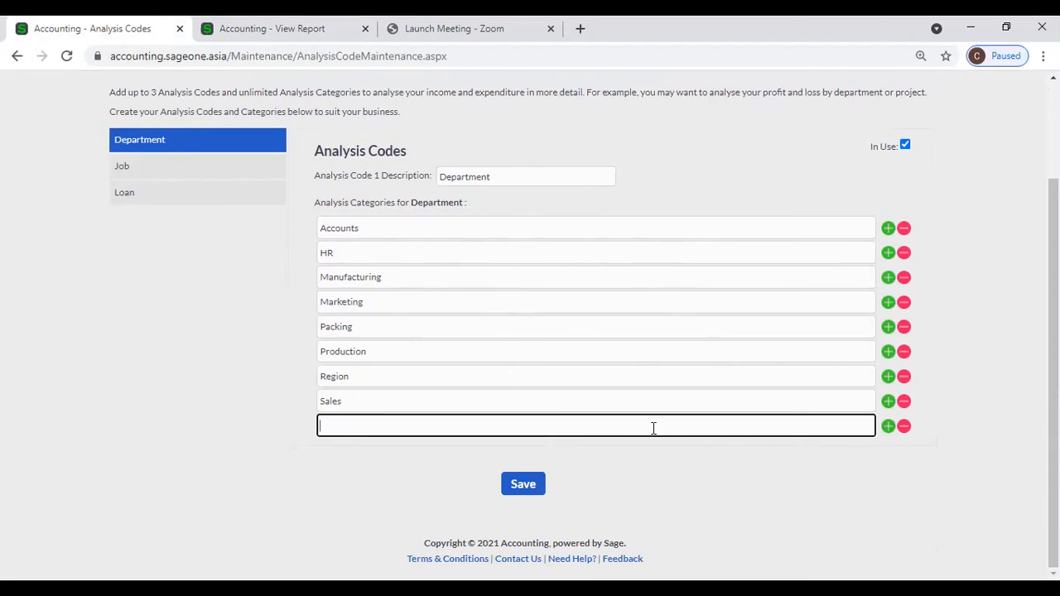
Add two blank category rows to the Job analysis code and try to delete the last one
left_click(143, 175)
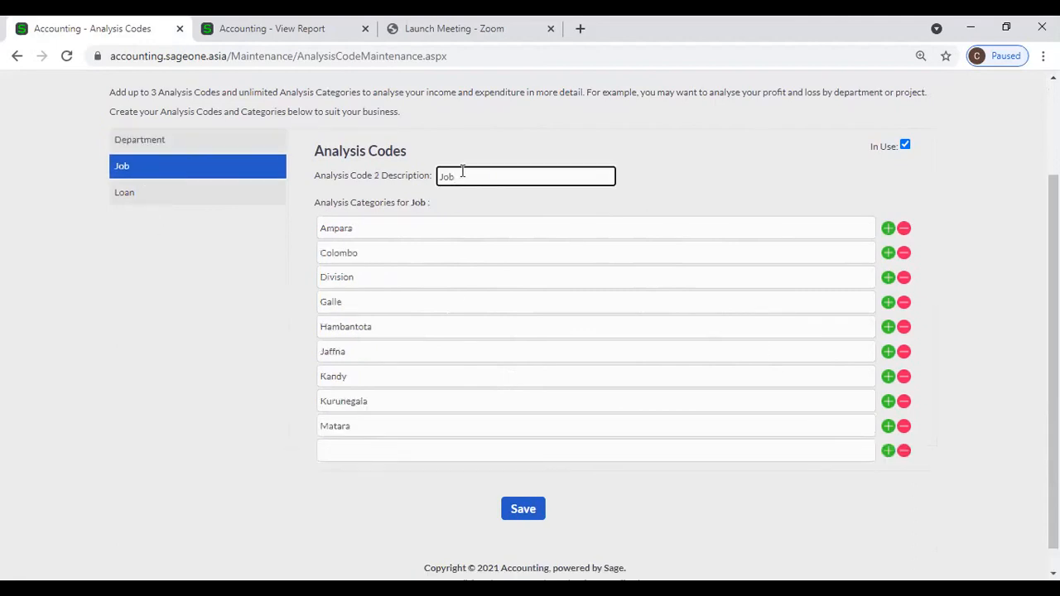
left_click(887, 230)
left_click(887, 231)
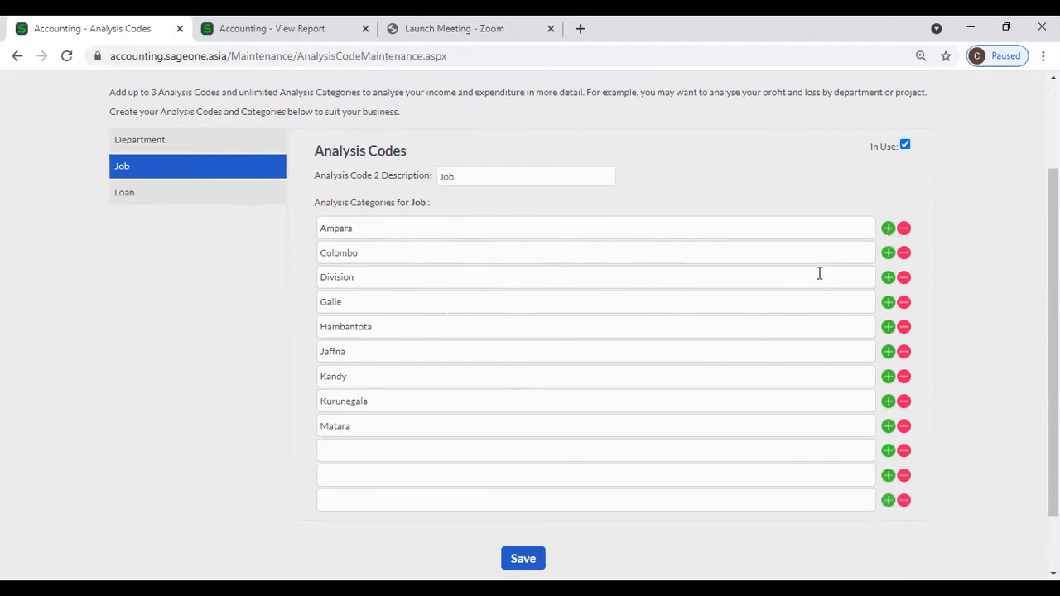
left_click(904, 500)
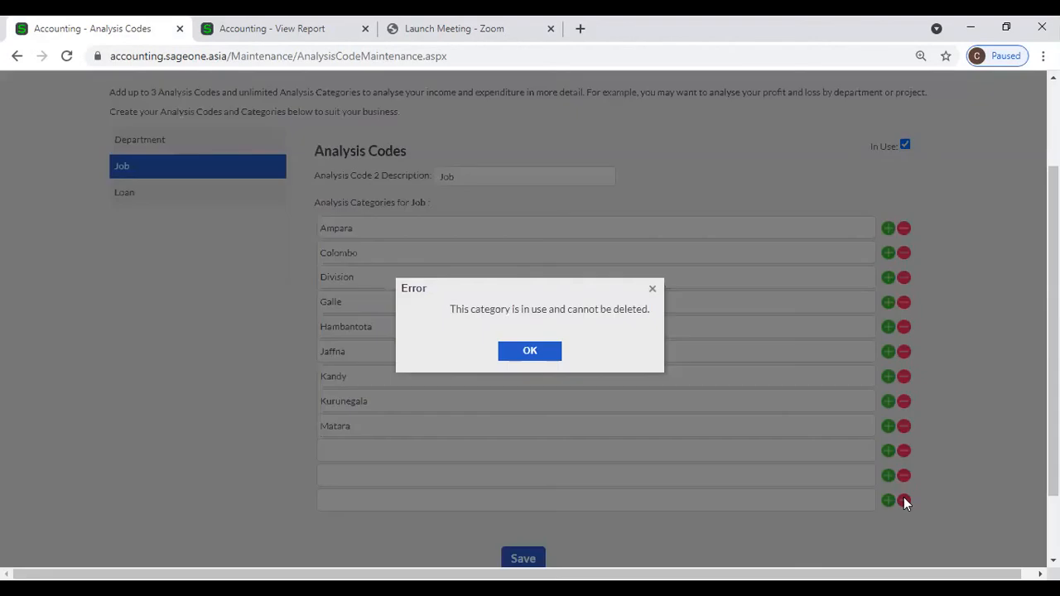
left_click(551, 350)
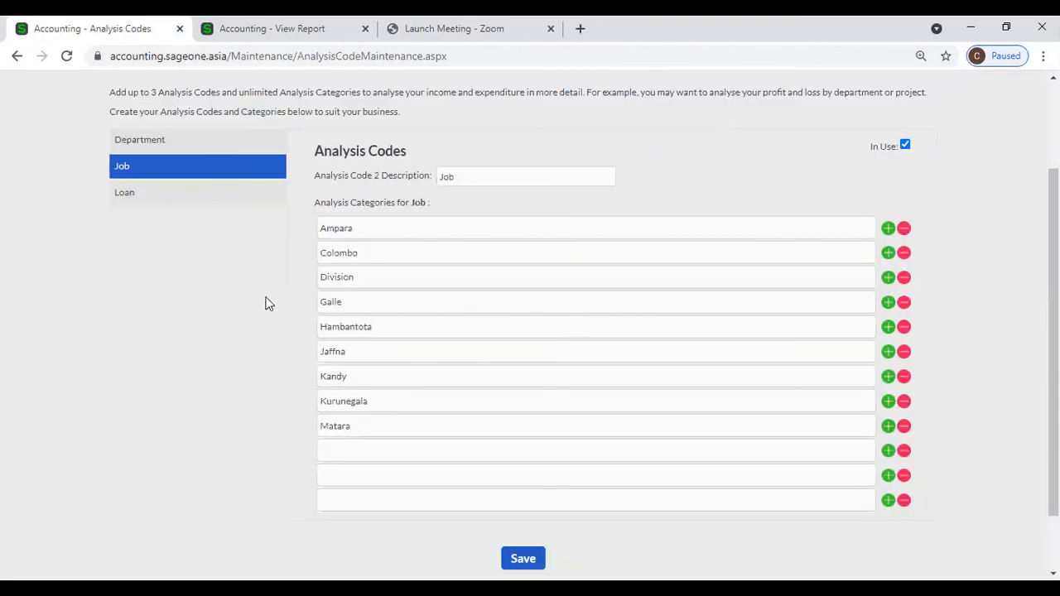
Show the Loan analysis code's categories and its In Use setting, and select the Department code again
left_click(171, 202)
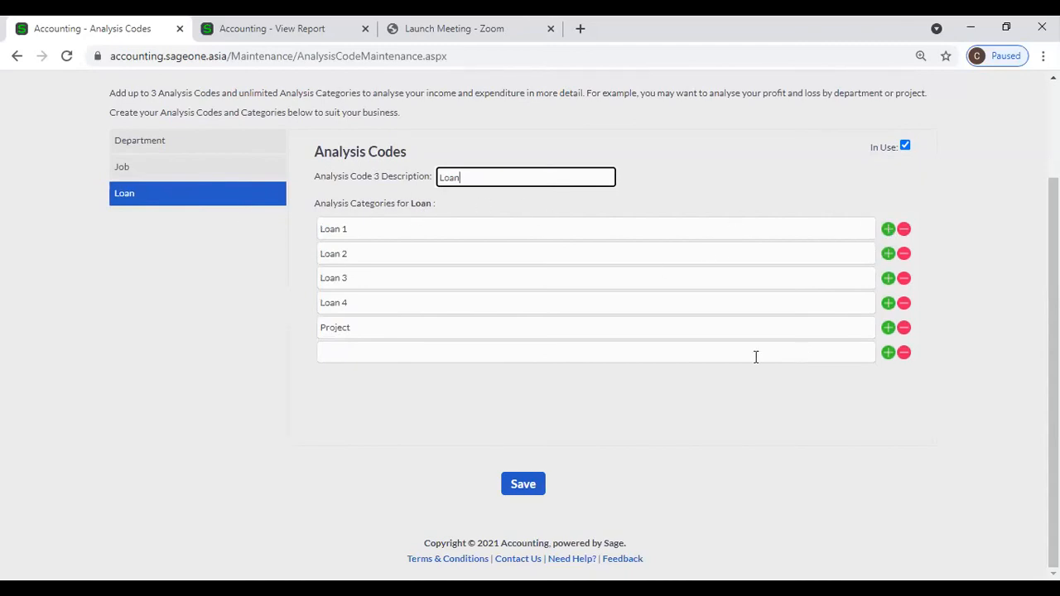
scroll(728, 330, "up", 3)
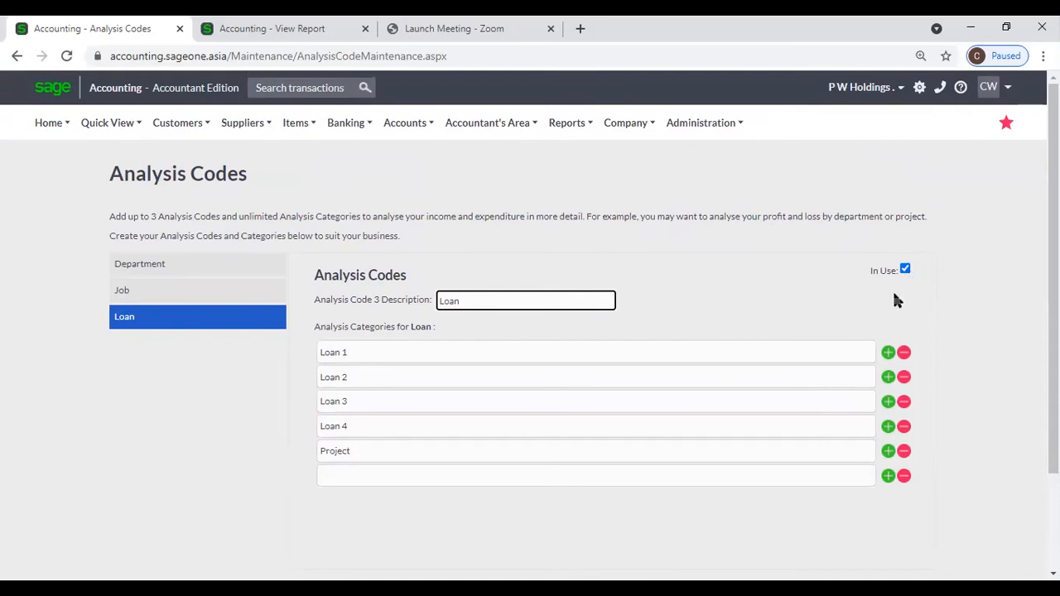
left_click(206, 261)
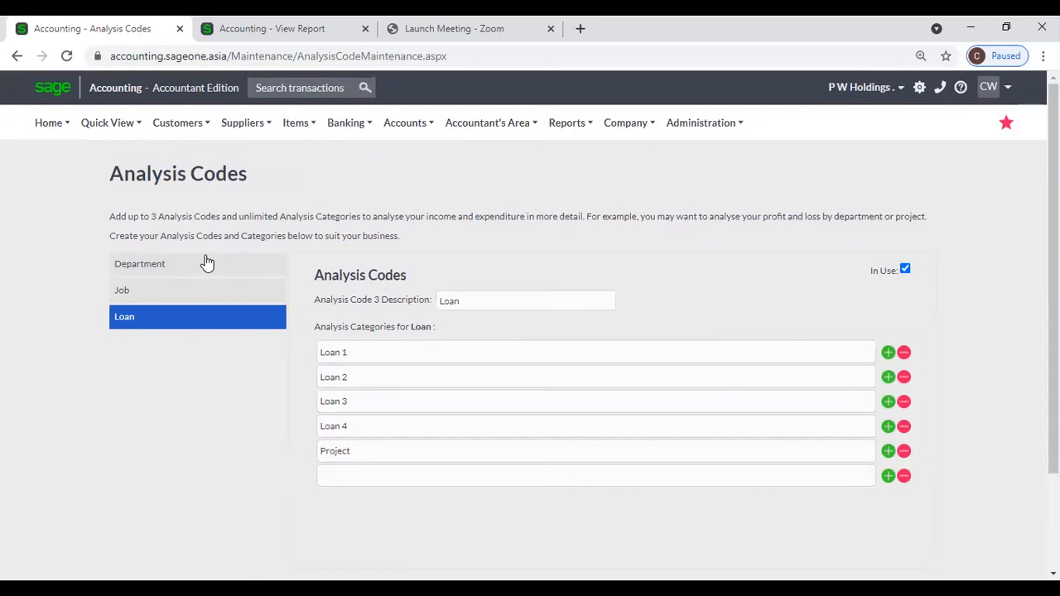
Switch to the Profit and Loss Report browser tab, go to Customer Credit Notes and start adding a credit note
left_click(230, 33)
mouse_move(180, 122)
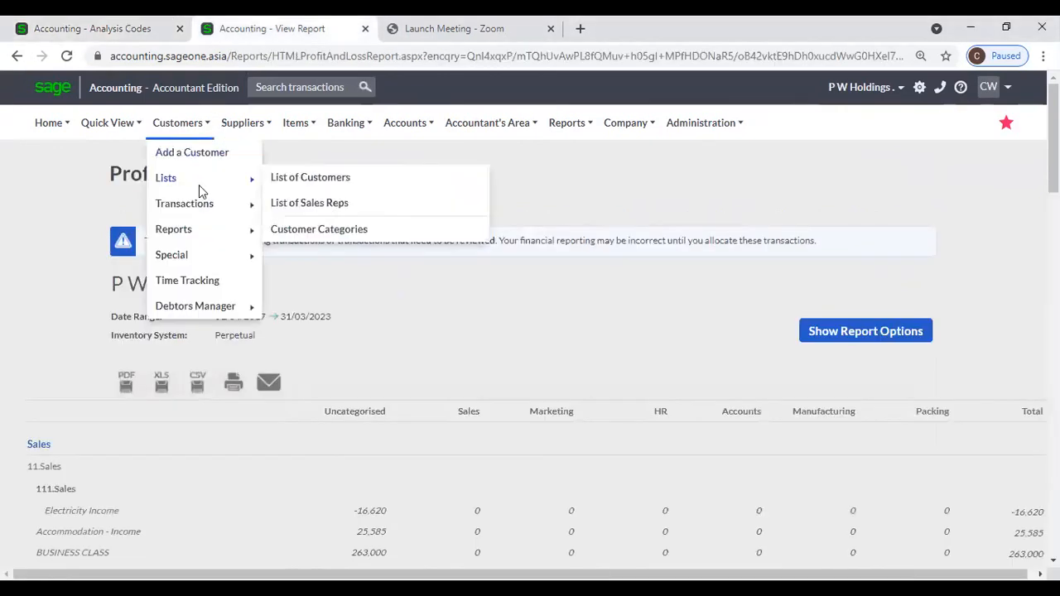
mouse_move(203, 206)
left_click(334, 308)
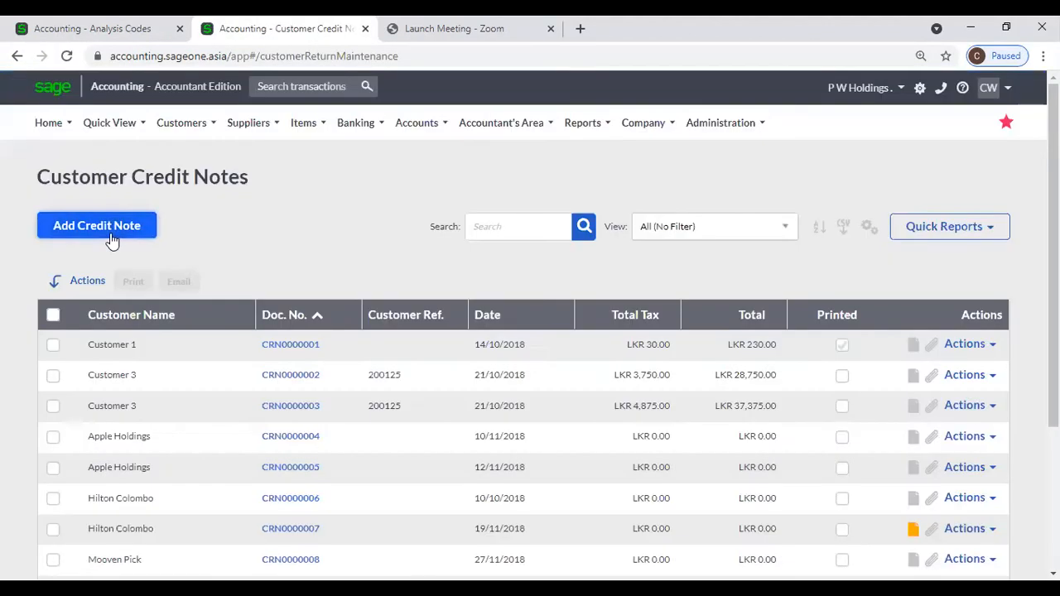
left_click(112, 238)
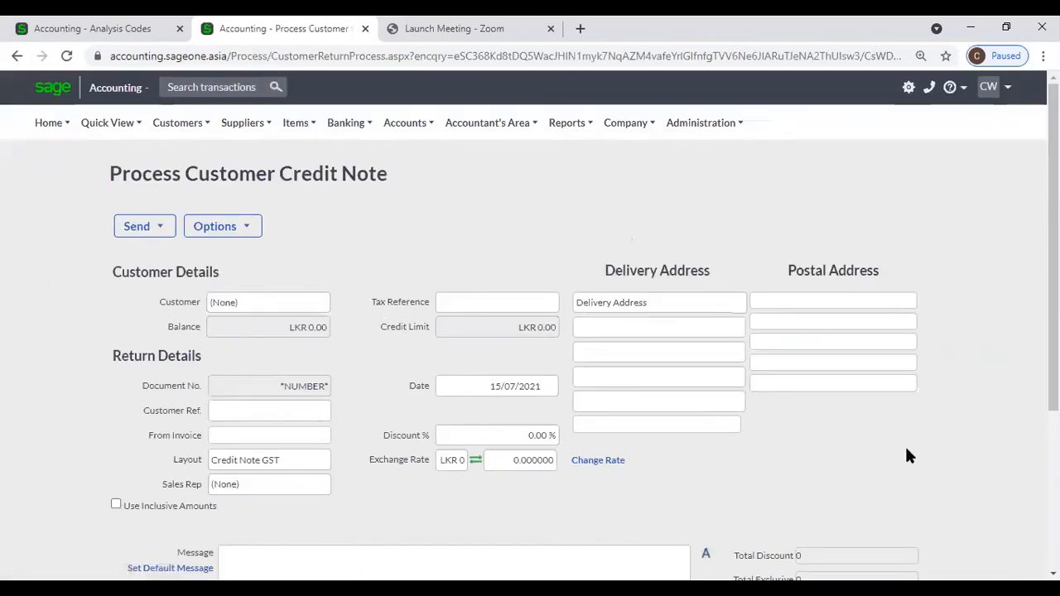
View the Department, Job and Loan columns in the new credit note's lines
scroll(904, 445, "down", 3)
left_click(726, 397)
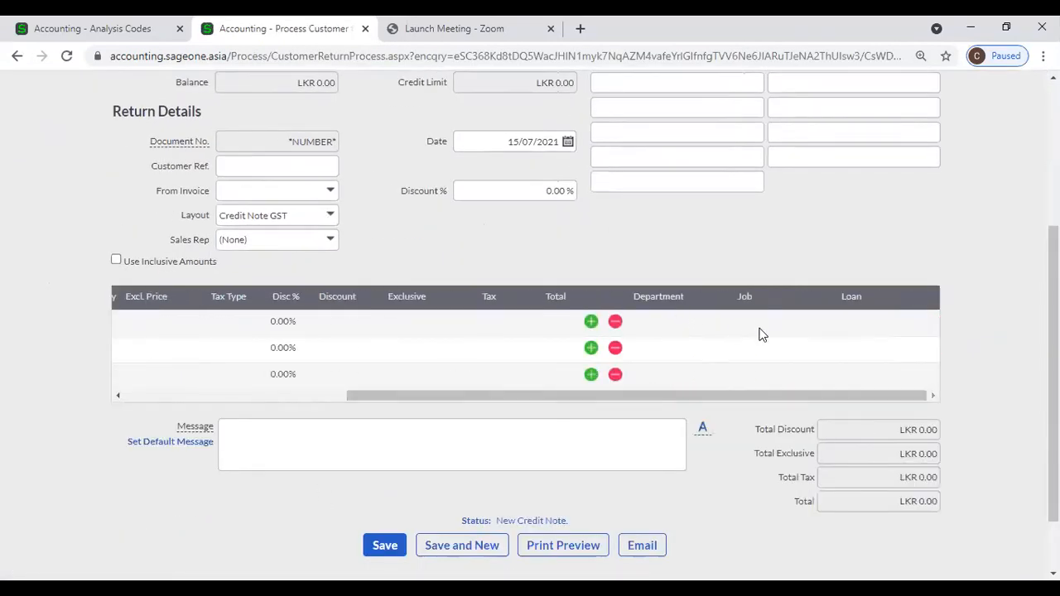
scroll(774, 339, "up", 2)
scroll(854, 450, "up", 1)
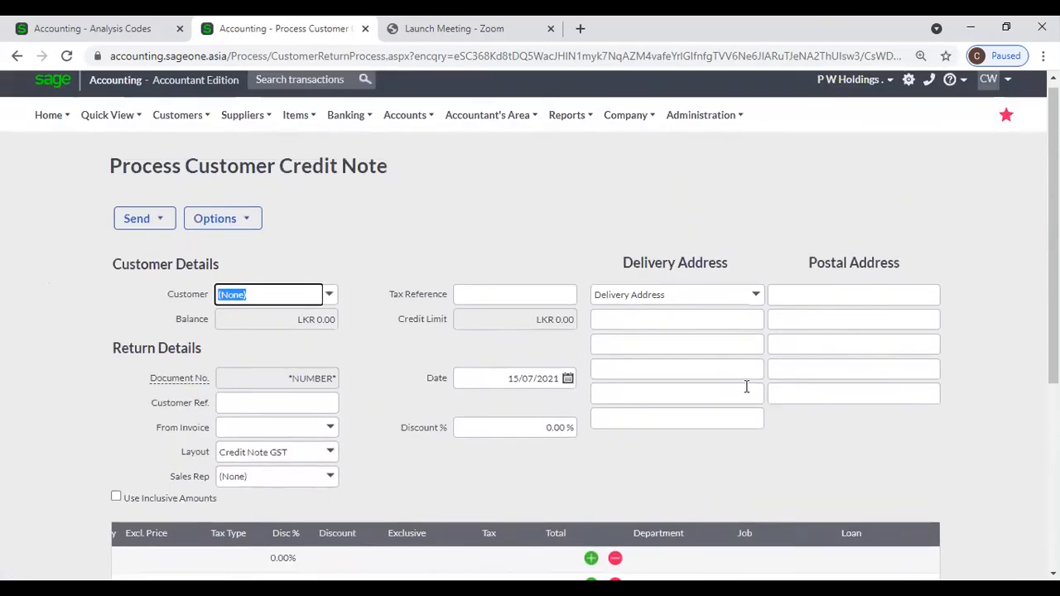
Open the Banking transactions page, view the analysis code column options for Department, Job and Loan, and cancel
left_click(346, 123)
mouse_move(361, 208)
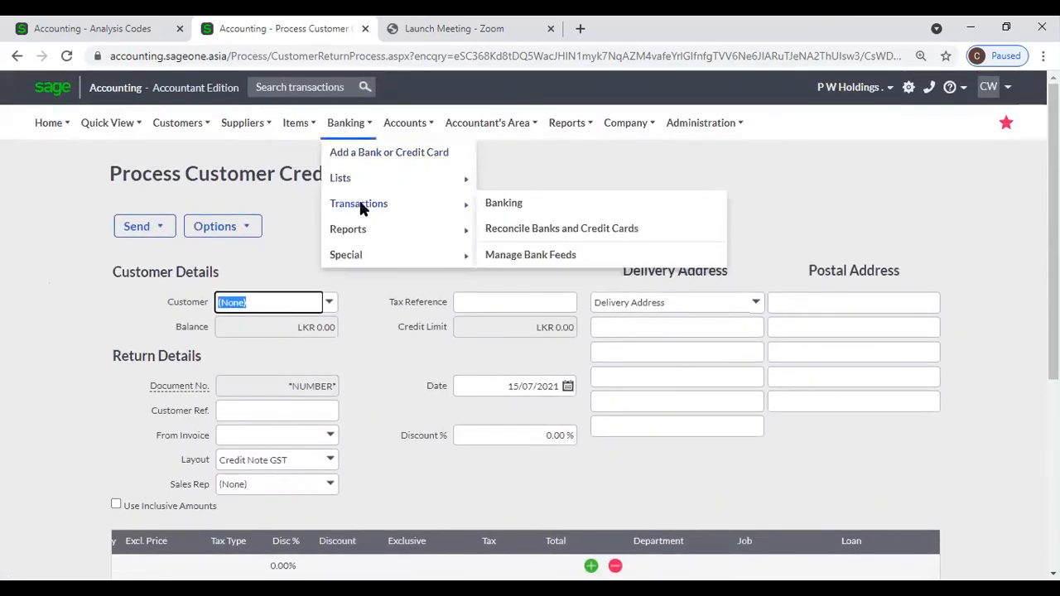
left_click(522, 212)
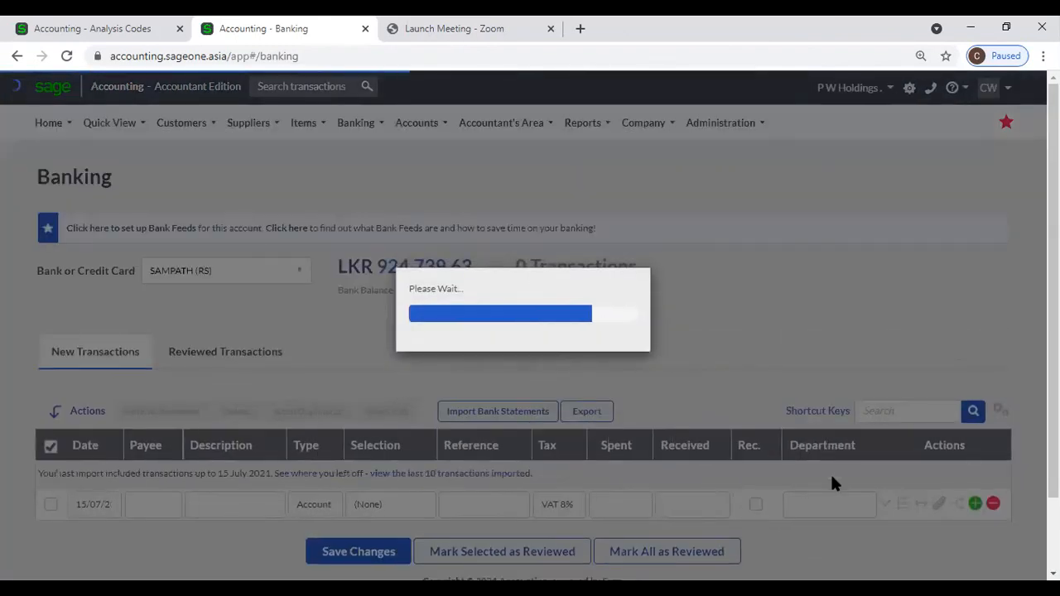
scroll(859, 426, "down", 2)
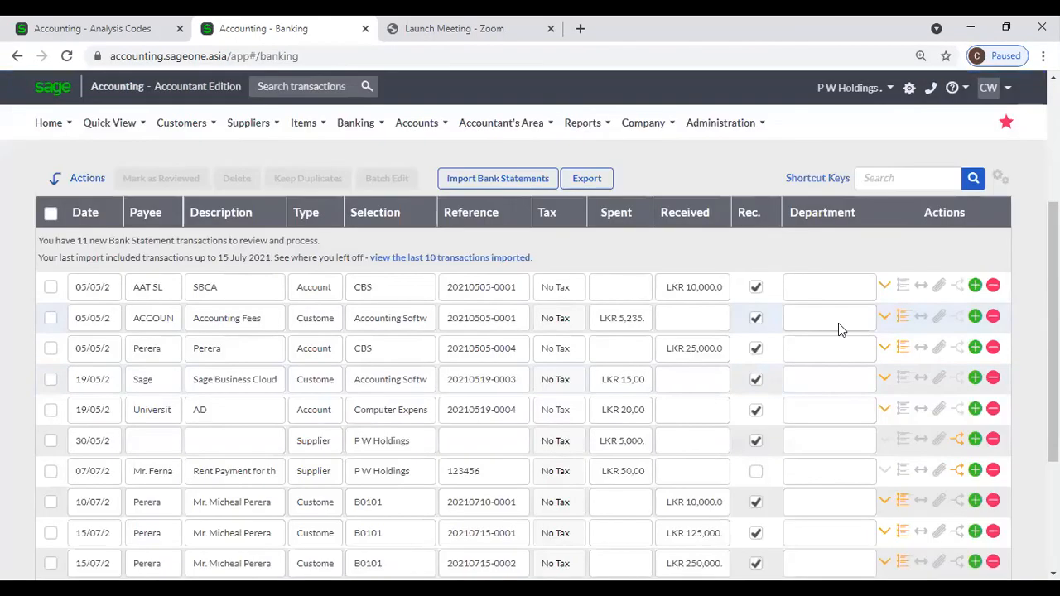
left_click(1000, 182)
left_click(982, 204)
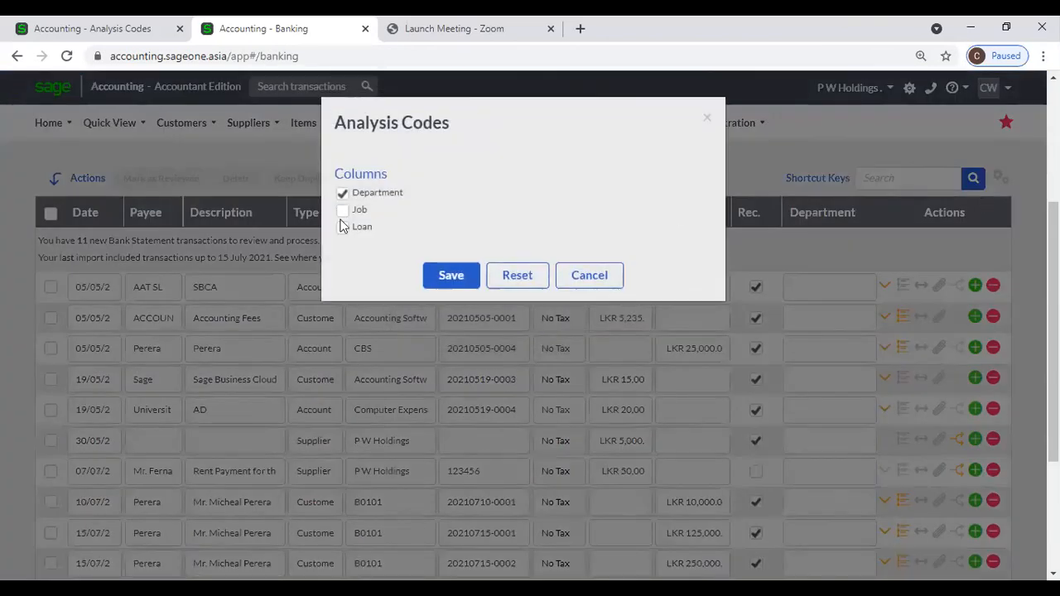
left_click(613, 282)
View the Department choices for the Accounting Fees bank transaction and close the list
scroll(785, 338, "down", 3)
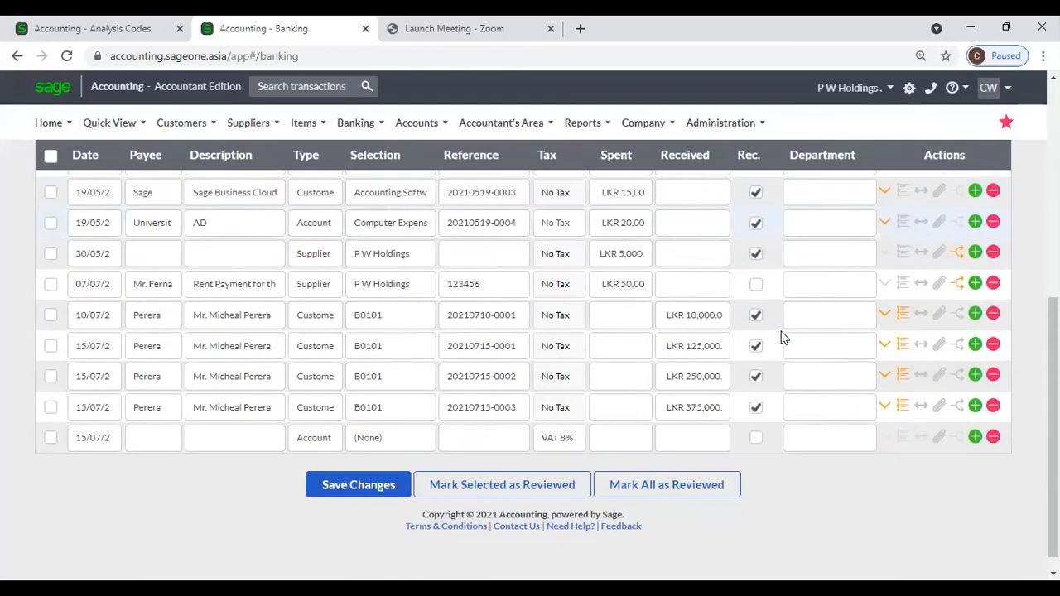
scroll(784, 338, "up", 1)
scroll(783, 336, "up", 2)
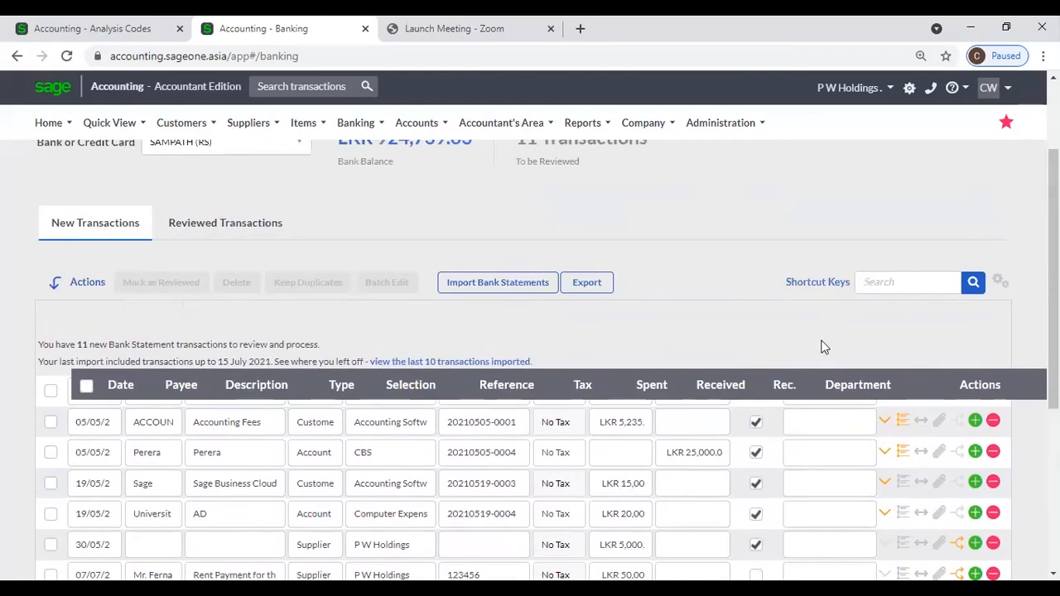
left_click(829, 420)
left_click(863, 427)
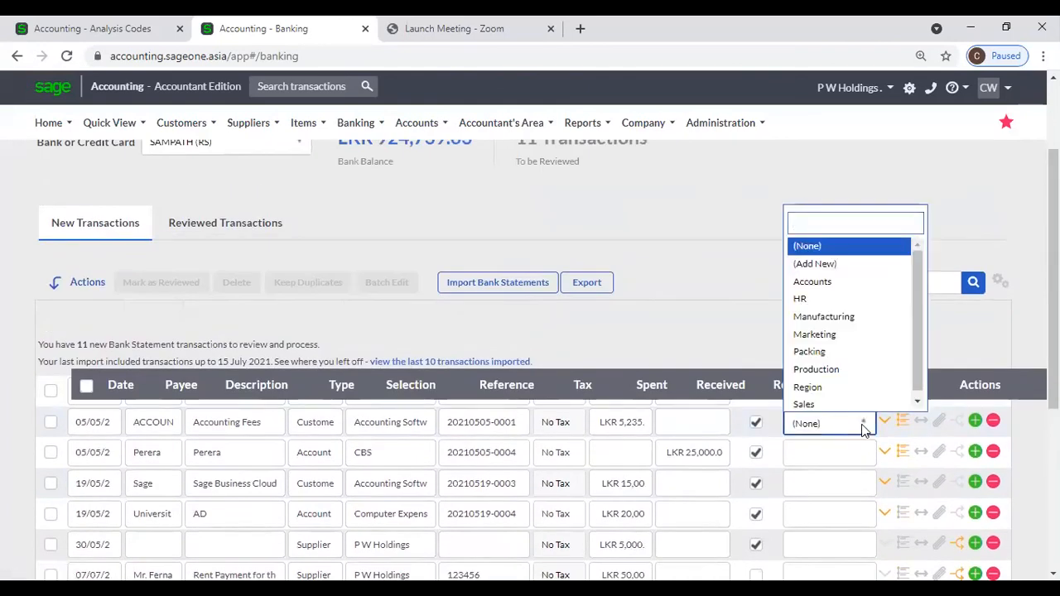
left_click(712, 290)
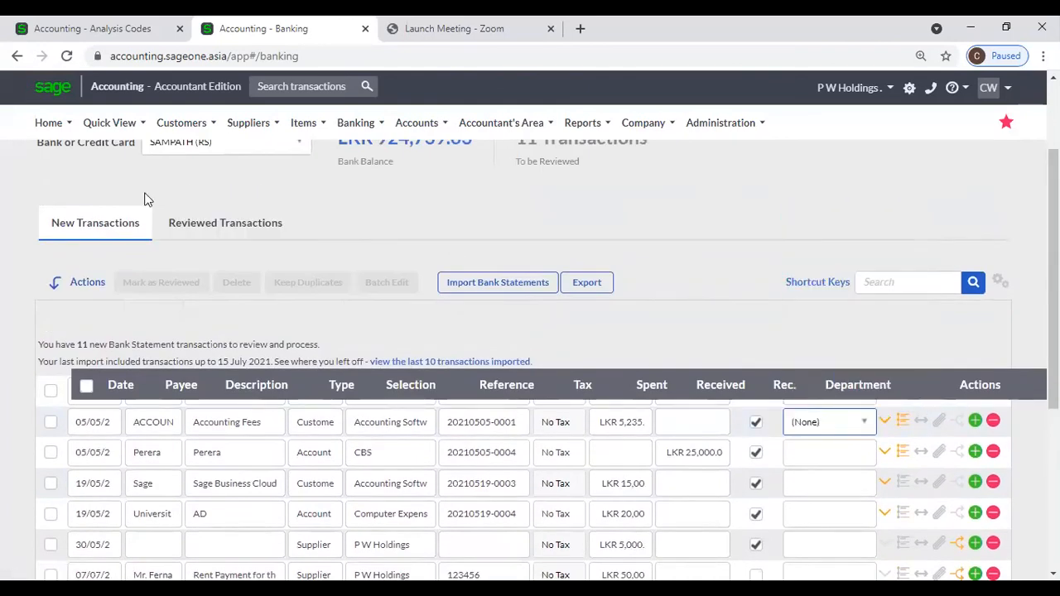
Go to Customer Receipts and start adding a receipt
left_click(181, 123)
mouse_move(254, 217)
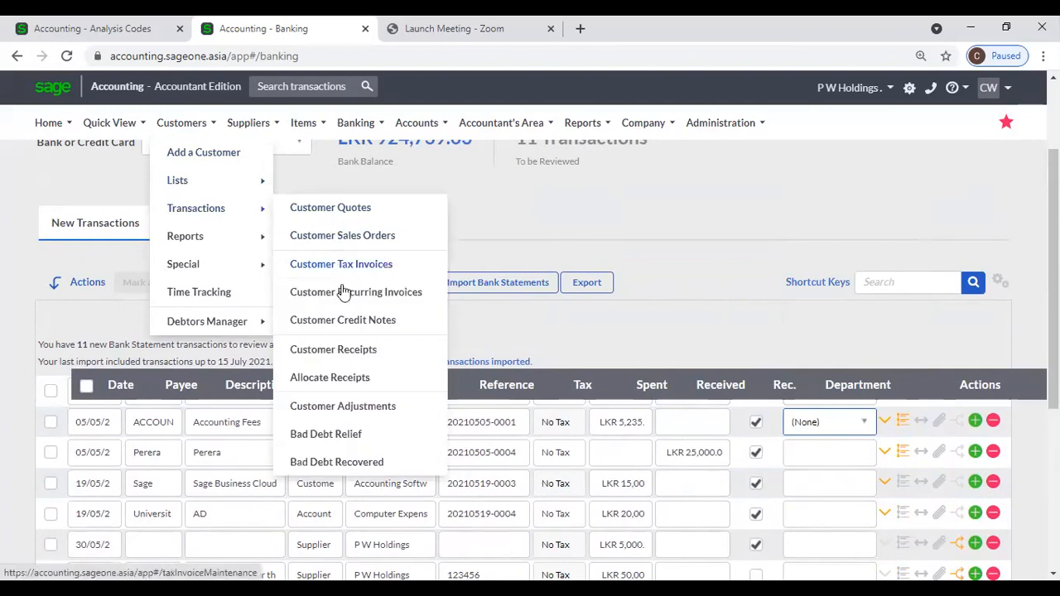
left_click(346, 349)
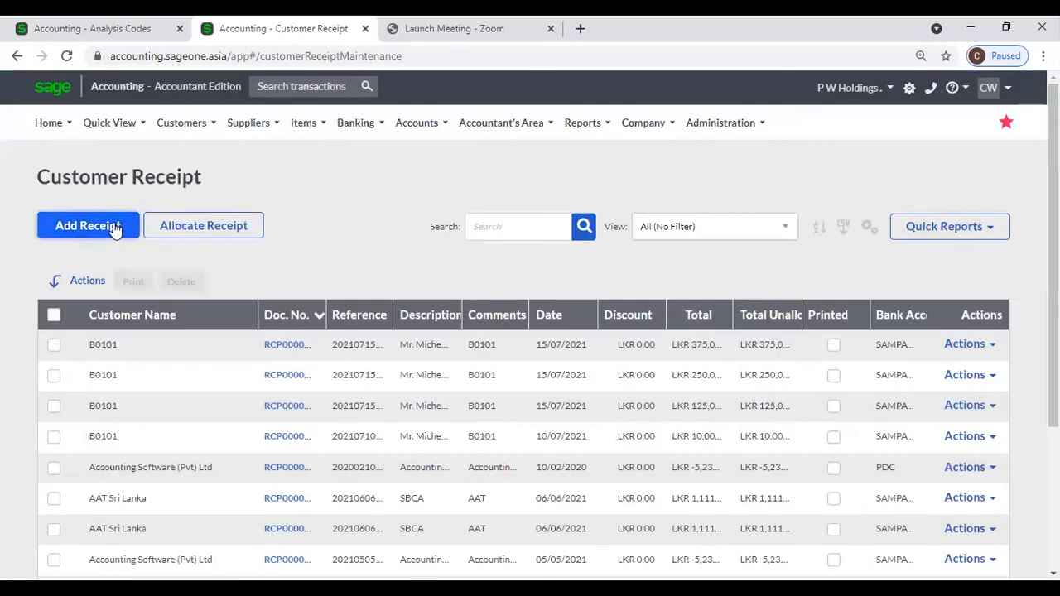
left_click(114, 227)
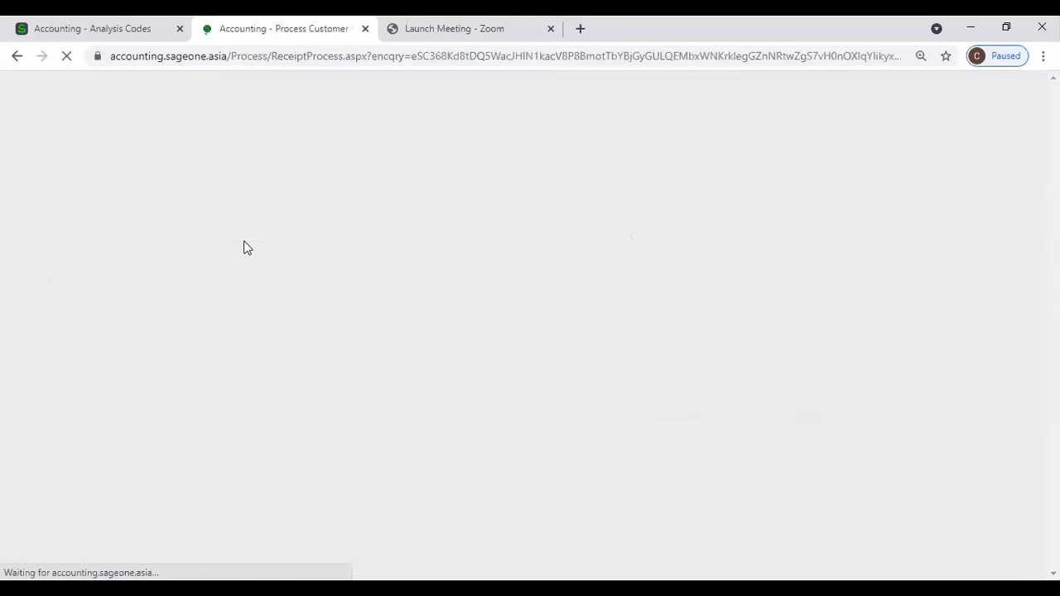
Expand the analysis codes on the new receipt and set its Department to Production
scroll(241, 257, "down", 3)
left_click(160, 189)
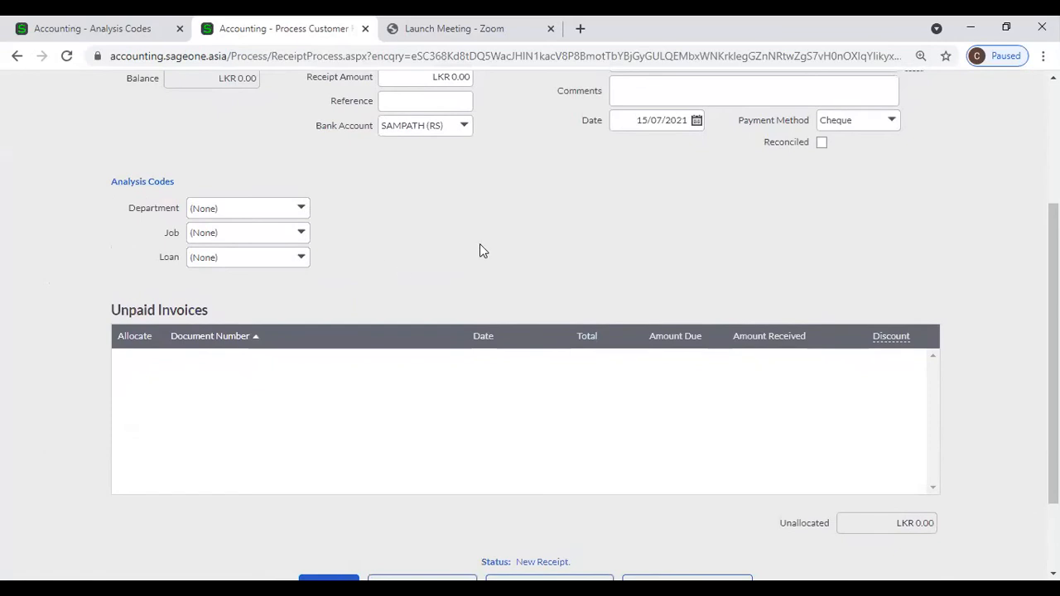
scroll(480, 248, "up", 3)
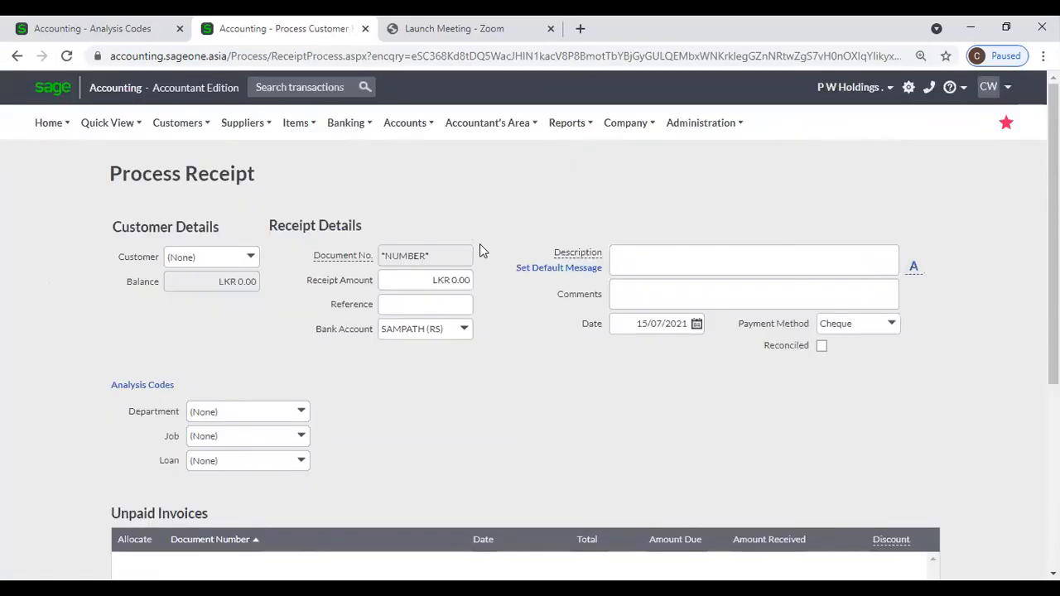
left_click(301, 412)
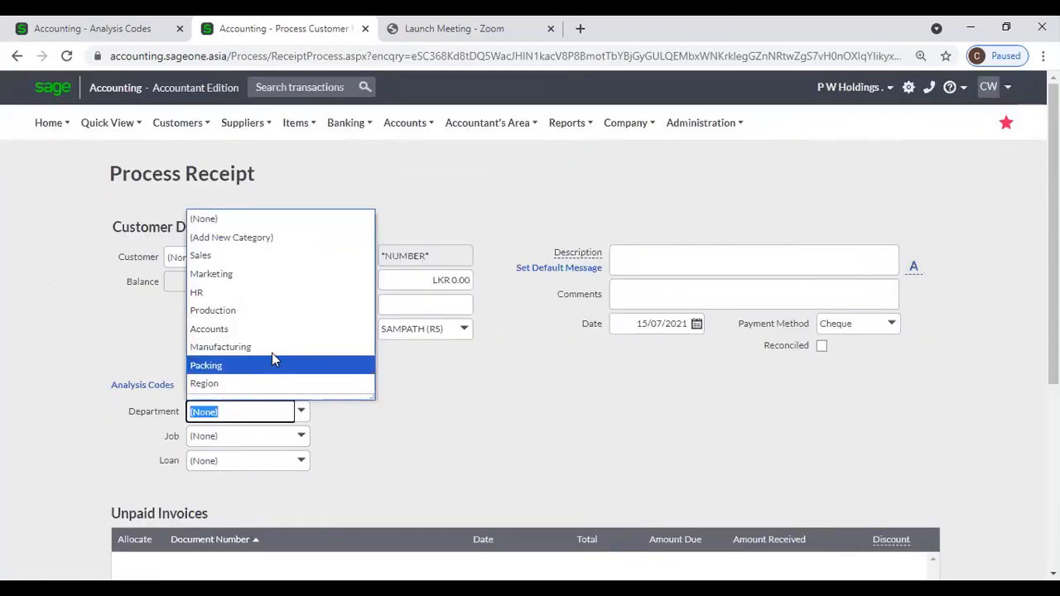
left_click(249, 310)
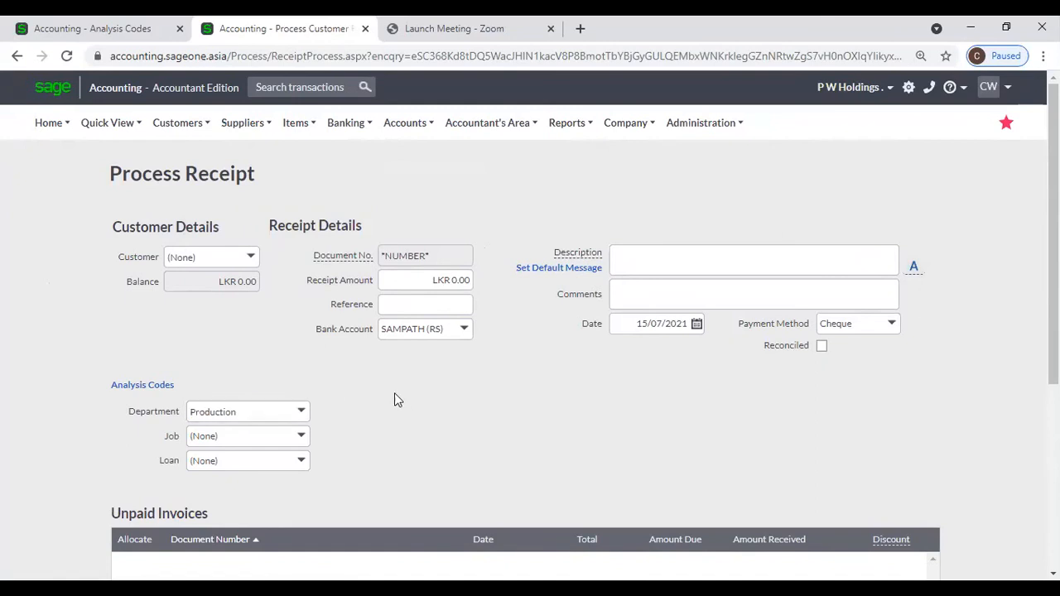
Switch to the Analysis Codes browser tab and show the available company functions
left_click(126, 29)
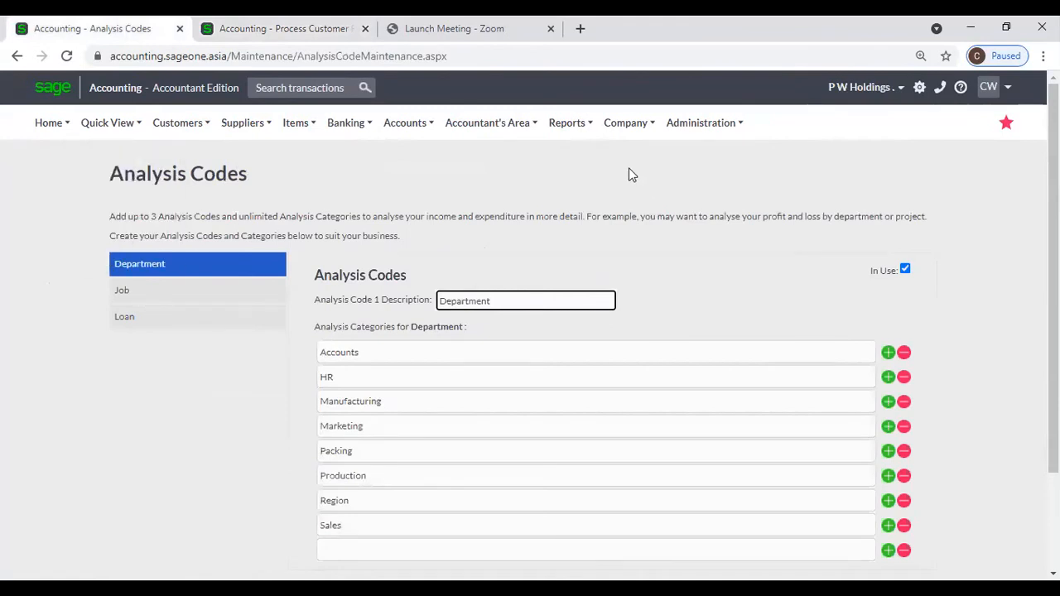
mouse_move(627, 141)
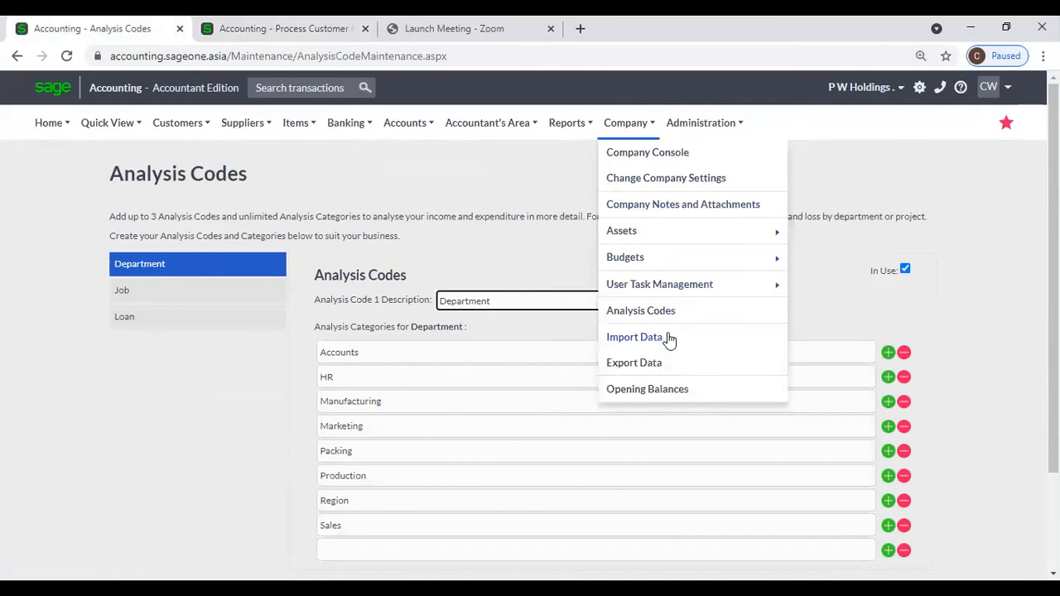